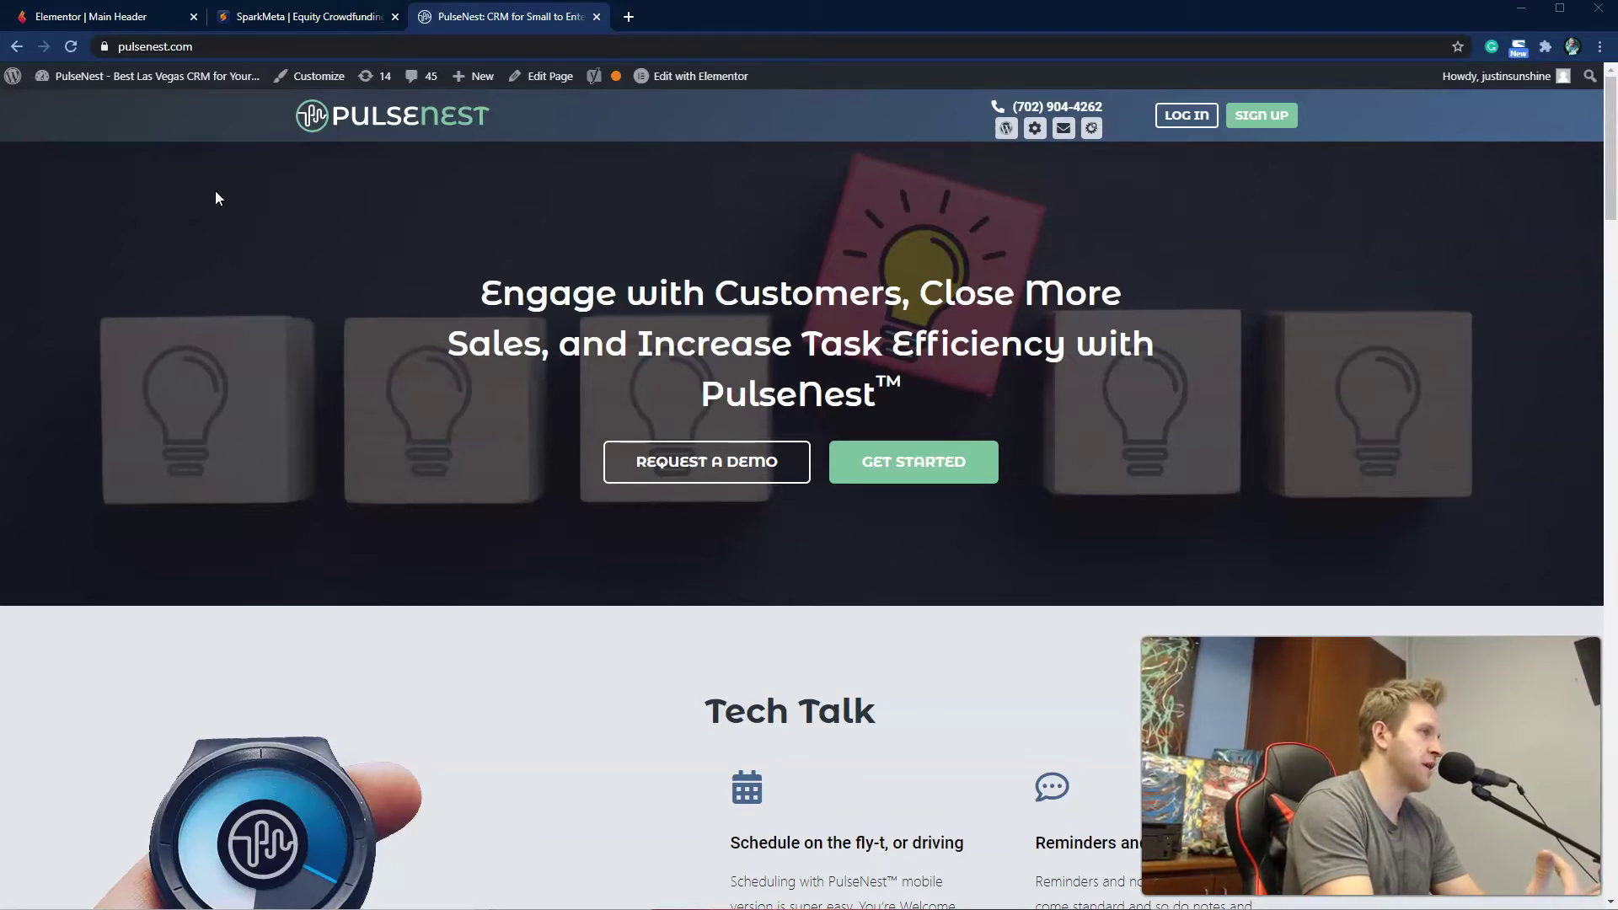
Step: Search Google for "elementor pro" in a new browser tab and view the subscription plans on elementor.com/pro
{"action": "left_click", "coordinate": [730, 18]}
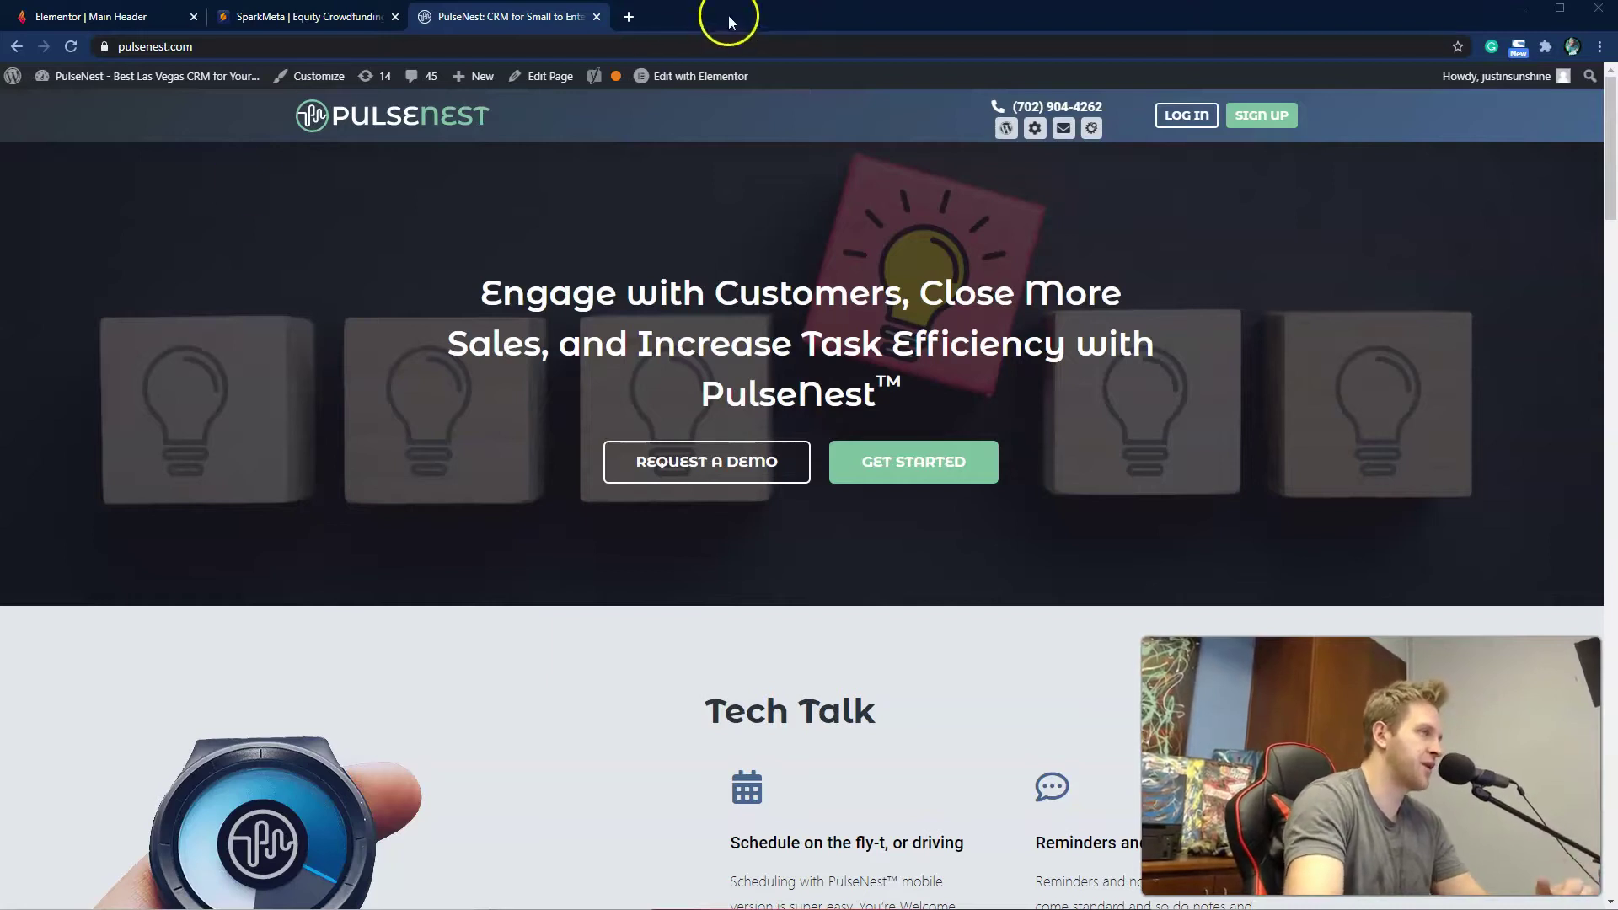
{"action": "left_click", "coordinate": [628, 18]}
{"action": "type", "text": "elem"}
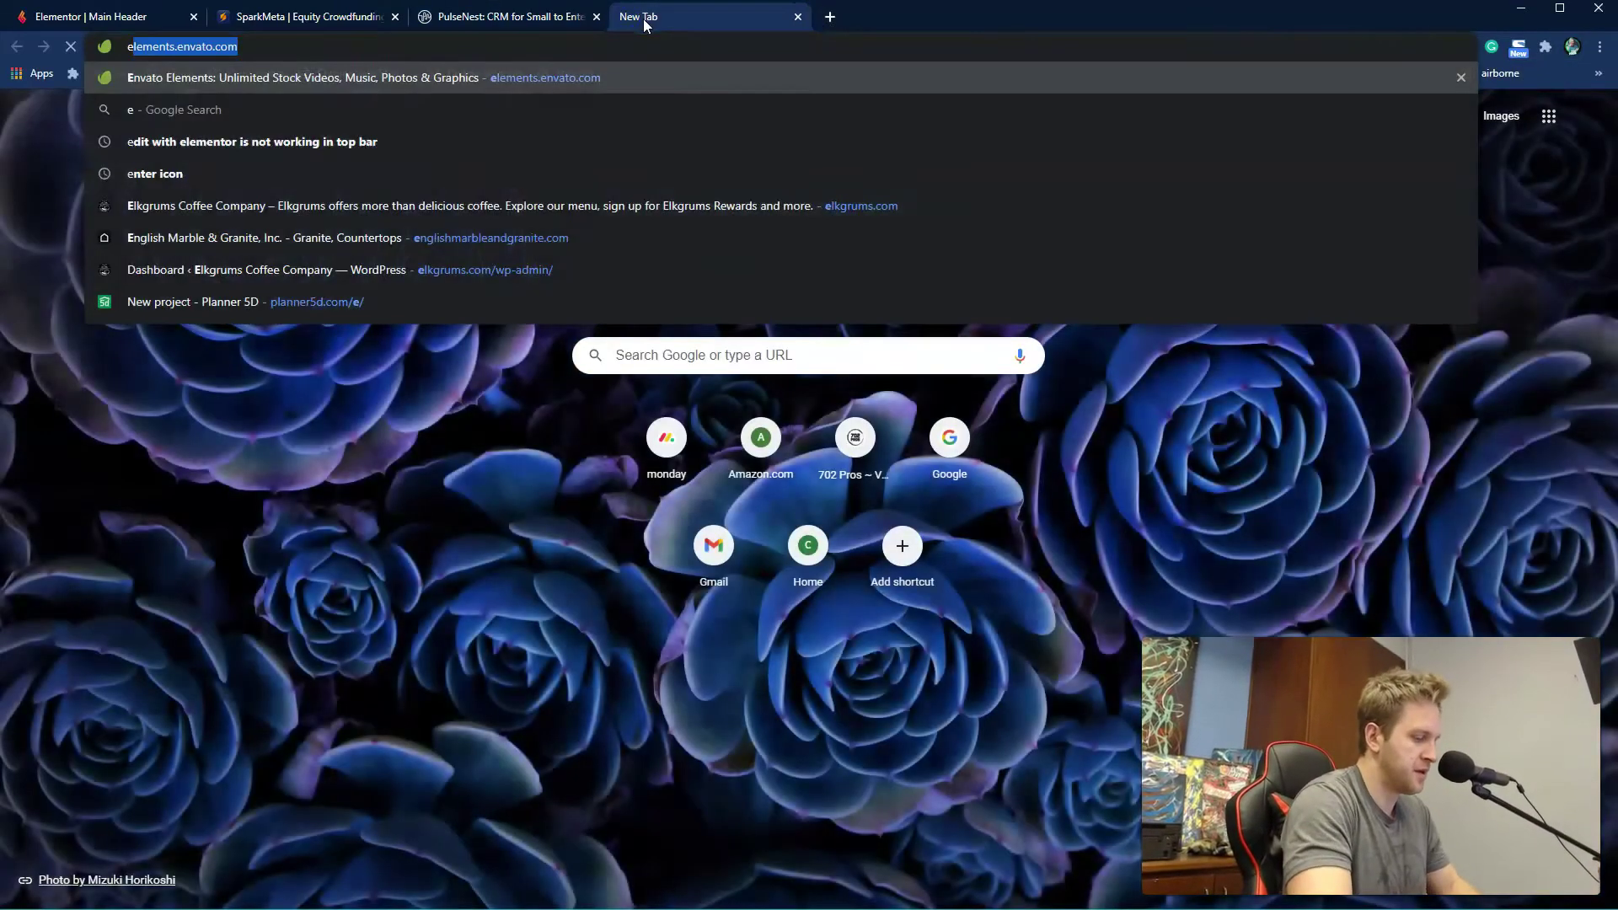
{"action": "type", "text": "entor "}
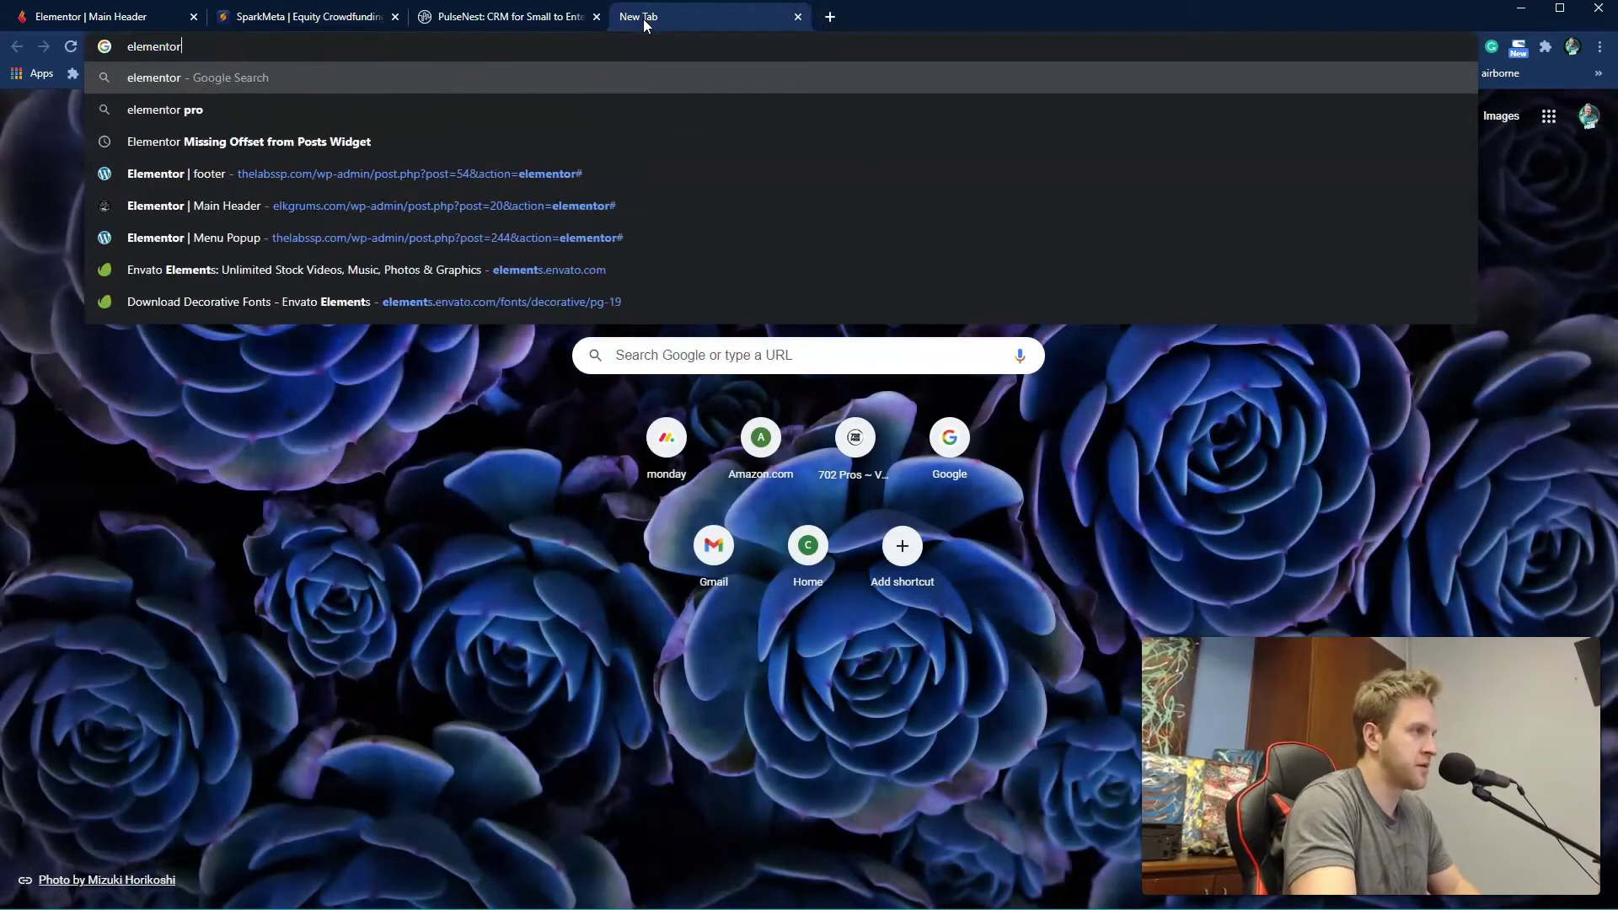
{"action": "type", "text": "pro"}
{"action": "key", "text": "Return"}
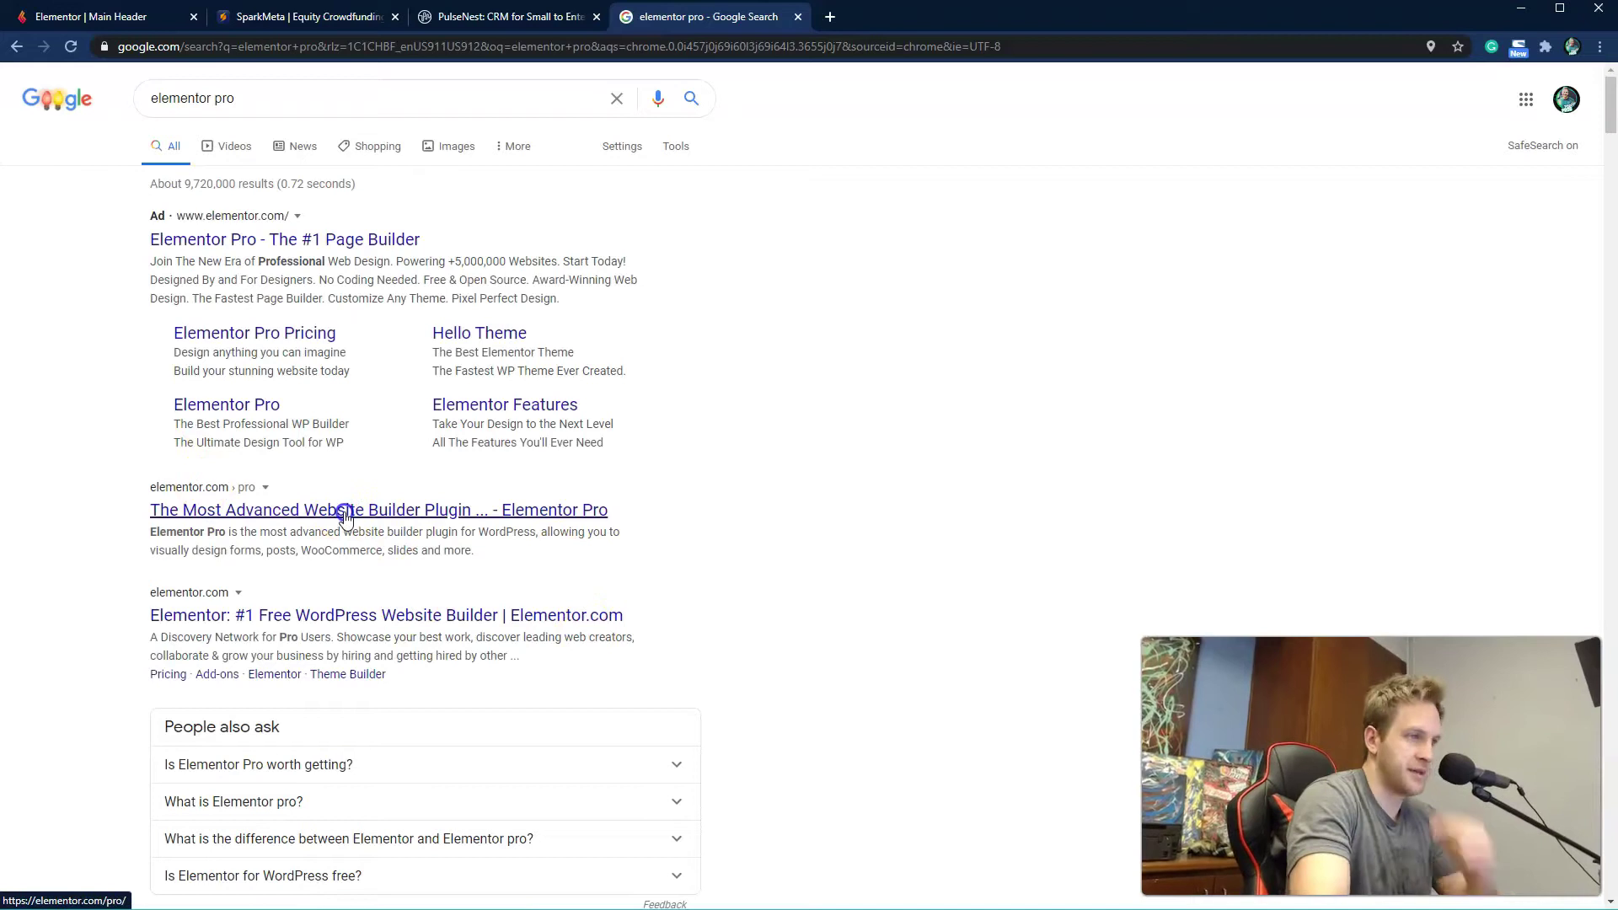
{"action": "left_click", "coordinate": [345, 516]}
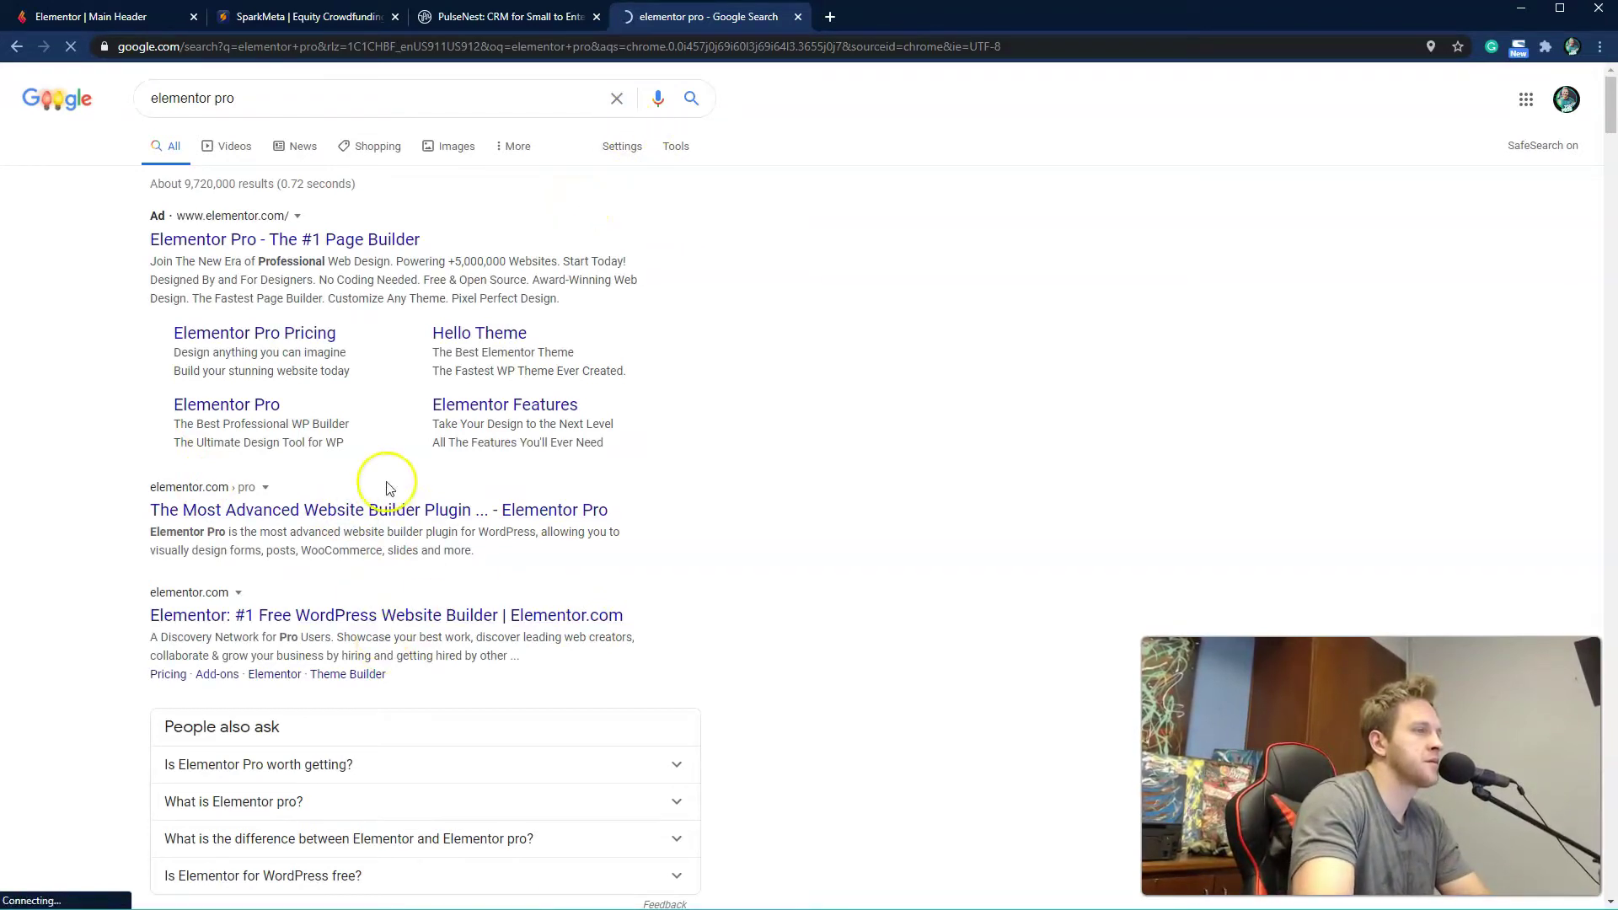
{"action": "left_click", "coordinate": [398, 511]}
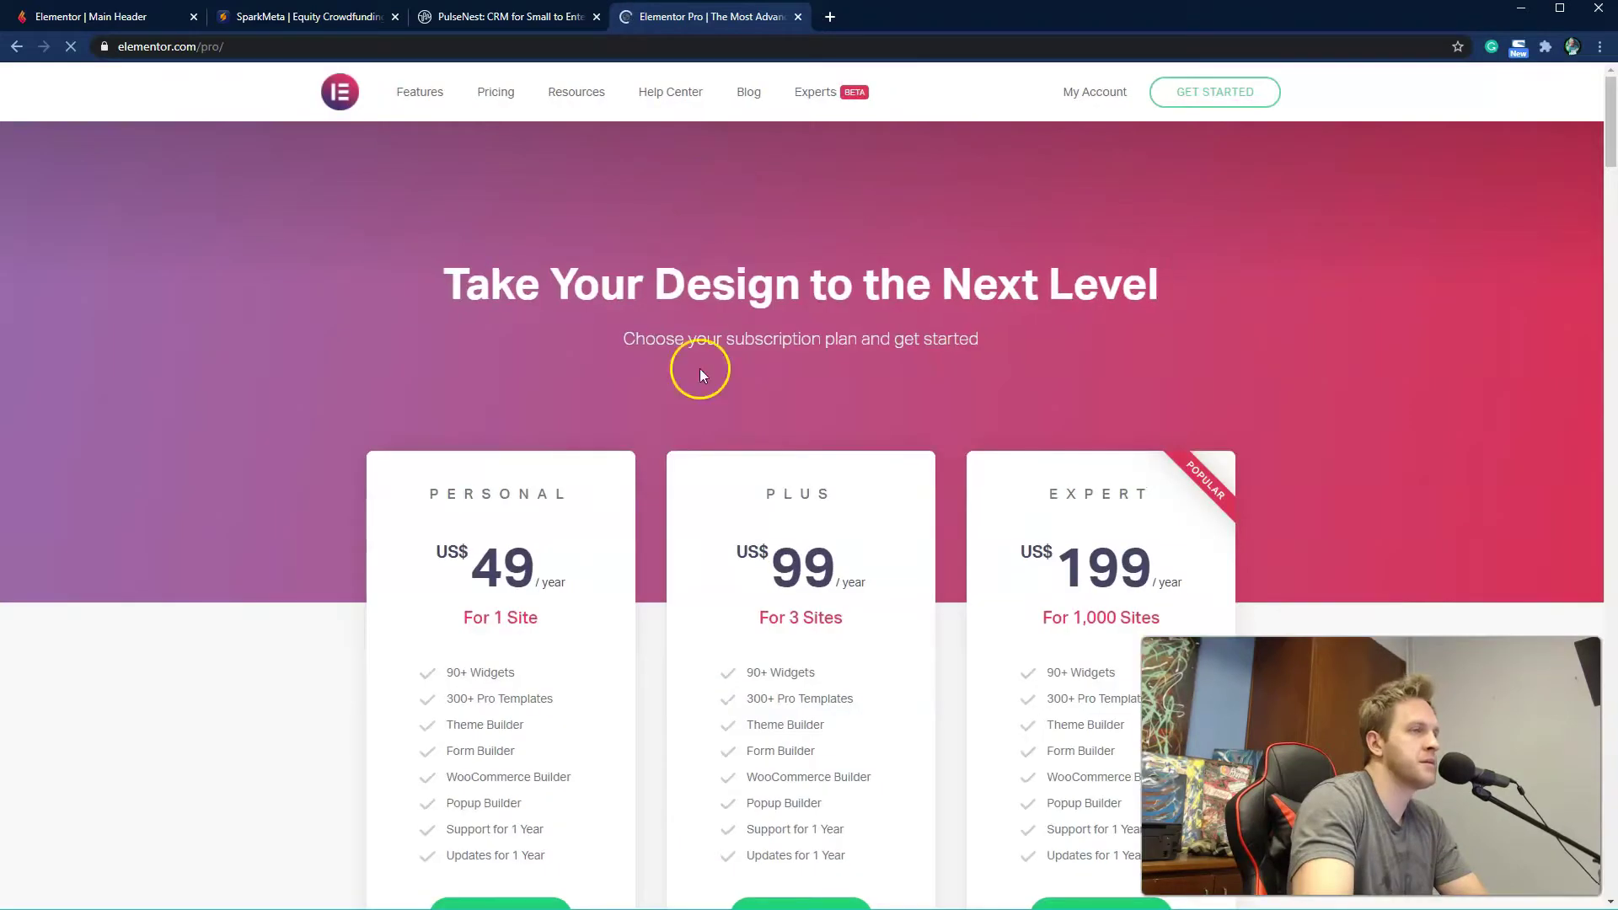
{"action": "scroll", "coordinate": [505, 440], "scroll_direction": "down", "scroll_amount": 2}
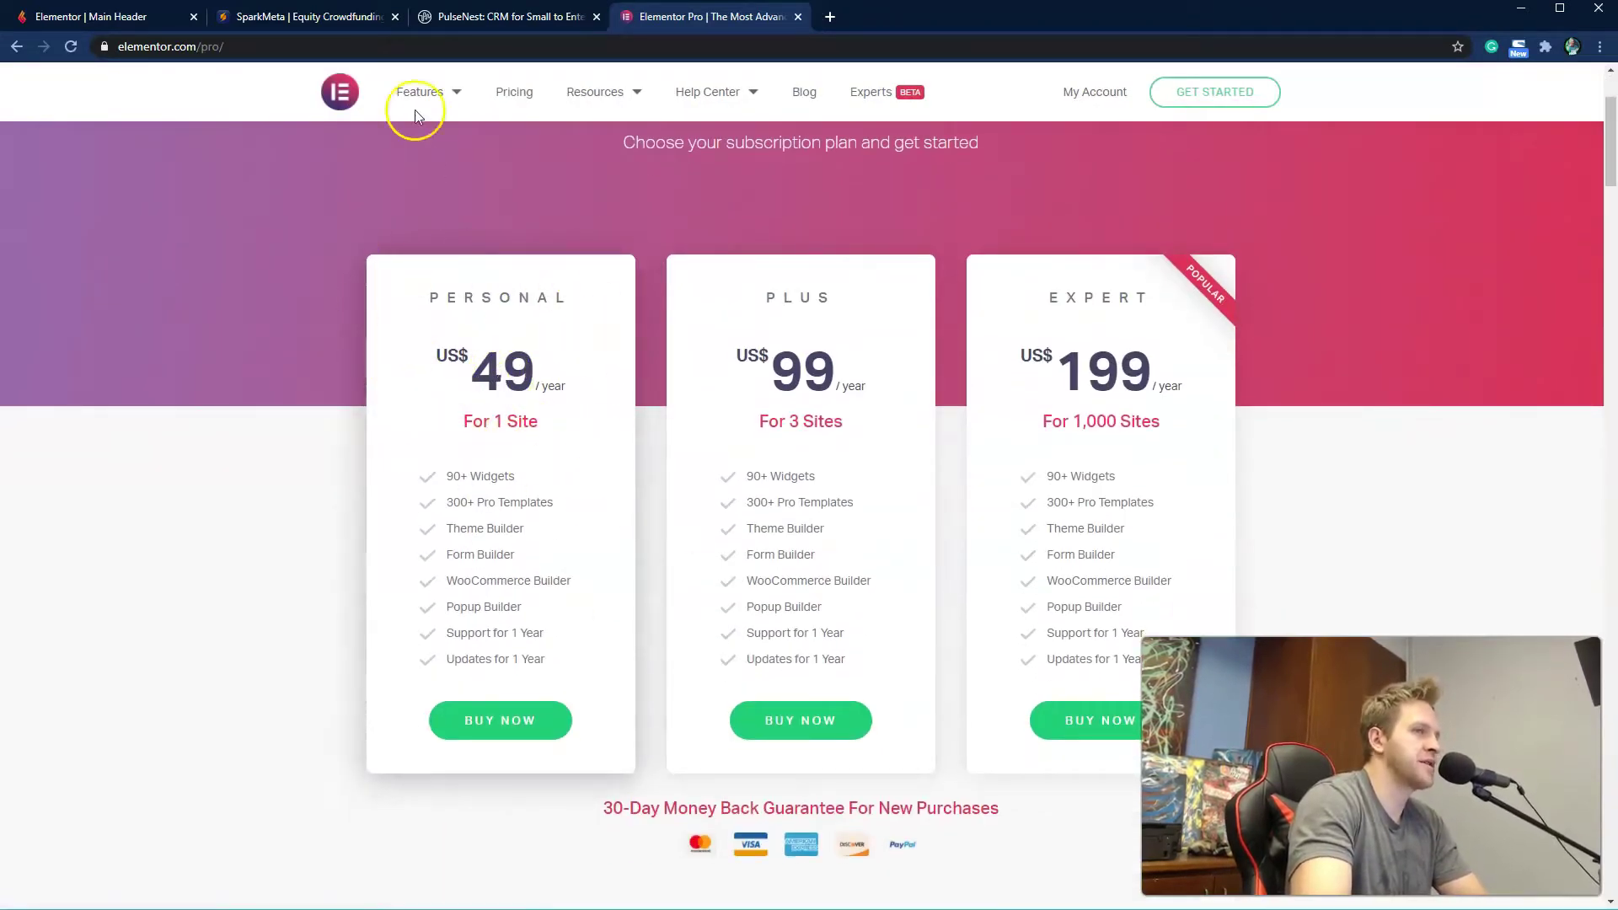
Step: Return to the PulseNest site, go to its WordPress dashboard and open the Theme Builder templates list
{"action": "left_click", "coordinate": [505, 20]}
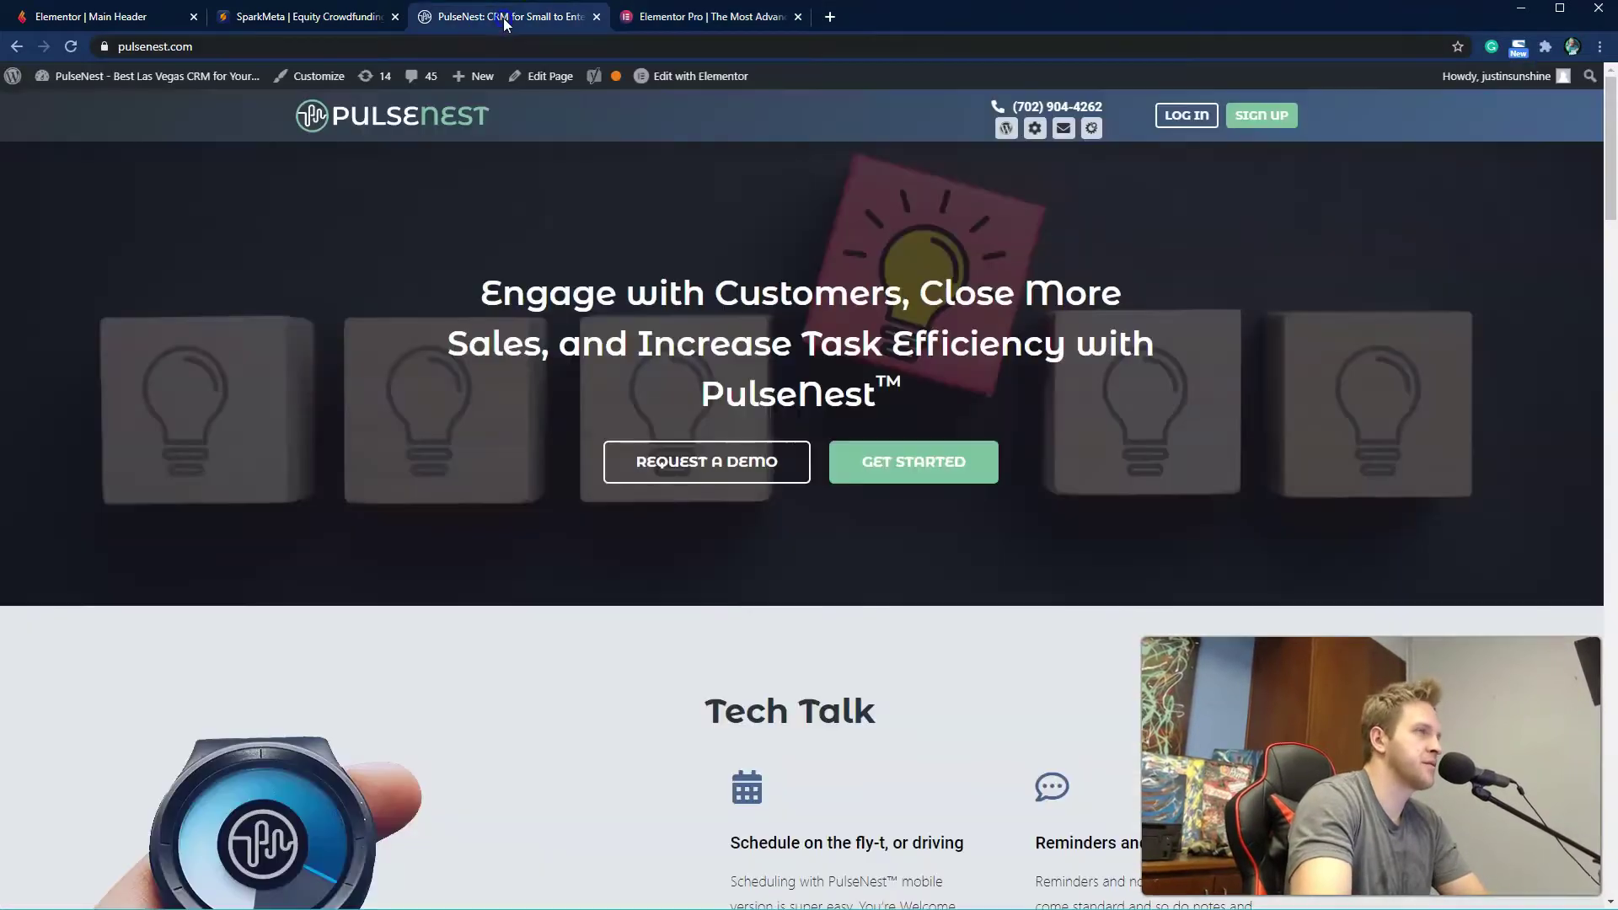
{"action": "left_click", "coordinate": [708, 17]}
{"action": "left_click", "coordinate": [469, 22]}
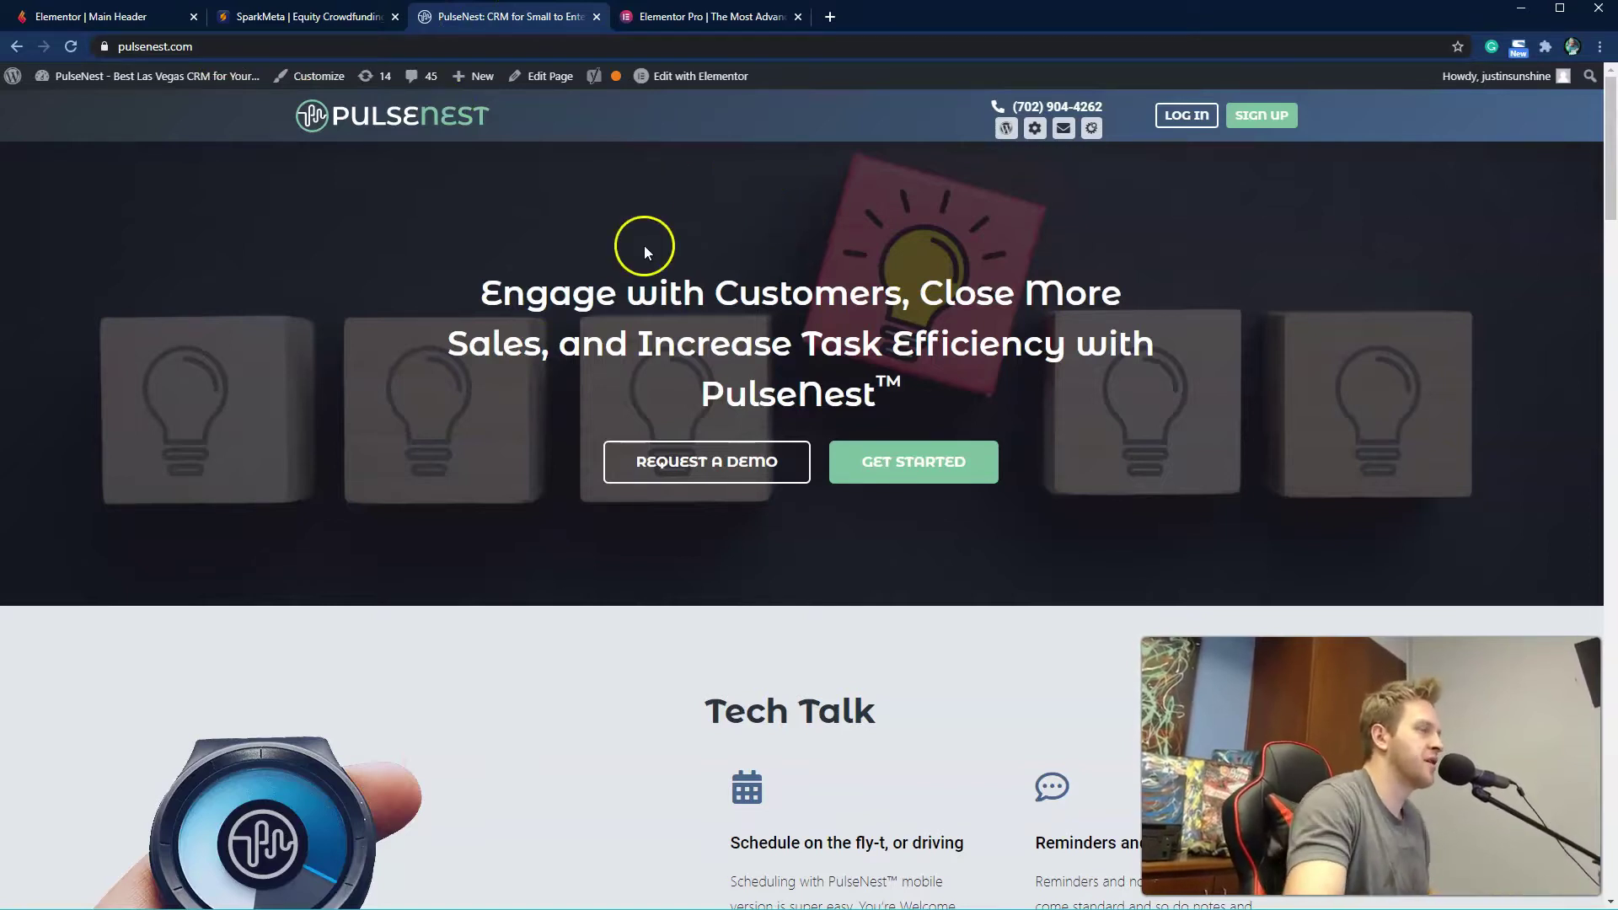
{"action": "left_click", "coordinate": [76, 77]}
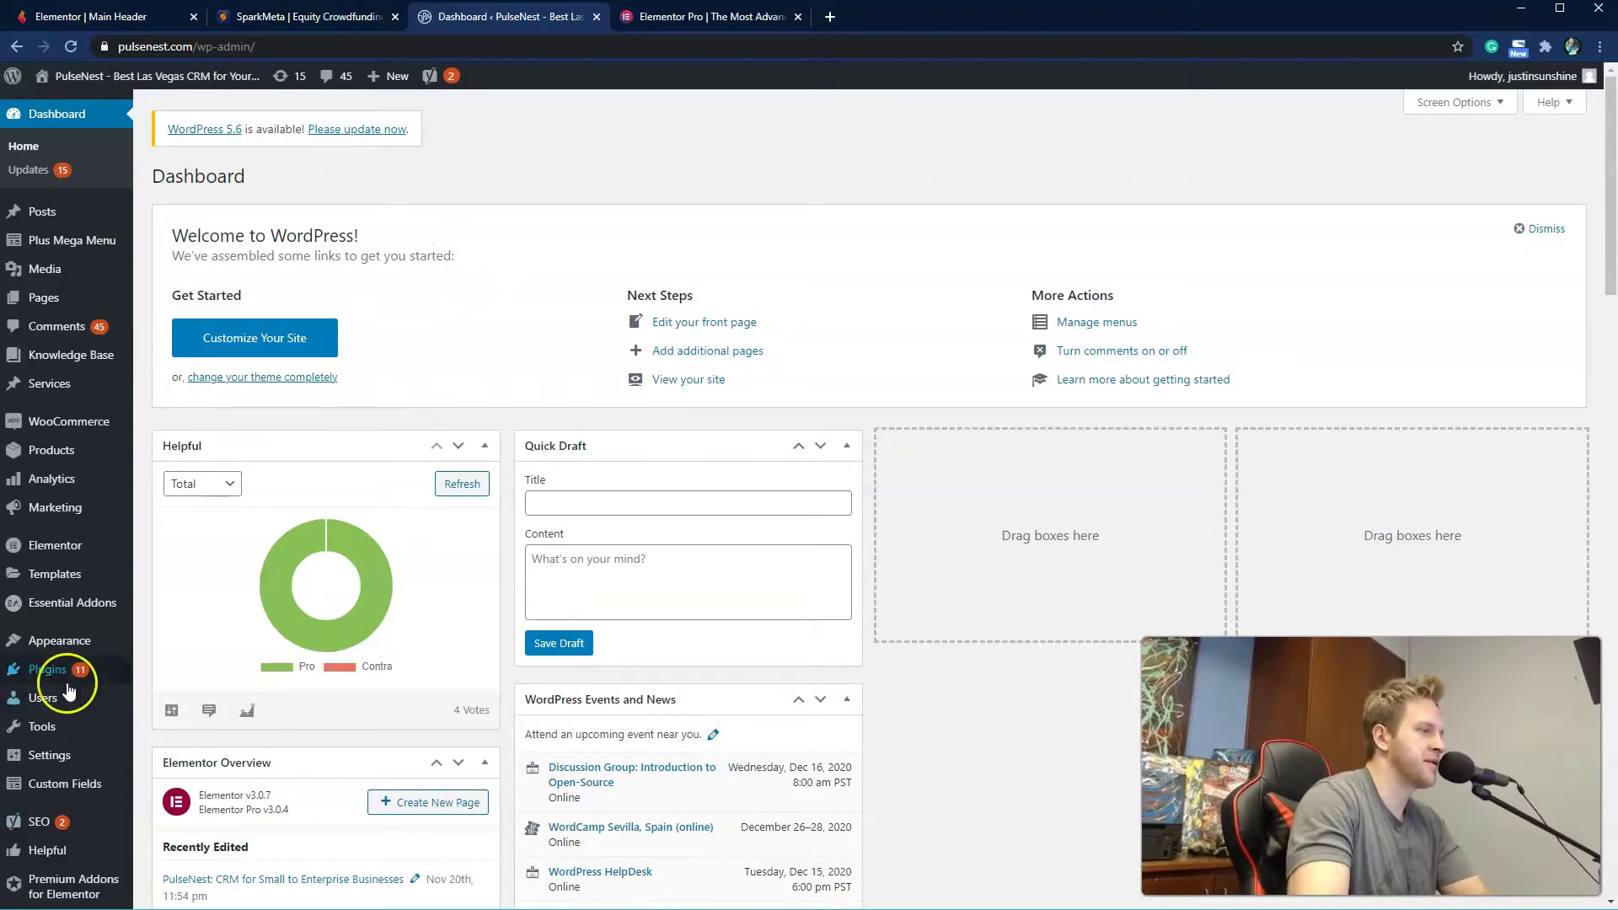
{"action": "mouse_move", "coordinate": [69, 690]}
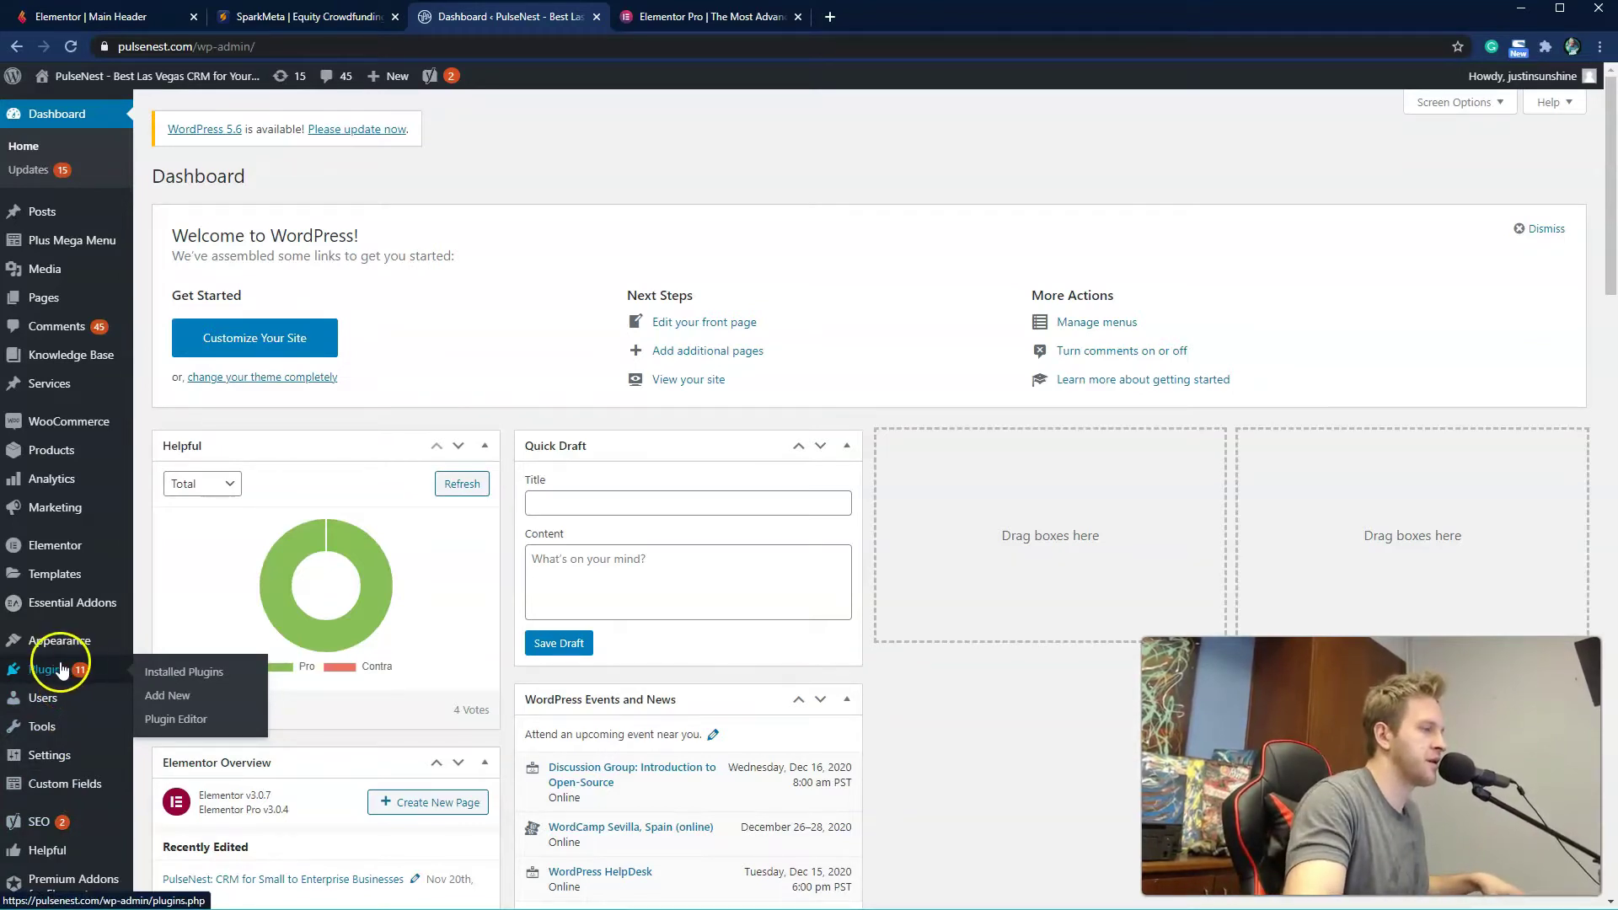
{"action": "left_click", "coordinate": [48, 670]}
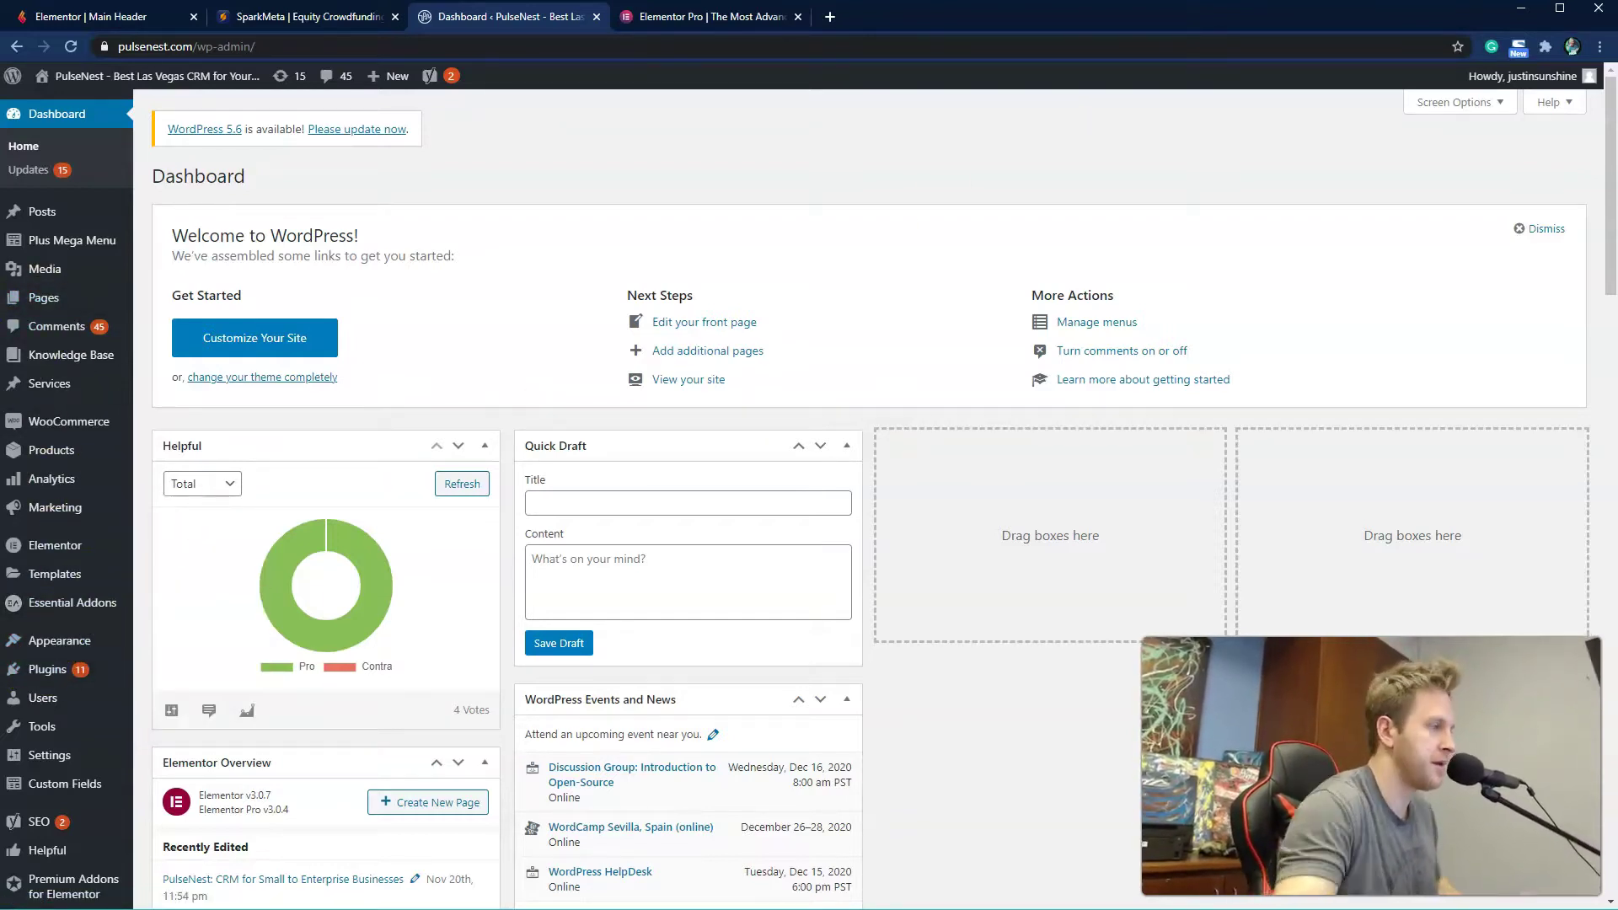
{"action": "mouse_move", "coordinate": [87, 569]}
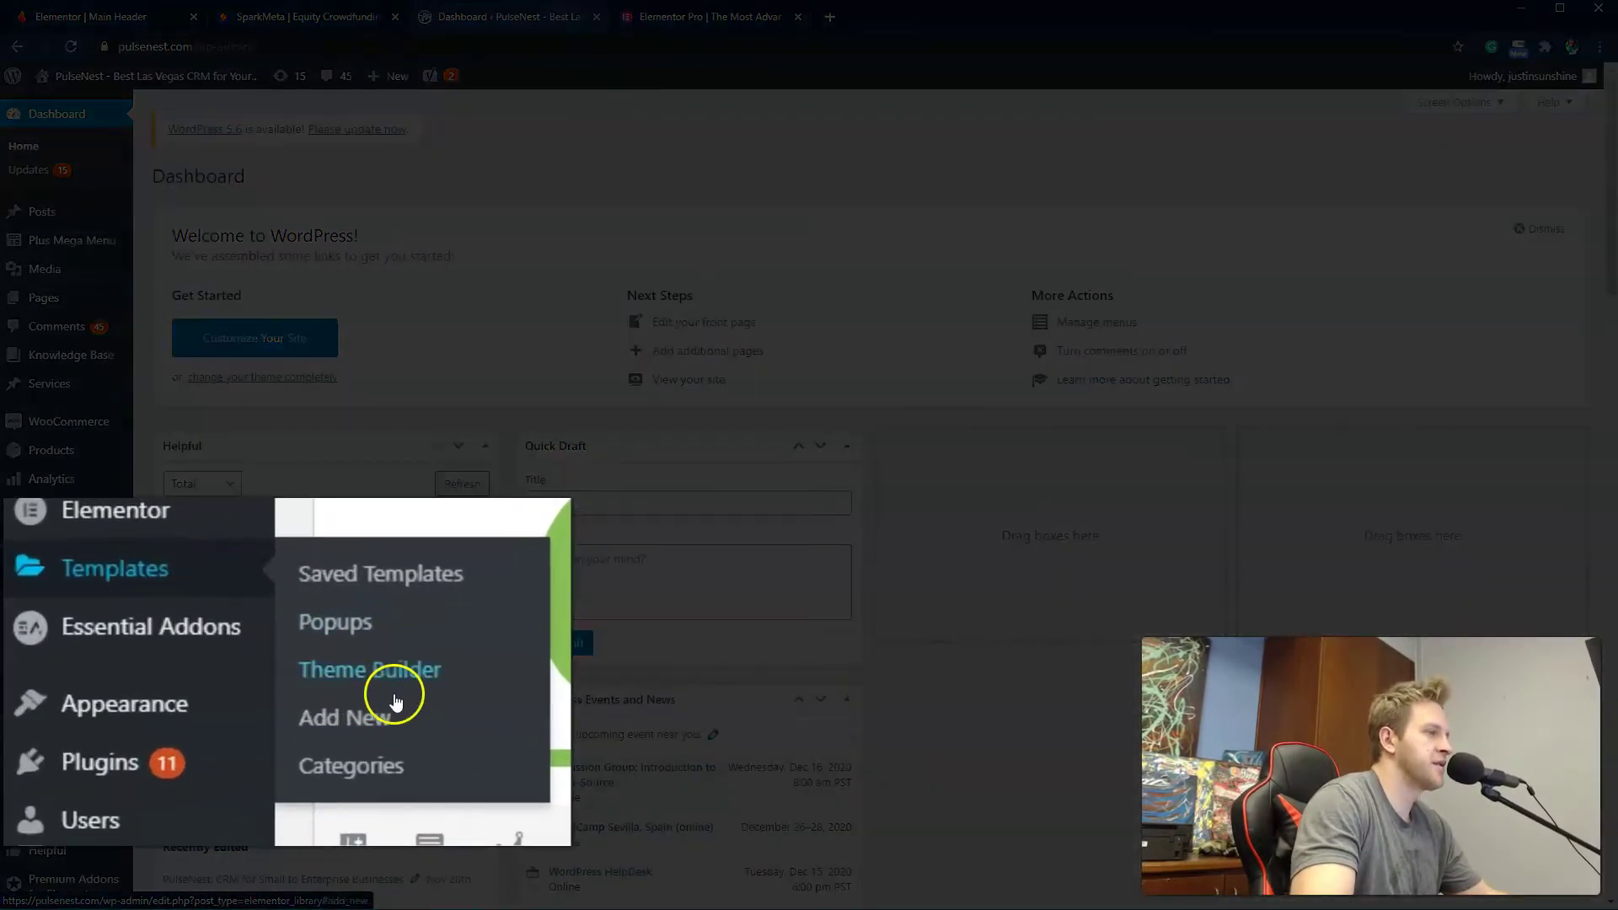
{"action": "left_click", "coordinate": [410, 673]}
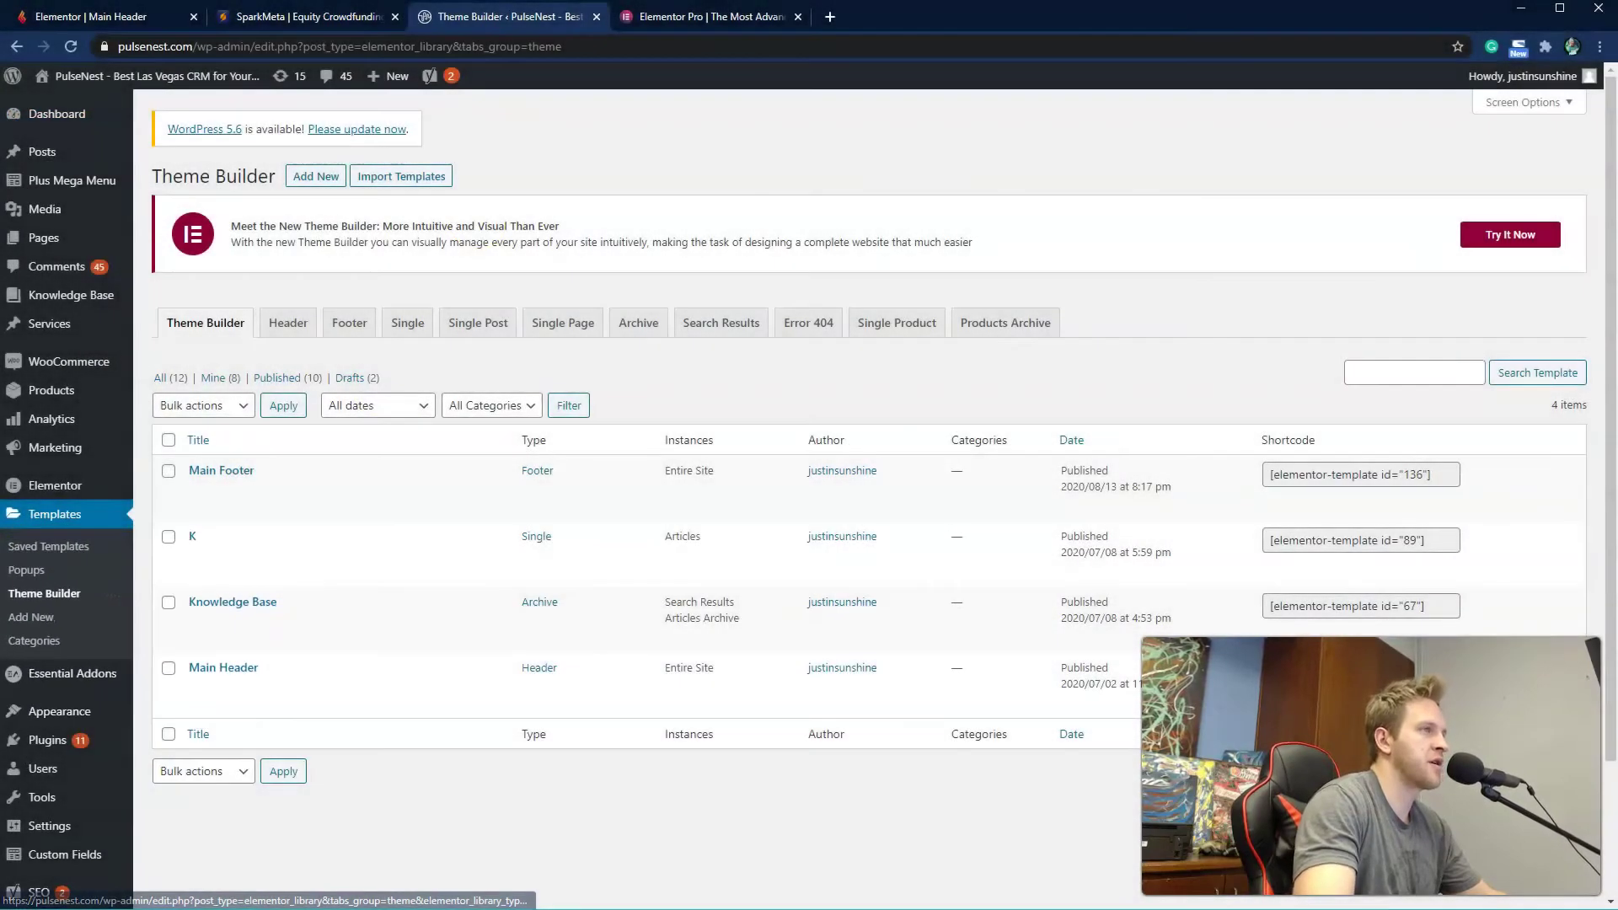
Step: Open the live PulseNest homepage in a separate browser tab, view its header and return to Theme Builder
{"action": "right_click", "coordinate": [202, 76]}
{"action": "left_click", "coordinate": [249, 94]}
{"action": "left_click", "coordinate": [708, 20]}
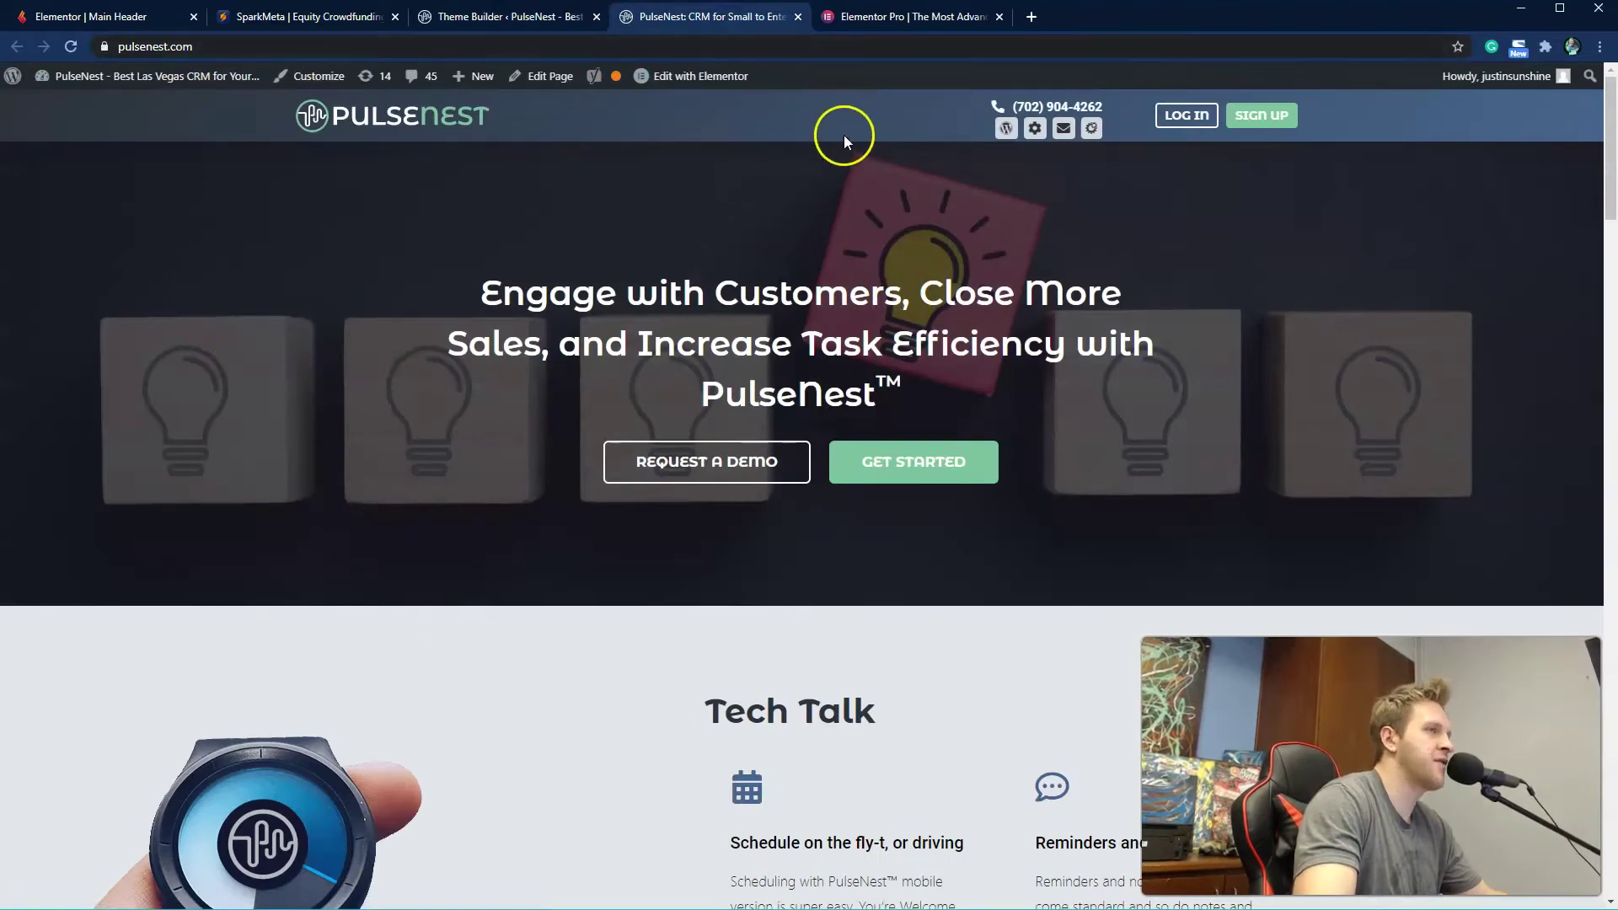
{"action": "left_click", "coordinate": [520, 19]}
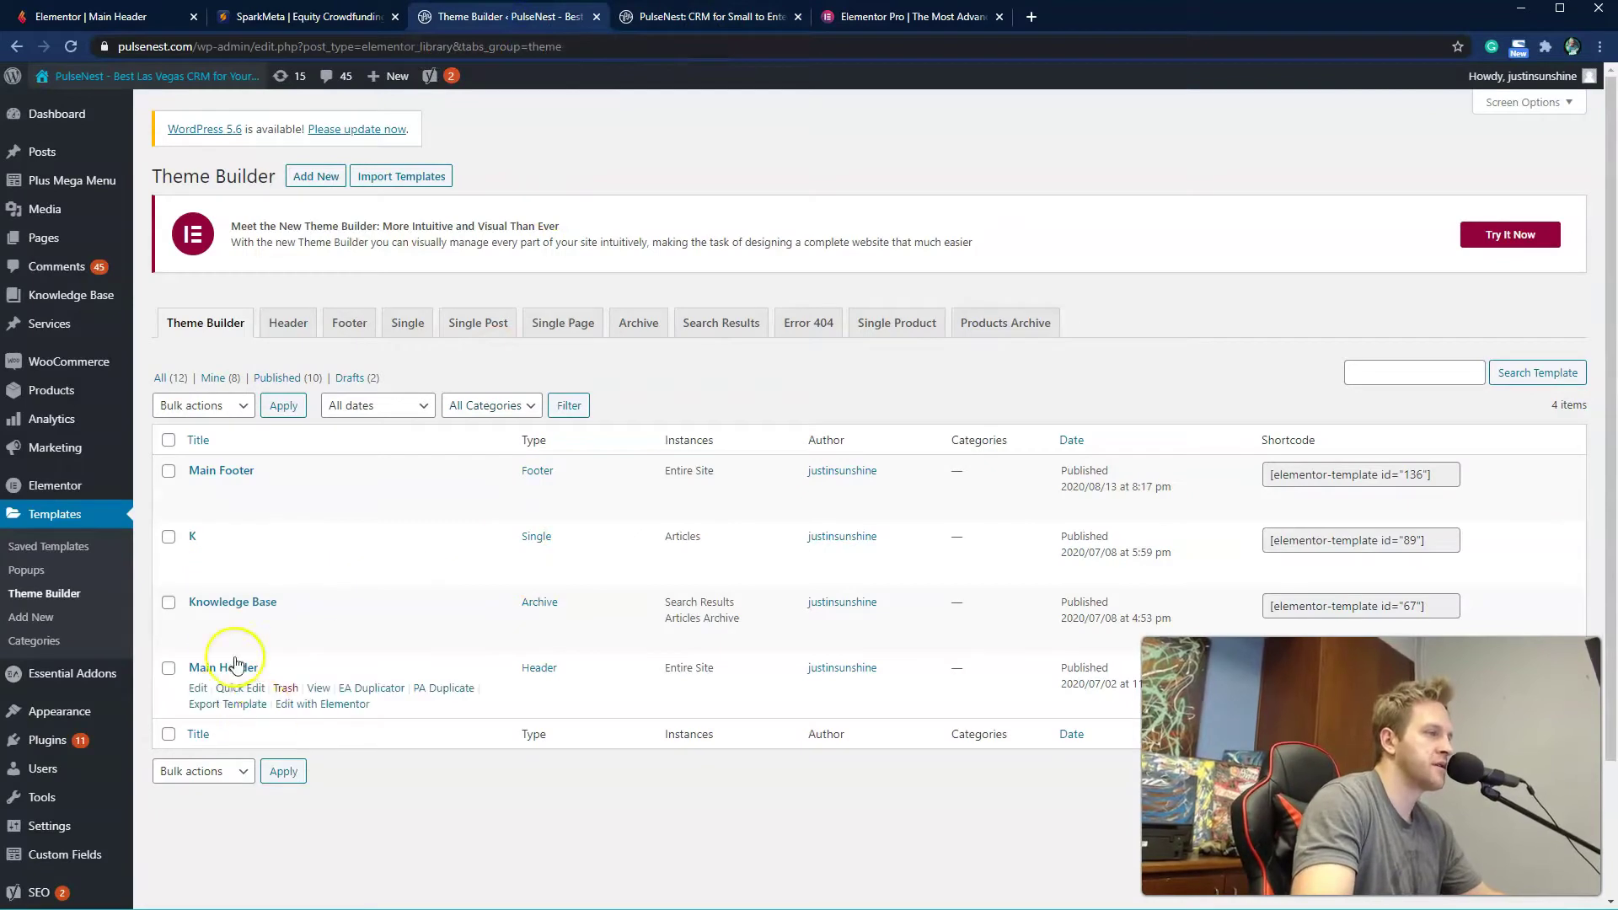
Step: Quick-edit the Main Header template, setting its status to Draft and saving the update
{"action": "left_click", "coordinate": [238, 687]}
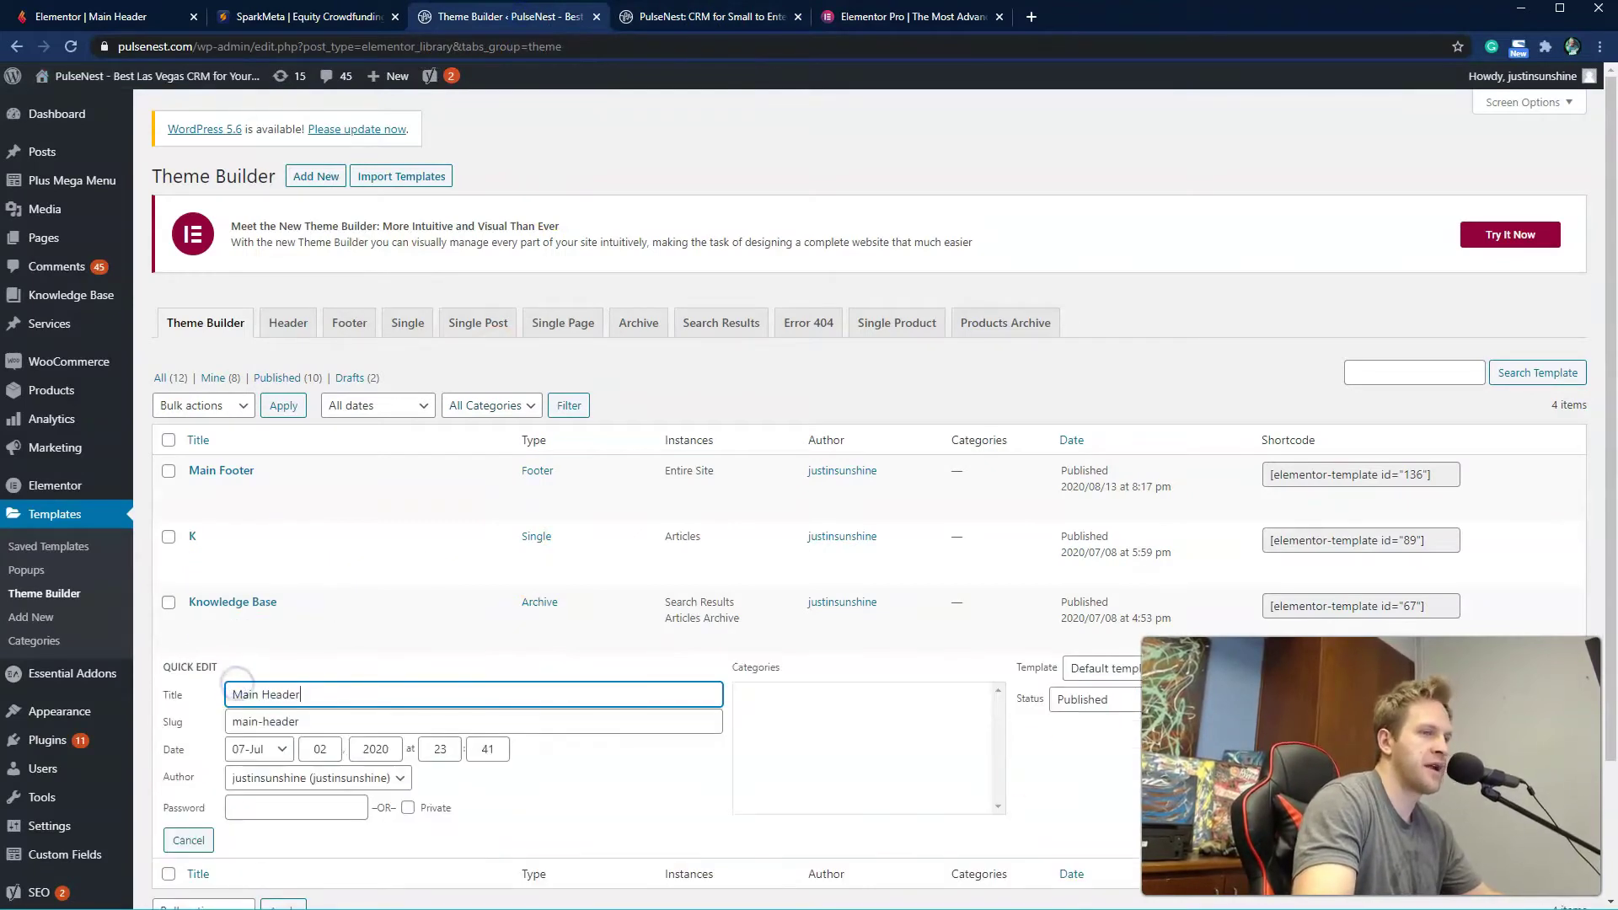
{"action": "left_click", "coordinate": [1070, 699]}
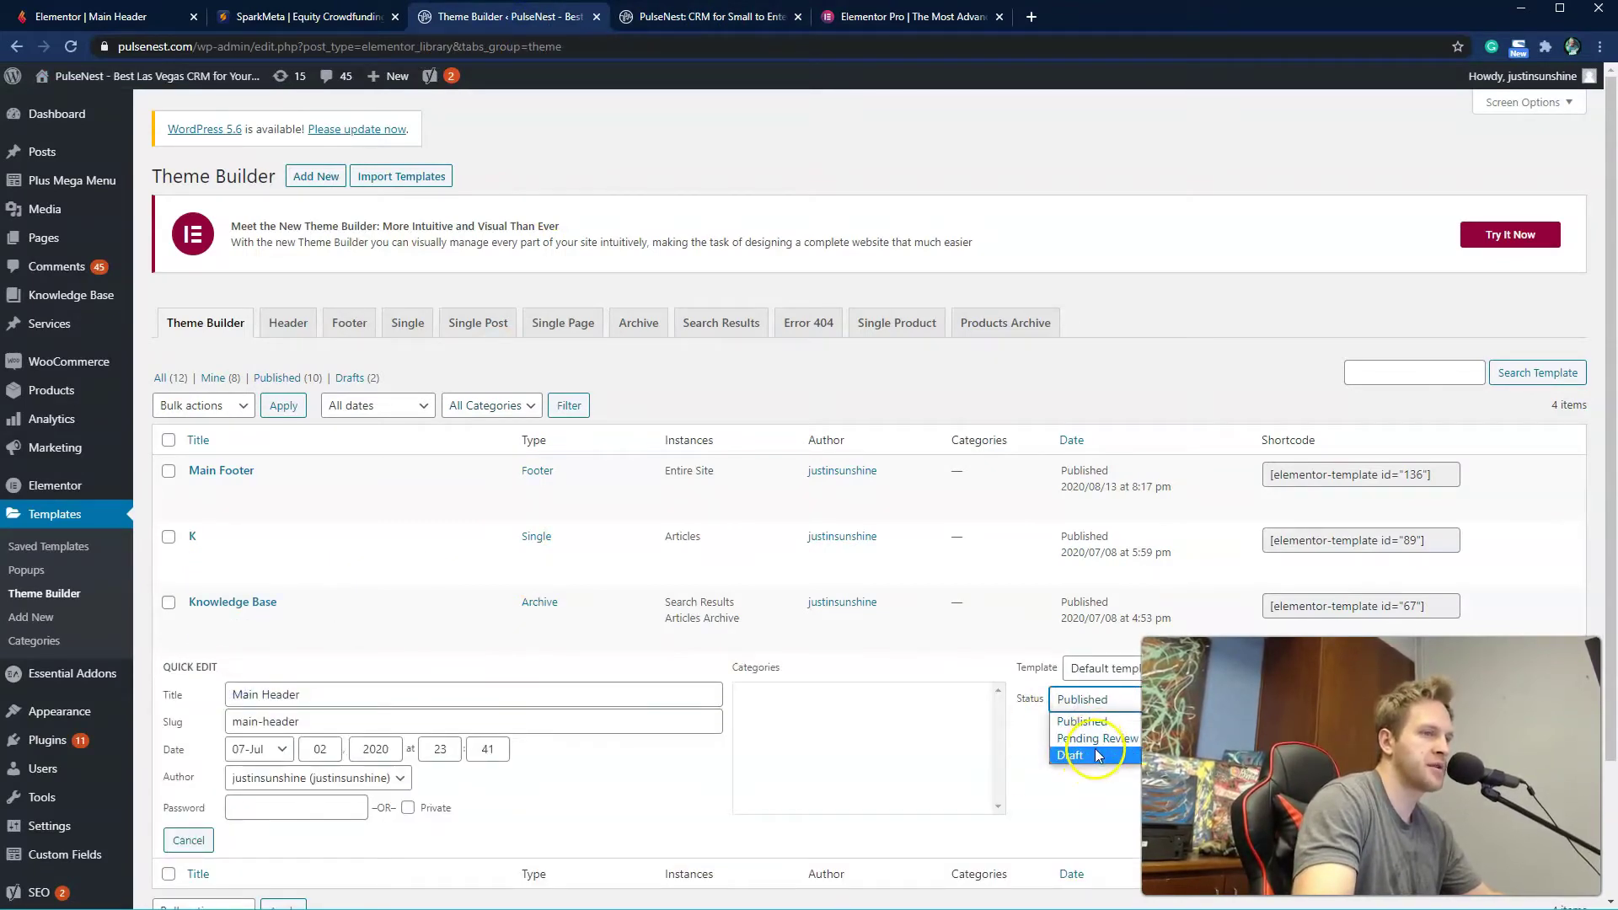
{"action": "left_click", "coordinate": [1095, 755]}
{"action": "scroll", "coordinate": [1061, 787], "scroll_direction": "down", "scroll_amount": 2}
{"action": "left_click", "coordinate": [1550, 674]}
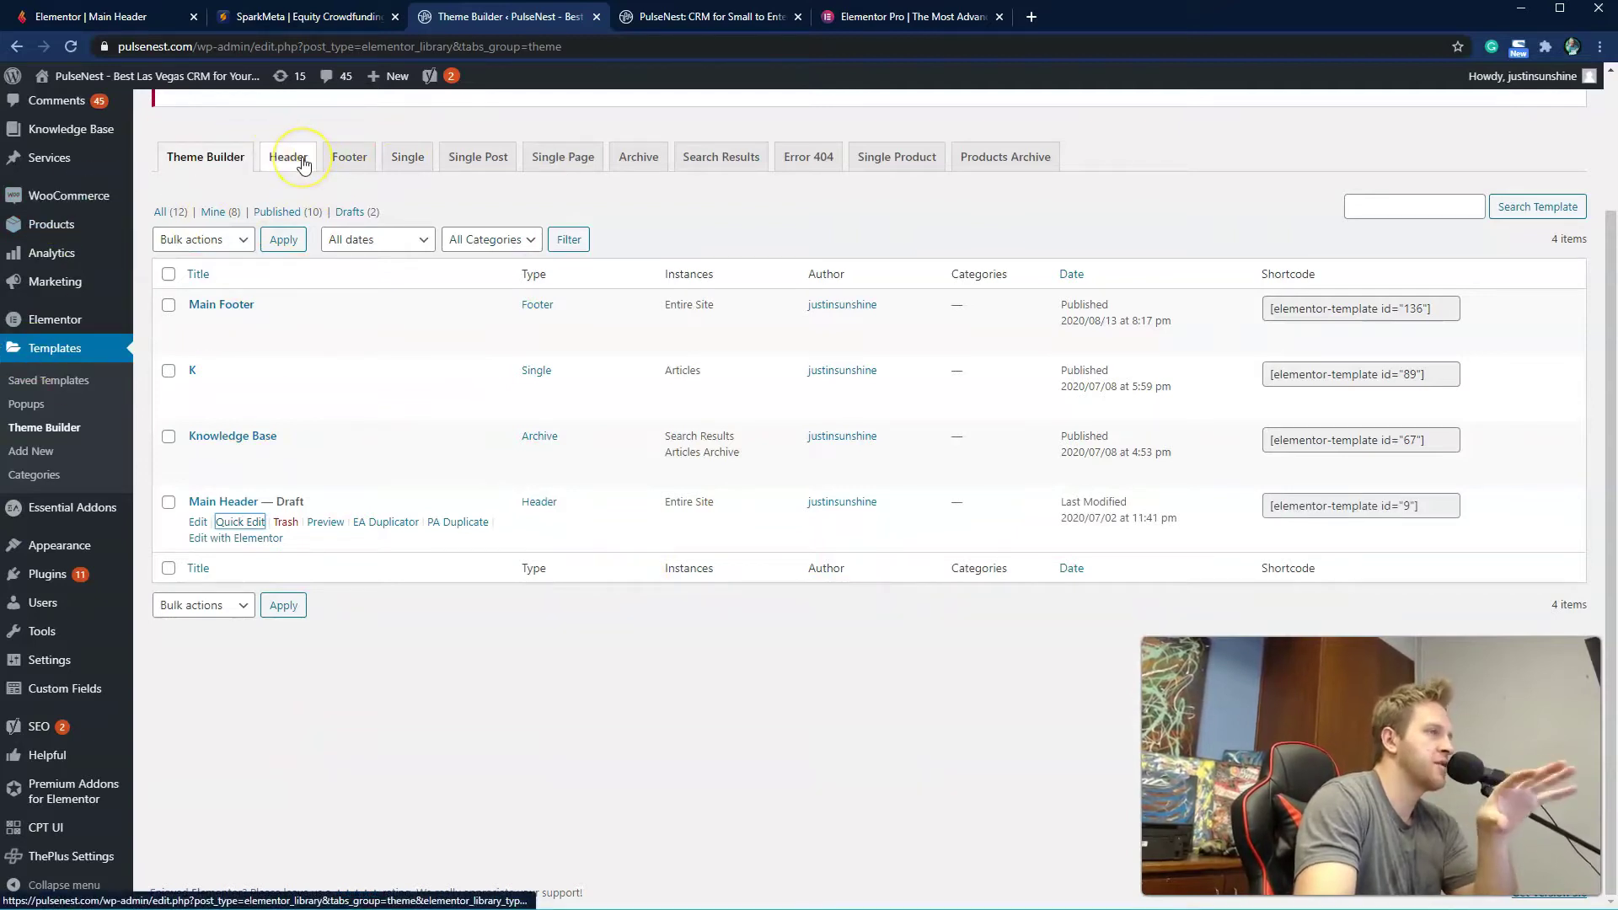
Step: Glance at the live homepage, return to Theme Builder and limit the template list to headers
{"action": "left_click", "coordinate": [688, 18]}
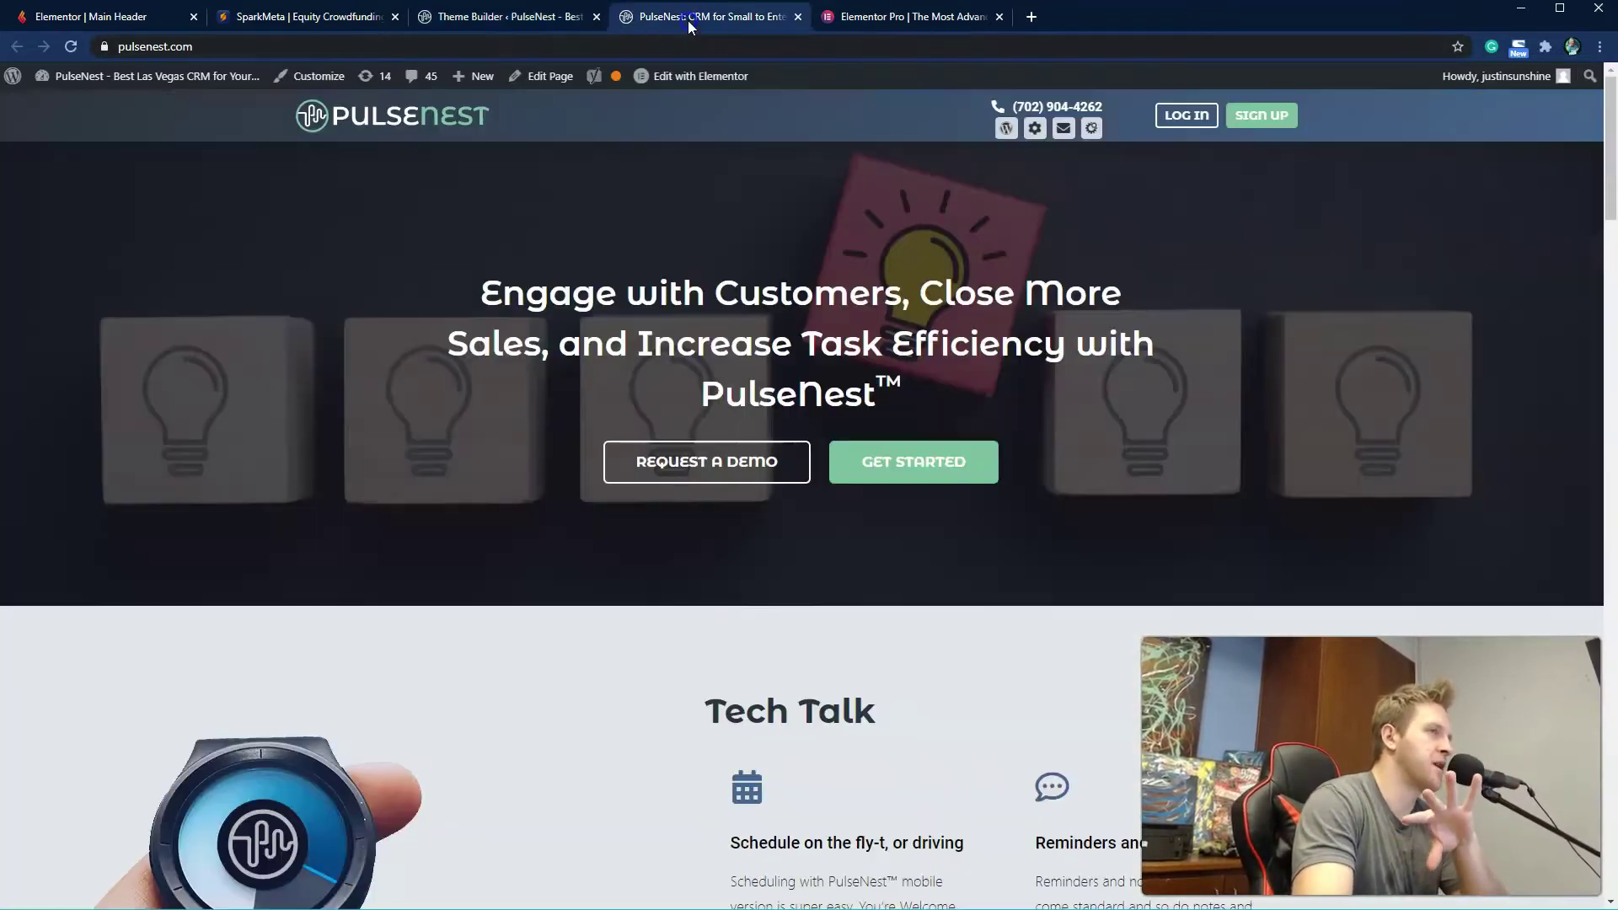
{"action": "left_click", "coordinate": [517, 18]}
{"action": "left_click", "coordinate": [290, 160]}
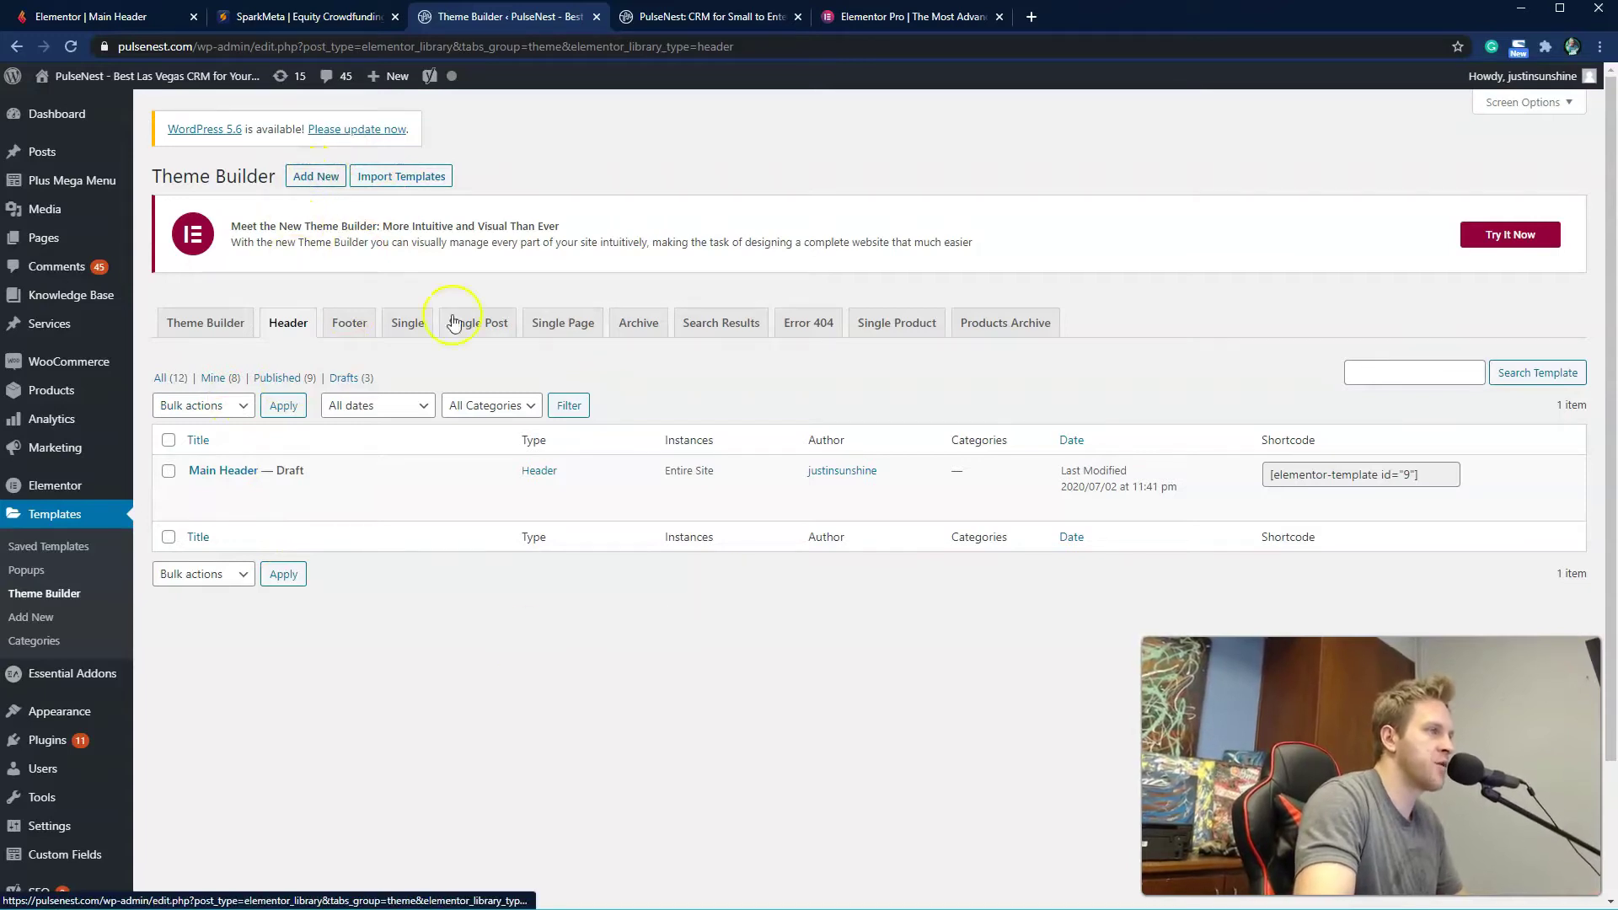
Step: Create a new template of type Header named "Alt Header"
{"action": "left_click", "coordinate": [316, 176]}
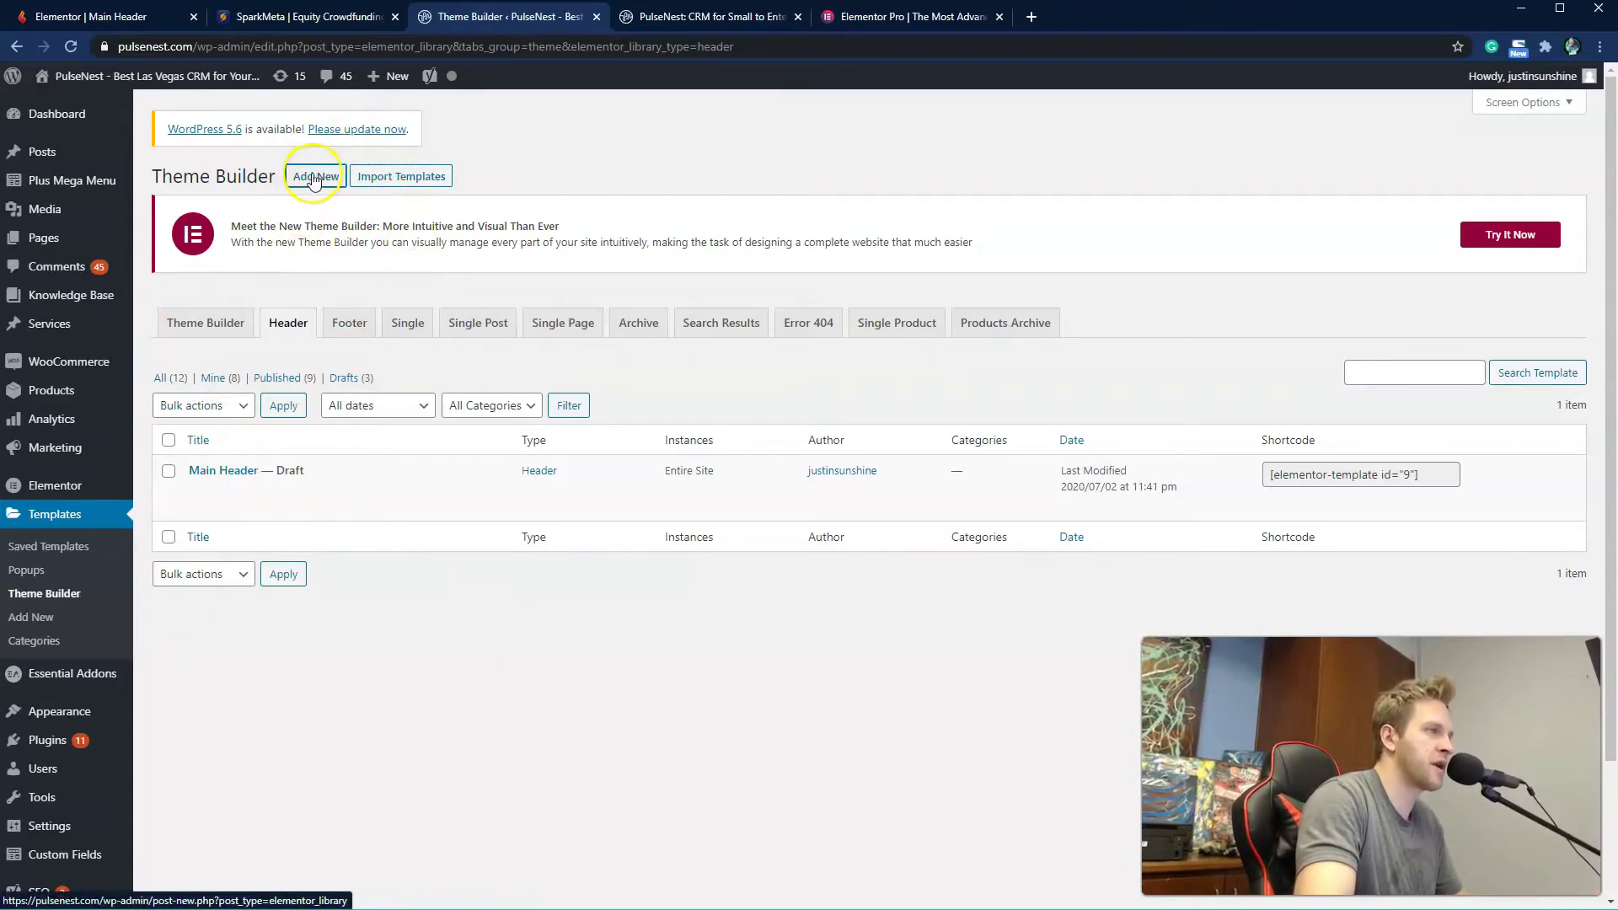
{"action": "left_click", "coordinate": [943, 558]}
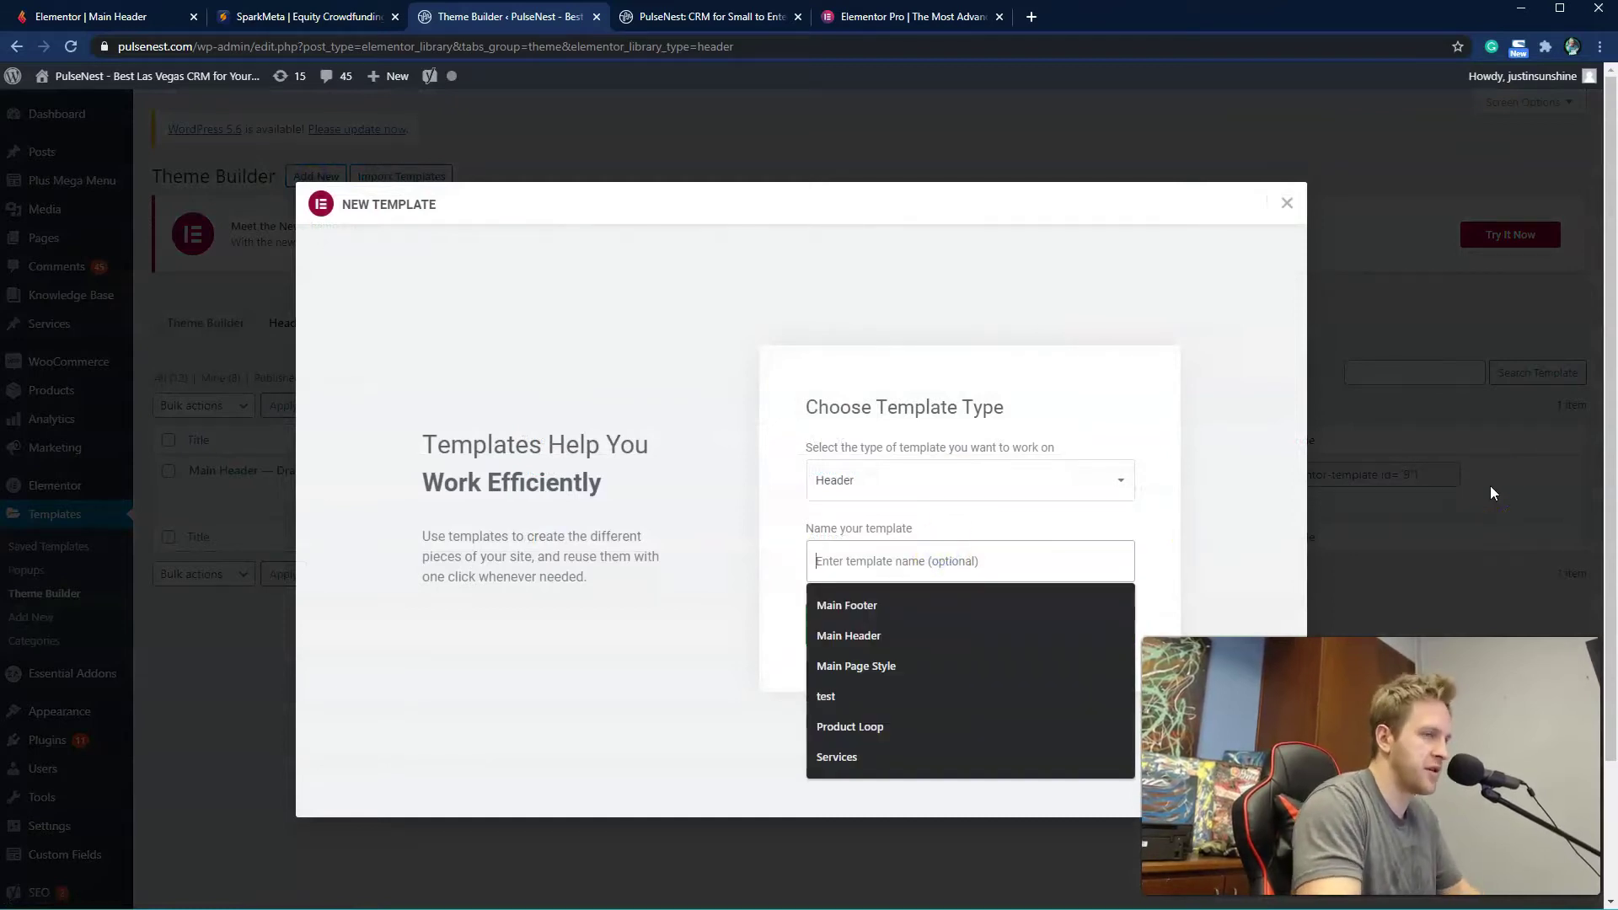
{"action": "left_click", "coordinate": [1014, 489]}
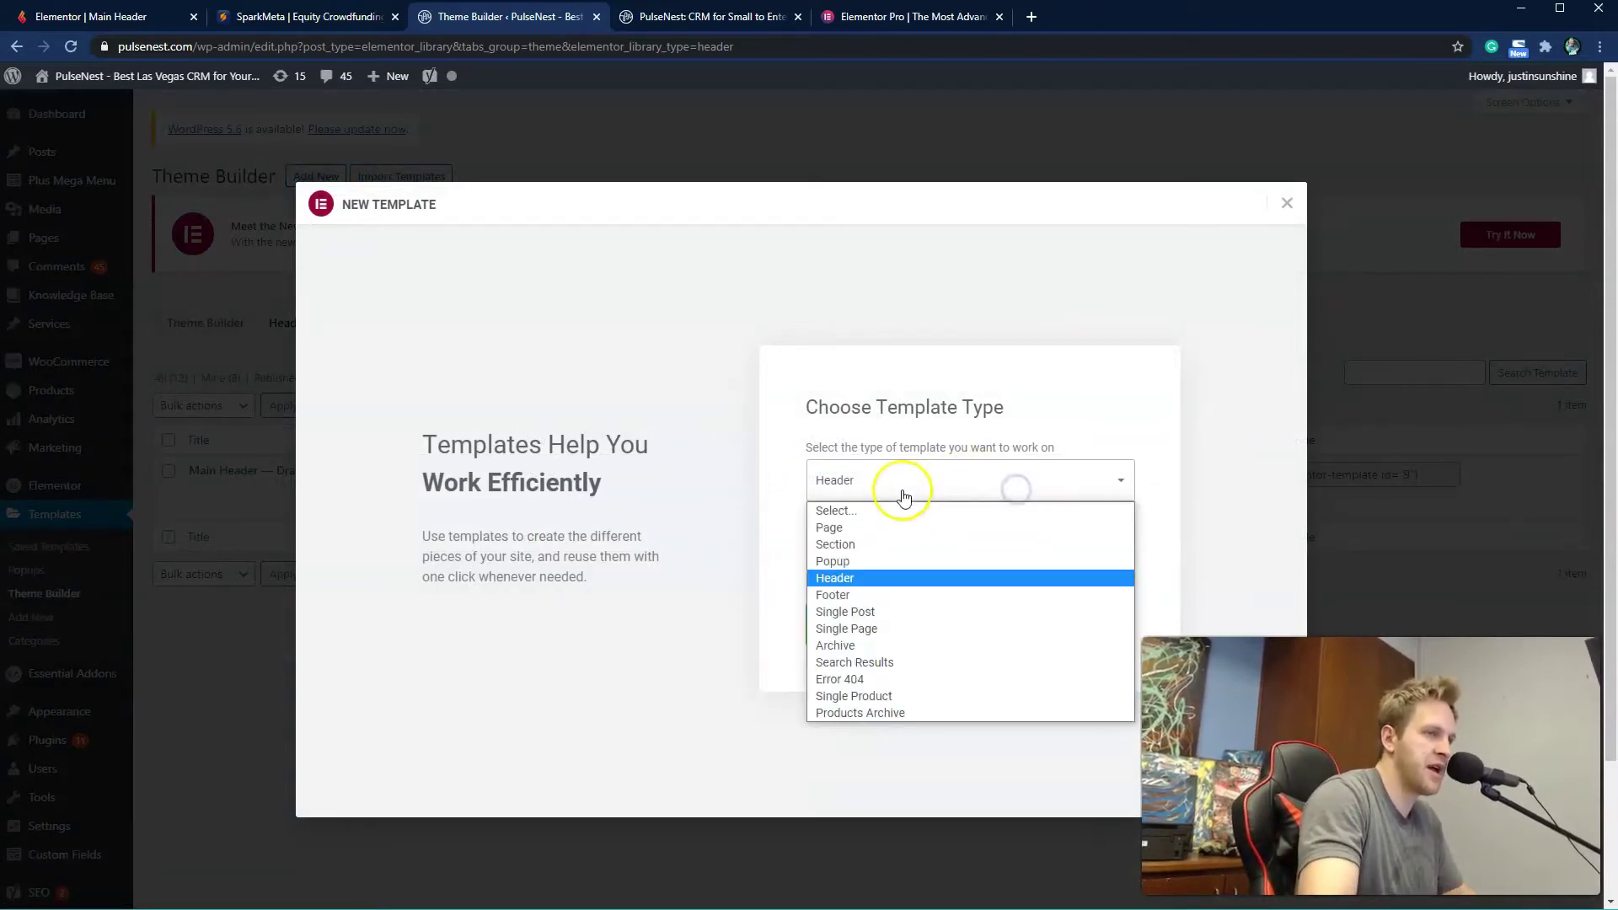
{"action": "left_click", "coordinate": [852, 578]}
{"action": "left_click", "coordinate": [916, 558]}
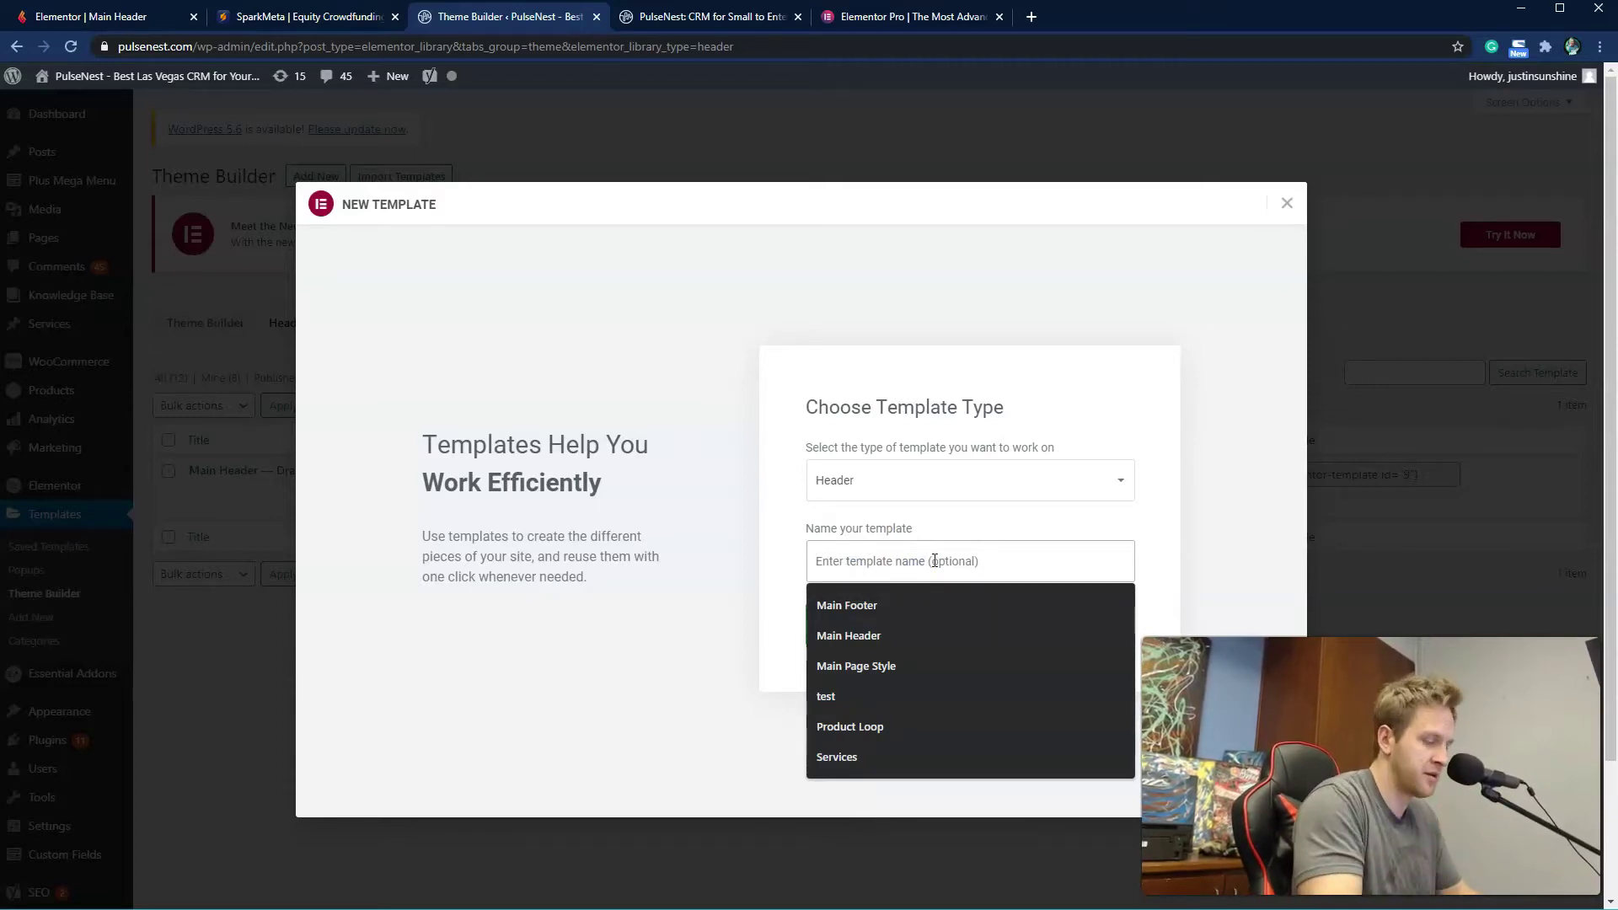
{"action": "type", "text": "A"}
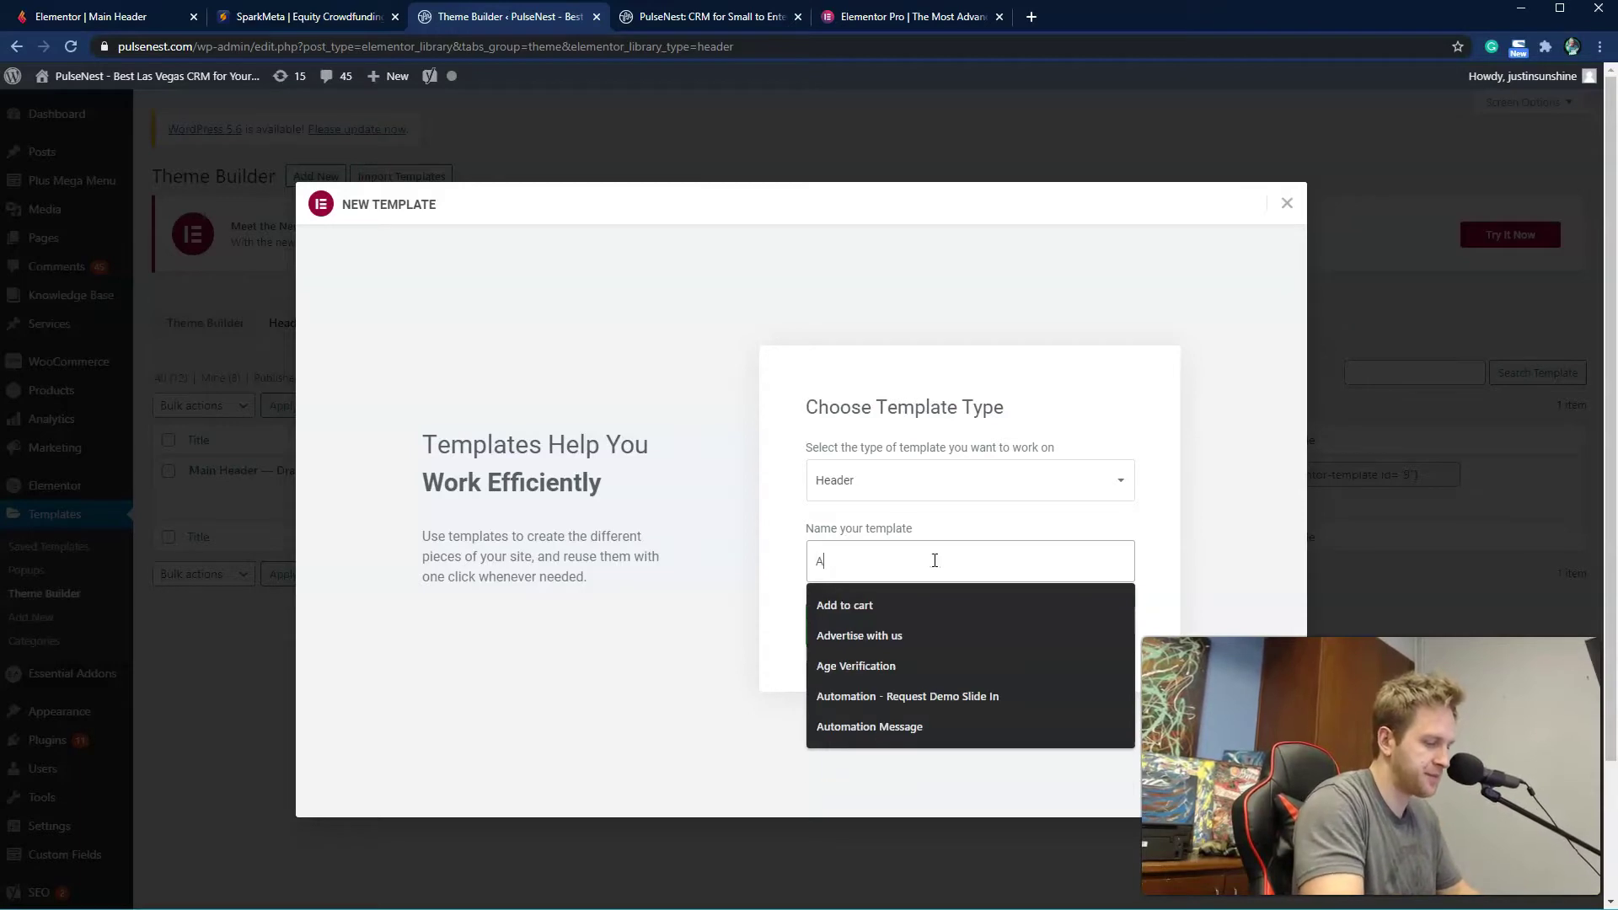
{"action": "type", "text": "lt"}
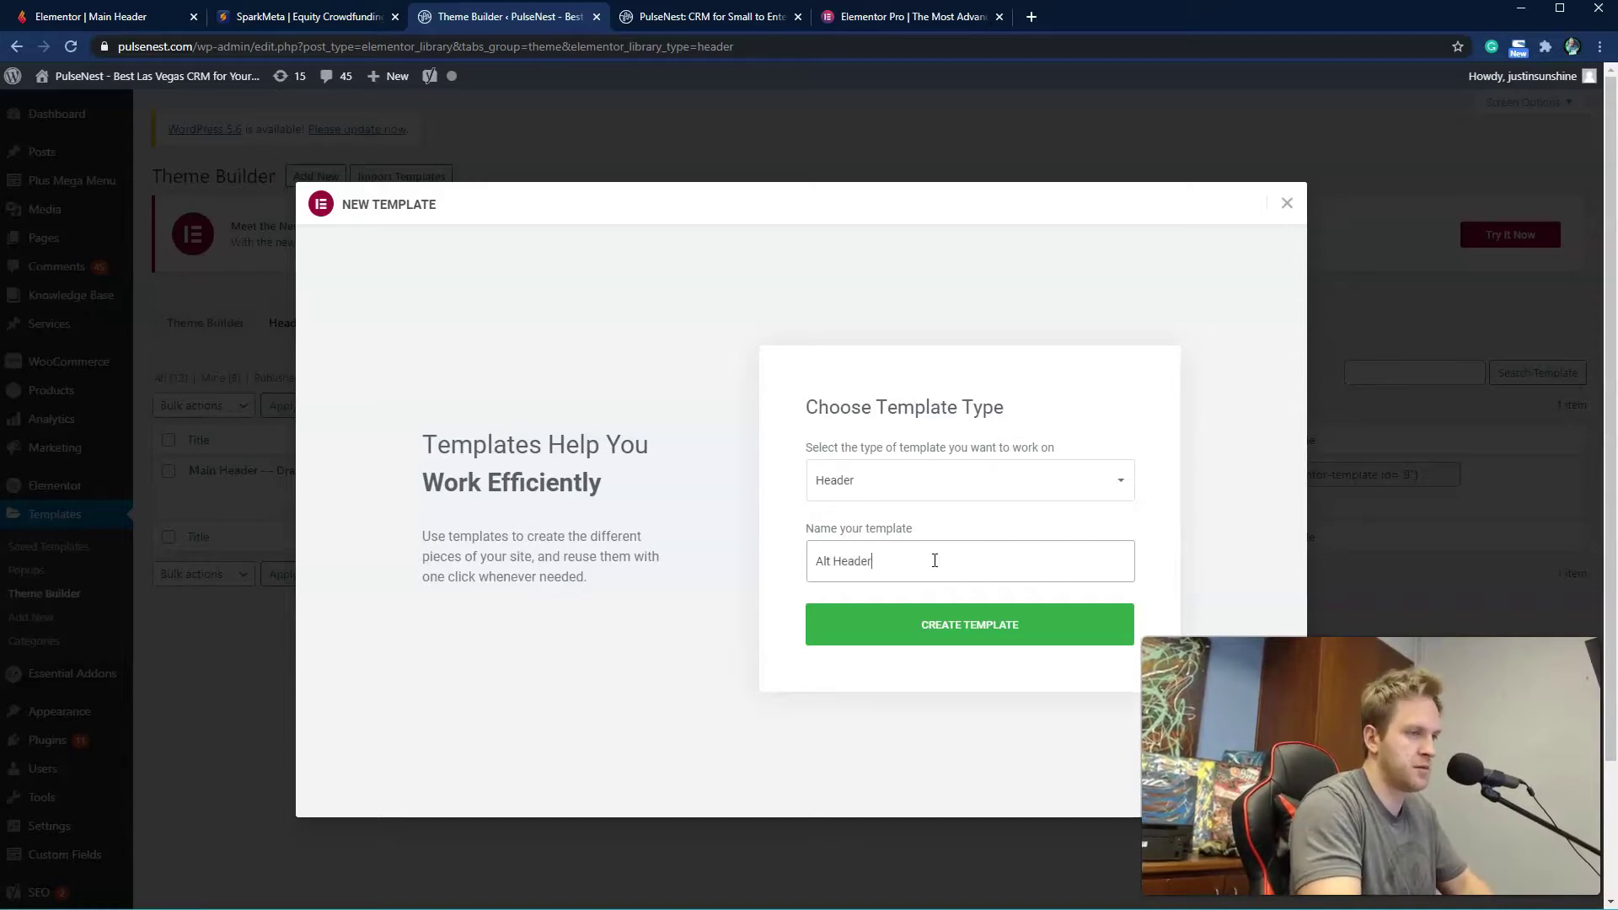
{"action": "type", "text": "Header"}
{"action": "left_click", "coordinate": [968, 634]}
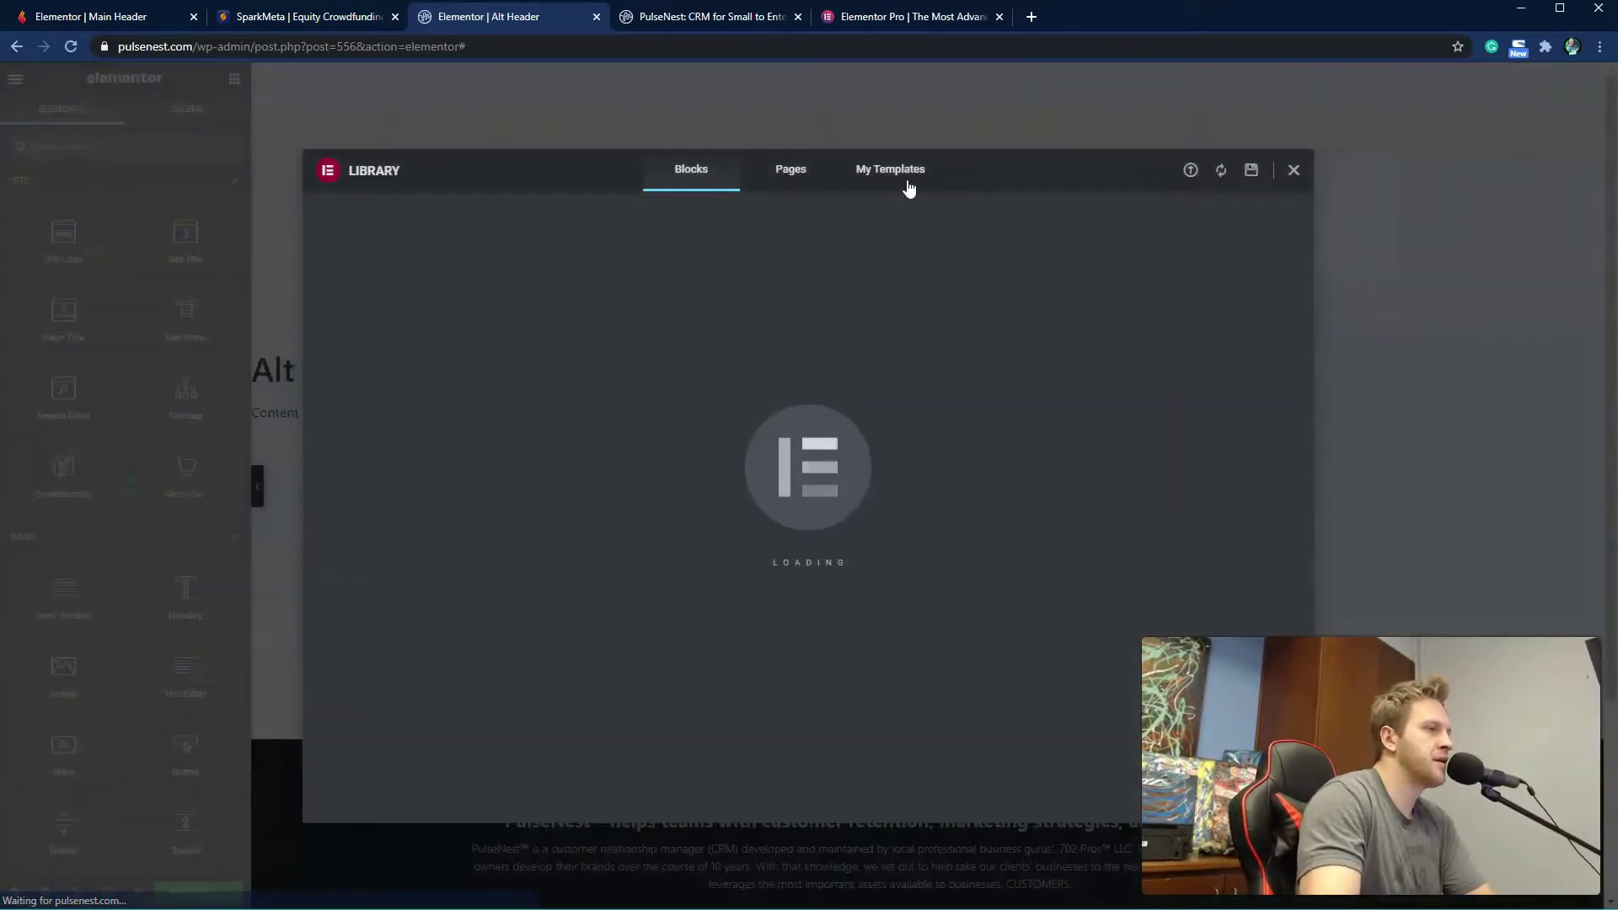
Step: Browse the premade header blocks, preview the blue gradient Beyond header and close the library without inserting it
{"action": "left_click", "coordinate": [711, 191]}
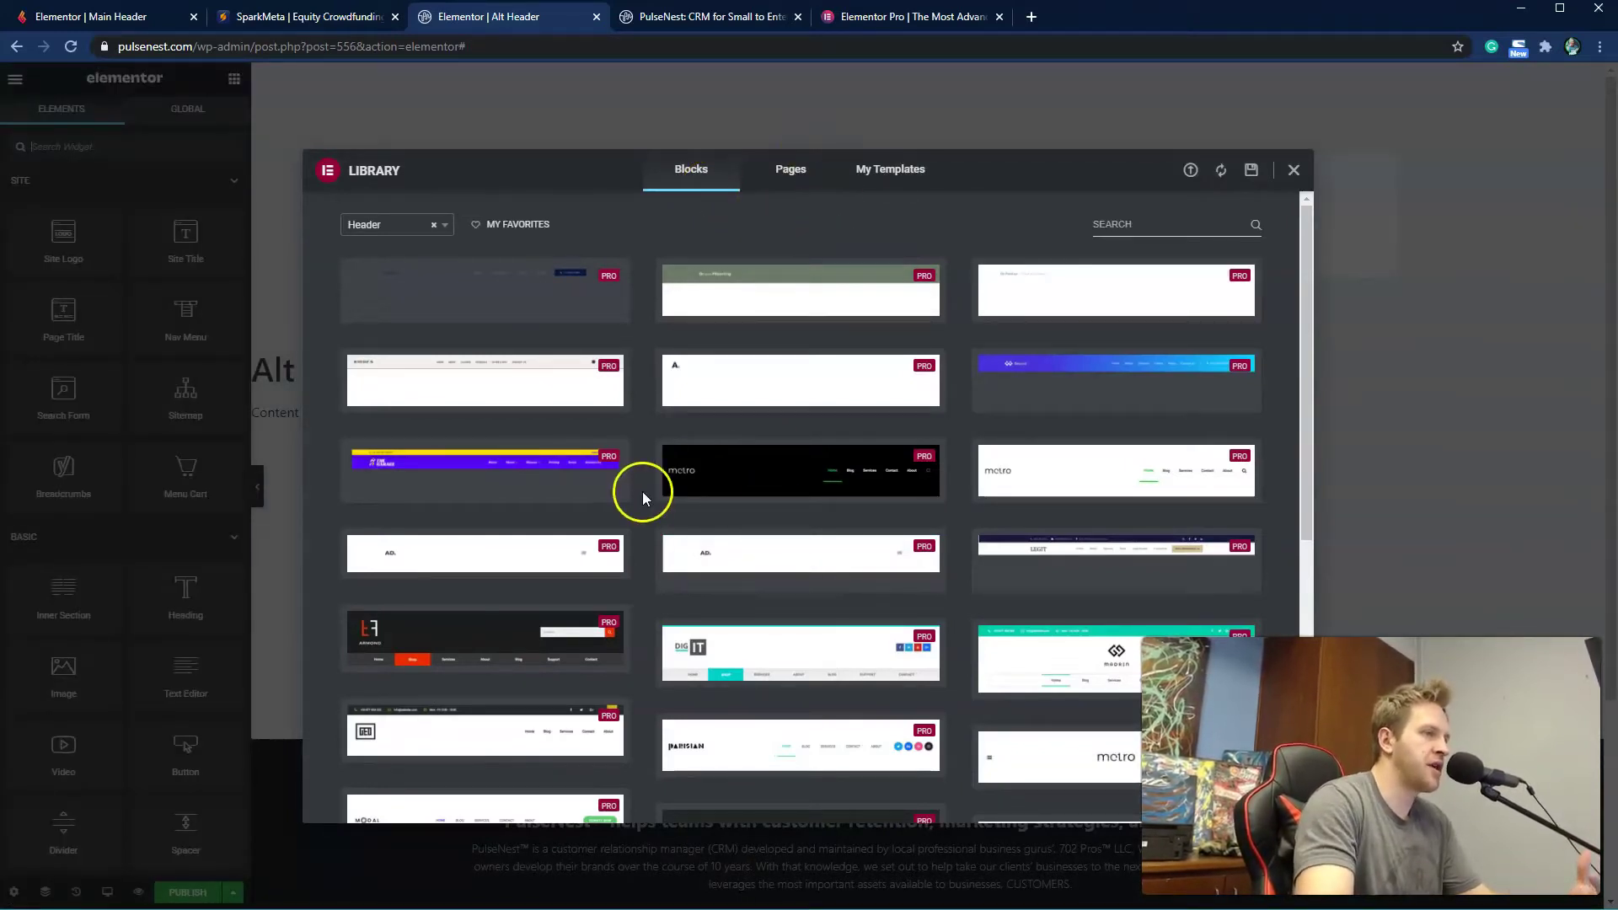
{"action": "scroll", "coordinate": [642, 492], "scroll_direction": "down", "scroll_amount": 2}
{"action": "scroll", "coordinate": [772, 386], "scroll_direction": "up", "scroll_amount": 2}
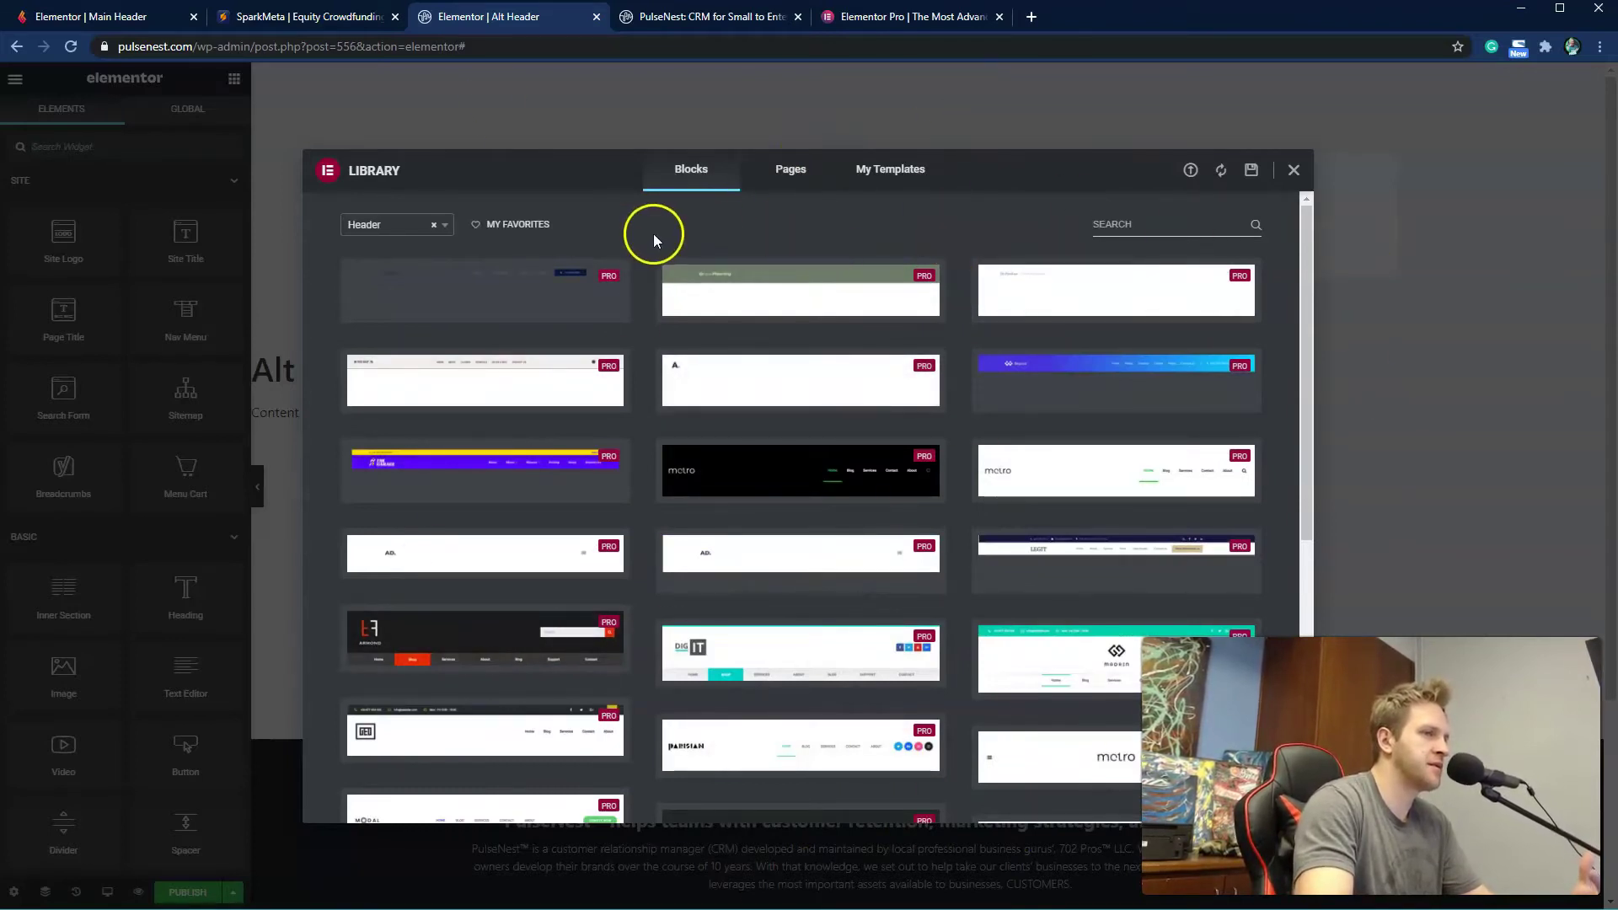
{"action": "scroll", "coordinate": [668, 542], "scroll_direction": "down", "scroll_amount": 8}
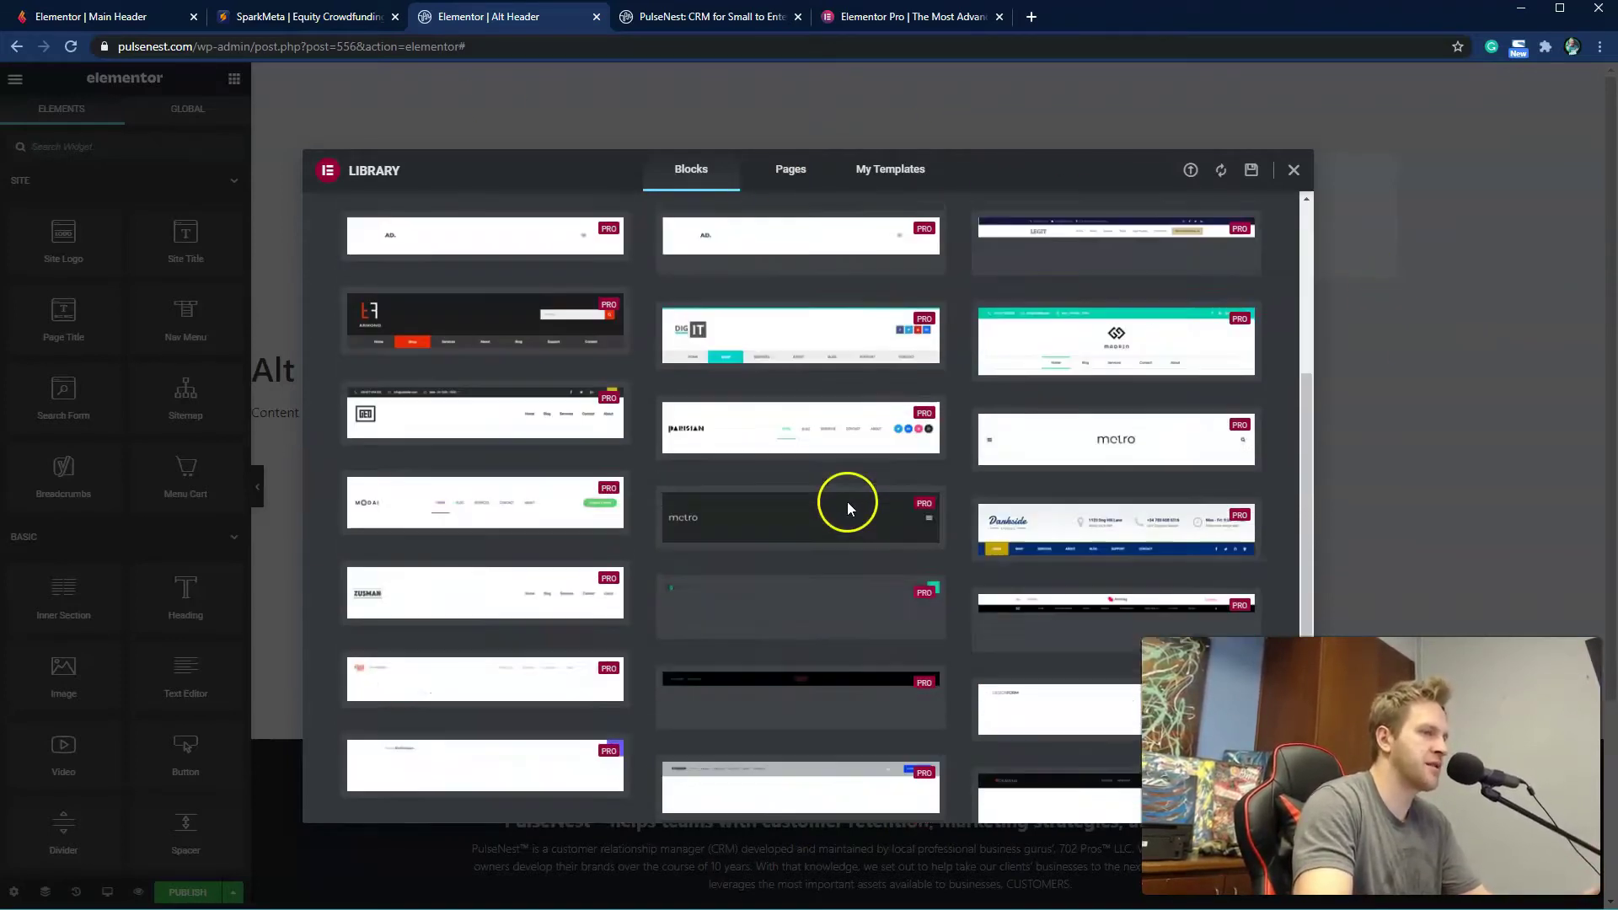
{"action": "scroll", "coordinate": [1030, 548], "scroll_direction": "up", "scroll_amount": 10}
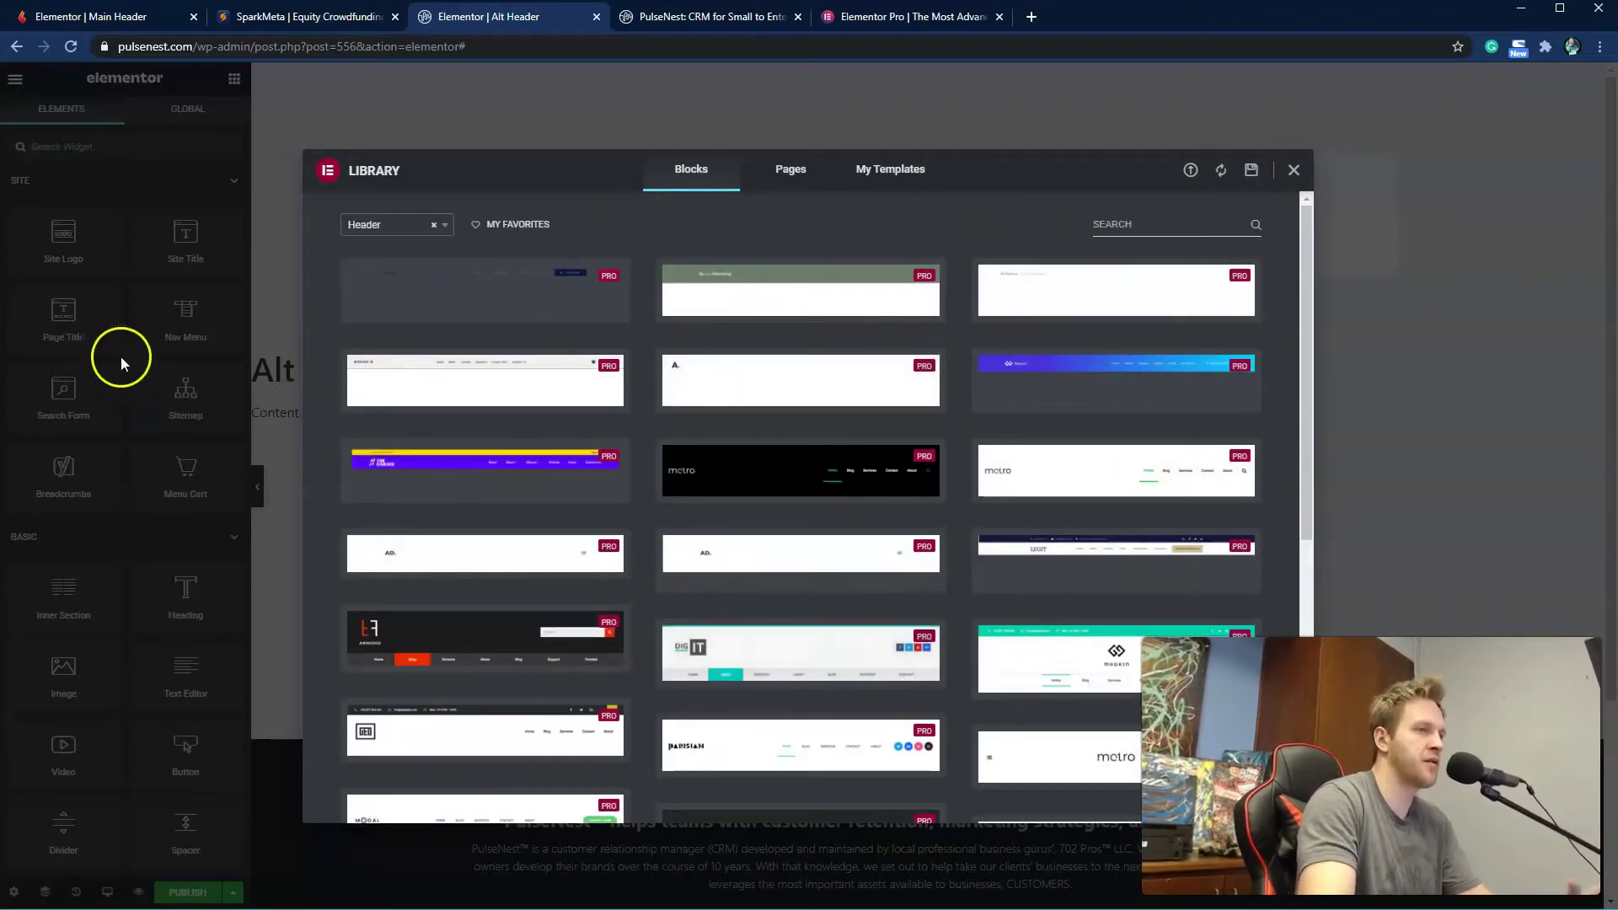
{"action": "mouse_move", "coordinate": [1059, 365]}
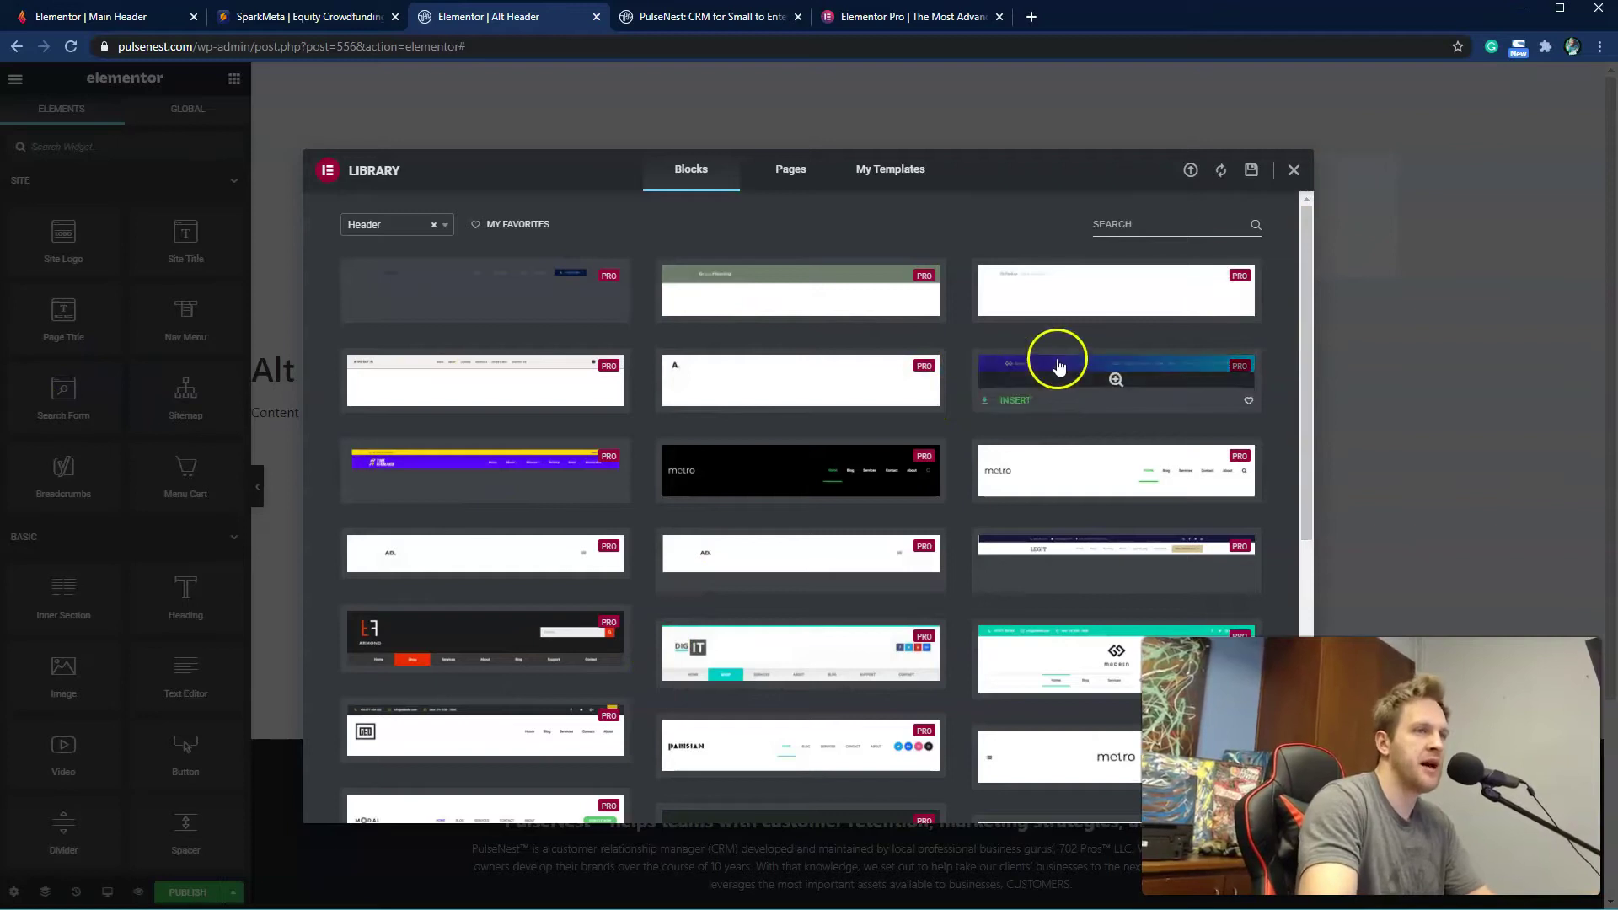
{"action": "left_click", "coordinate": [1103, 366]}
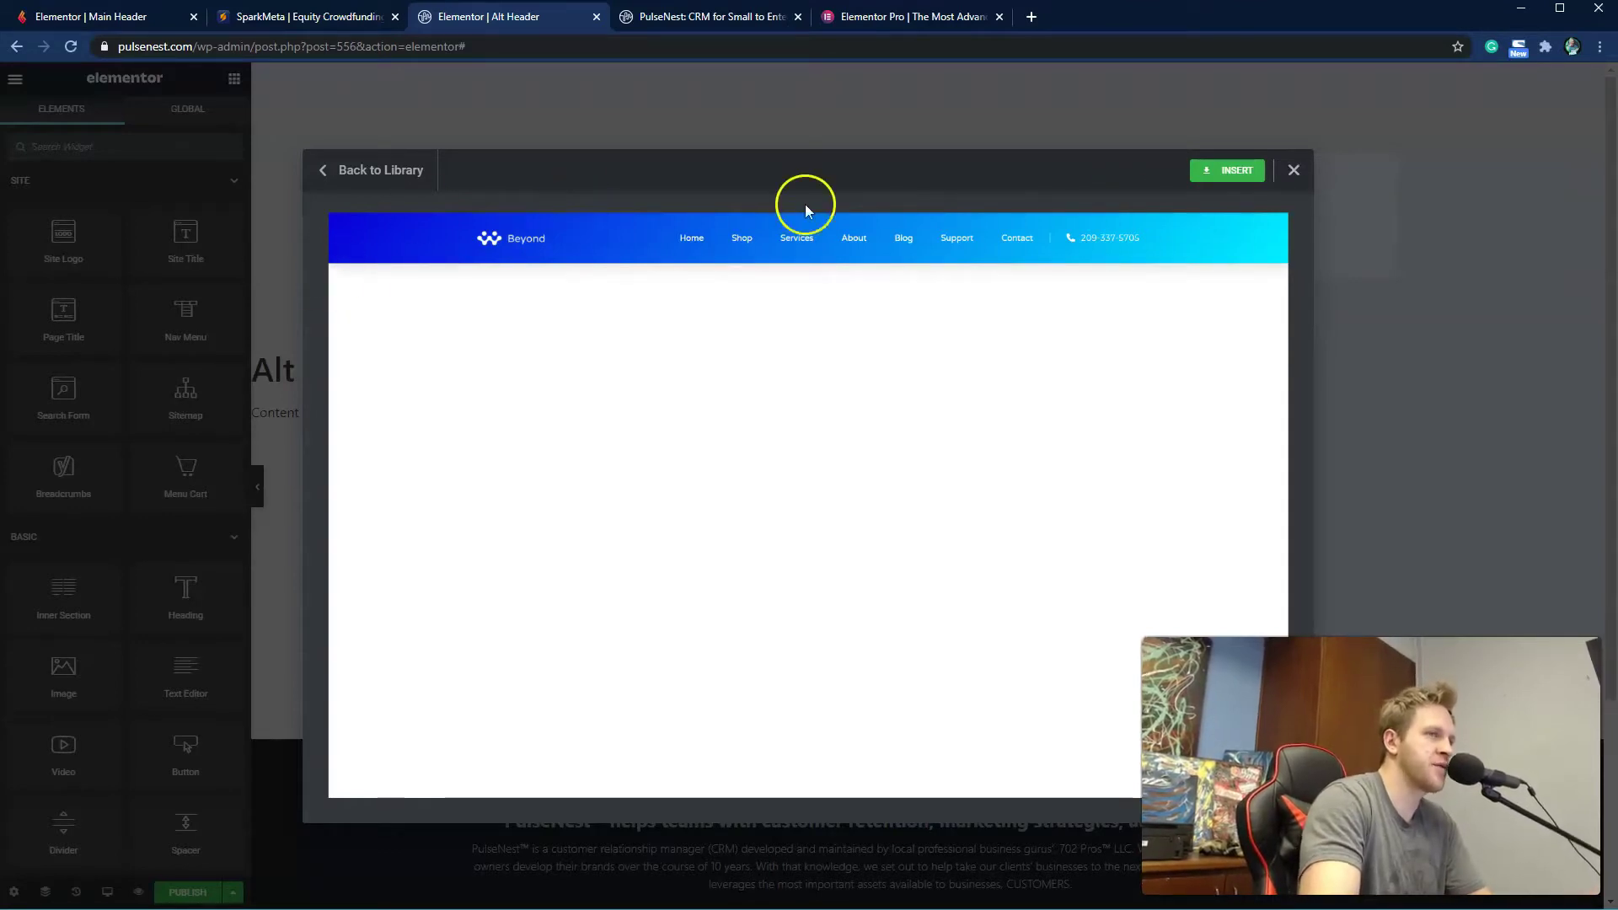
{"action": "left_click", "coordinate": [1298, 172]}
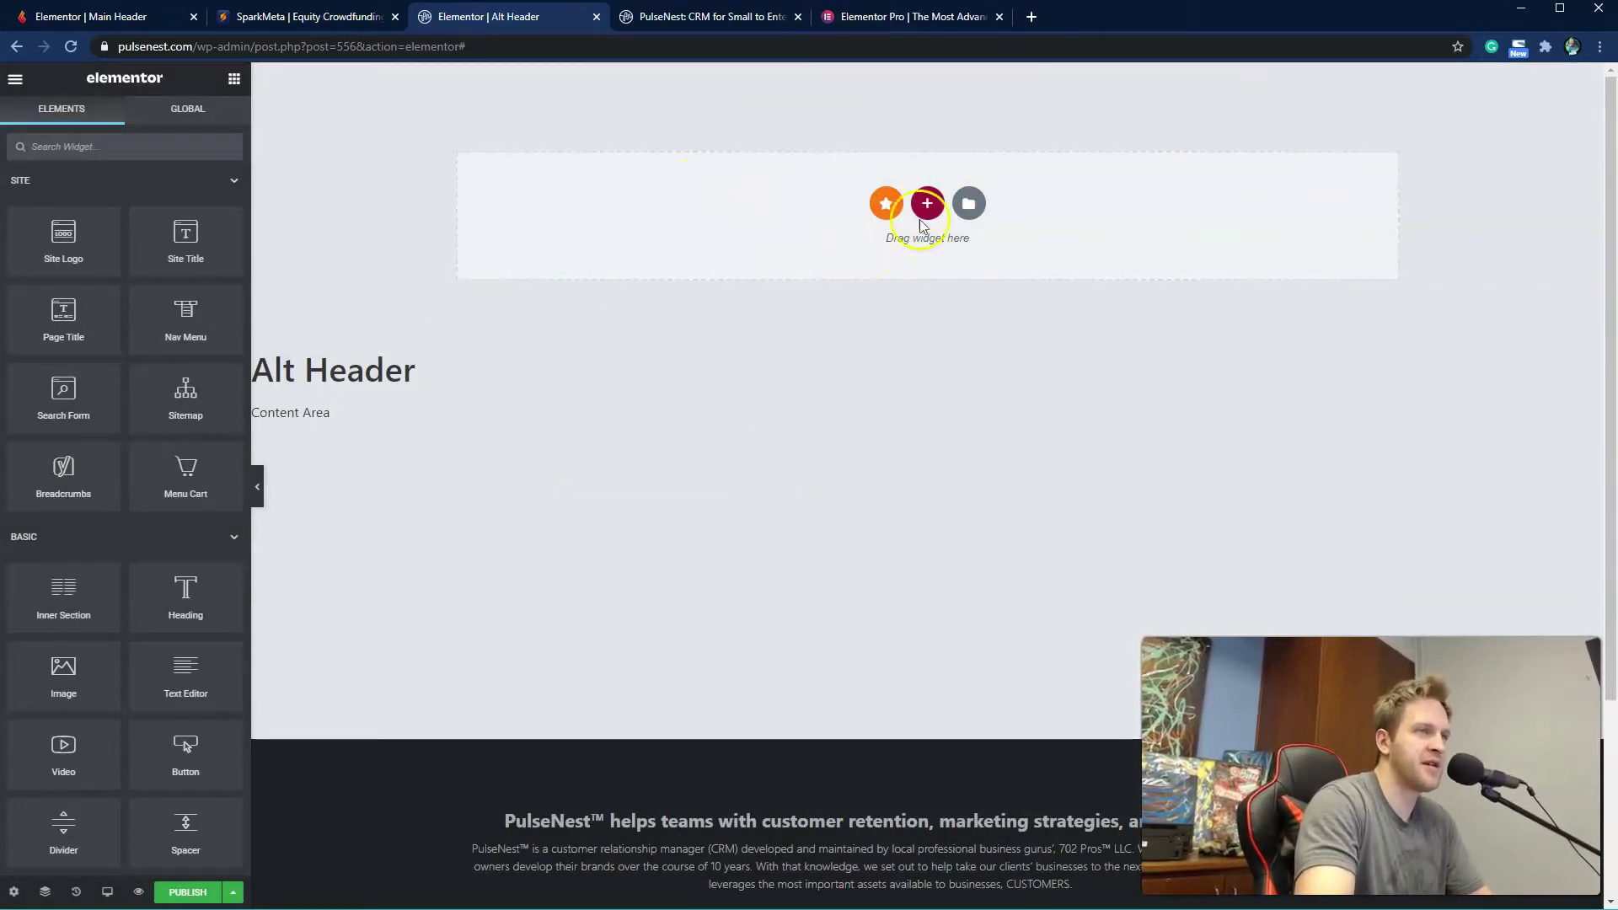
Step: Add a new section with two equal columns to the Alt Header template
{"action": "left_click", "coordinate": [928, 205]}
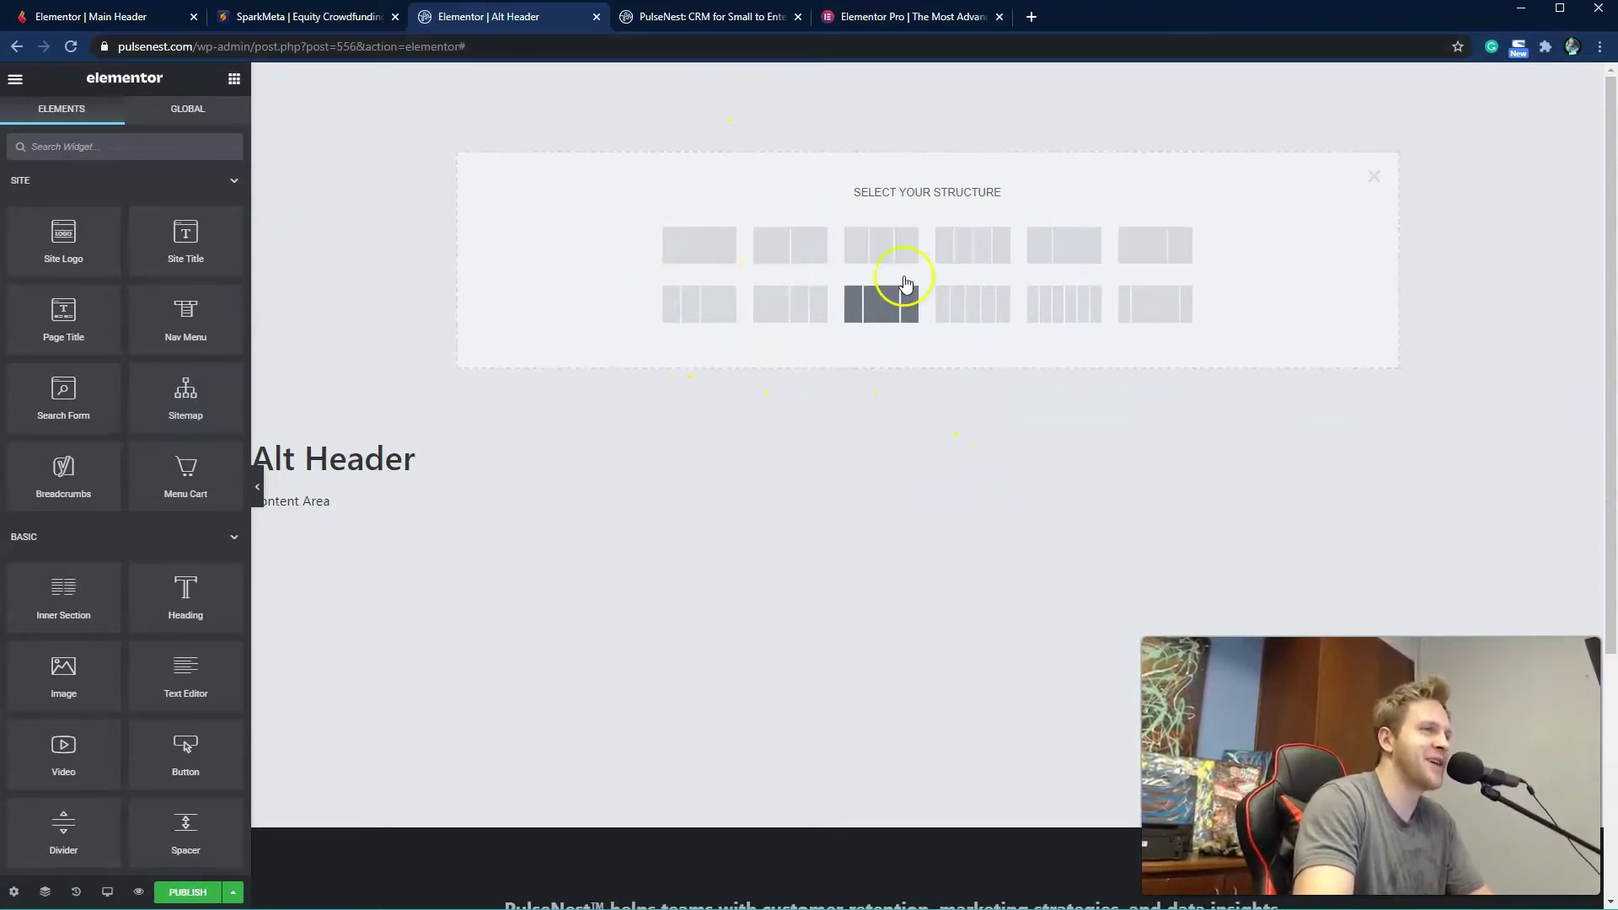
{"action": "left_click", "coordinate": [778, 251]}
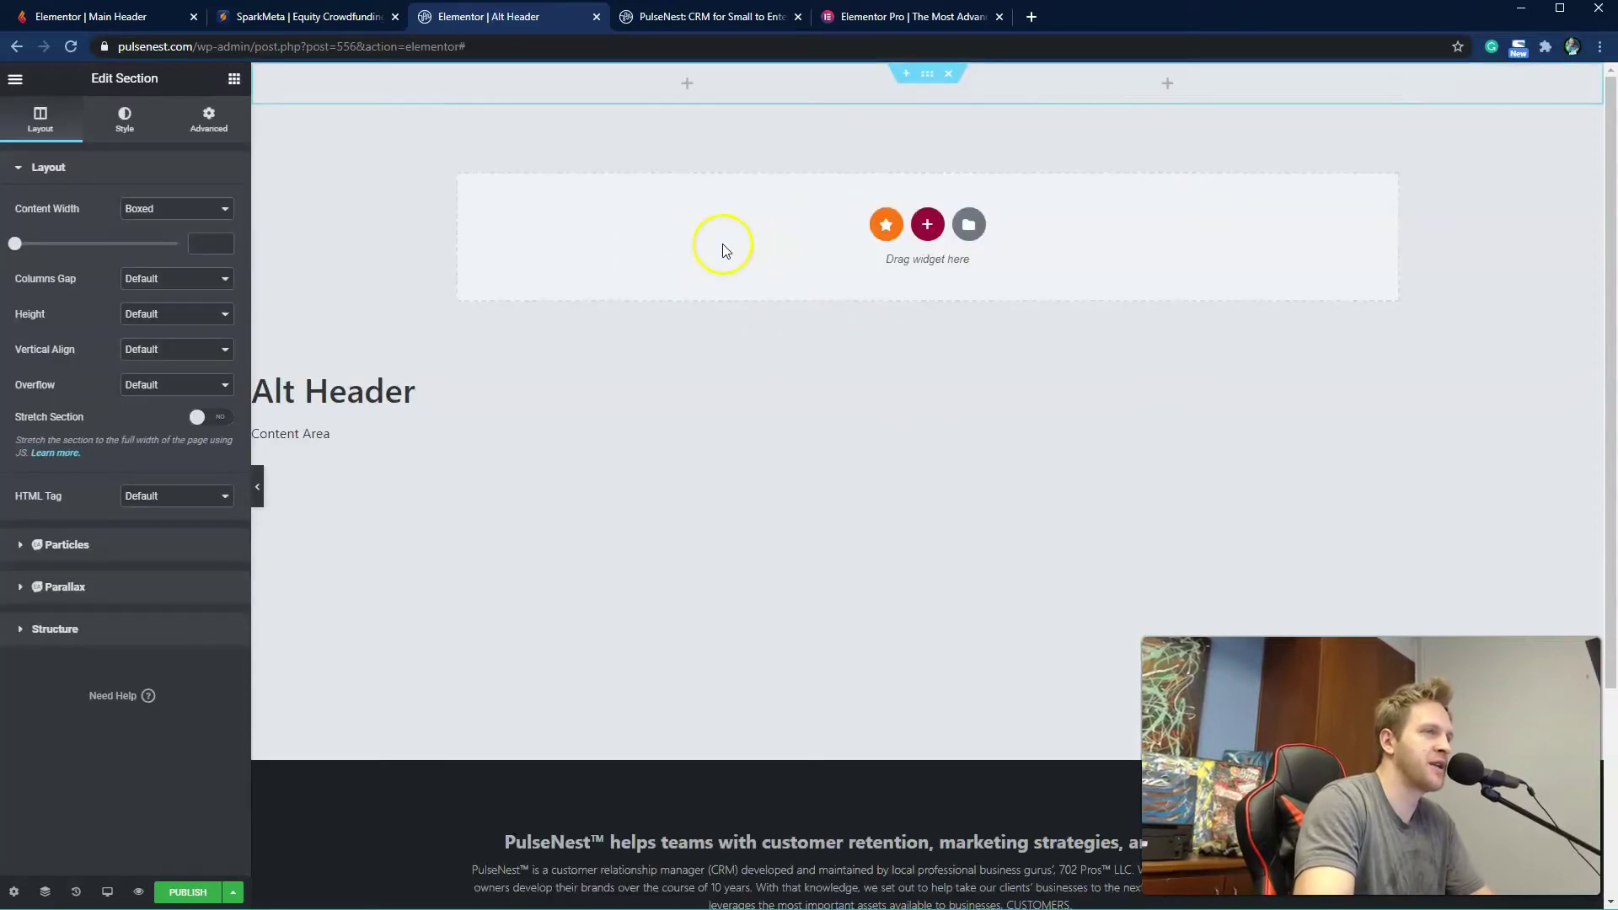
{"action": "scroll", "coordinate": [613, 293], "scroll_direction": "down", "scroll_amount": 3}
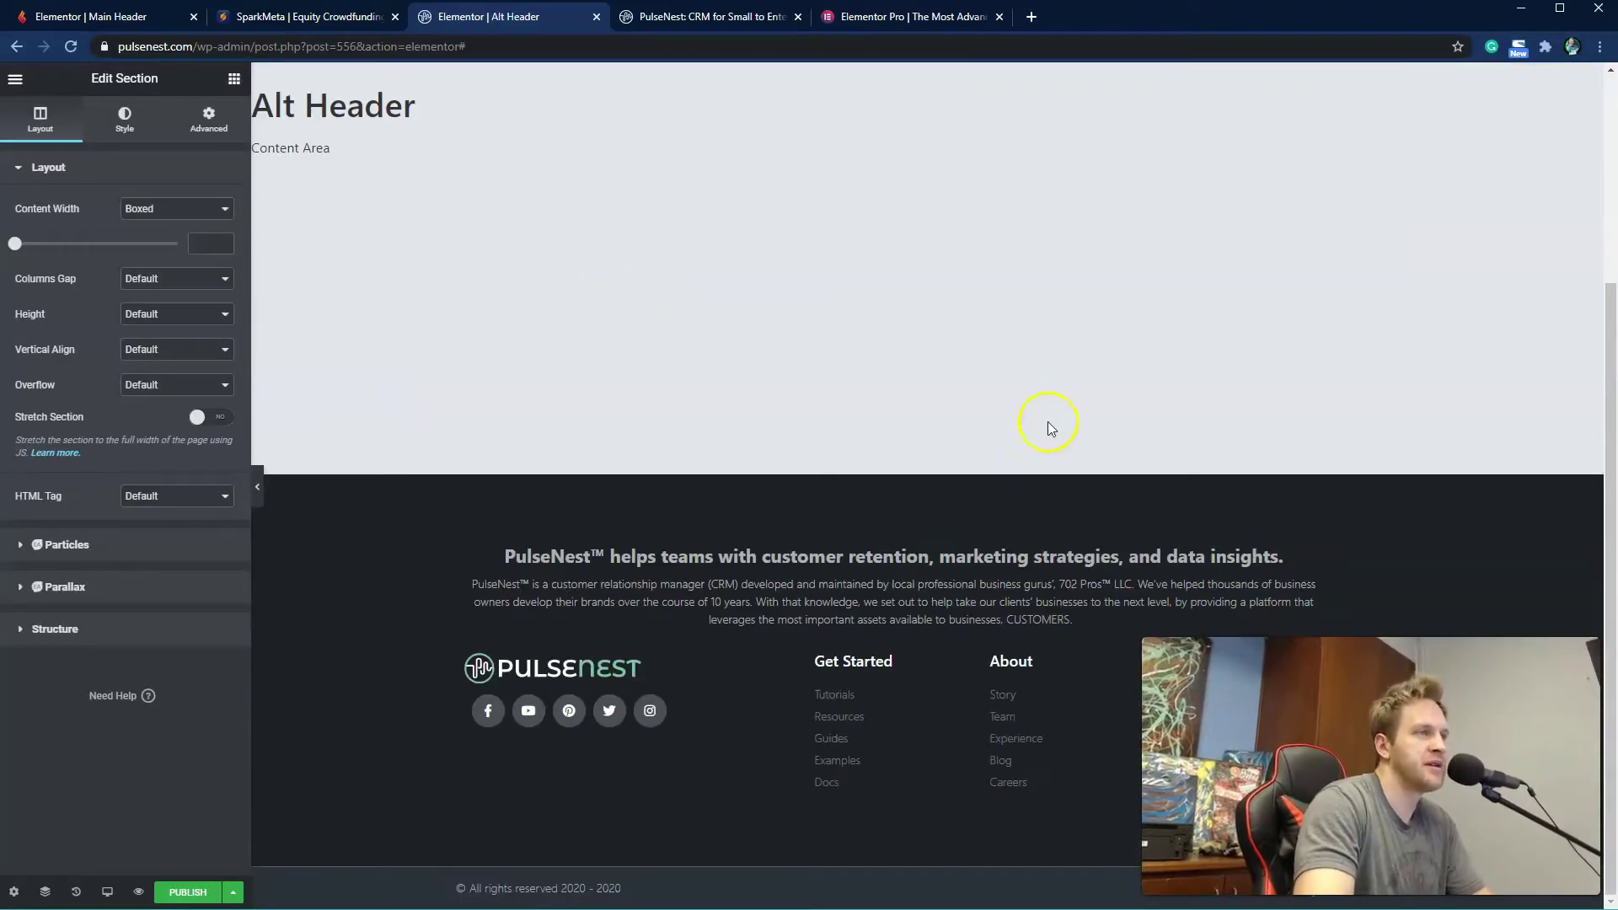
{"action": "scroll", "coordinate": [1048, 422], "scroll_direction": "up", "scroll_amount": 3}
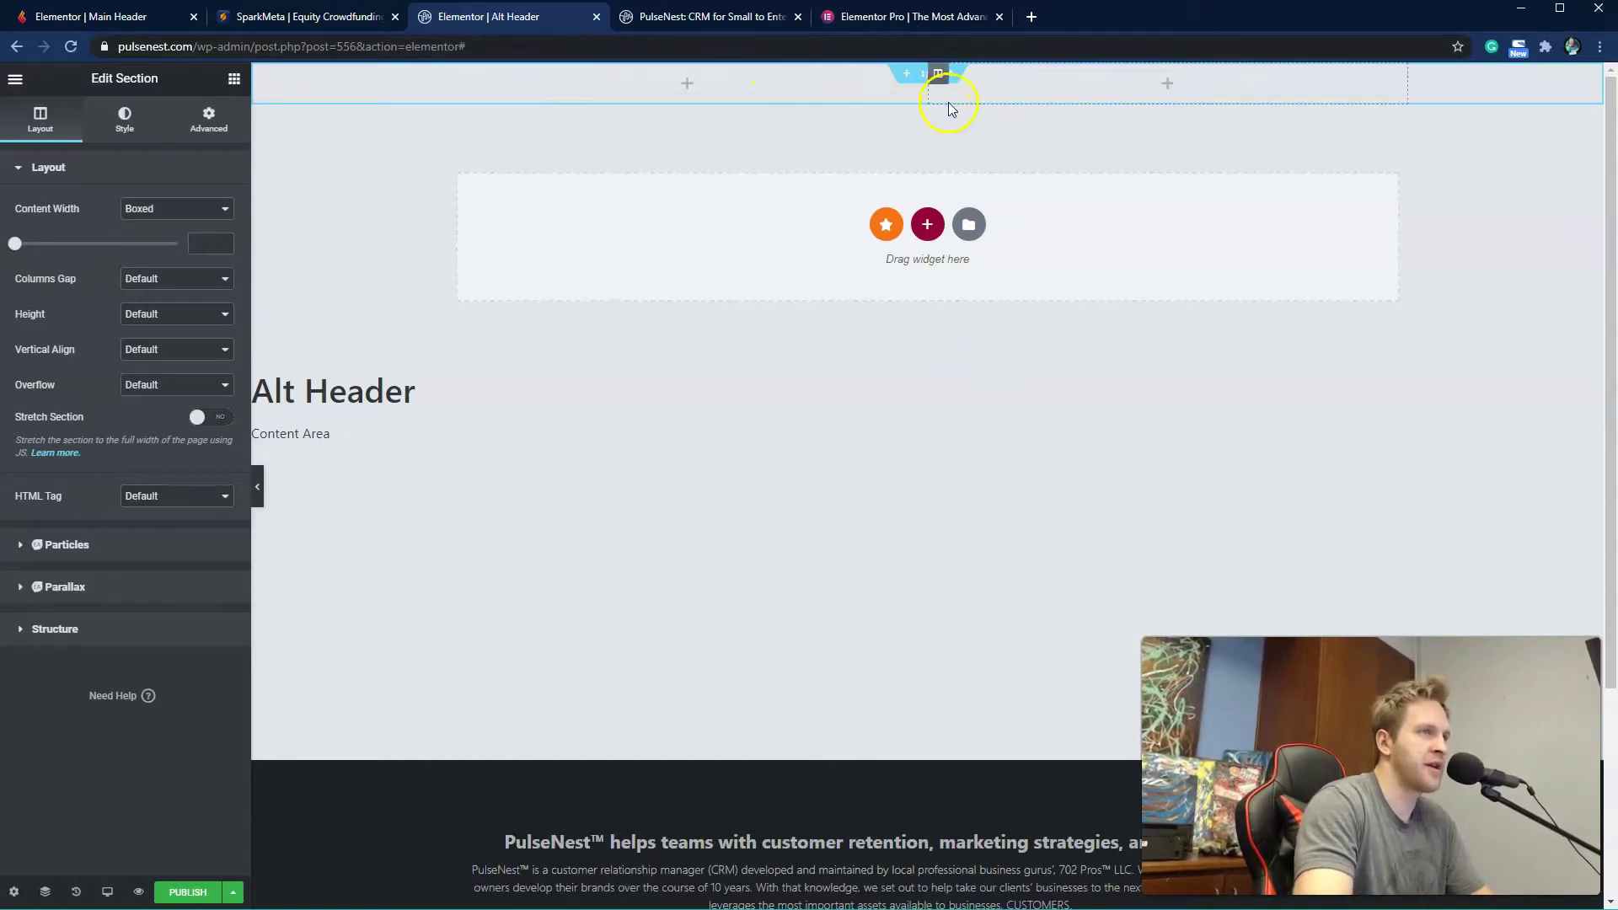
Step: Narrow the section's first column freehand to about 44% and compare it with the live homepage header
{"action": "mouse_move", "coordinate": [930, 91]}
{"action": "left_mouse_down"}
{"action": "mouse_move", "coordinate": [885, 84]}
{"action": "mouse_move", "coordinate": [916, 85]}
{"action": "left_mouse_up"}
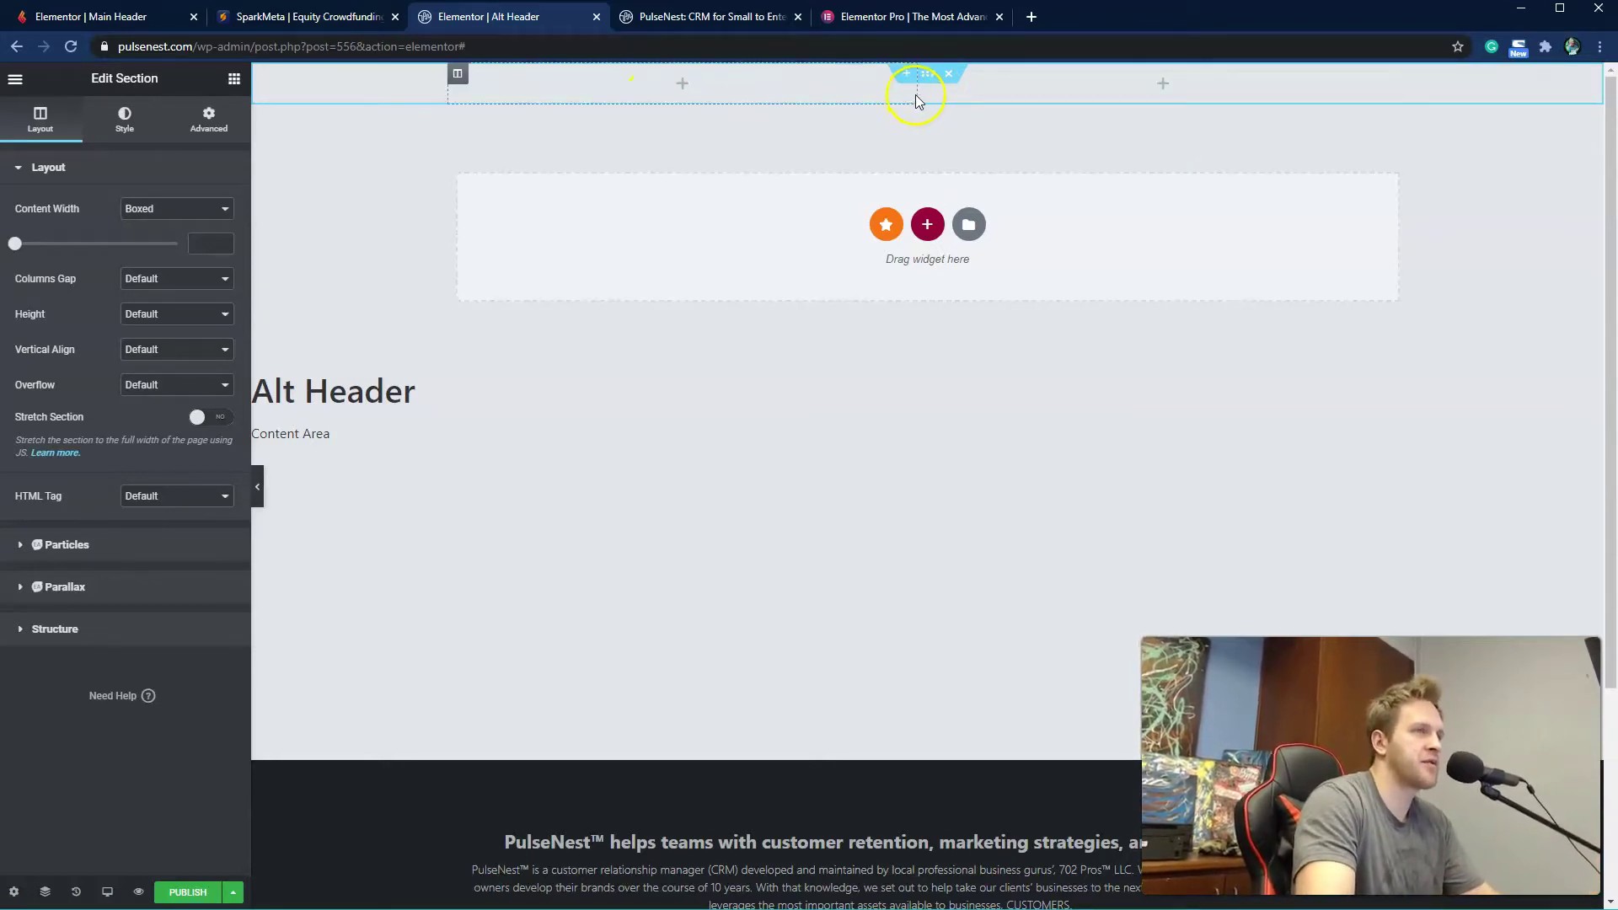
{"action": "left_click", "coordinate": [750, 19]}
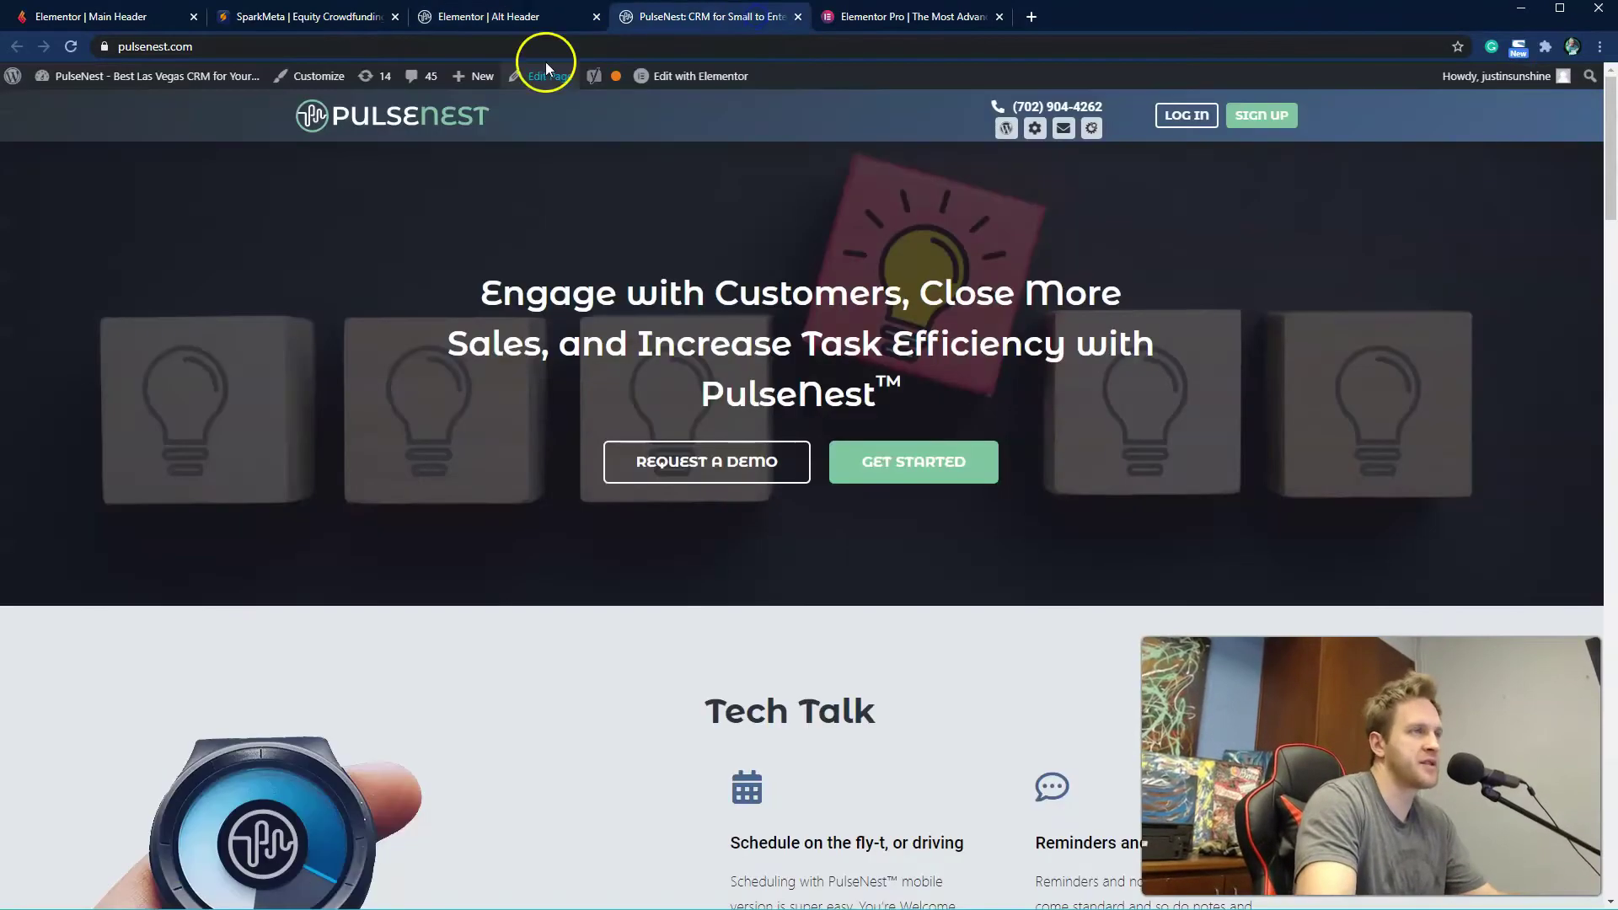
{"action": "left_click", "coordinate": [532, 25]}
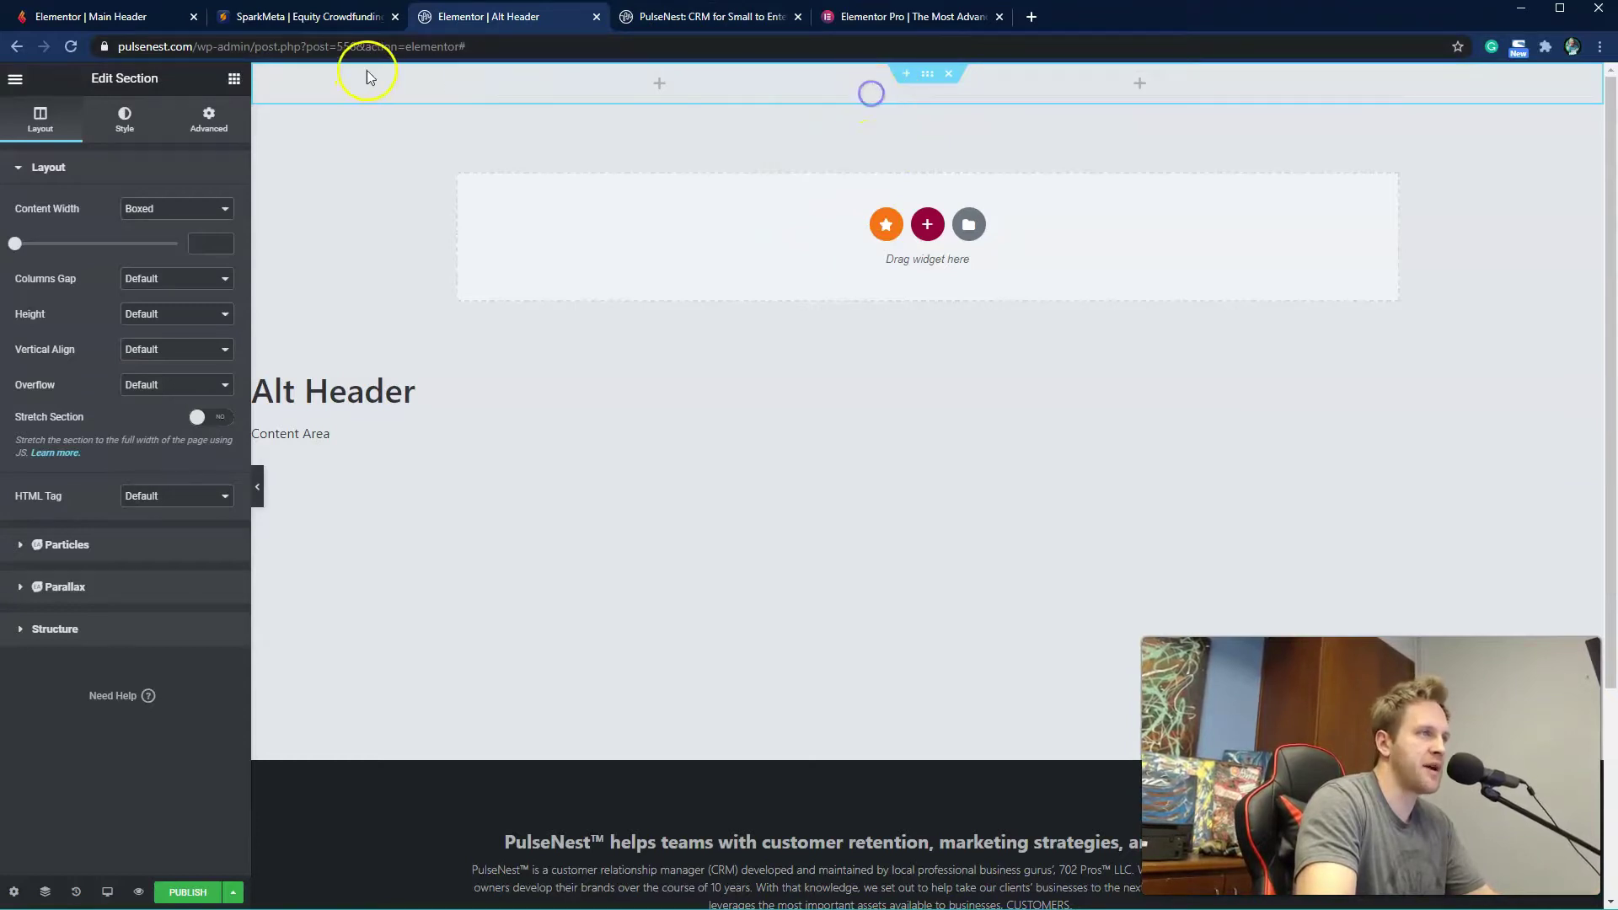
{"action": "left_click", "coordinate": [458, 74]}
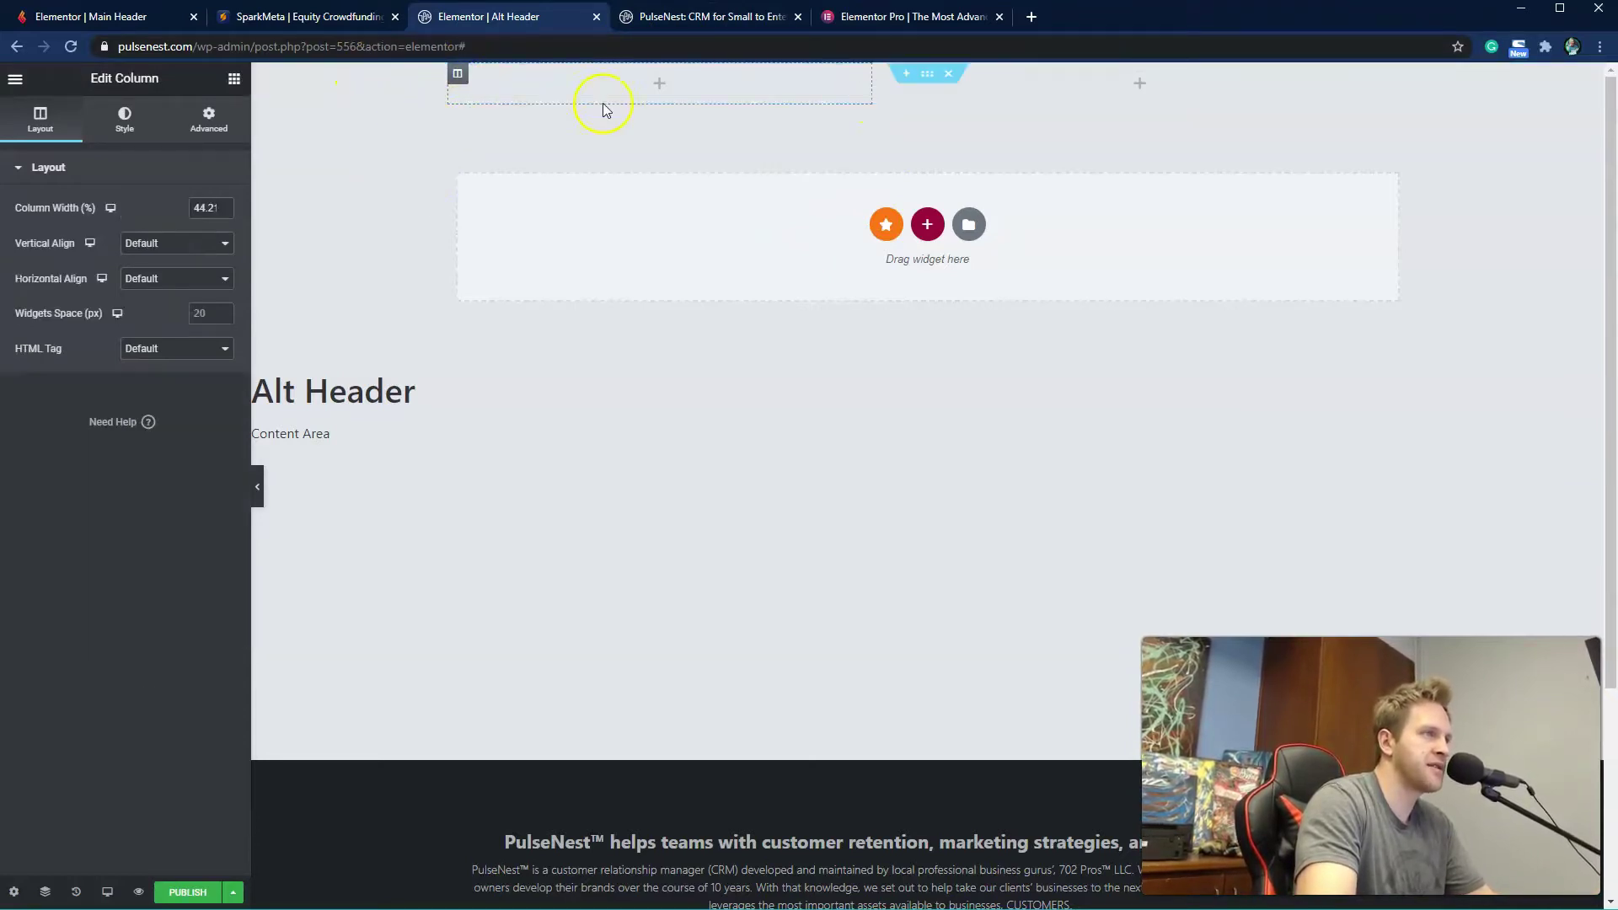
{"action": "left_click", "coordinate": [661, 17]}
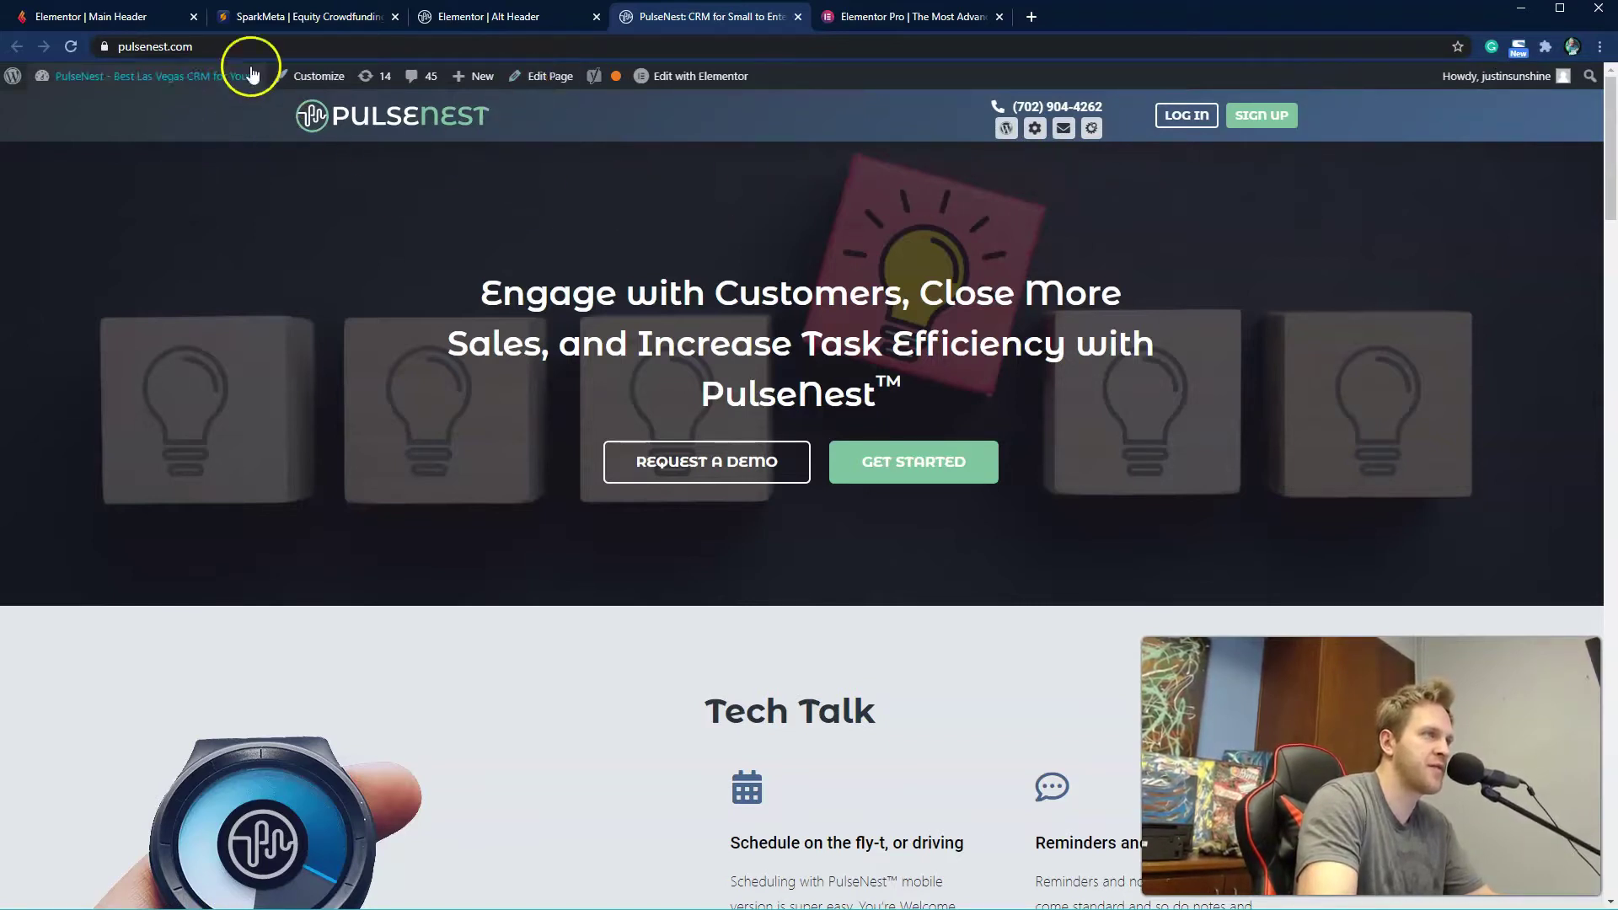
{"action": "left_click", "coordinate": [531, 16]}
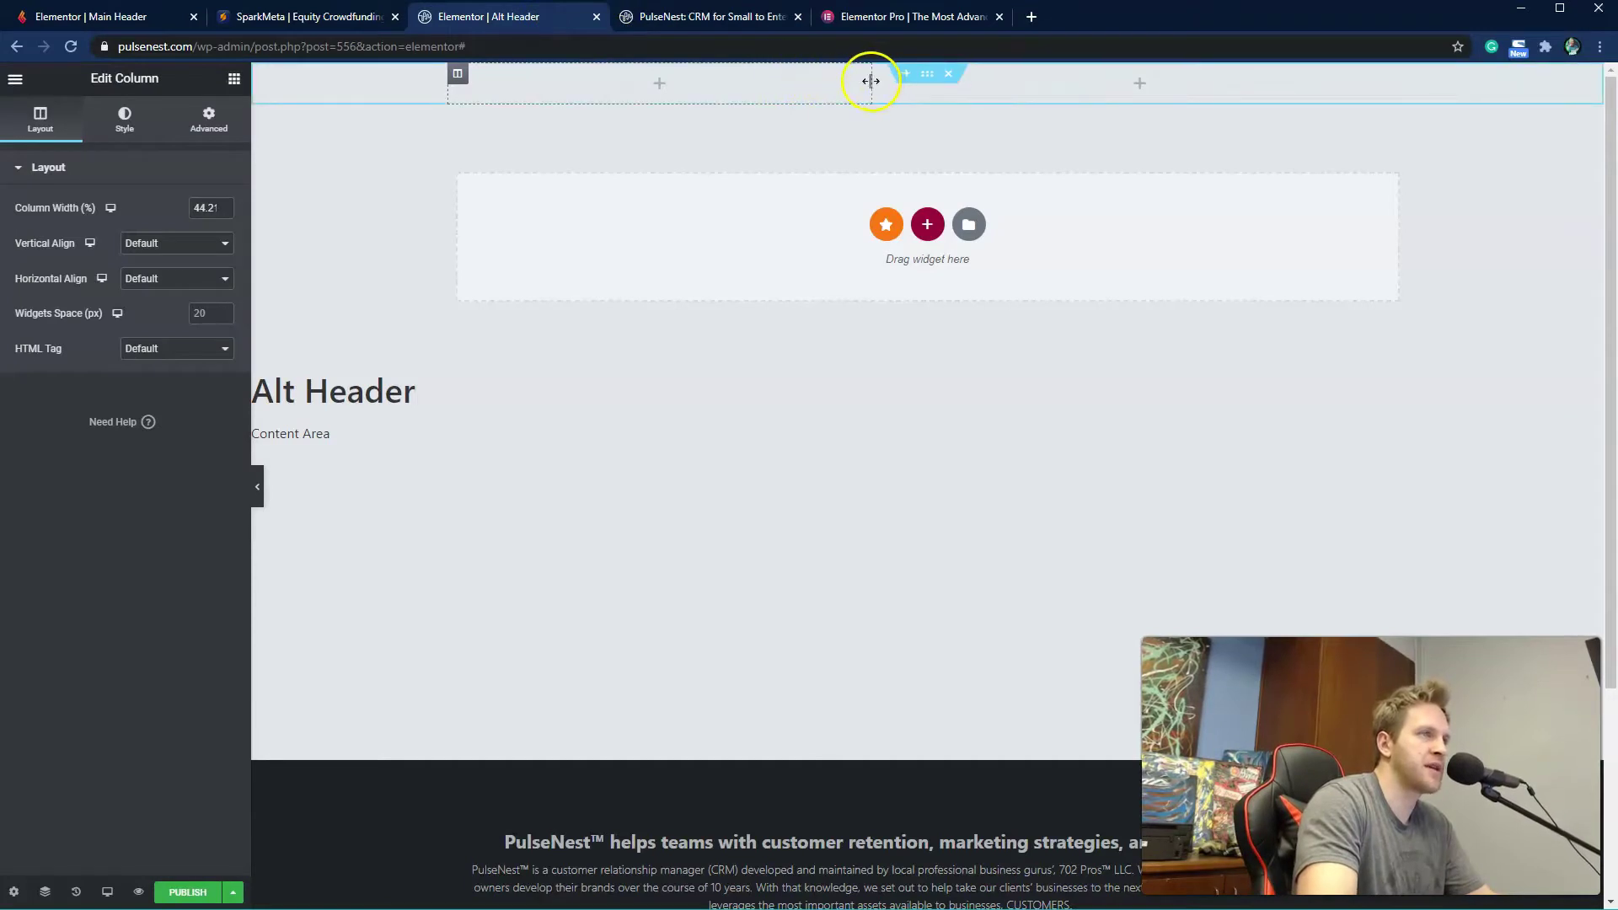
Step: Set the first column's width to 25%
{"action": "left_click", "coordinate": [459, 75]}
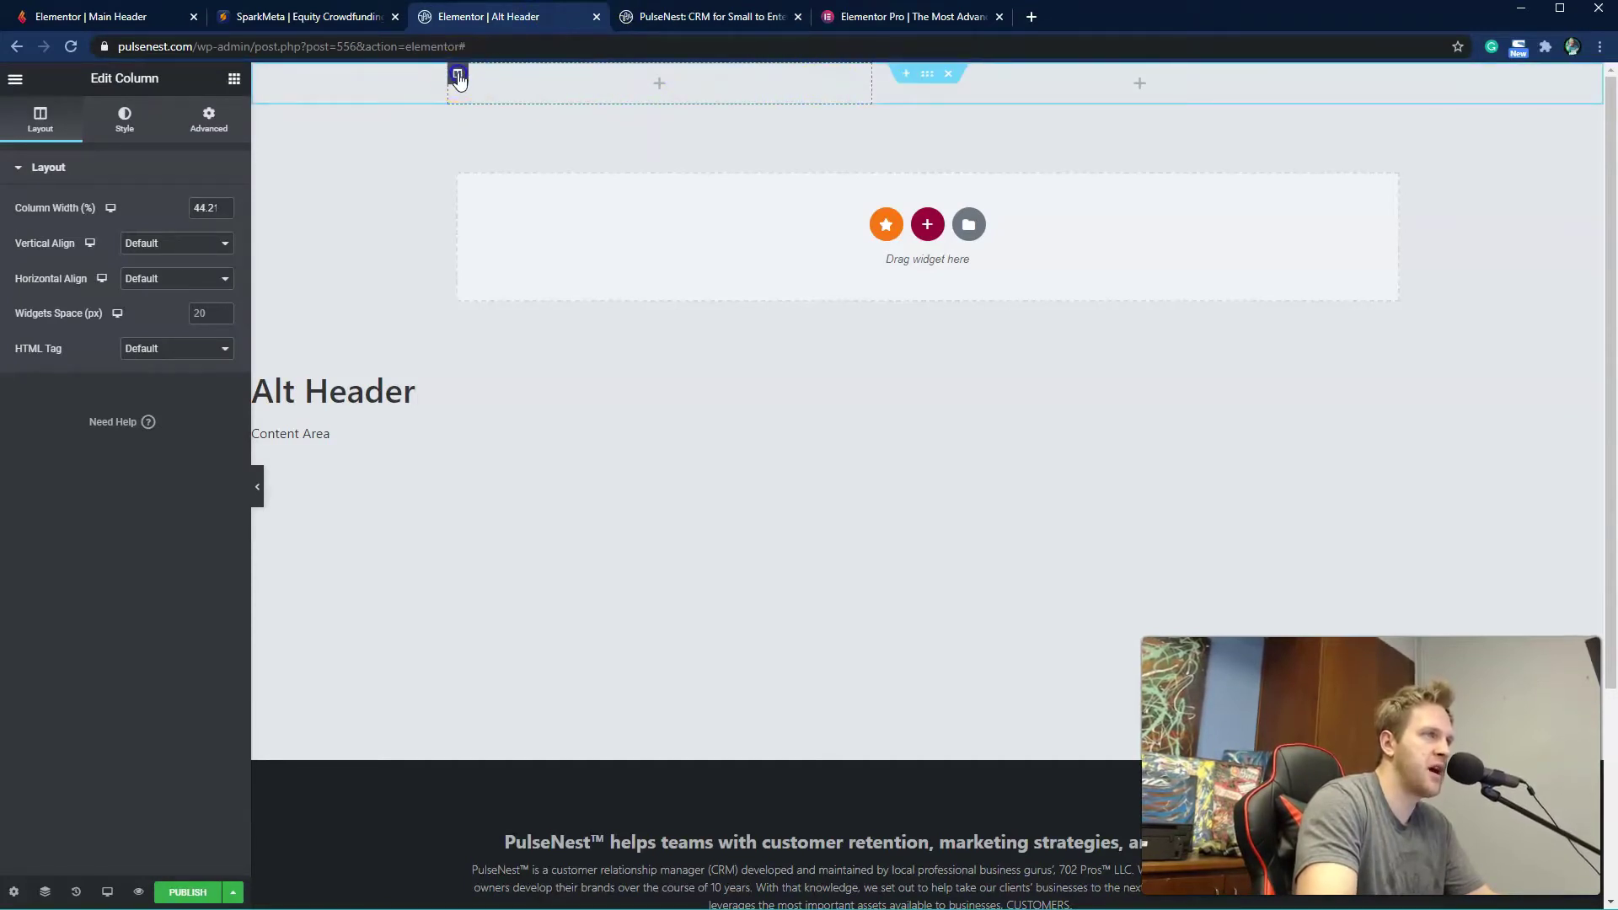
{"action": "left_click", "coordinate": [223, 204]}
{"action": "key", "text": "ctrl+a"}
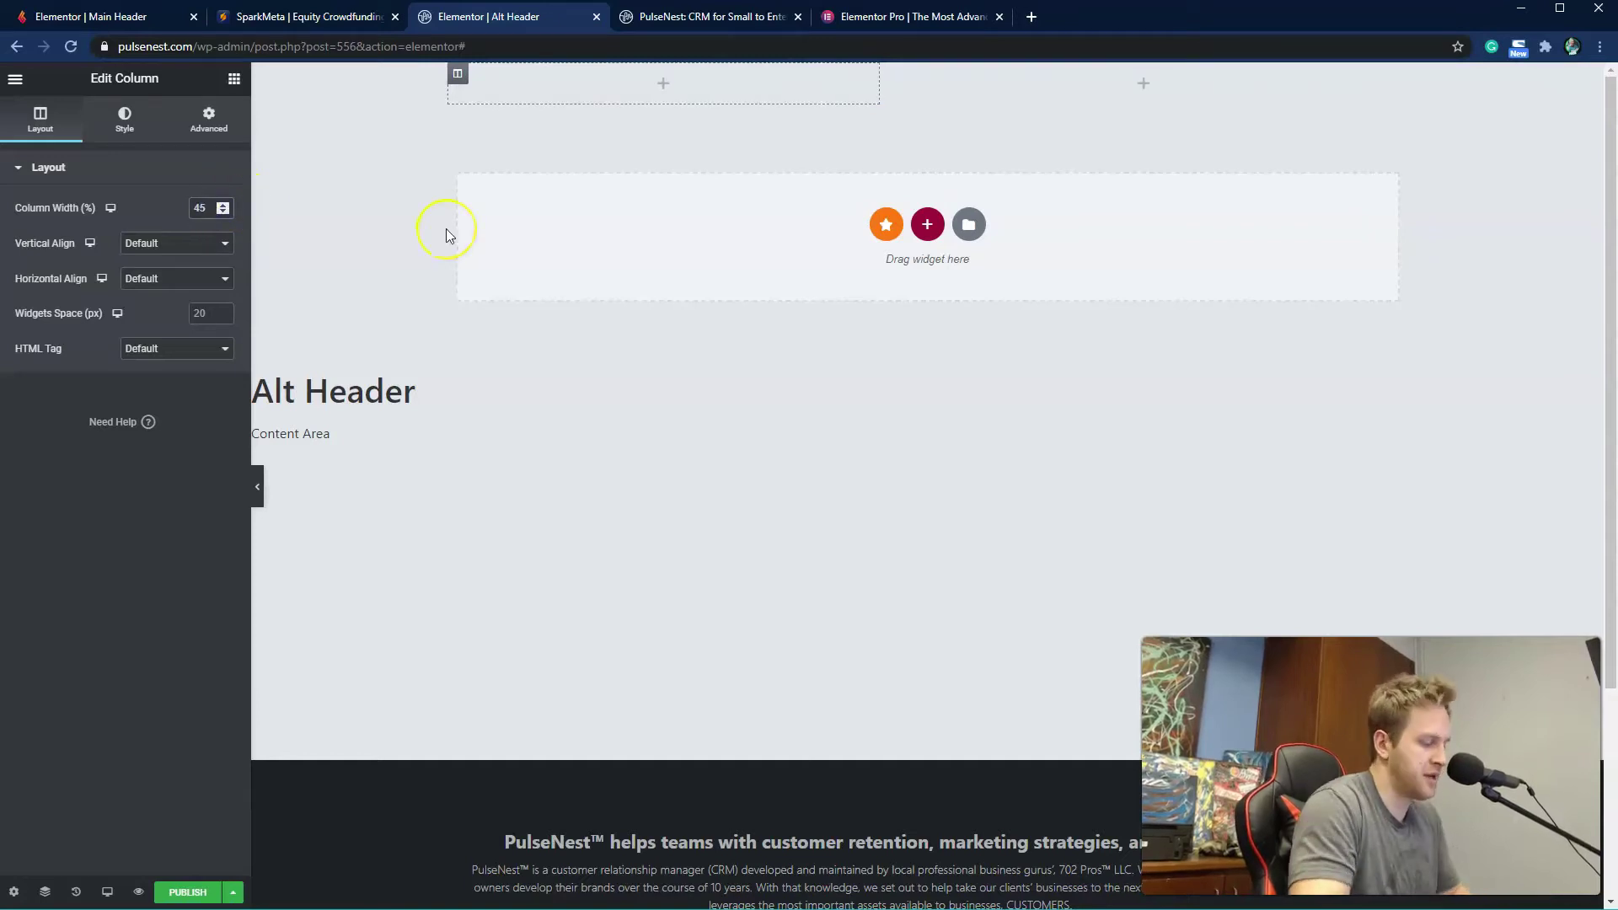
{"action": "type", "text": "25"}
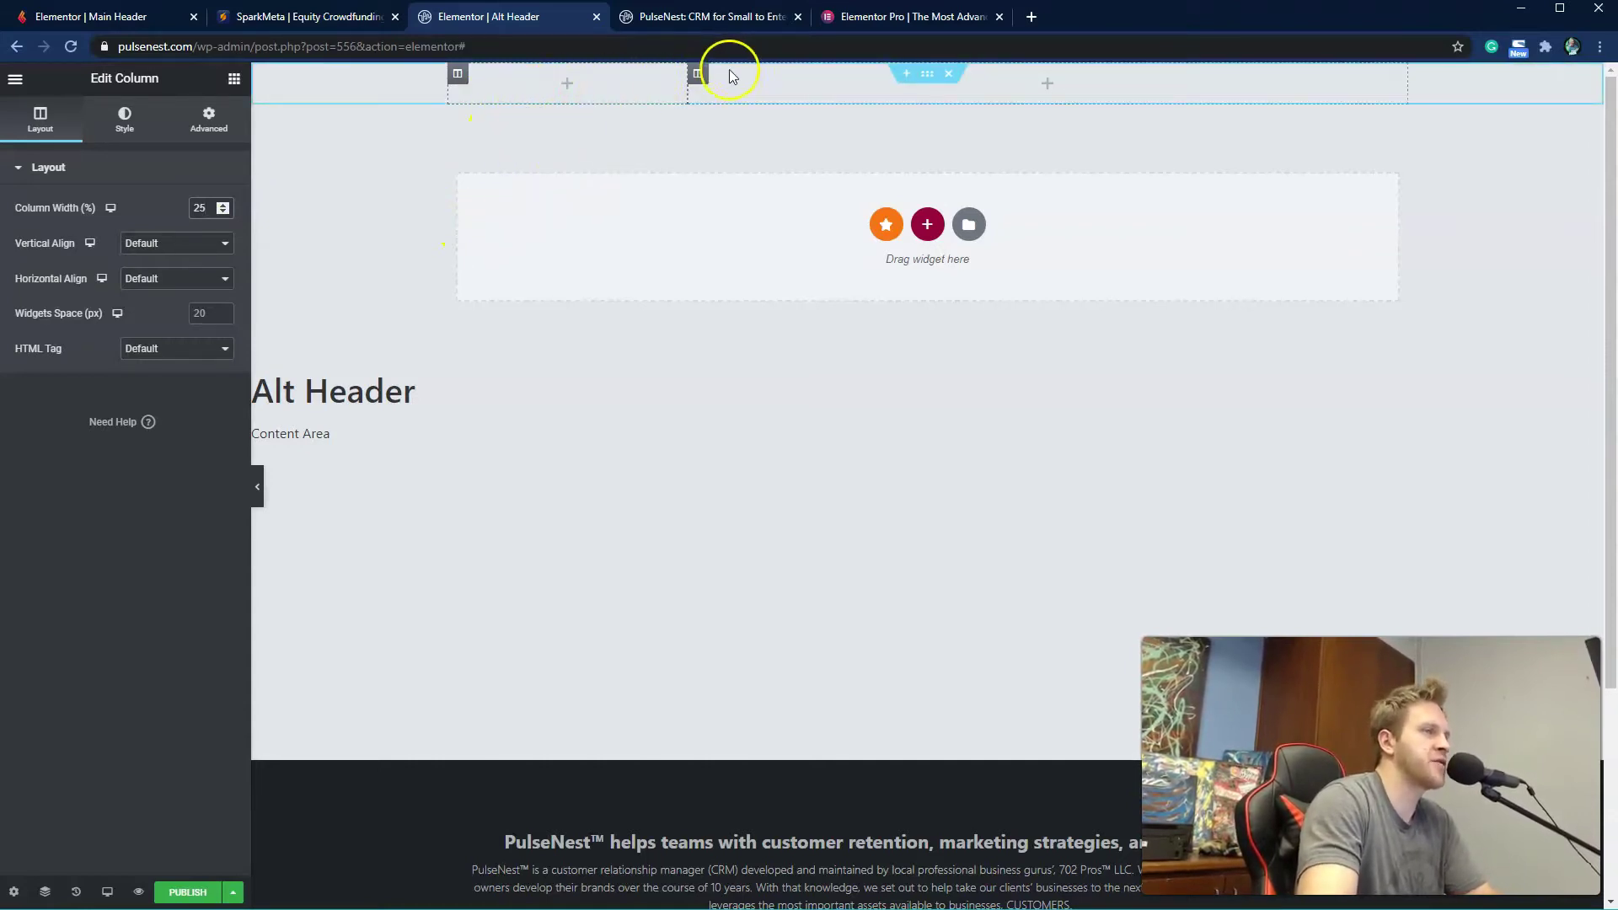
{"action": "left_click", "coordinate": [697, 73]}
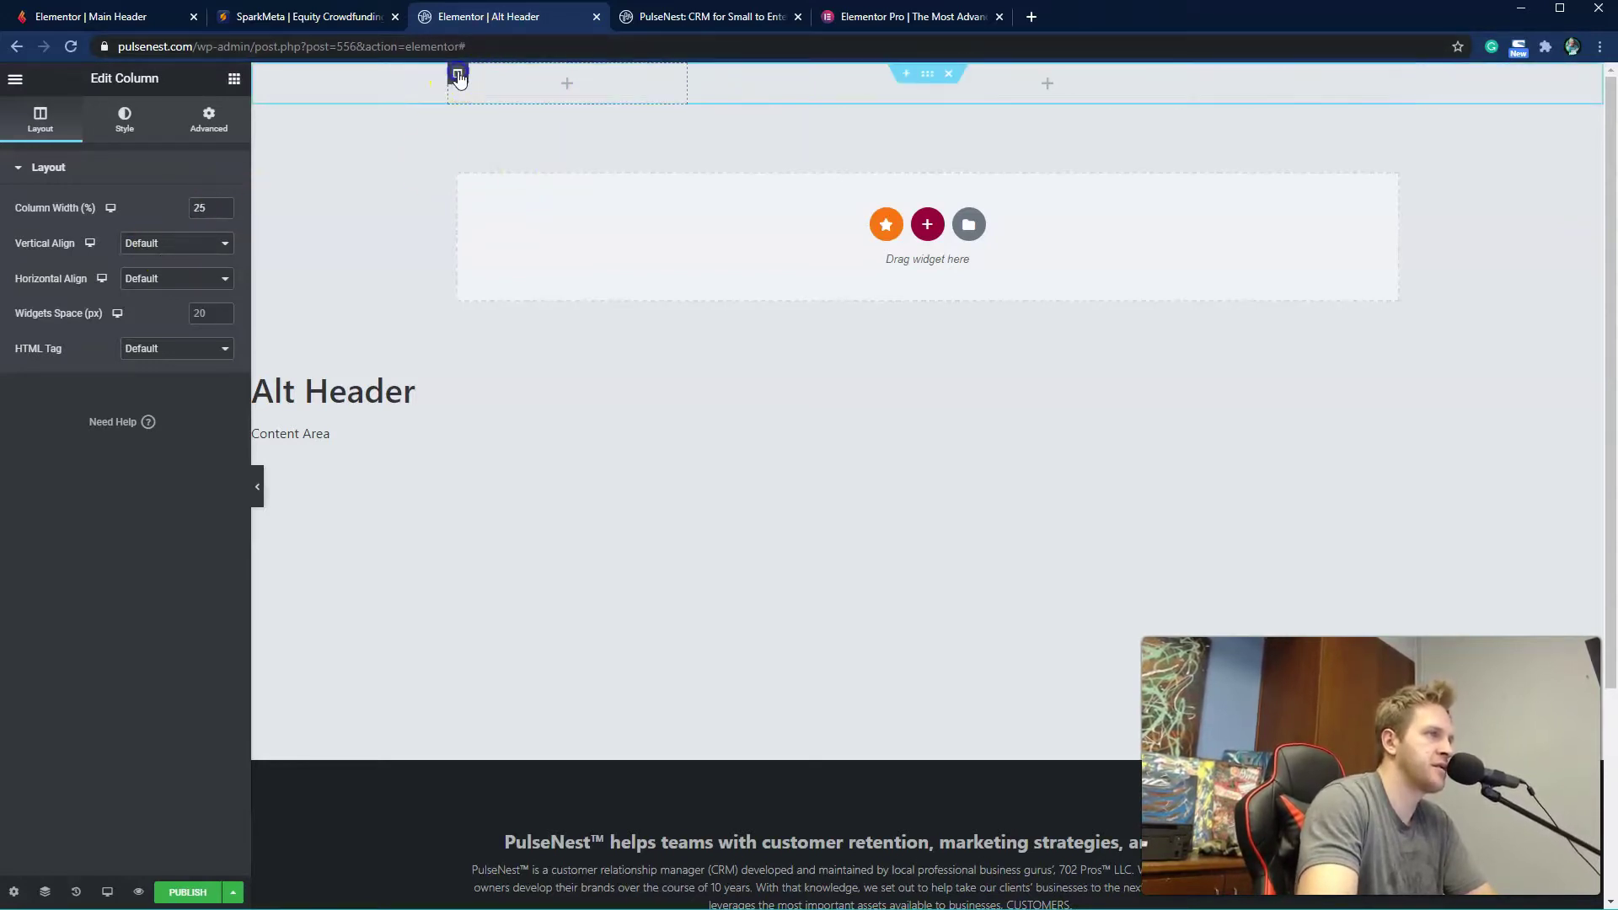
Step: Check the logo placement on the live homepage and add a Site Logo widget to the first column
{"action": "left_click", "coordinate": [586, 87]}
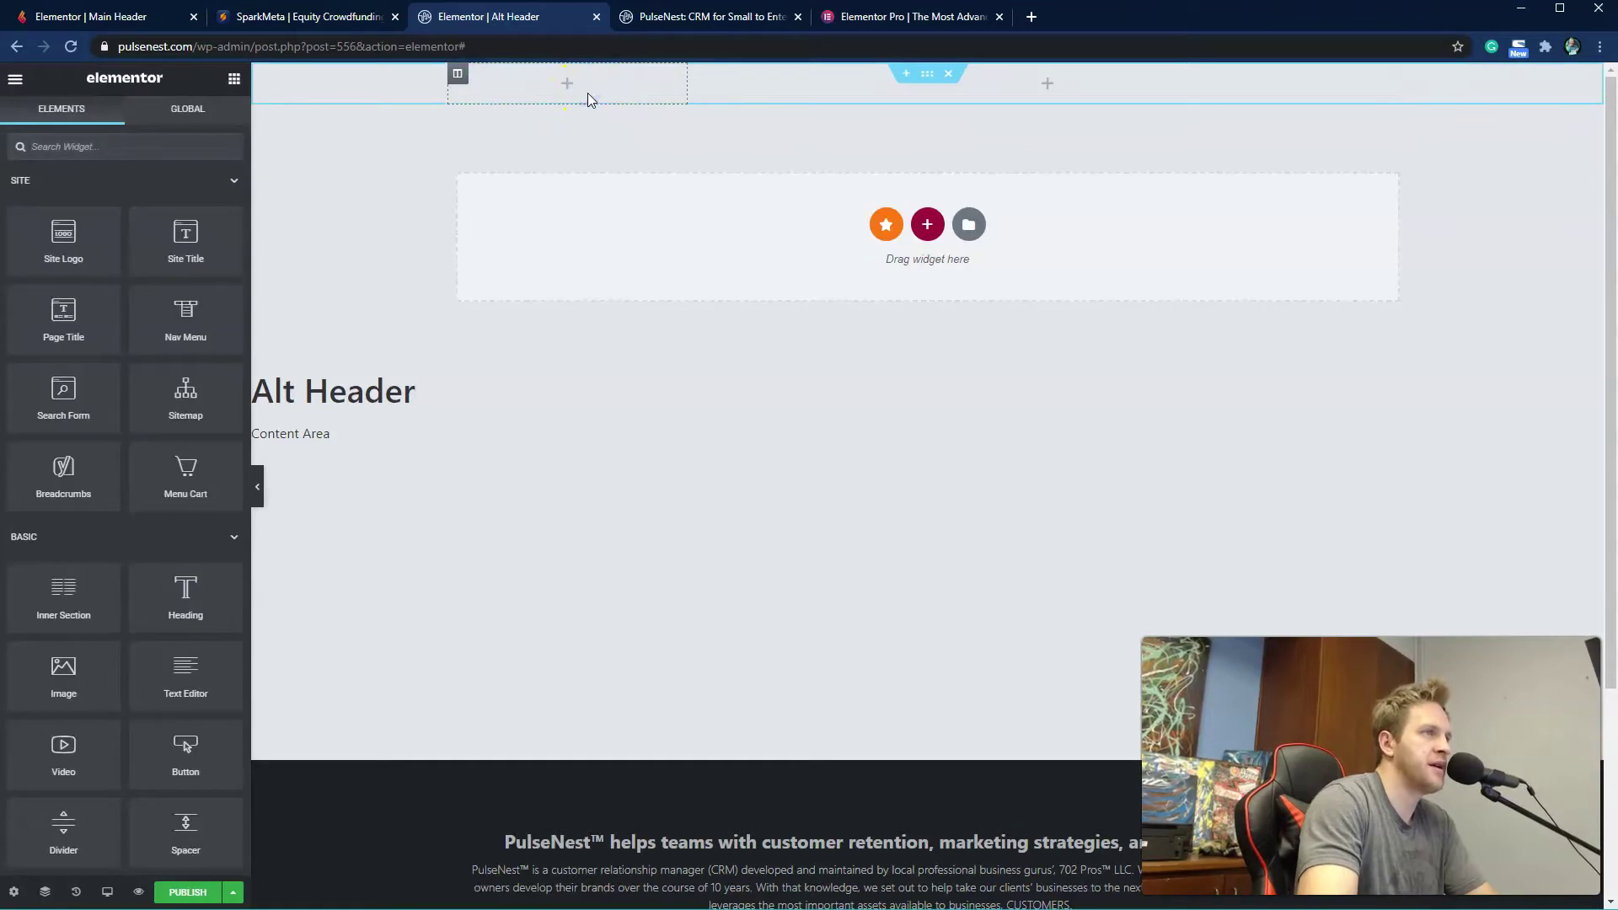
{"action": "left_click", "coordinate": [741, 17]}
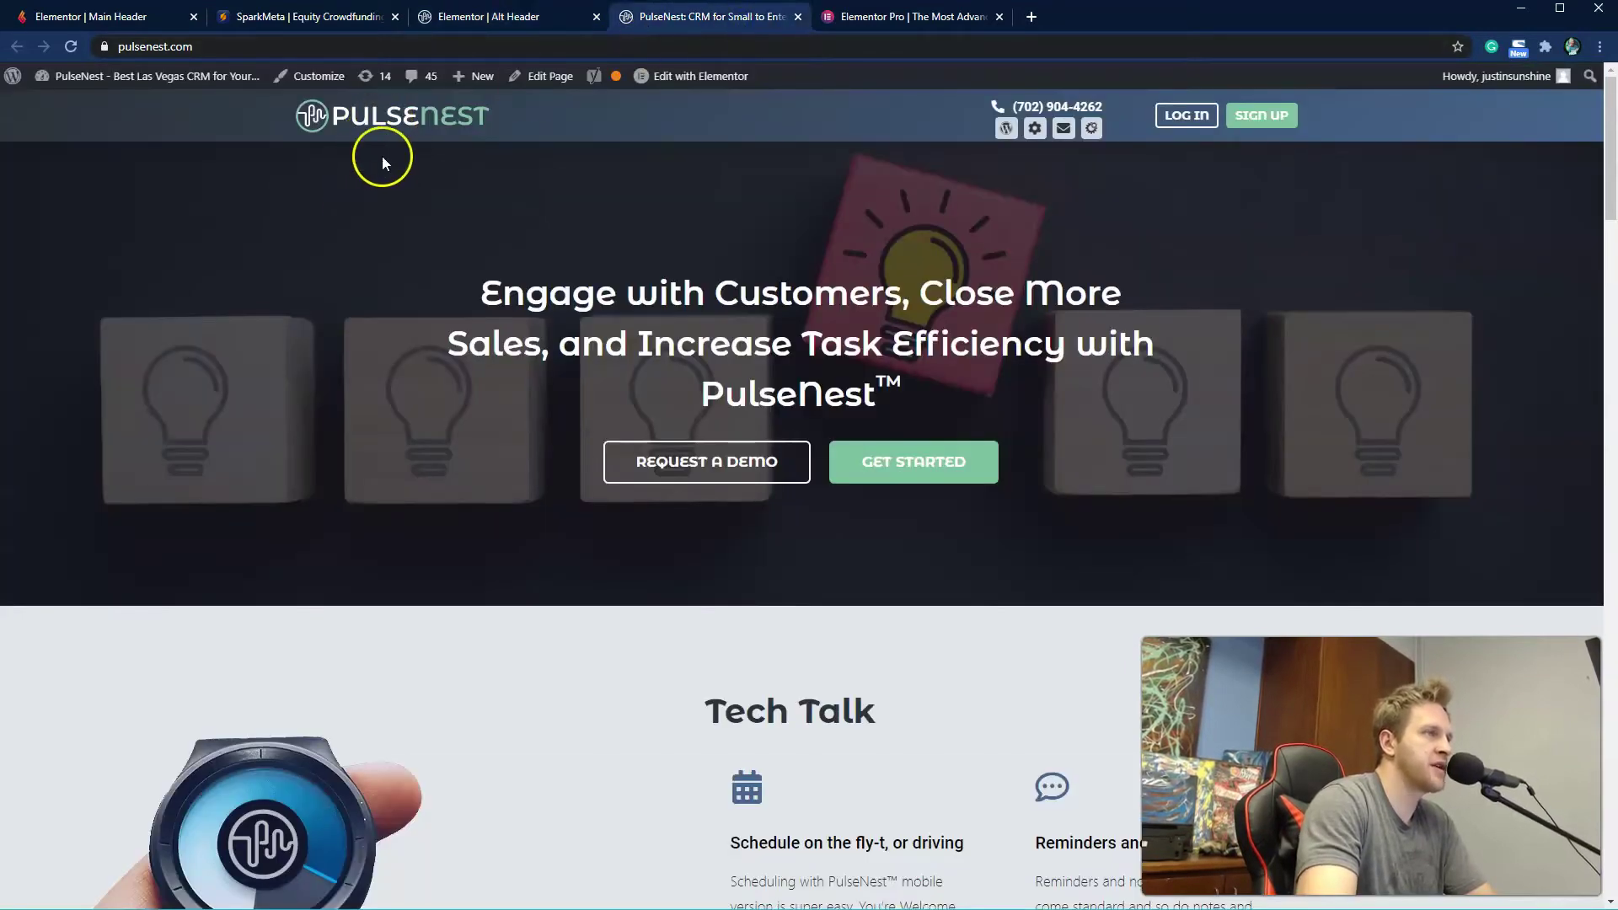
{"action": "left_click", "coordinate": [502, 16]}
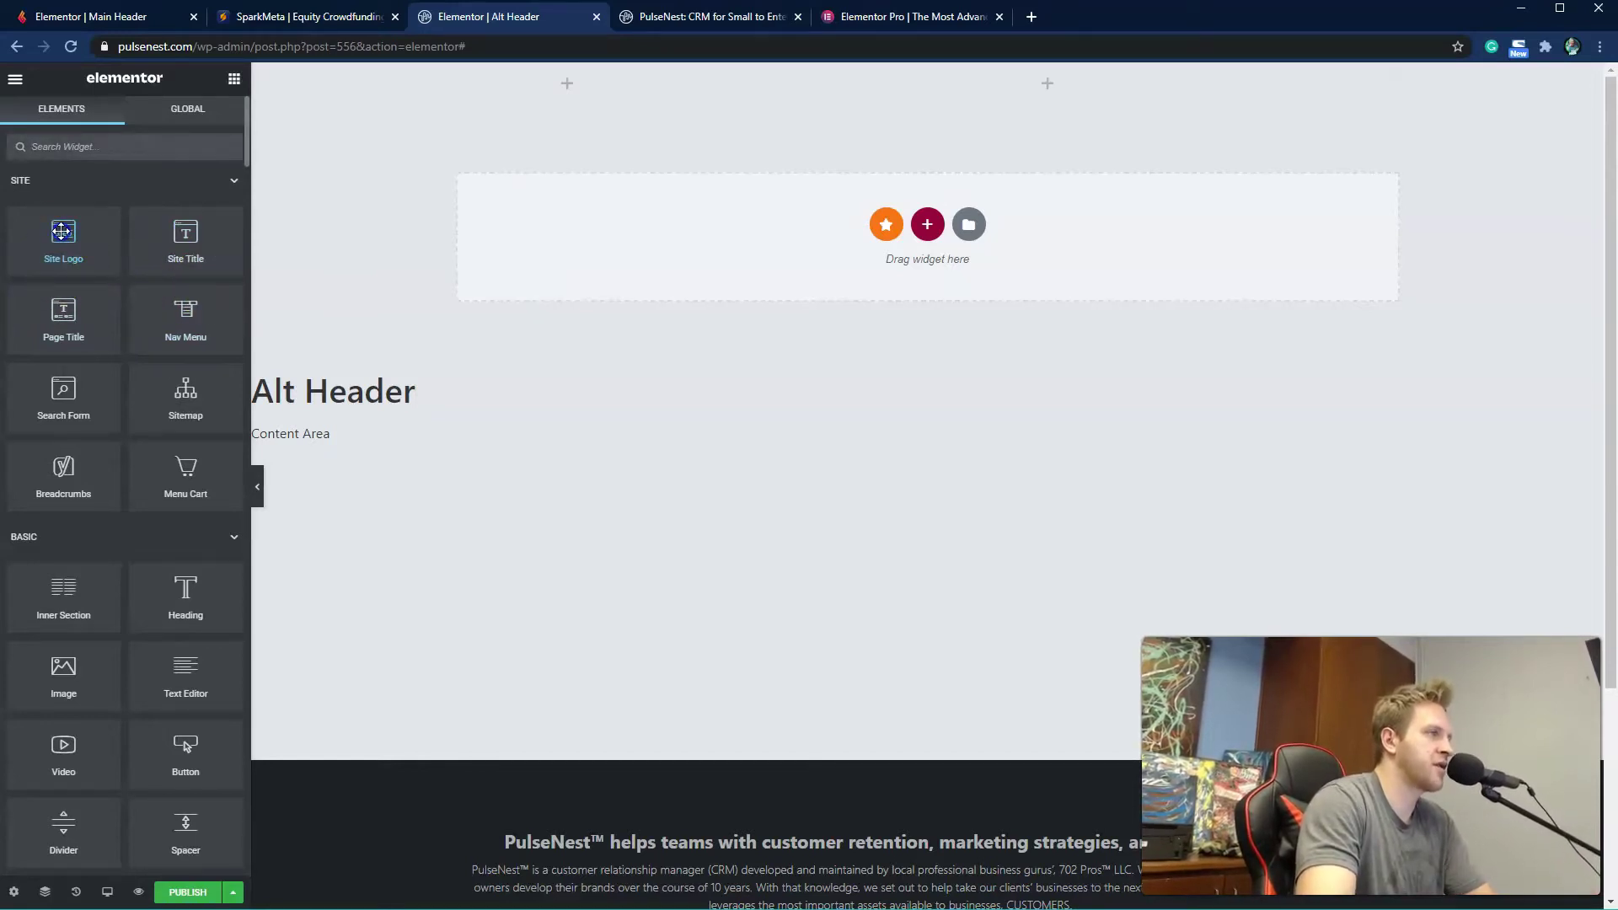
{"action": "left_click_drag", "start_coordinate": [62, 231], "coordinate": [585, 87]}
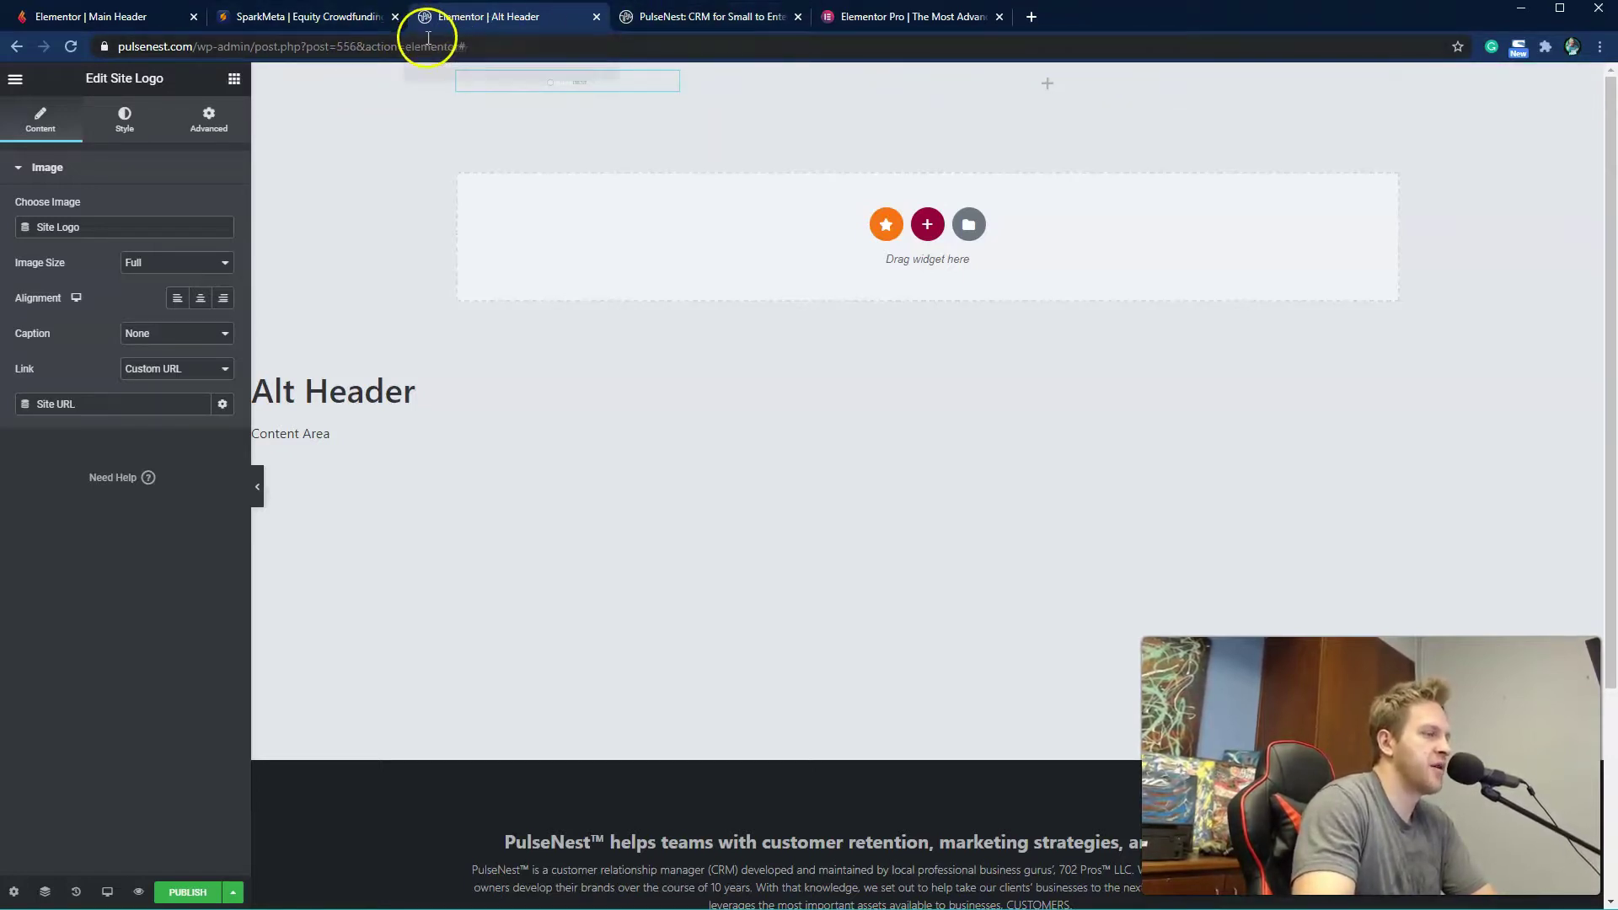
Step: Publish the Alt Header template with a display condition that includes the Entire Site
{"action": "left_click", "coordinate": [177, 891]}
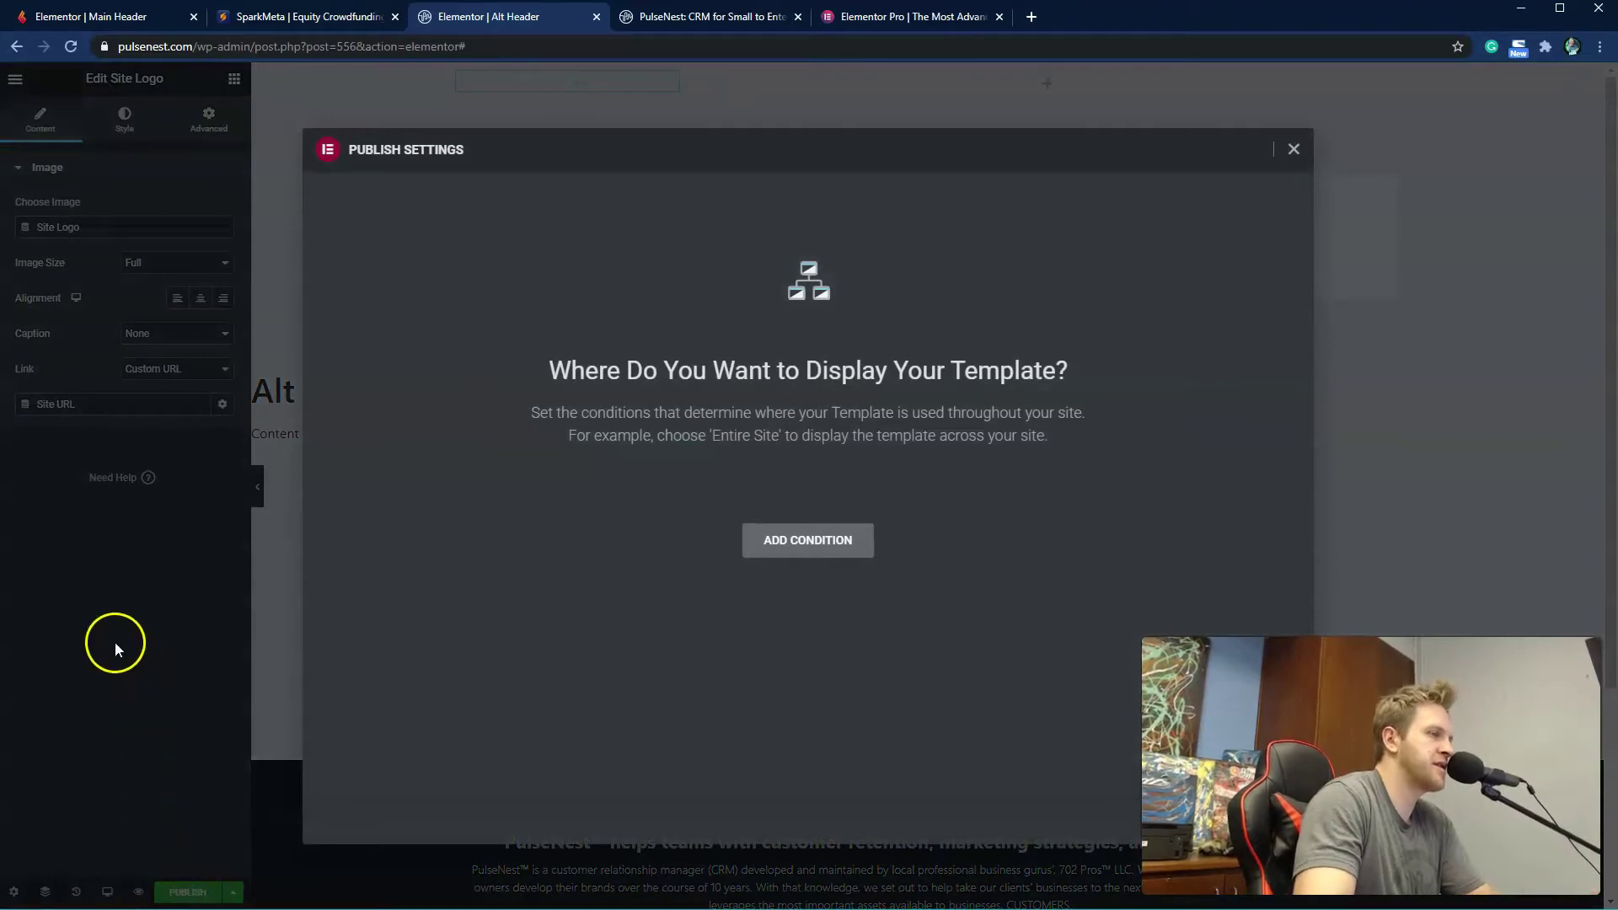
{"action": "left_click", "coordinate": [805, 552]}
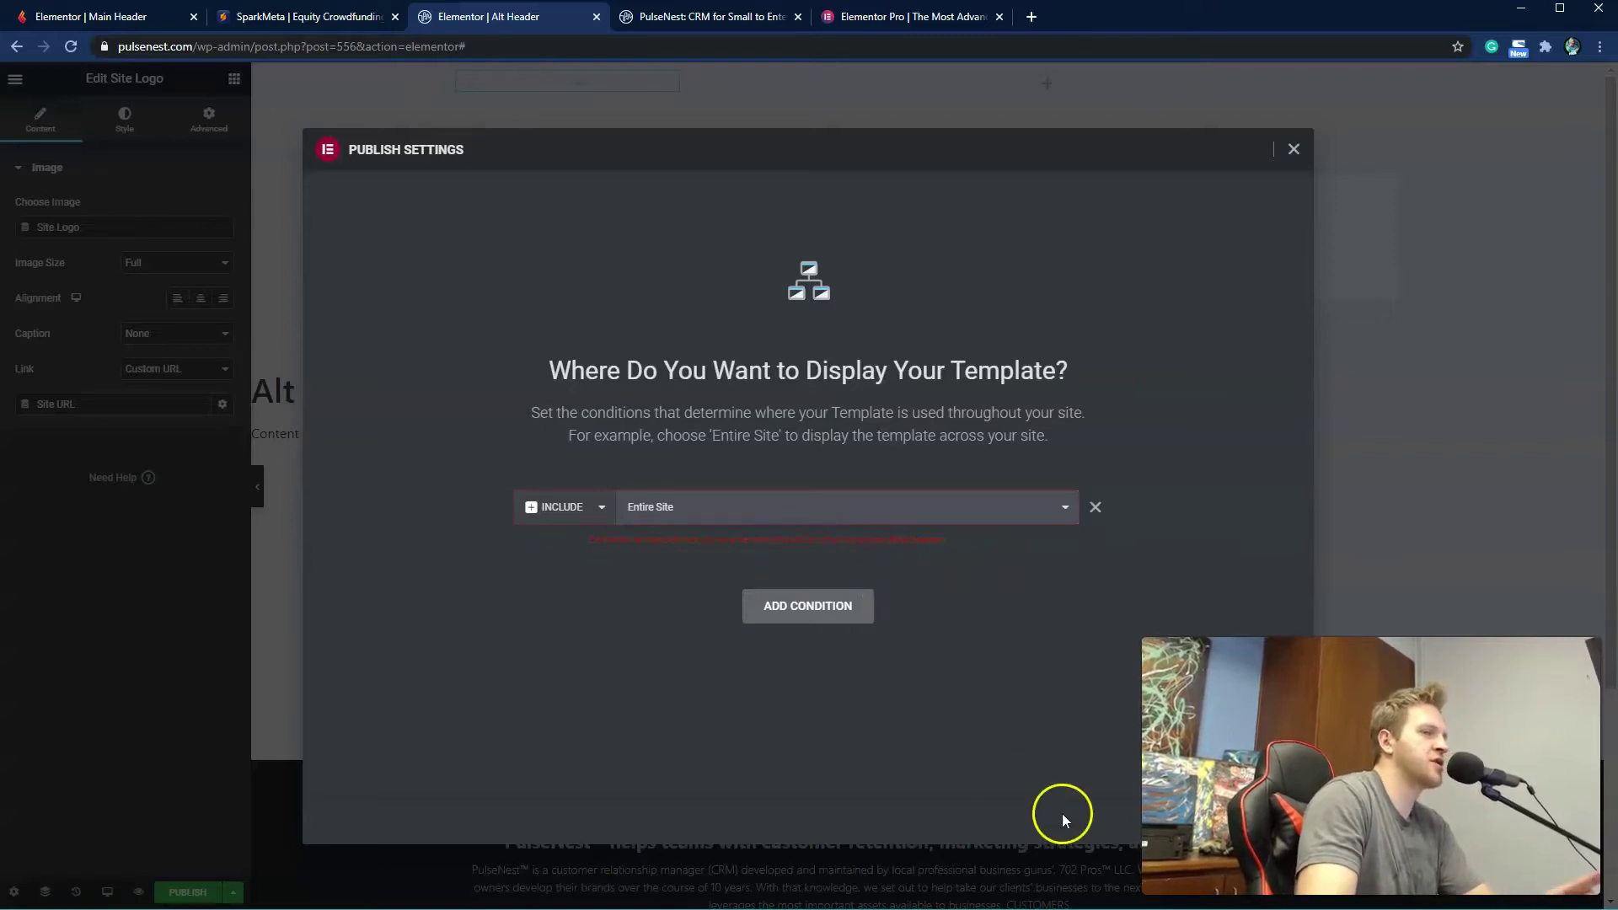
{"action": "left_click", "coordinate": [1258, 823]}
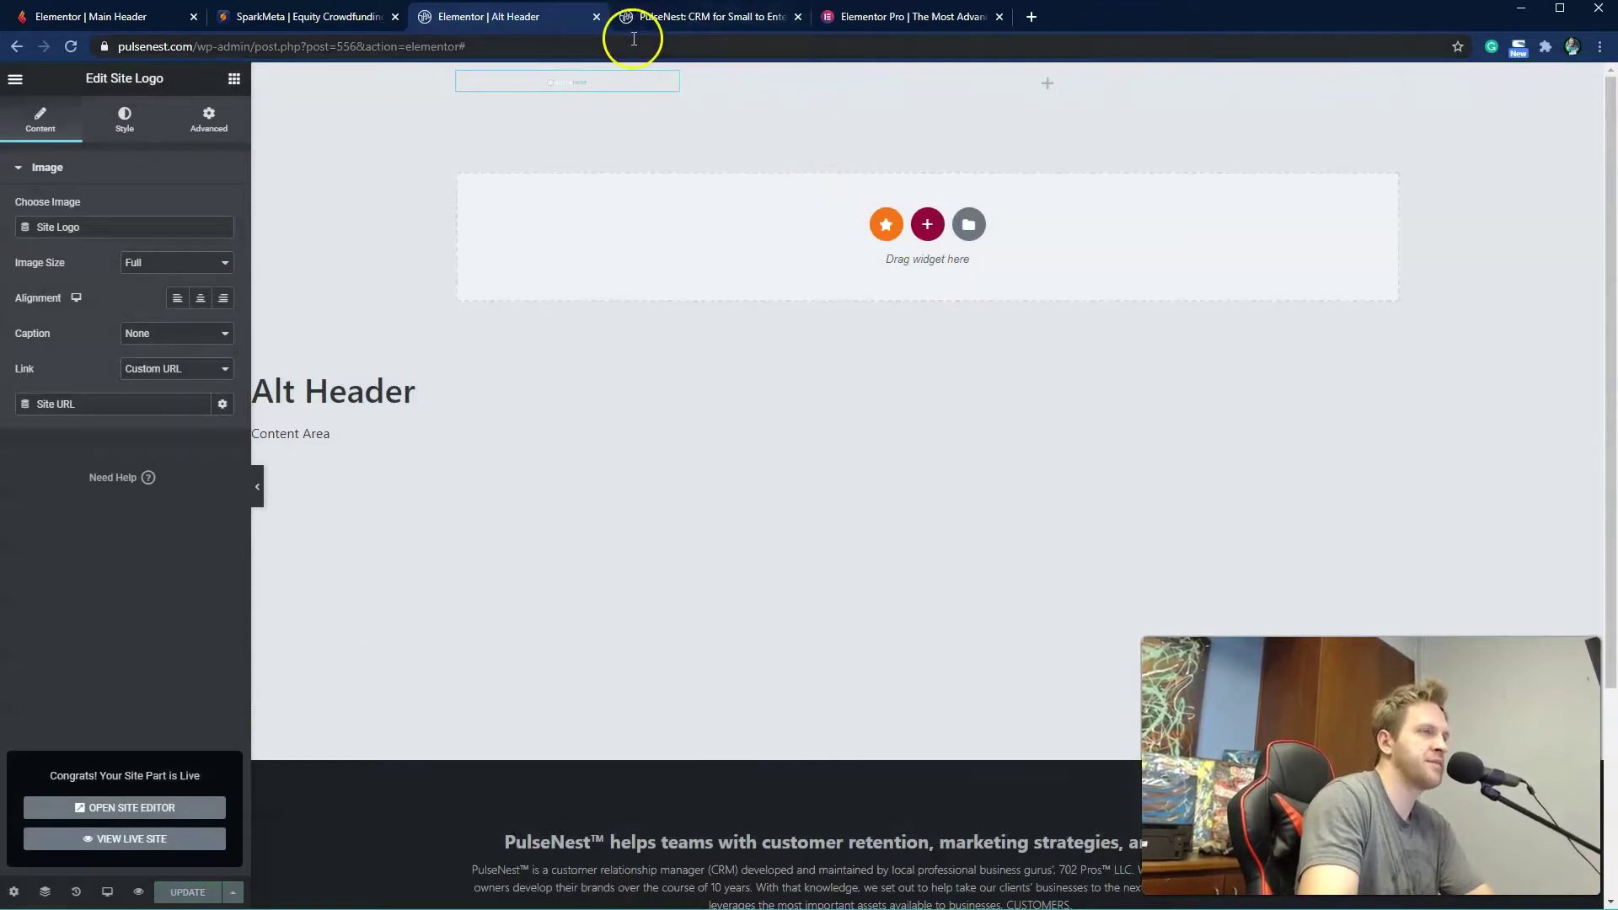
Step: Reload the live homepage and check the published header against the template in the editor
{"action": "left_click", "coordinate": [678, 20]}
{"action": "key", "text": "F5"}
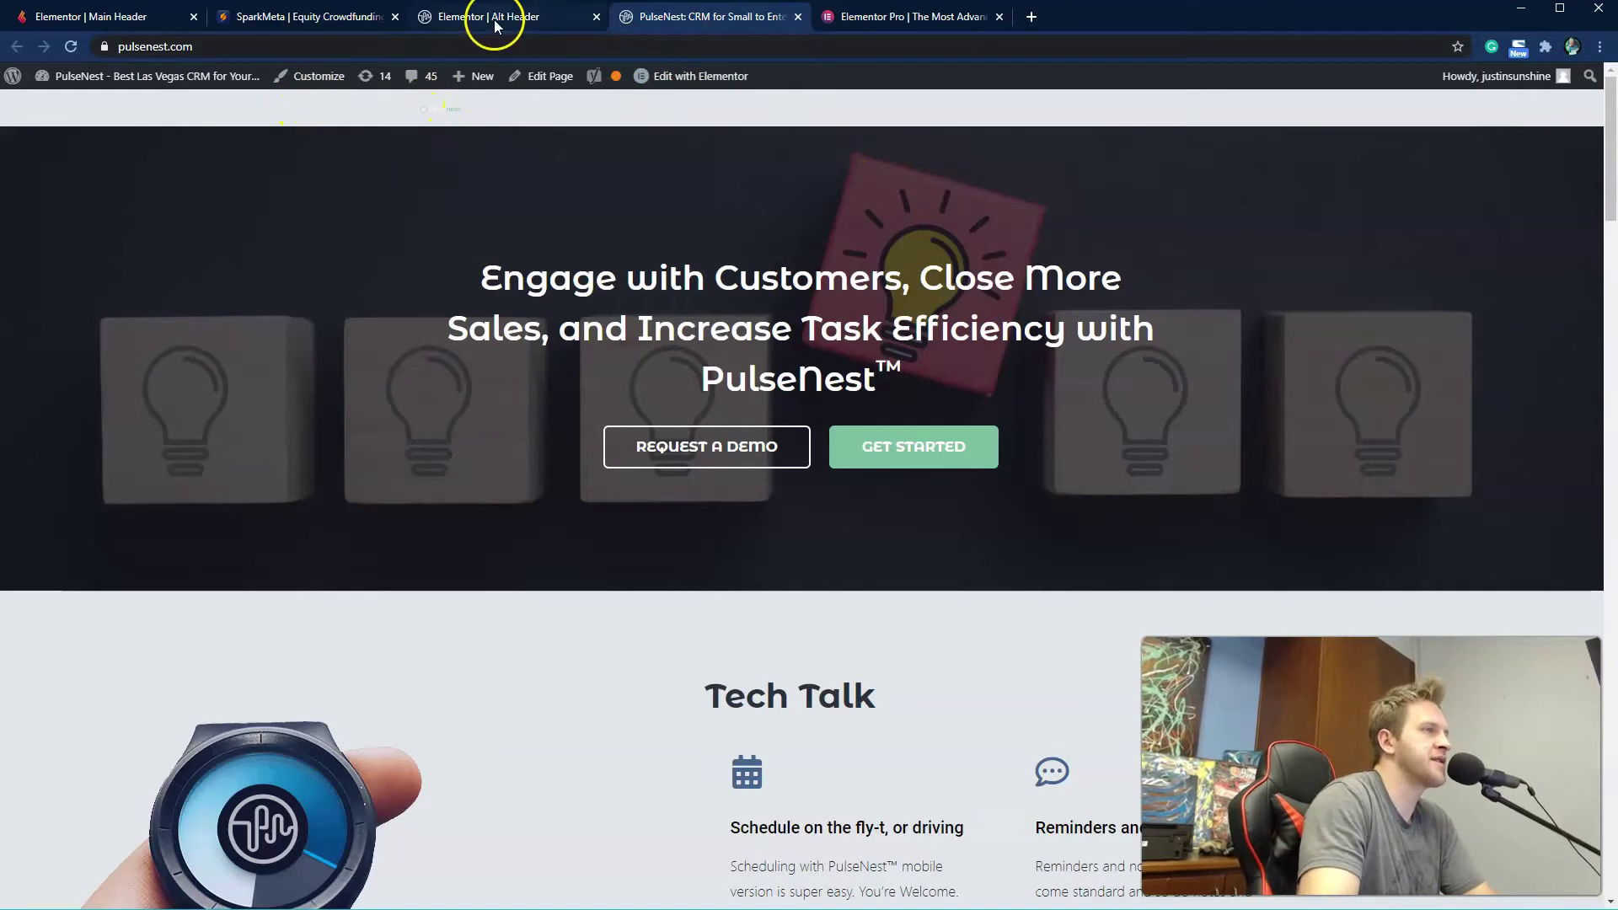
{"action": "left_click", "coordinate": [463, 16]}
{"action": "left_click", "coordinate": [706, 19]}
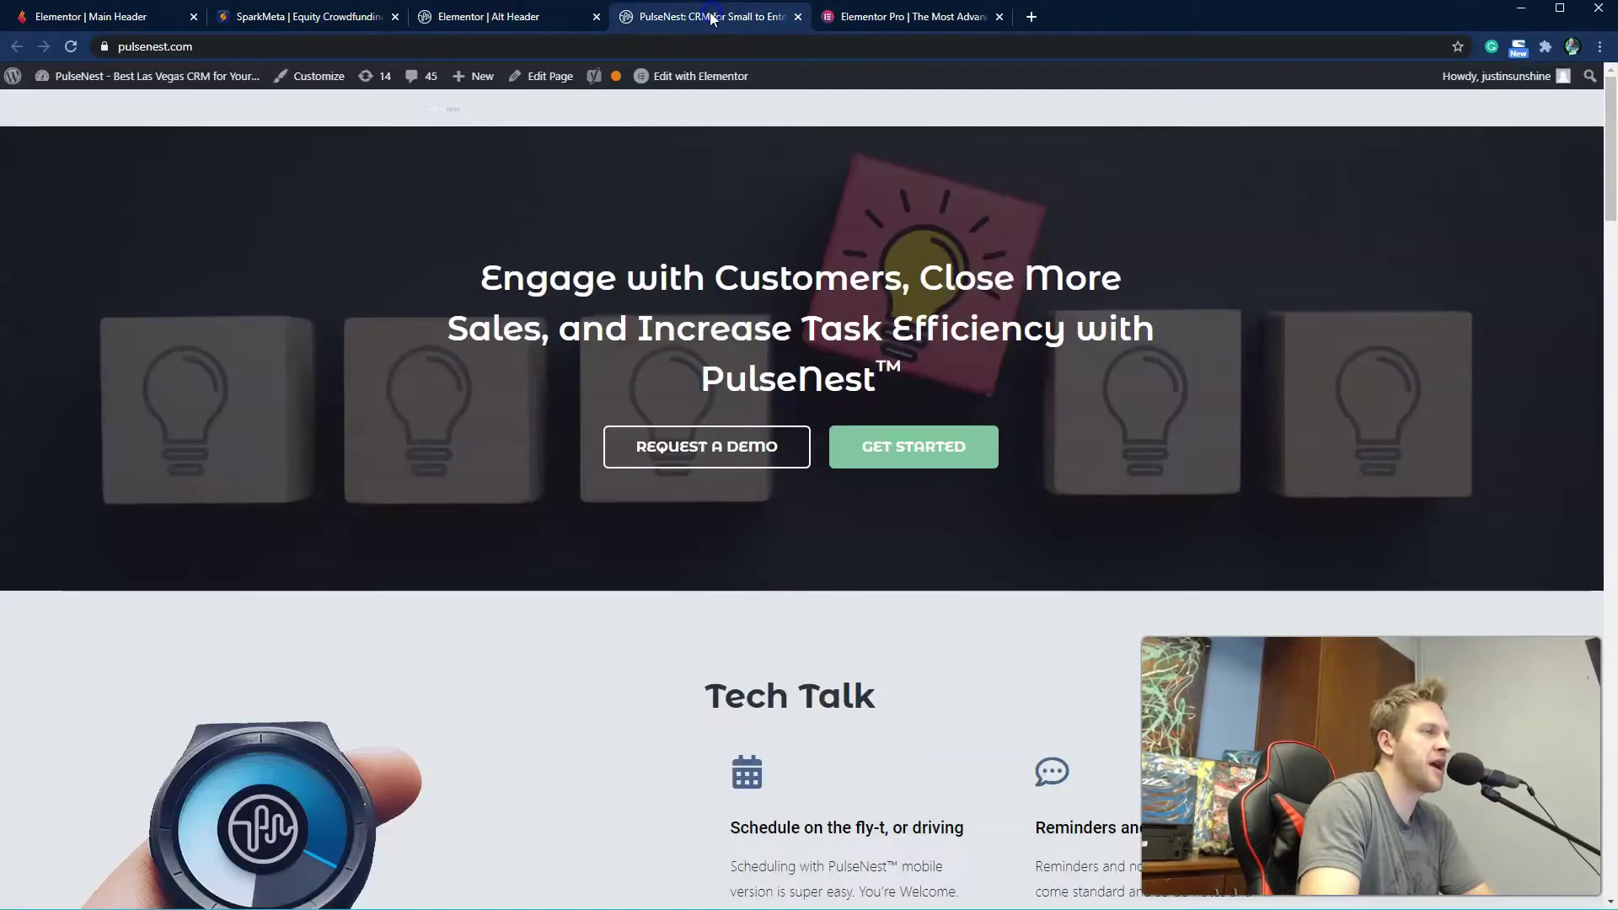
Step: Open the WordPress Customizer in a separate browser tab and show its Site Identity settings
{"action": "right_click", "coordinate": [324, 80]}
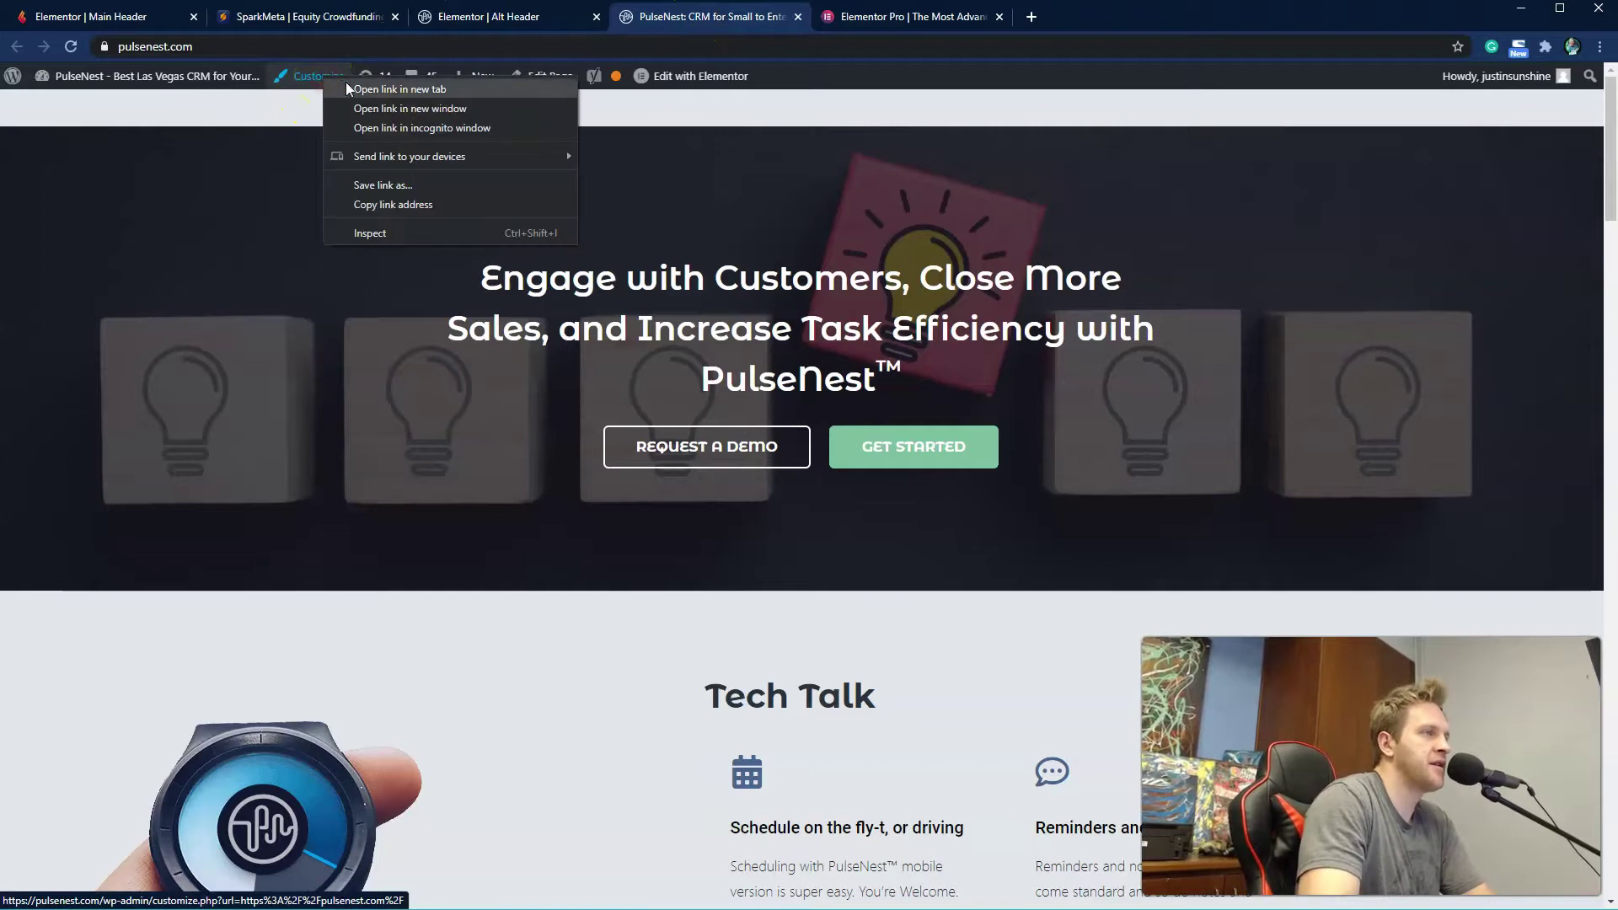
{"action": "left_click", "coordinate": [363, 87]}
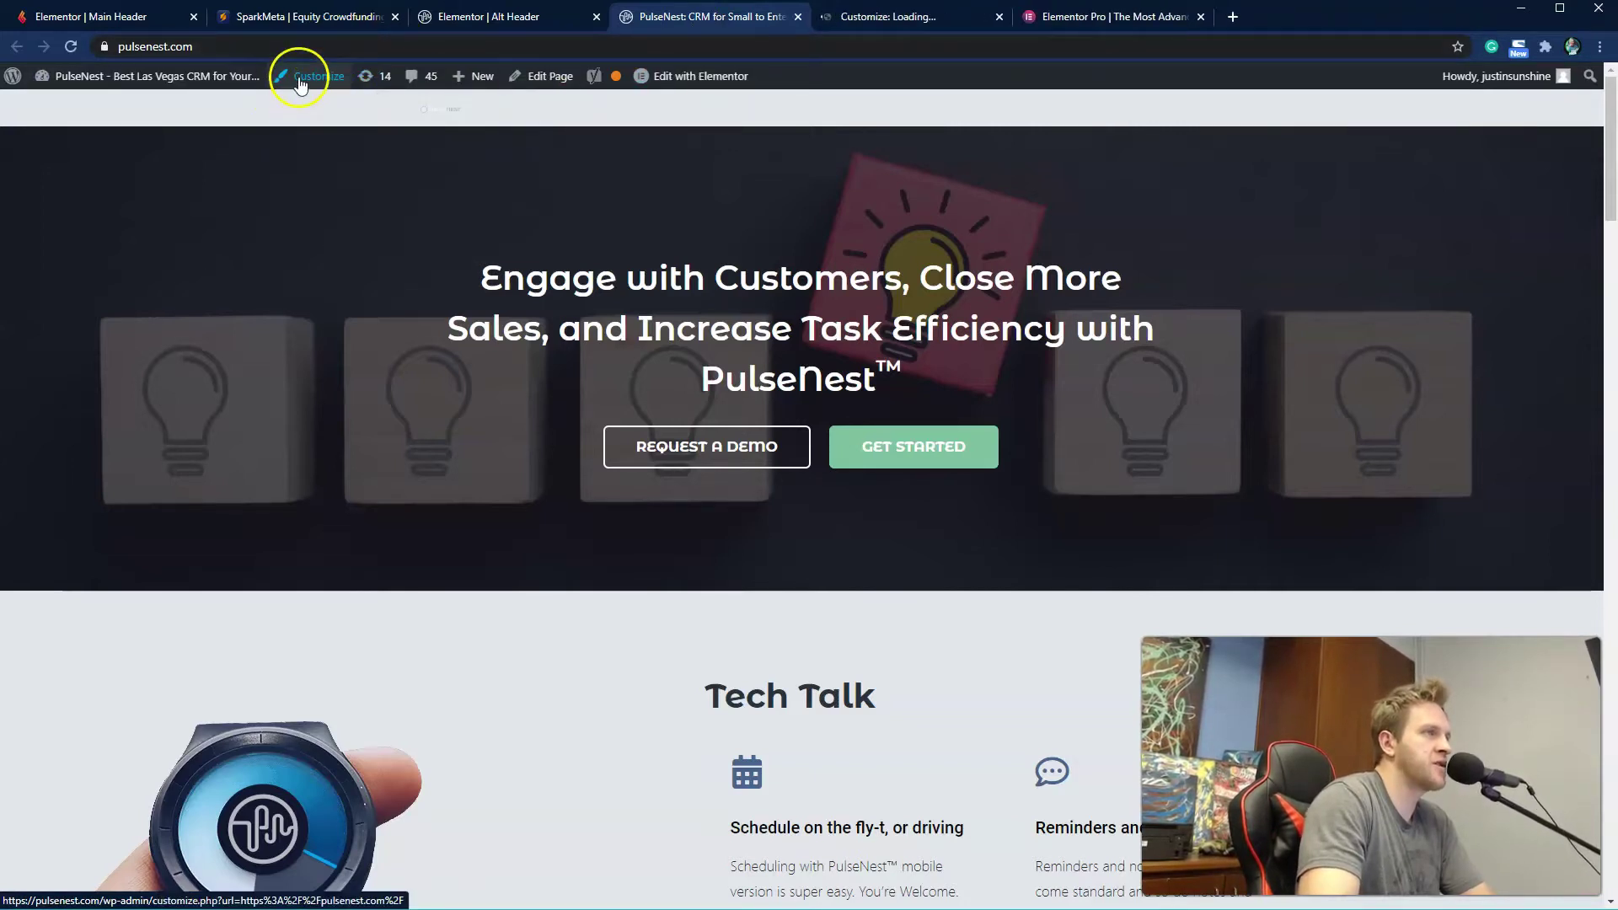
{"action": "left_click", "coordinate": [892, 20]}
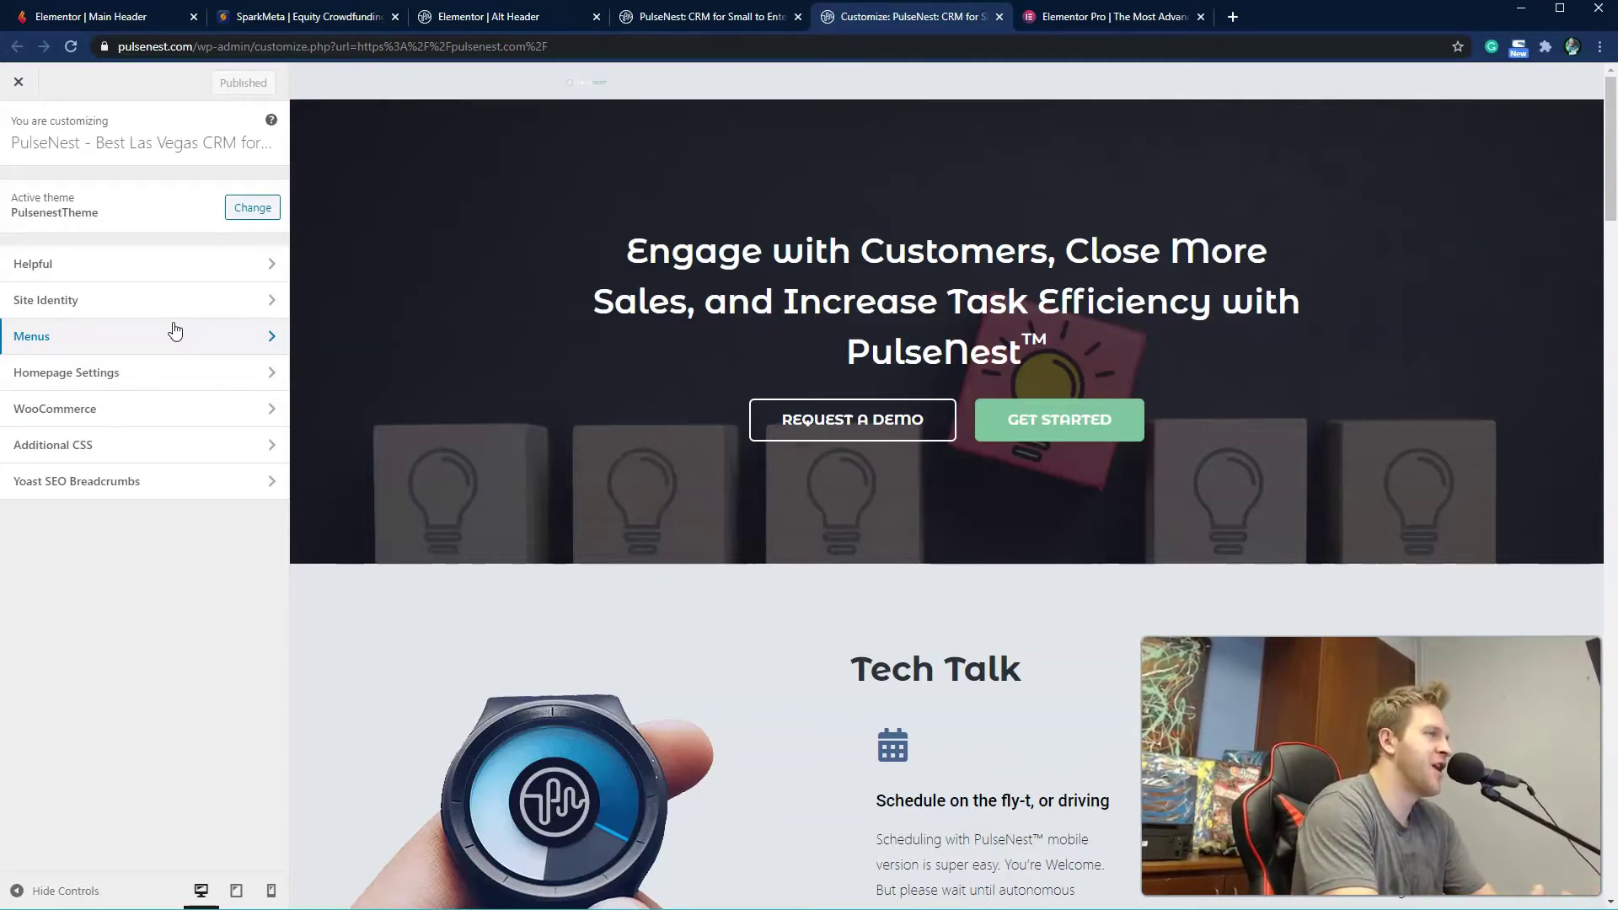
{"action": "left_click", "coordinate": [247, 294]}
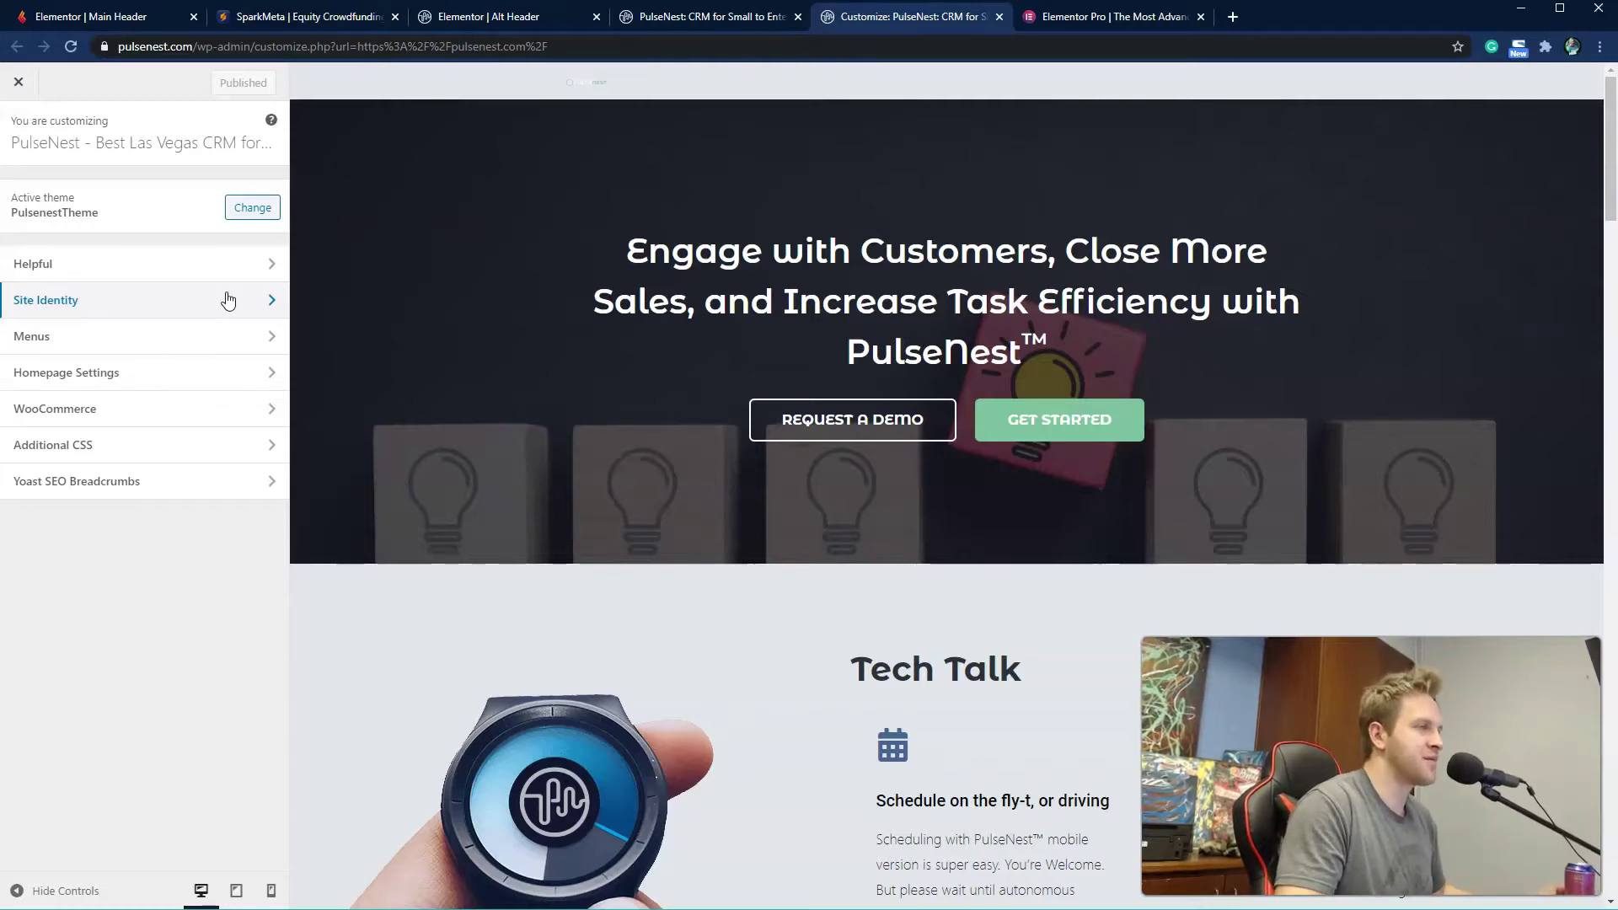
{"action": "left_click", "coordinate": [231, 301]}
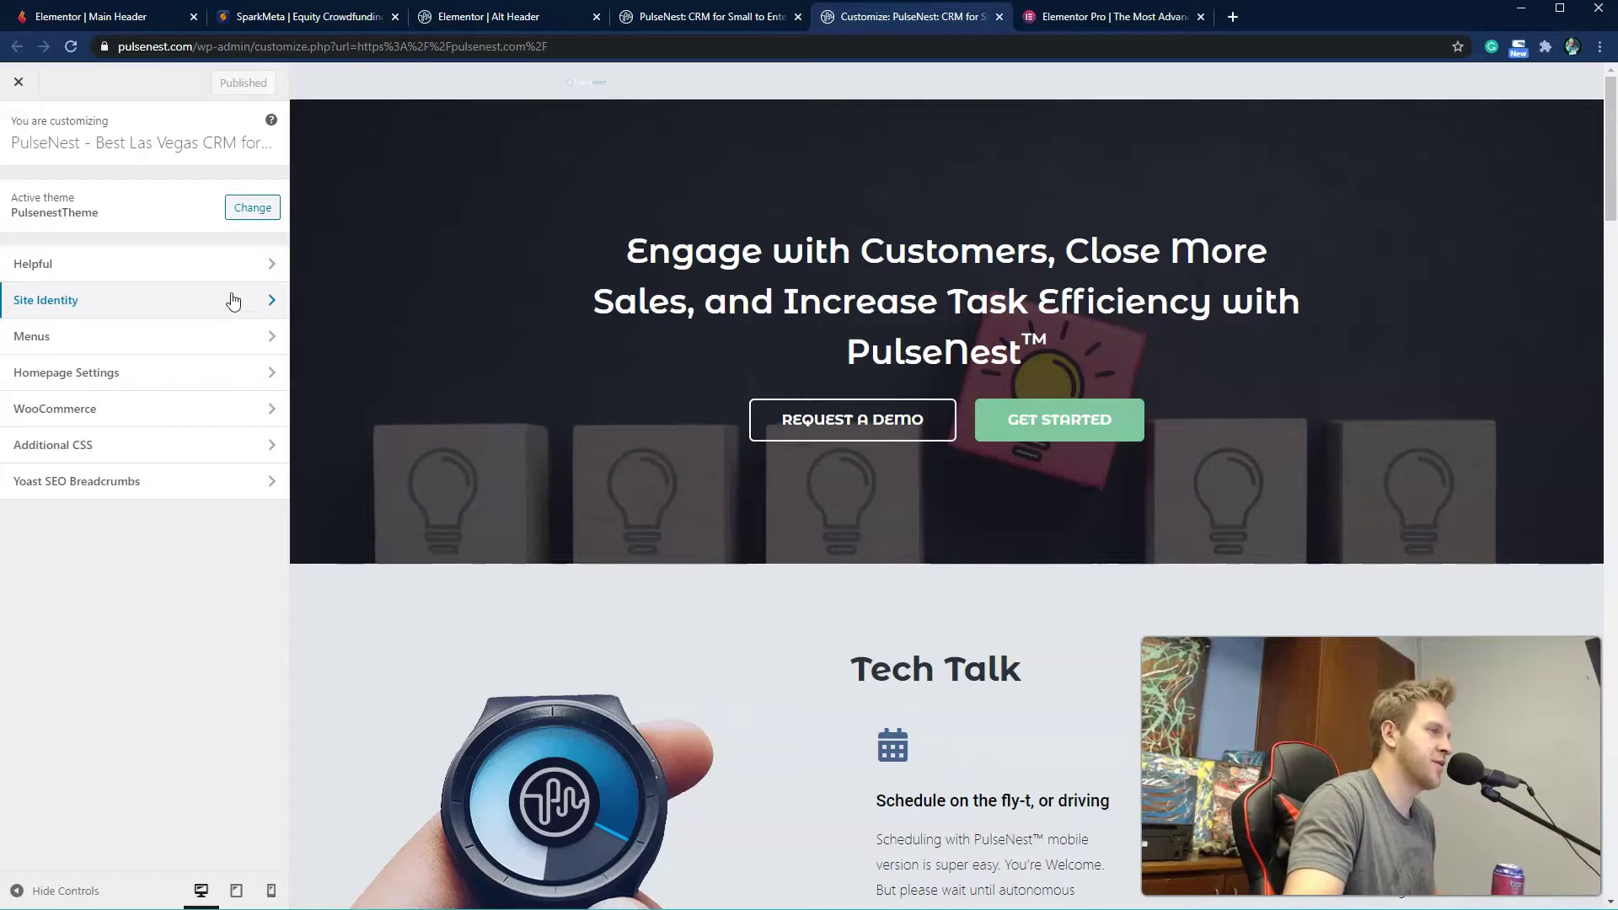
{"action": "left_click", "coordinate": [655, 264]}
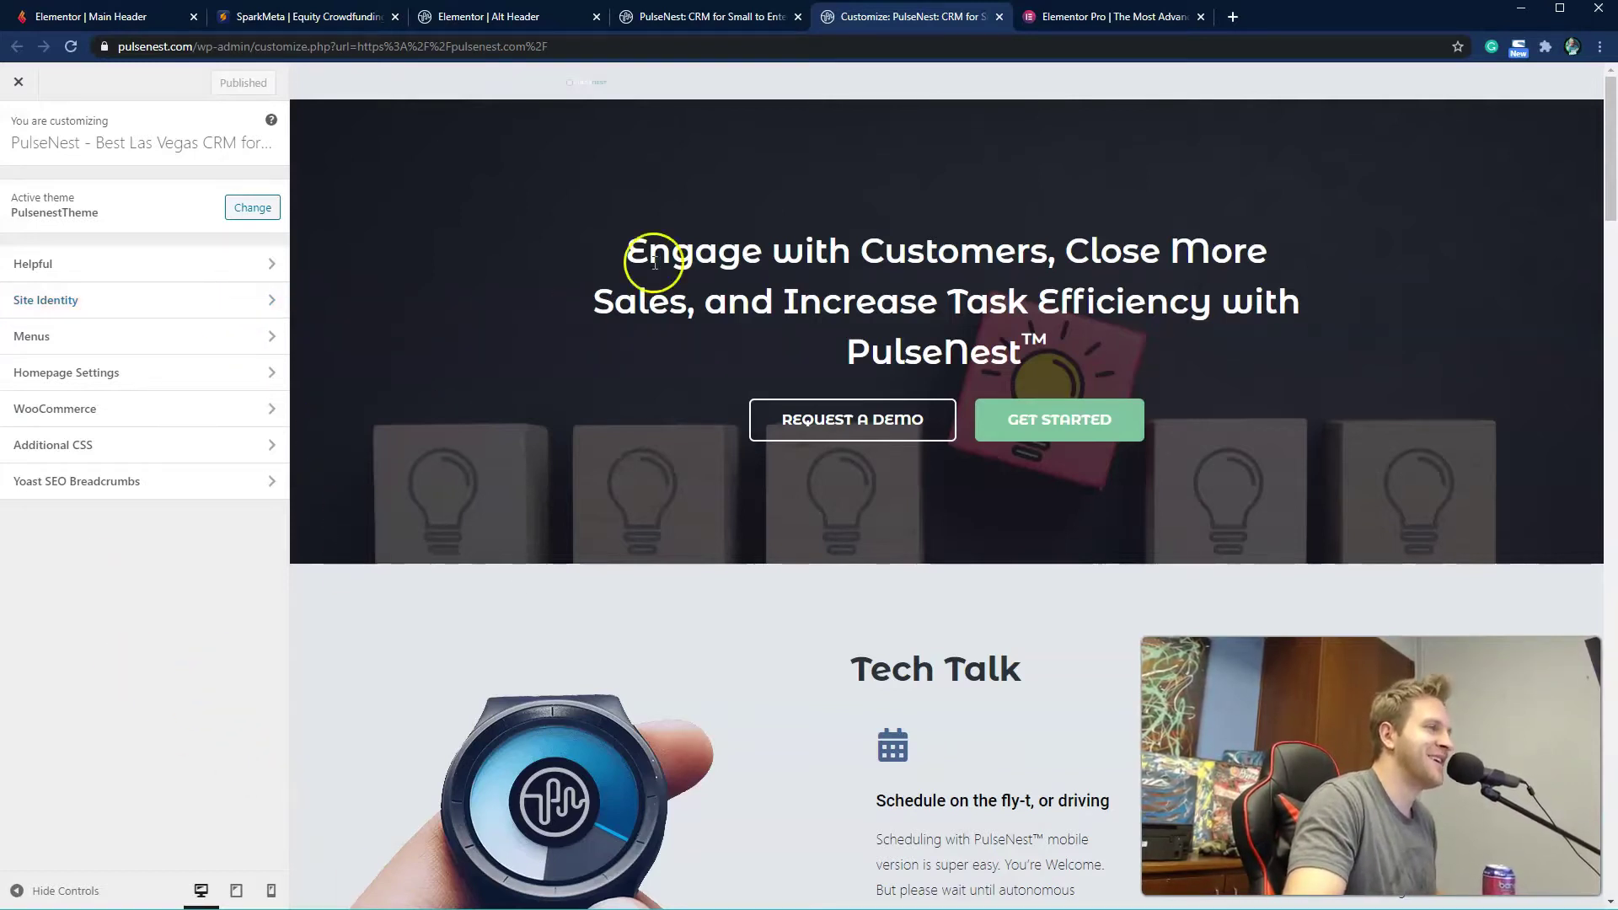
{"action": "left_click", "coordinate": [119, 289]}
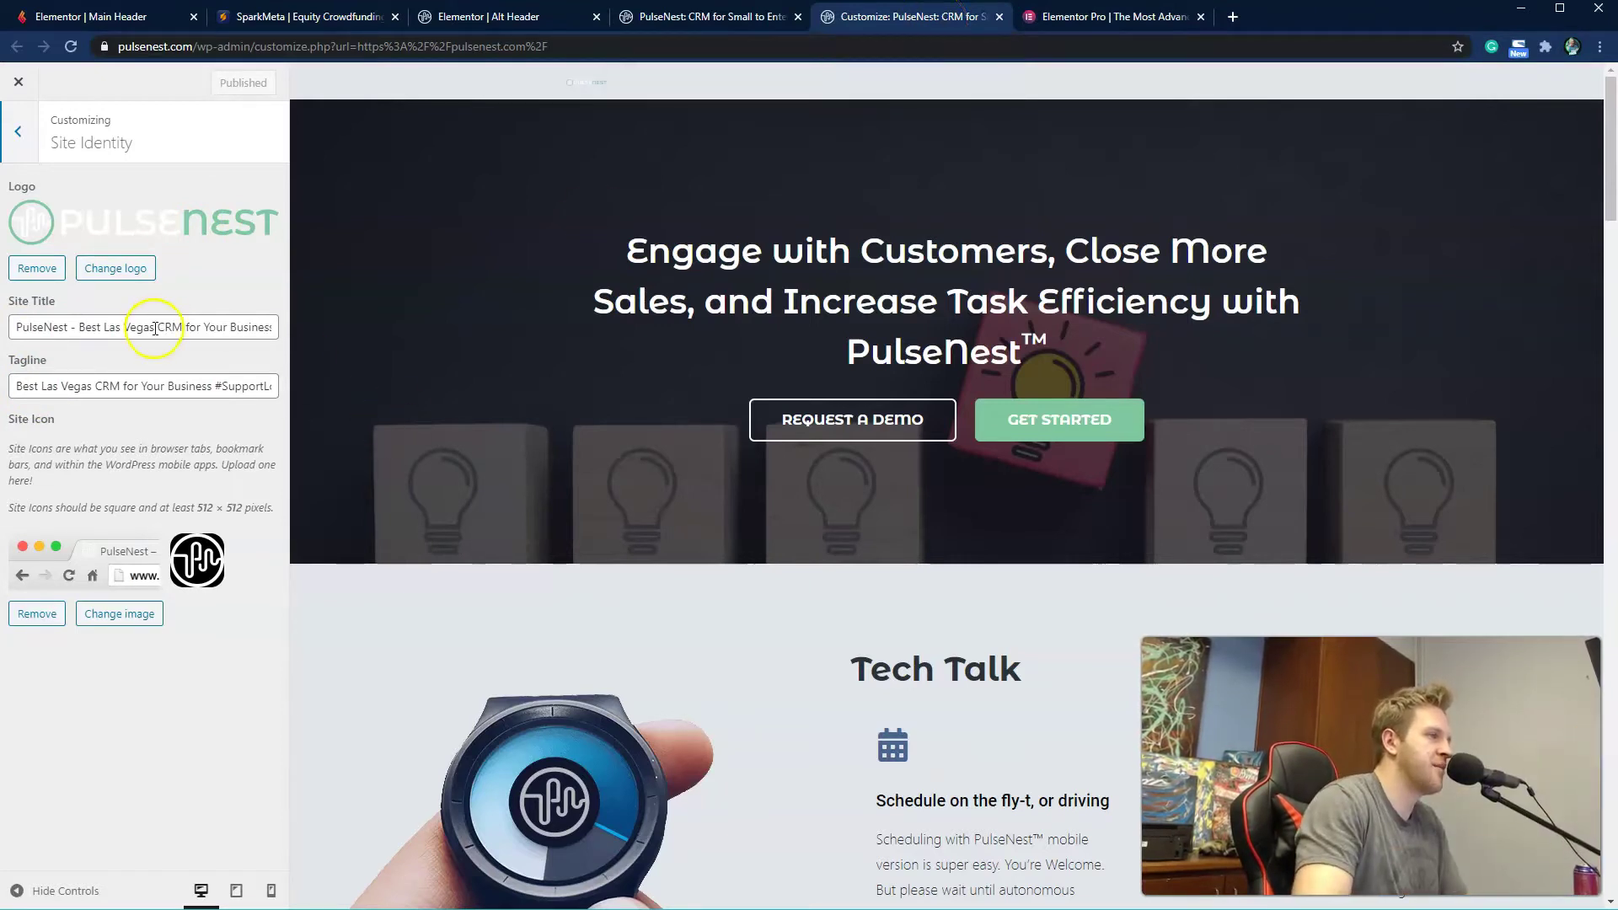
Step: Review the site title and the recommended site icon size, then close the Customizer without changes
{"action": "left_click_drag", "start_coordinate": [168, 327], "coordinate": [327, 333]}
{"action": "left_click", "coordinate": [80, 331]}
{"action": "left_click_drag", "start_coordinate": [181, 327], "coordinate": [36, 331]}
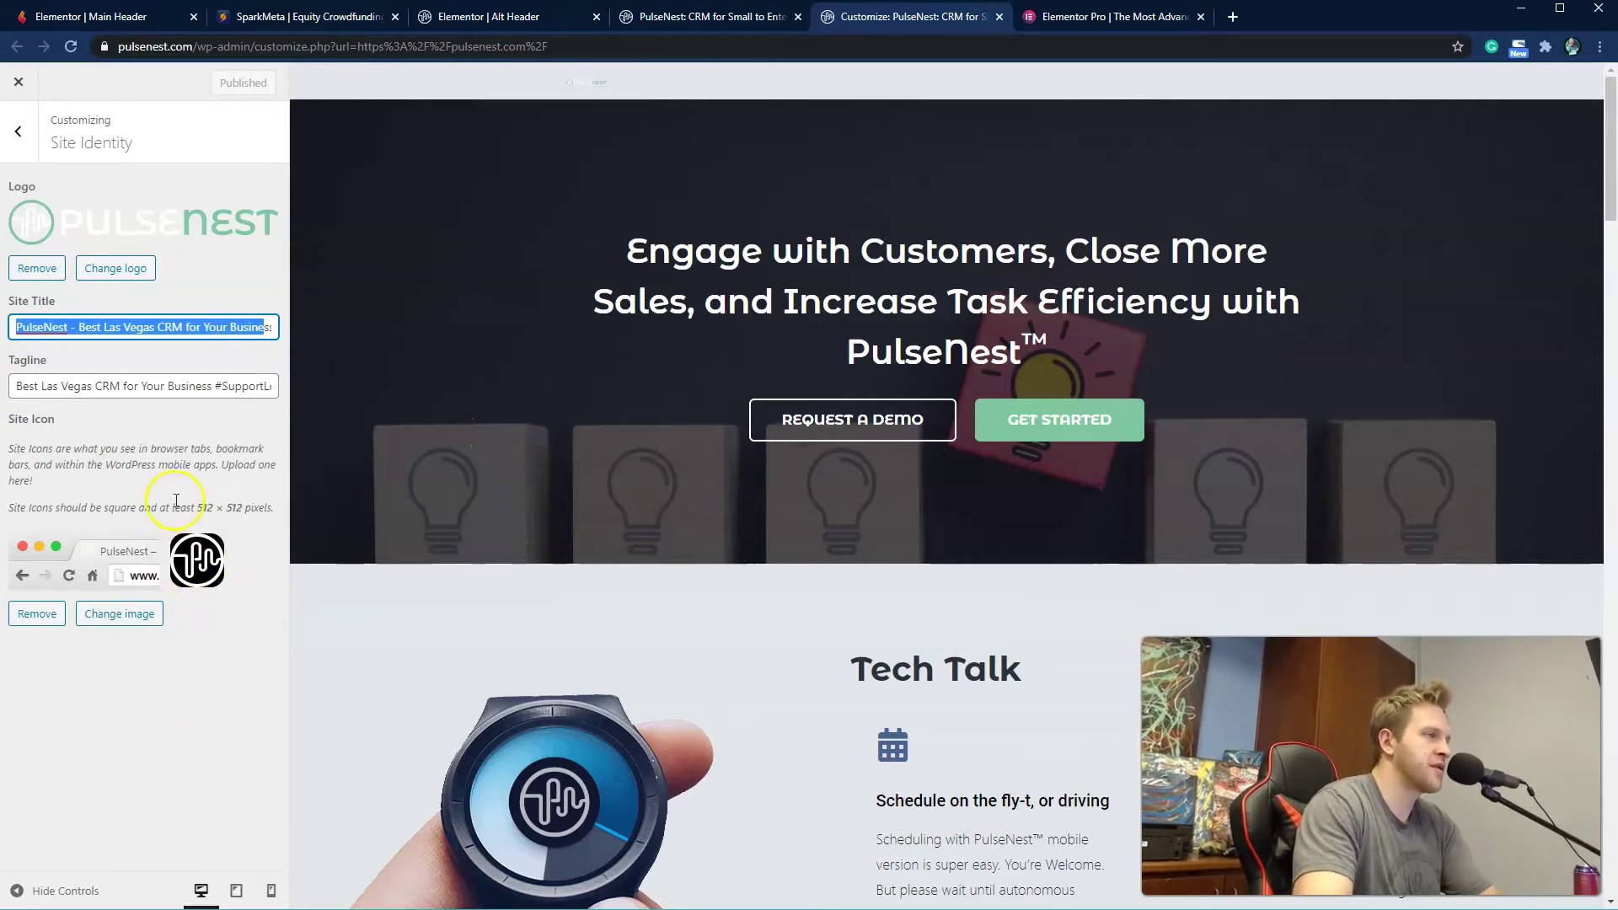
{"action": "left_click_drag", "start_coordinate": [196, 503], "coordinate": [246, 510]}
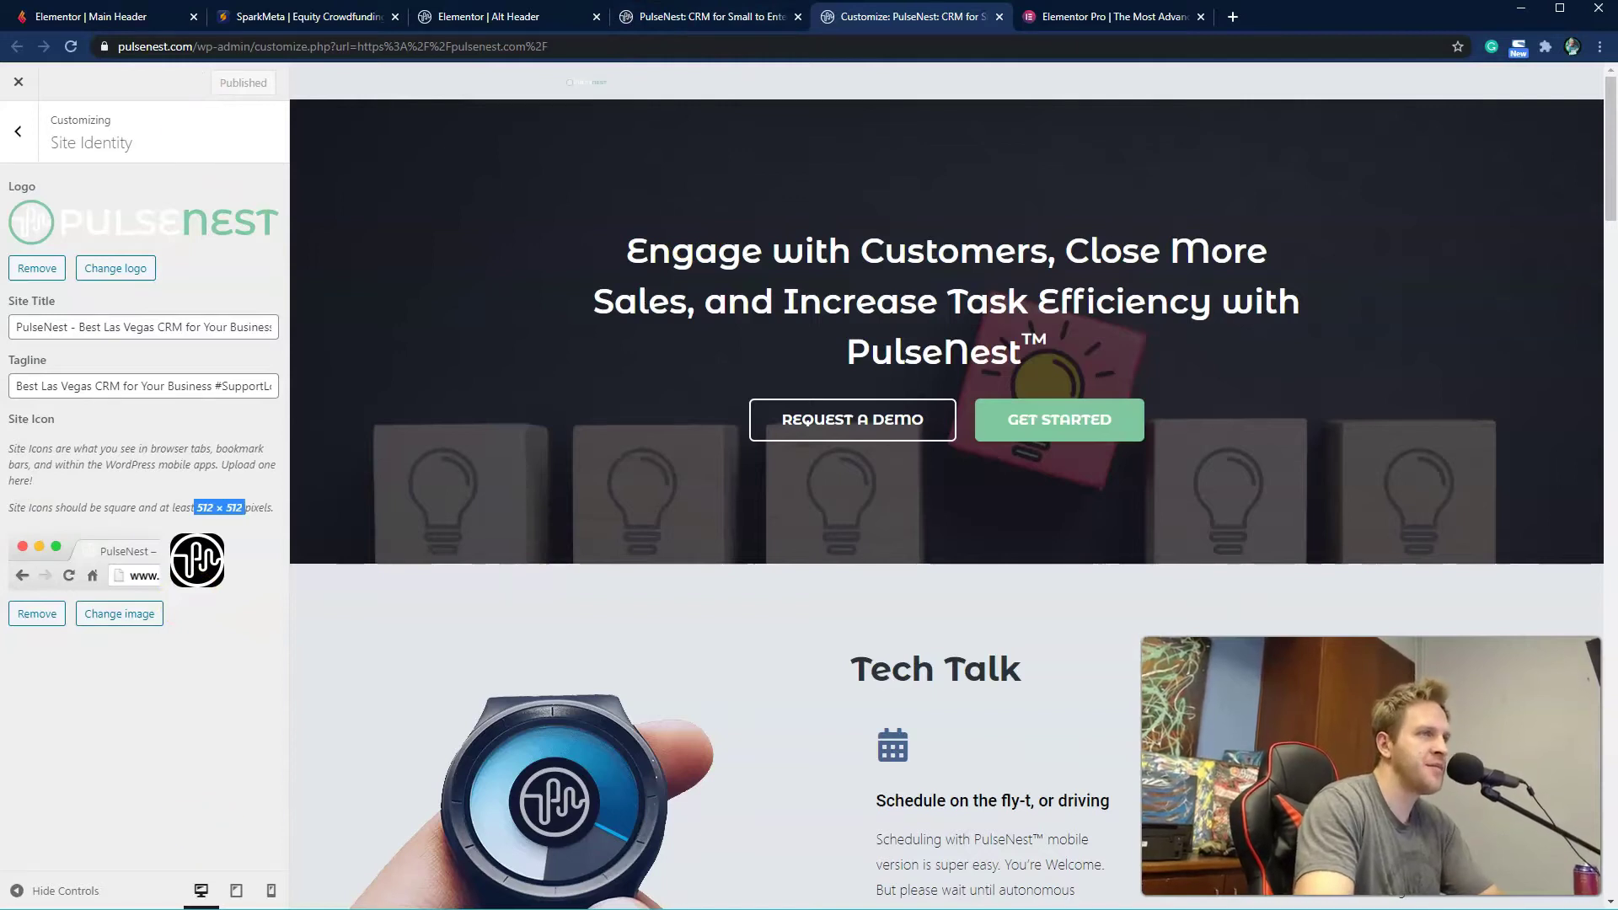
{"action": "left_click", "coordinate": [1001, 17]}
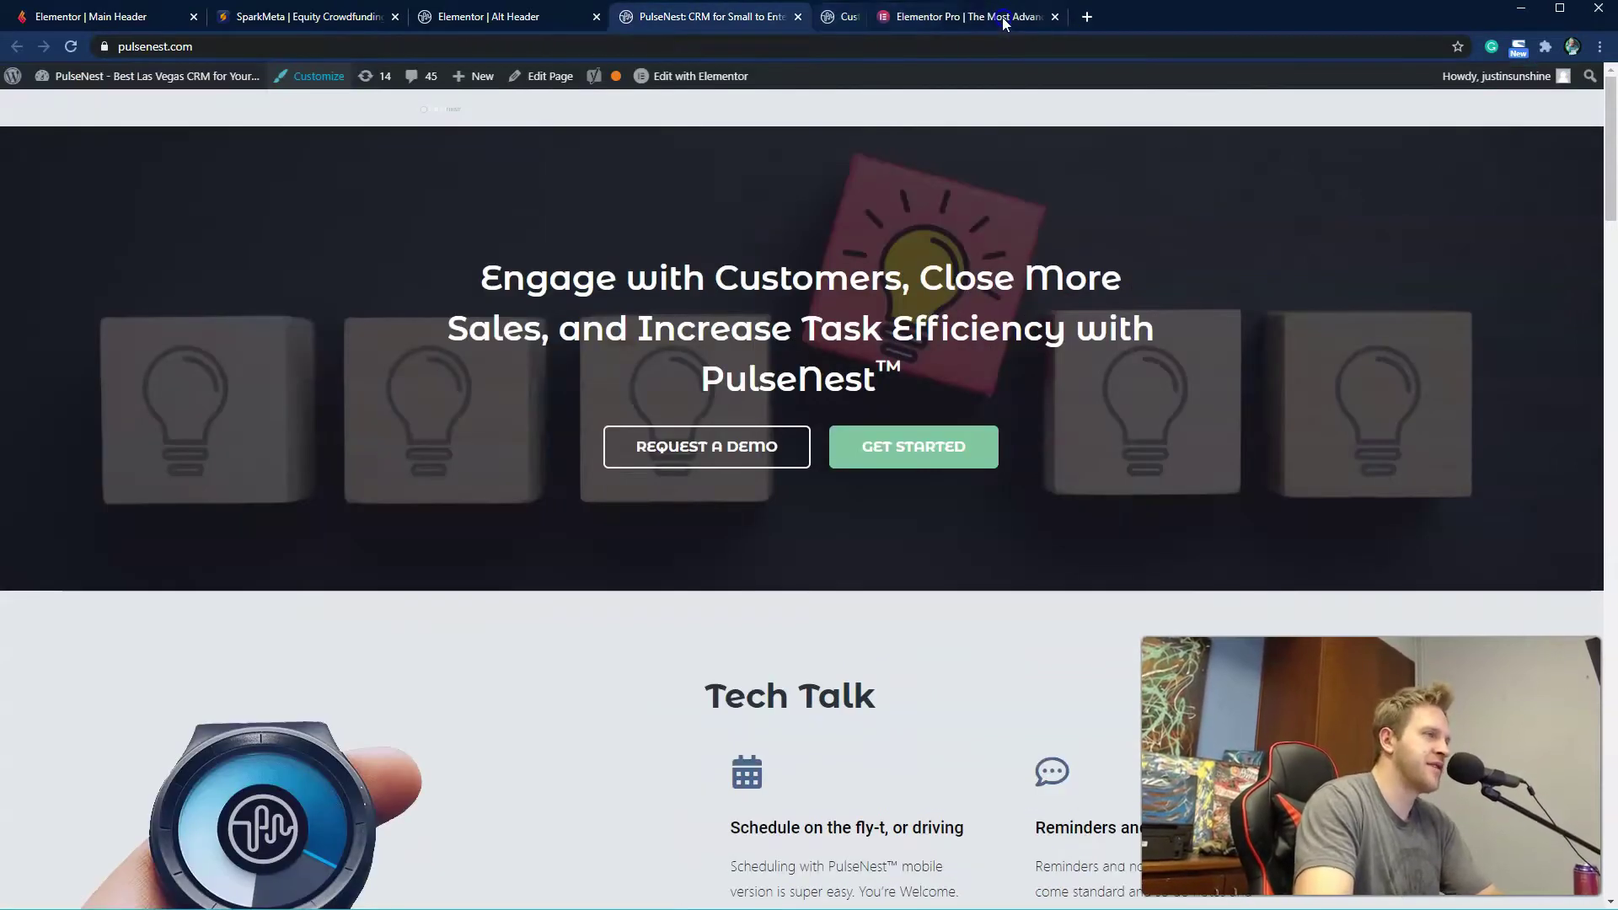
Step: Give the Alt Header's section a classic background in the global color Saved Color #5 (#2B323A)
{"action": "left_click", "coordinate": [469, 21]}
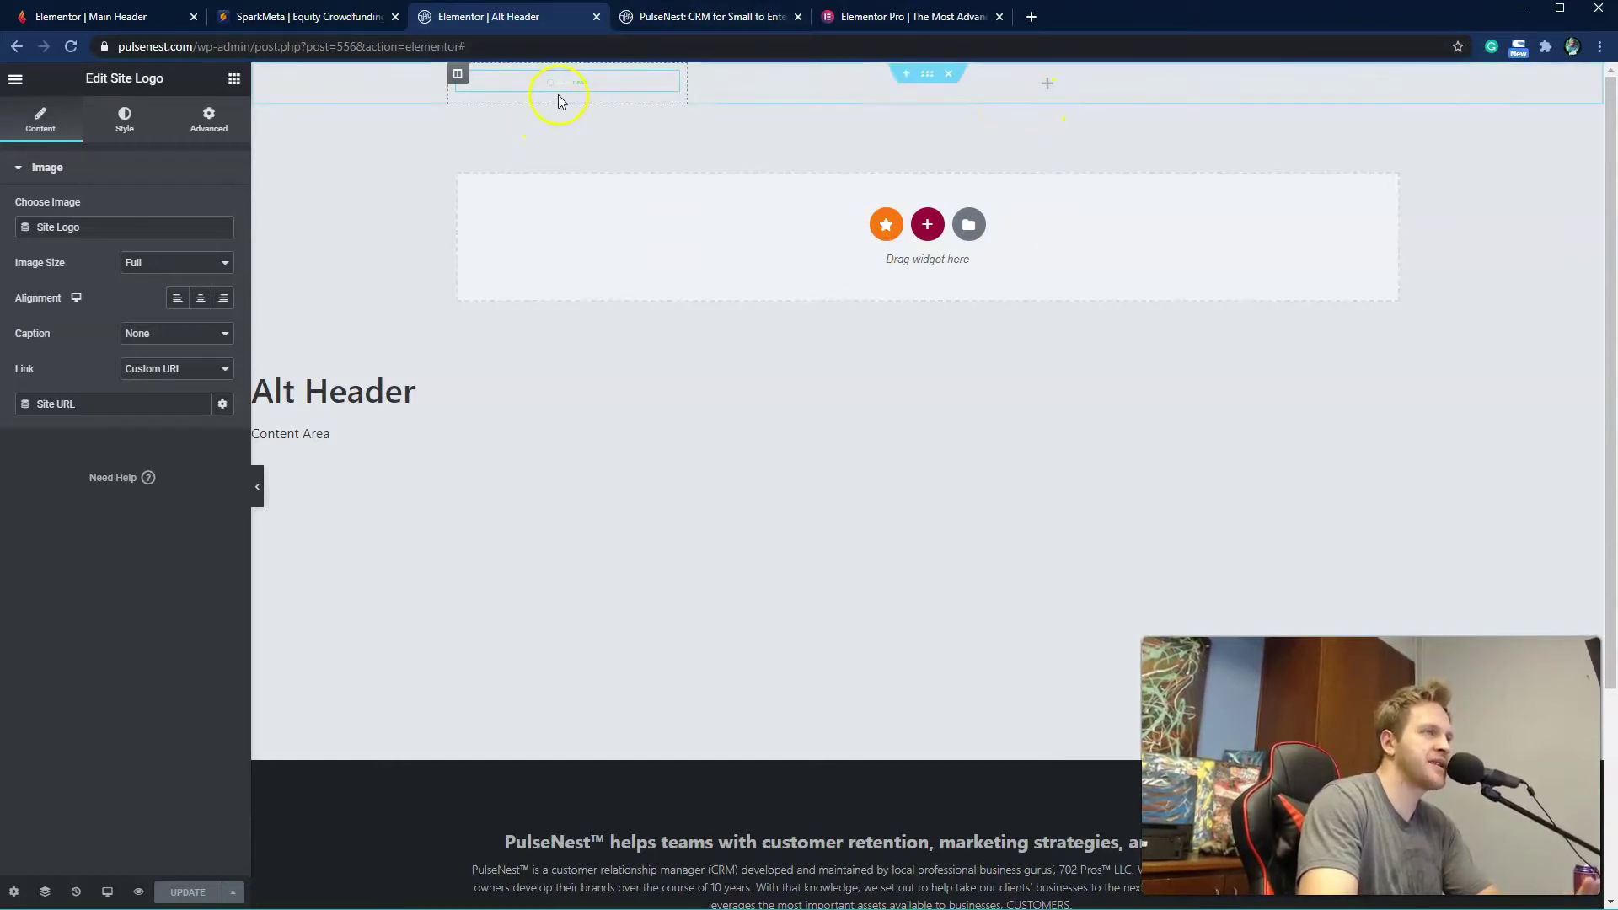
{"action": "left_click", "coordinate": [927, 82]}
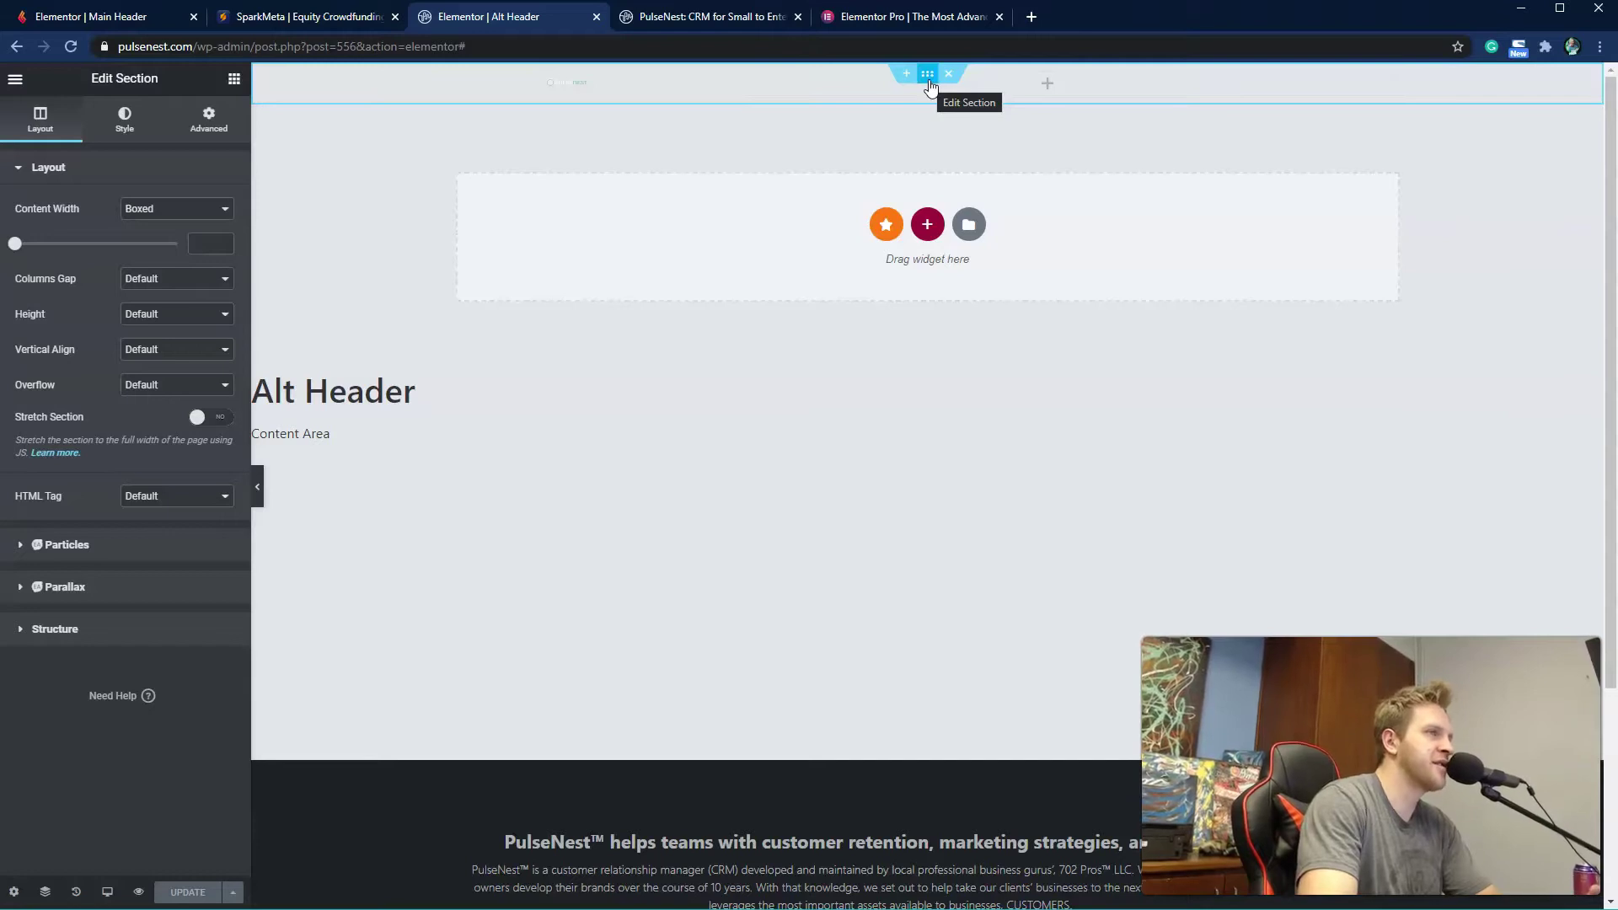
{"action": "left_click", "coordinate": [445, 93]}
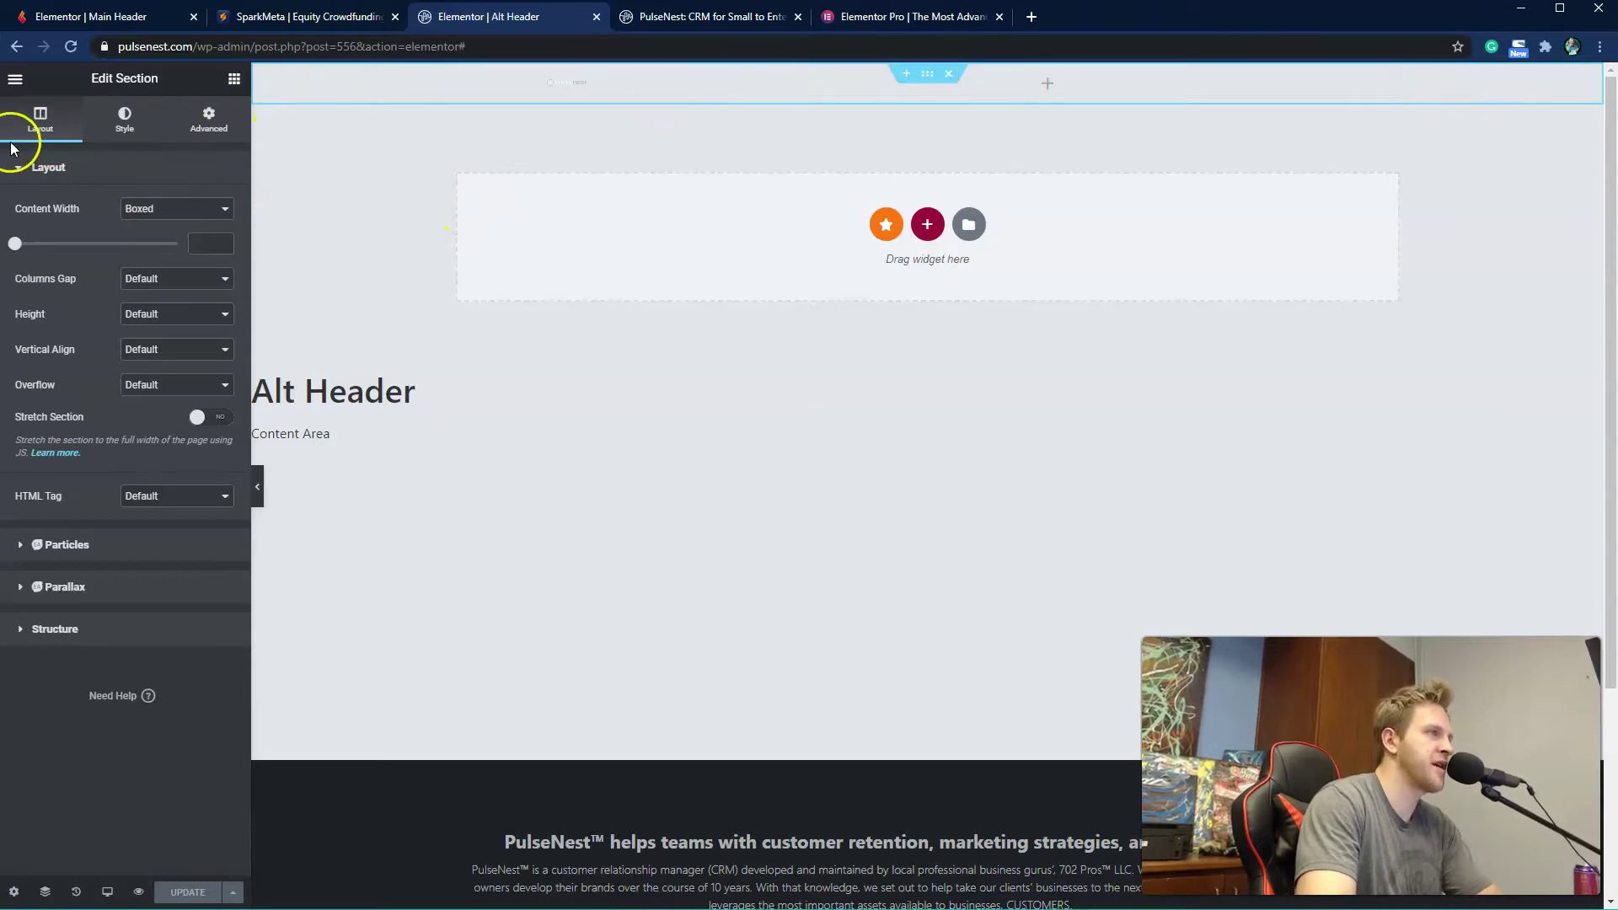
{"action": "left_click", "coordinate": [124, 119]}
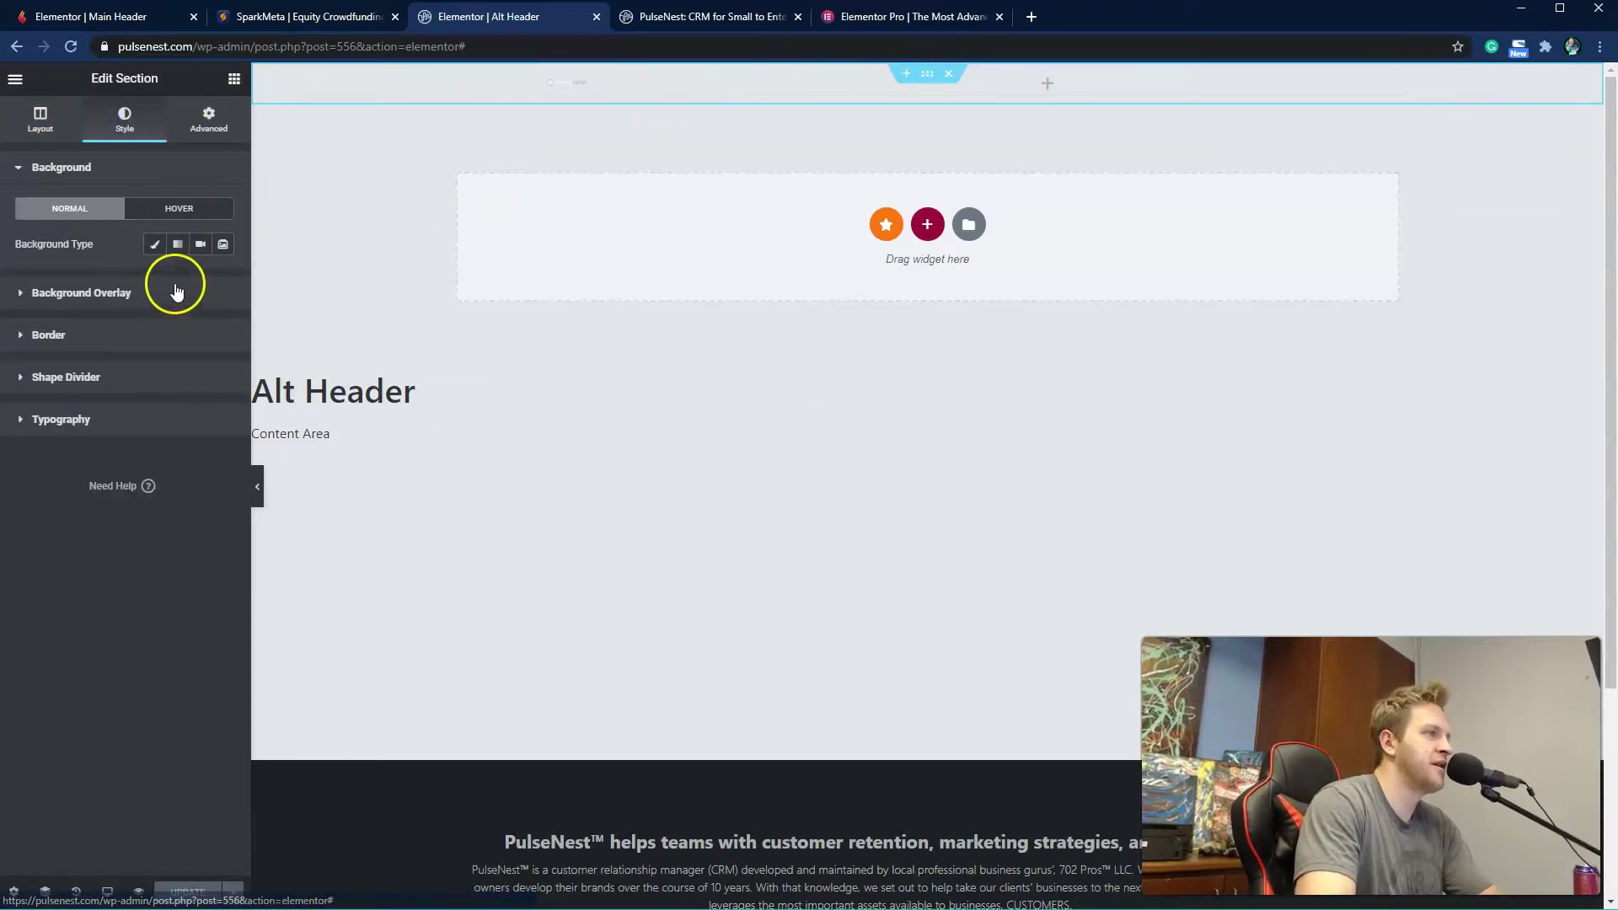
{"action": "left_click", "coordinate": [154, 243]}
{"action": "left_click", "coordinate": [222, 280]}
{"action": "left_click_drag", "start_coordinate": [100, 472], "coordinate": [176, 337]}
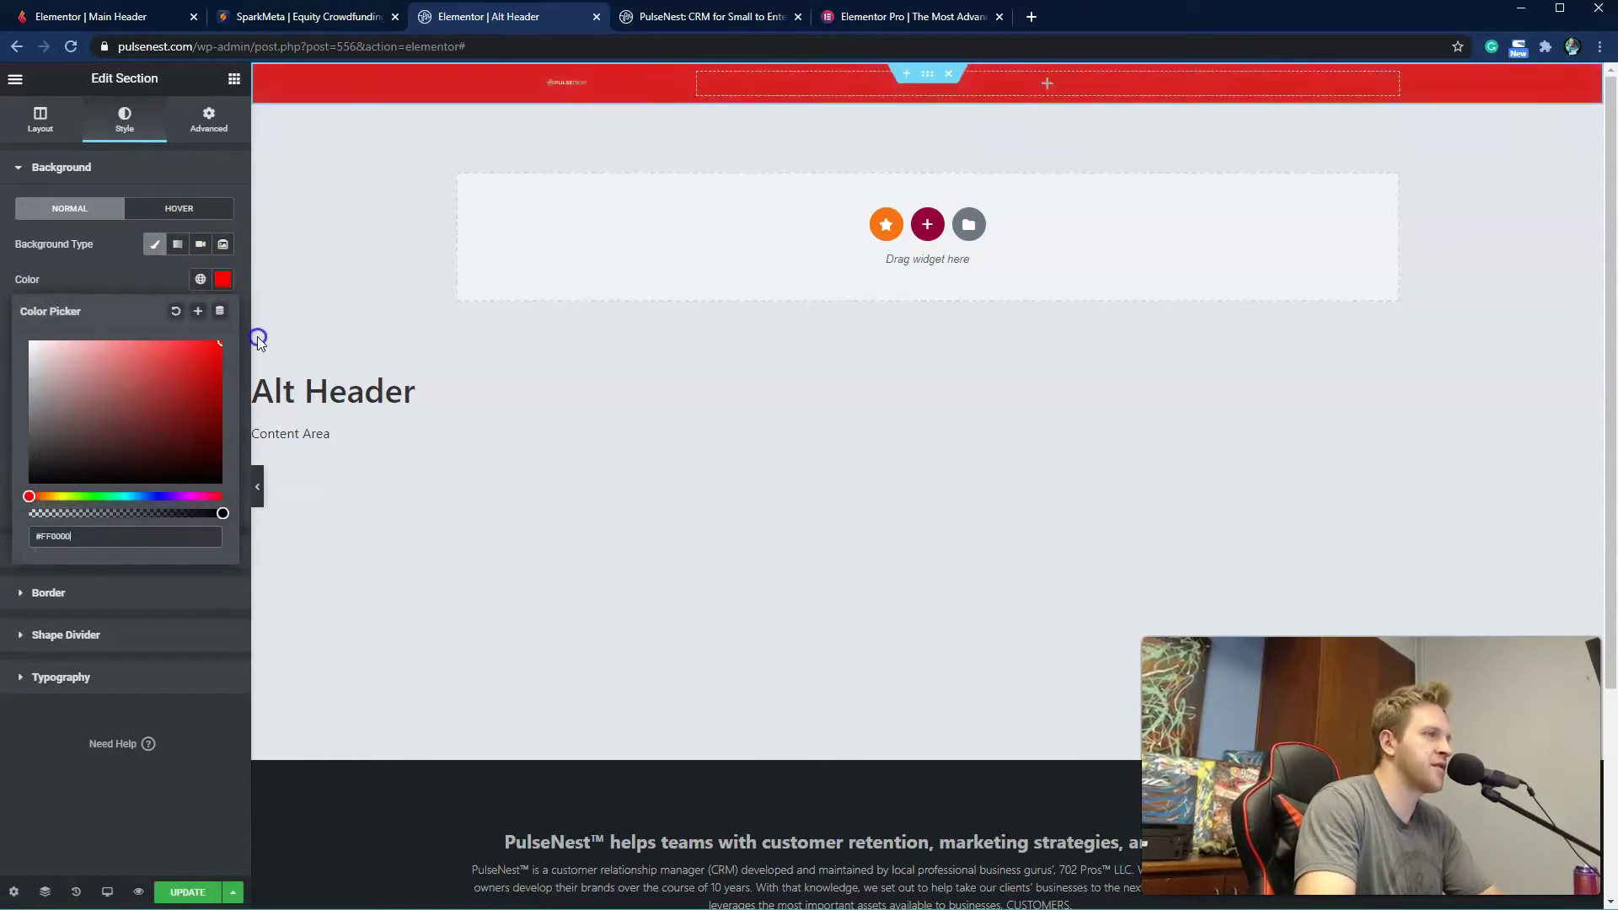
{"action": "left_click", "coordinate": [151, 271]}
{"action": "left_click", "coordinate": [200, 280]}
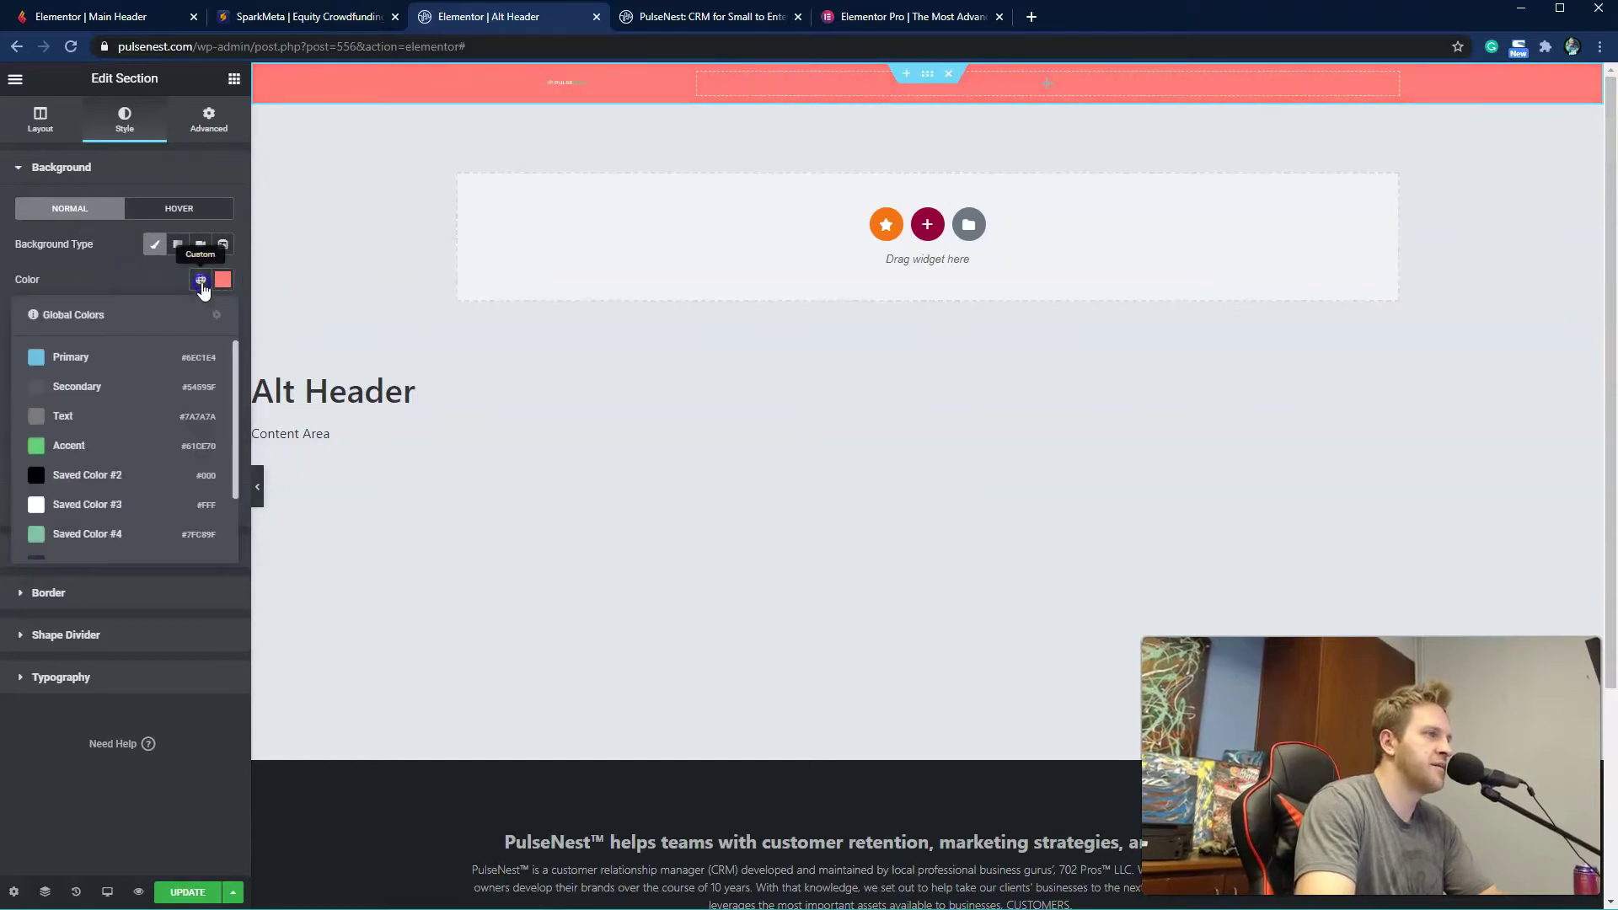
{"action": "scroll", "coordinate": [148, 390], "scroll_direction": "down", "scroll_amount": 2}
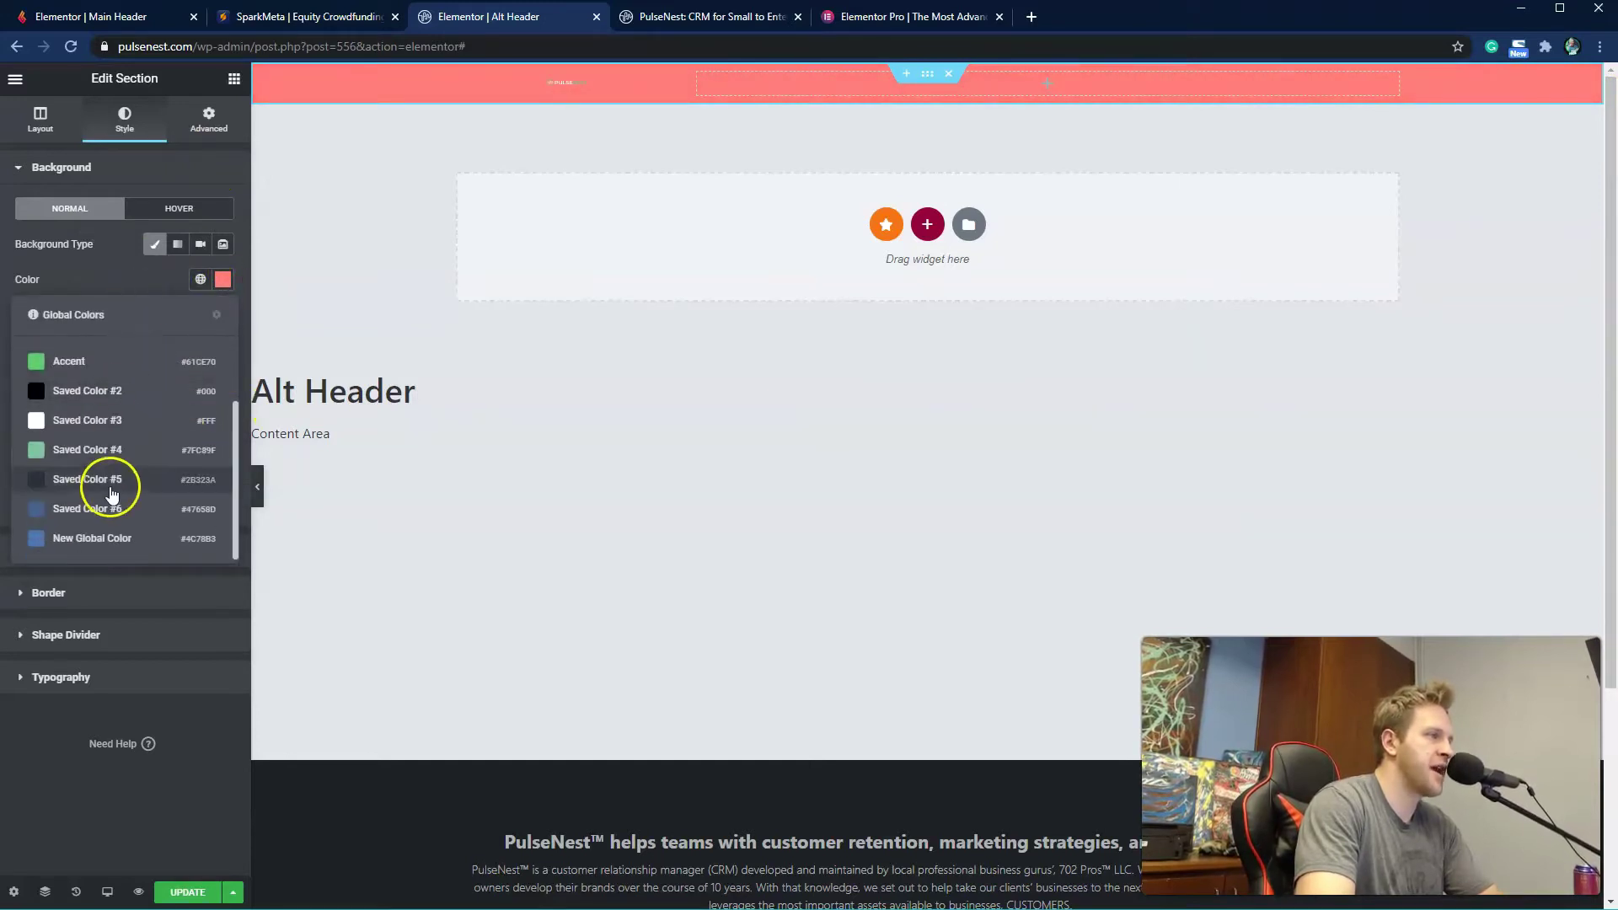
{"action": "left_click", "coordinate": [93, 478]}
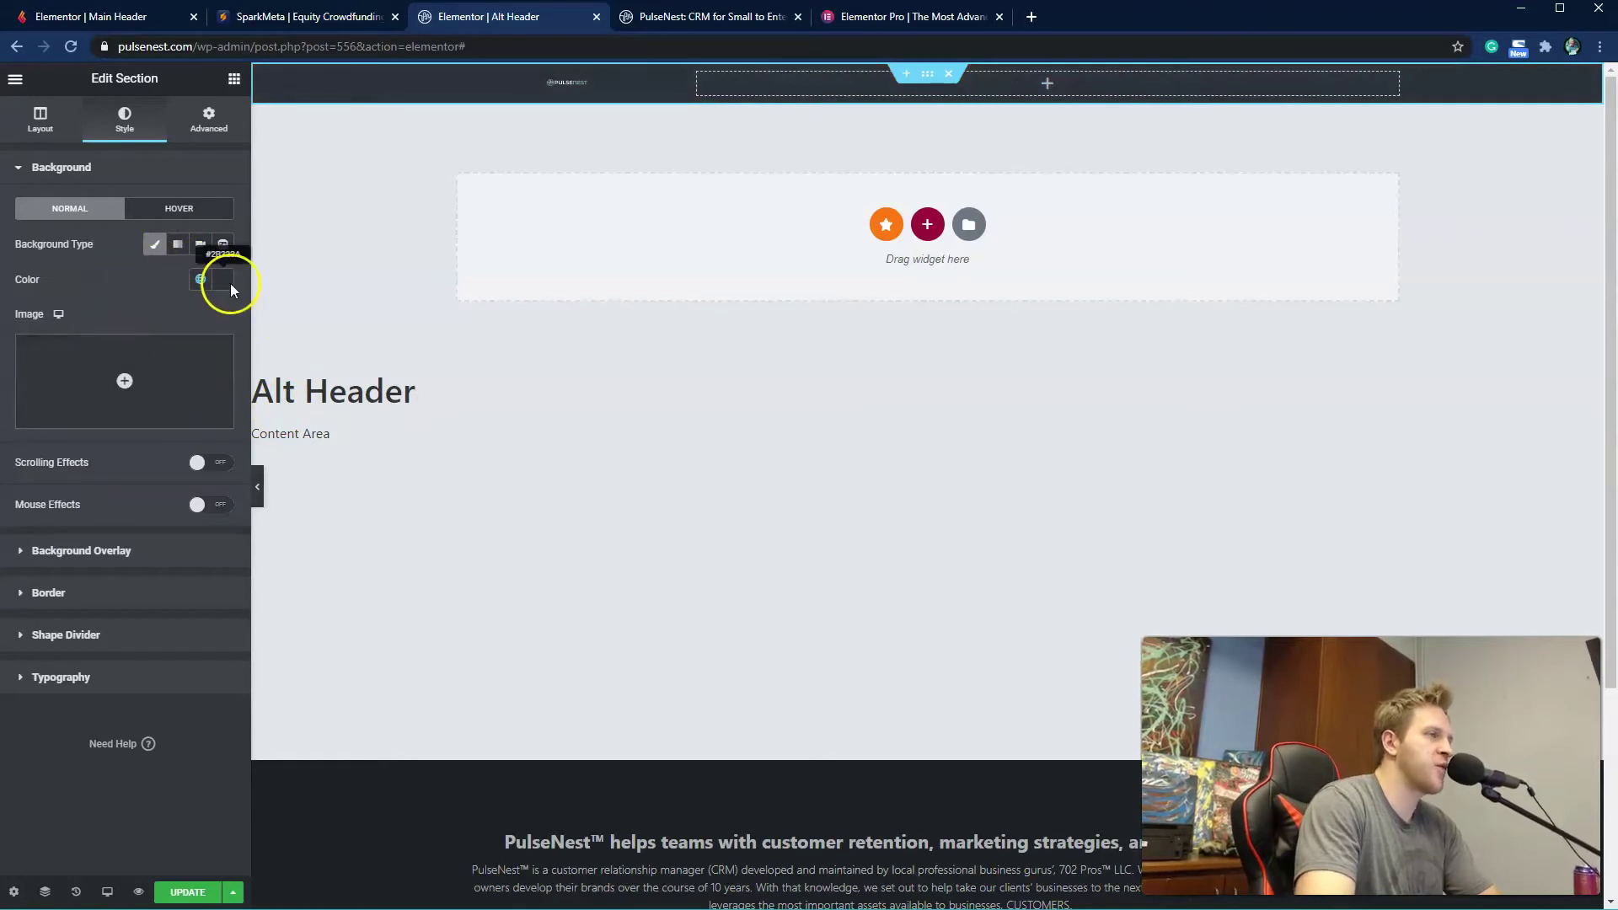
Step: Review the global colors available for the section background and compare the template with the live homepage's header
{"action": "left_click", "coordinate": [200, 280]}
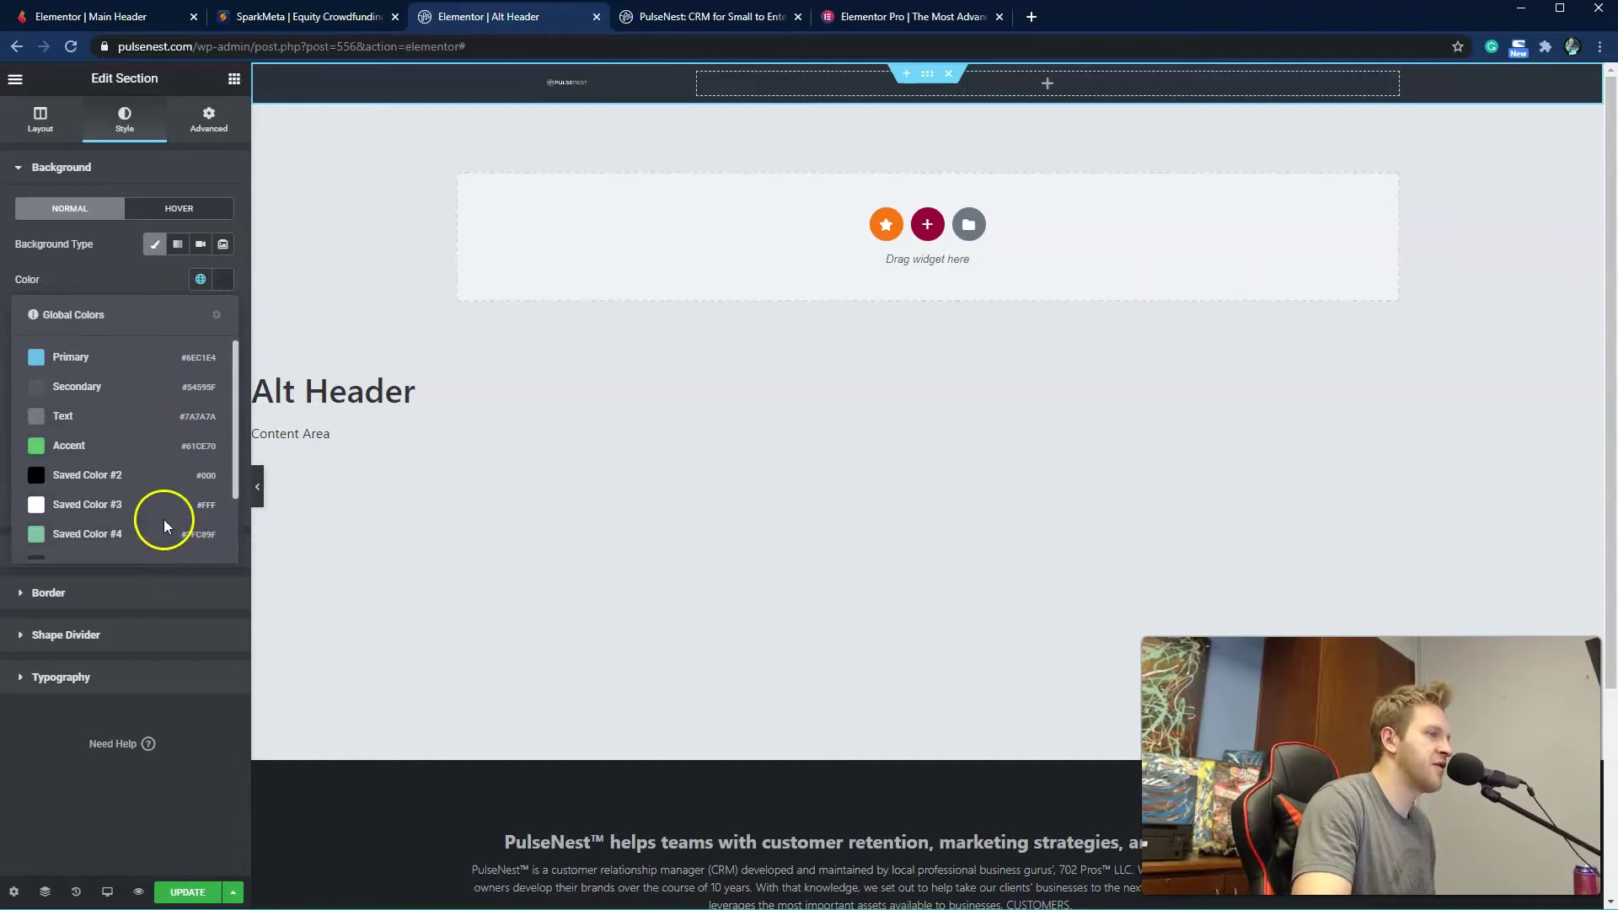
{"action": "scroll", "coordinate": [160, 518], "scroll_direction": "down", "scroll_amount": 1}
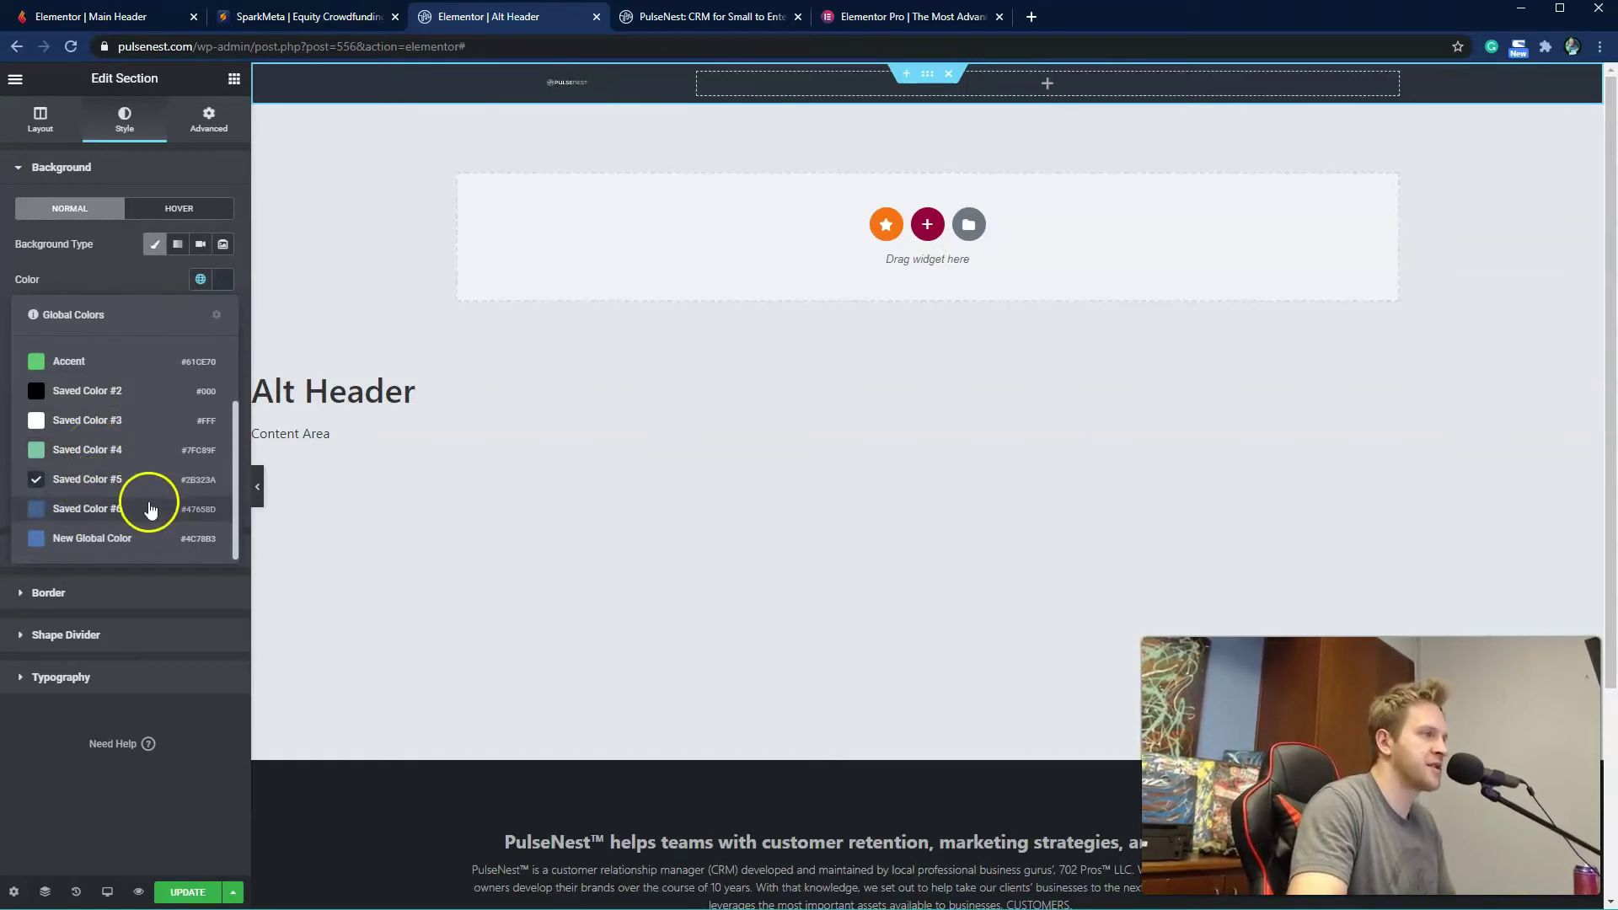
{"action": "left_click", "coordinate": [695, 21]}
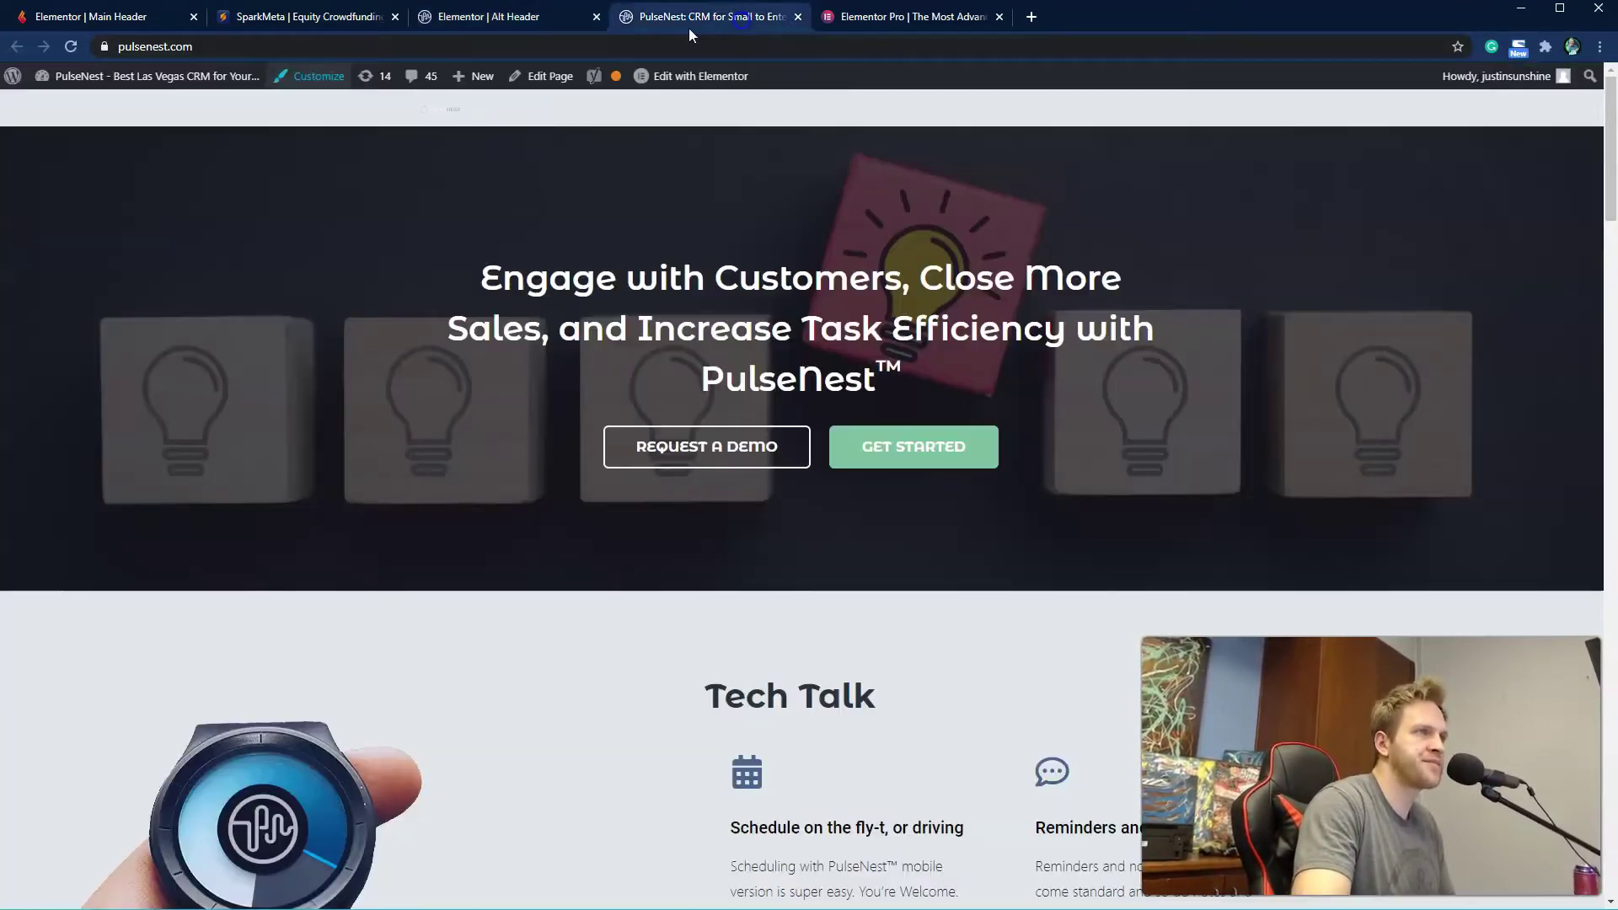
{"action": "left_click", "coordinate": [519, 27]}
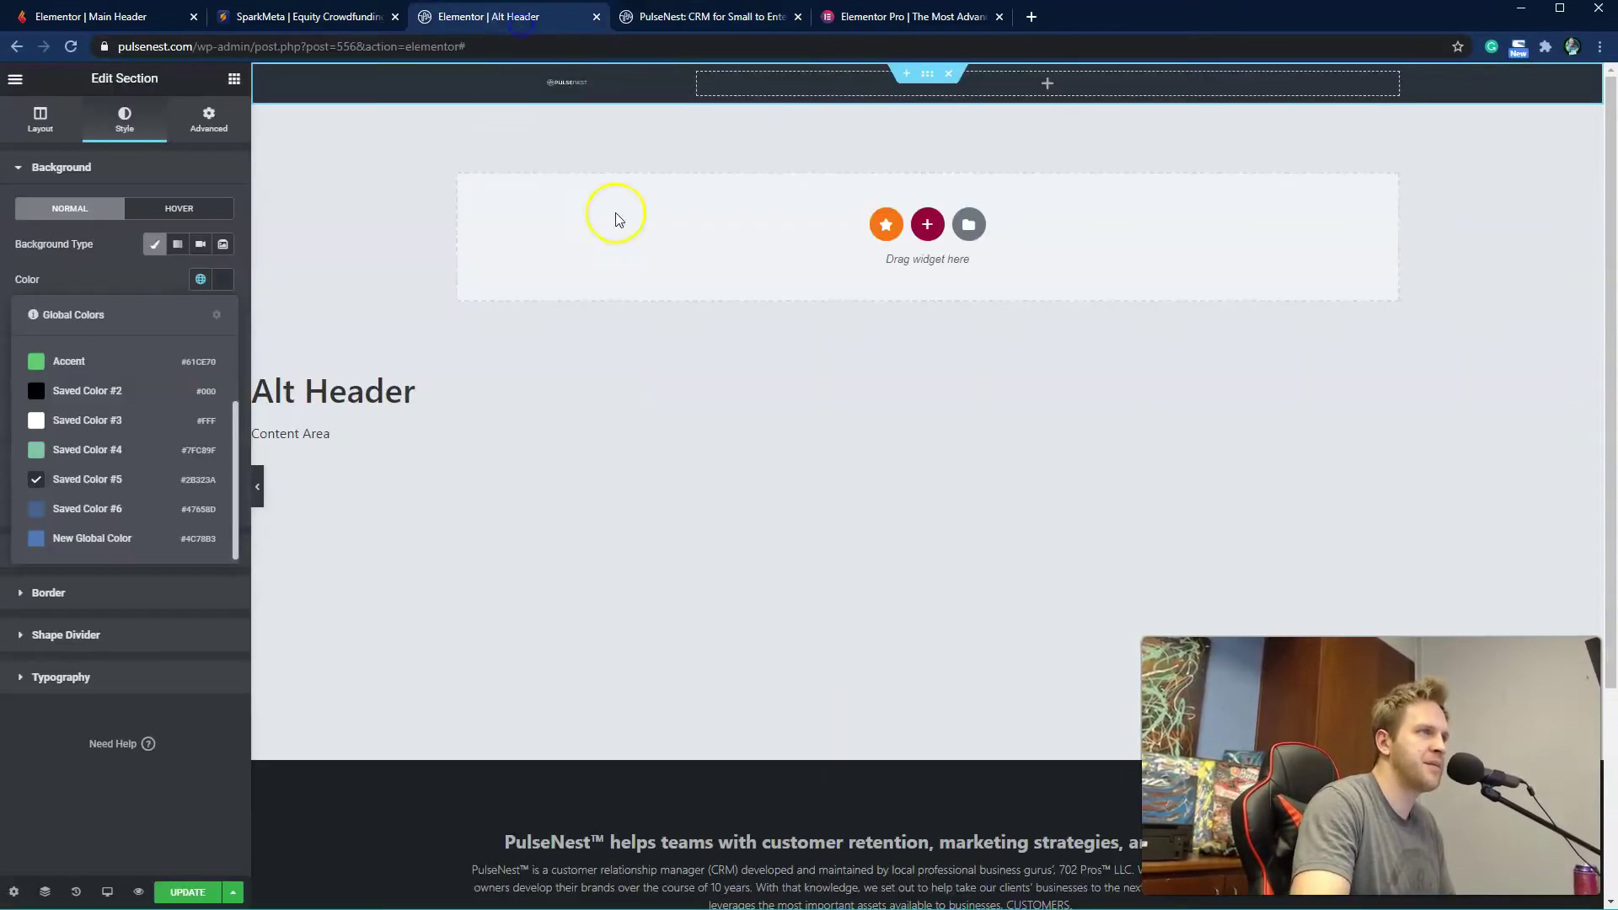
{"action": "left_click", "coordinate": [116, 263]}
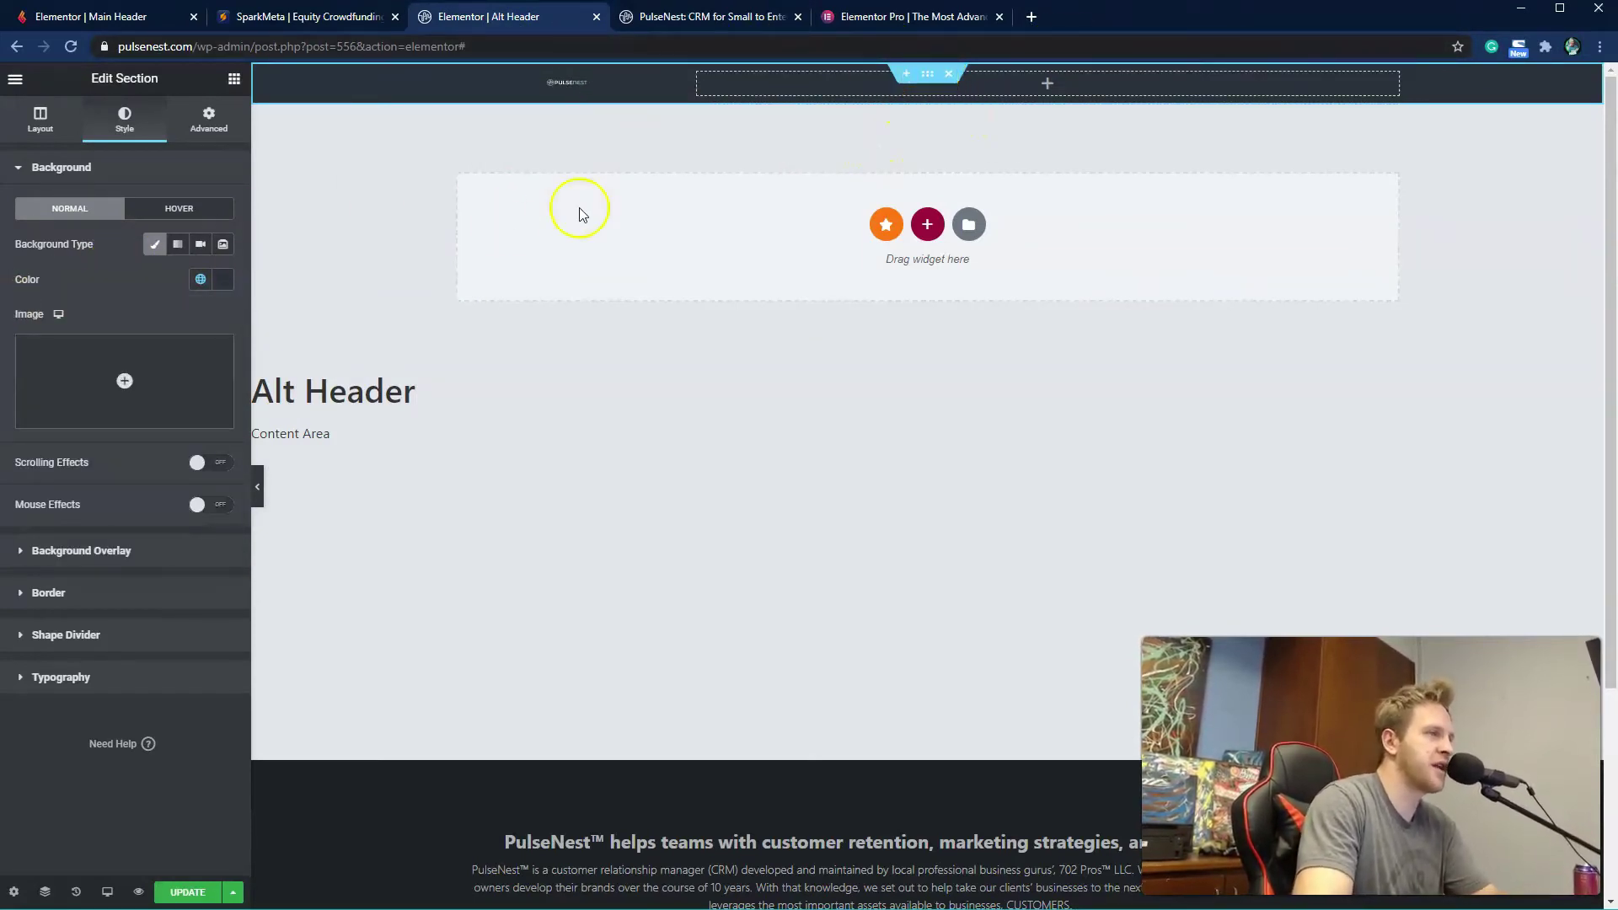
{"action": "left_click", "coordinate": [930, 76]}
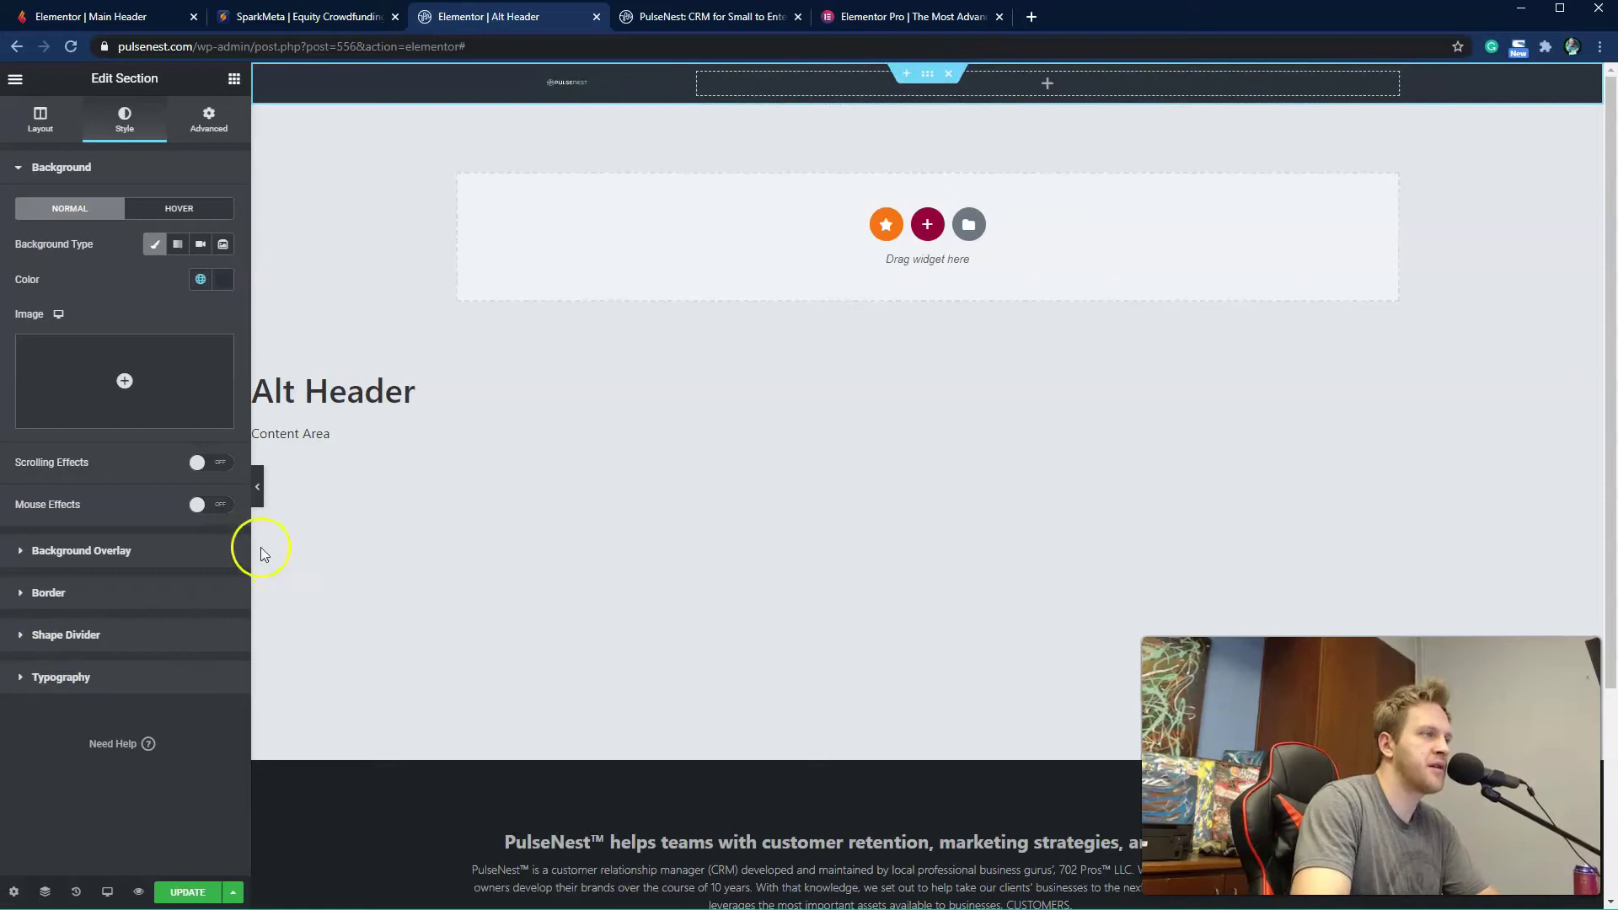
Step: Set the header site logo's image width to 200 px in its style settings
{"action": "left_click", "coordinate": [566, 81]}
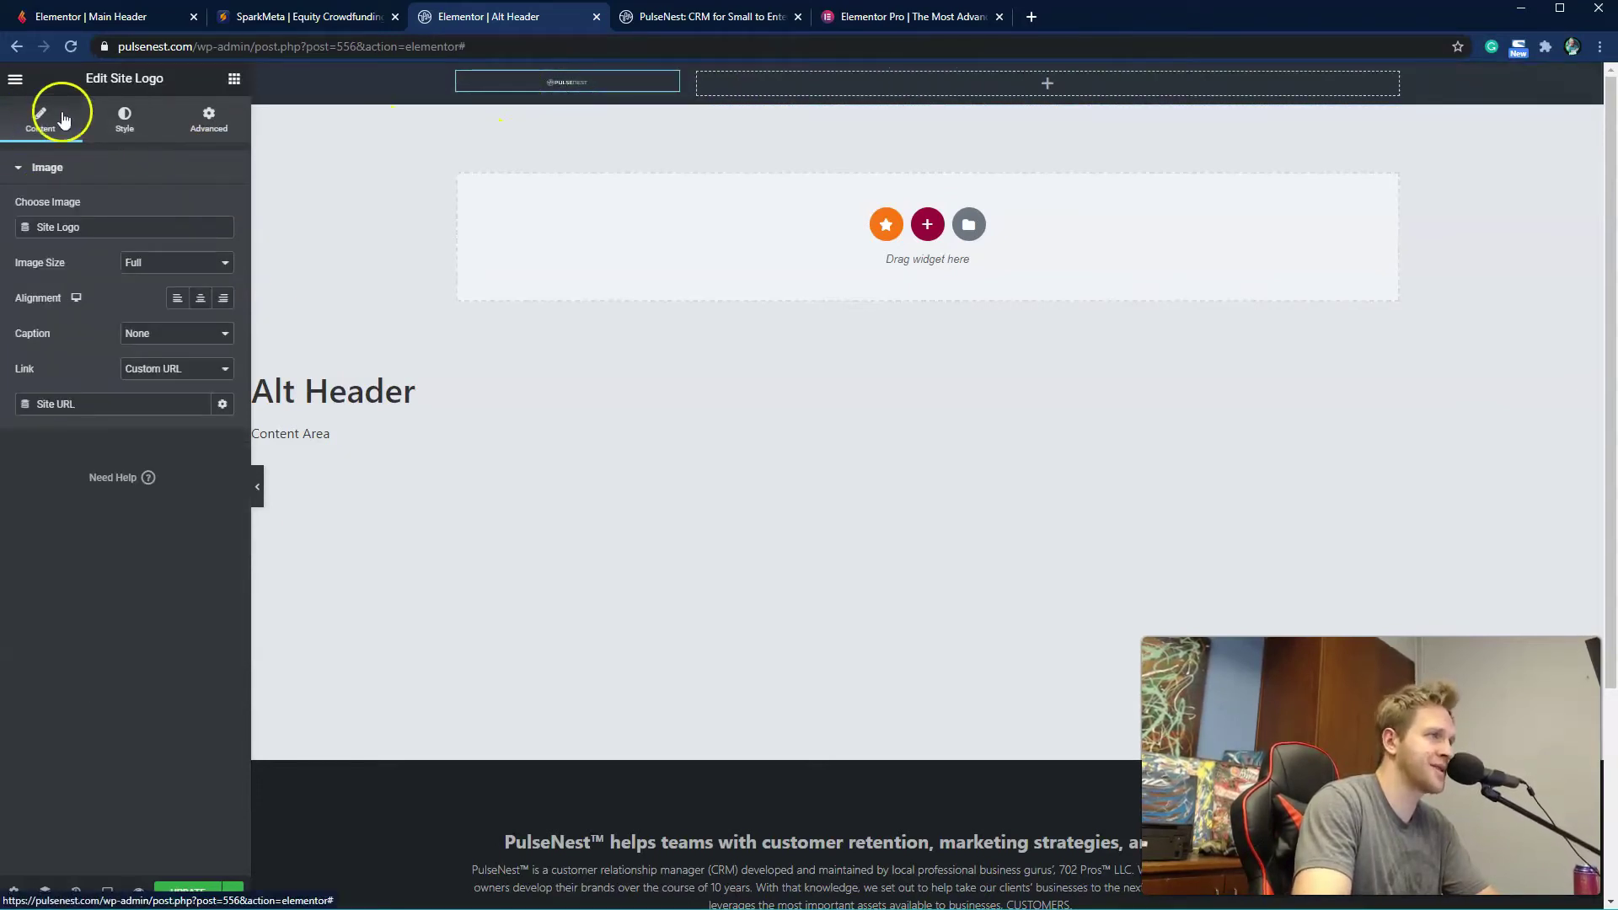
{"action": "left_click", "coordinate": [124, 122]}
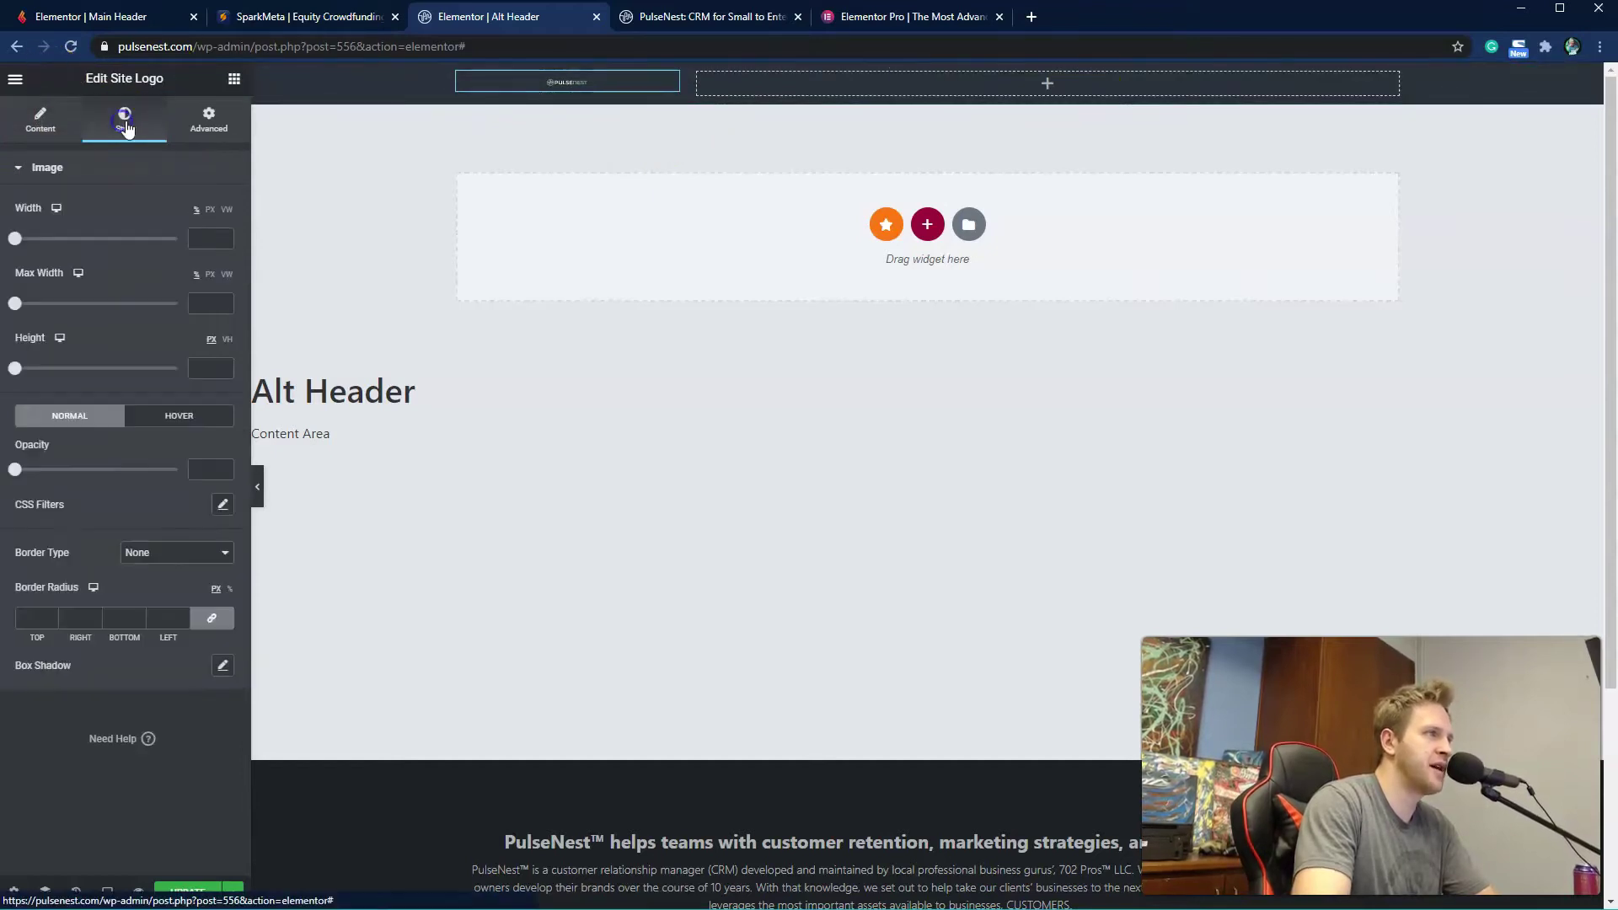
{"action": "left_click", "coordinate": [211, 210]}
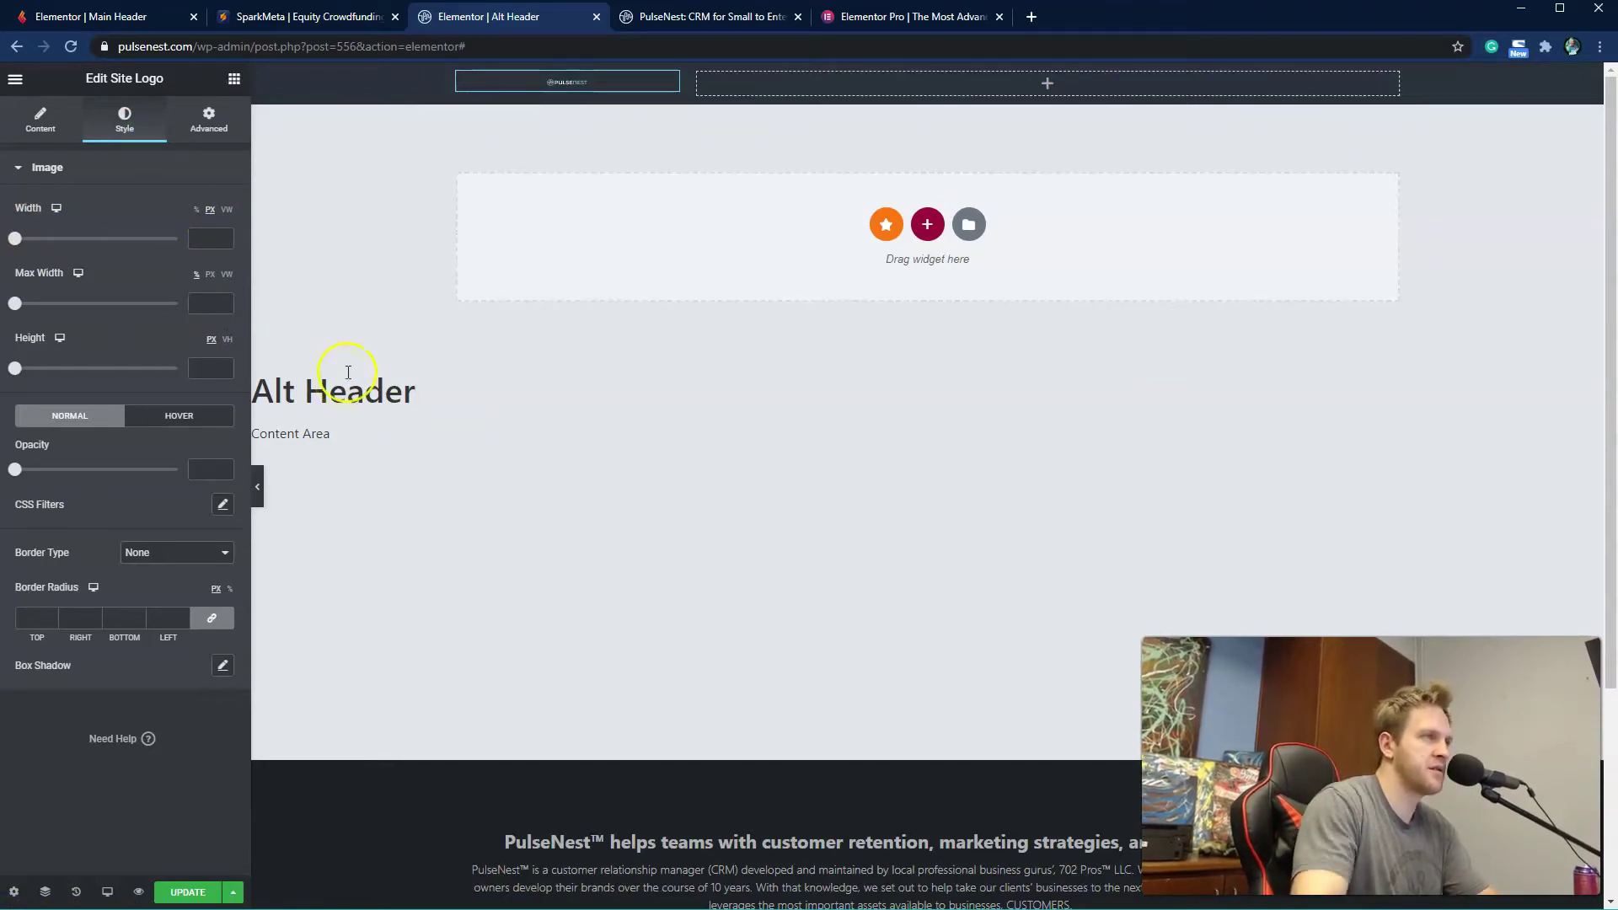
{"action": "left_click", "coordinate": [200, 238]}
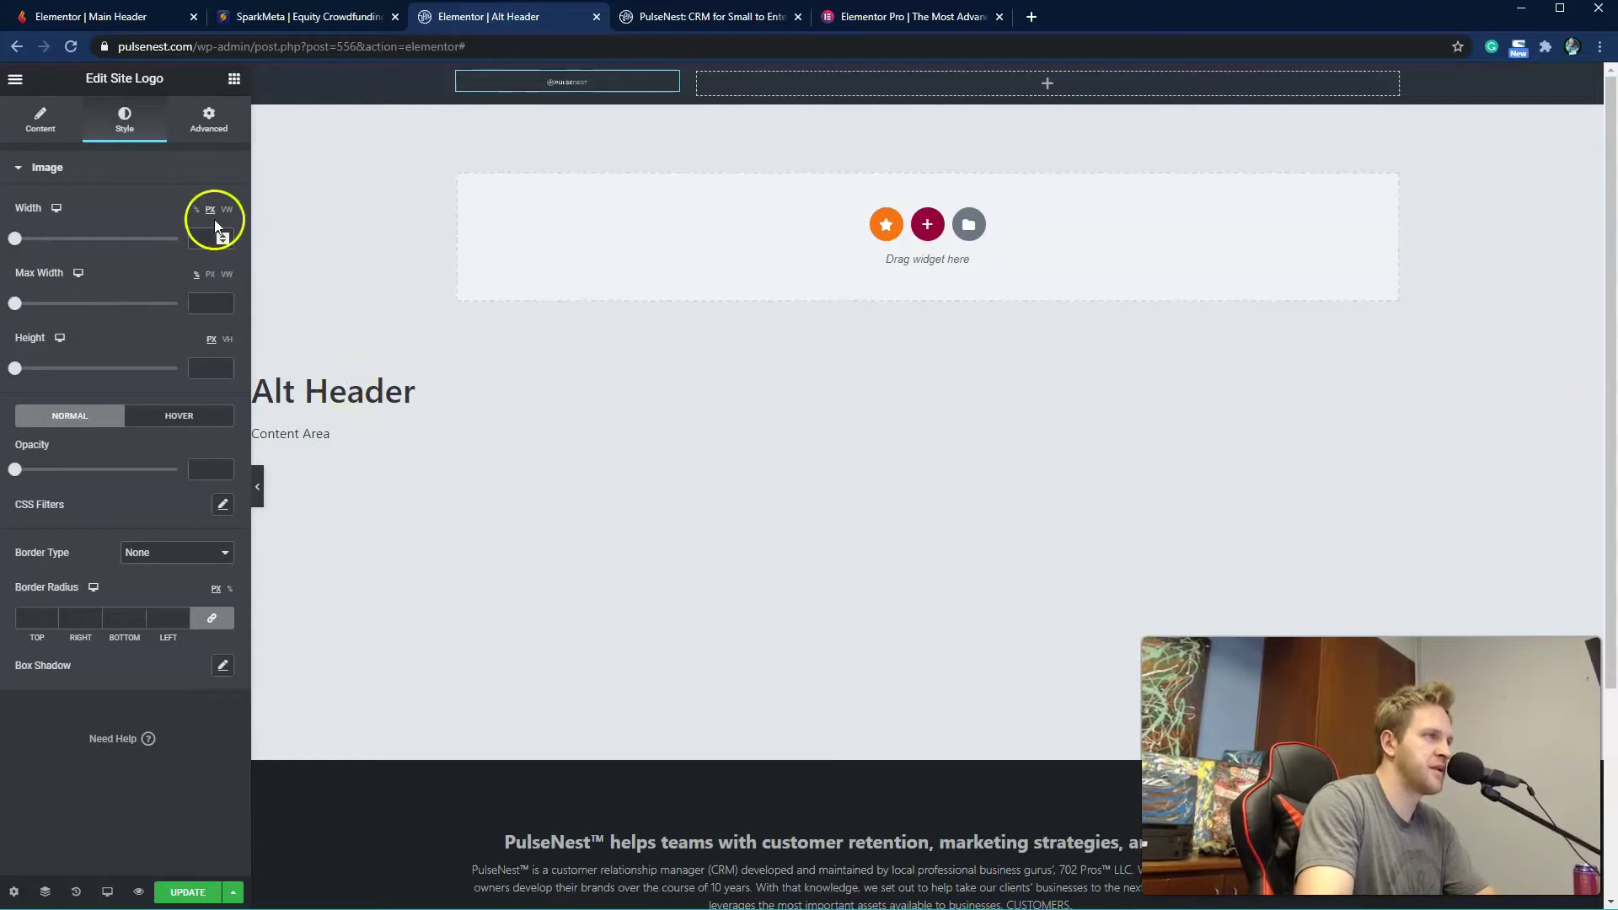
{"action": "left_click", "coordinate": [197, 211]}
{"action": "left_click", "coordinate": [38, 126]}
{"action": "left_click", "coordinate": [578, 81]}
{"action": "left_click", "coordinate": [46, 118]}
{"action": "left_click", "coordinate": [129, 123]}
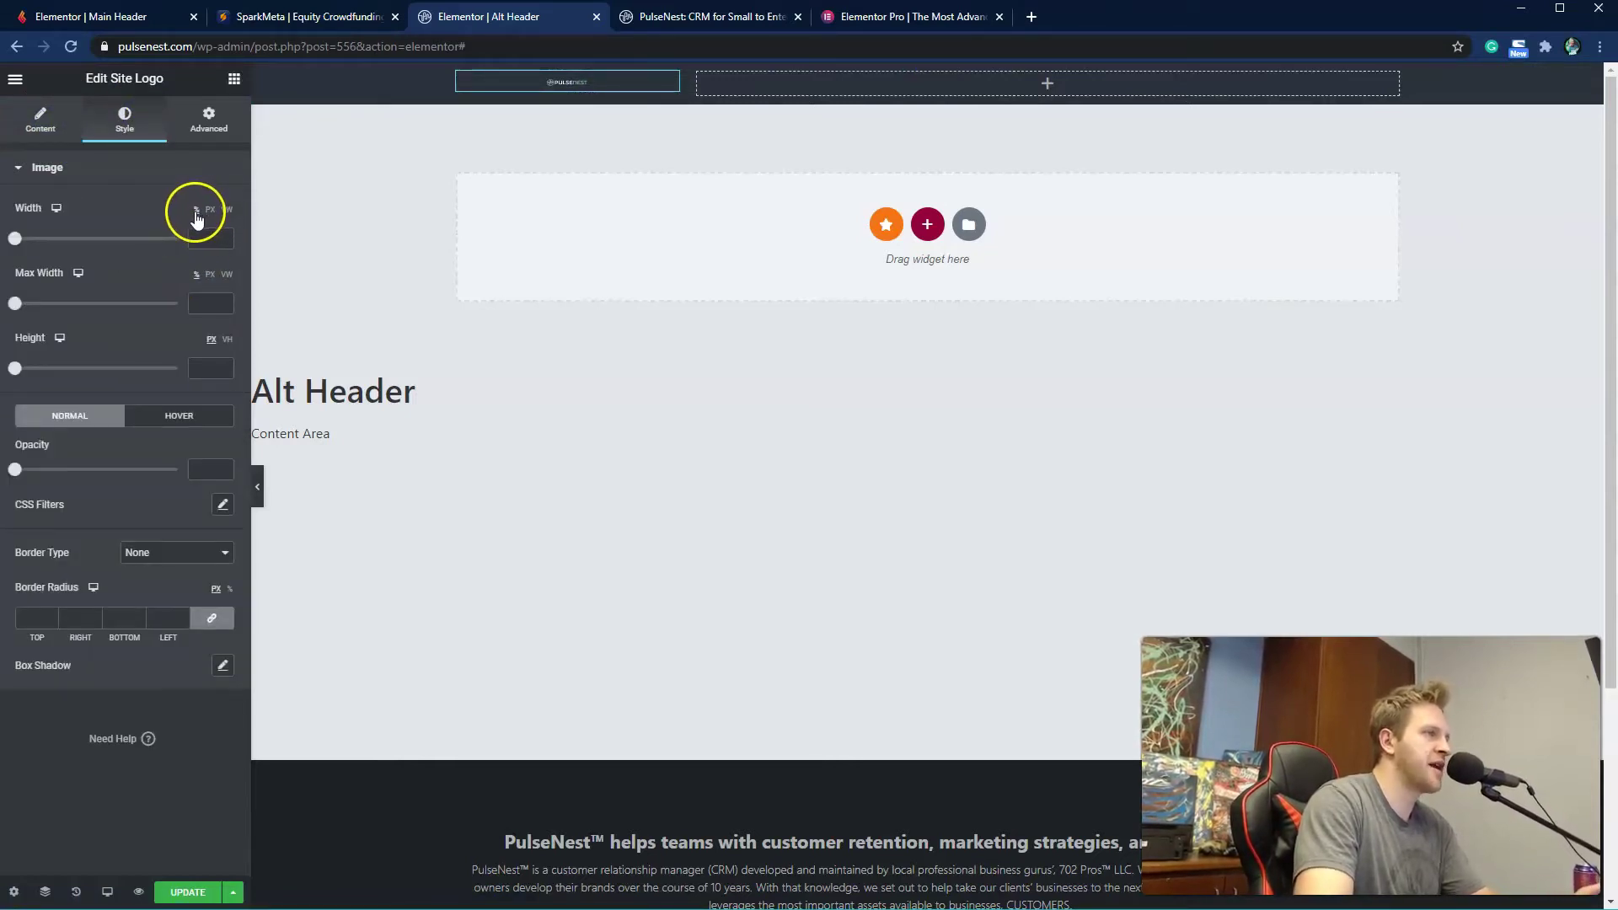
{"action": "left_click", "coordinate": [211, 210]}
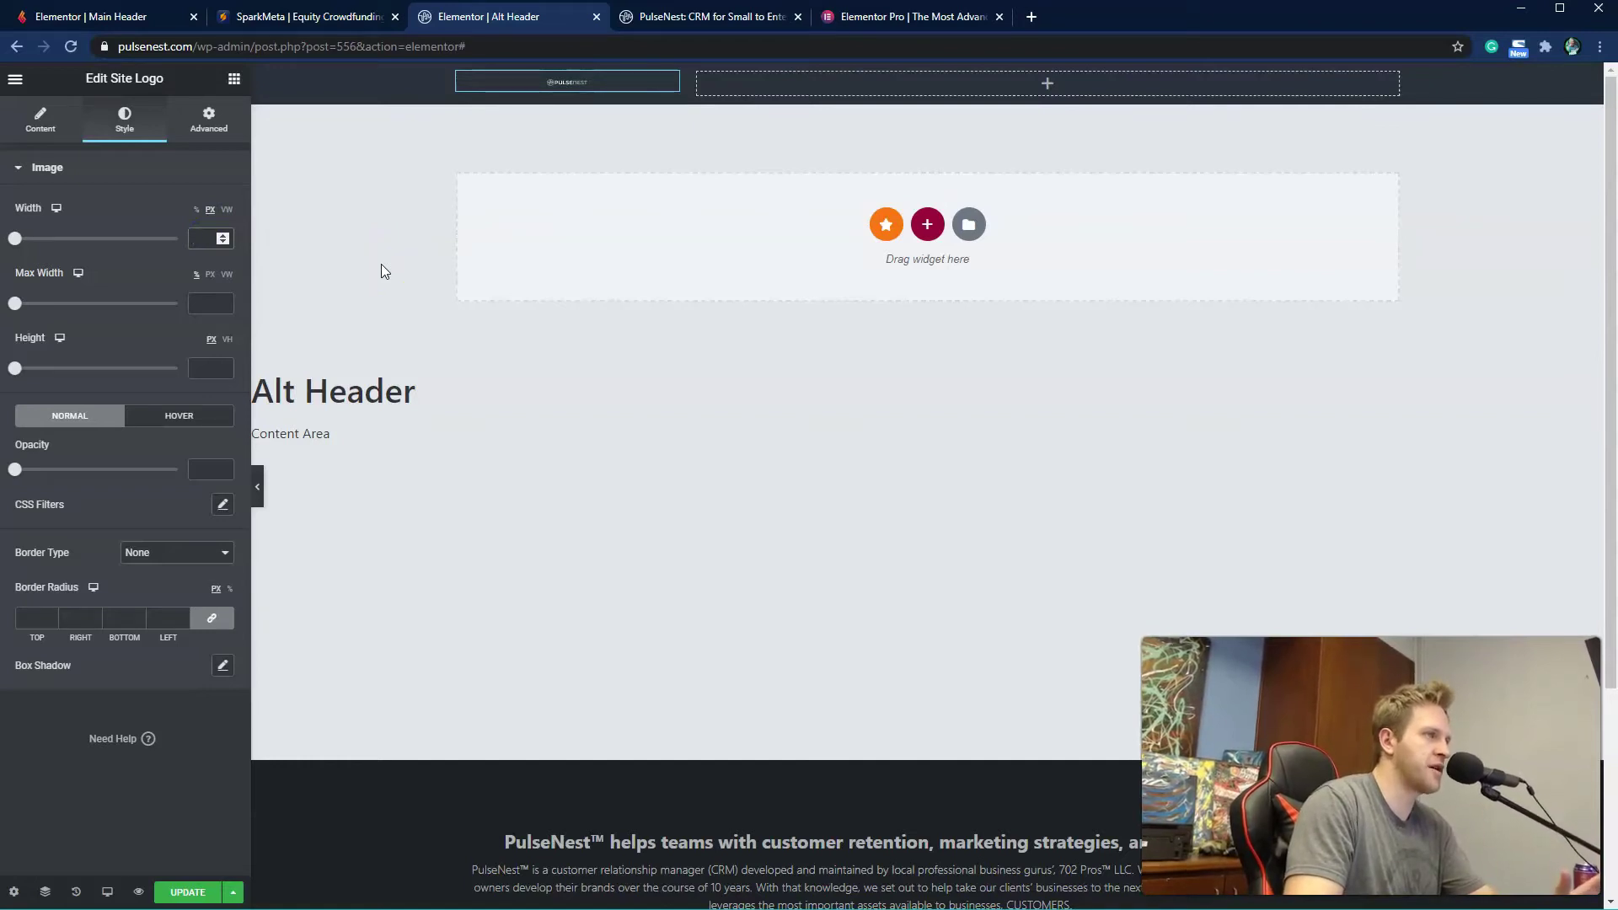
{"action": "type", "text": "200"}
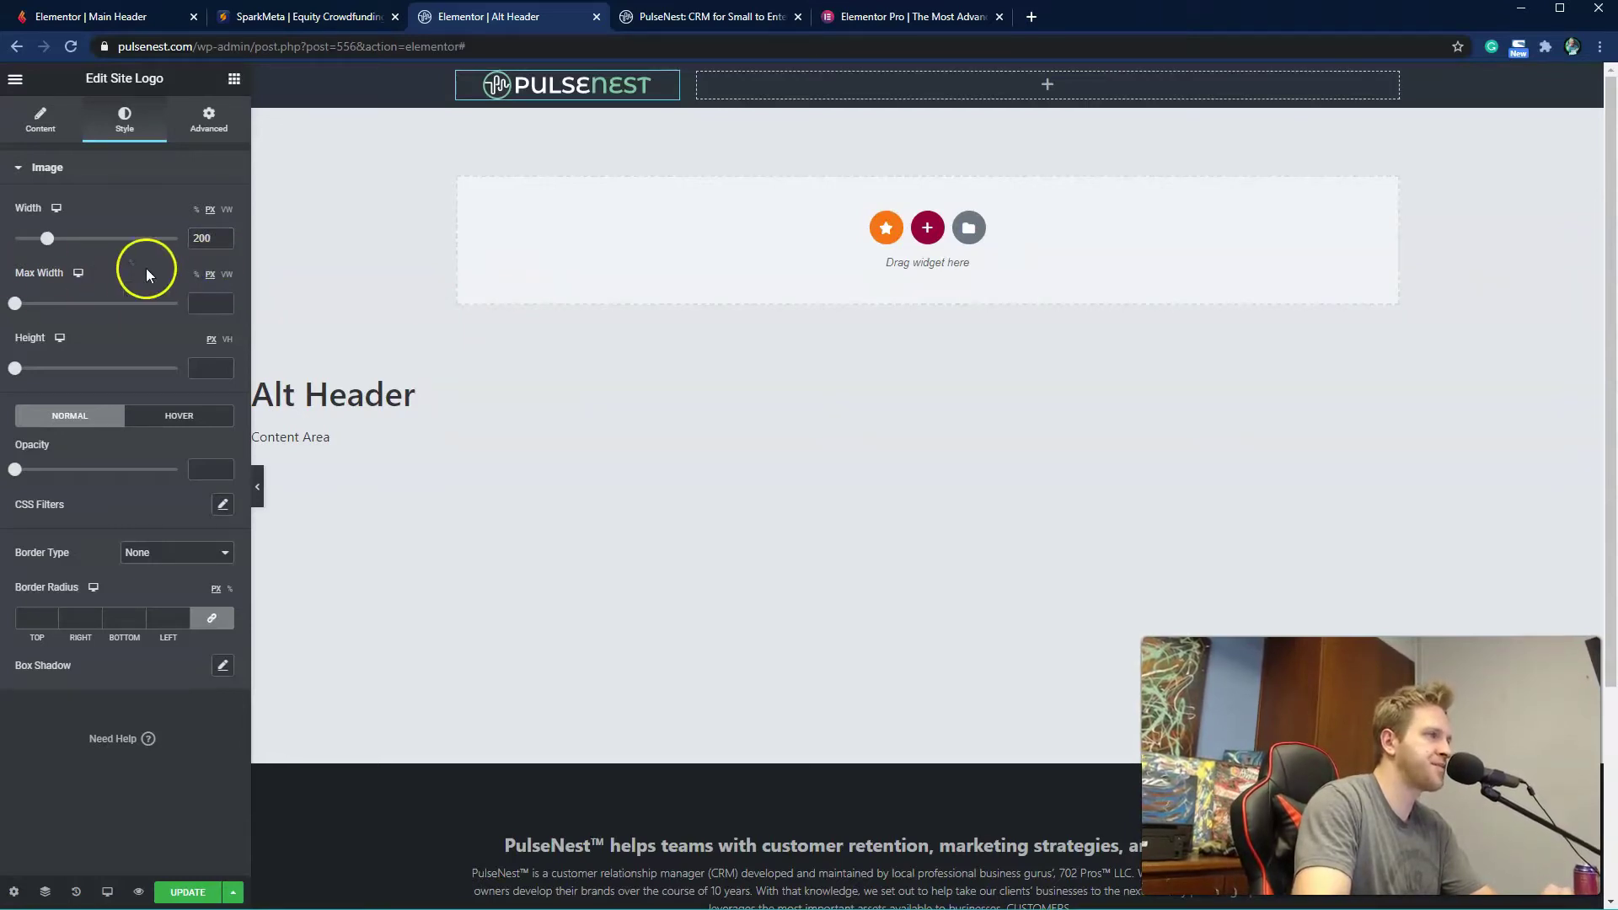
Step: Set the site logo's max width to 200 px and slightly narrow the column that holds it
{"action": "left_click", "coordinate": [203, 299]}
{"action": "type", "text": "200"}
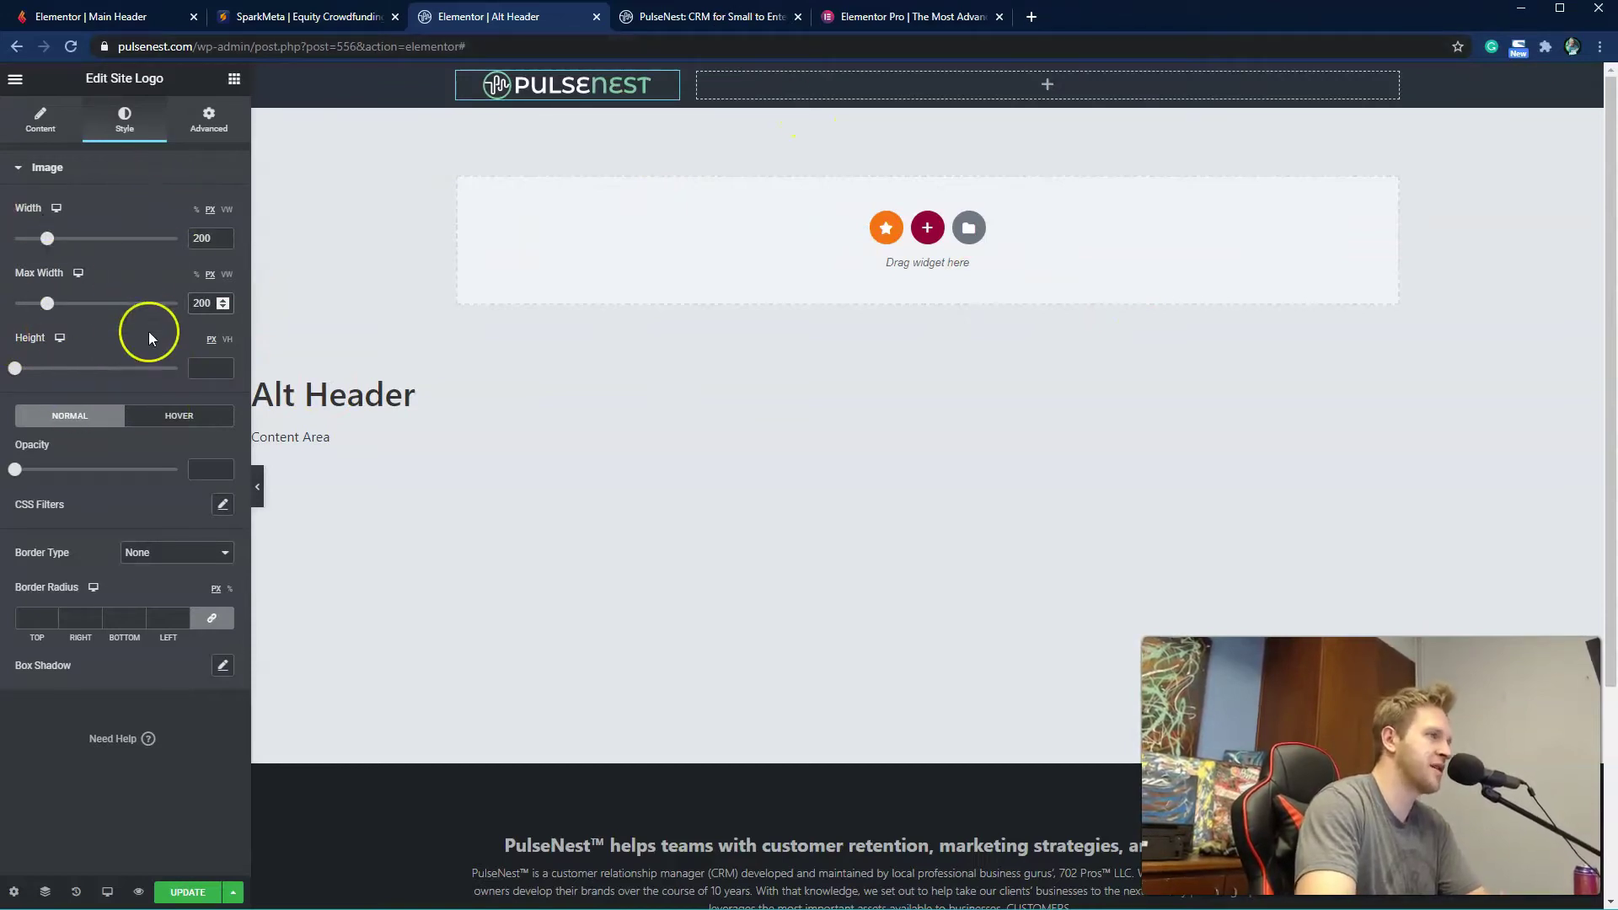
{"action": "left_click", "coordinate": [466, 312]}
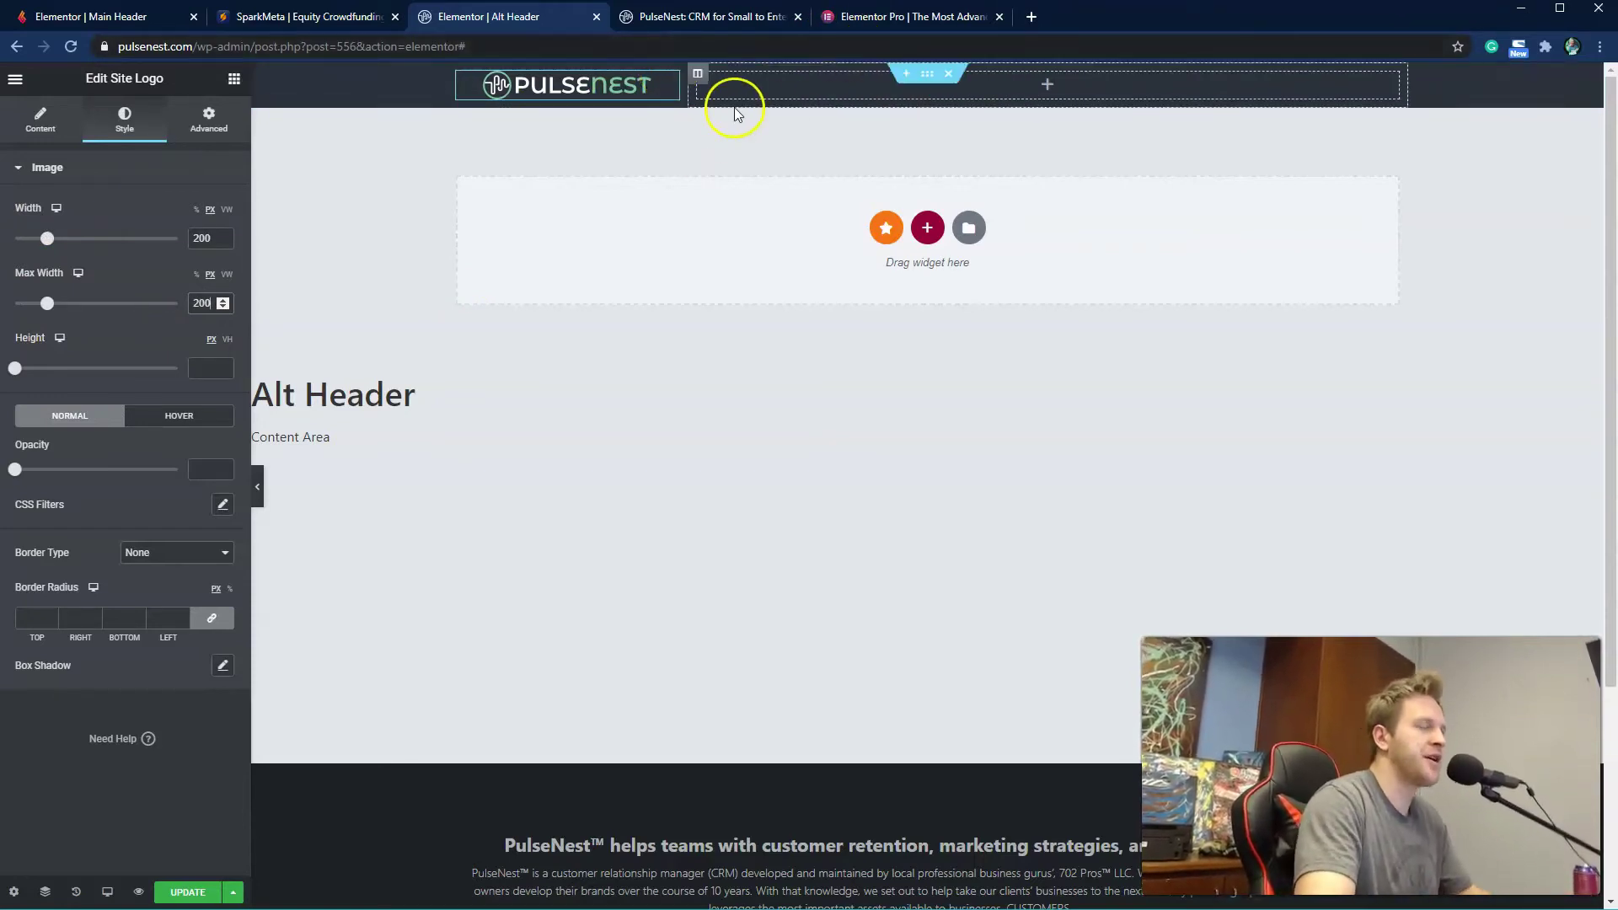
{"action": "left_click_drag", "start_coordinate": [687, 85], "coordinate": [676, 92]}
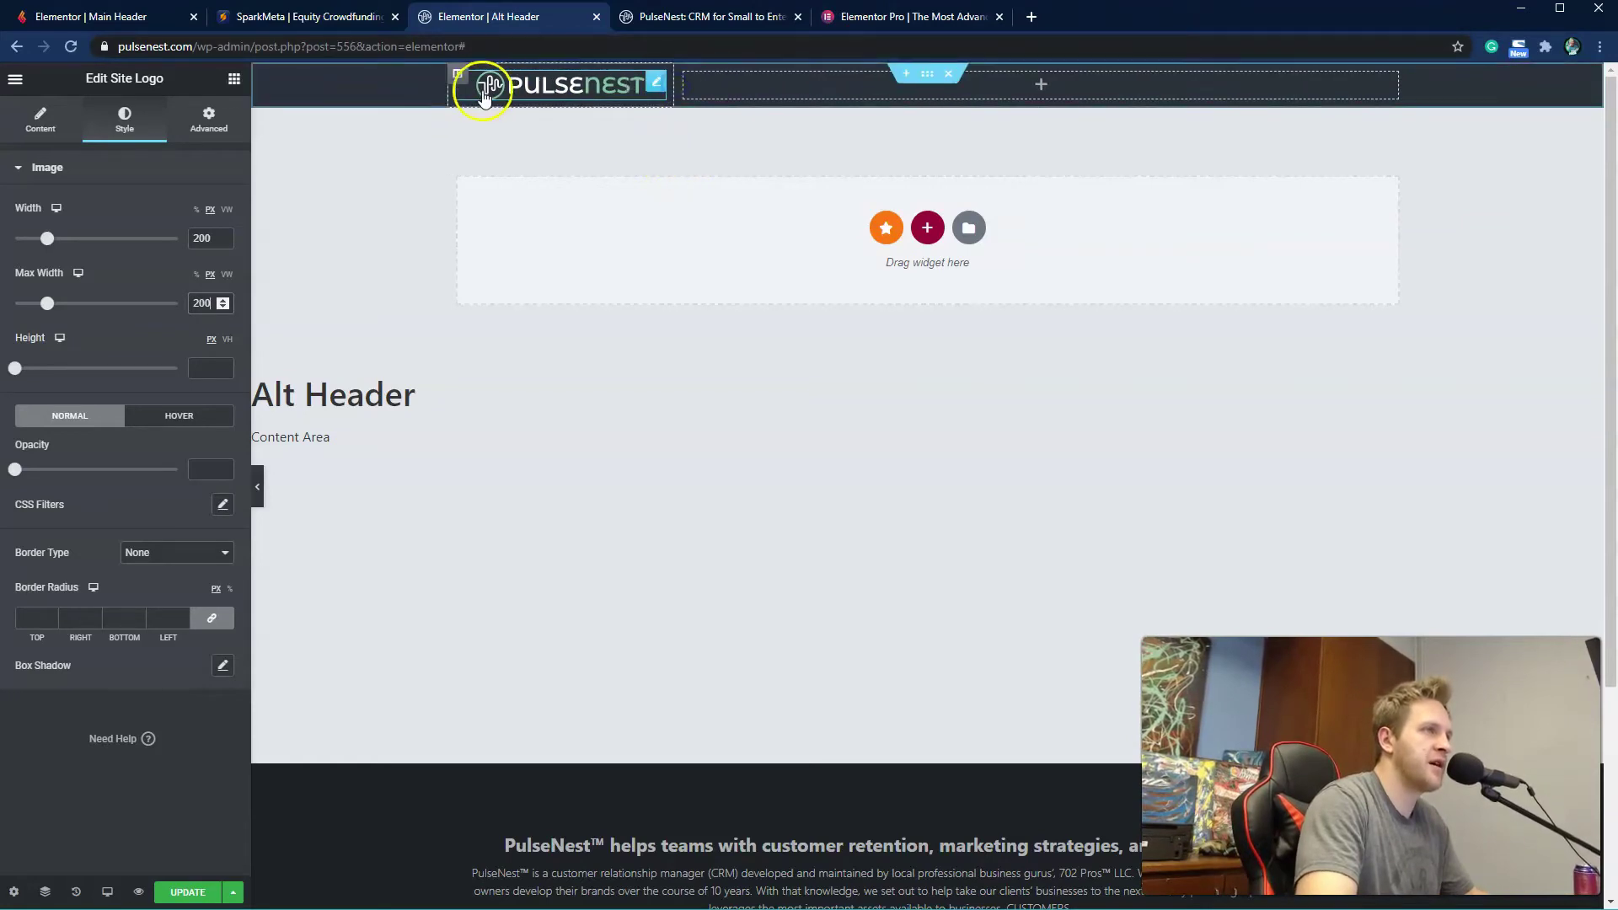
Step: Update the Alt Header template and check the new header on the reloaded live homepage
{"action": "left_click", "coordinate": [190, 893]}
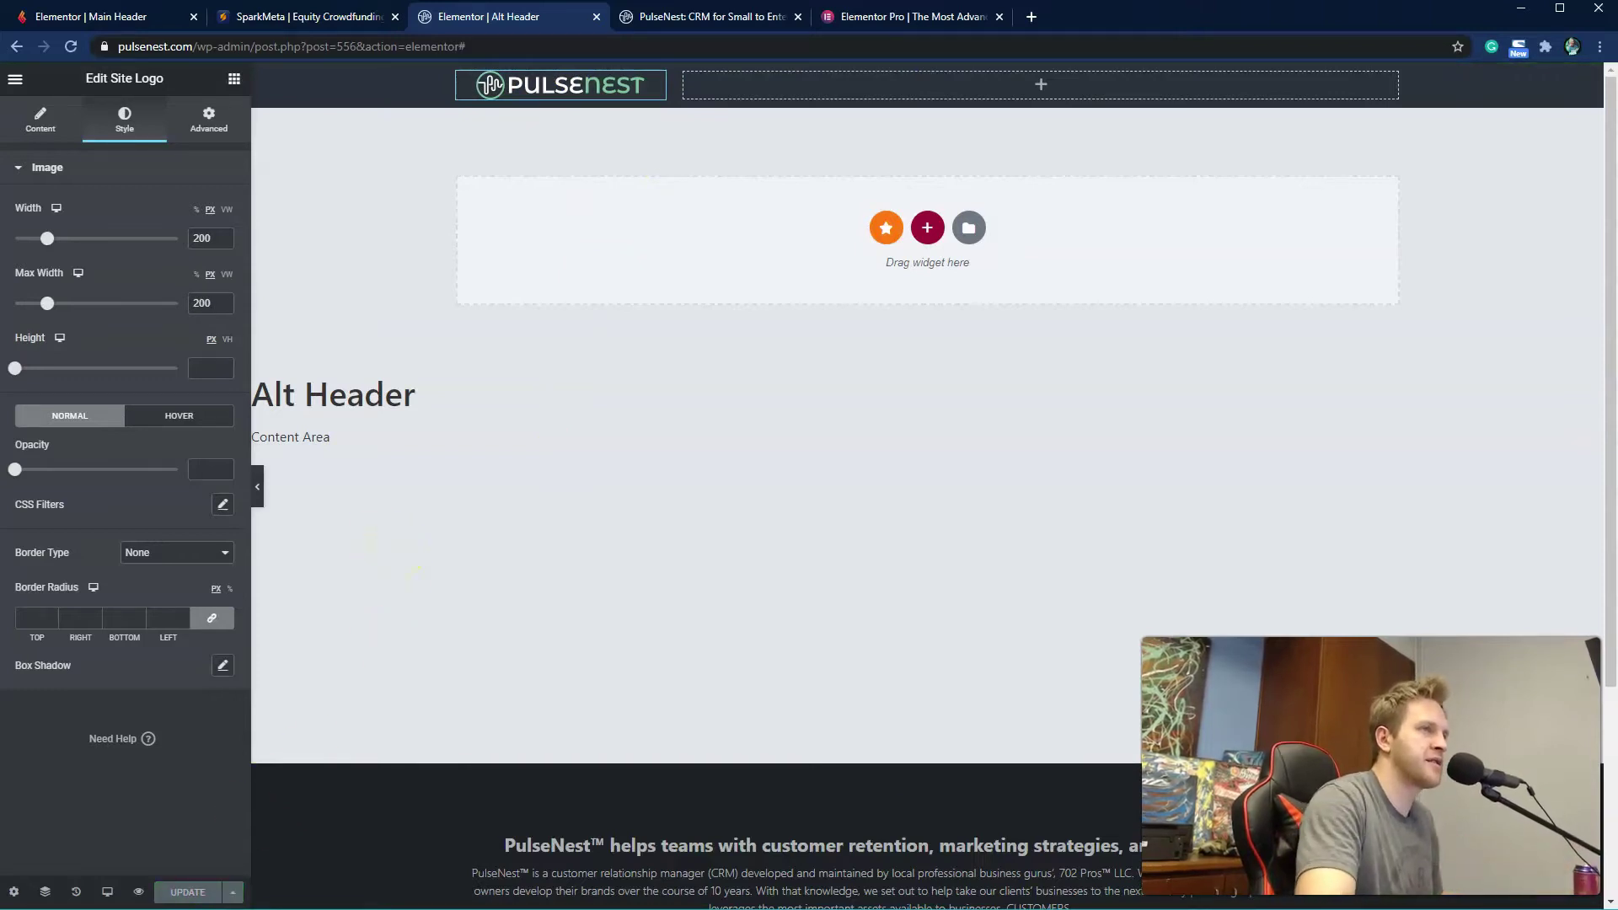
{"action": "left_click", "coordinate": [655, 16]}
{"action": "left_click", "coordinate": [70, 47]}
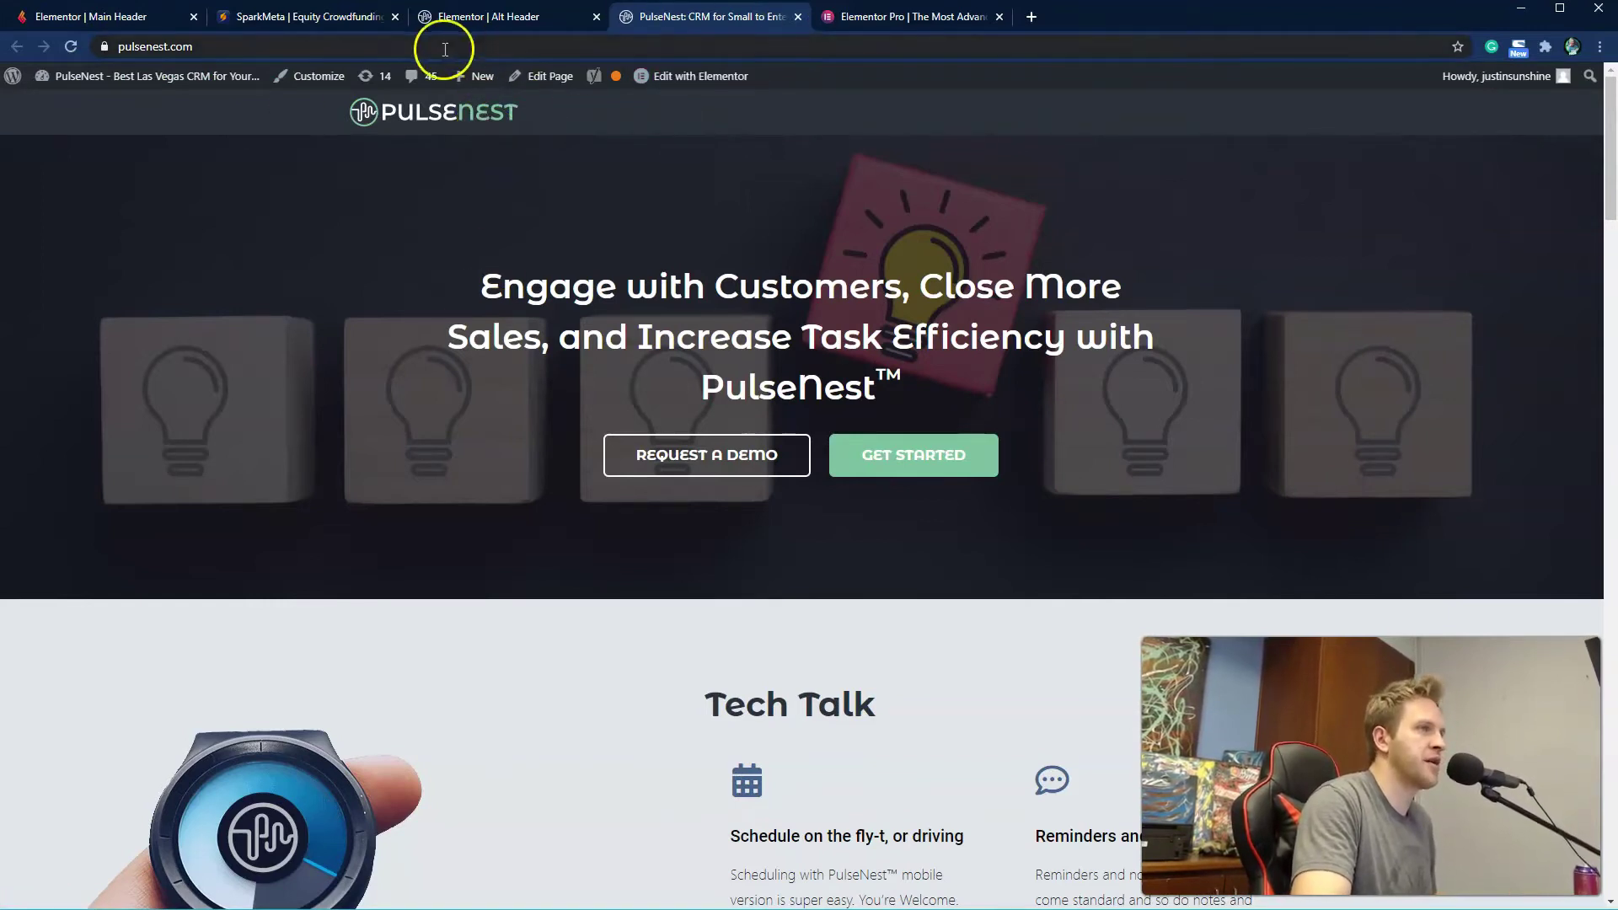
{"action": "left_click", "coordinate": [511, 16]}
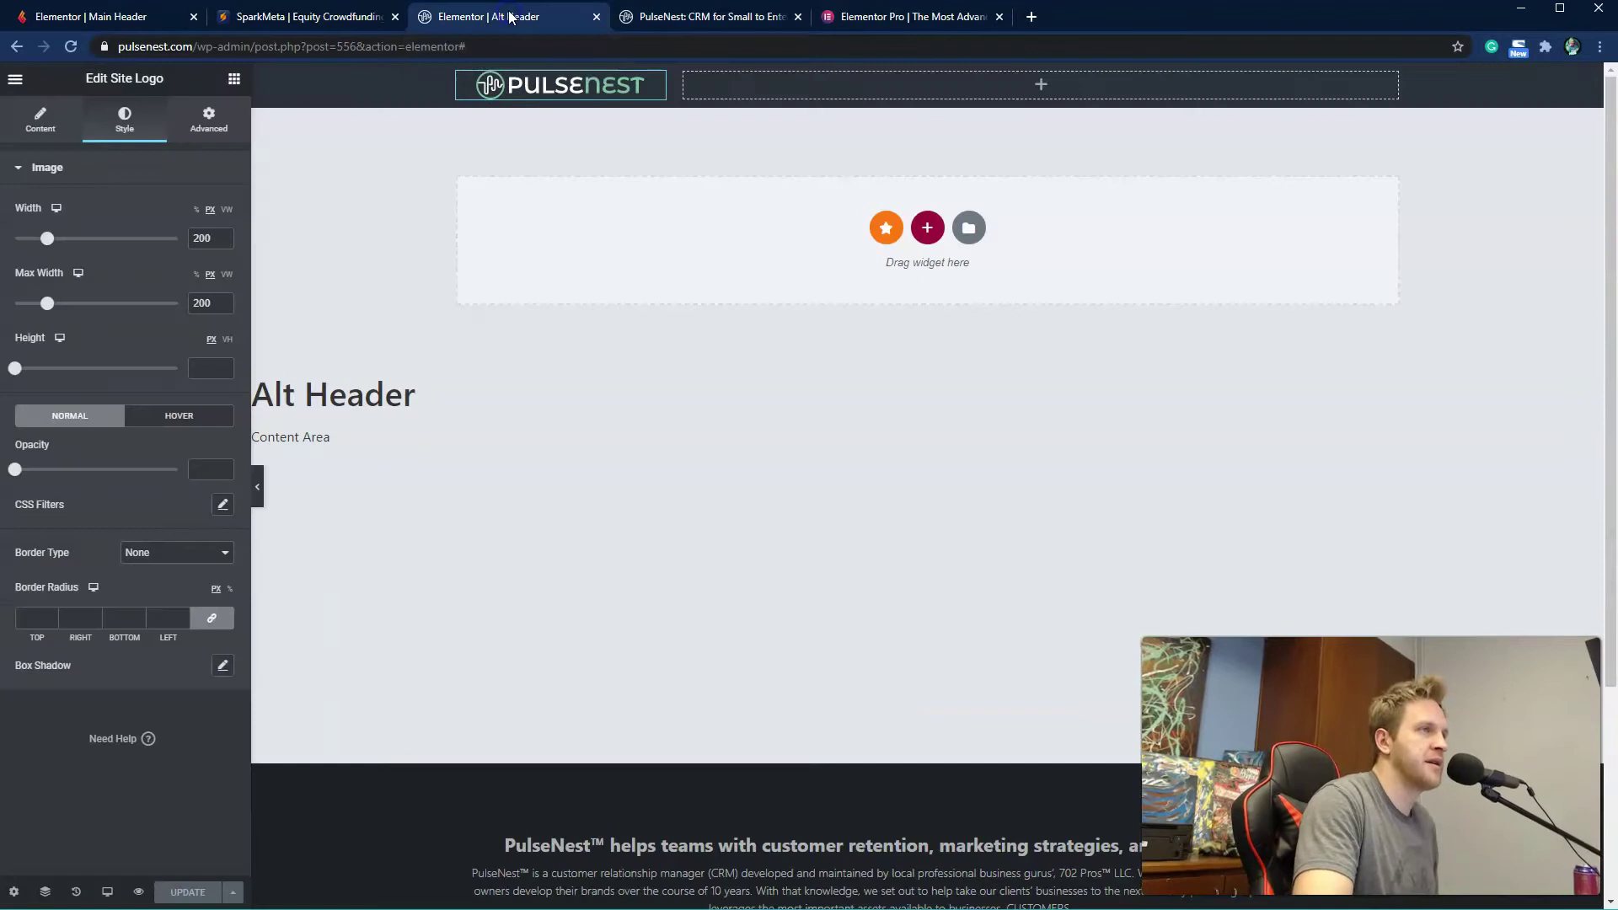
Step: Add a Nav Menu widget to the empty column beside the logo and update the template
{"action": "left_click", "coordinate": [823, 86]}
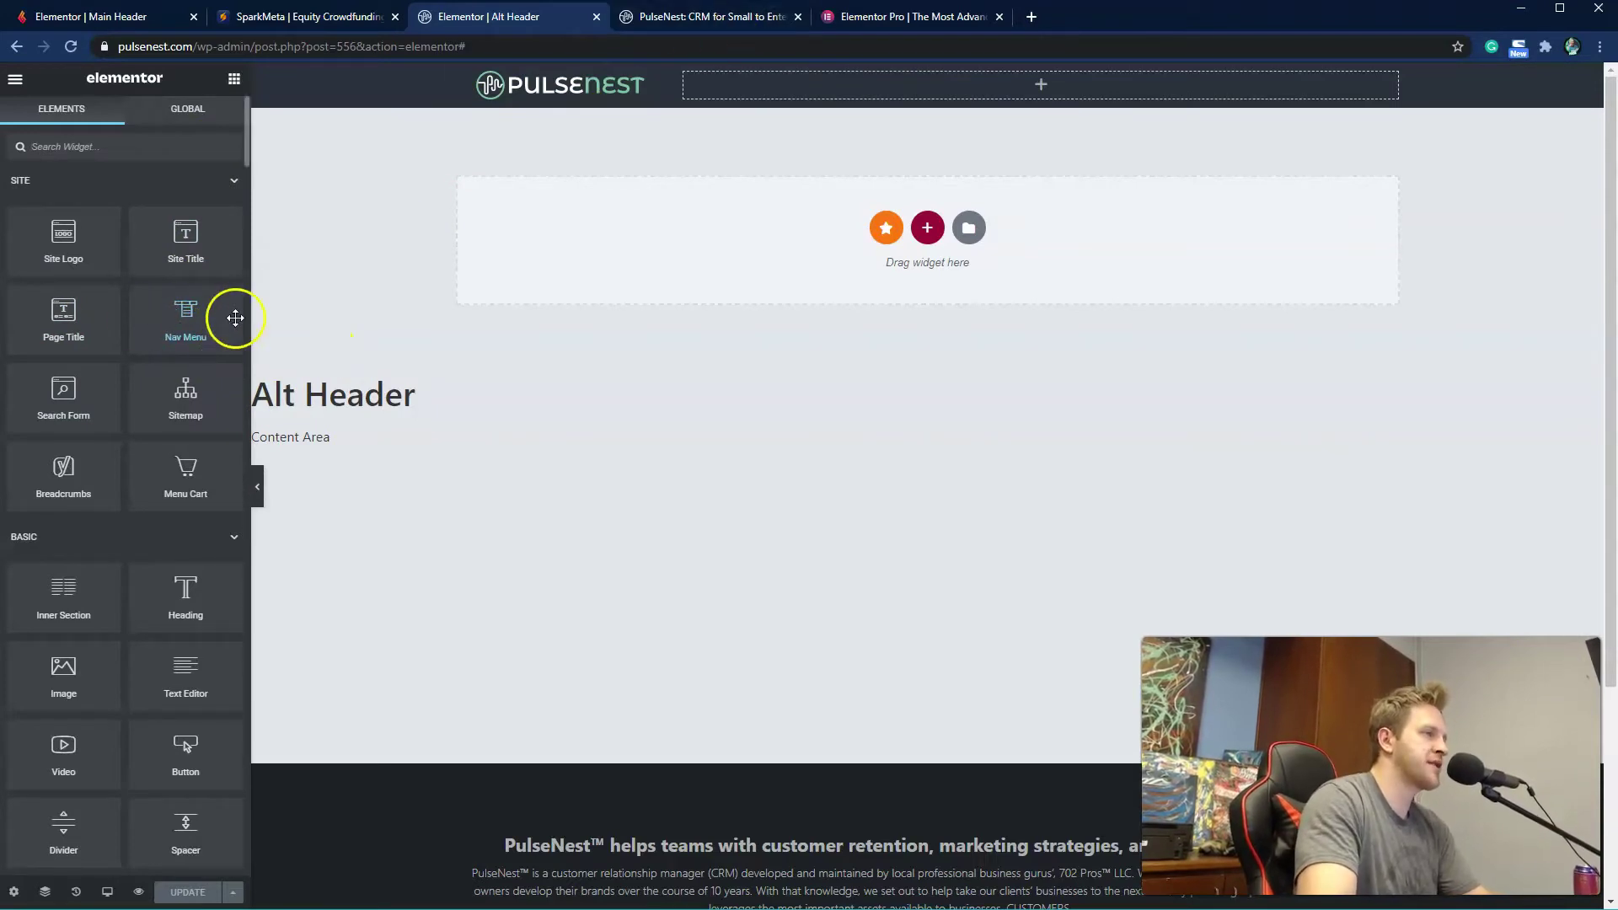
{"action": "left_click_drag", "start_coordinate": [183, 329], "coordinate": [861, 87]}
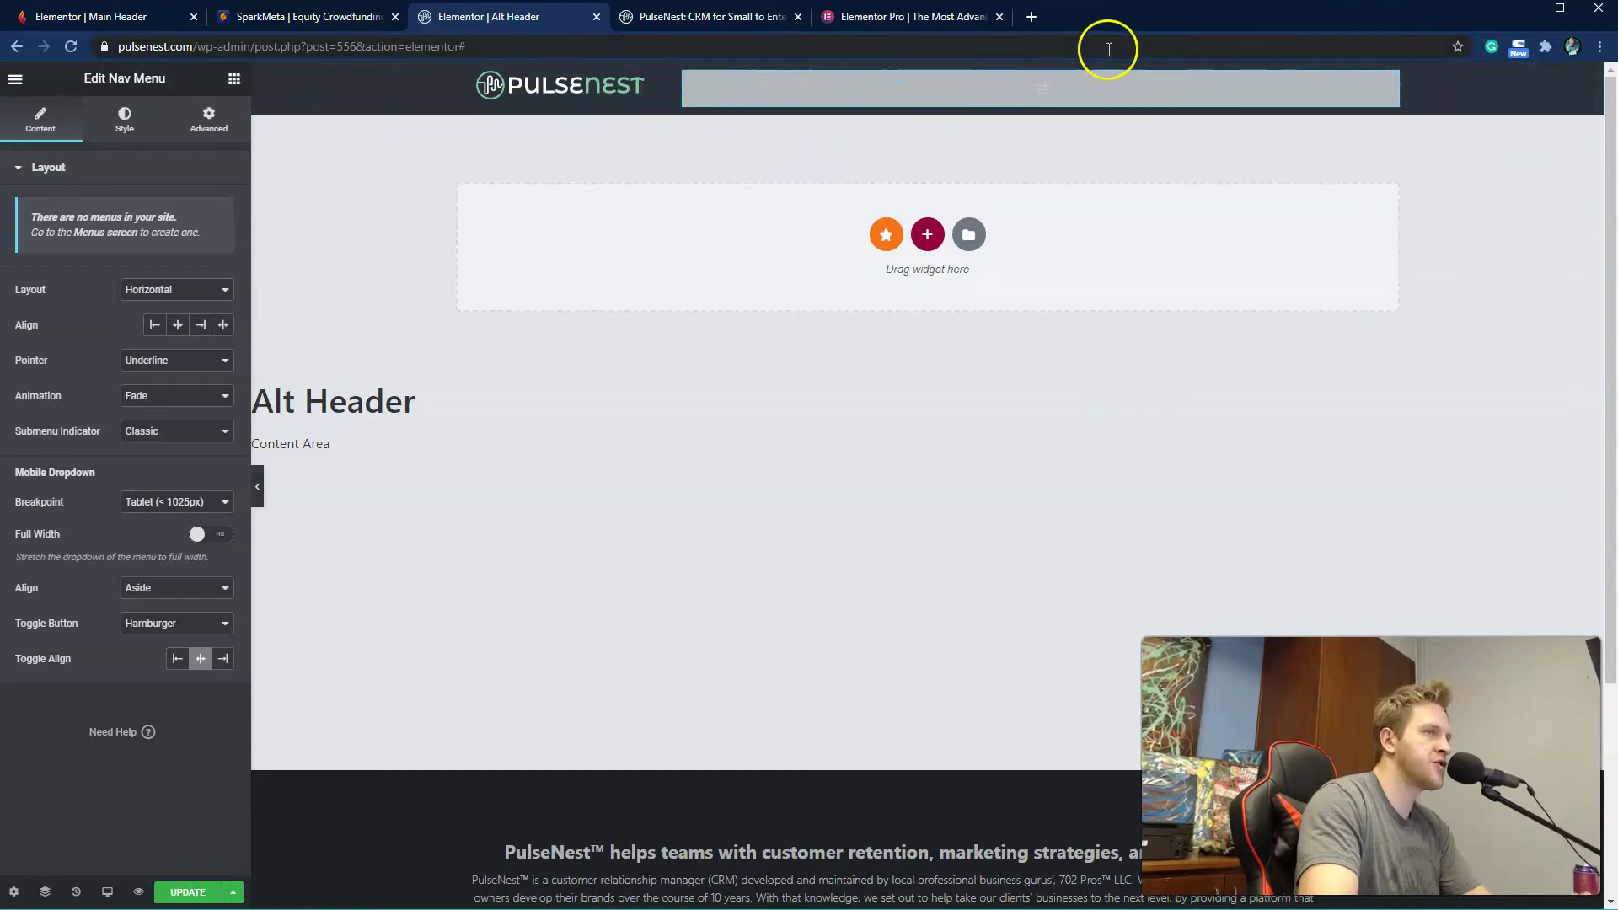
{"action": "left_click", "coordinate": [192, 892]}
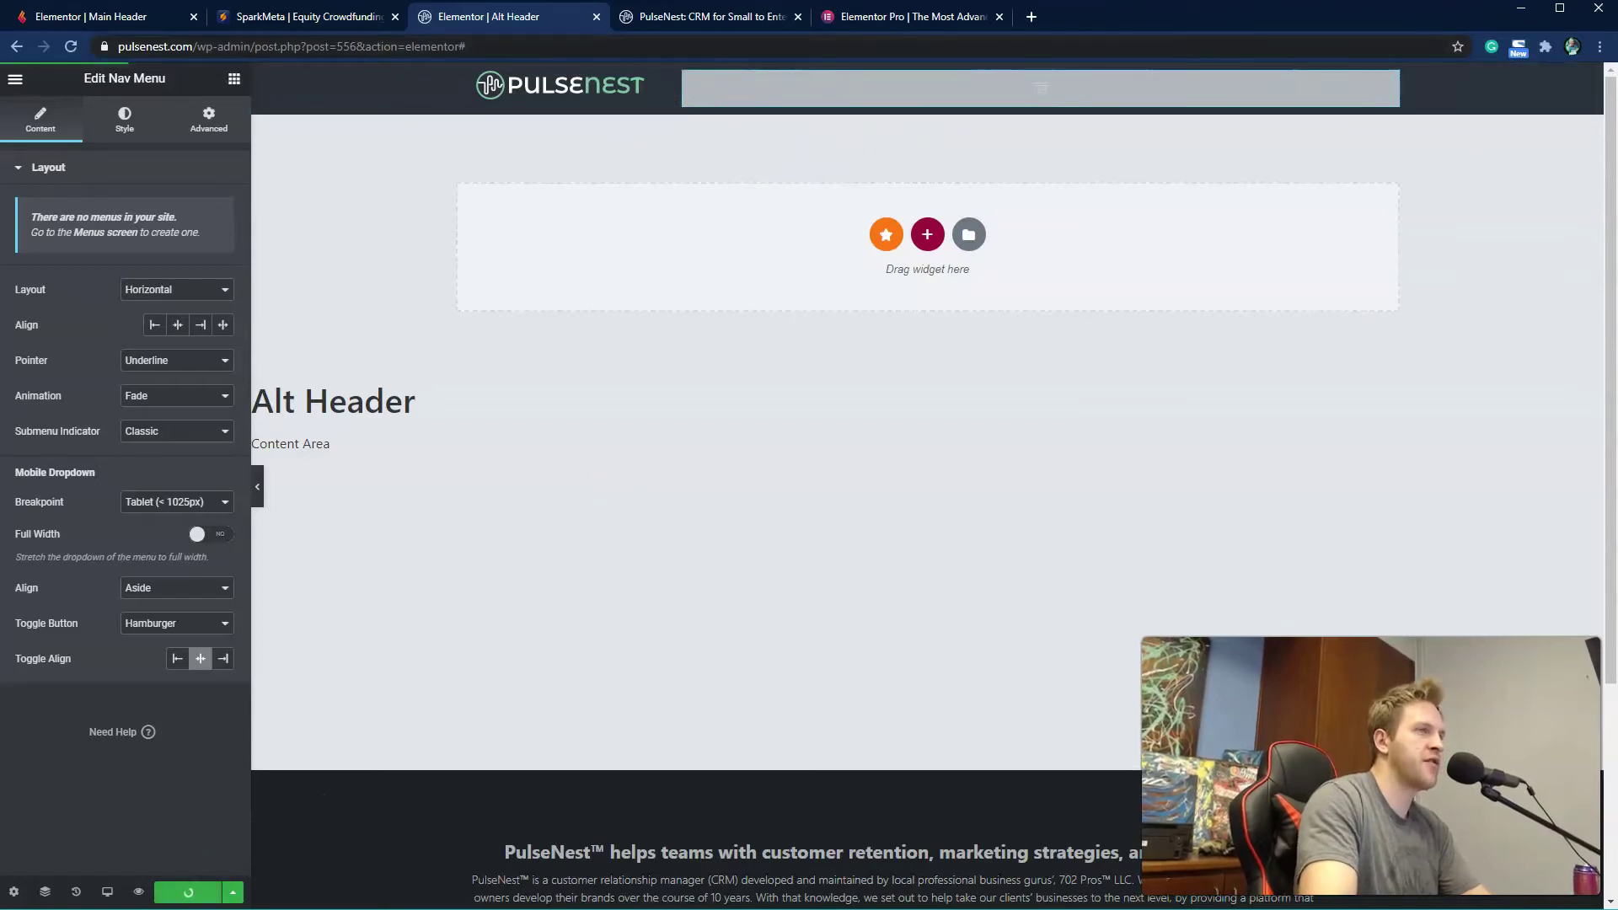
Step: Check the header on the reloaded live homepage and review the menu notice in the Nav Menu widget's layout settings
{"action": "left_click", "coordinate": [744, 19]}
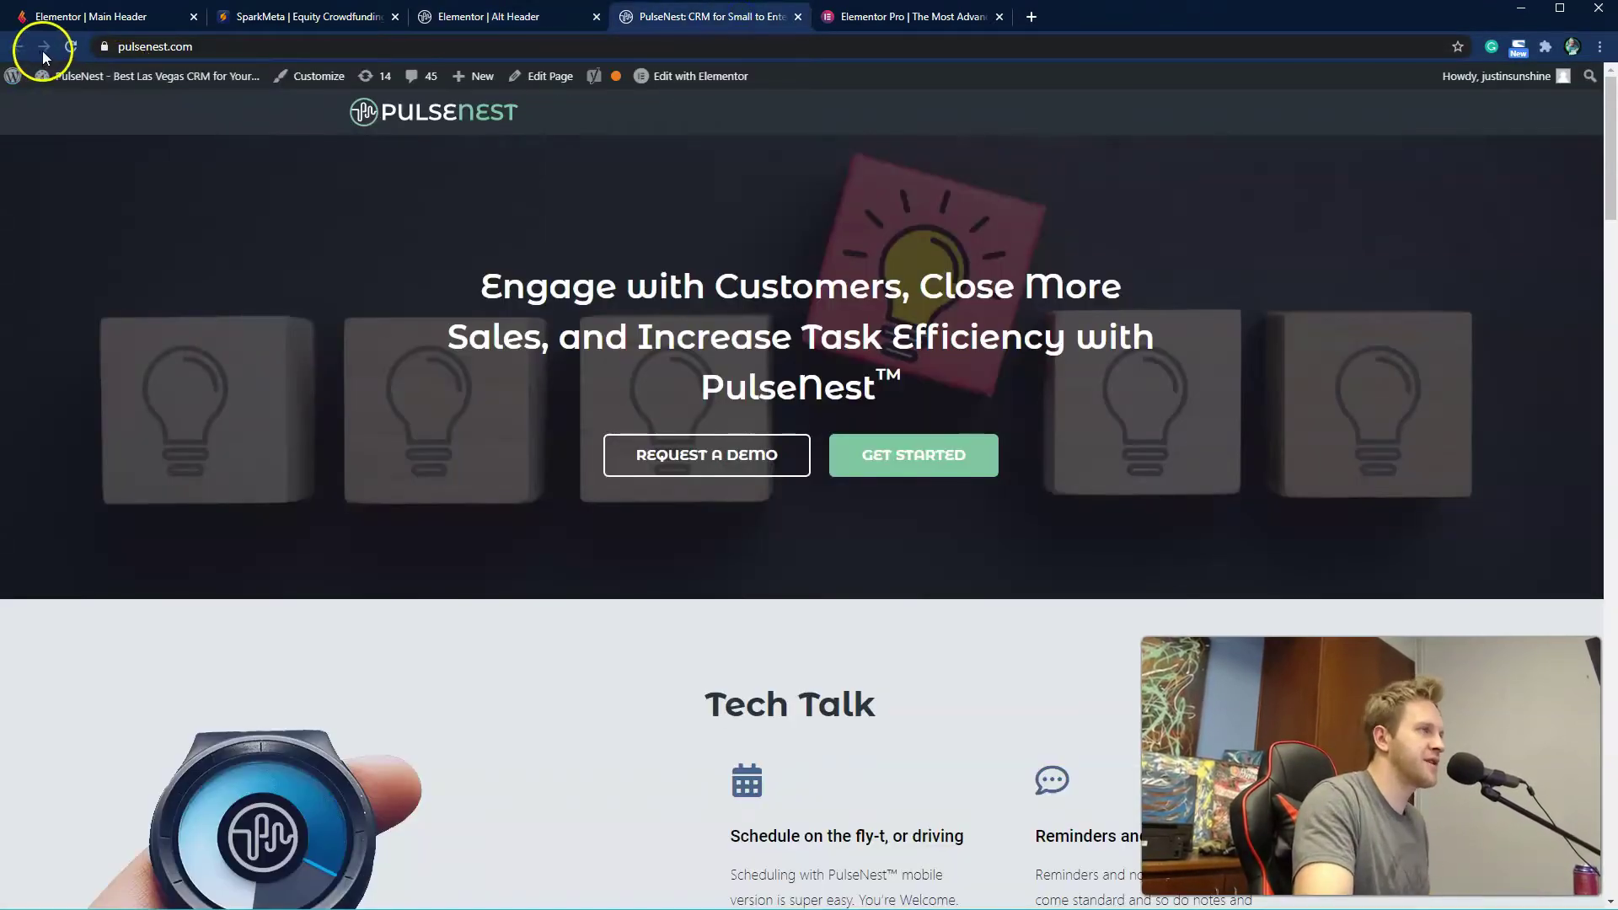
{"action": "left_click", "coordinate": [73, 48]}
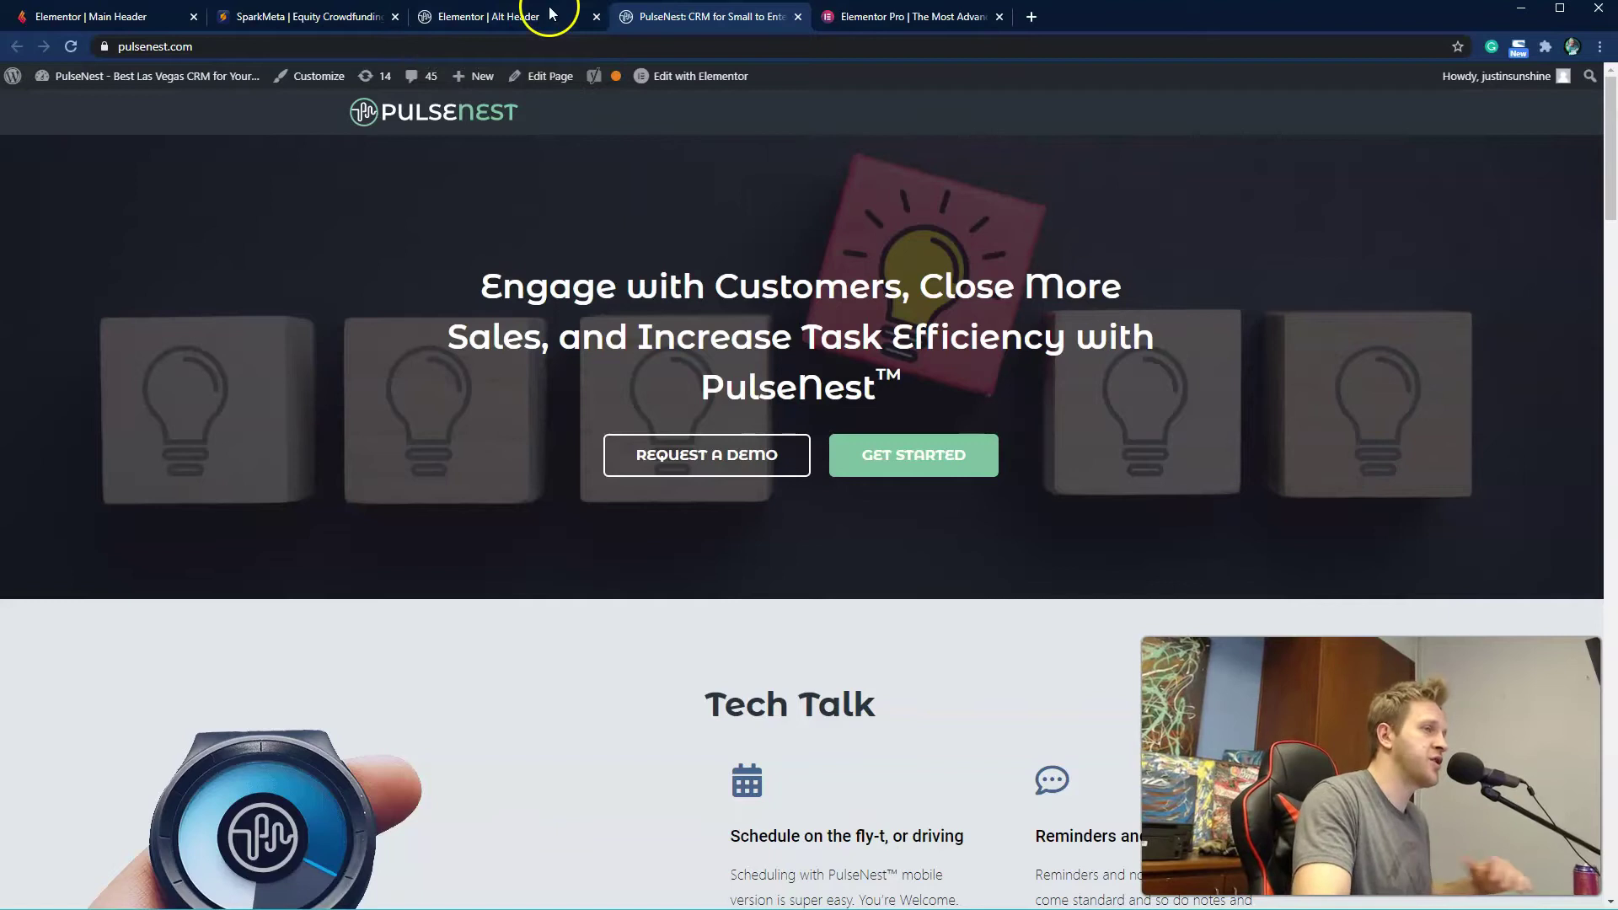
{"action": "left_click", "coordinate": [518, 16]}
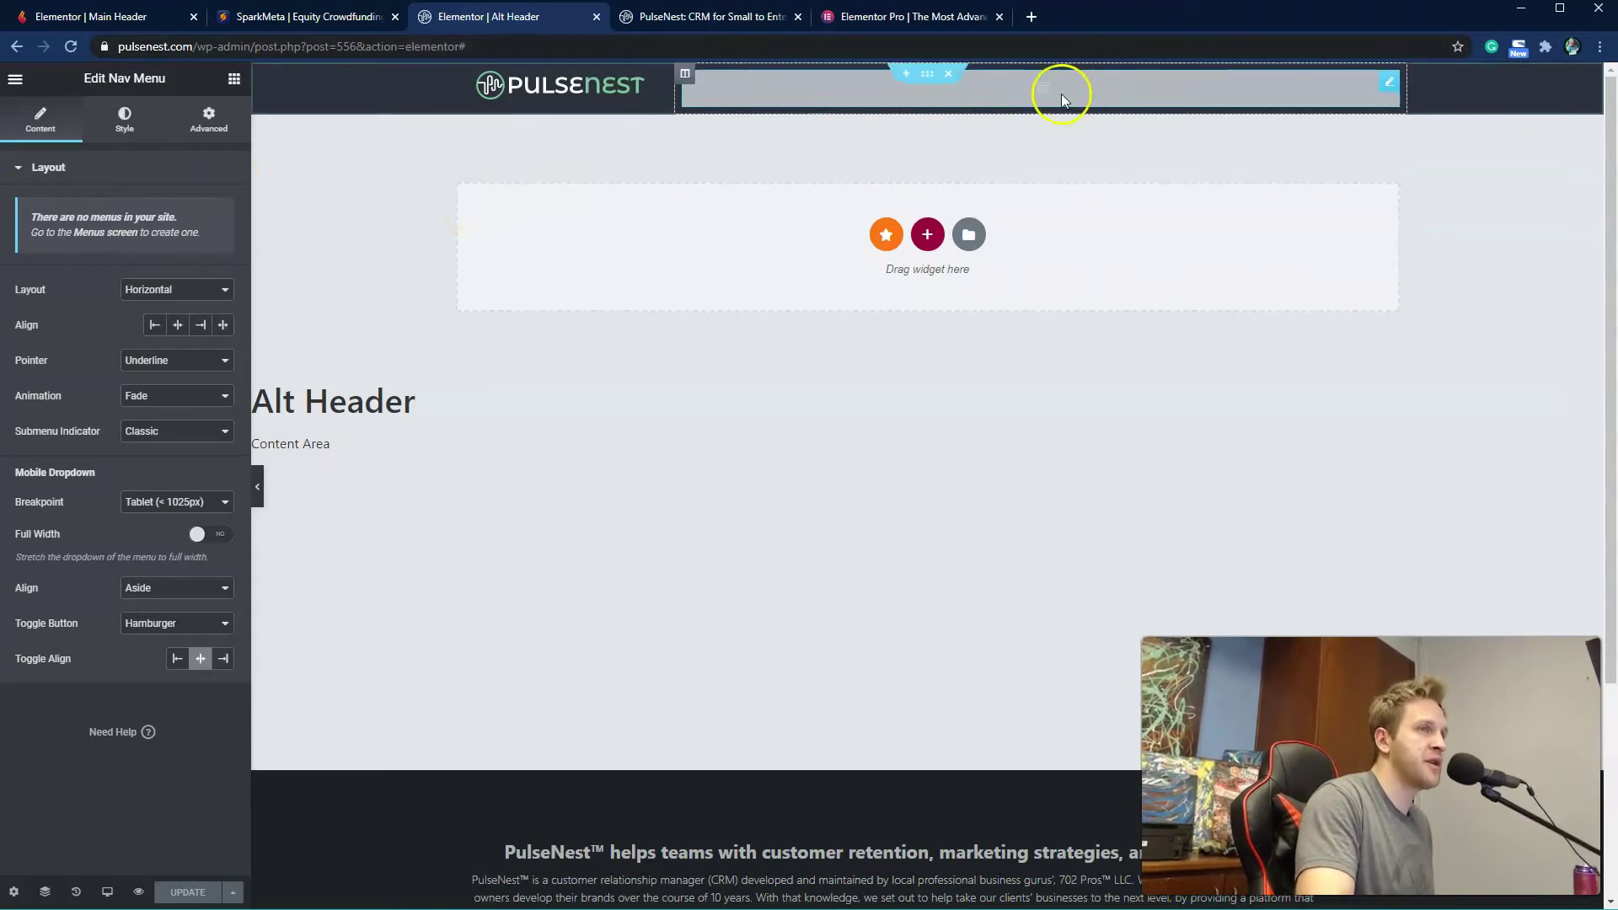
{"action": "right_click", "coordinate": [1130, 87]}
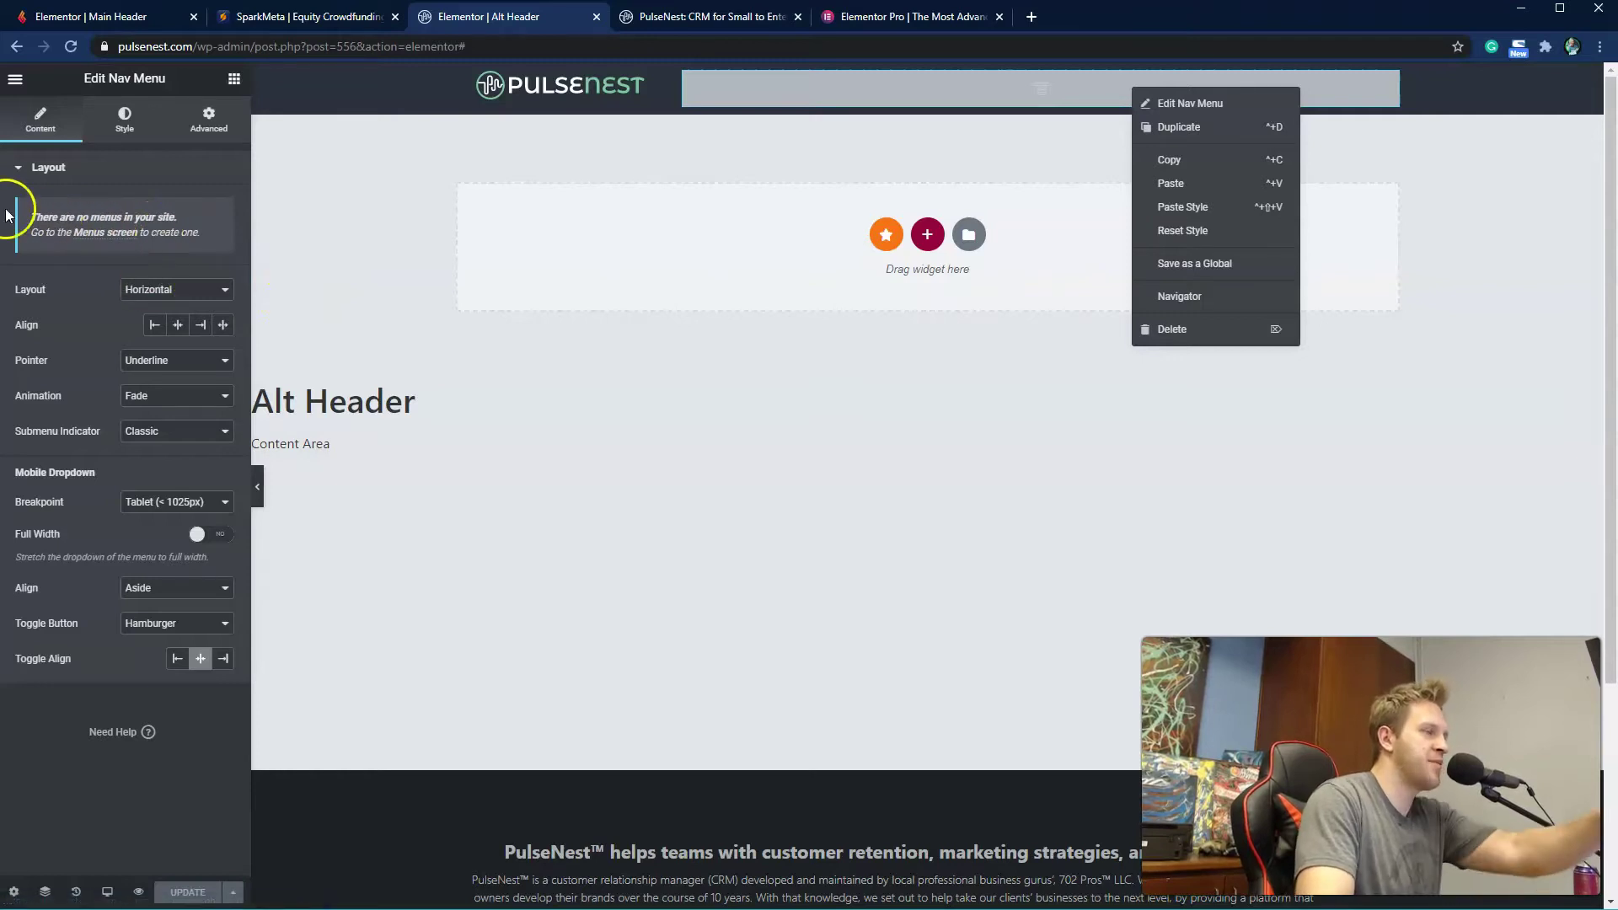
{"action": "left_click_drag", "start_coordinate": [31, 217], "coordinate": [199, 233]}
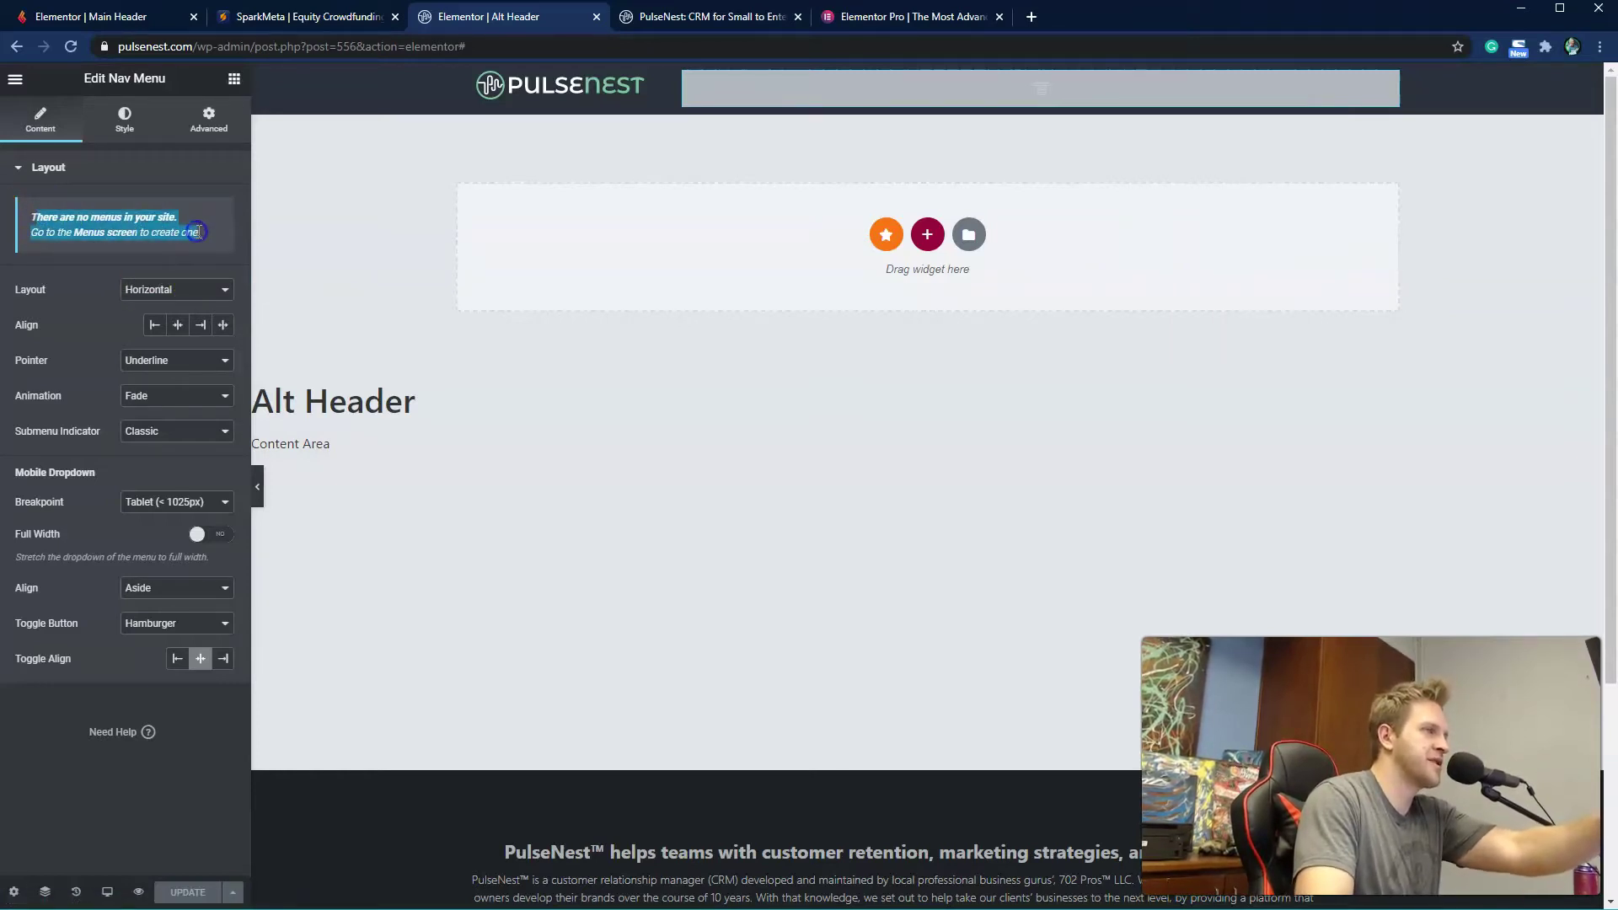
Step: Open the site's WordPress dashboard from the live homepage
{"action": "left_click", "coordinate": [64, 240]}
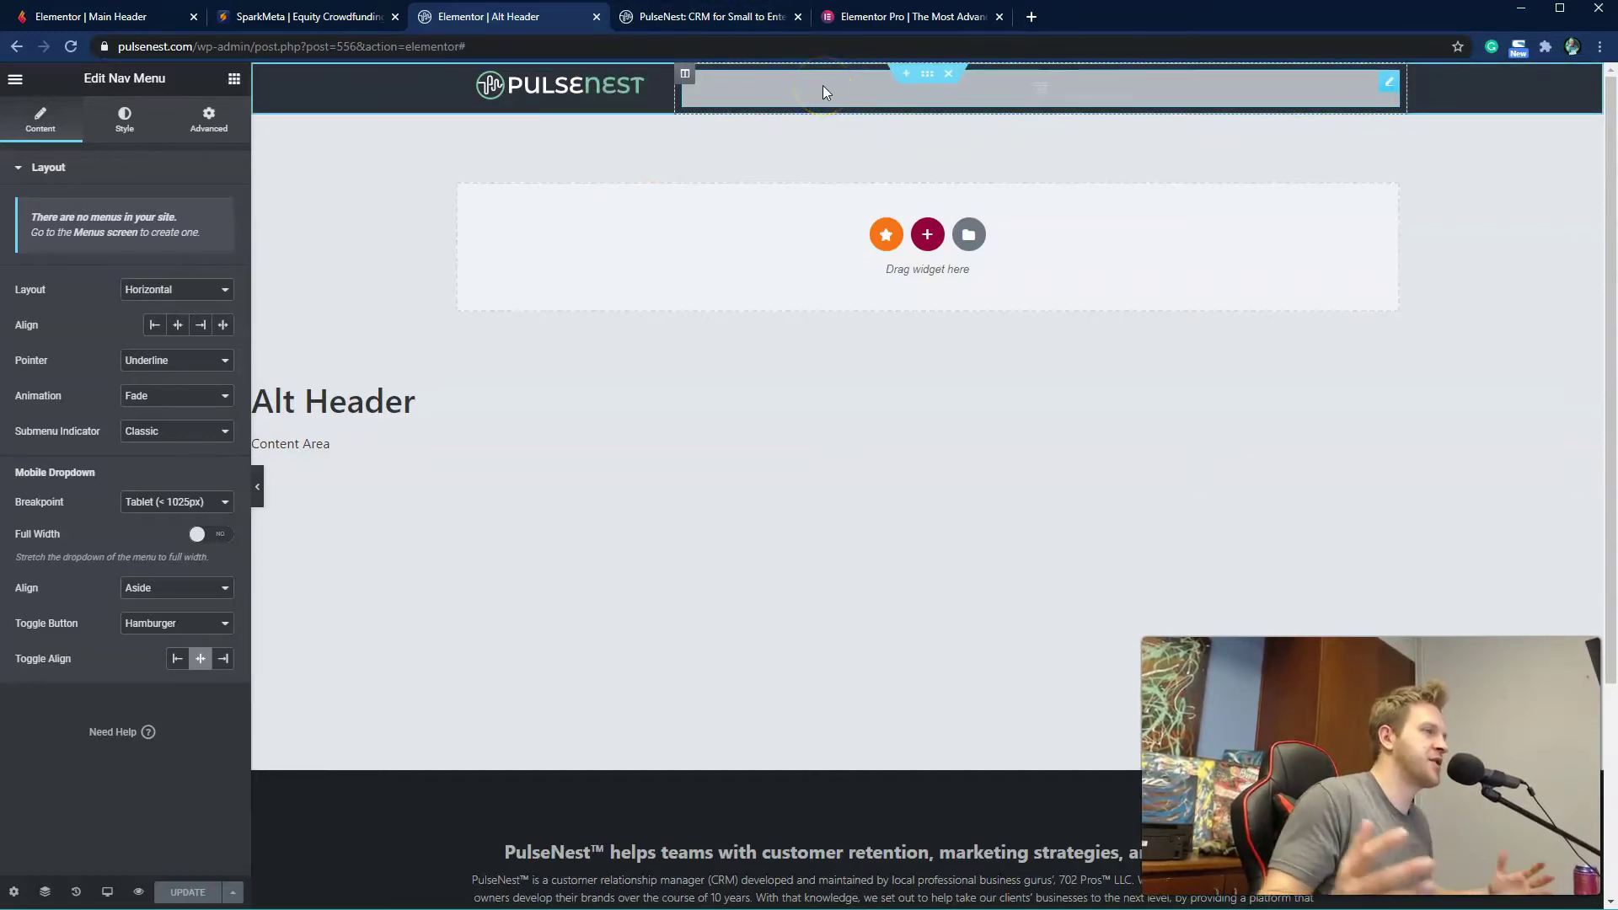
{"action": "left_click", "coordinate": [712, 17]}
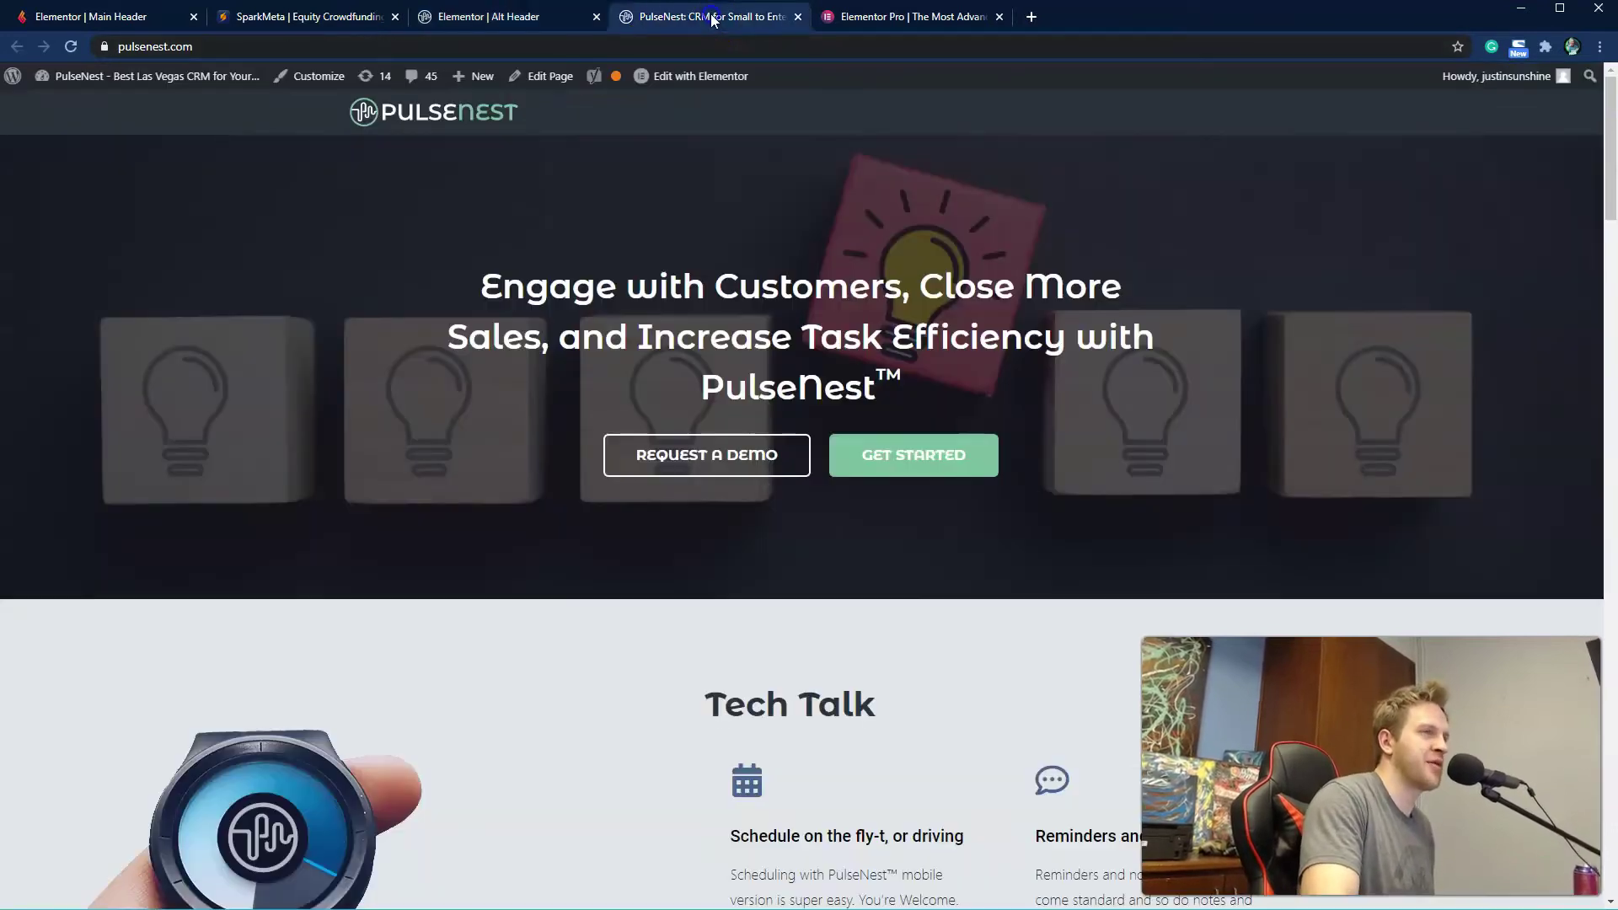
{"action": "left_click", "coordinate": [164, 75]}
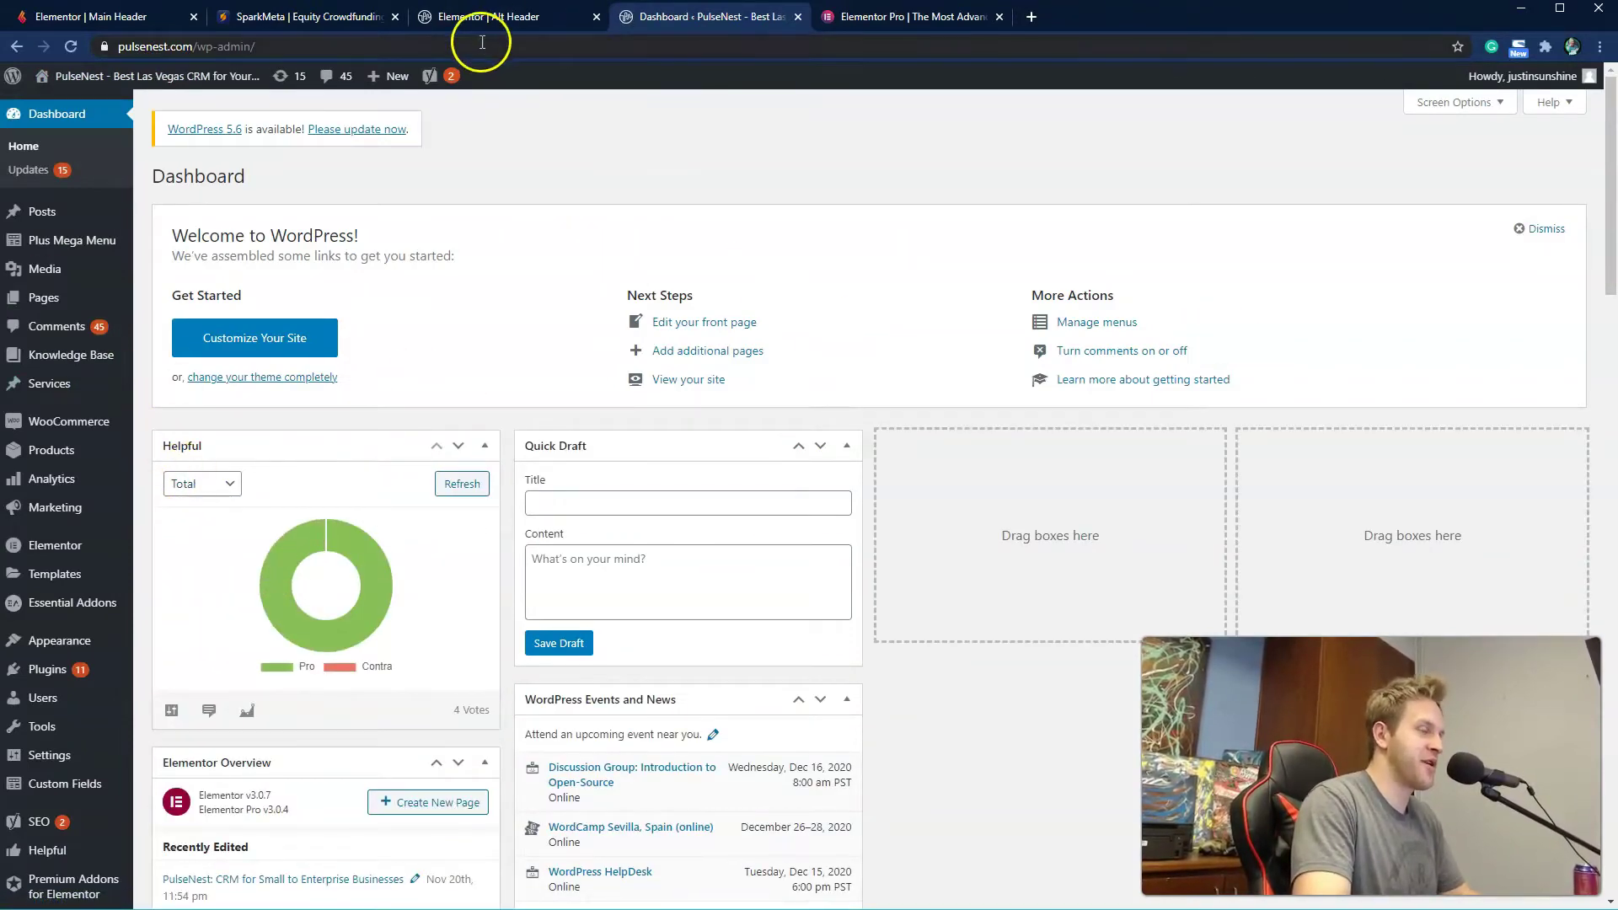
{"action": "left_click", "coordinate": [493, 19]}
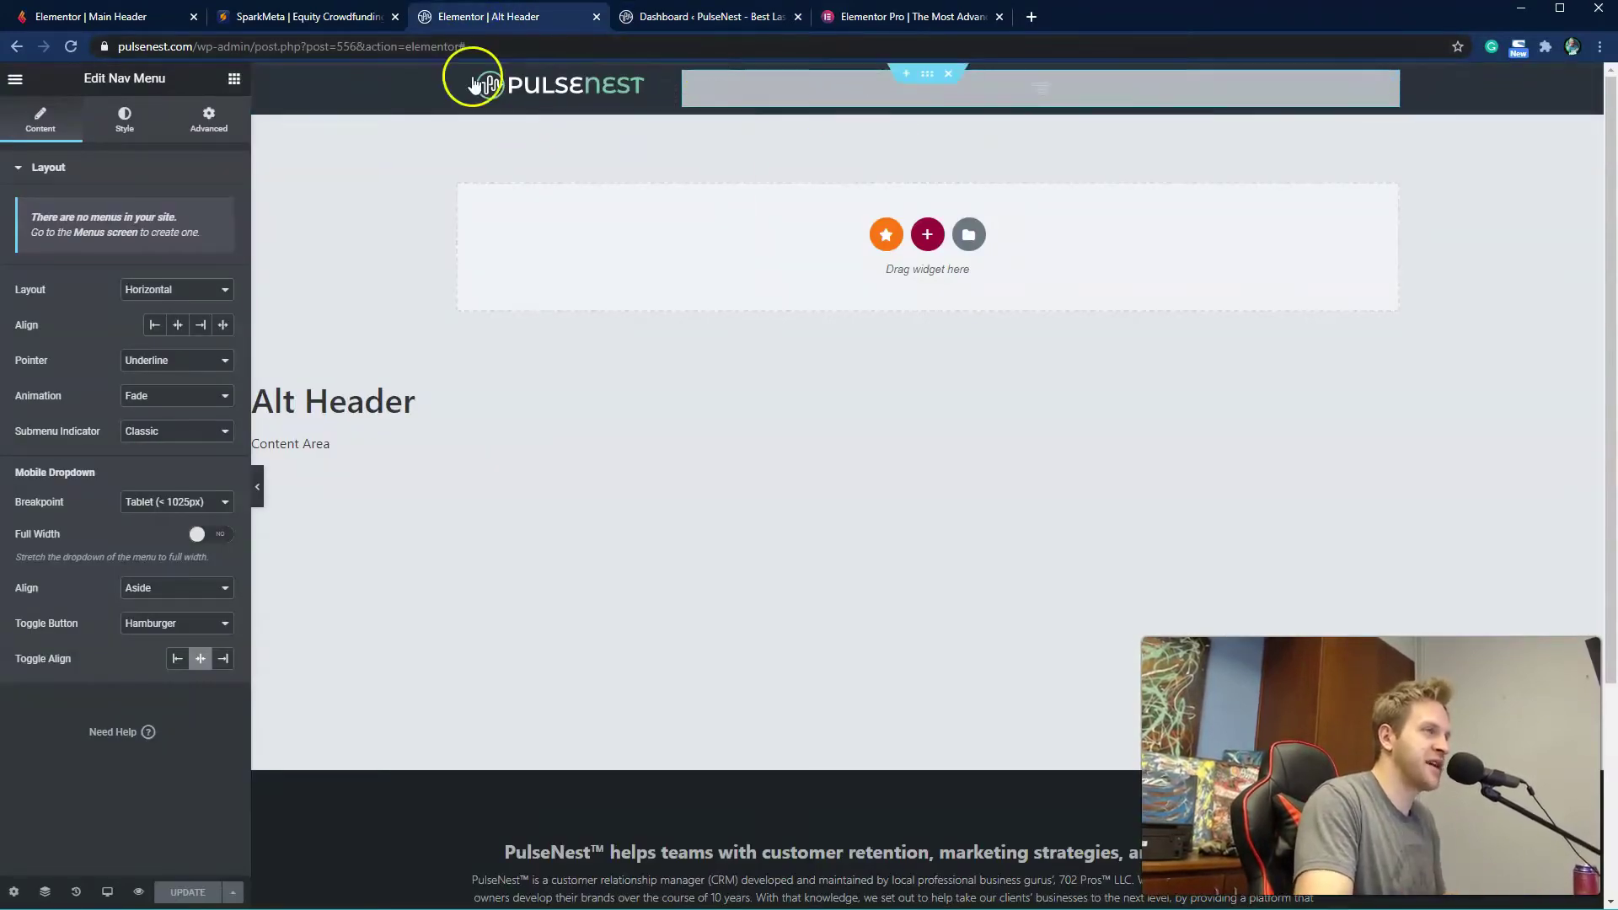
{"action": "left_click", "coordinate": [234, 78]}
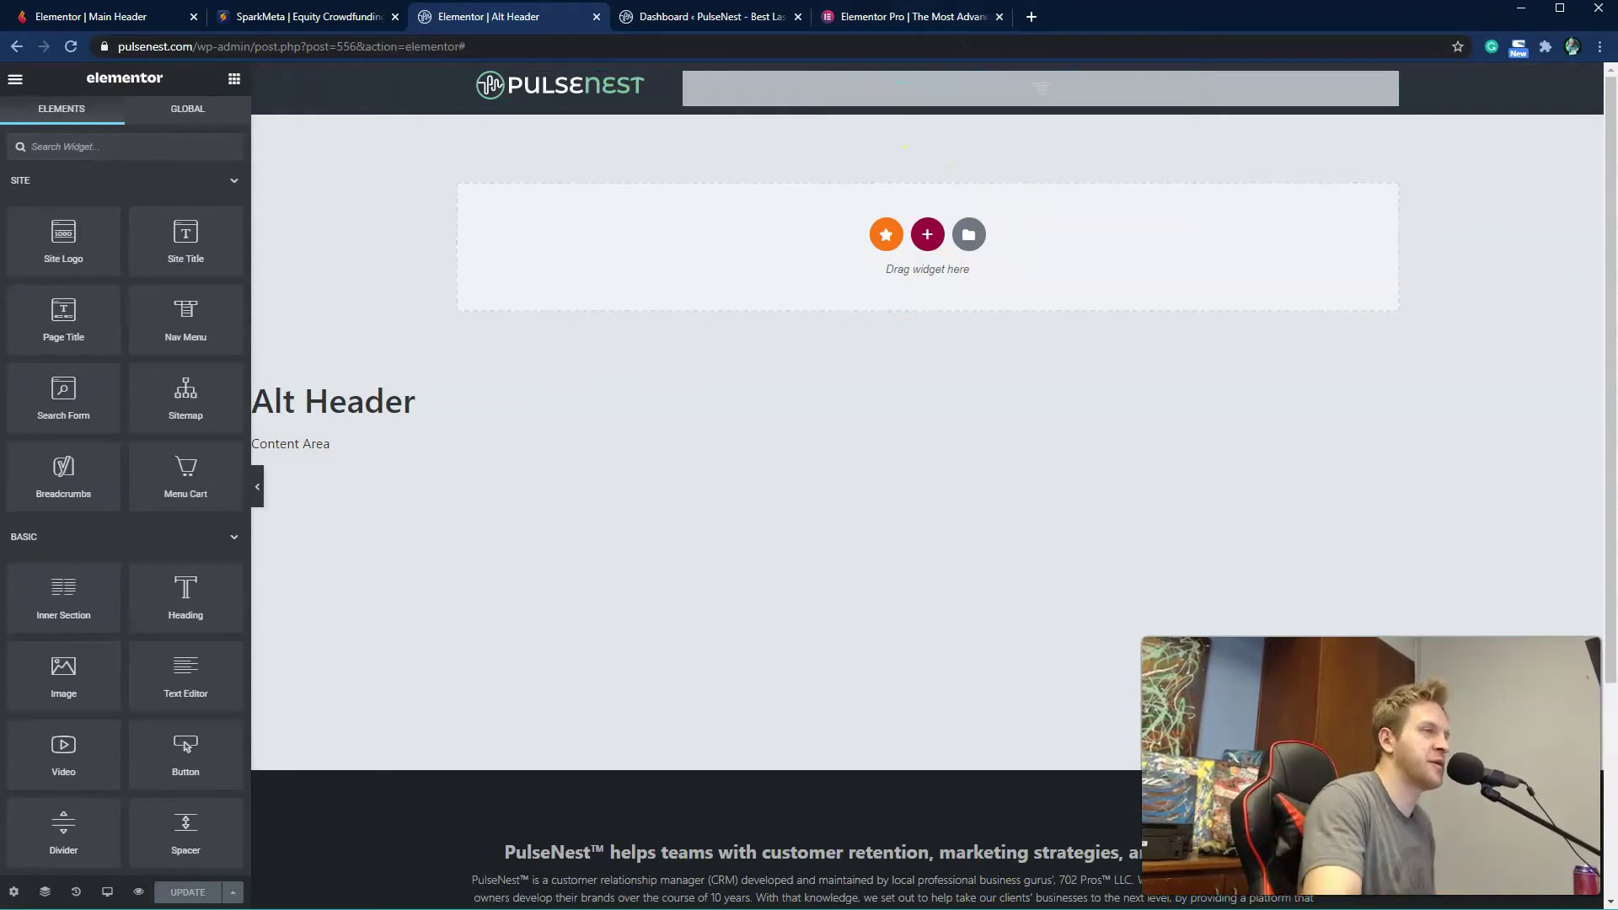
{"action": "left_click", "coordinate": [719, 15]}
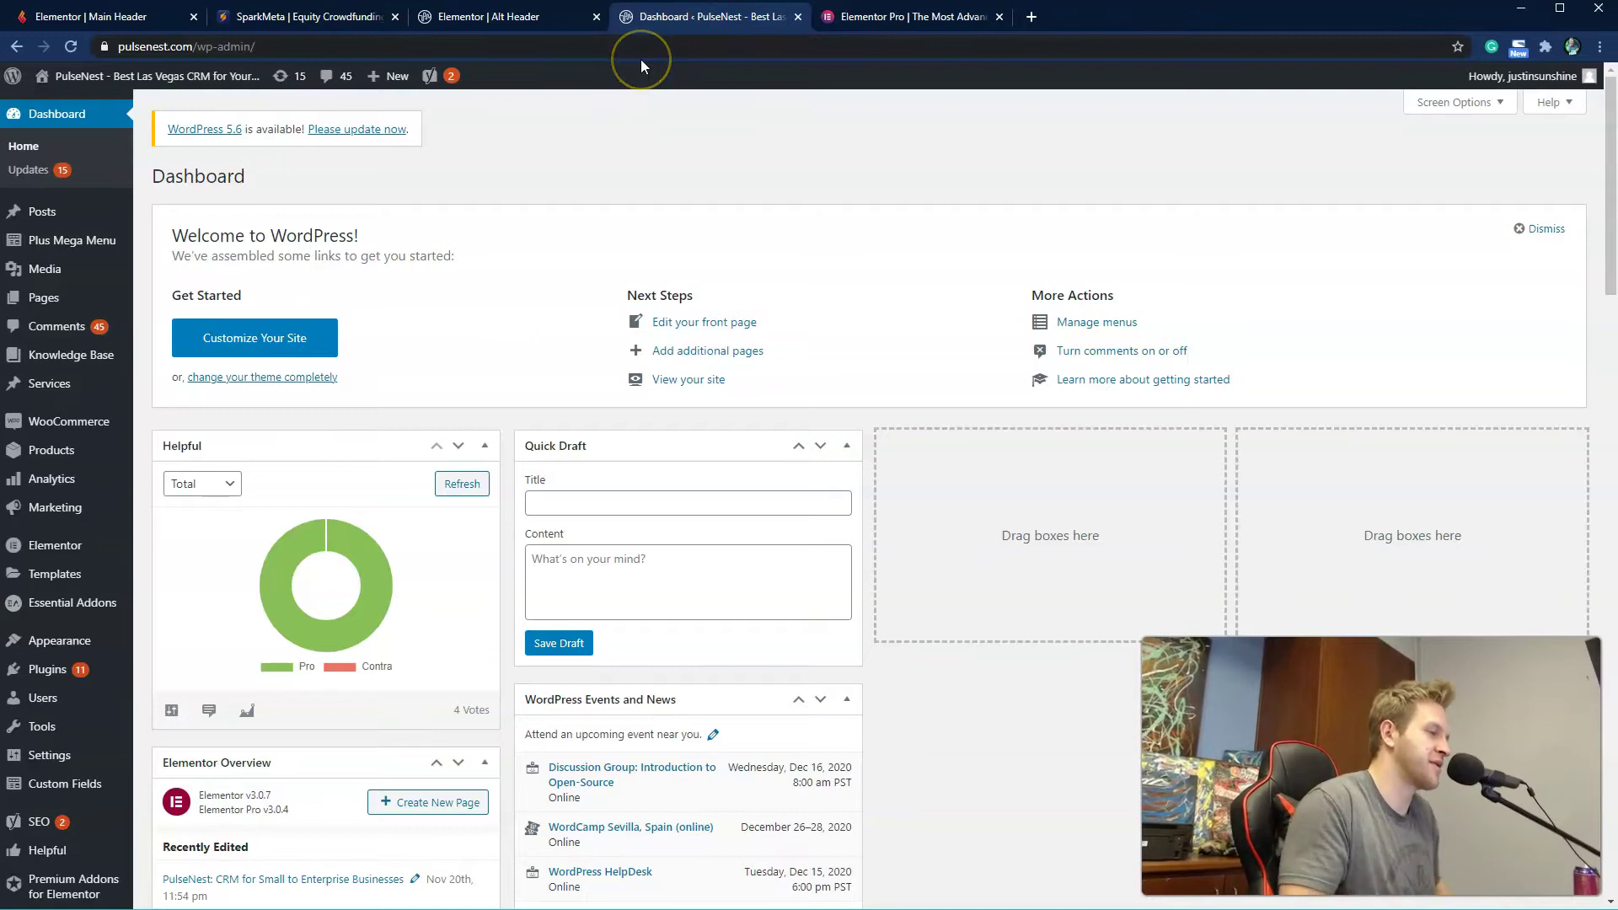
{"action": "mouse_move", "coordinate": [38, 650]}
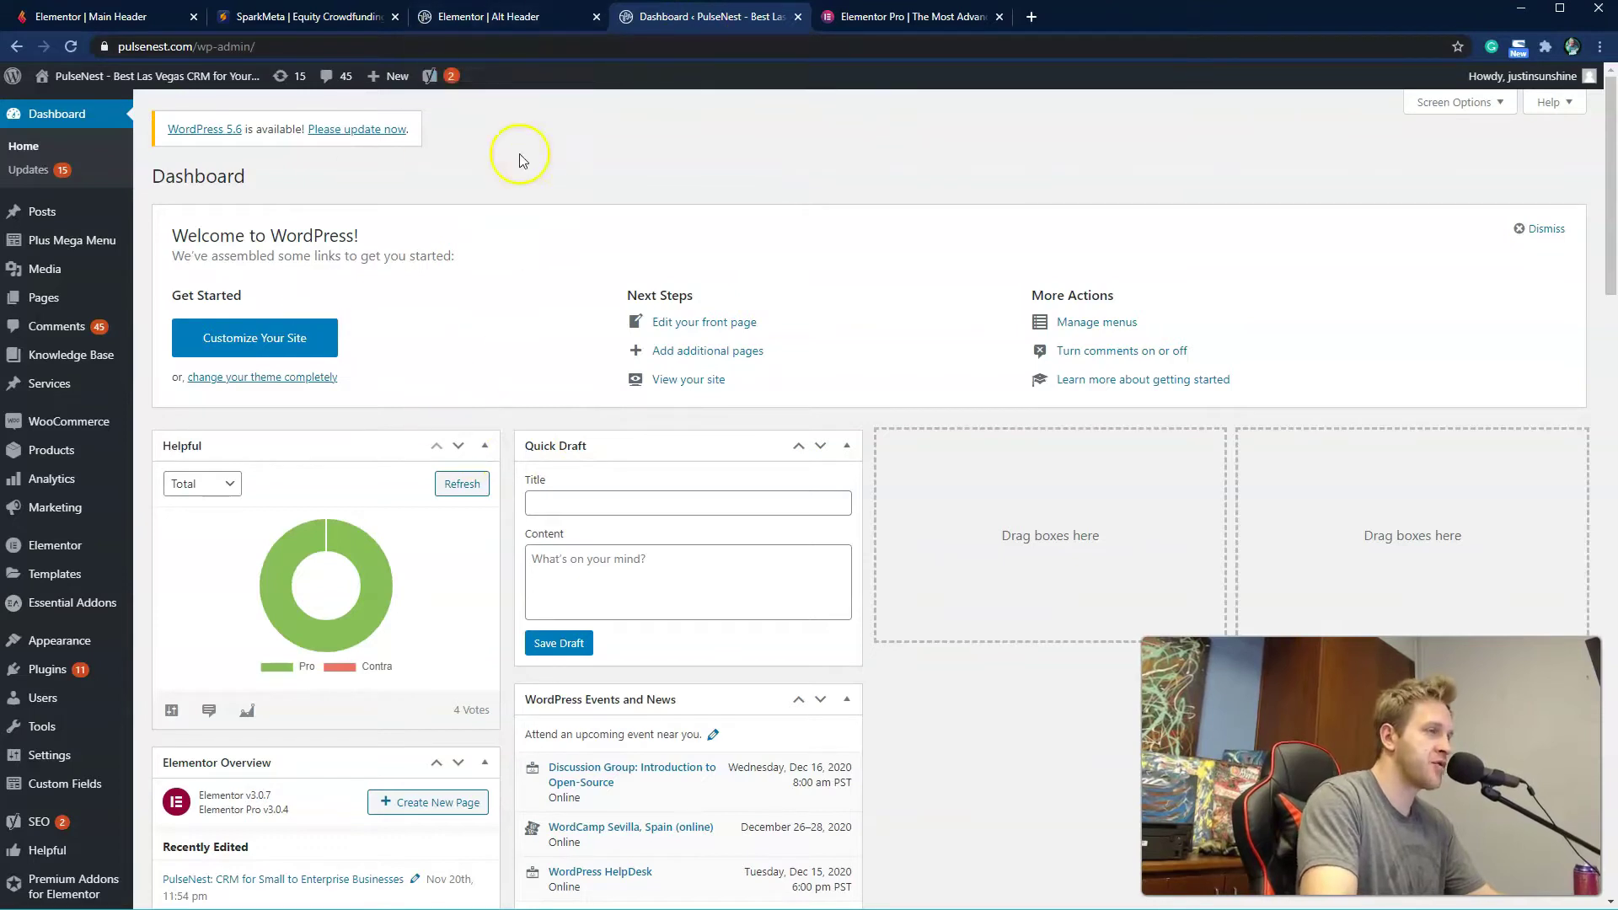
{"action": "left_click", "coordinate": [540, 17]}
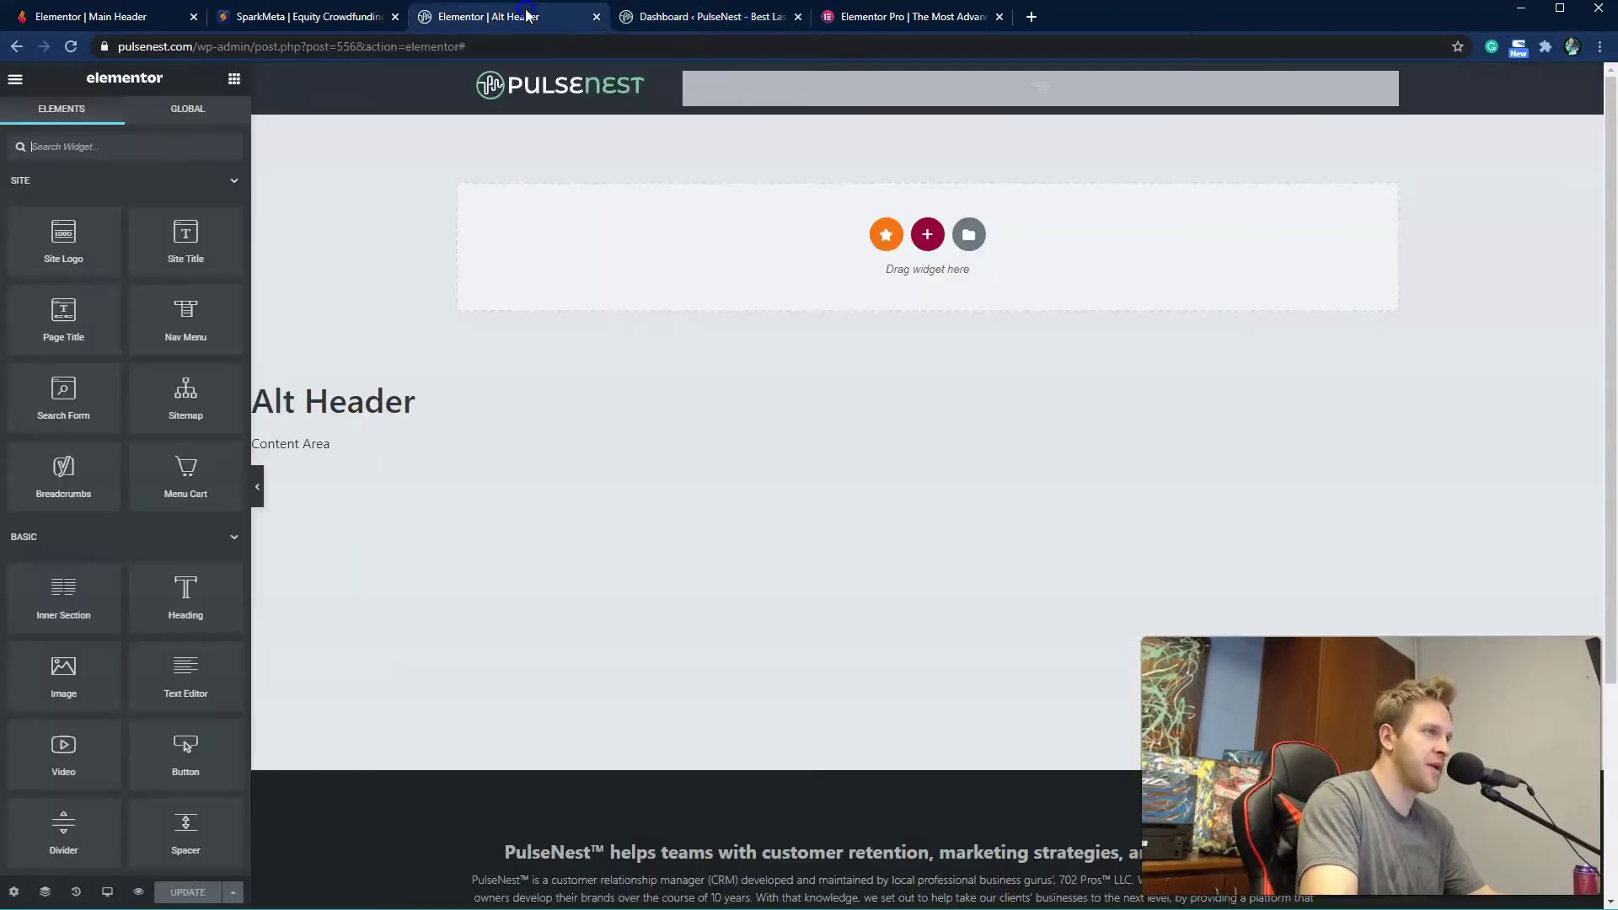
Step: Open the Menus screen in the WordPress dashboard and create a menu named Header Menu Main
{"action": "left_click", "coordinate": [723, 19]}
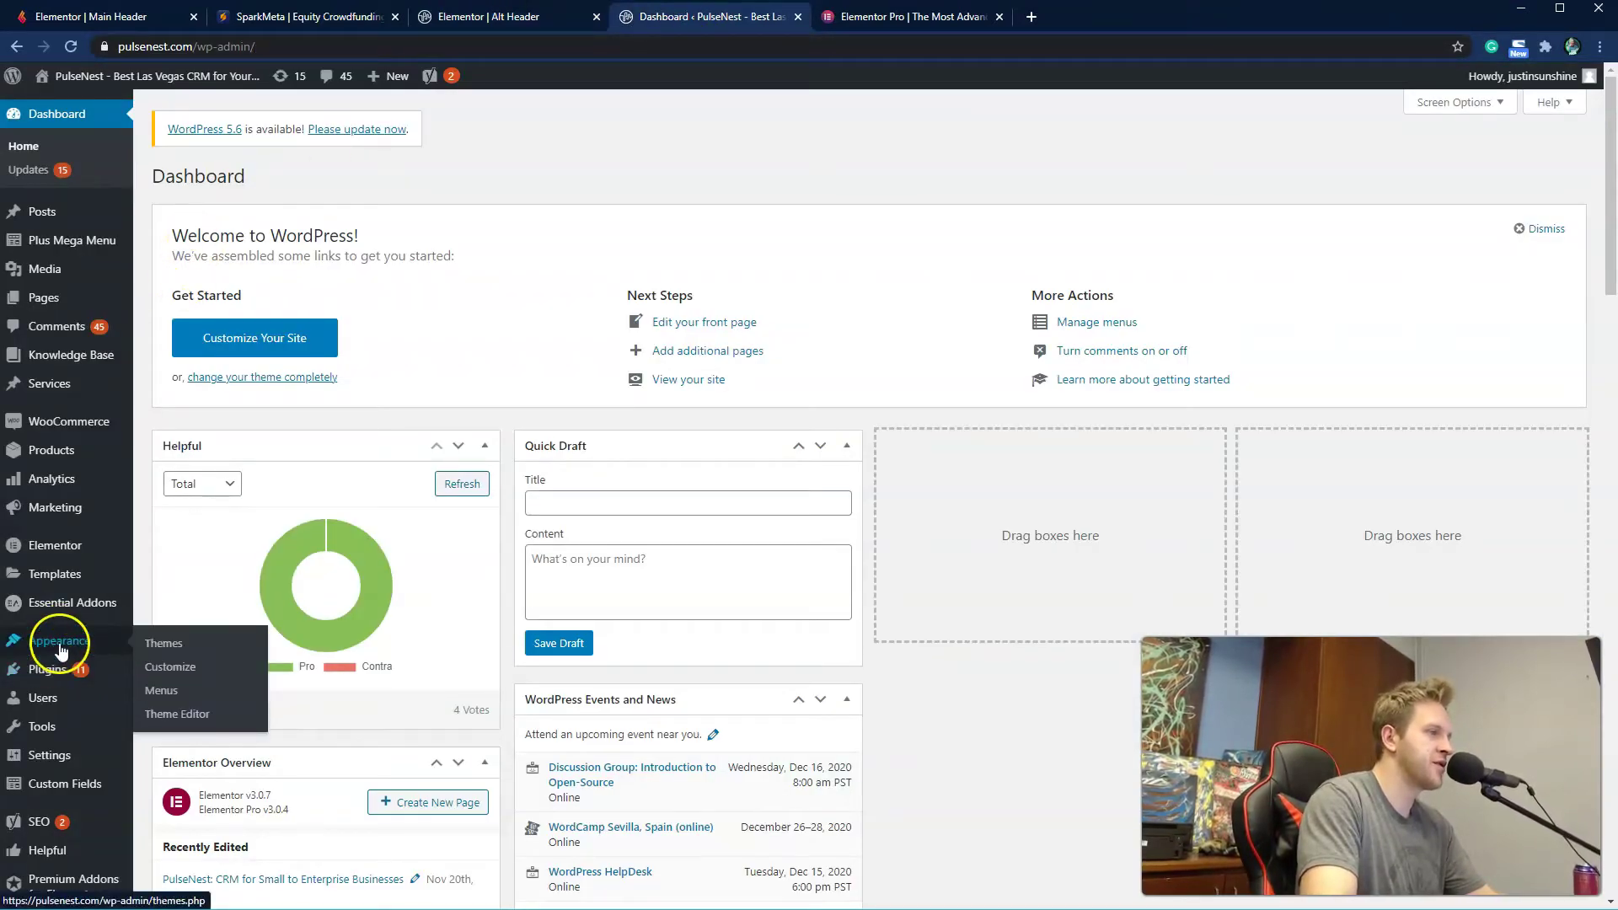
{"action": "left_click", "coordinate": [165, 693]}
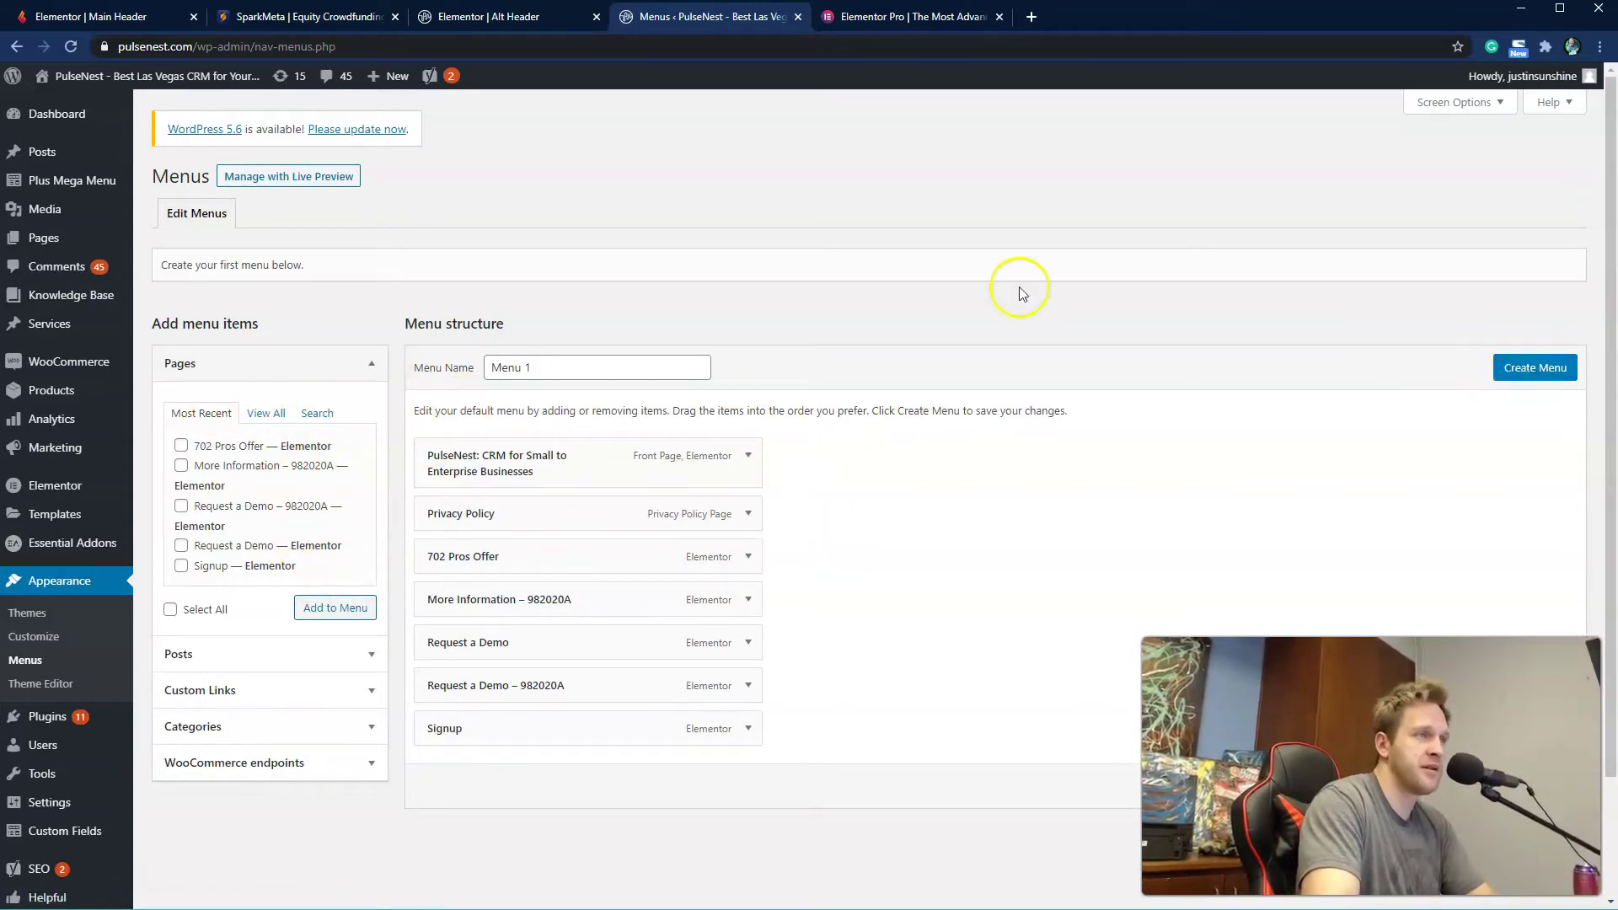
{"action": "left_click", "coordinate": [571, 364]}
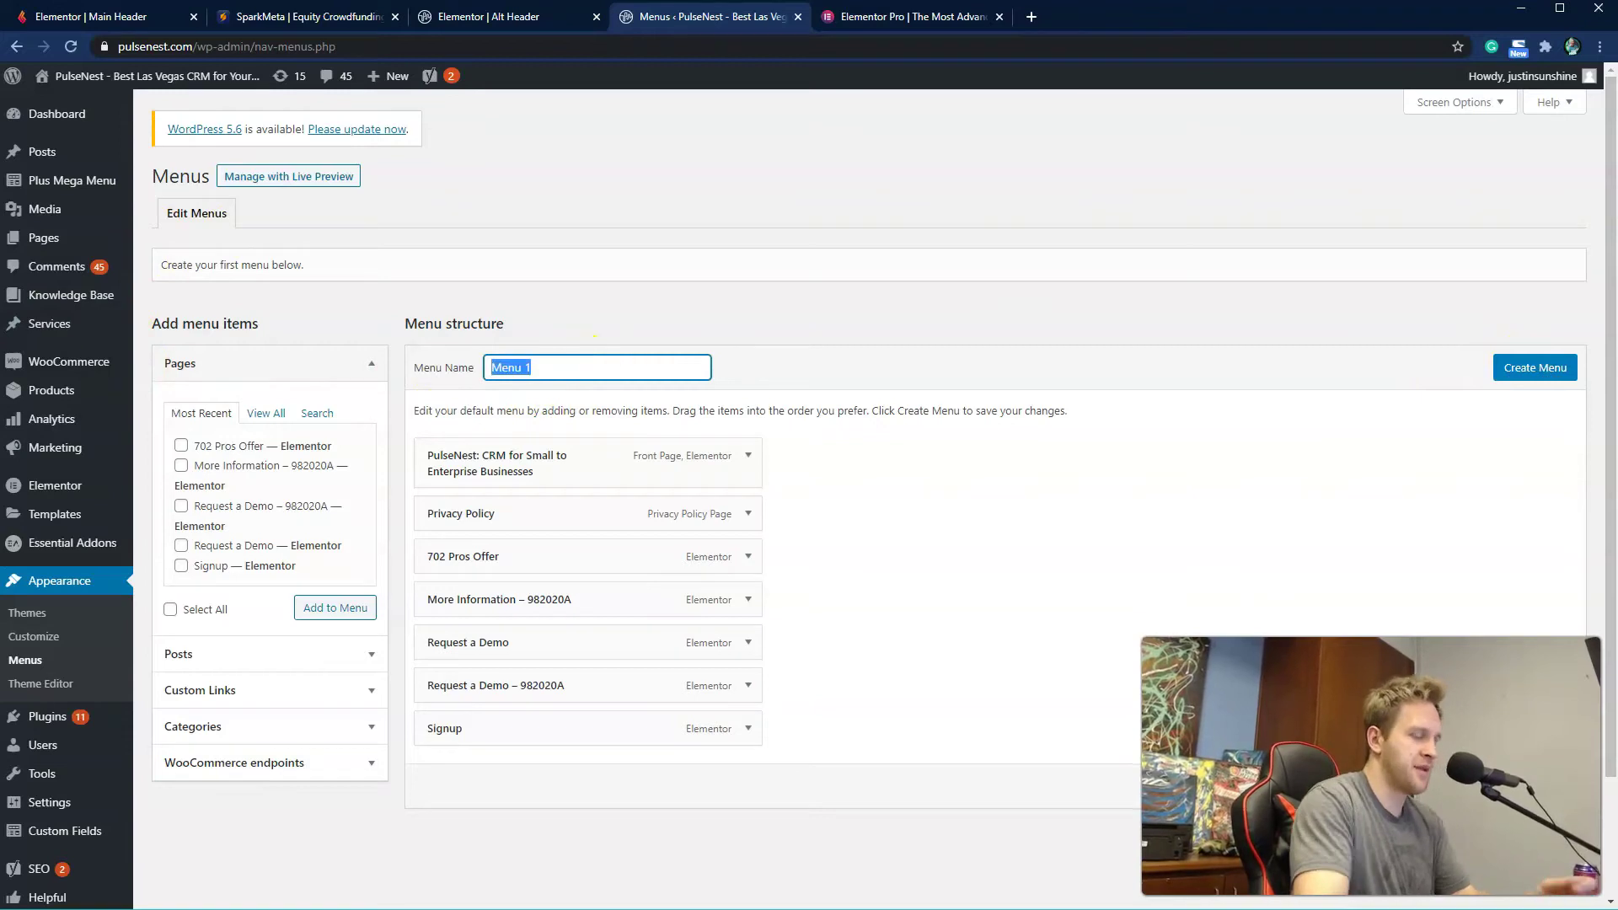
{"action": "type", "text": "Main Men"}
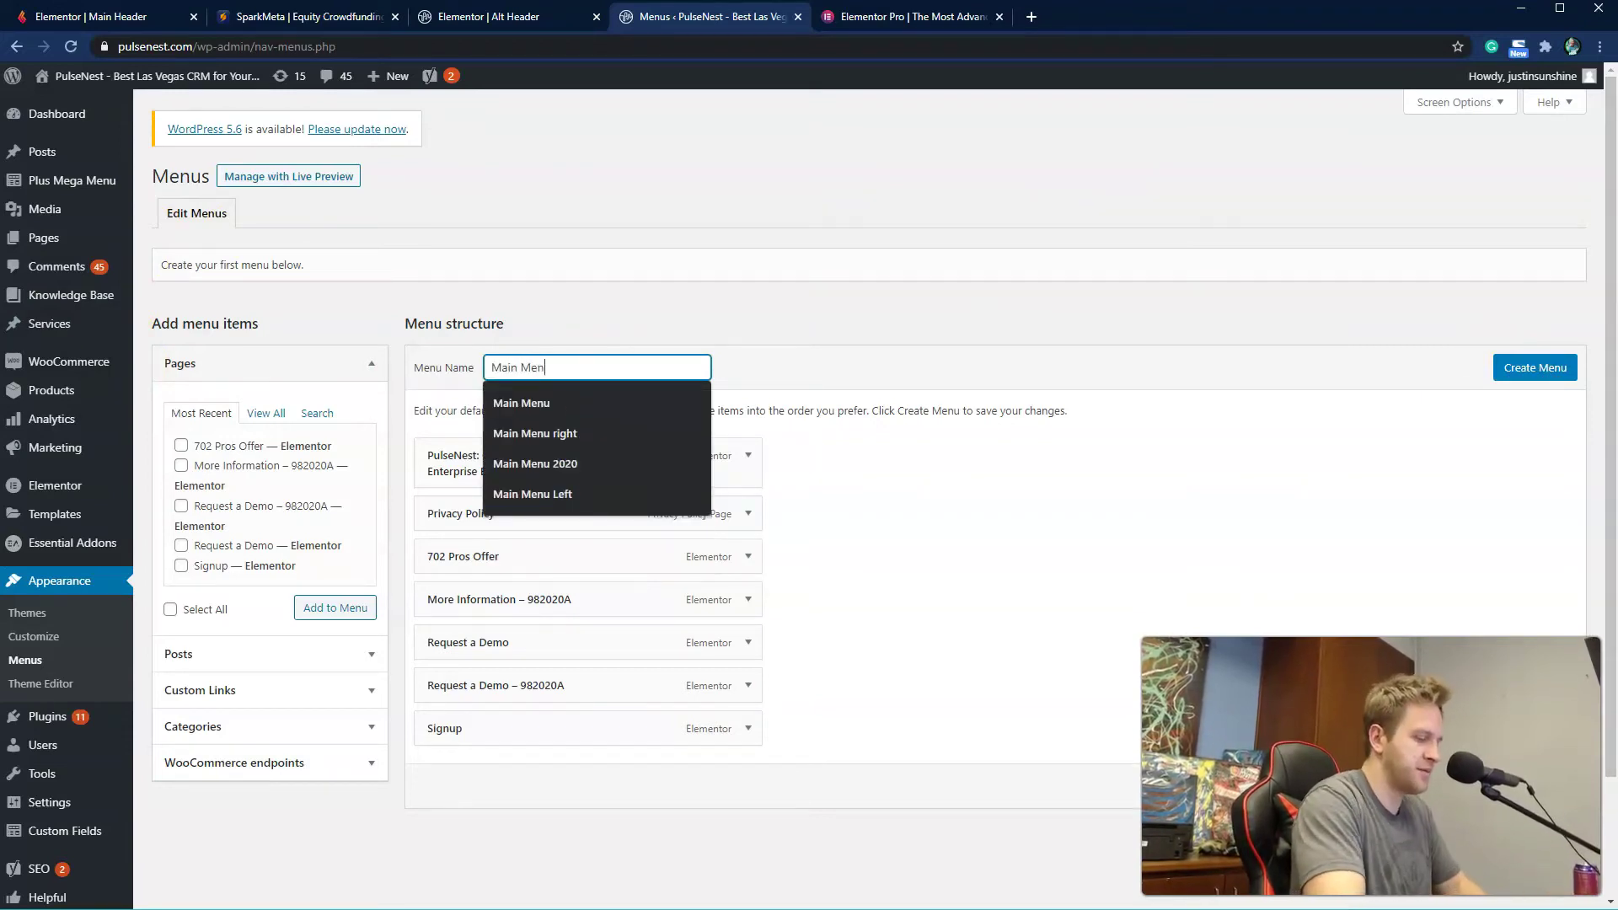
{"action": "type", "text": "Header Menu"}
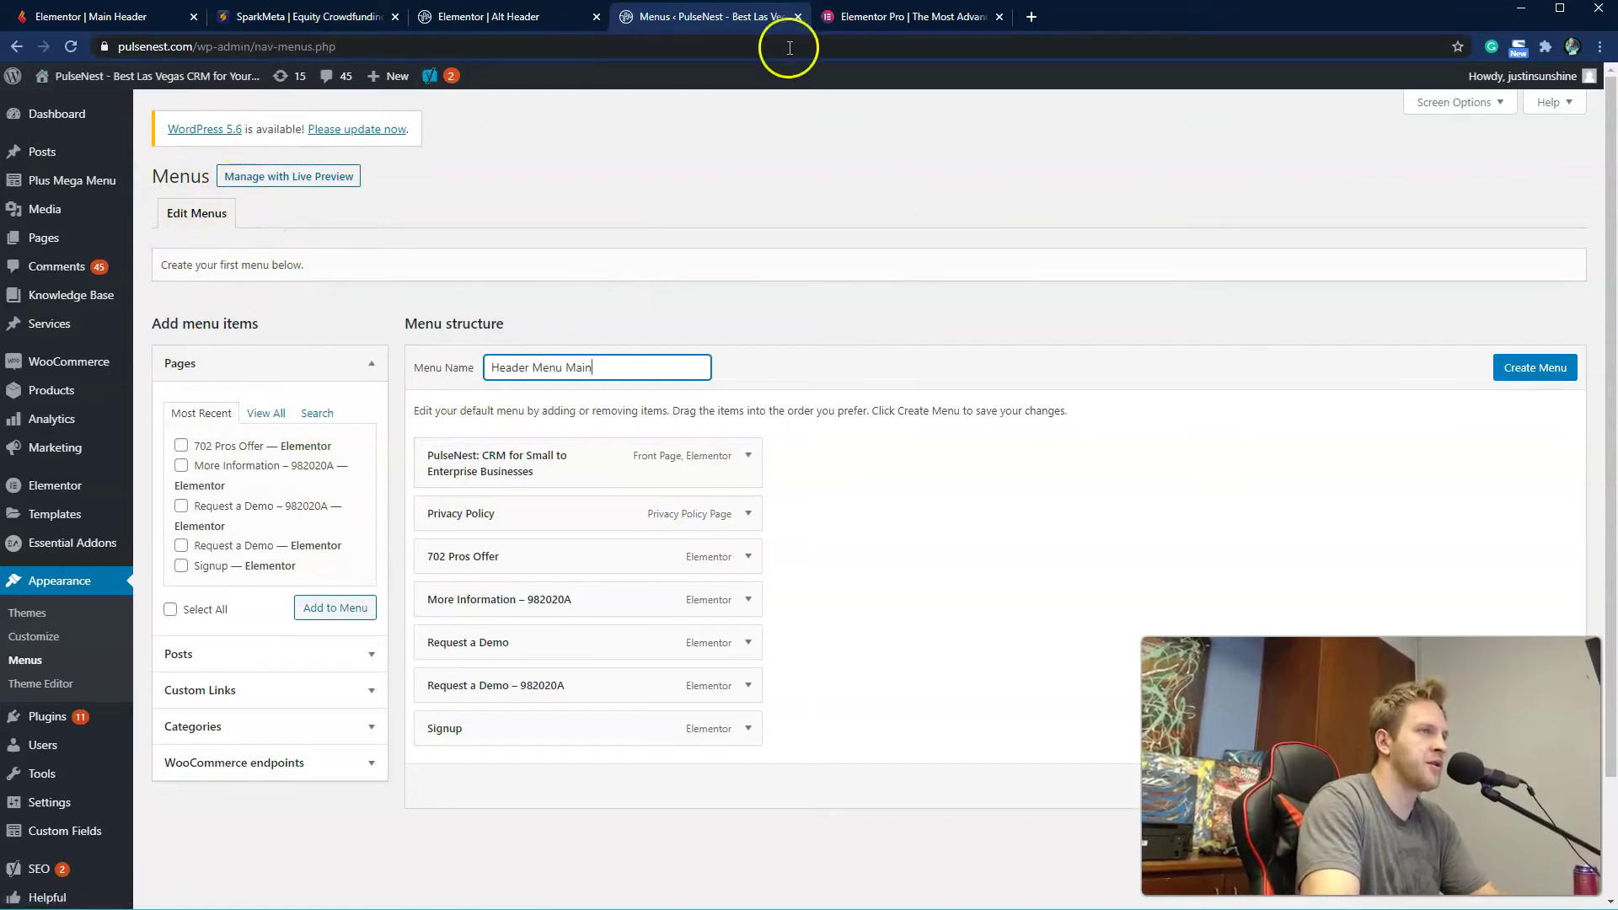
{"action": "left_click", "coordinate": [1555, 375]}
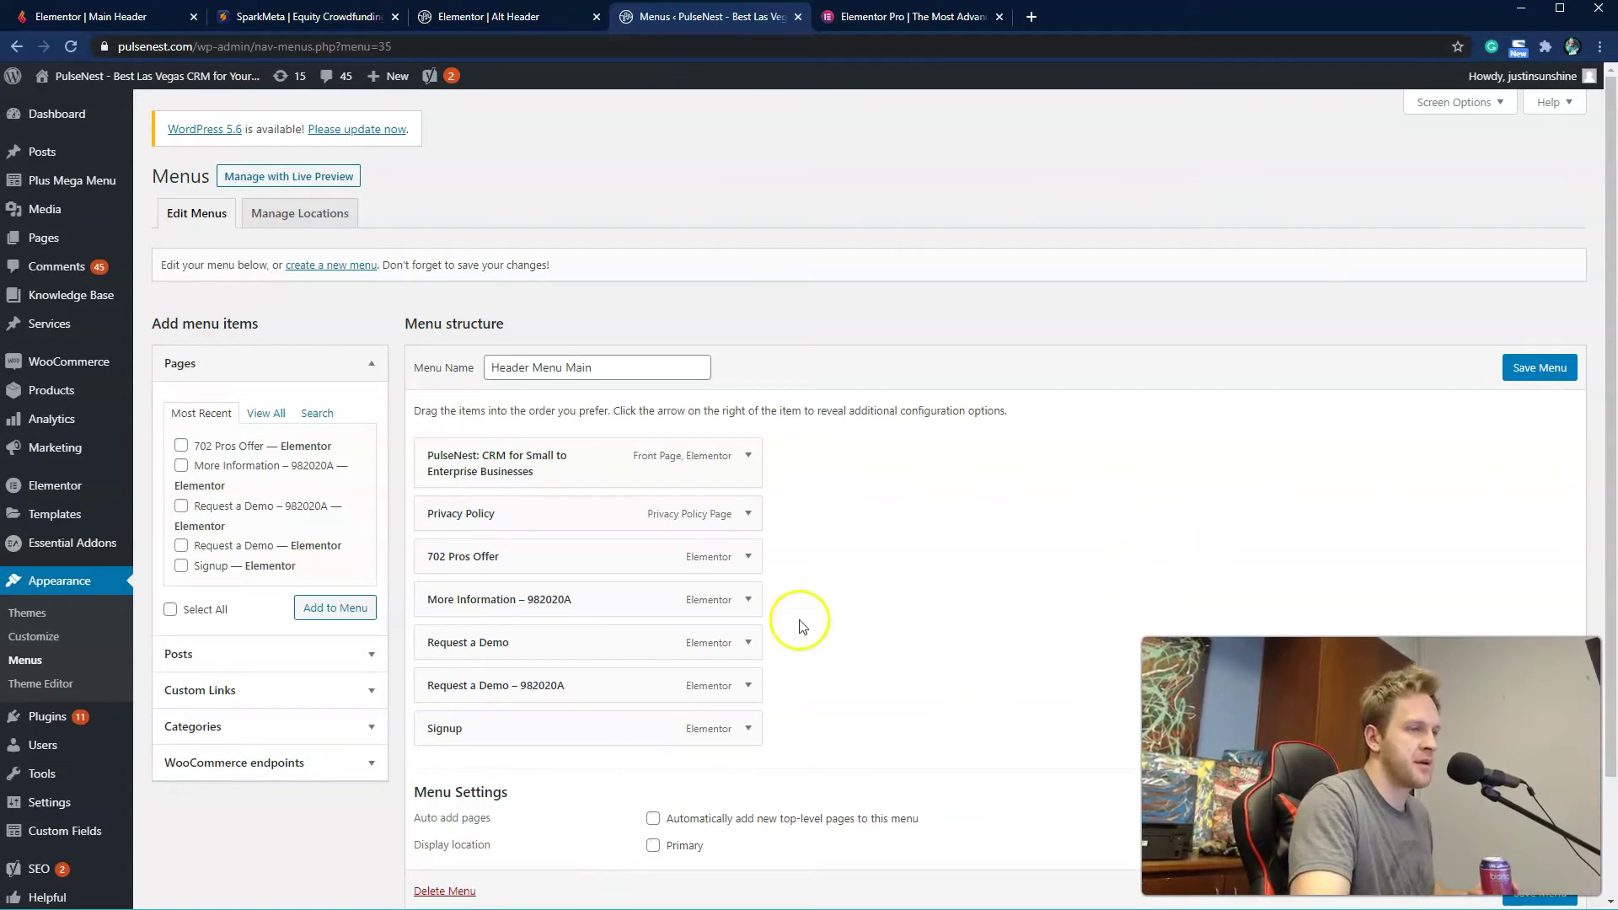
Step: Review the menu settings of Header Menu Main and save the menu
{"action": "scroll", "coordinate": [843, 602], "scroll_direction": "down", "scroll_amount": 2}
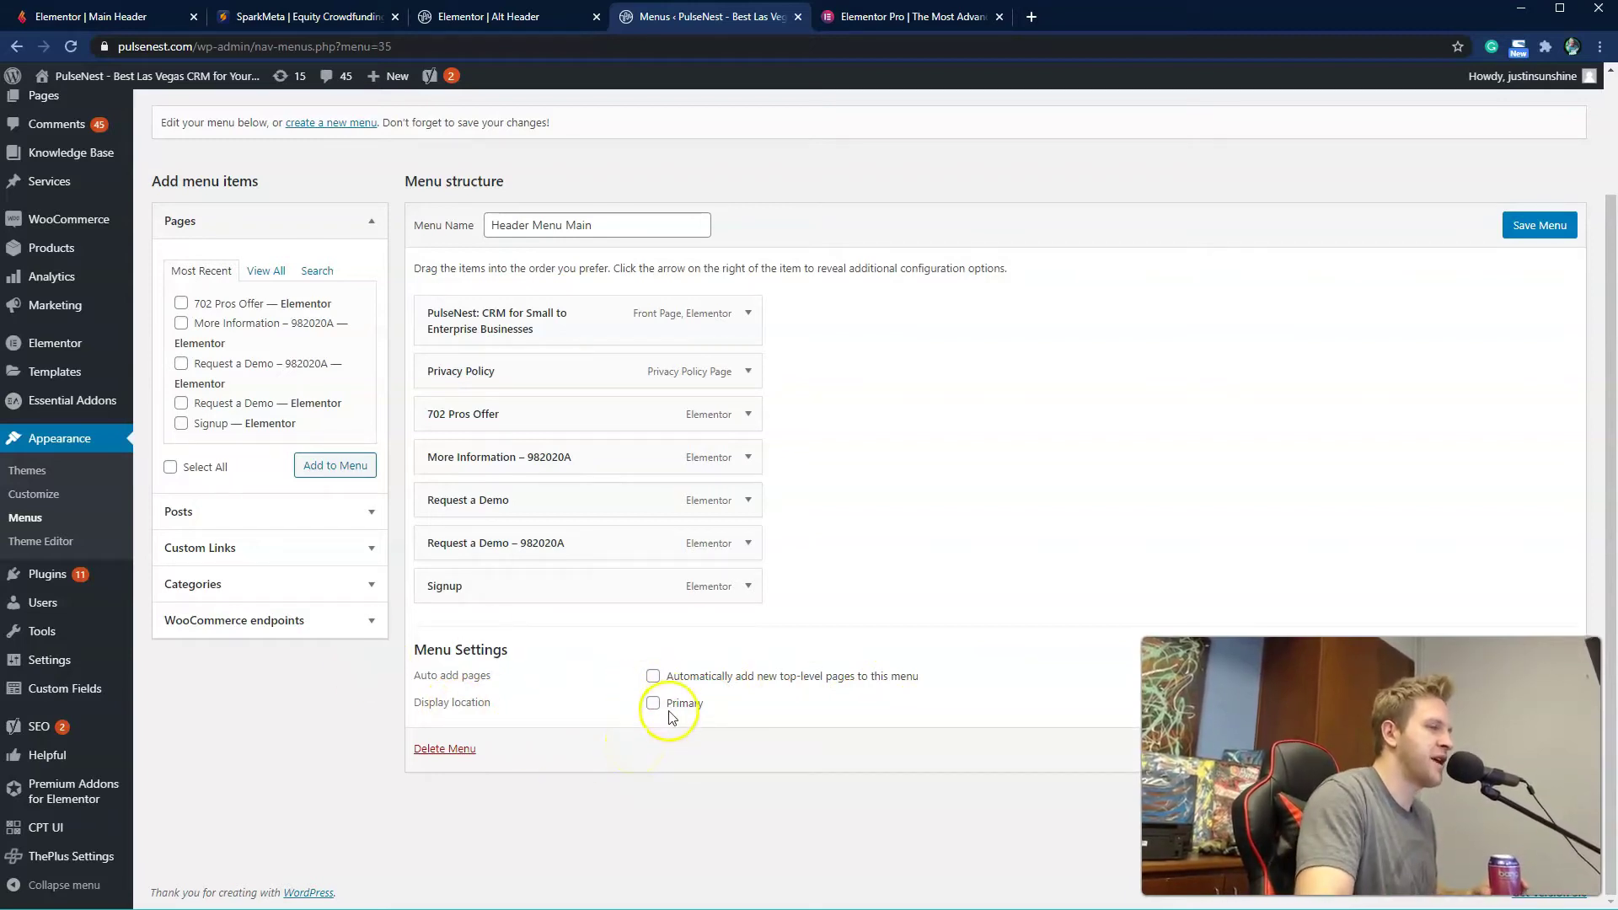
{"action": "left_click", "coordinate": [1563, 238]}
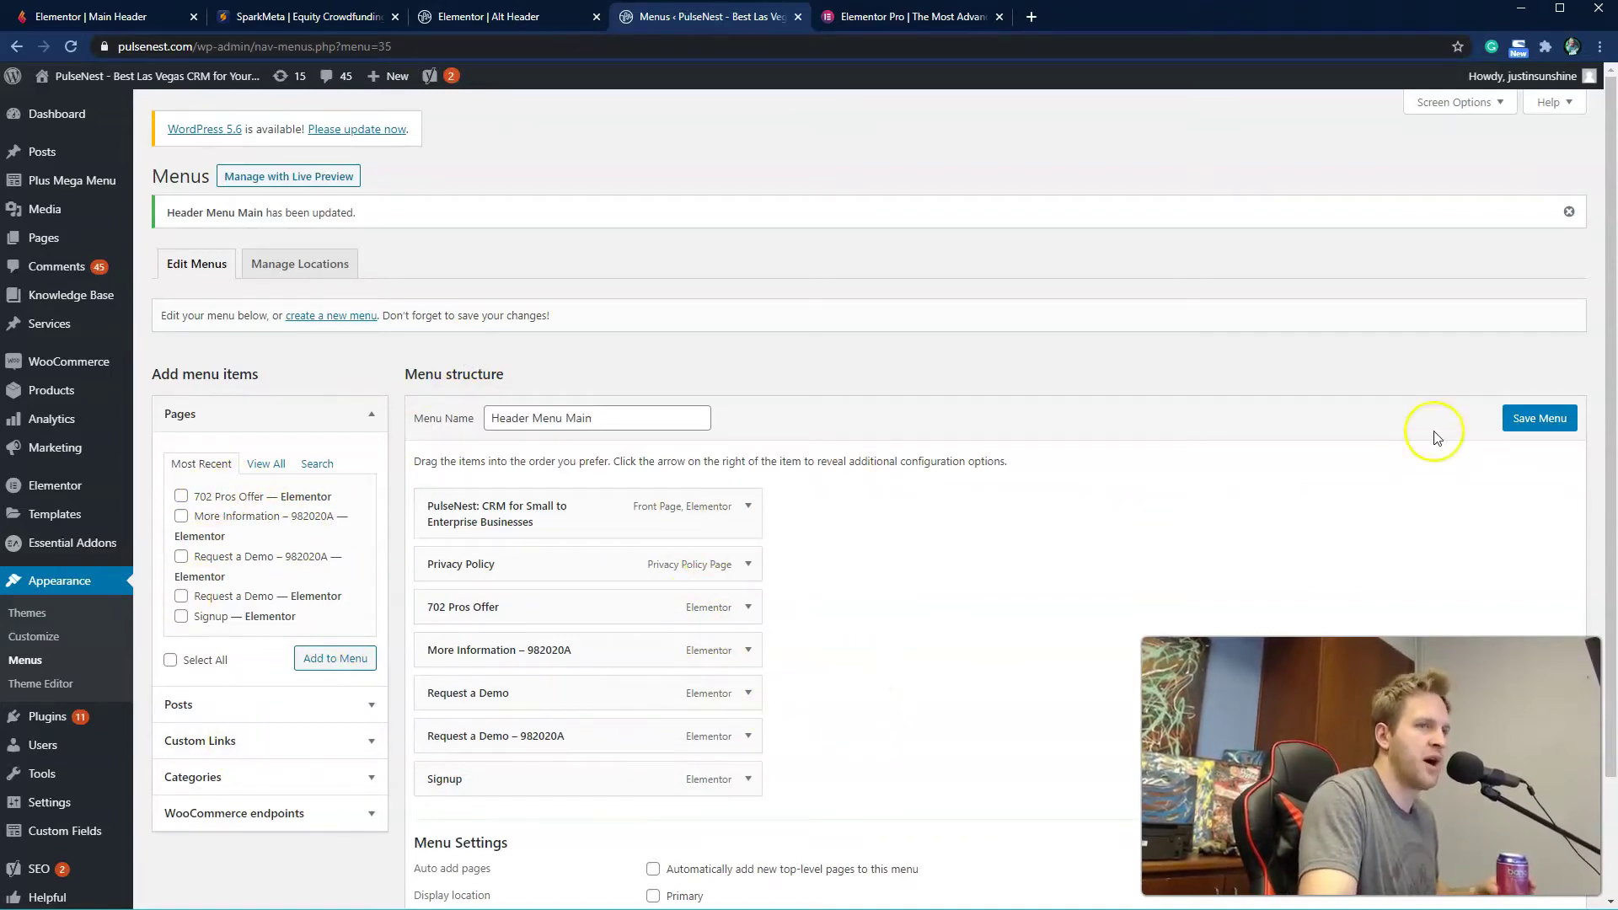
{"action": "left_click", "coordinate": [1540, 420]}
Step: Reload the Alt Header template in the editor and check which menus the Nav Menu widget offers
{"action": "left_click", "coordinate": [534, 20]}
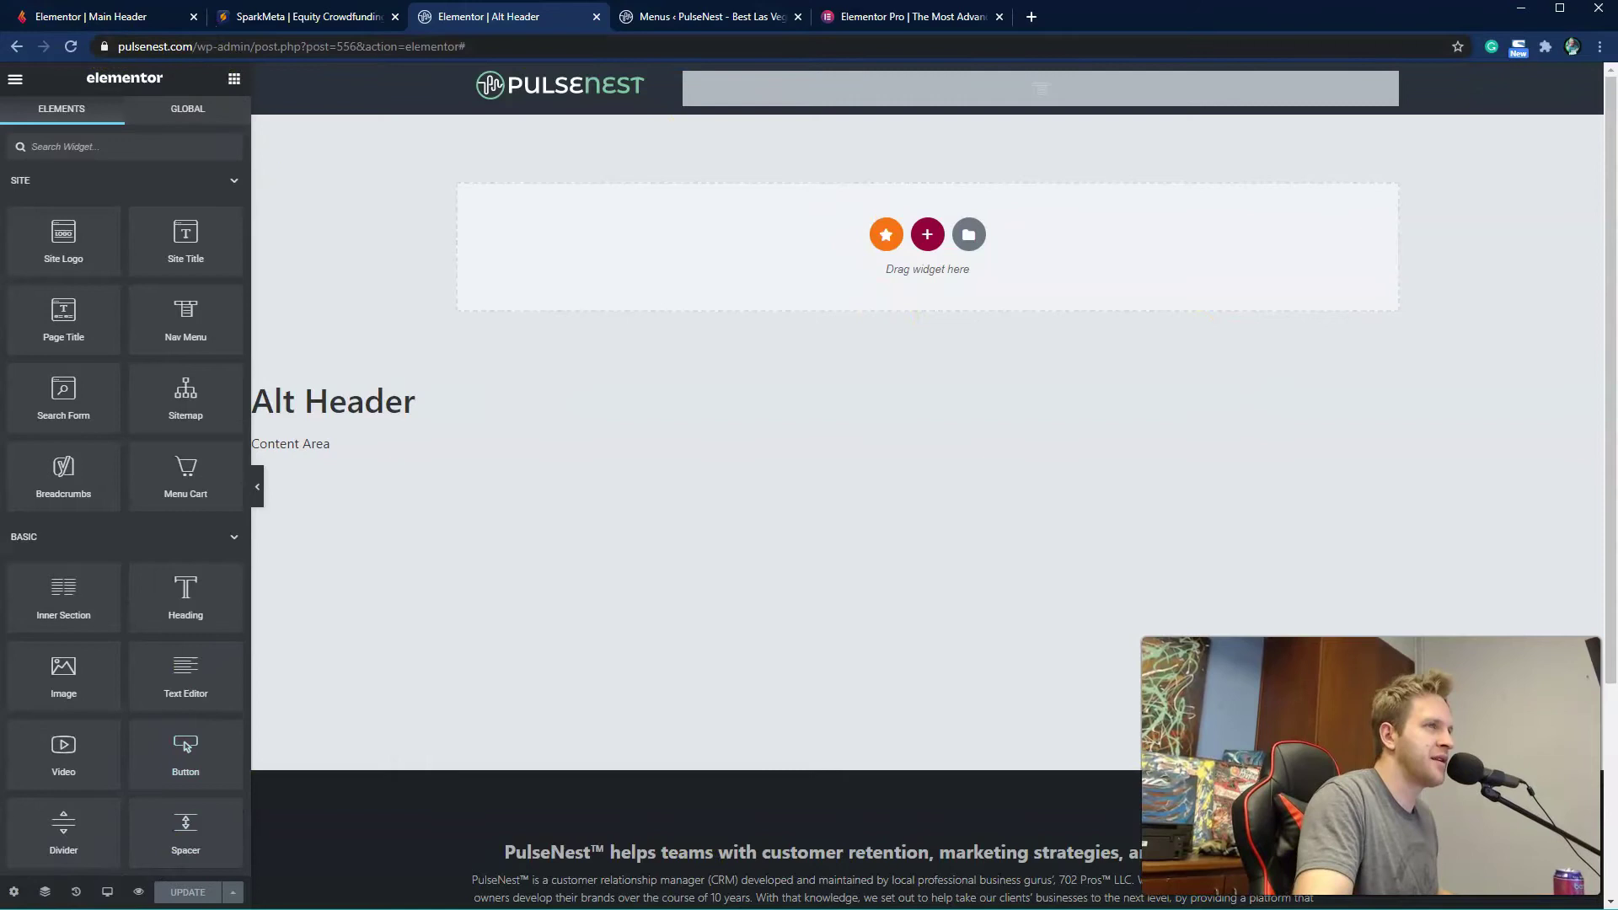
{"action": "left_click", "coordinate": [672, 21]}
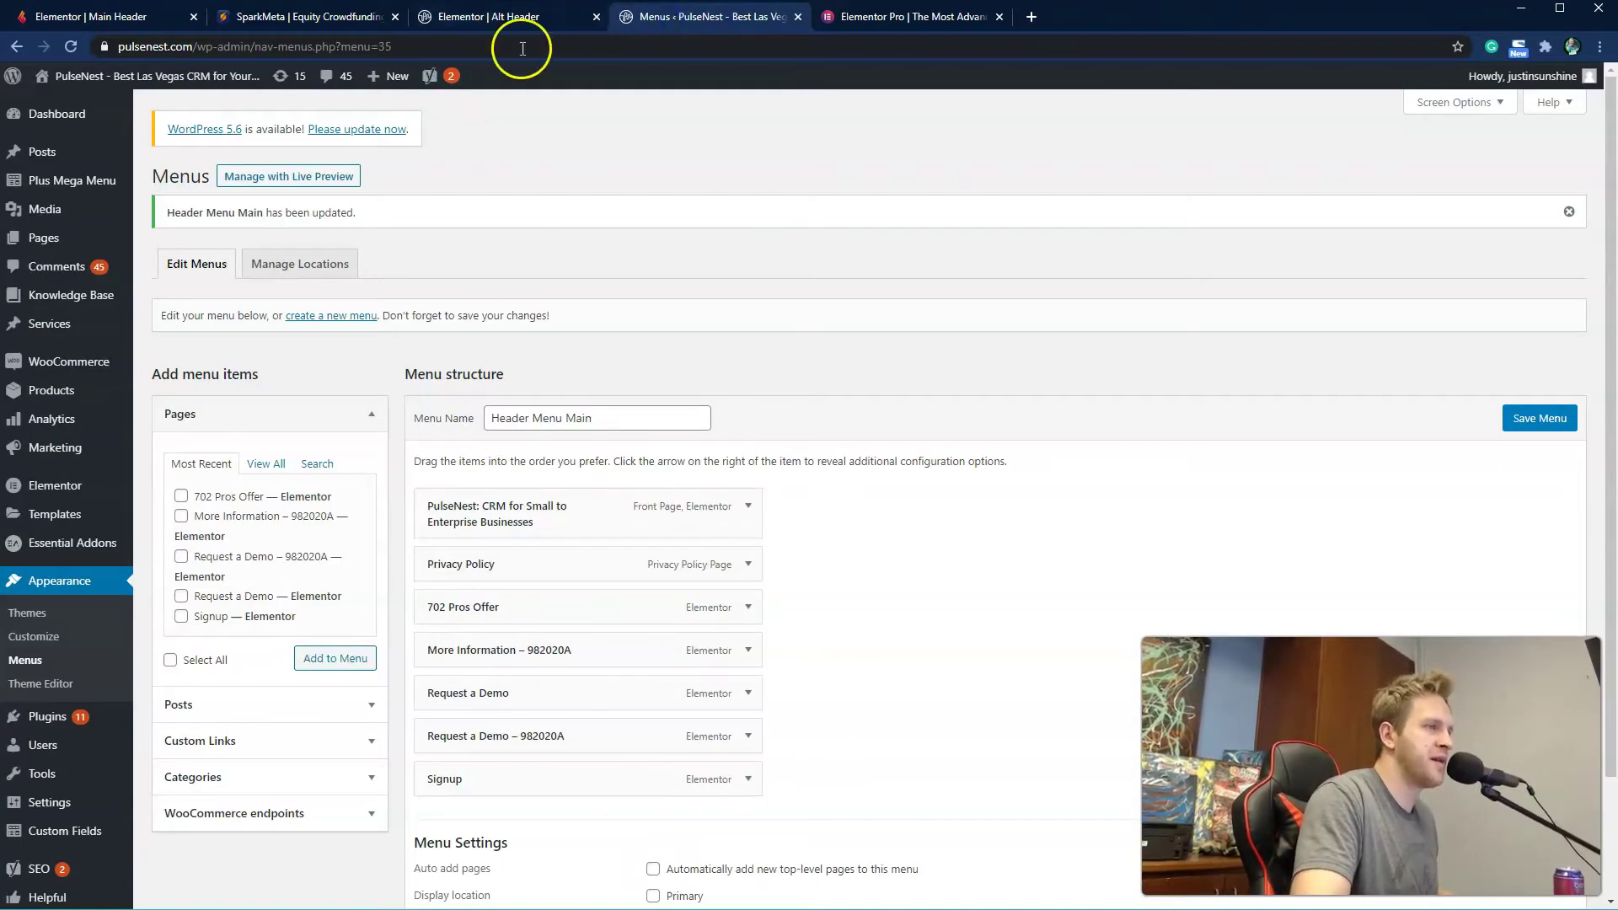
{"action": "left_click", "coordinate": [430, 17]}
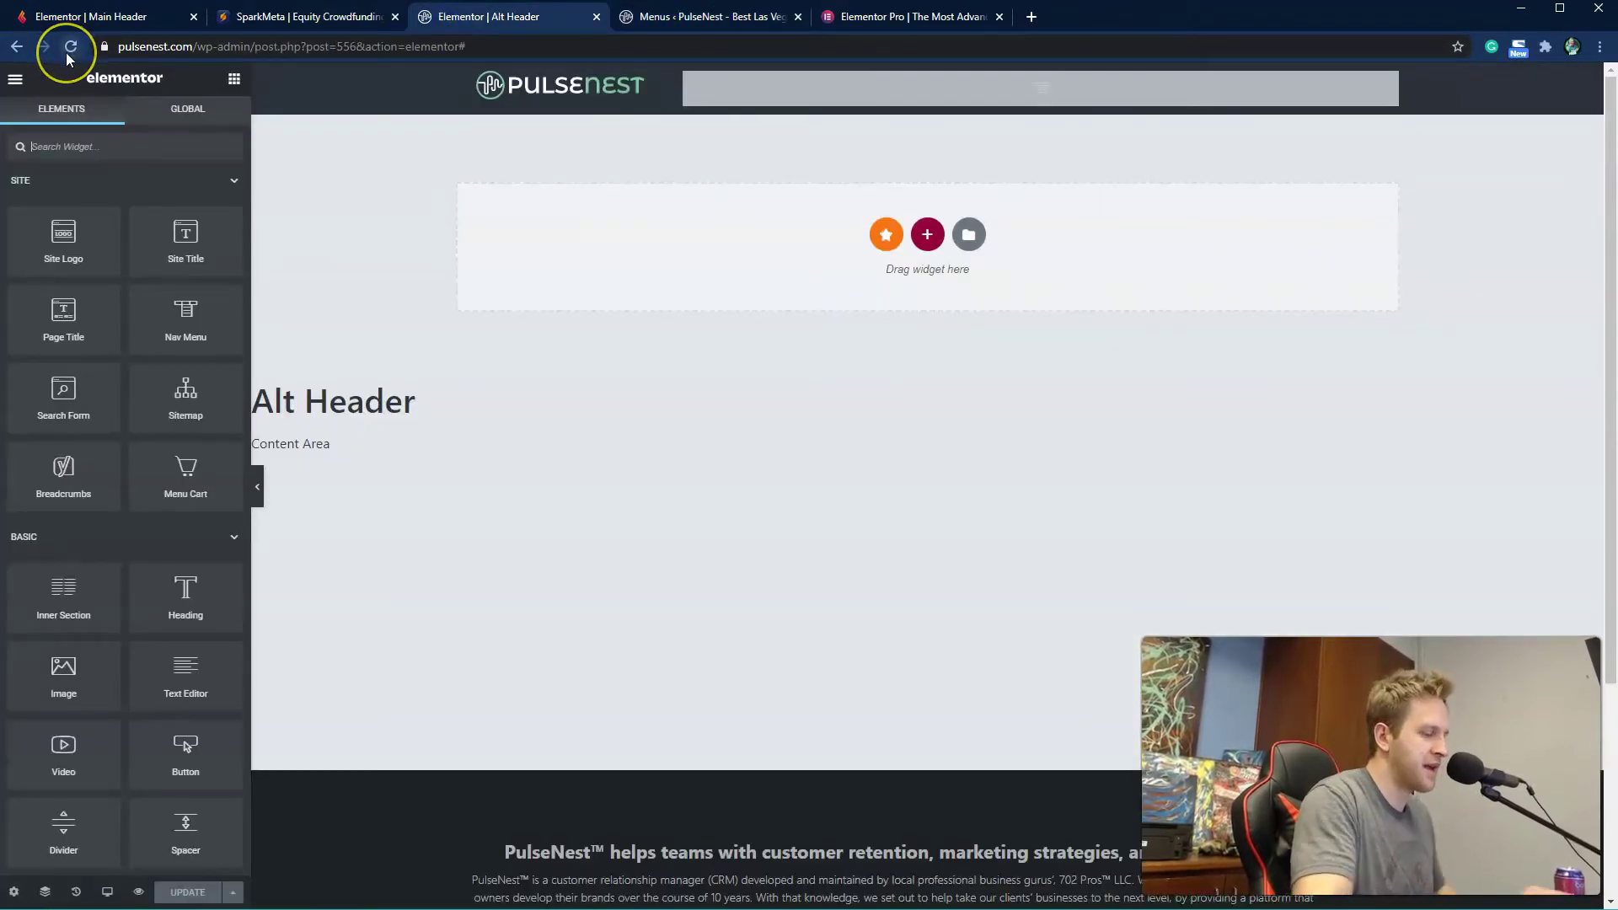
{"action": "left_click", "coordinate": [66, 52]}
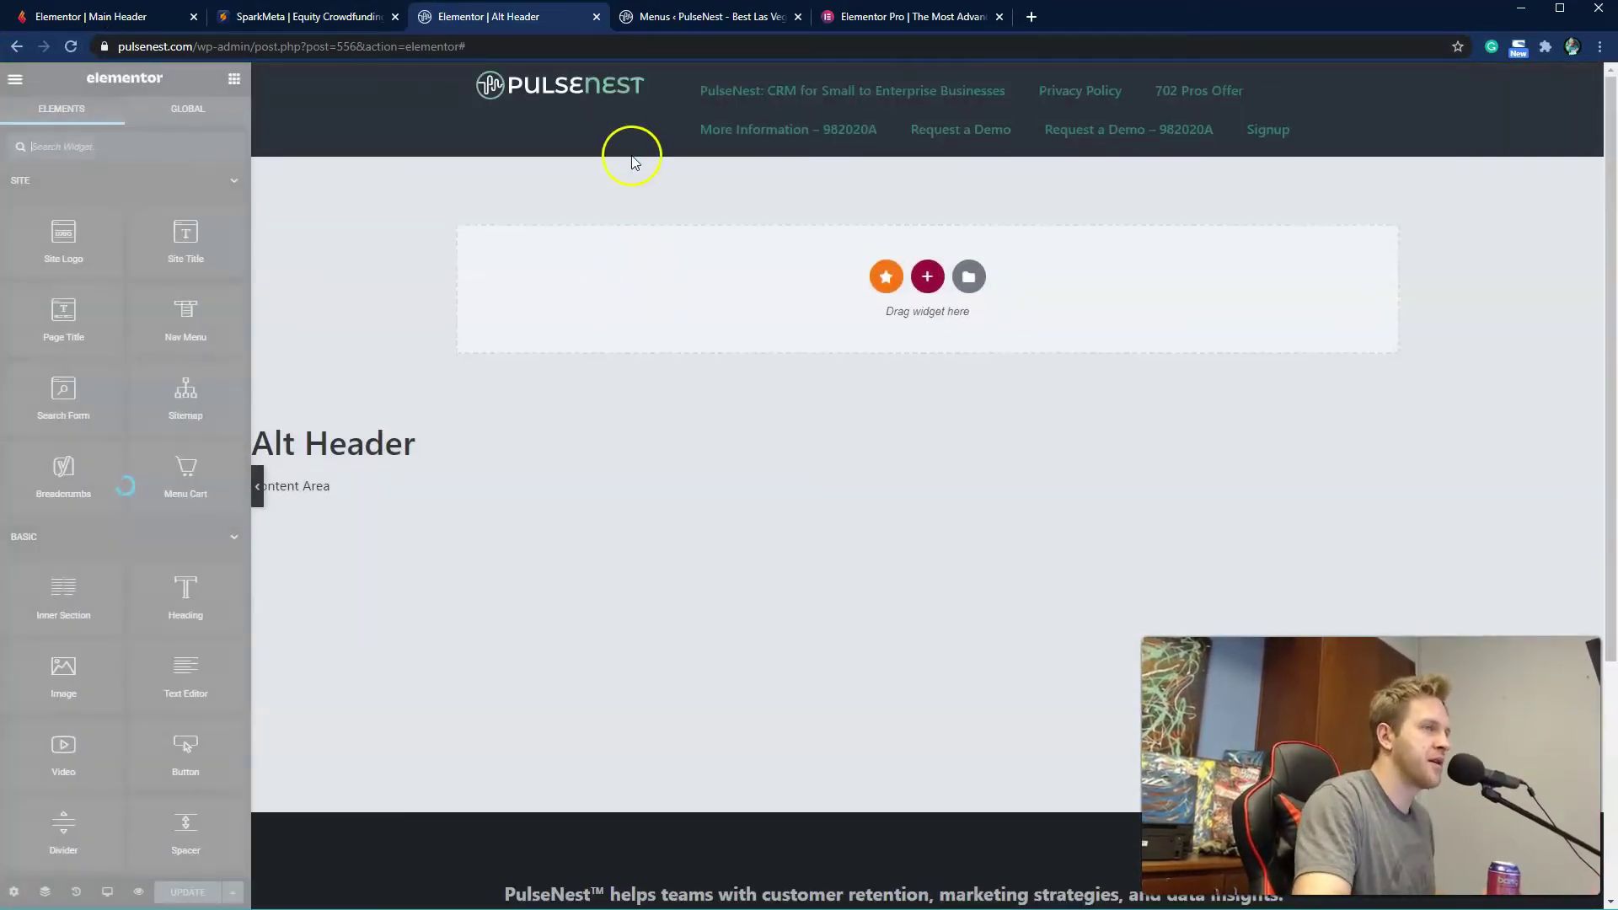
{"action": "left_click", "coordinate": [1061, 118]}
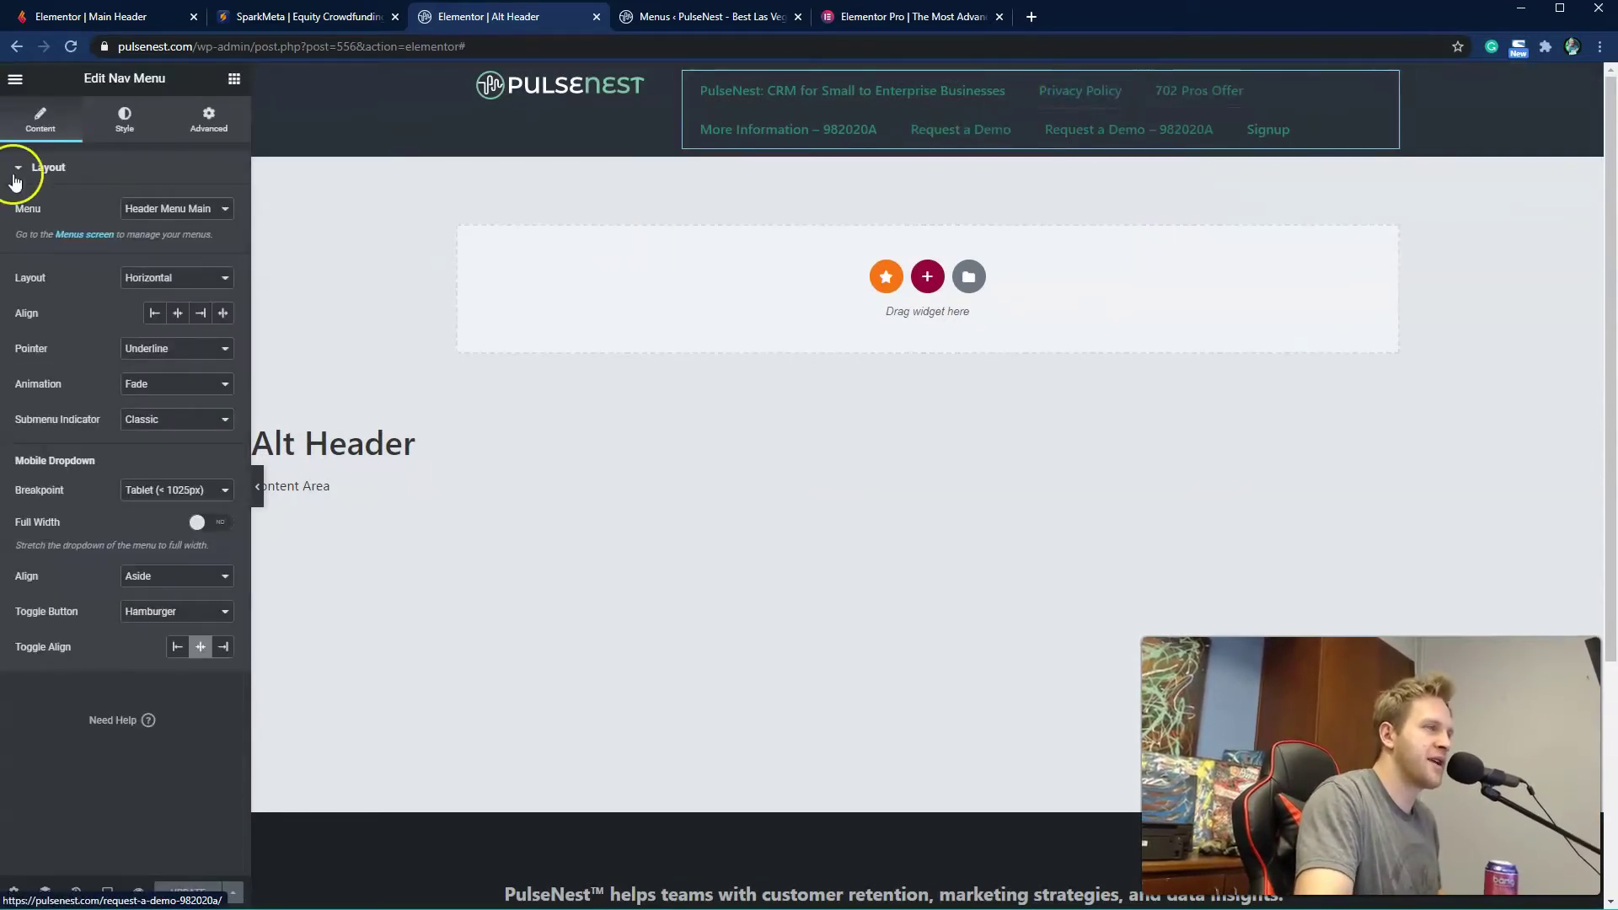
{"action": "left_click", "coordinate": [165, 211]}
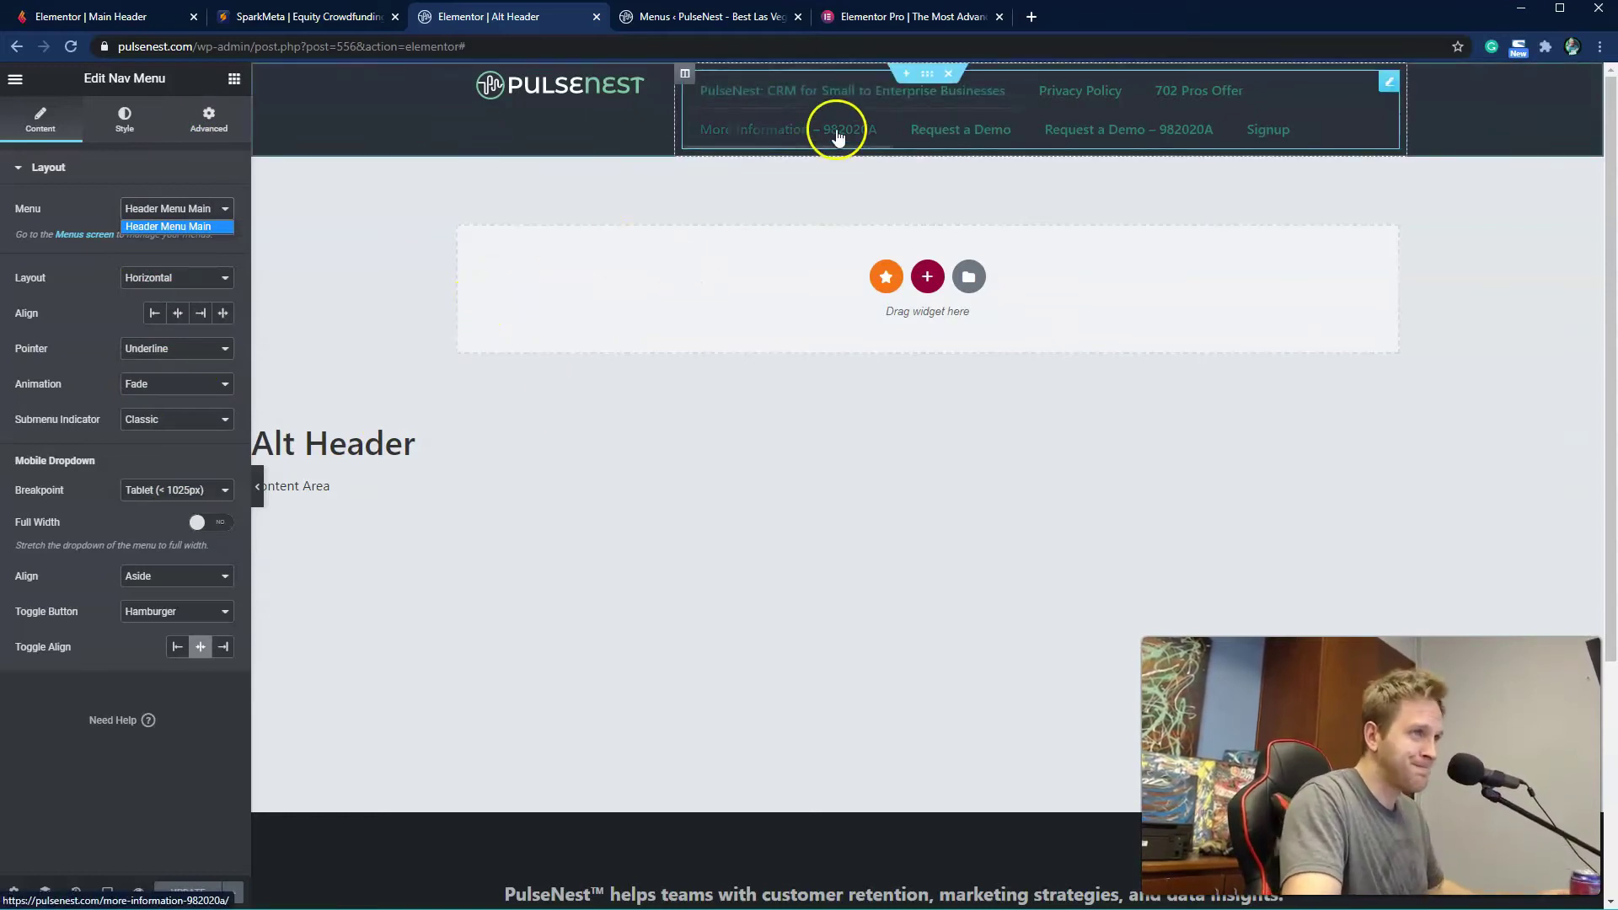
{"action": "left_click", "coordinate": [1457, 221]}
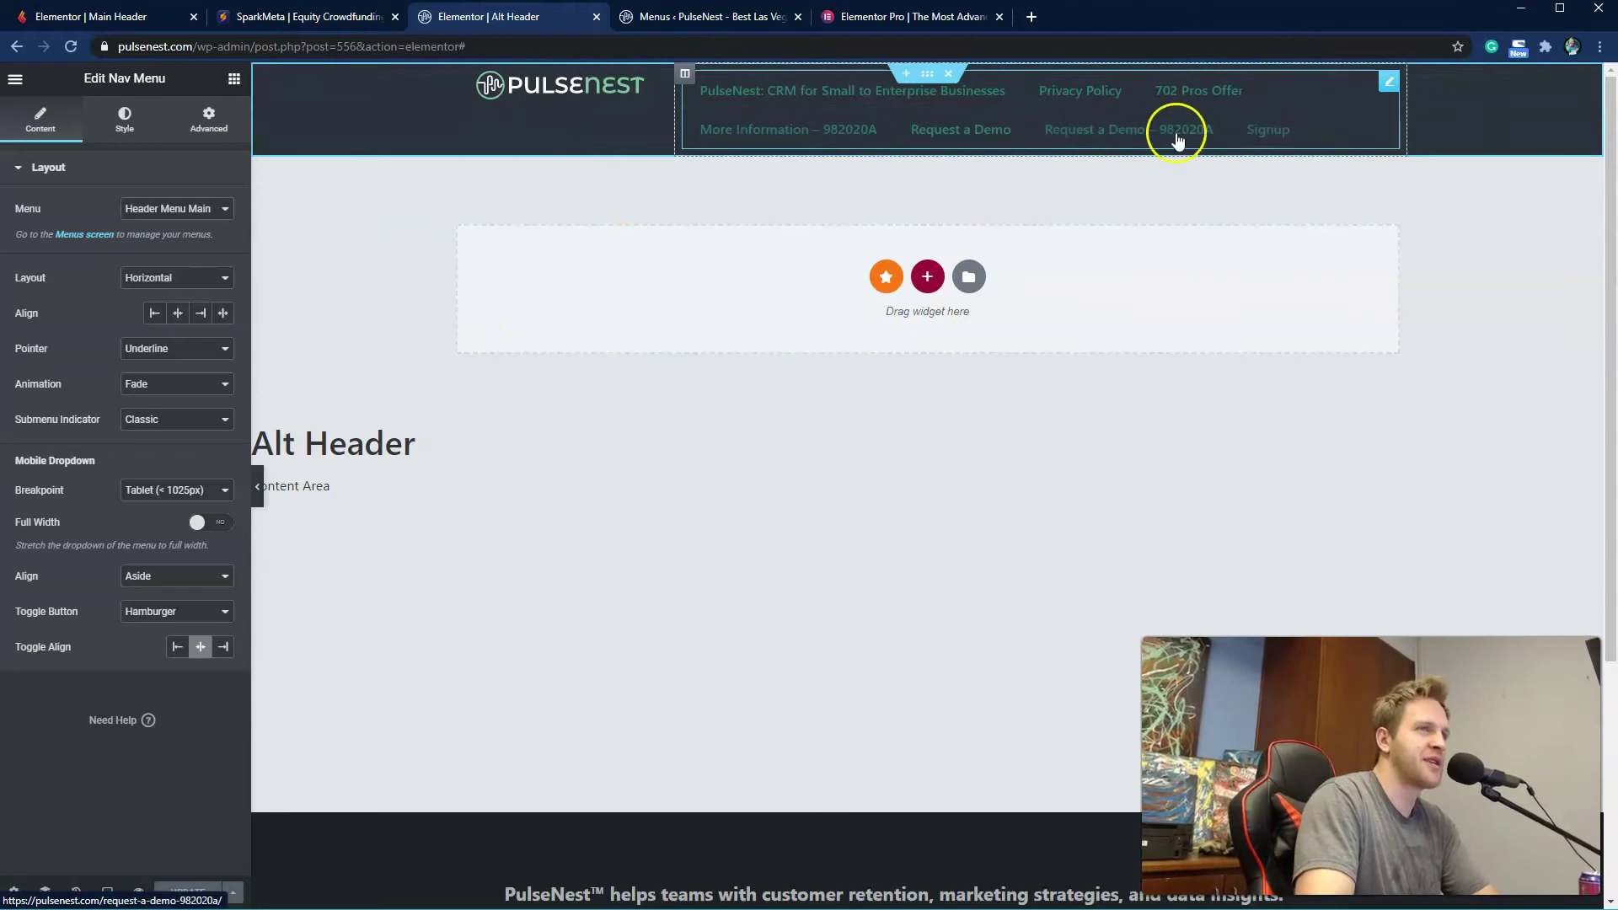
Step: Return to the WordPress menu editor and remove the Request a Demo – 982020A item from Header Menu Main
{"action": "left_click", "coordinate": [705, 17]}
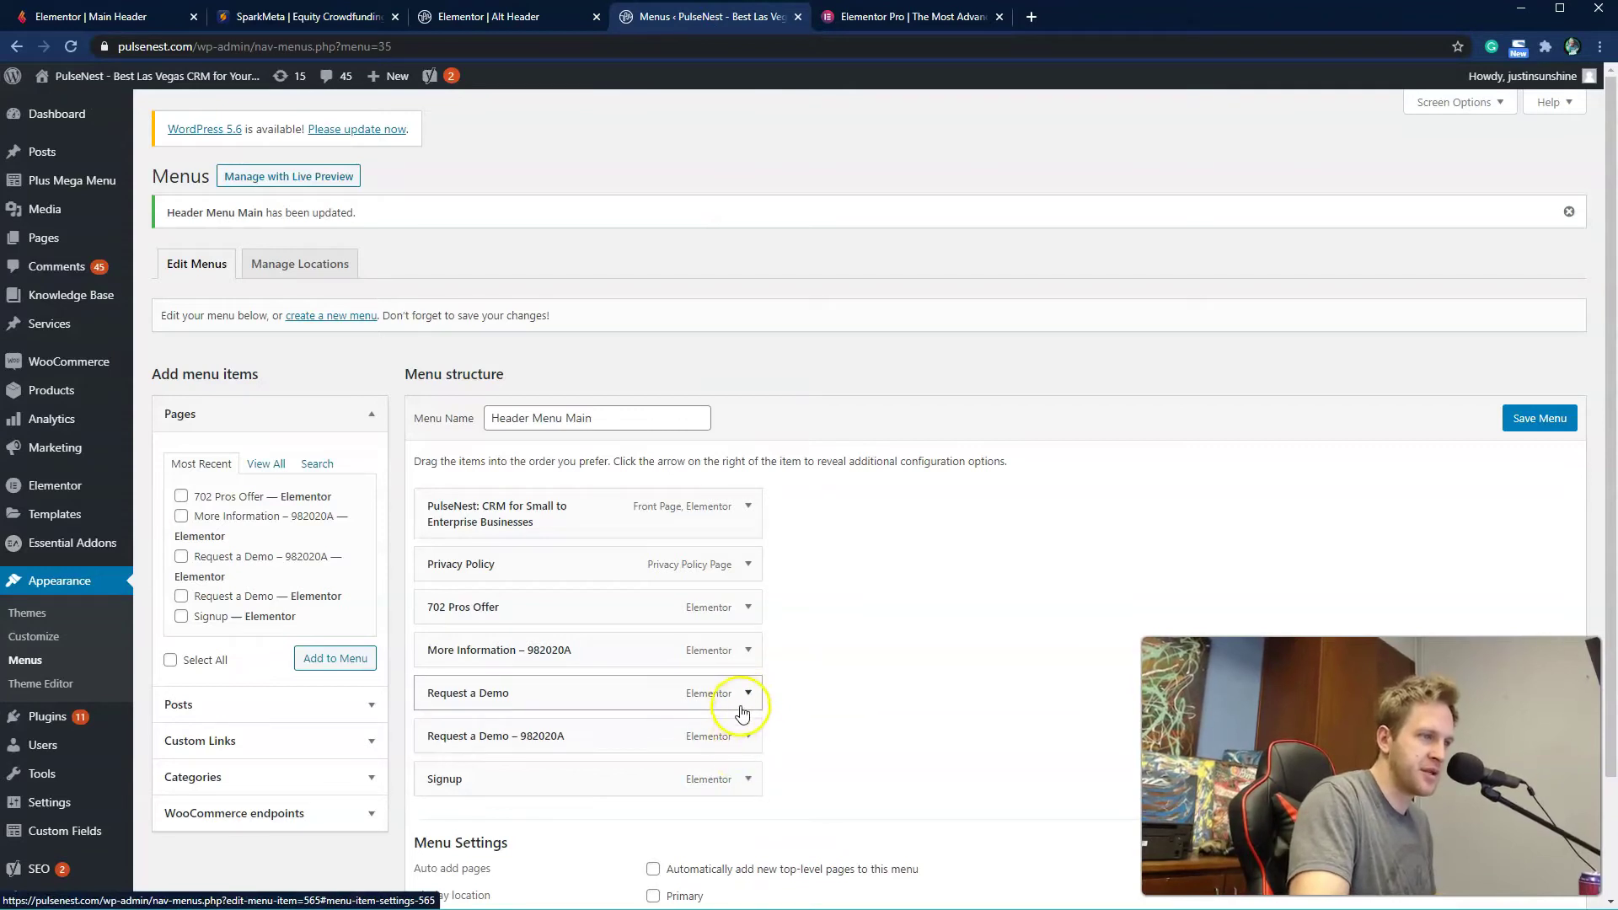
{"action": "left_click", "coordinate": [747, 733]}
{"action": "scroll", "coordinate": [590, 759], "scroll_direction": "down", "scroll_amount": 5}
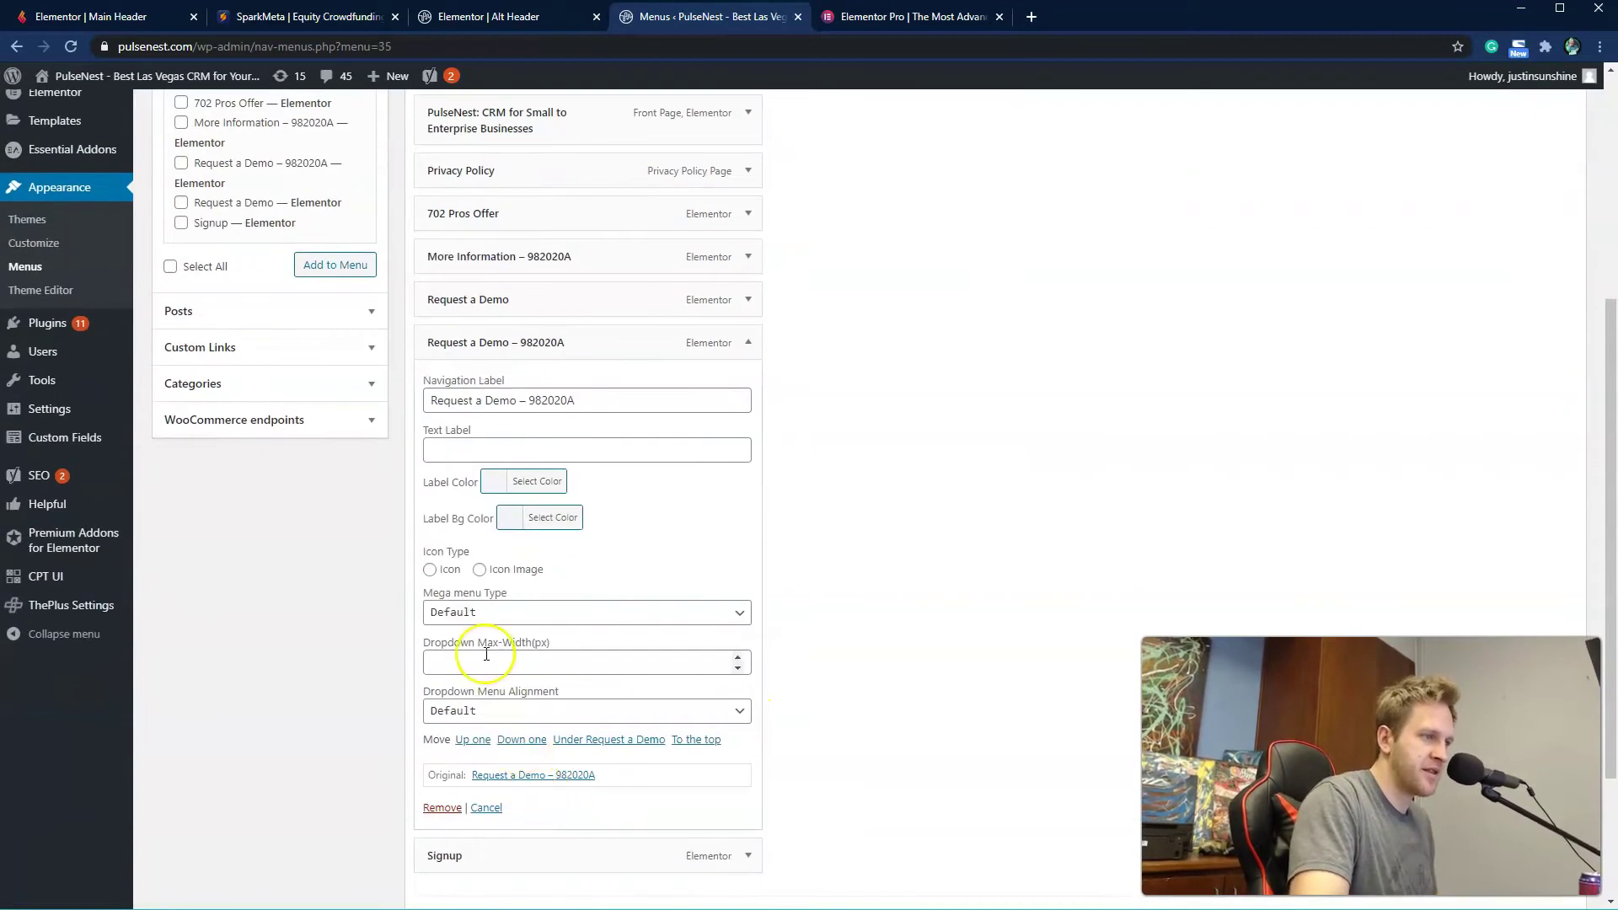
{"action": "left_click", "coordinate": [437, 814]}
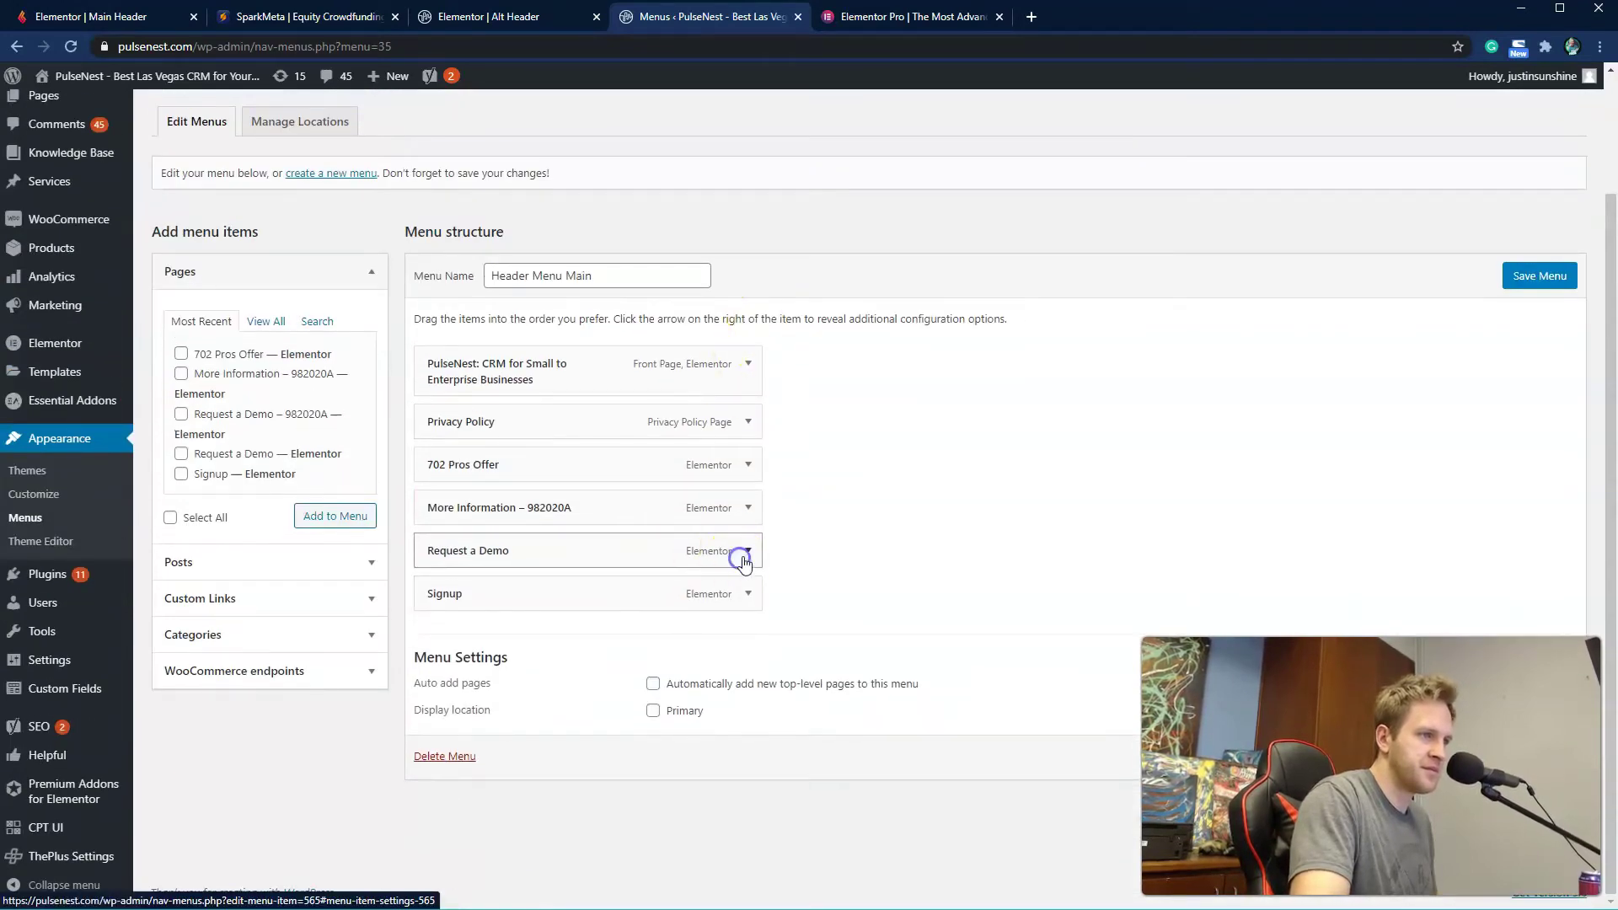
Step: Expand the Request a Demo menu item and examine its mega menu type and dropdown menu alignment options, leaving both at Default
{"action": "left_click", "coordinate": [741, 552]}
{"action": "scroll", "coordinate": [708, 599], "scroll_direction": "down", "scroll_amount": 2}
{"action": "scroll", "coordinate": [590, 773], "scroll_direction": "down", "scroll_amount": 3}
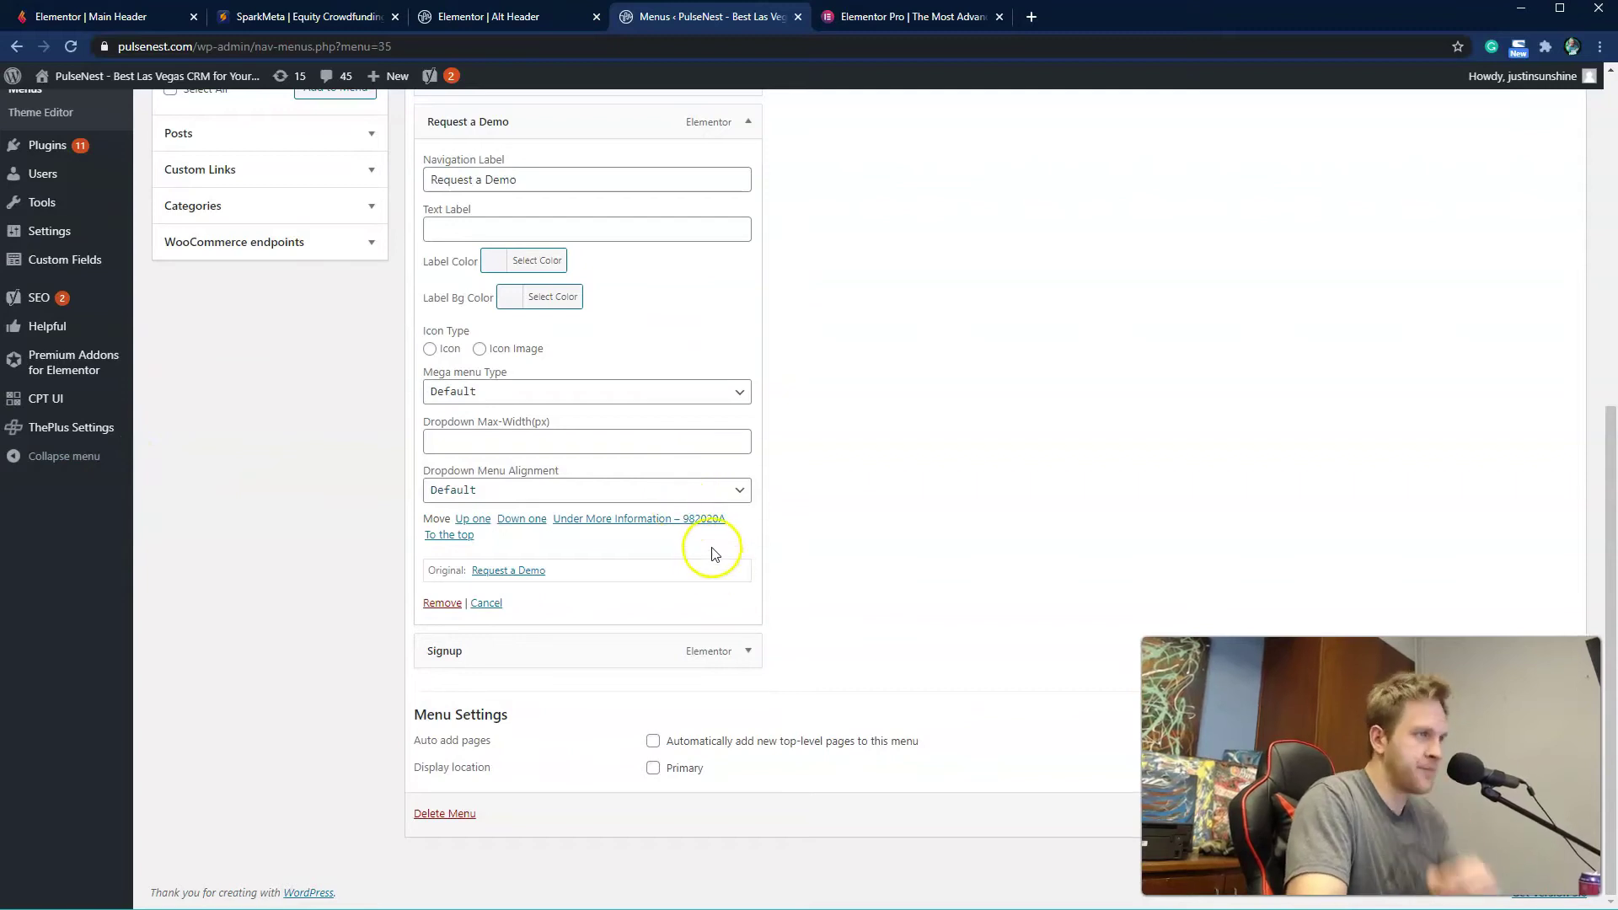
{"action": "scroll", "coordinate": [757, 465], "scroll_direction": "up", "scroll_amount": 2}
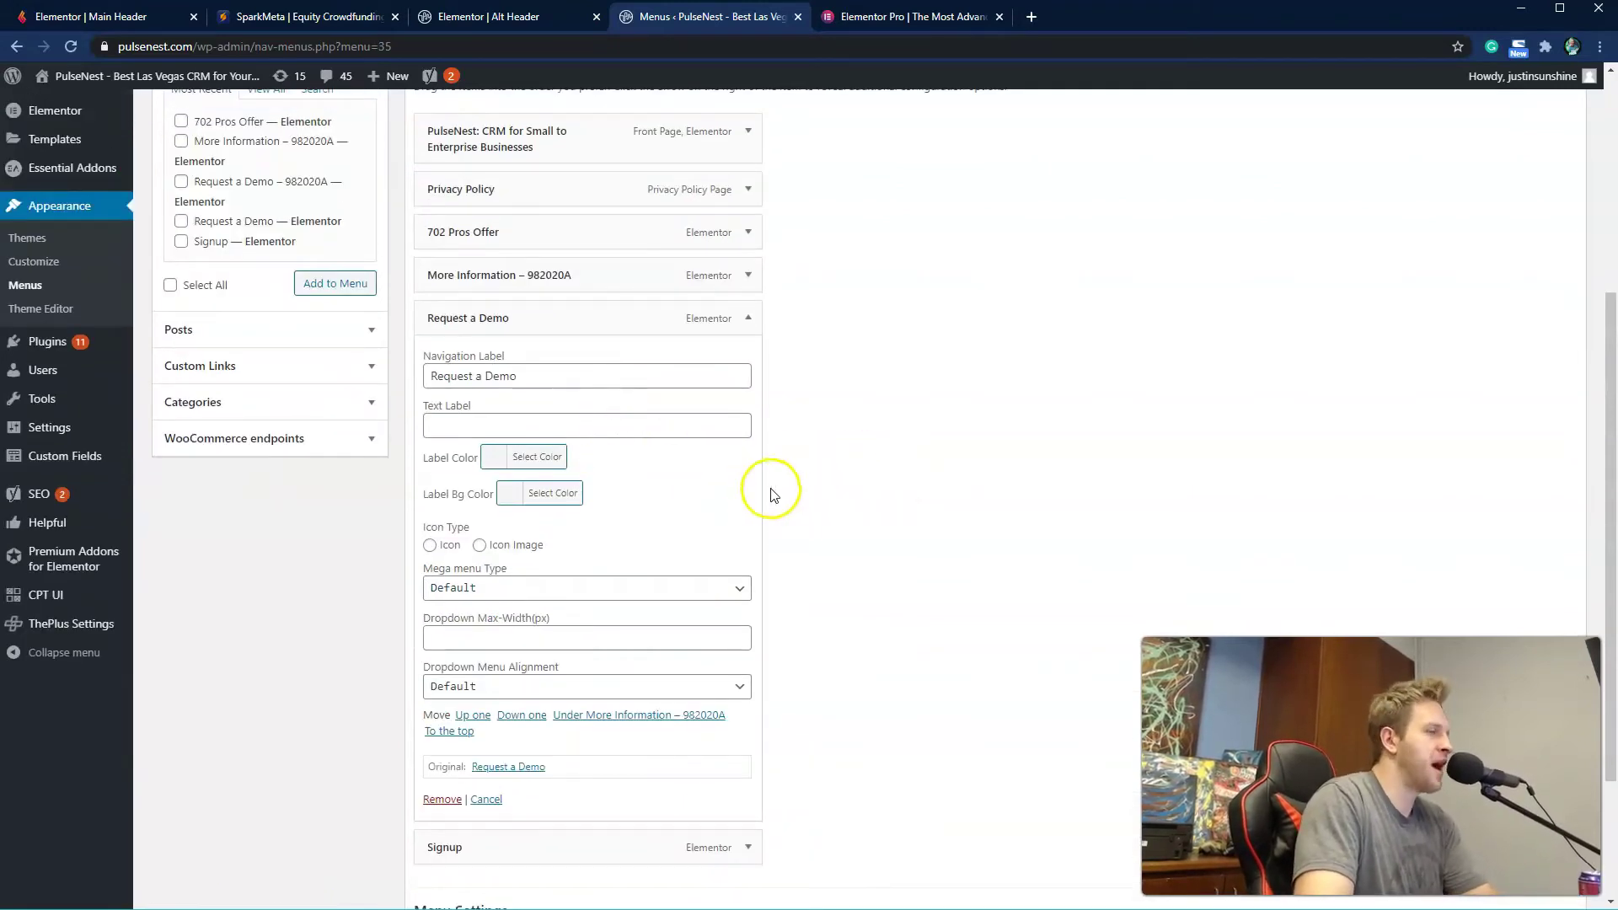
{"action": "left_click", "coordinate": [524, 587]}
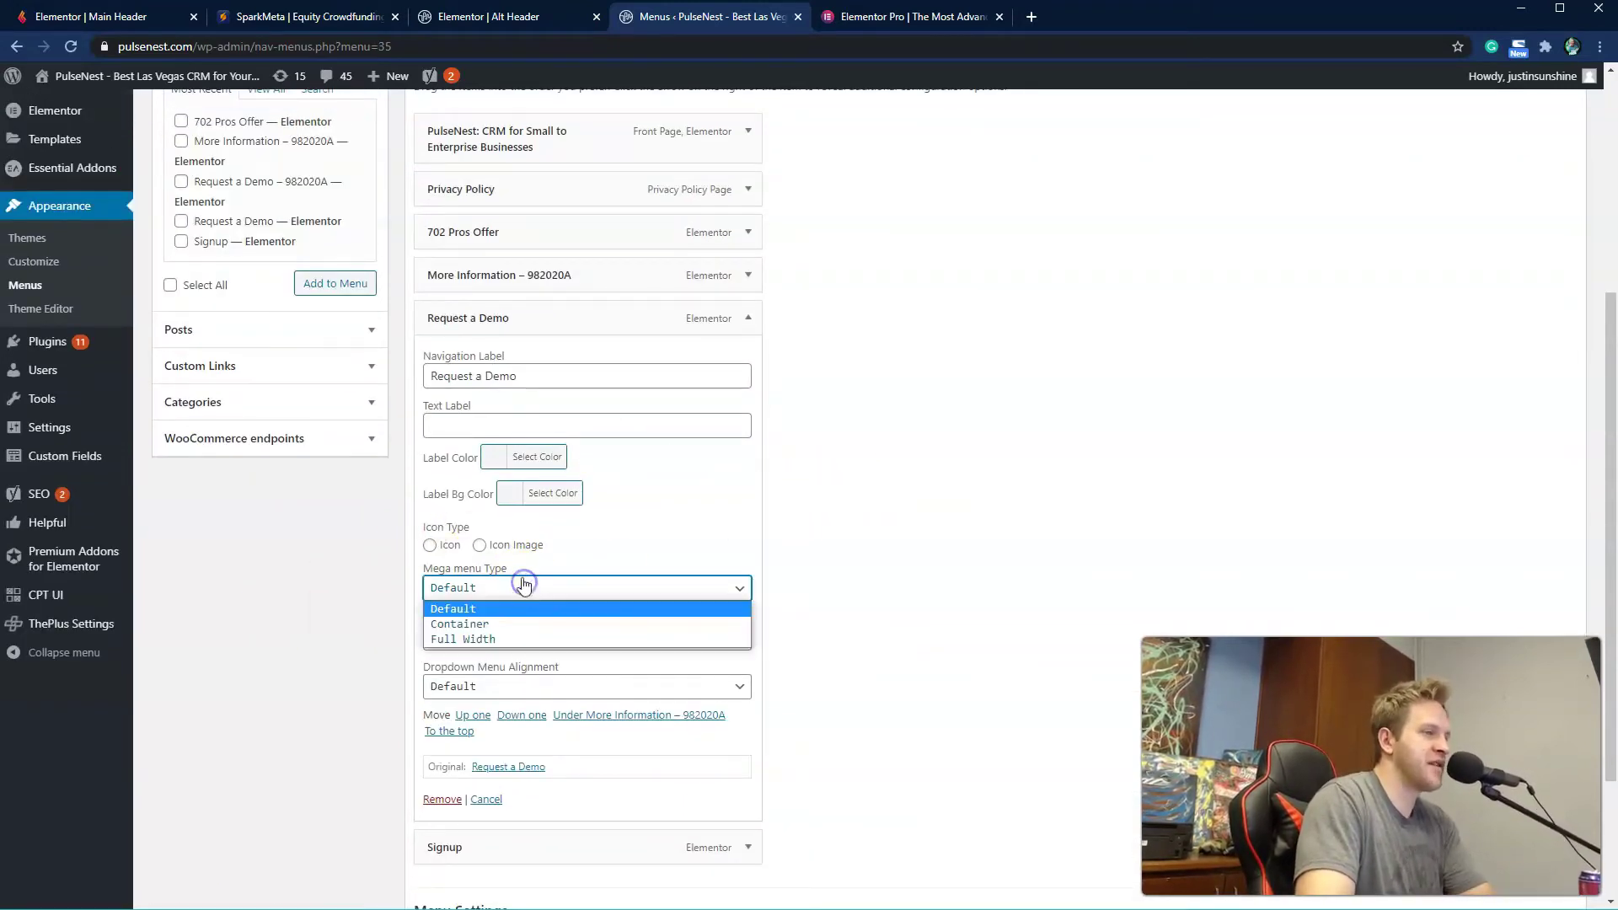
{"action": "left_click", "coordinate": [973, 433]}
{"action": "left_click", "coordinate": [560, 586]}
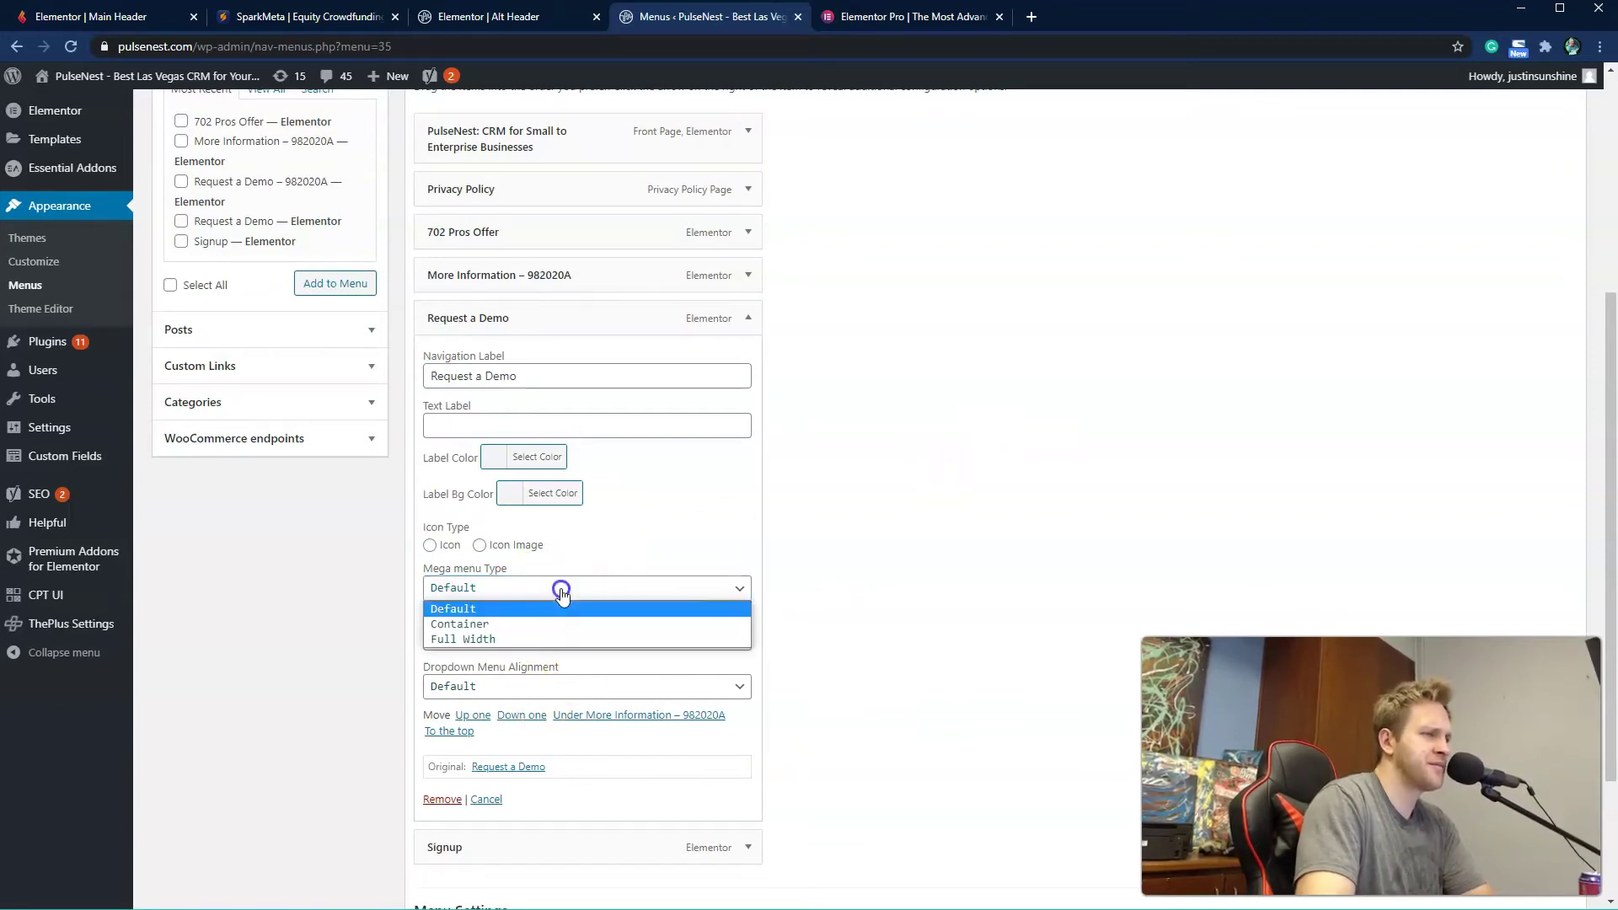
{"action": "left_click", "coordinate": [982, 519]}
{"action": "left_click", "coordinate": [531, 589]}
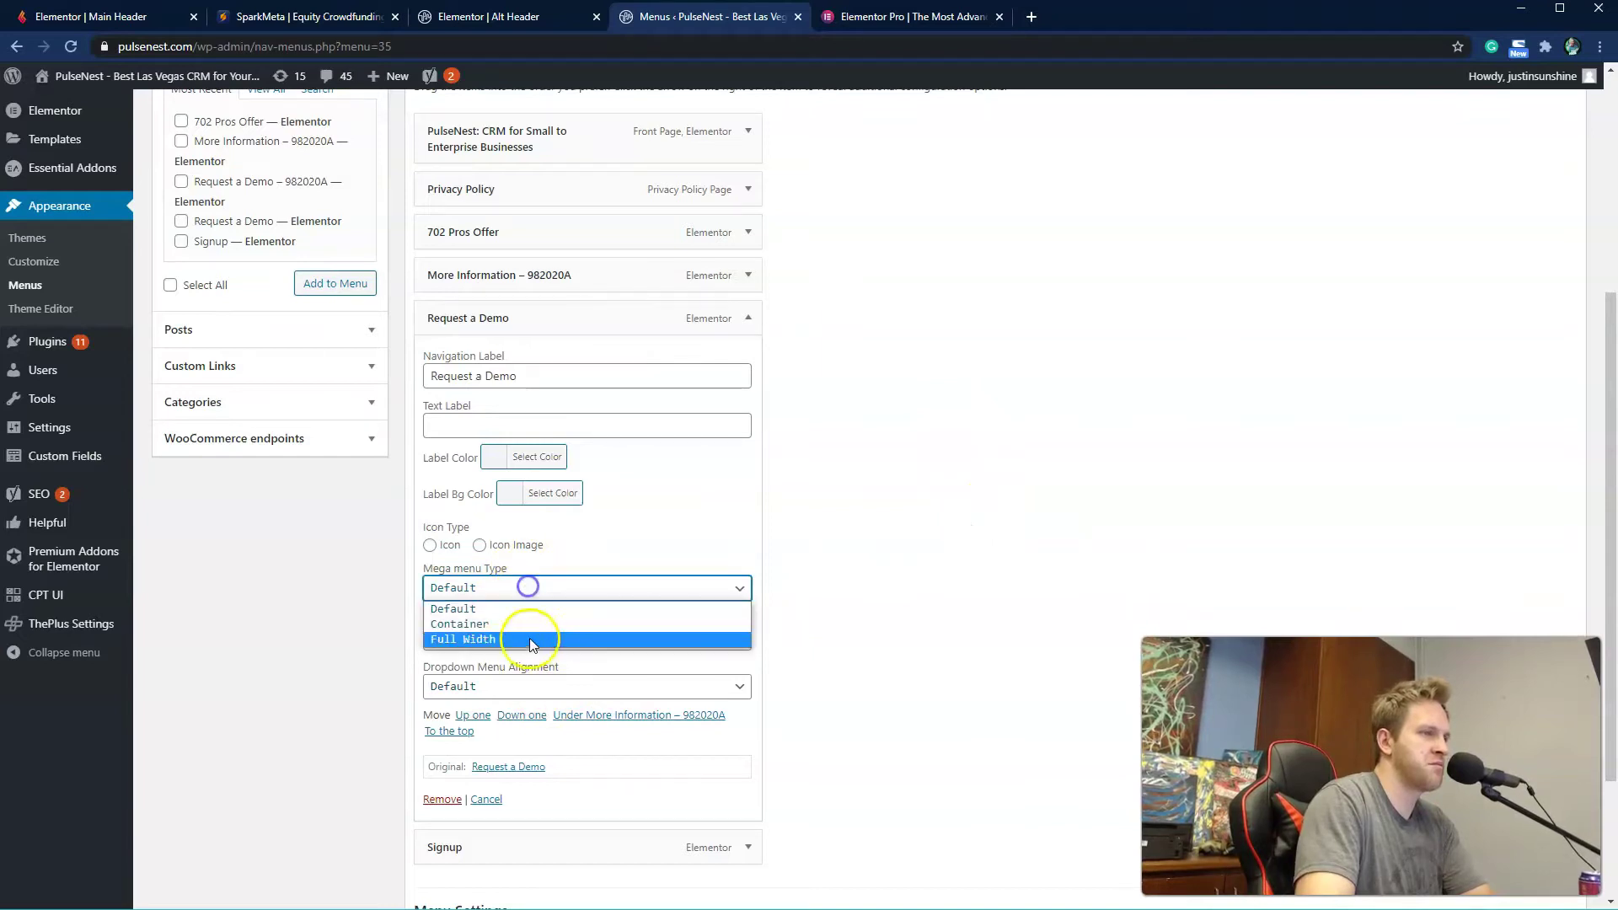
{"action": "left_click", "coordinate": [533, 625]}
{"action": "left_click", "coordinate": [588, 590]}
{"action": "left_click", "coordinate": [544, 627]}
{"action": "left_click", "coordinate": [541, 588]}
{"action": "left_click", "coordinate": [528, 608]}
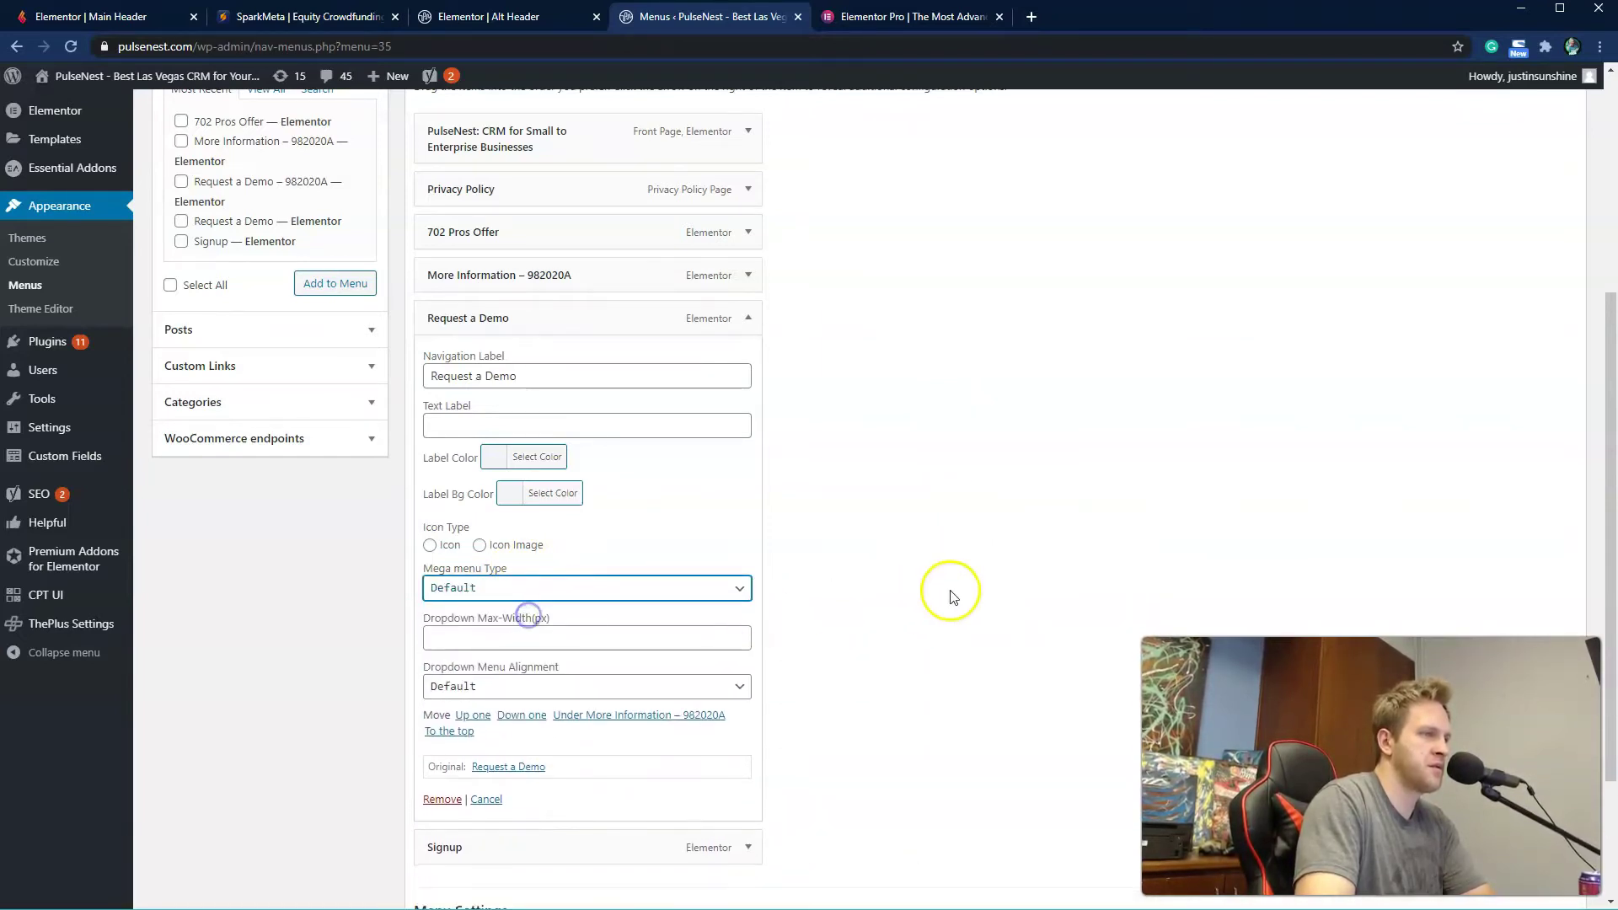
{"action": "left_click", "coordinate": [558, 693]}
{"action": "left_click", "coordinate": [559, 706]}
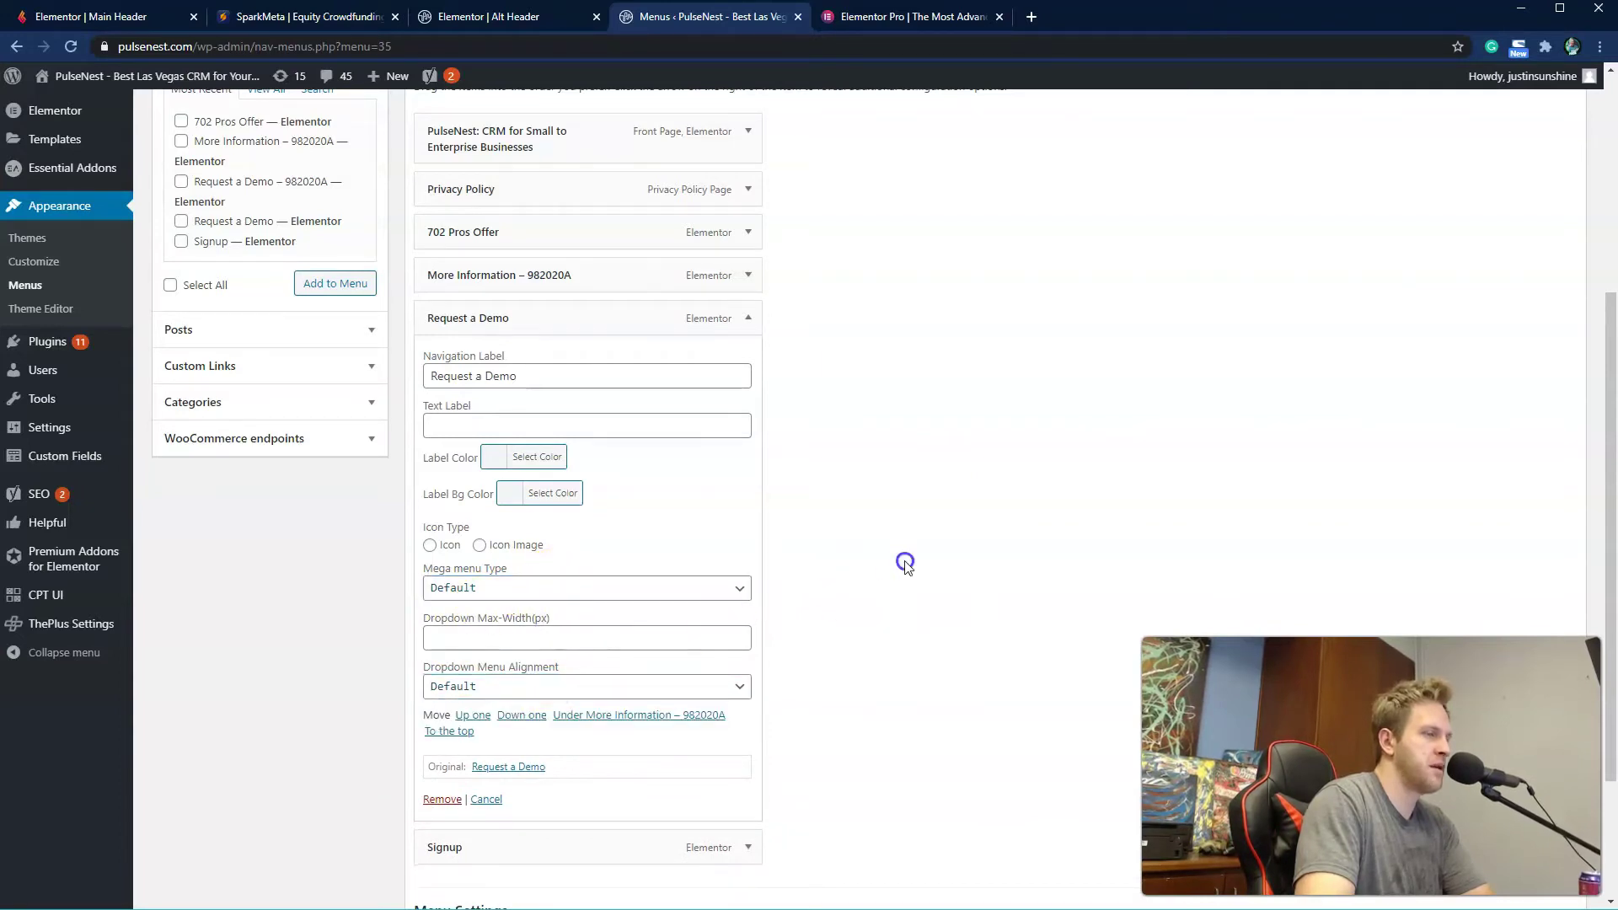
Step: Remove the More Information – 982020A item from Header Menu Main
{"action": "left_click", "coordinate": [769, 278]}
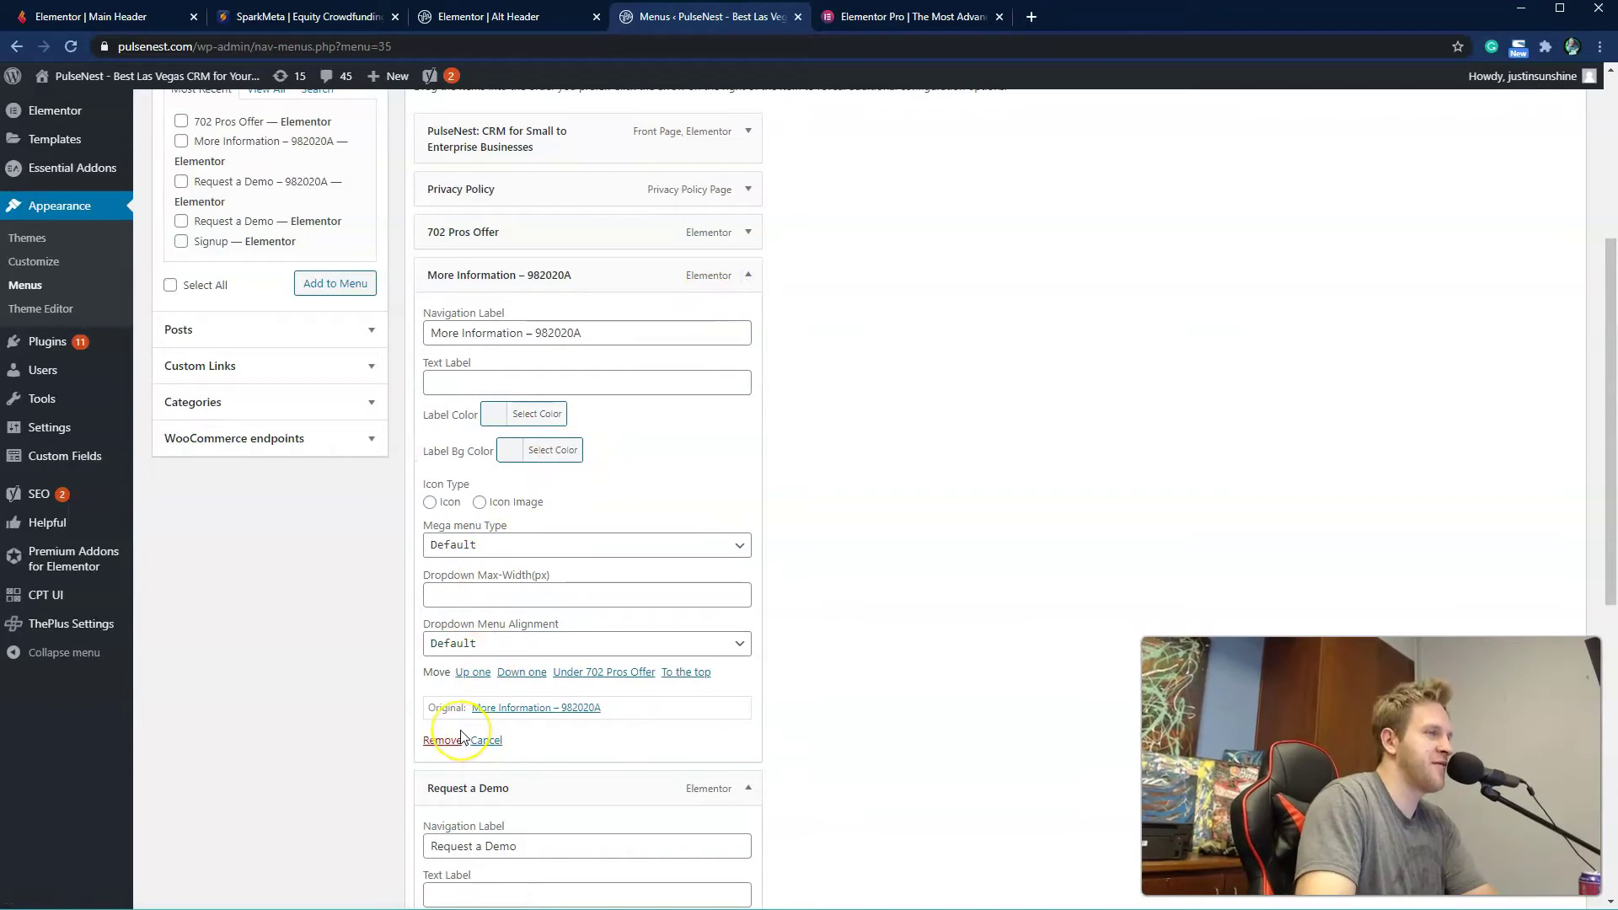
{"action": "left_click", "coordinate": [446, 740]}
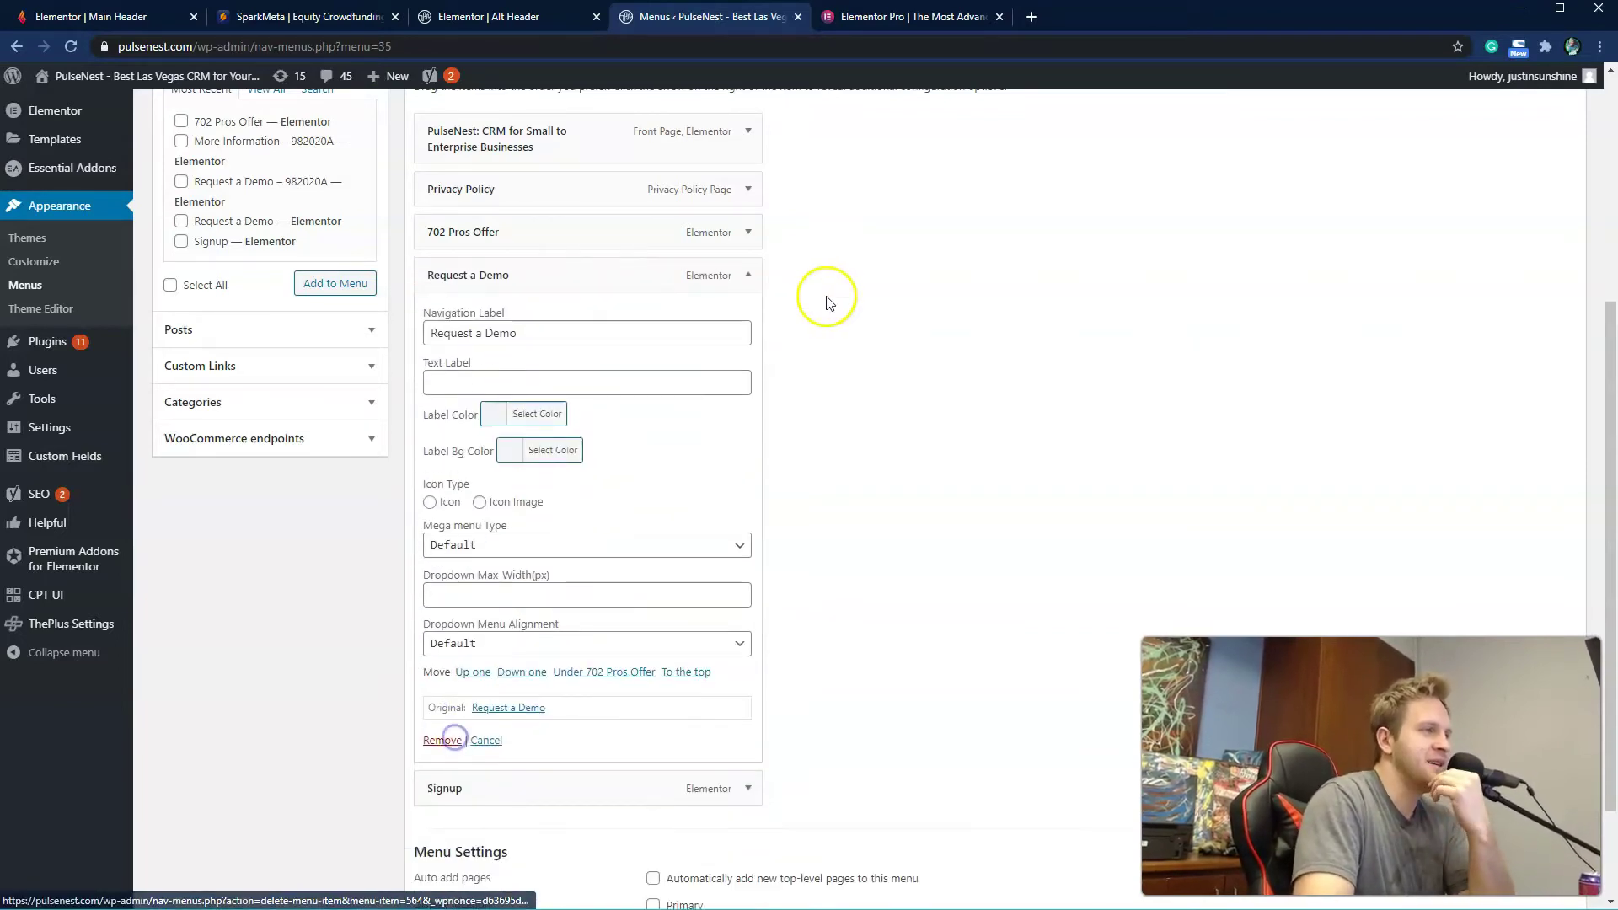
Step: Collapse the Request a Demo item's settings and check the Privacy Policy item's options in Header Menu Main
{"action": "scroll", "coordinate": [893, 303], "scroll_direction": "up", "scroll_amount": 5}
{"action": "scroll", "coordinate": [889, 351], "scroll_direction": "down", "scroll_amount": 6}
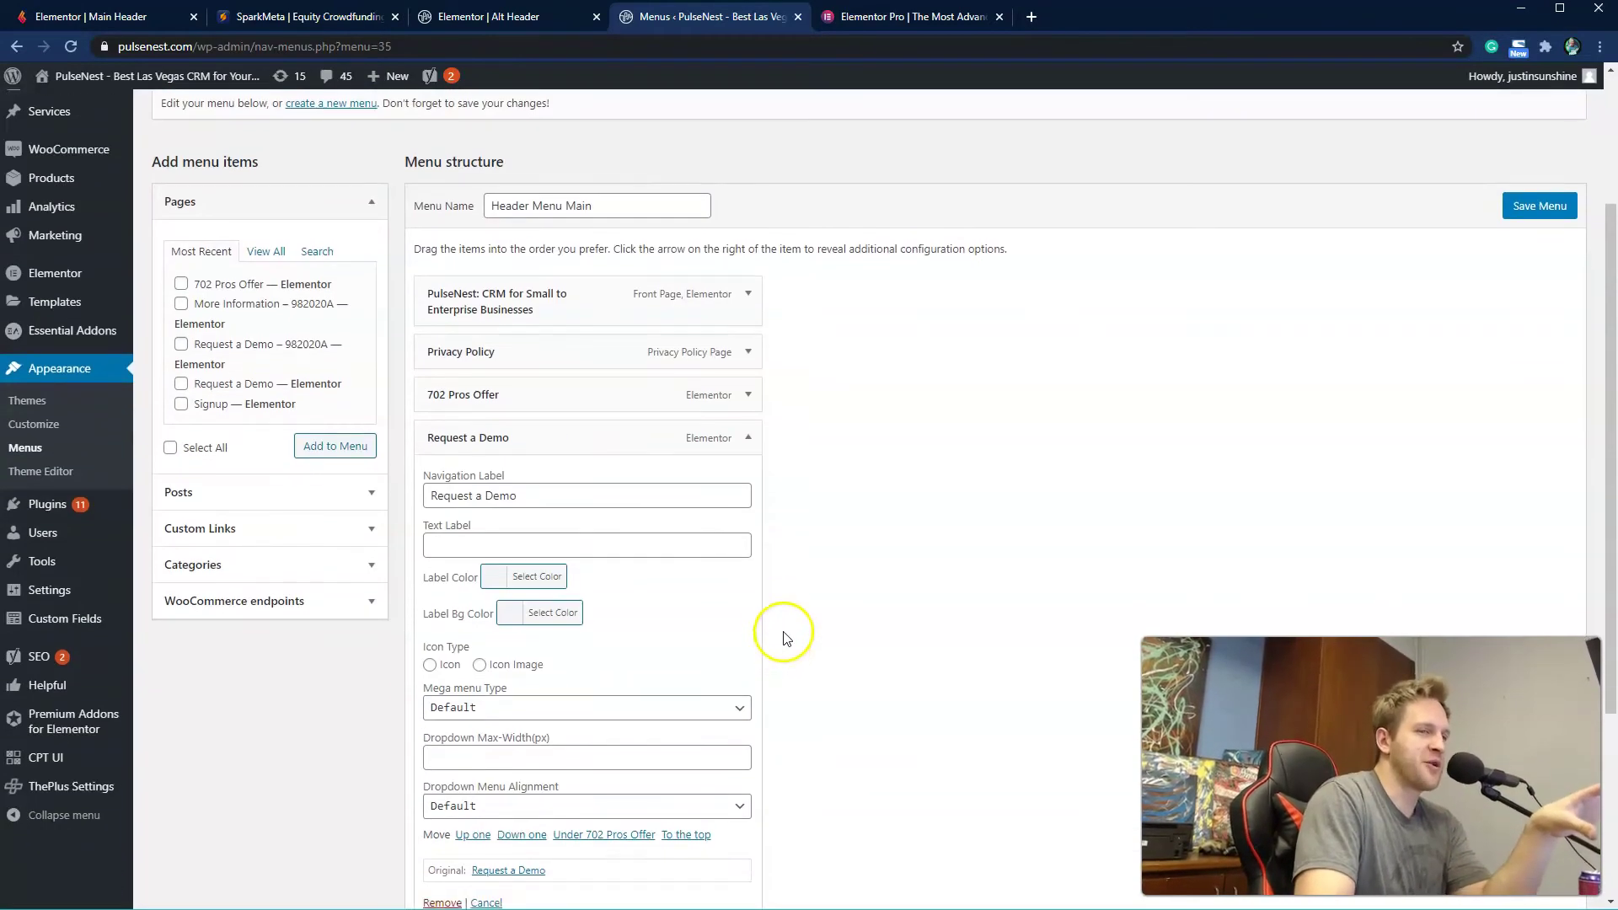
{"action": "scroll", "coordinate": [783, 637], "scroll_direction": "up", "scroll_amount": 5}
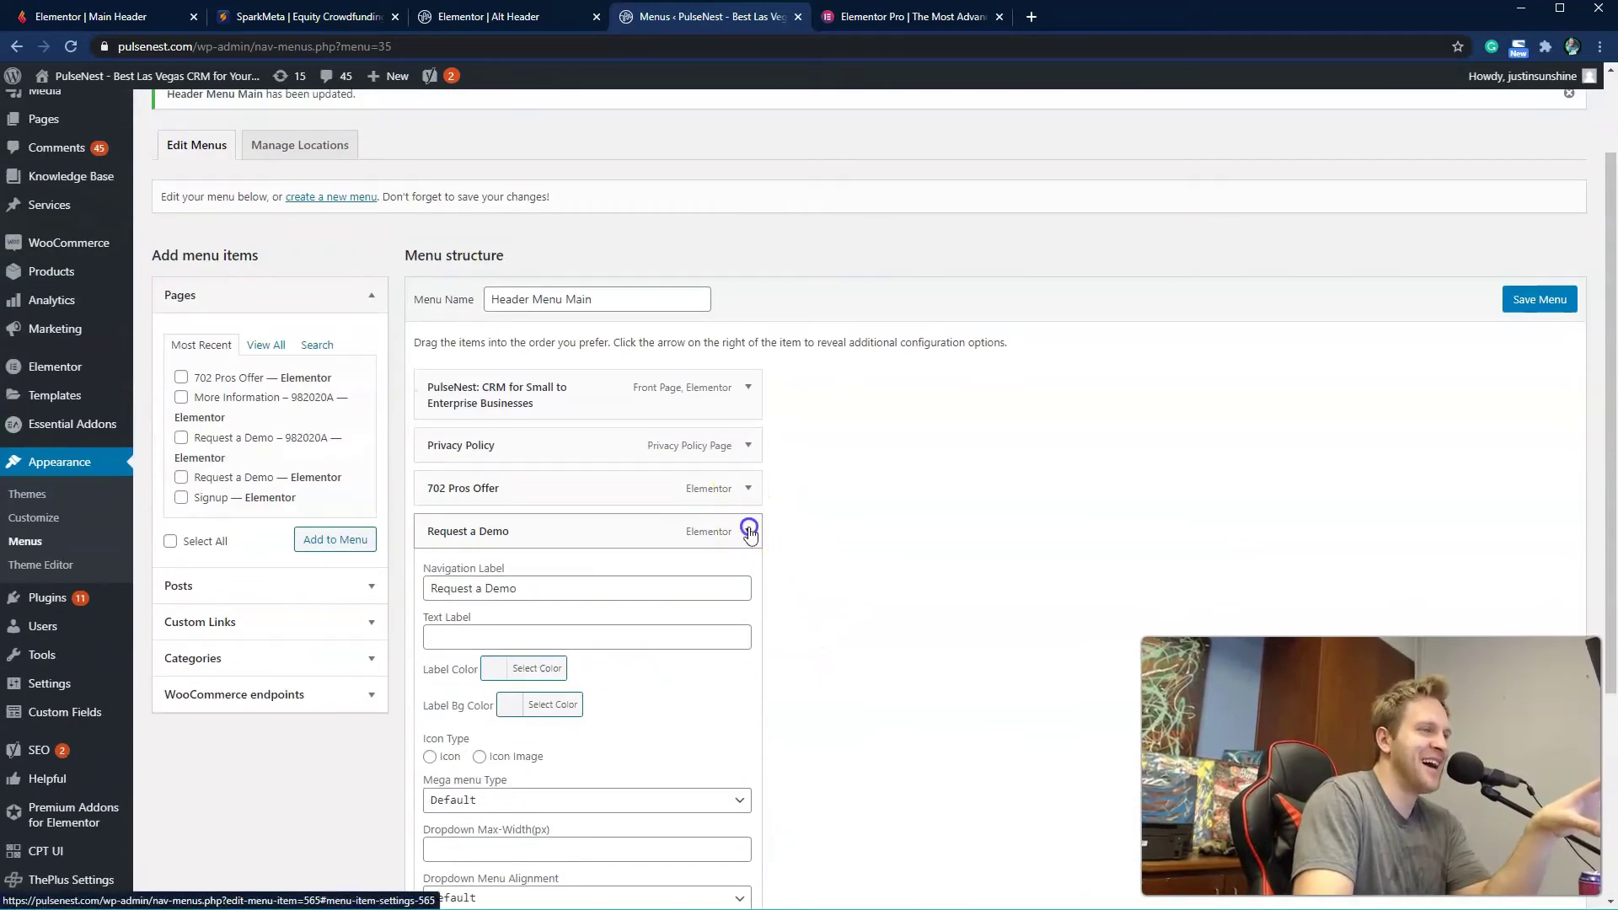
{"action": "left_click", "coordinate": [748, 530]}
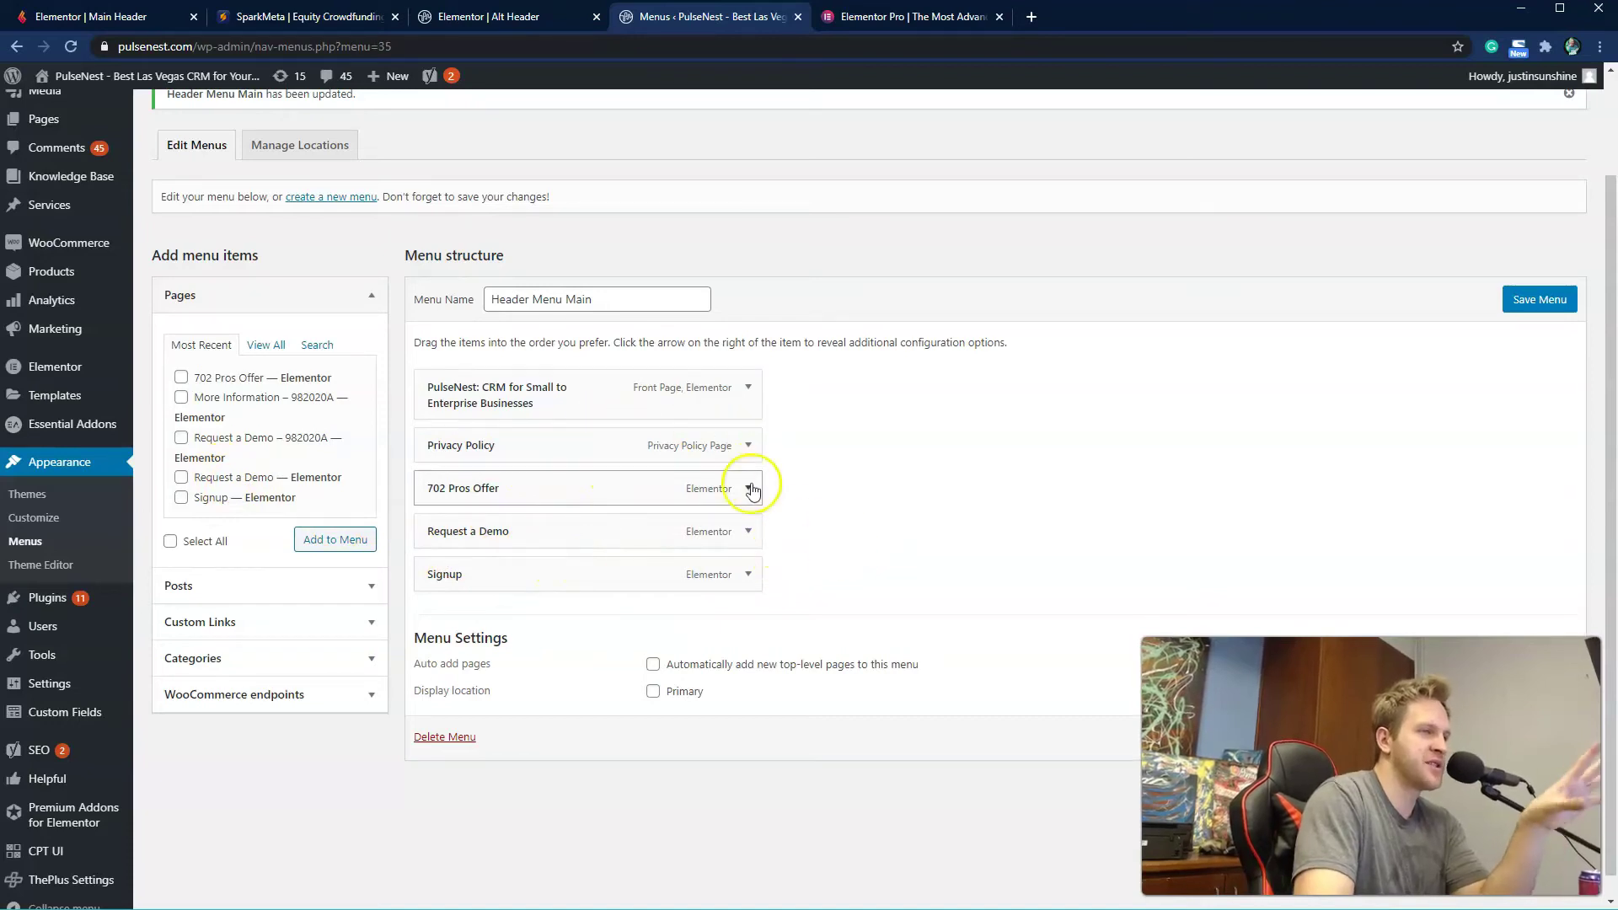
{"action": "left_click", "coordinate": [749, 447]}
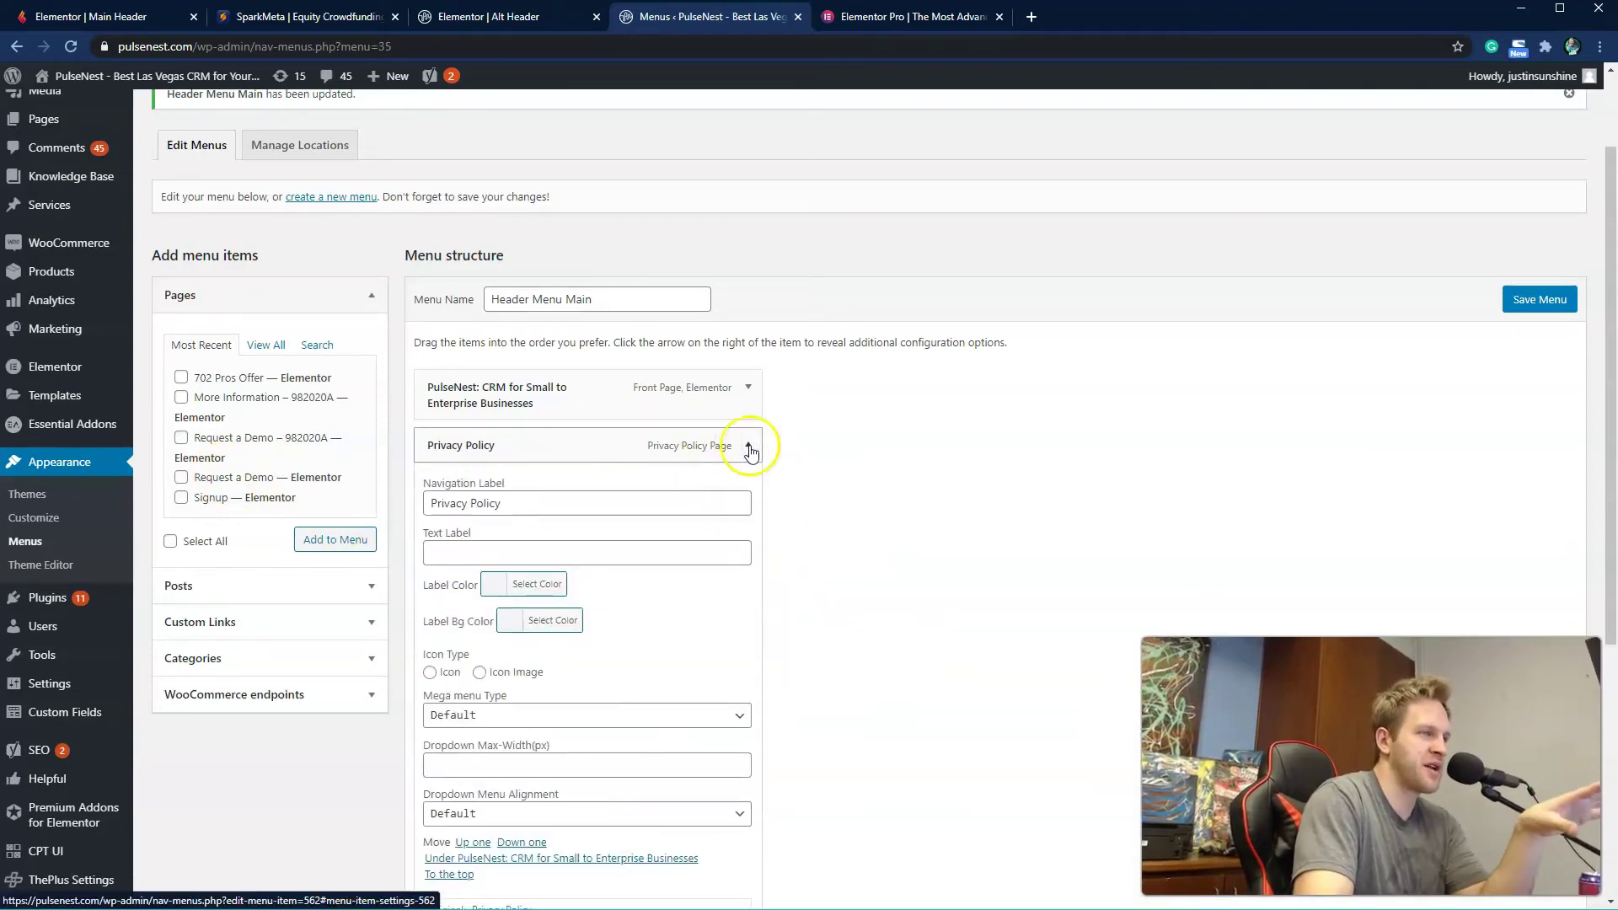
{"action": "left_click", "coordinate": [749, 447]}
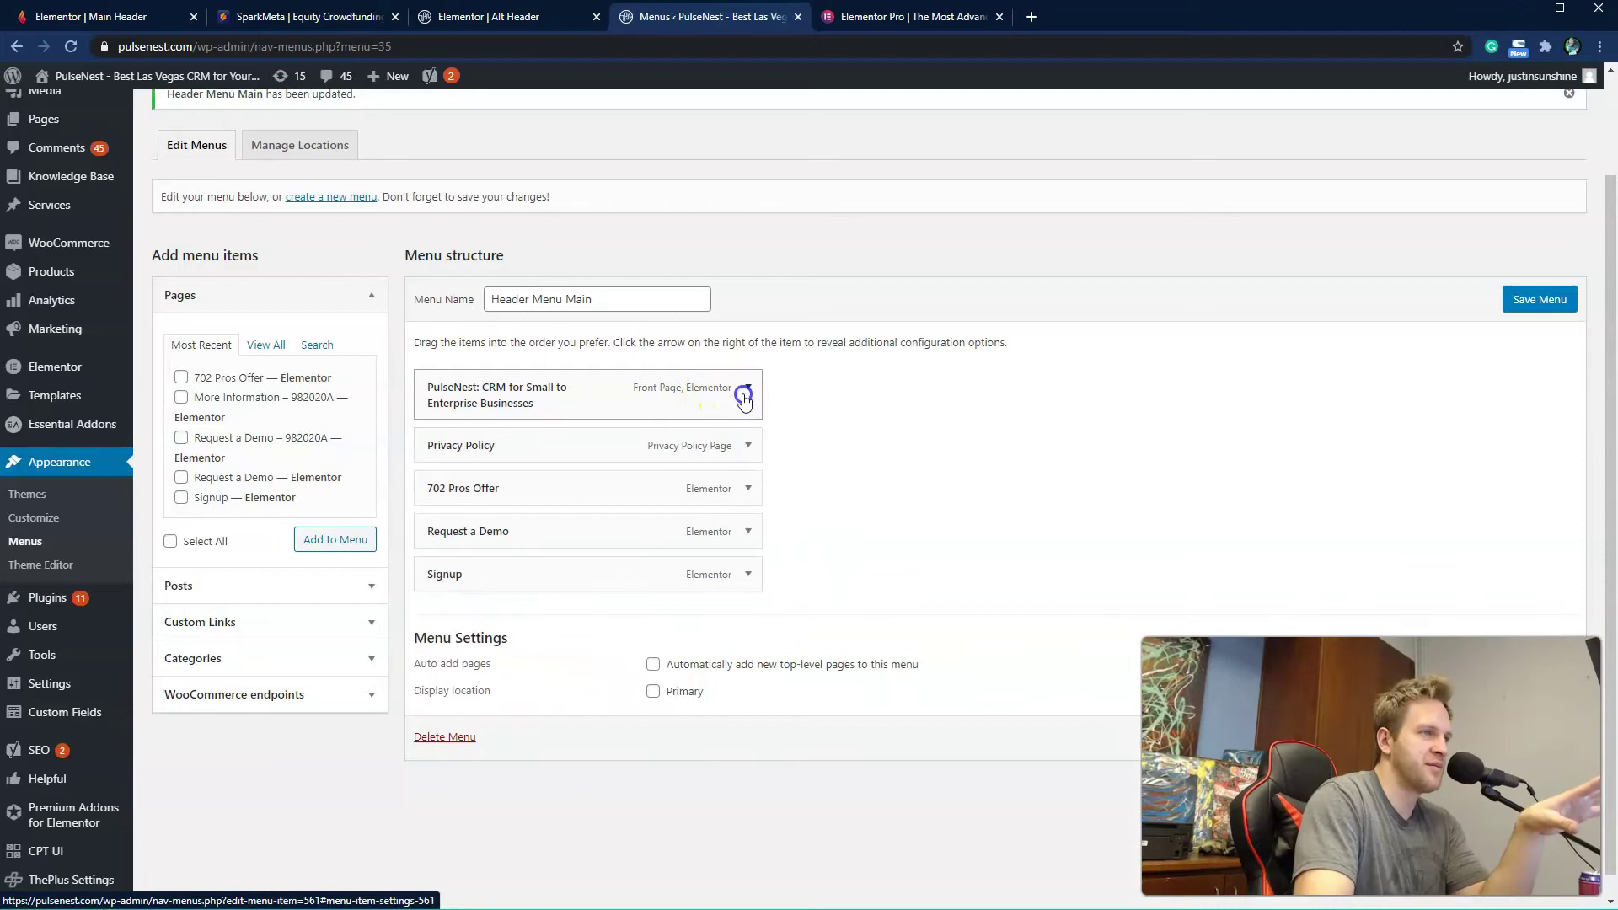
Step: Remove the PulseNest: CRM for Small to Enterprise Businesses item from Header Menu Main and save the menu
{"action": "left_click", "coordinate": [747, 387]}
{"action": "scroll", "coordinate": [610, 589], "scroll_direction": "down", "scroll_amount": 5}
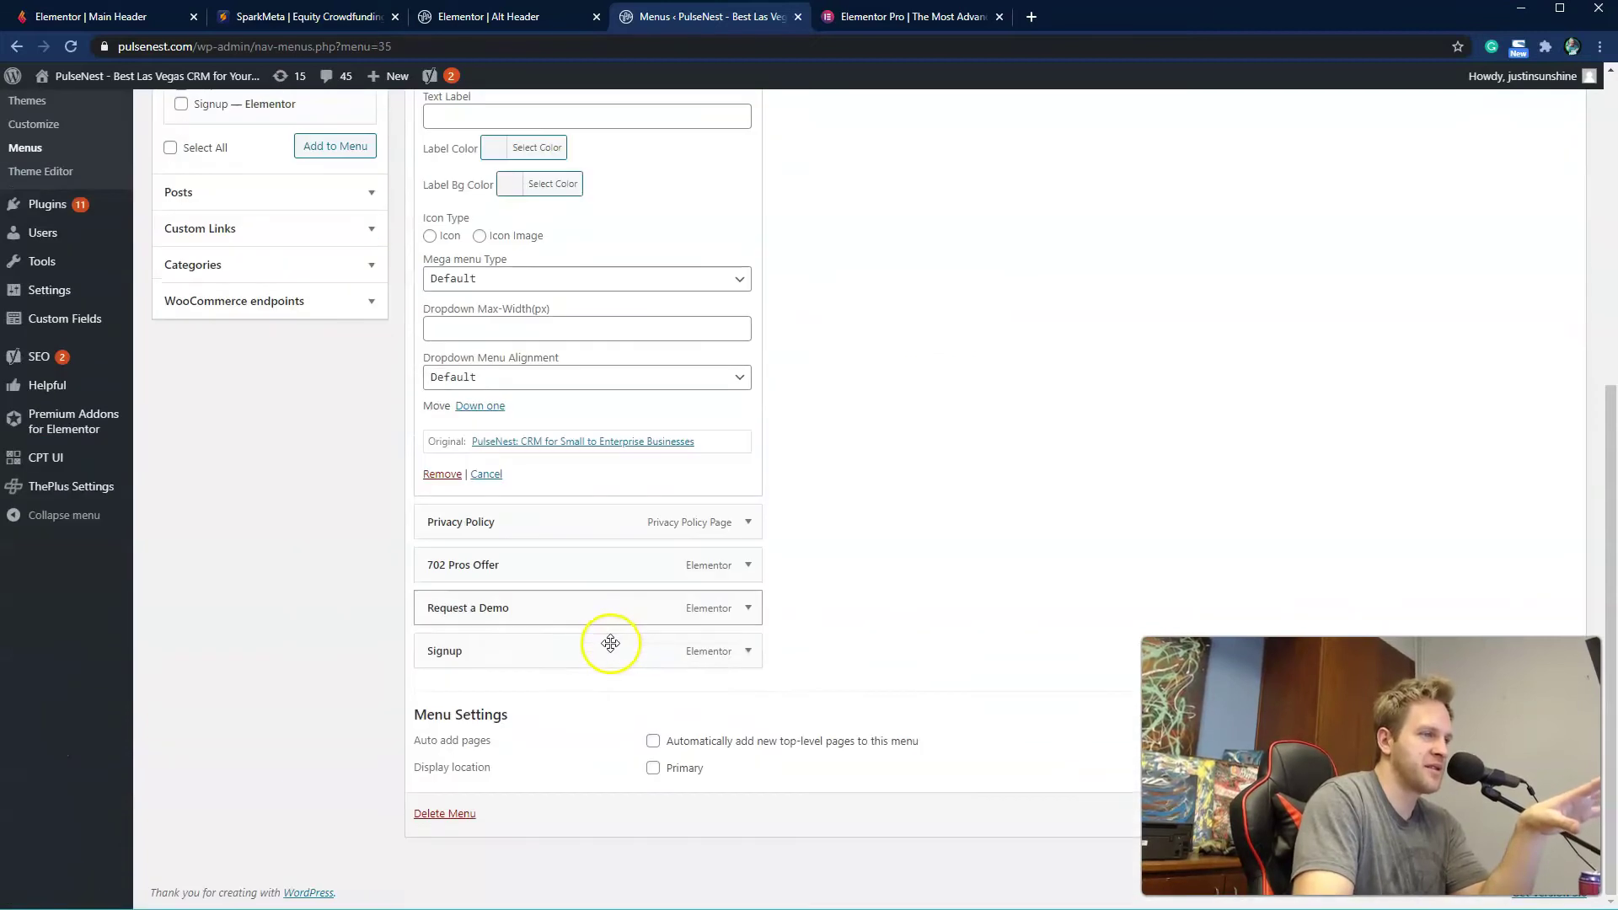
{"action": "left_click", "coordinate": [442, 474]}
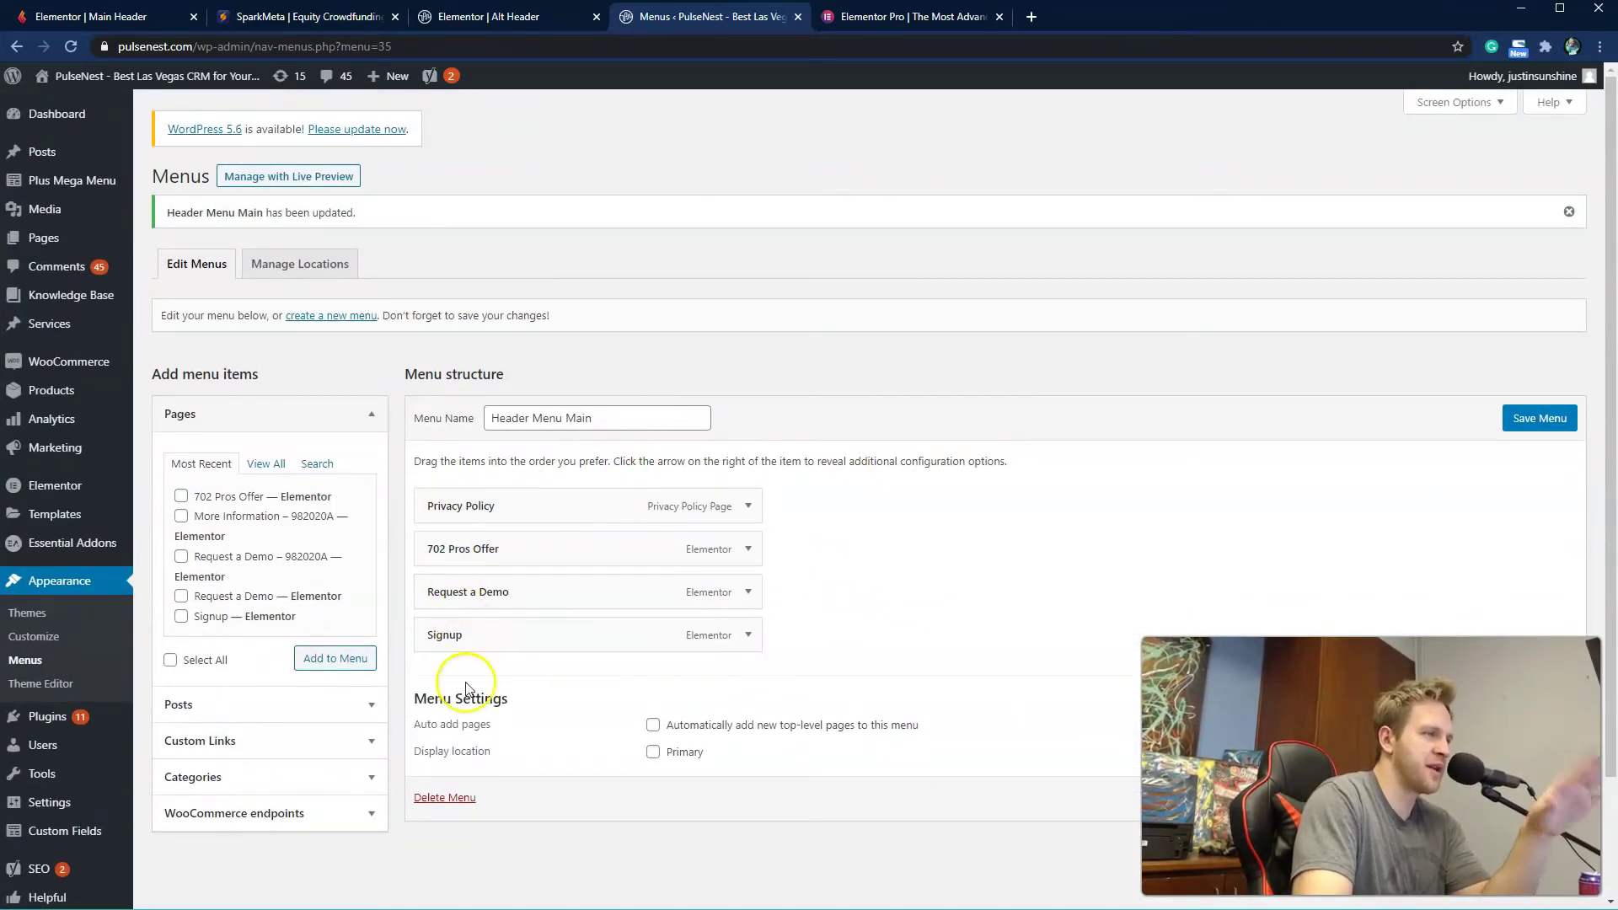
{"action": "left_click", "coordinate": [1535, 418]}
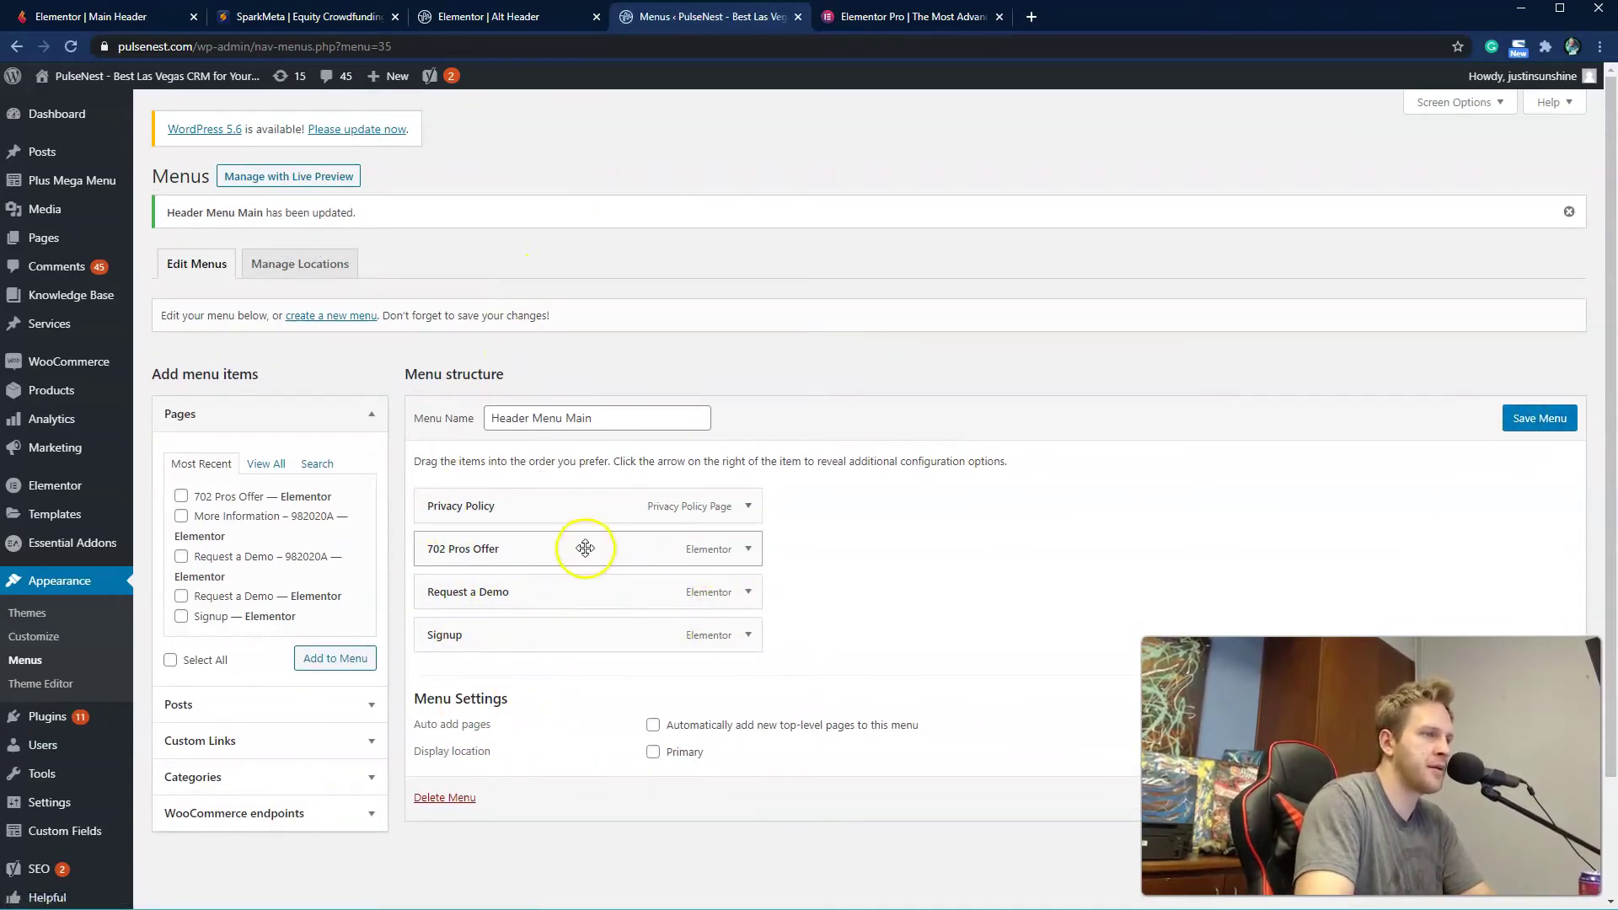
Step: Expand the 702 Pros Offer item and set the Privacy Policy item's navigation label to About
{"action": "left_click", "coordinate": [748, 549]}
{"action": "scroll", "coordinate": [590, 717], "scroll_direction": "down", "scroll_amount": 5}
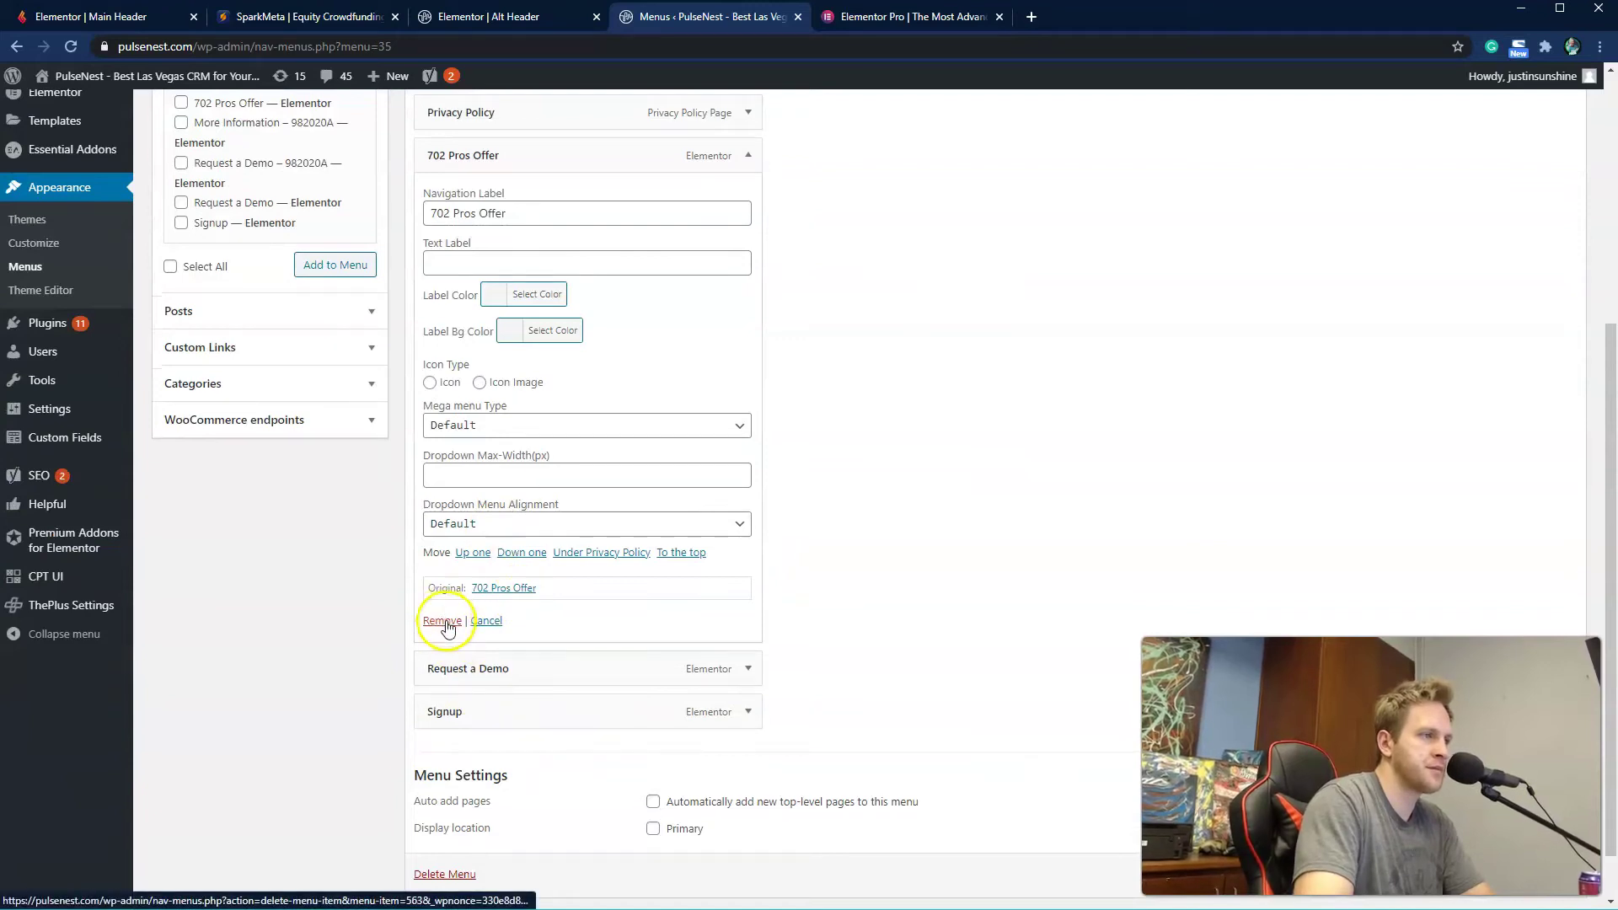
{"action": "scroll", "coordinate": [539, 539], "scroll_direction": "up", "scroll_amount": 5}
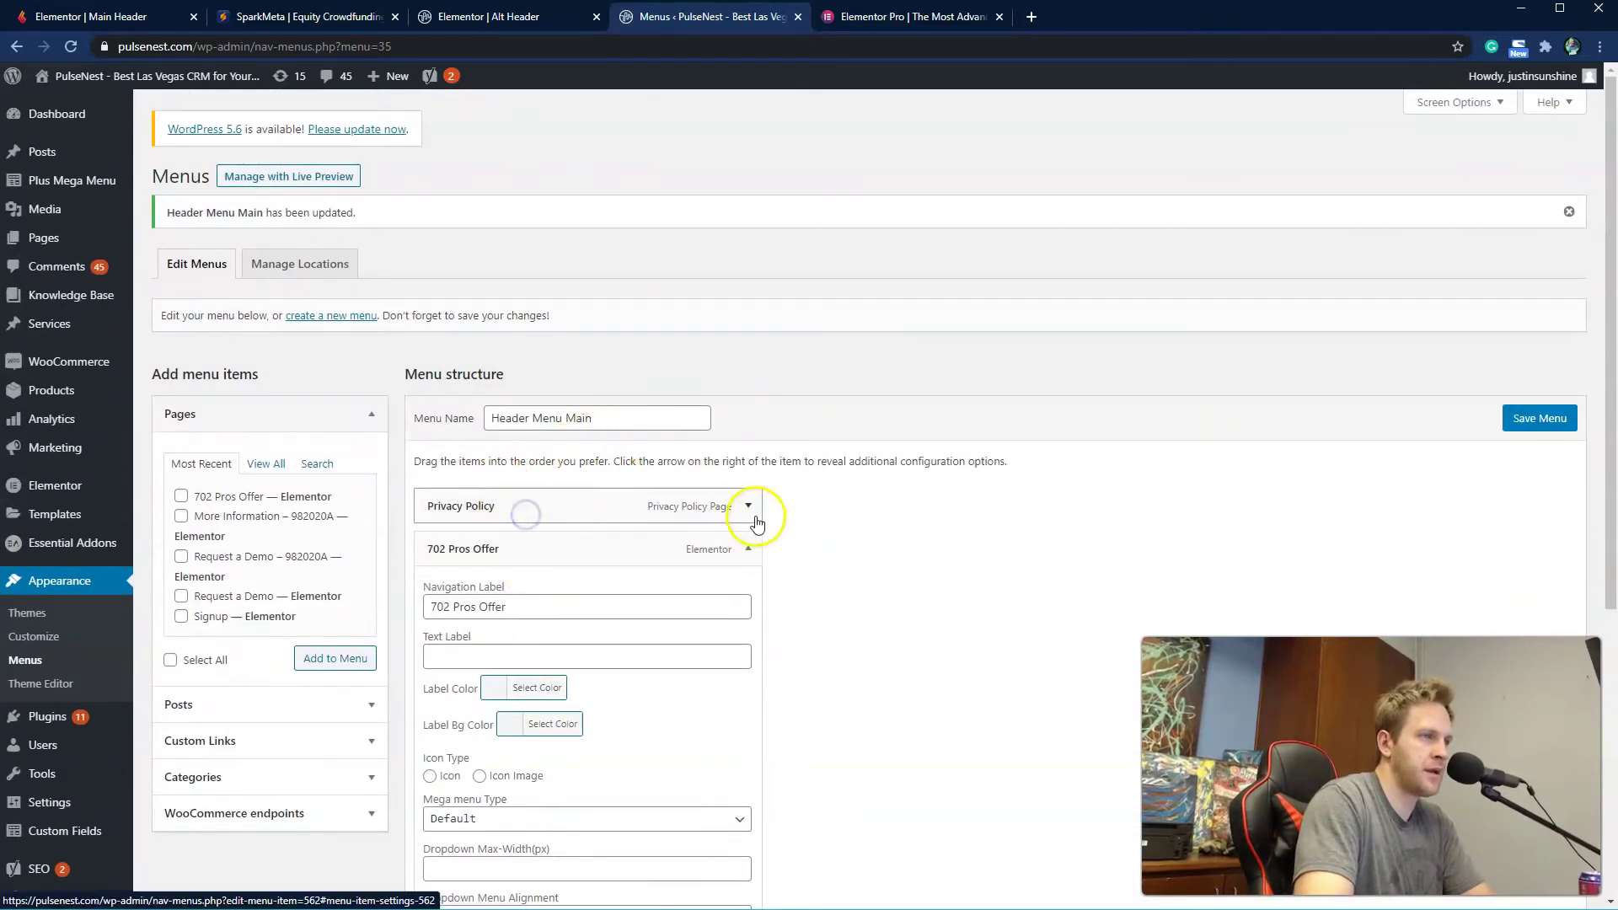
{"action": "left_click", "coordinate": [752, 514]}
{"action": "left_click", "coordinate": [578, 564]}
{"action": "left_click_drag", "start_coordinate": [578, 564], "coordinate": [181, 548]}
{"action": "type", "text": "About"}
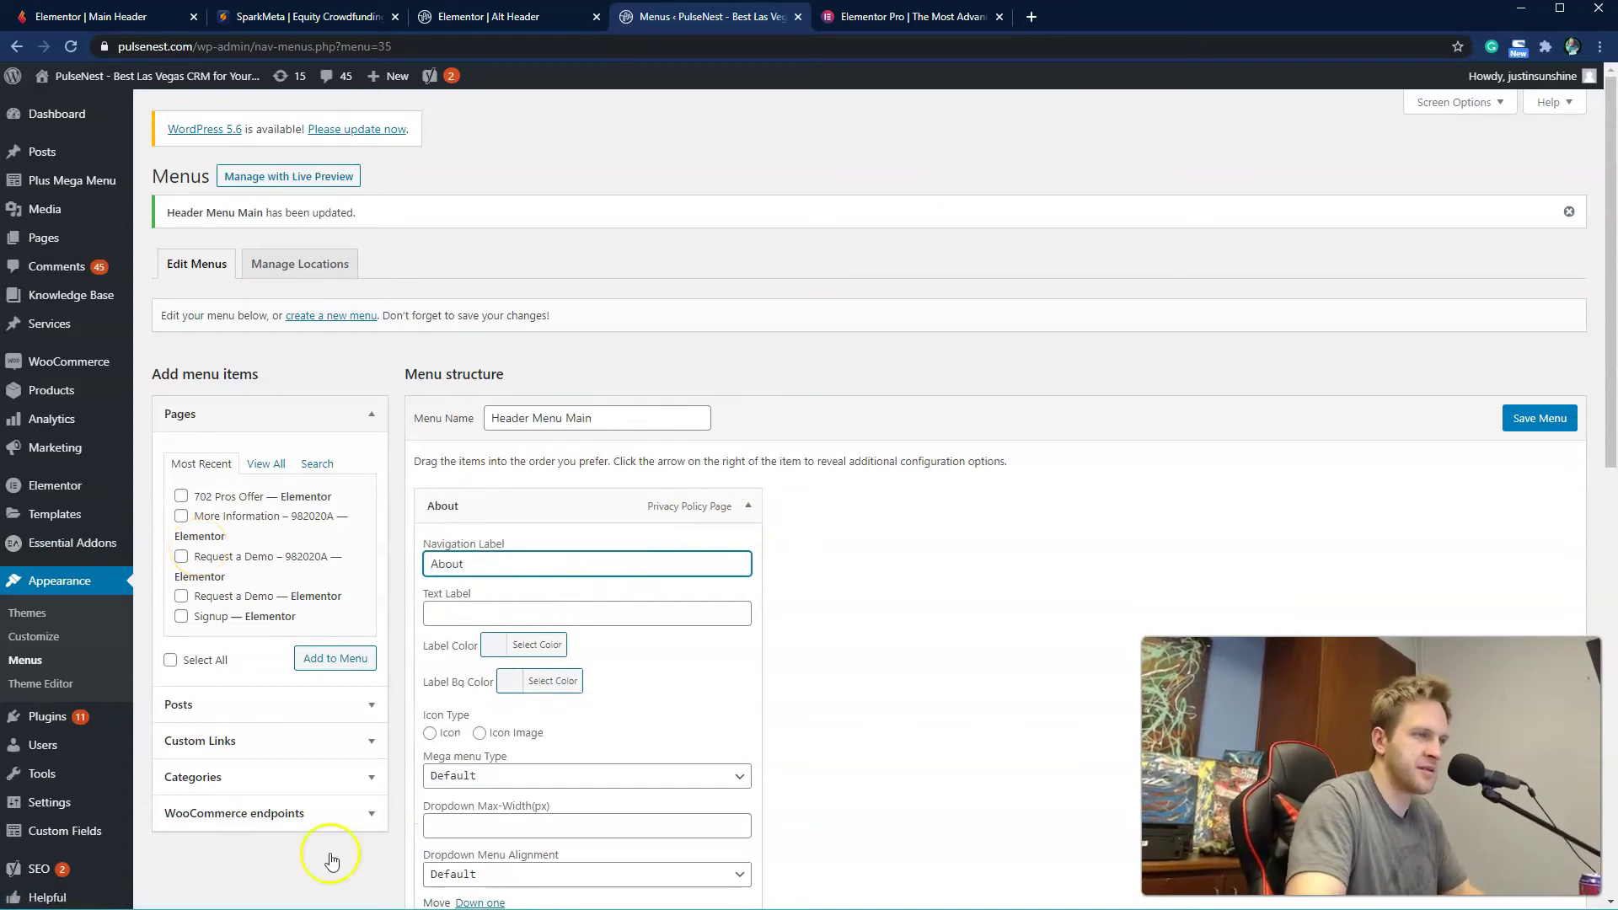
Step: Set the 702 Pros Offer item's navigation label to Services and save Header Menu Main
{"action": "scroll", "coordinate": [438, 784], "scroll_direction": "down", "scroll_amount": 9}
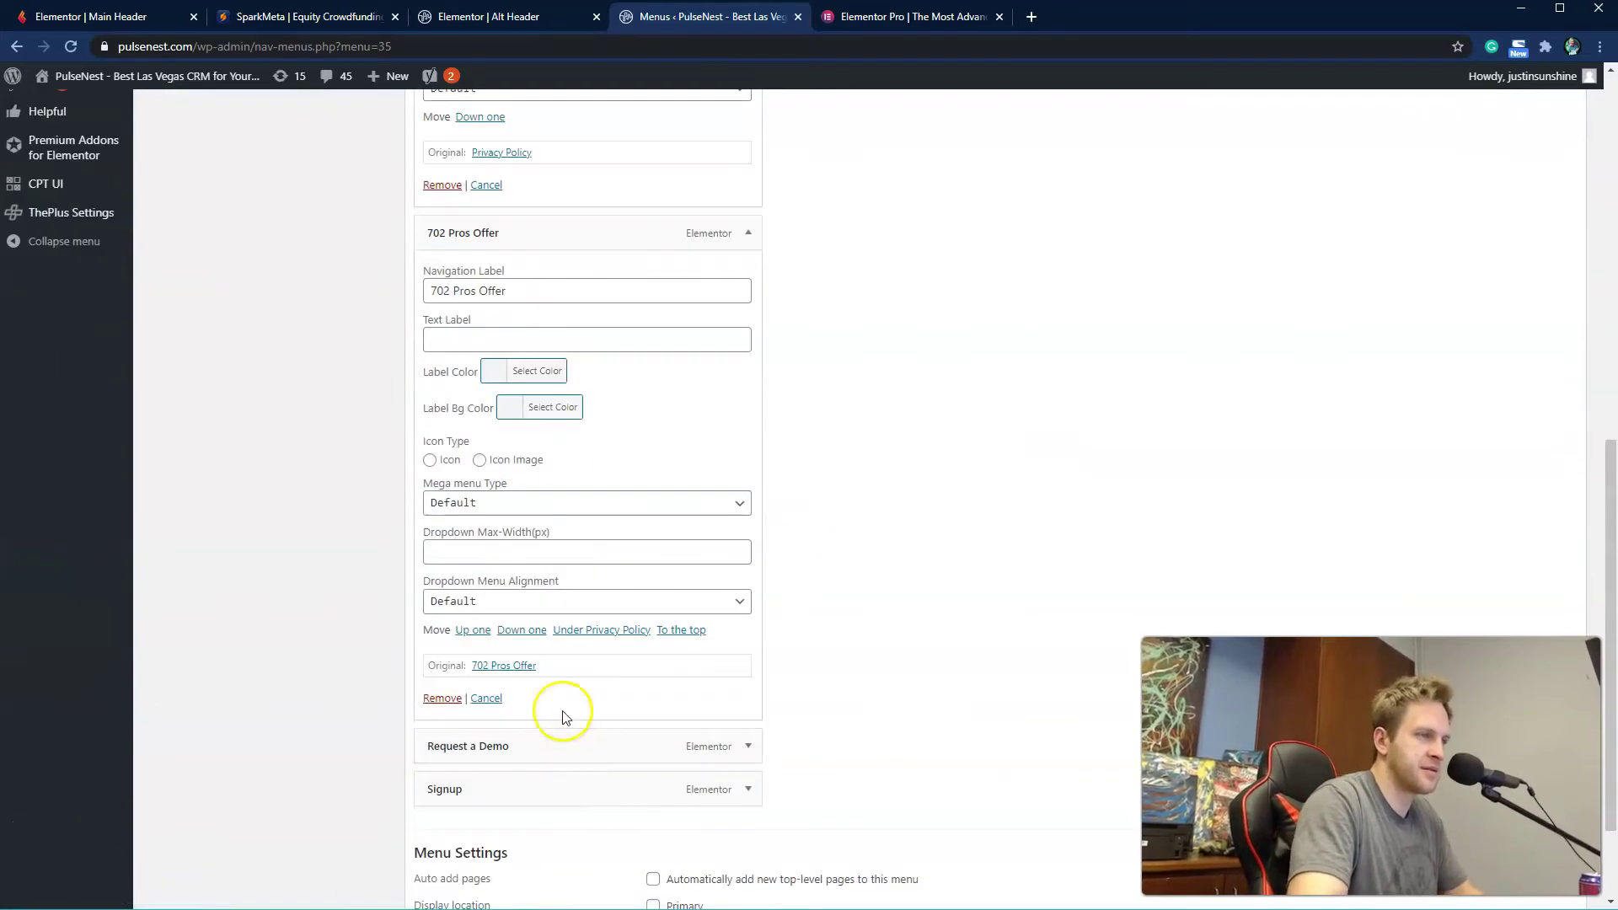
{"action": "scroll", "coordinate": [632, 253], "scroll_direction": "up", "scroll_amount": 5}
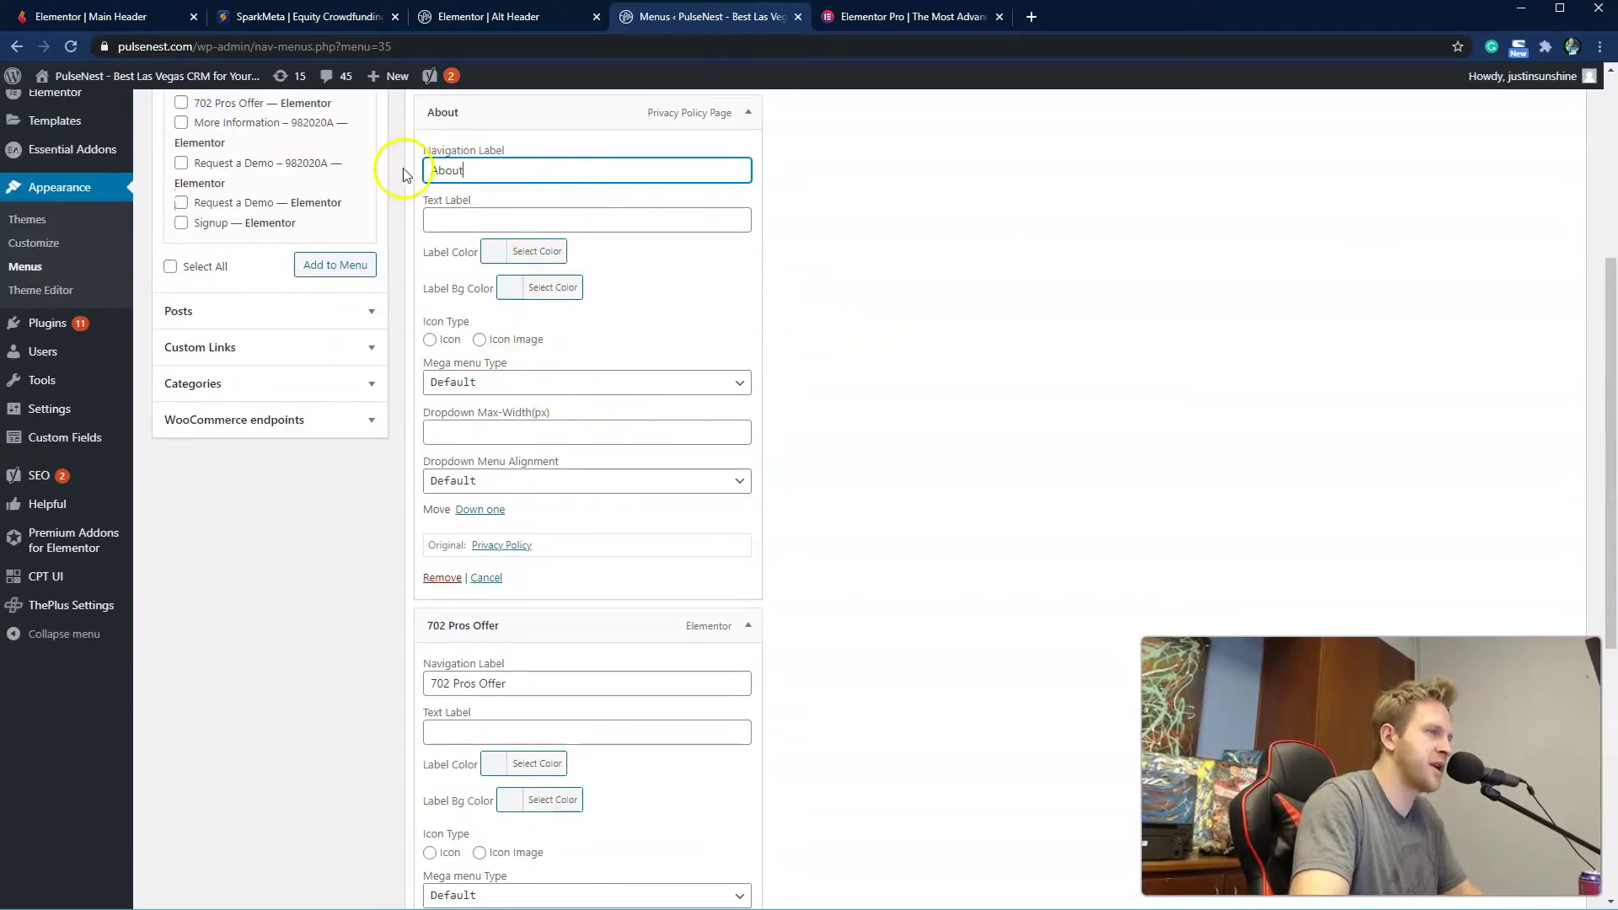
{"action": "scroll", "coordinate": [497, 749], "scroll_direction": "down", "scroll_amount": 1}
{"action": "scroll", "coordinate": [510, 723], "scroll_direction": "down", "scroll_amount": 2}
{"action": "triple_click", "coordinate": [530, 487]}
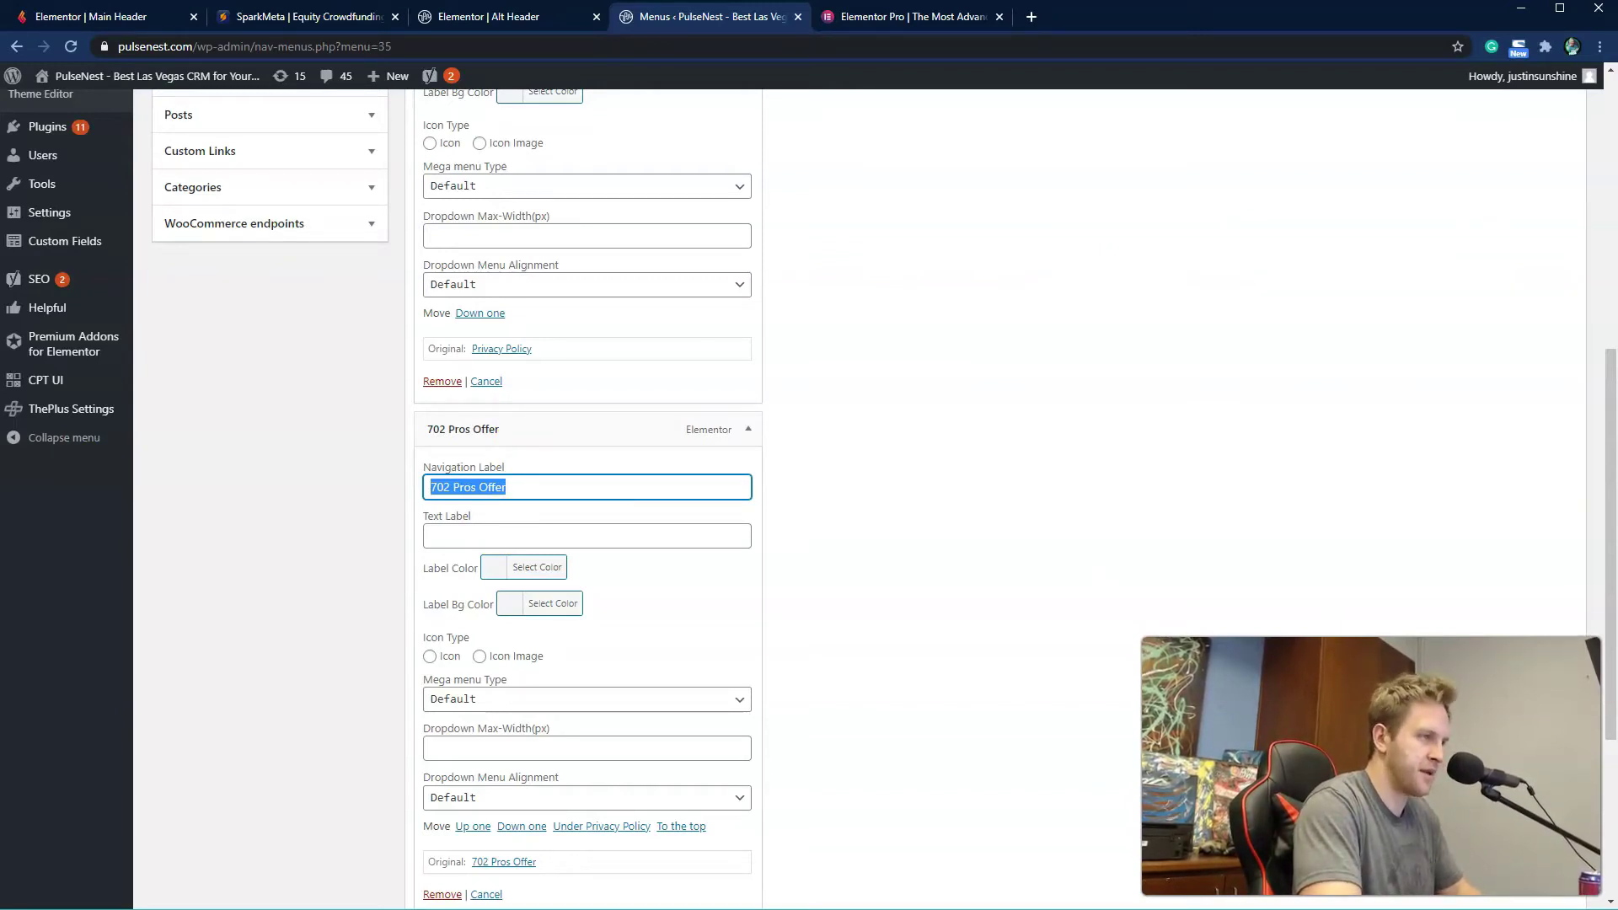
{"action": "type", "text": "Services"}
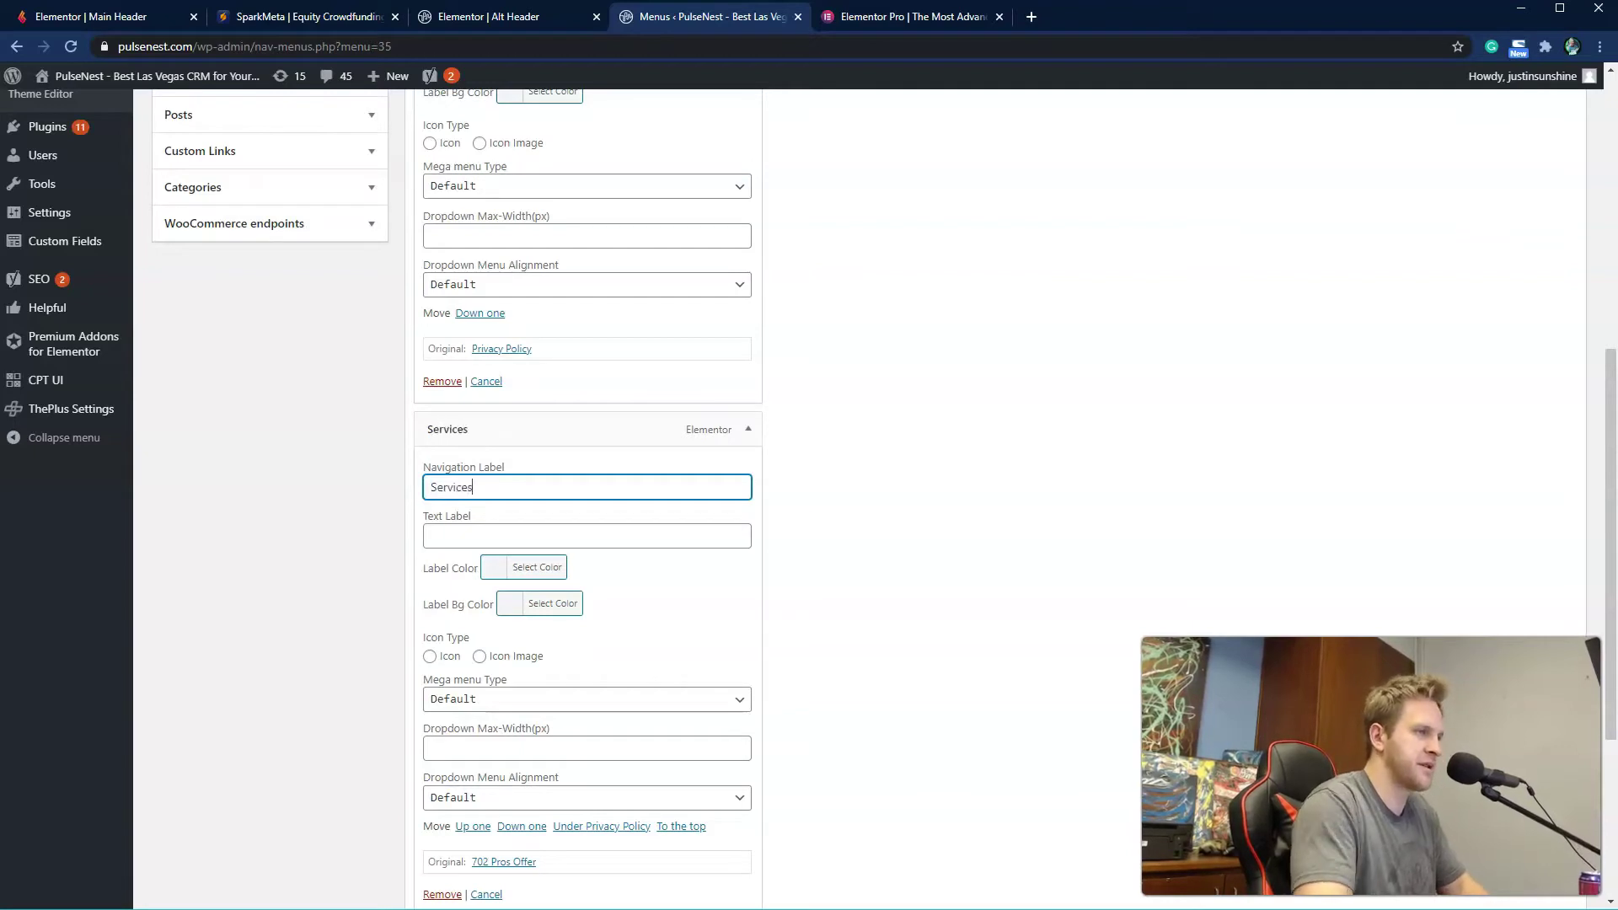
{"action": "left_click", "coordinate": [747, 429]}
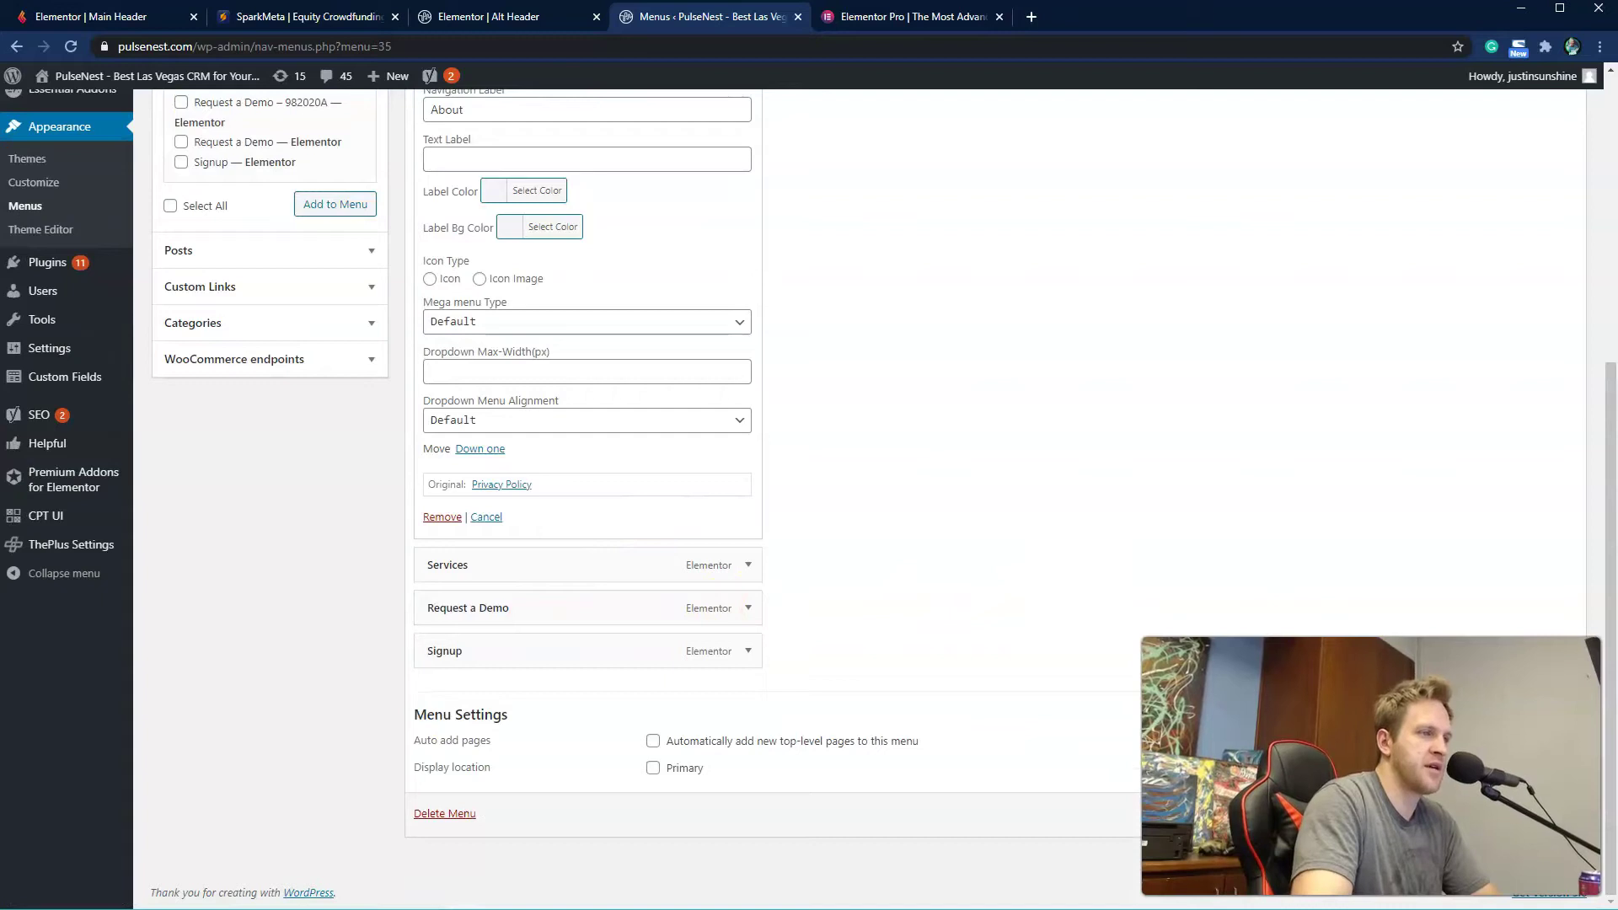
{"action": "scroll", "coordinate": [1328, 396], "scroll_direction": "up", "scroll_amount": 5}
{"action": "scroll", "coordinate": [1270, 469], "scroll_direction": "down", "scroll_amount": 5}
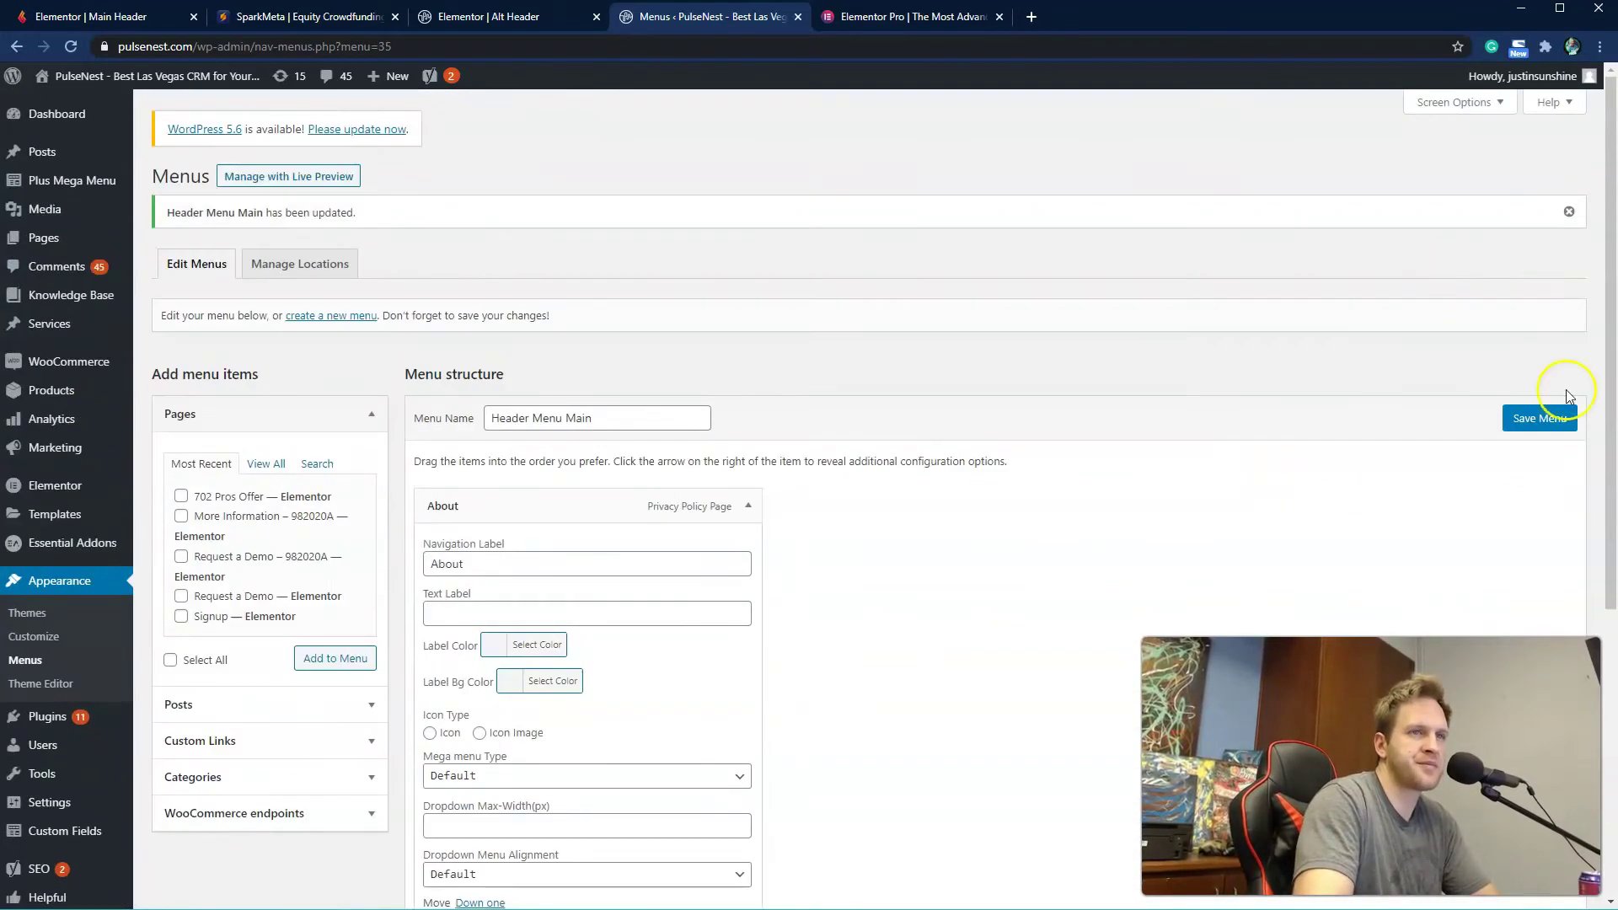
{"action": "left_click", "coordinate": [1561, 419]}
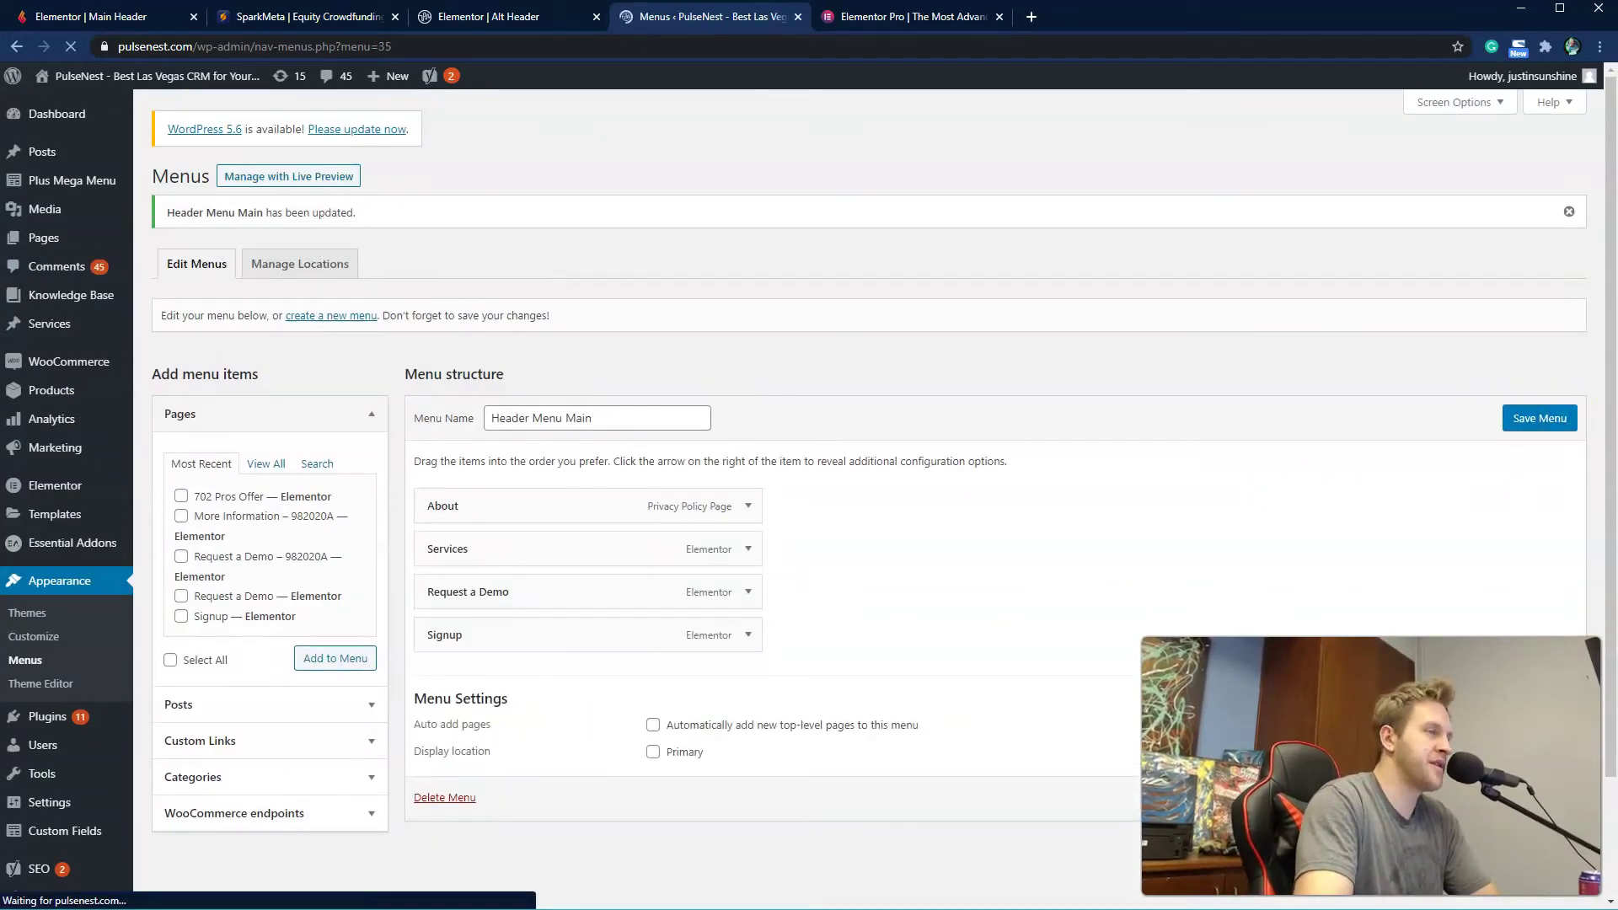
Step: Switch to the Alt Header template in Elementor and reload it to pick up the updated menu
{"action": "left_click", "coordinate": [482, 17]}
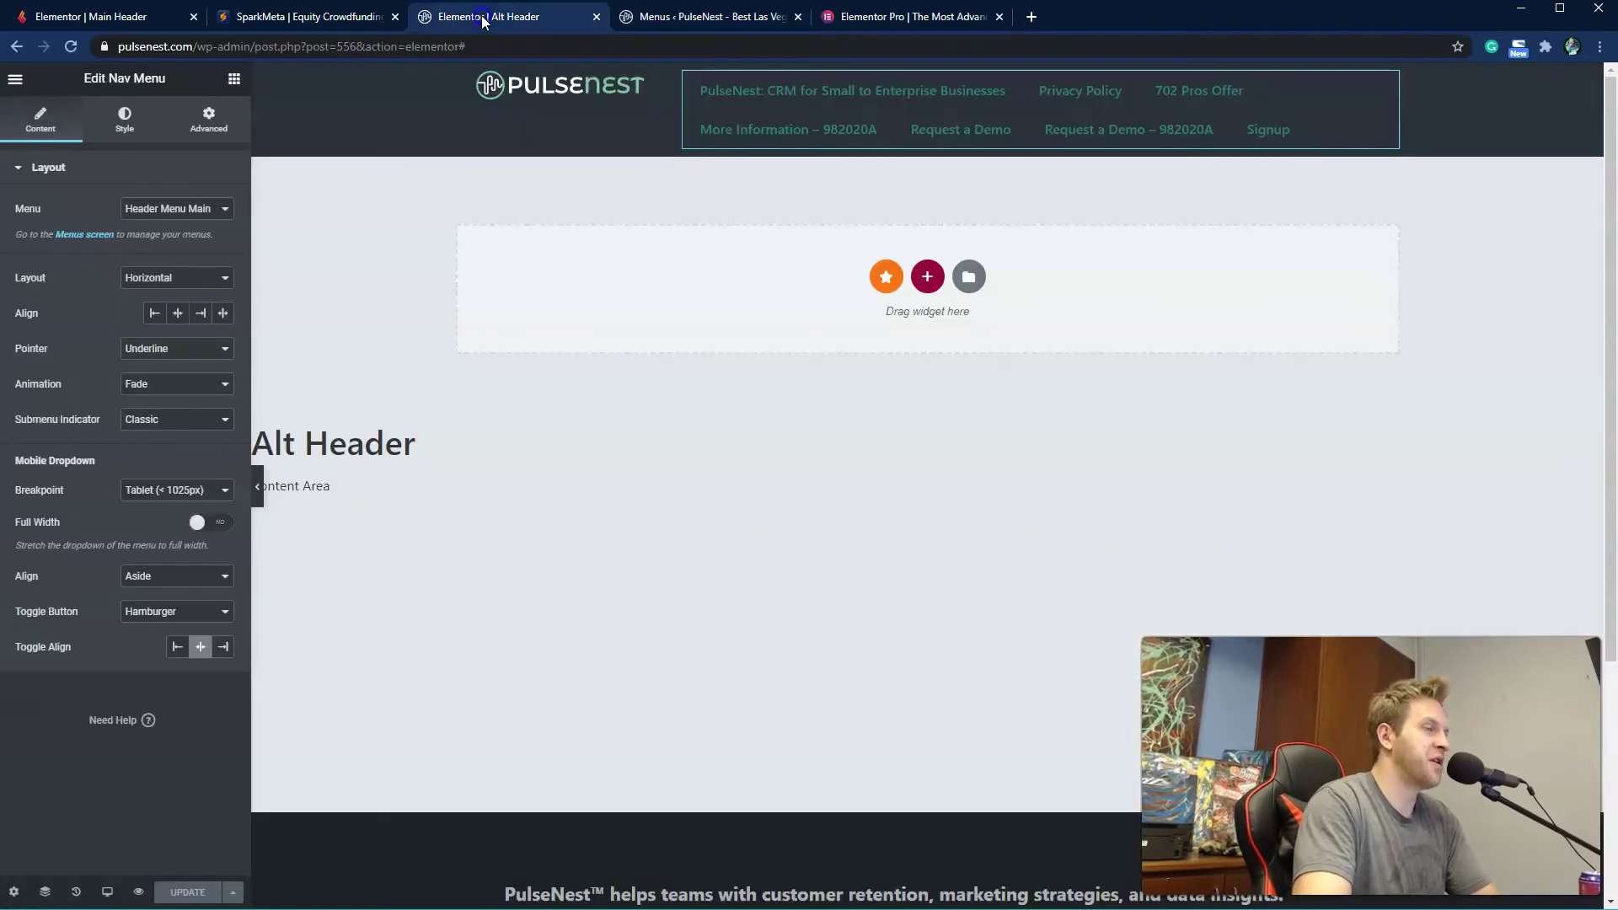
{"action": "left_click", "coordinate": [64, 51]}
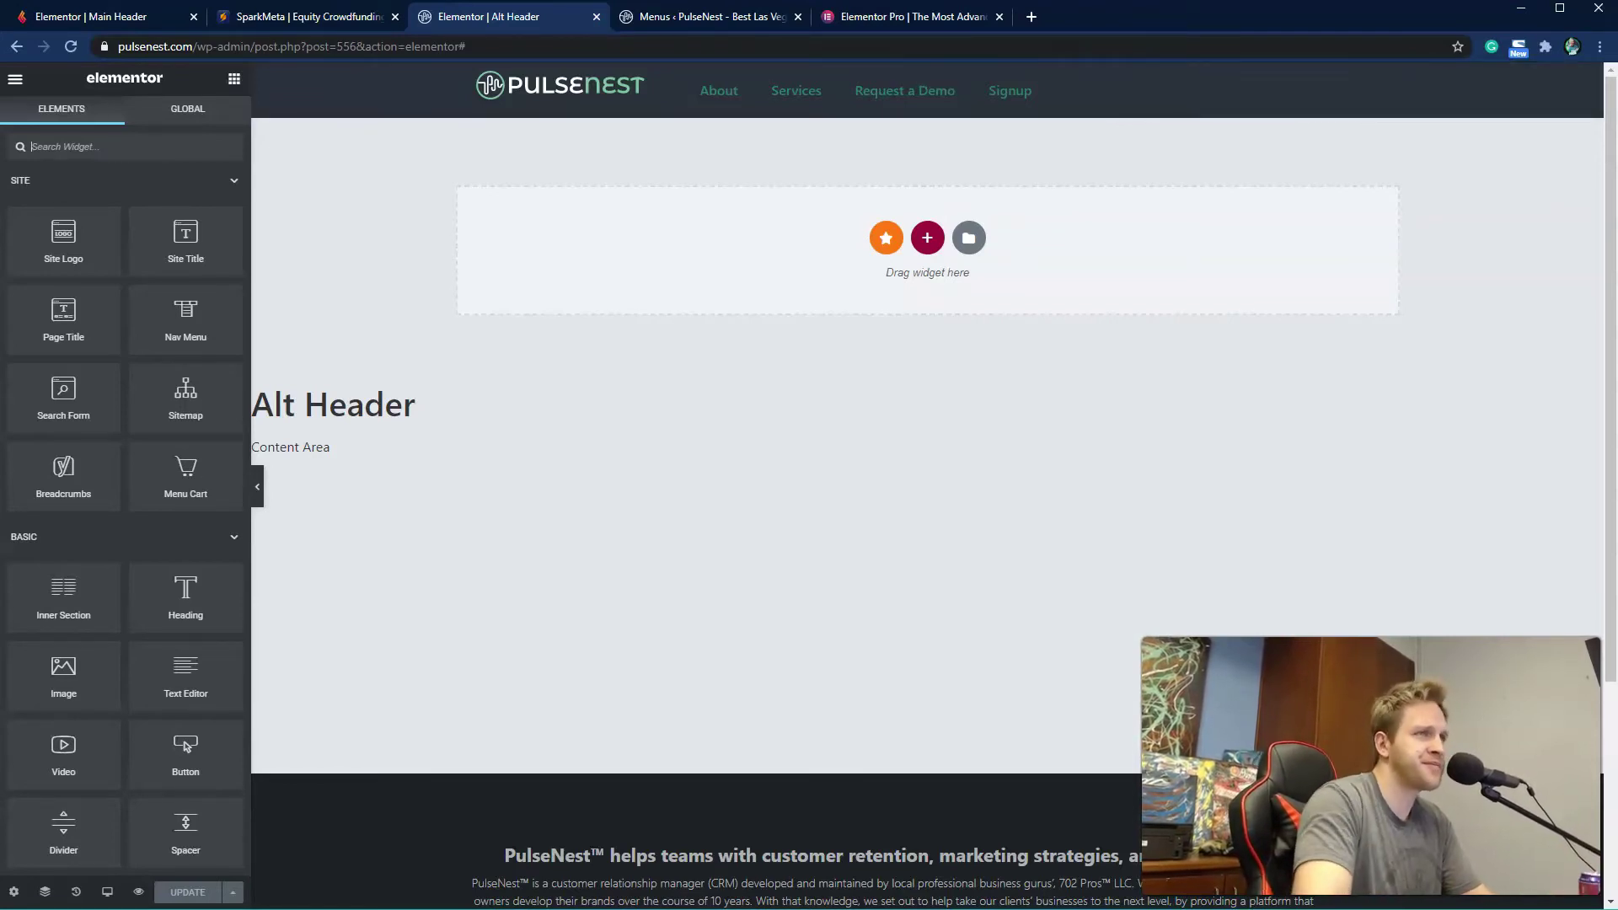
{"action": "left_click", "coordinate": [731, 95]}
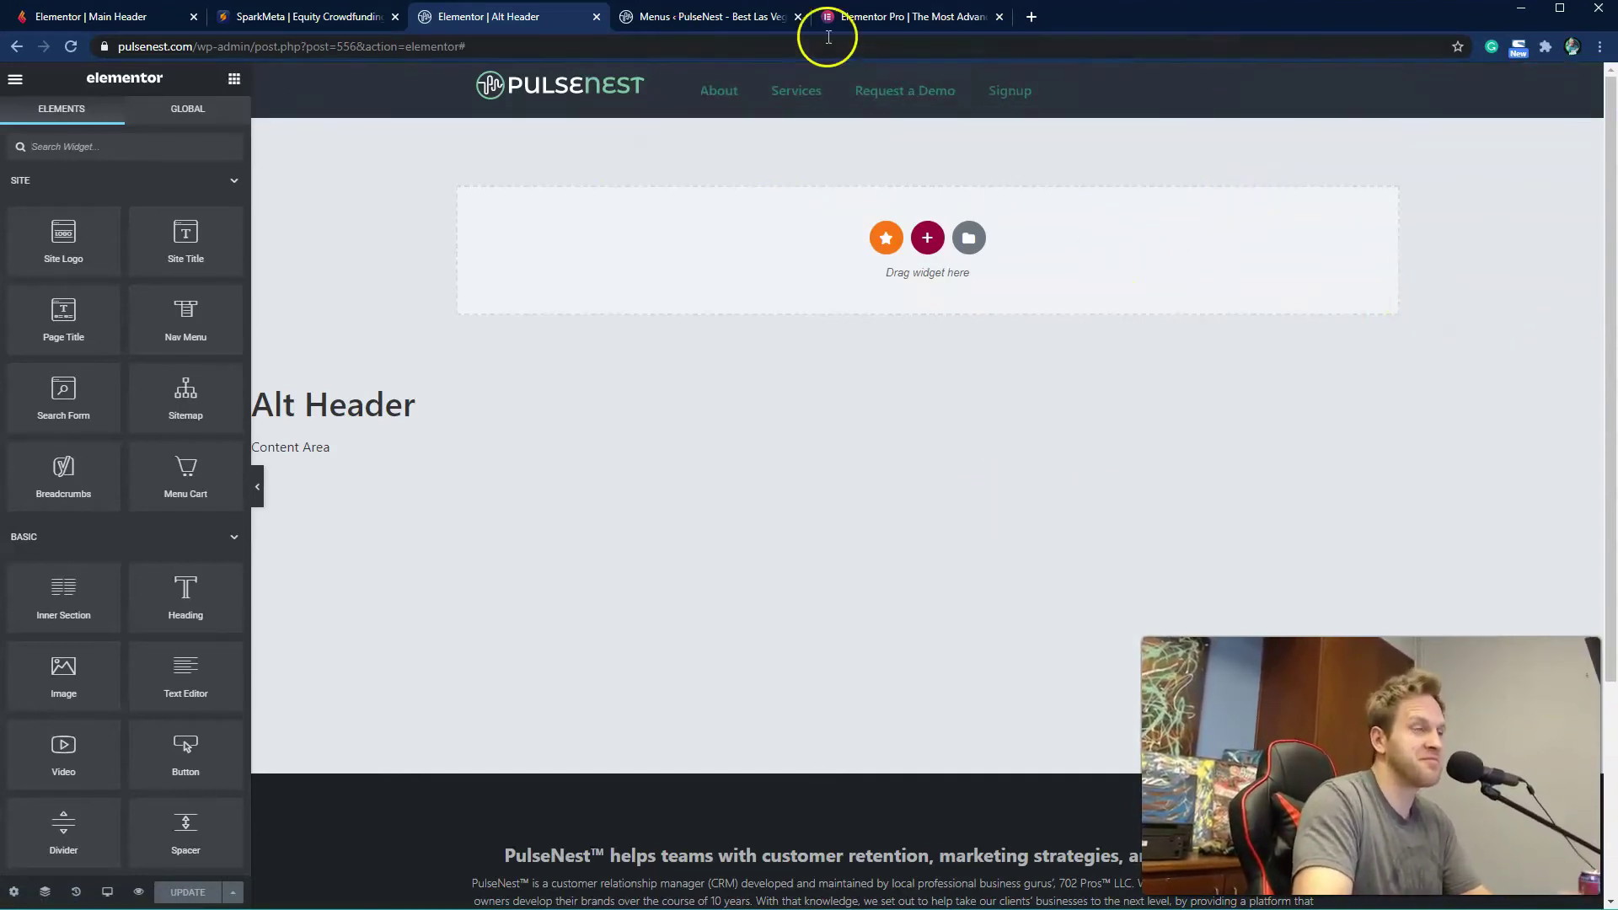
Step: Set the header section's vertical alignment to Middle
{"action": "left_click", "coordinate": [927, 76]}
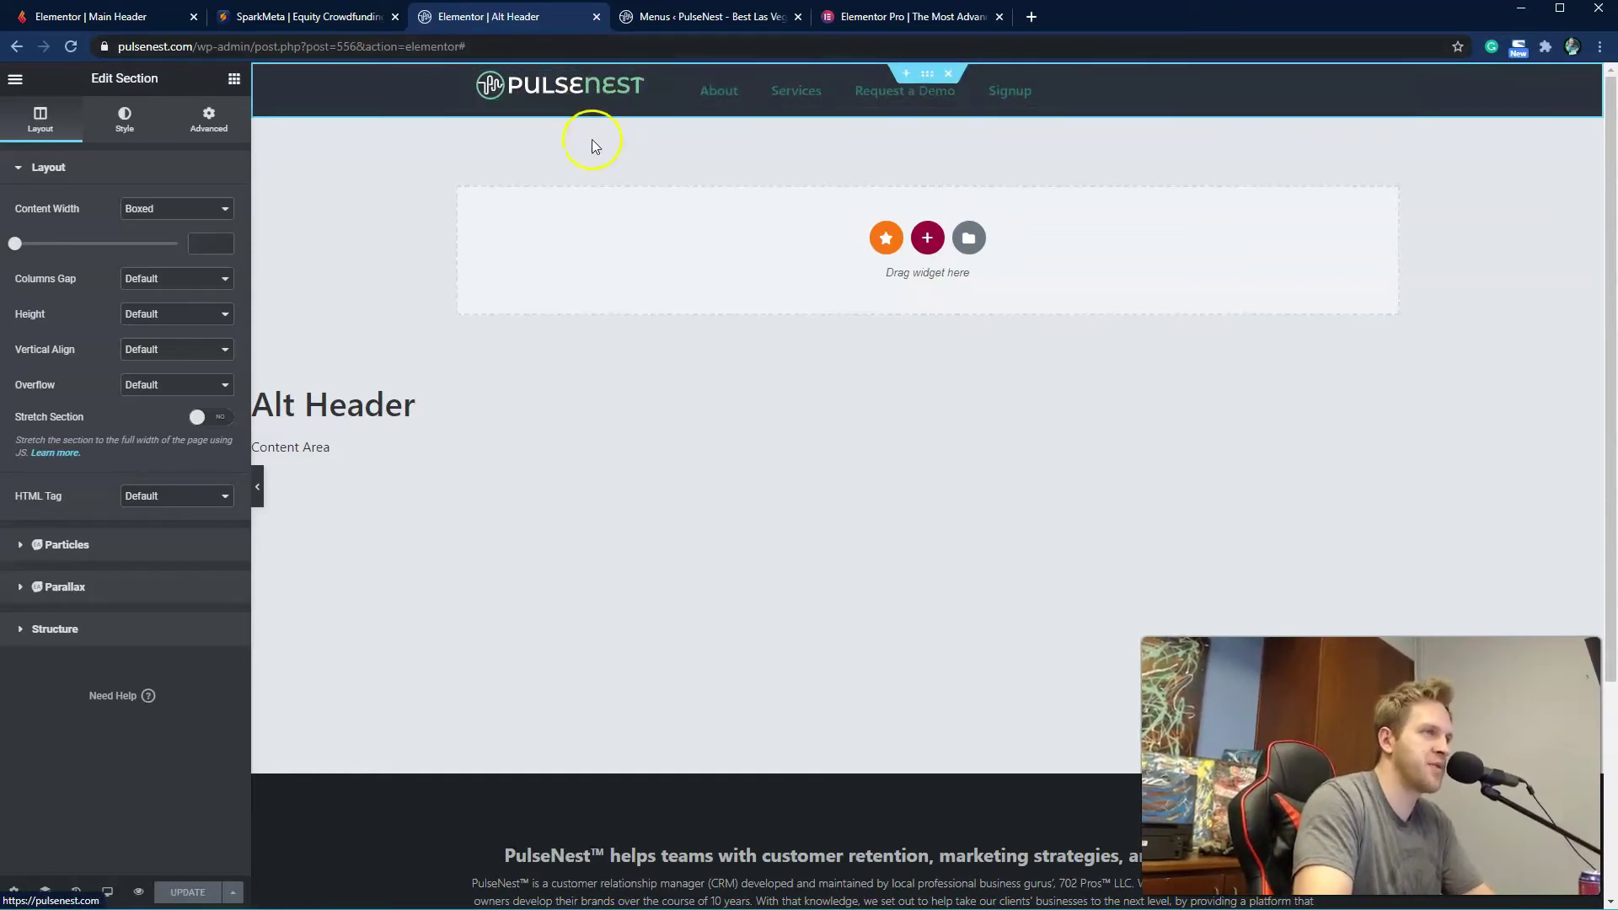
{"action": "left_click", "coordinate": [934, 75]}
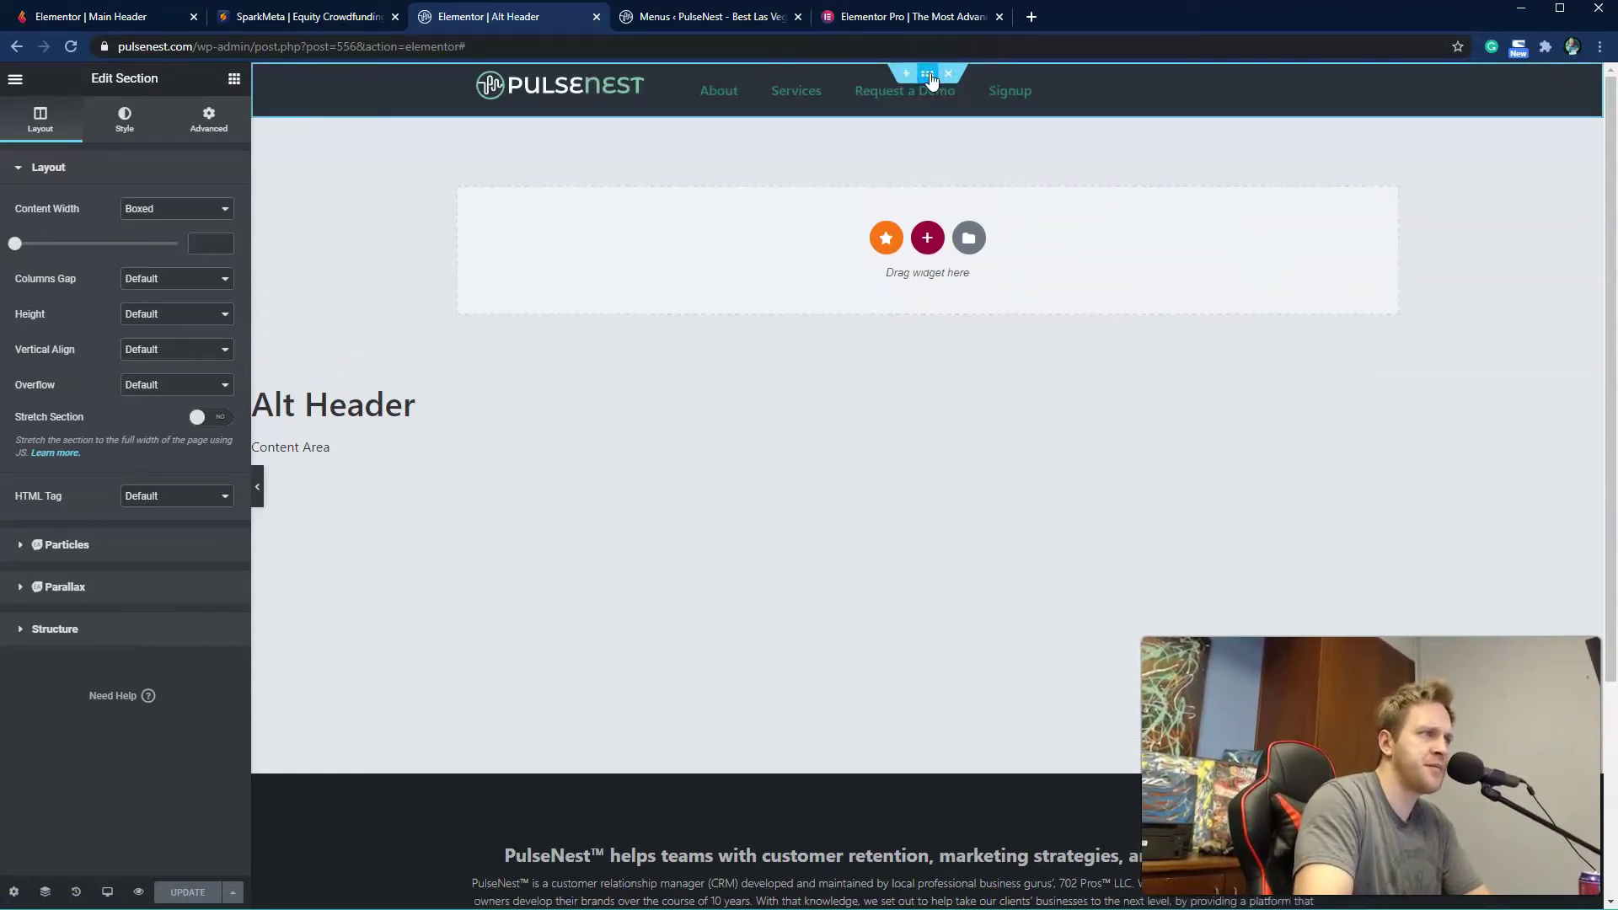
{"action": "left_click", "coordinate": [195, 350]}
{"action": "left_click", "coordinate": [184, 394]}
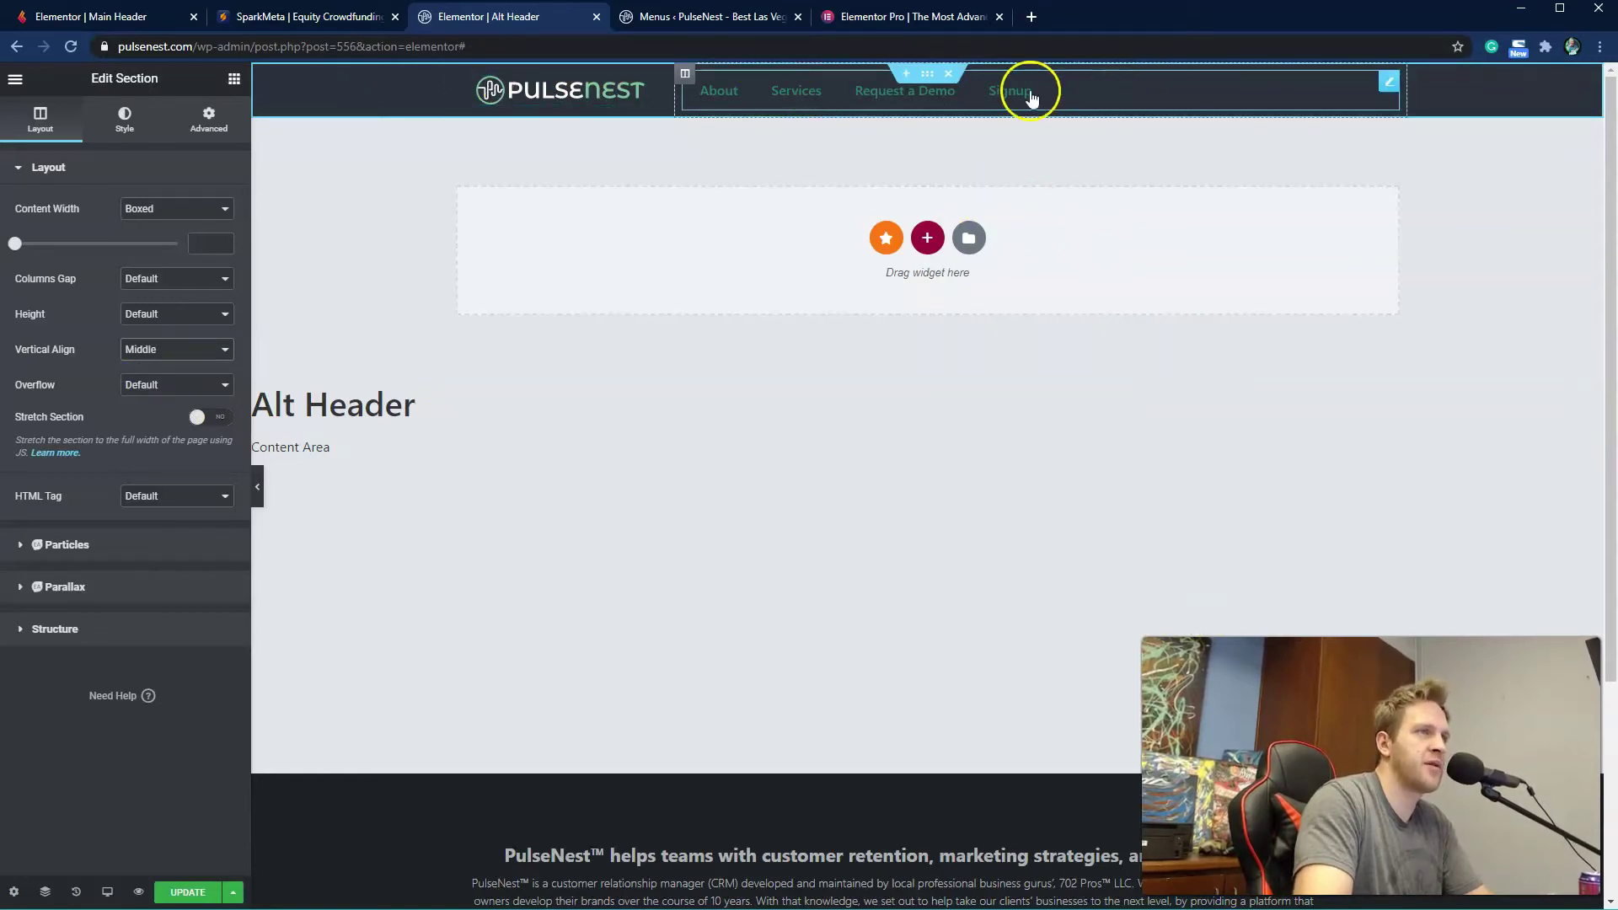
{"action": "left_click", "coordinate": [746, 339]}
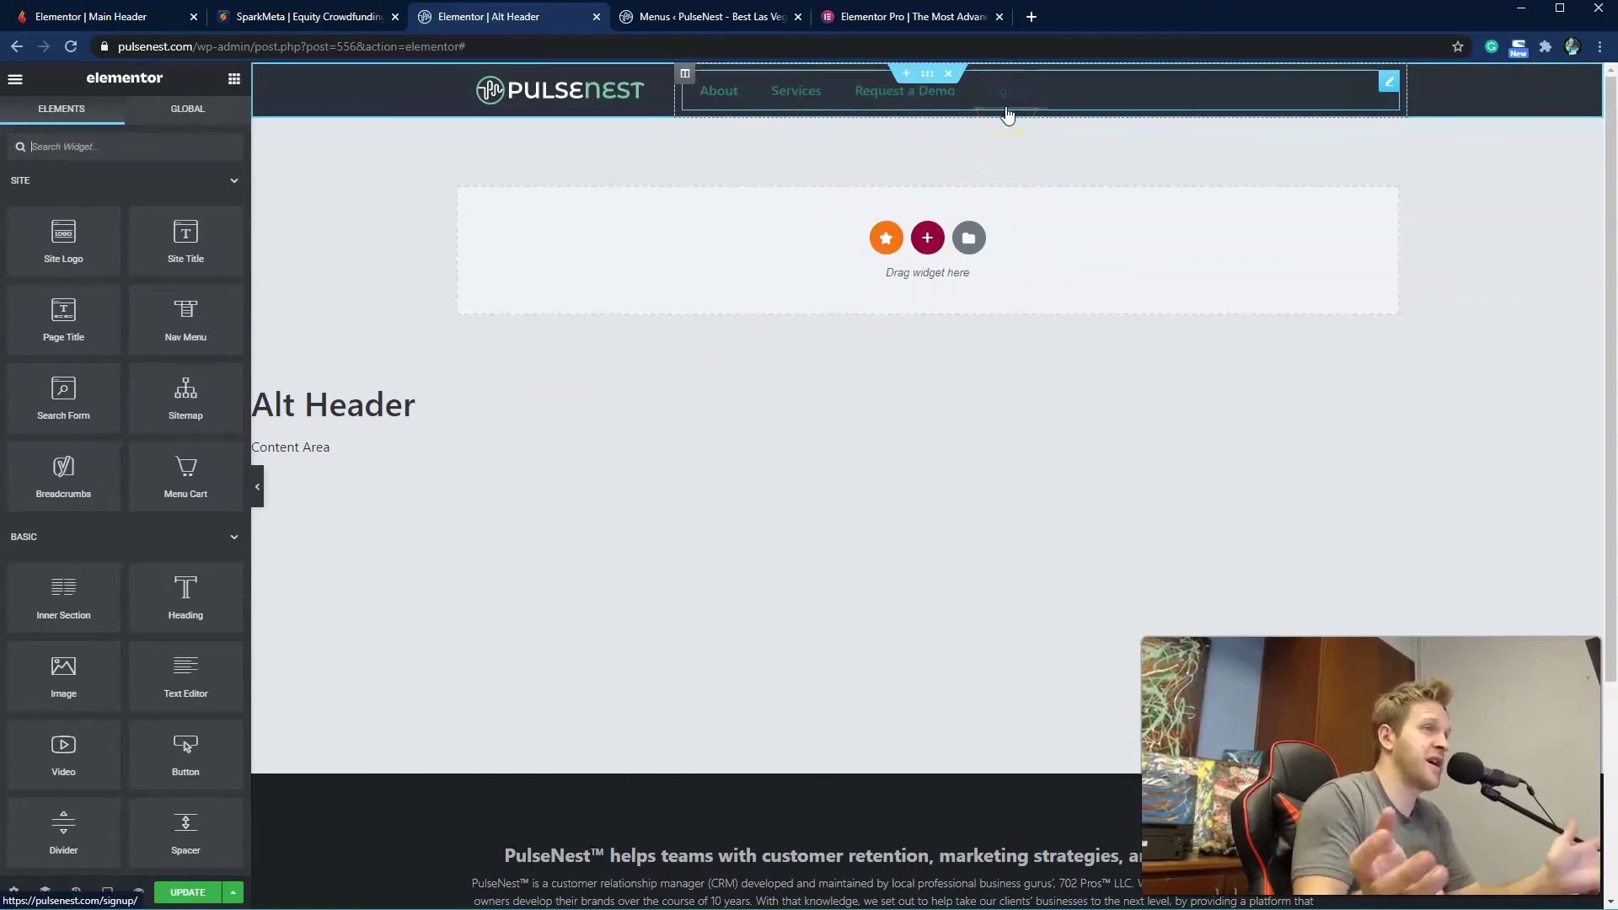
Step: Set the Nav Menu widget's normal-state main menu text color to #FFFFFF
{"action": "left_click", "coordinate": [1035, 99]}
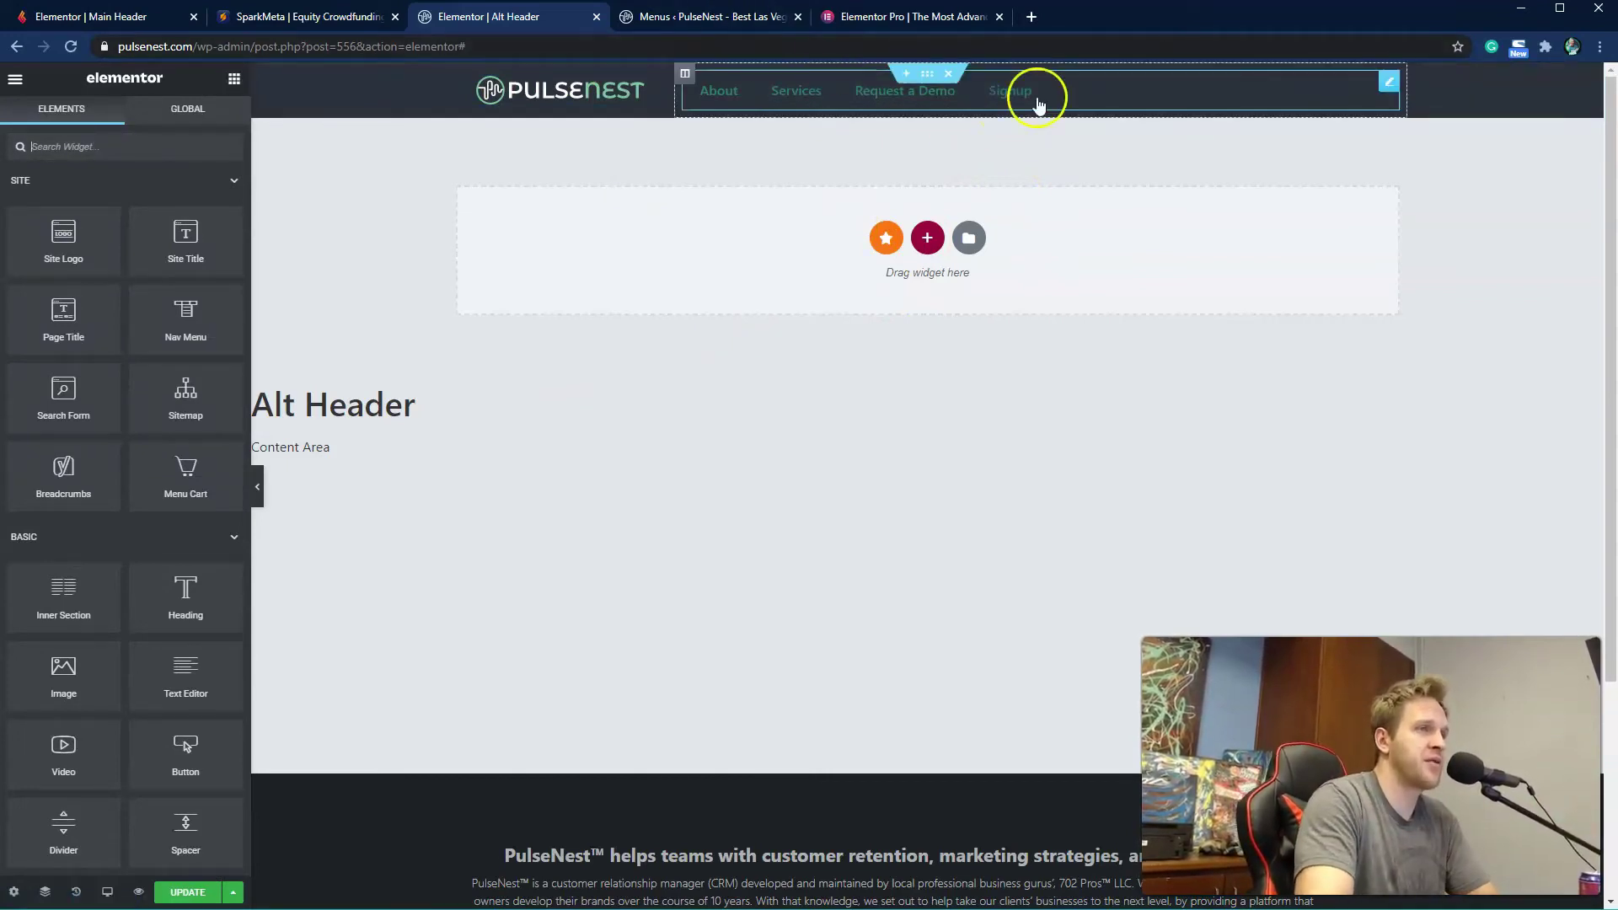
{"action": "left_click", "coordinate": [876, 104]}
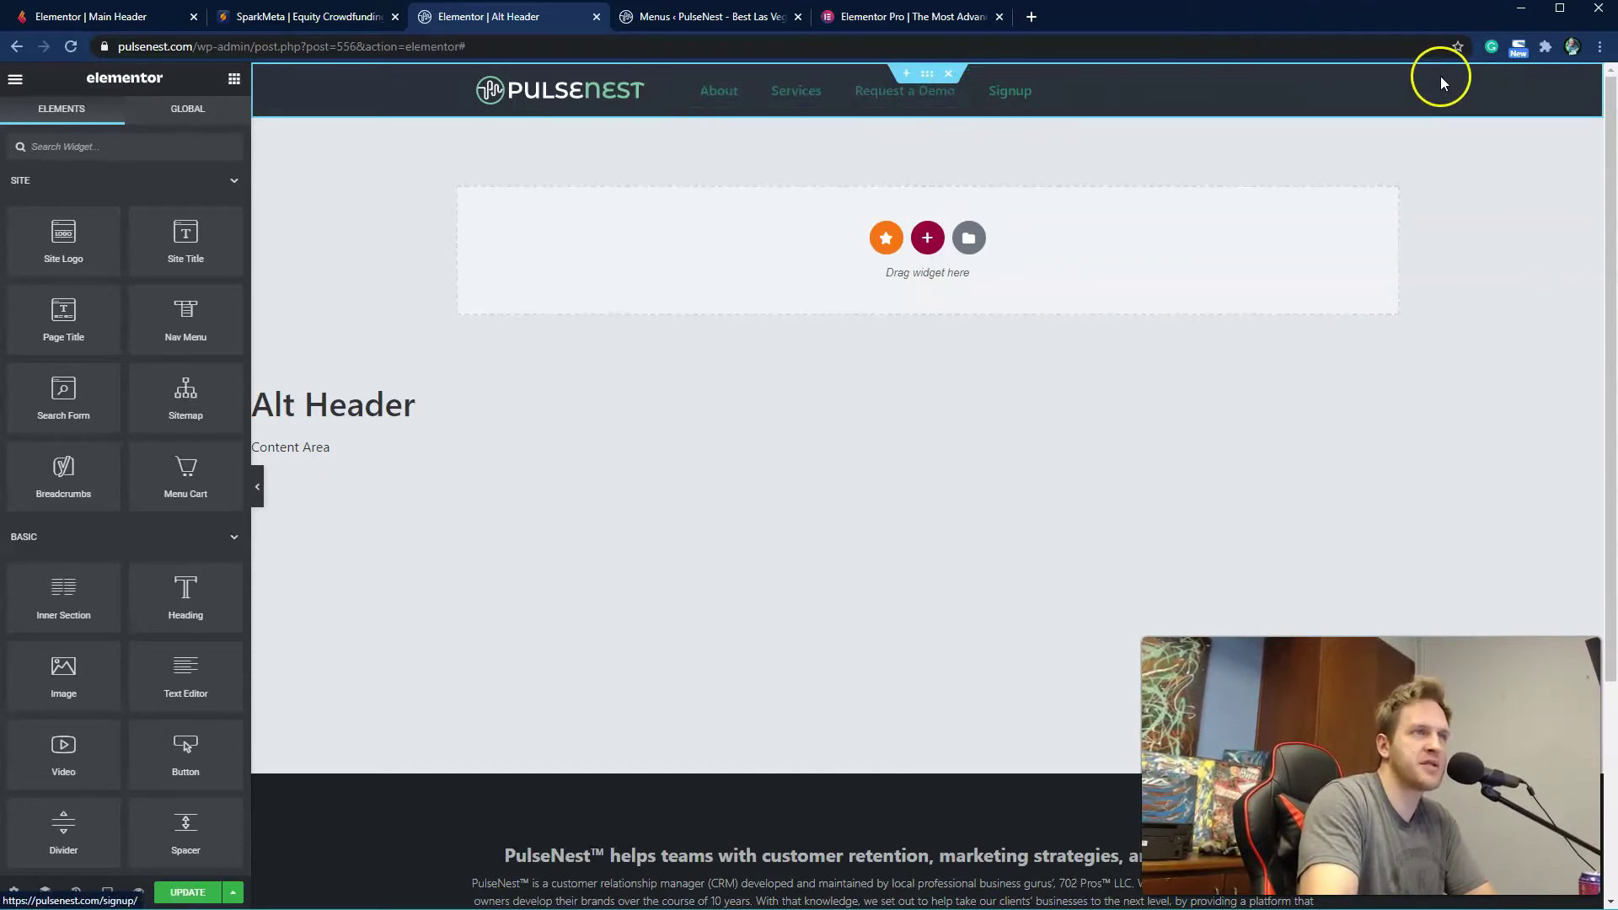
{"action": "left_click", "coordinate": [1388, 84]}
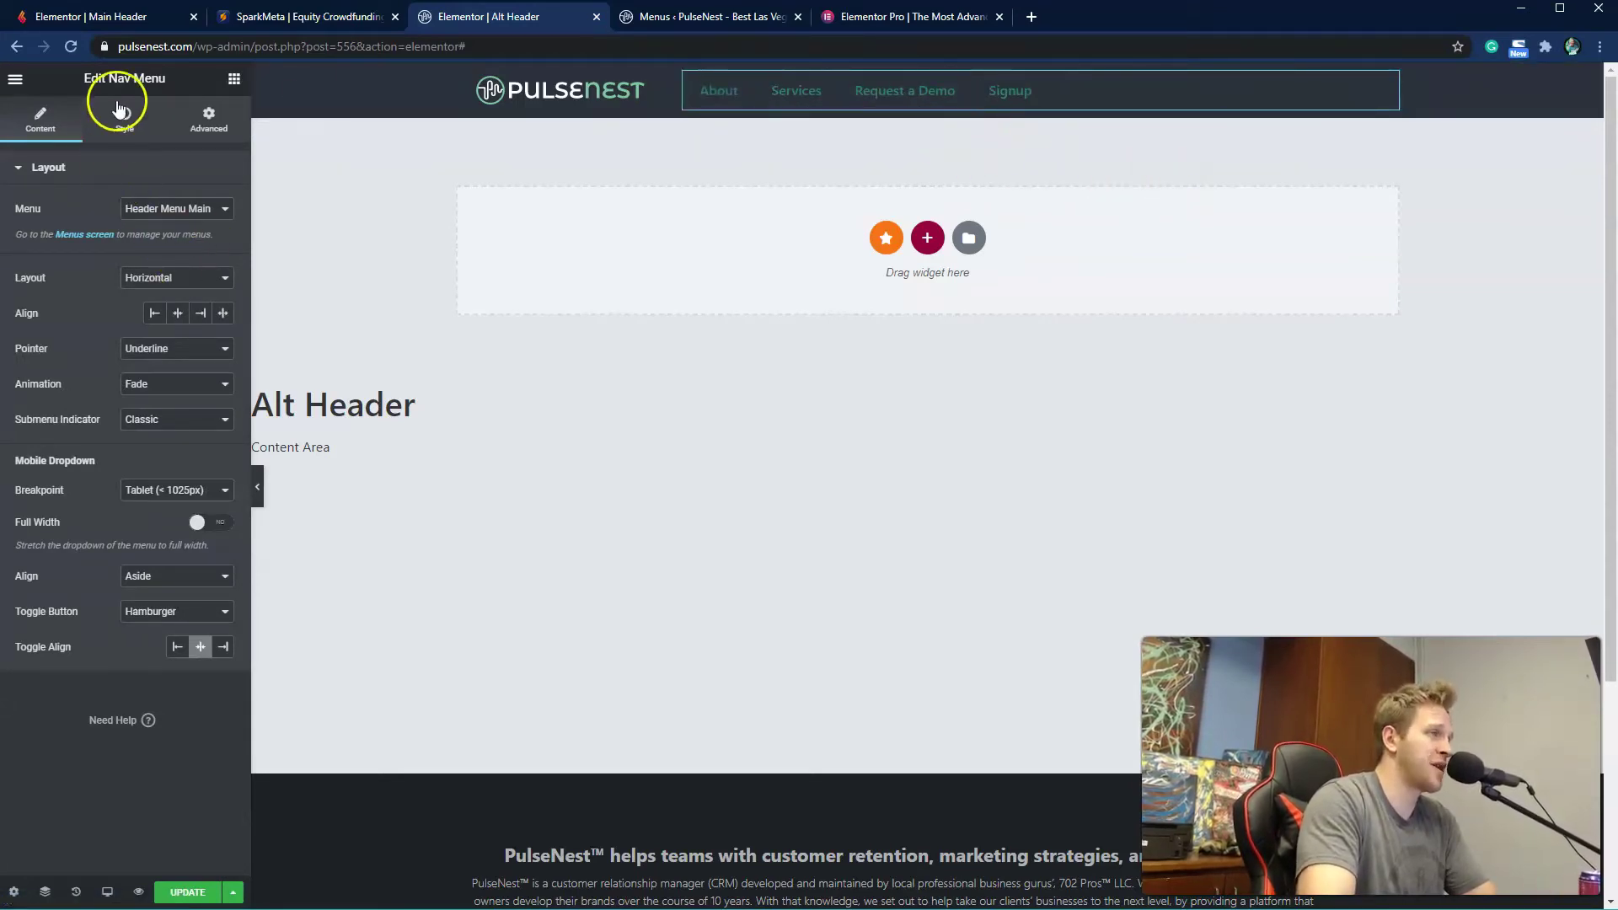
{"action": "left_click", "coordinate": [122, 113]}
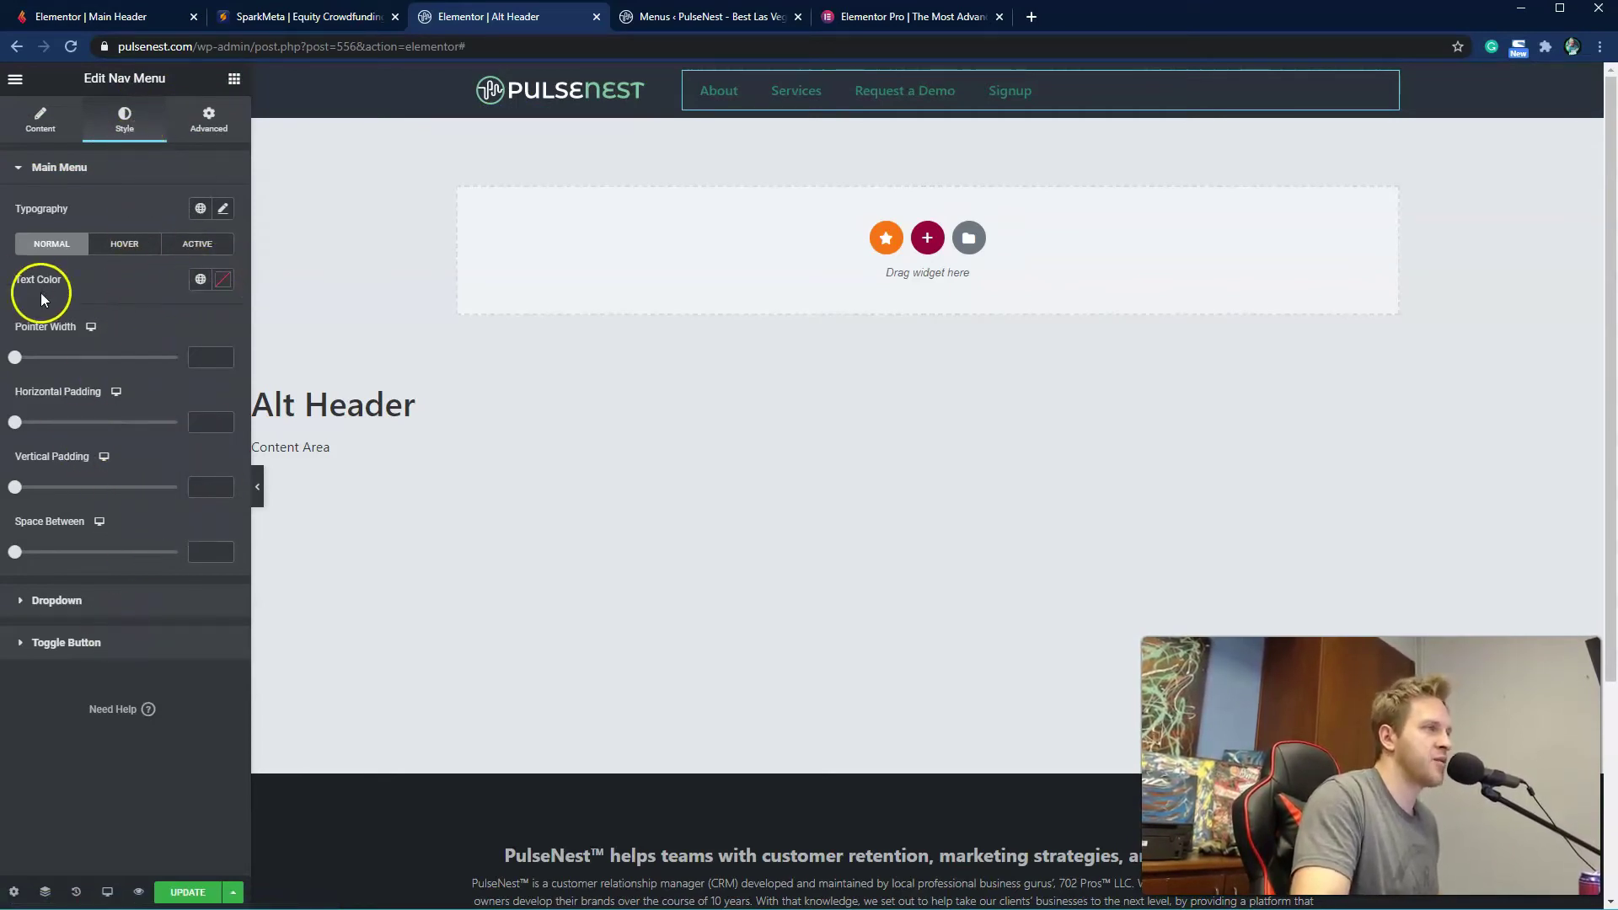
{"action": "left_click", "coordinate": [223, 281]}
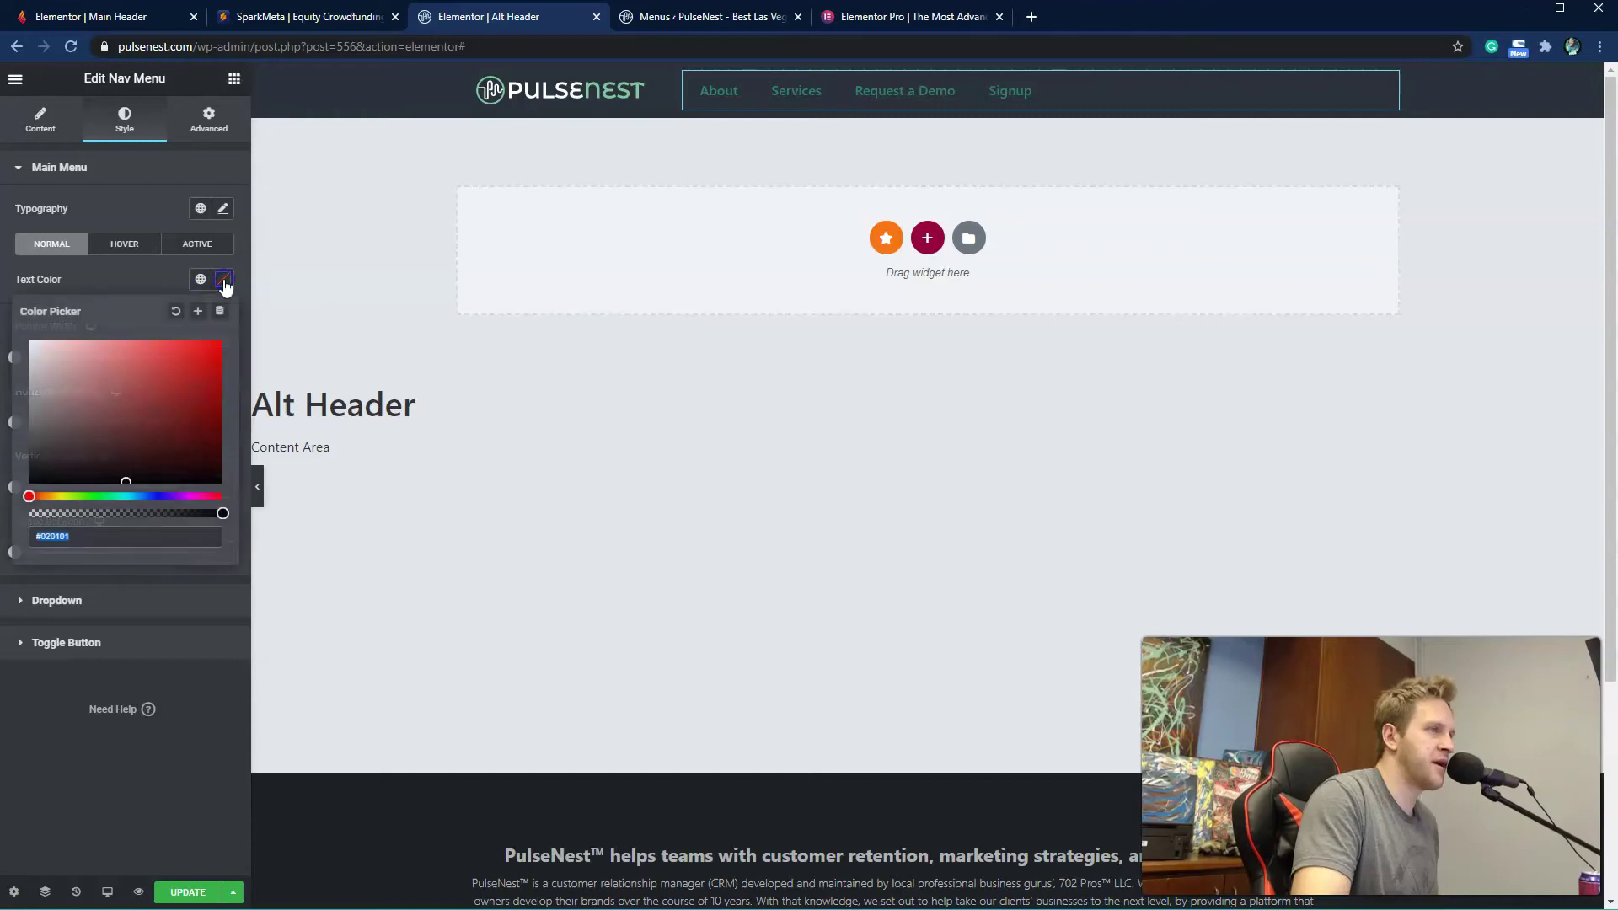
{"action": "type", "text": "#FFFFFF"}
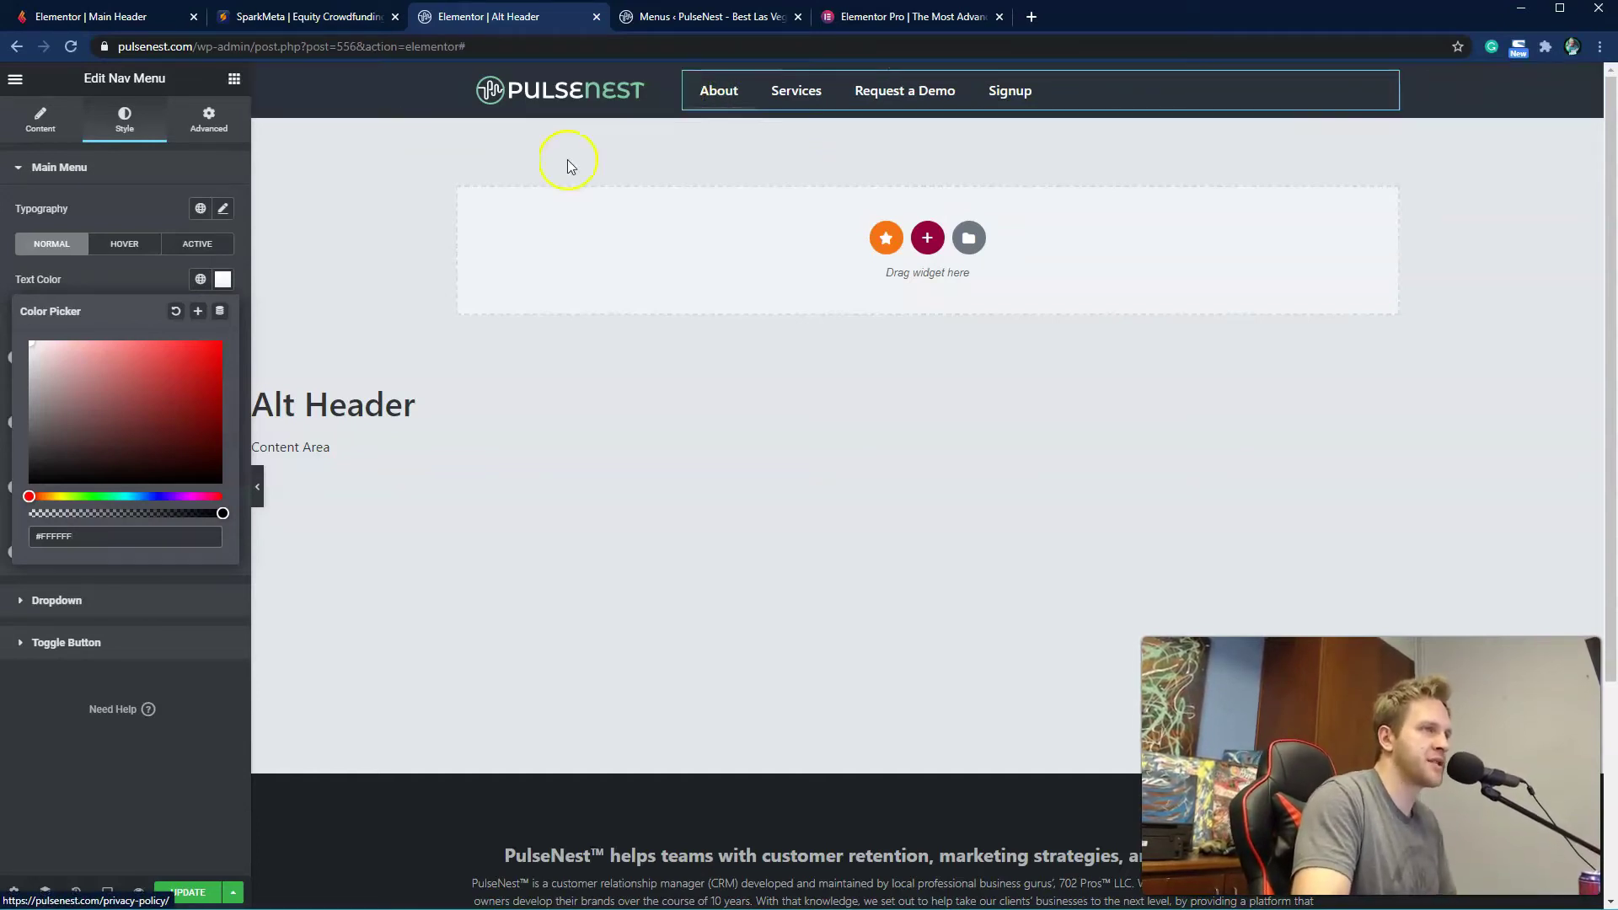
{"action": "left_click", "coordinate": [122, 272]}
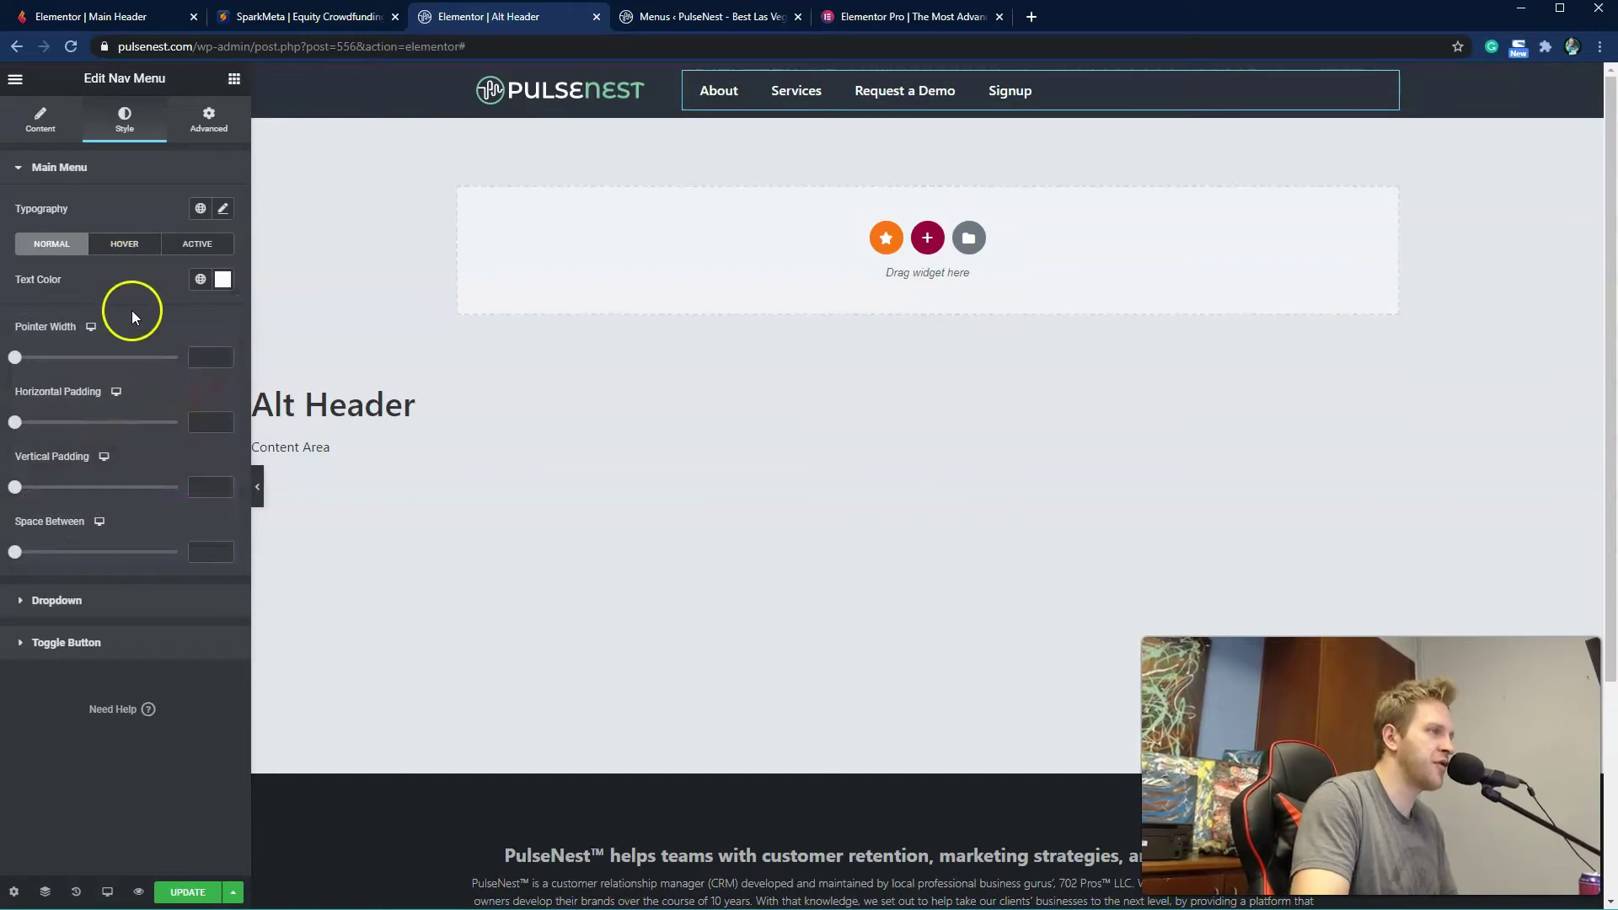
Step: Set the Nav Menu's hover-state pointer color to #FFFFFF
{"action": "left_click", "coordinate": [141, 244]}
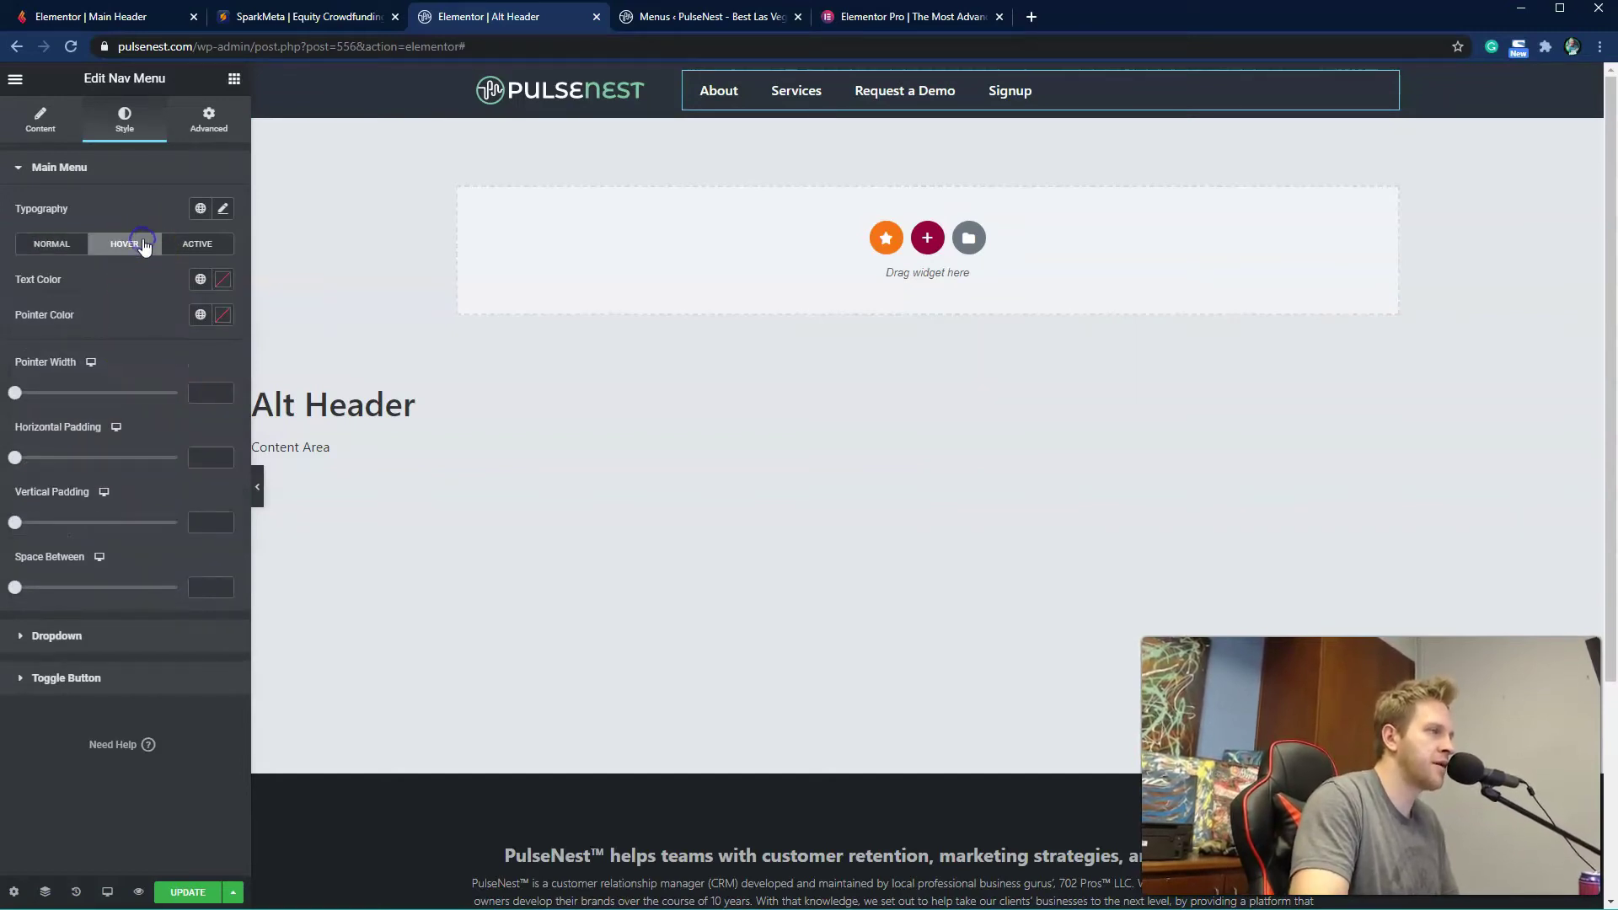
{"action": "left_click", "coordinate": [225, 319]}
{"action": "left_click", "coordinate": [160, 415]}
{"action": "type", "text": "#FFFFFF"}
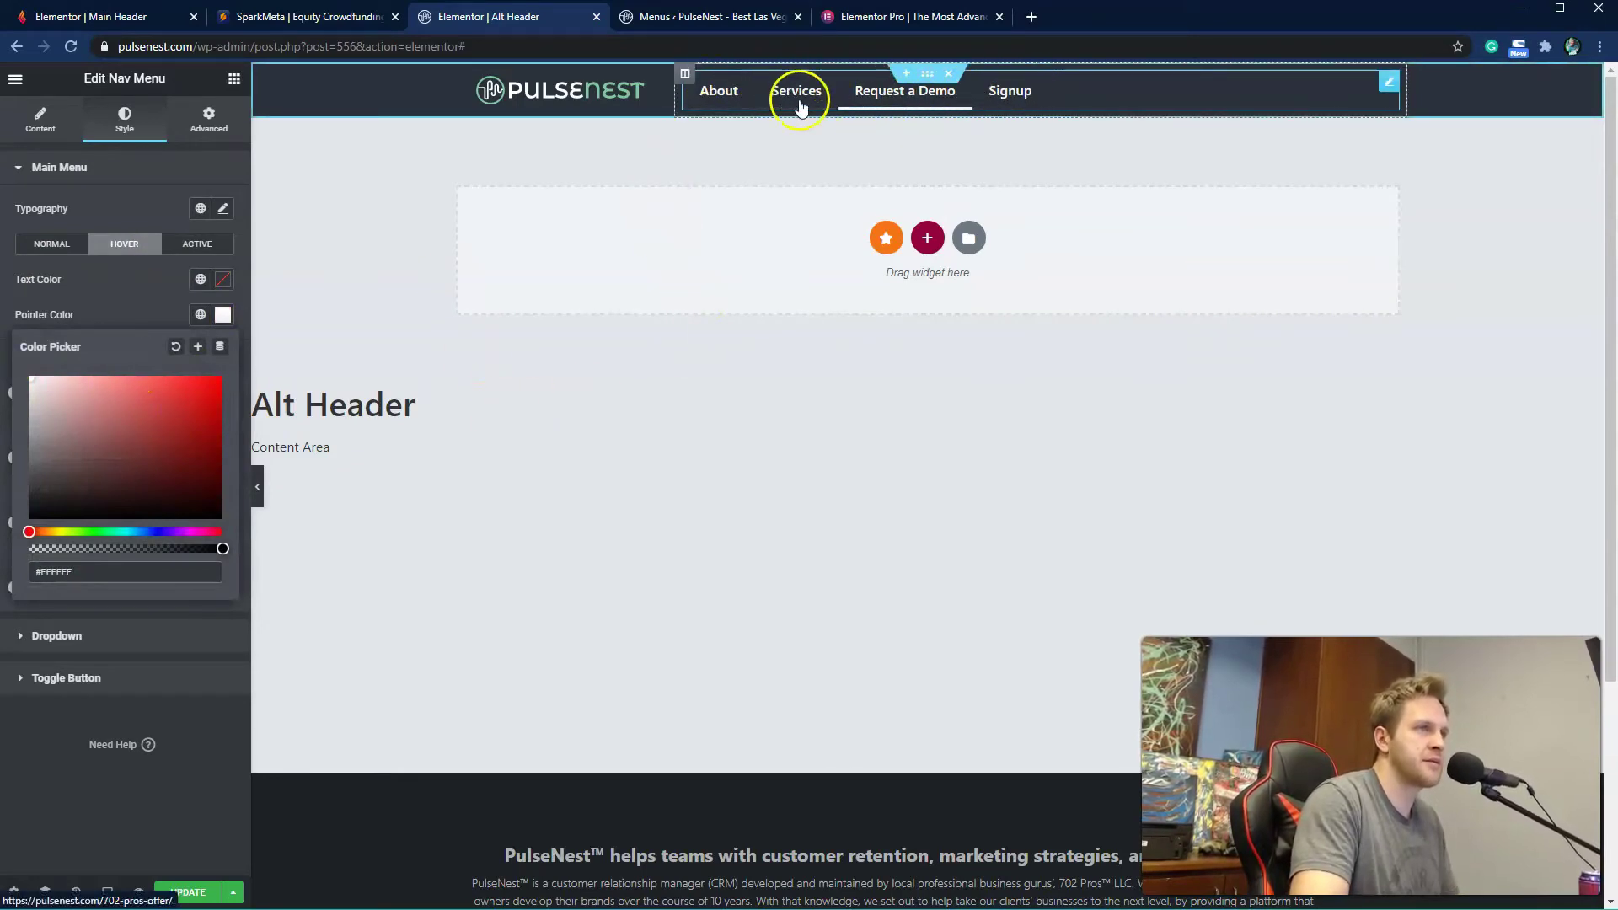
{"action": "left_click", "coordinate": [94, 296]}
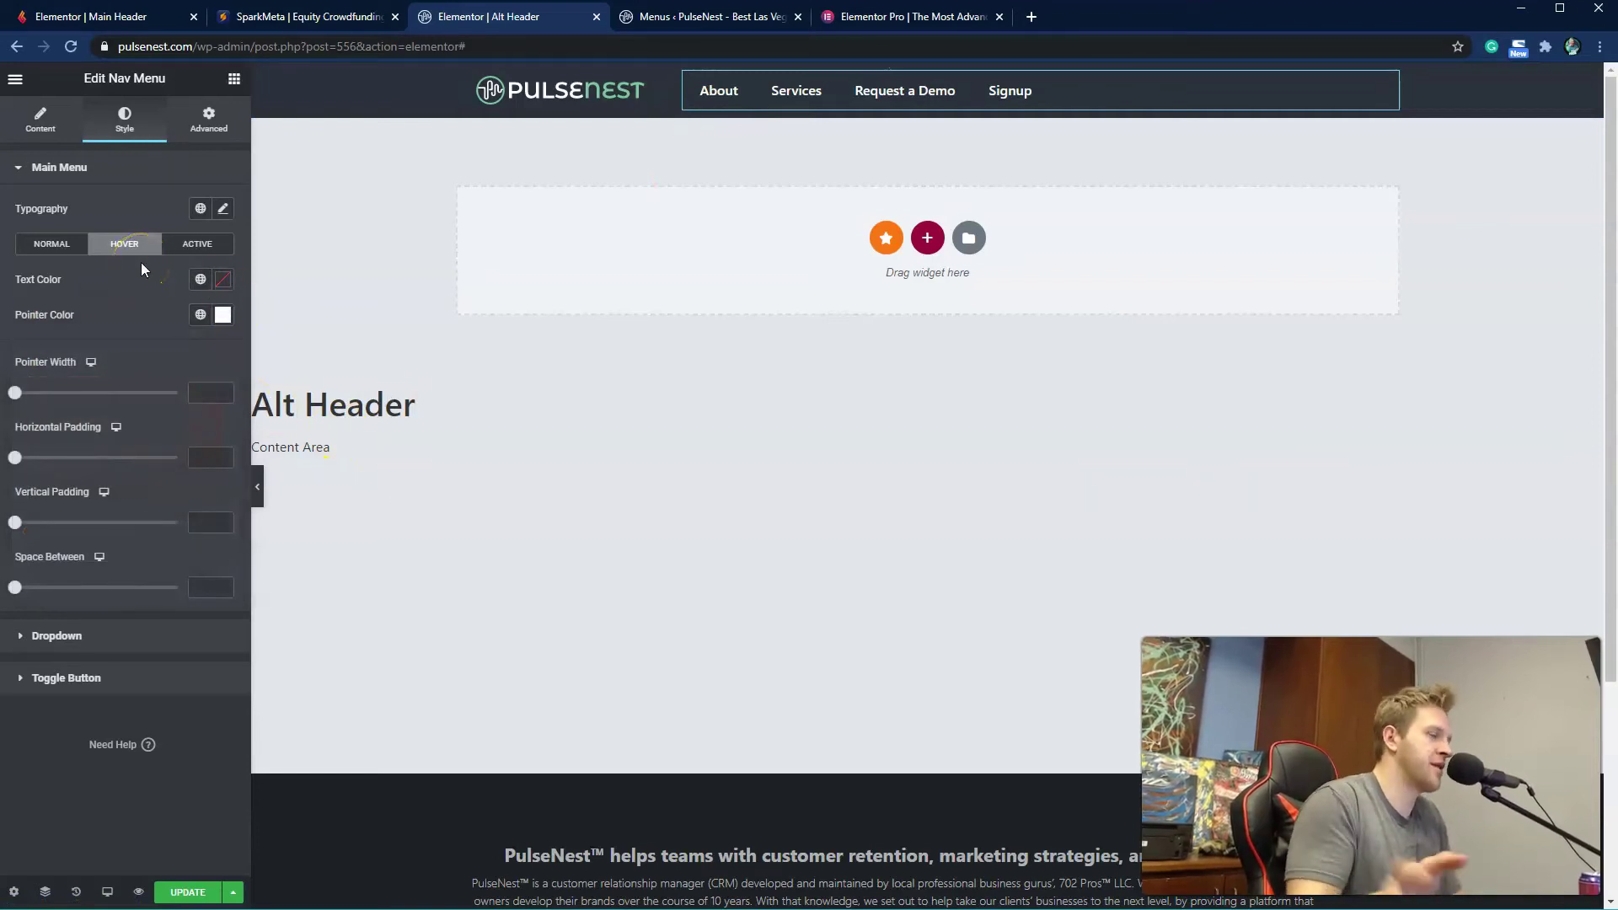
Step: Examine the header menu's hover effect and the Nav Menu widget's layout and advanced settings
{"action": "left_click", "coordinate": [712, 99]}
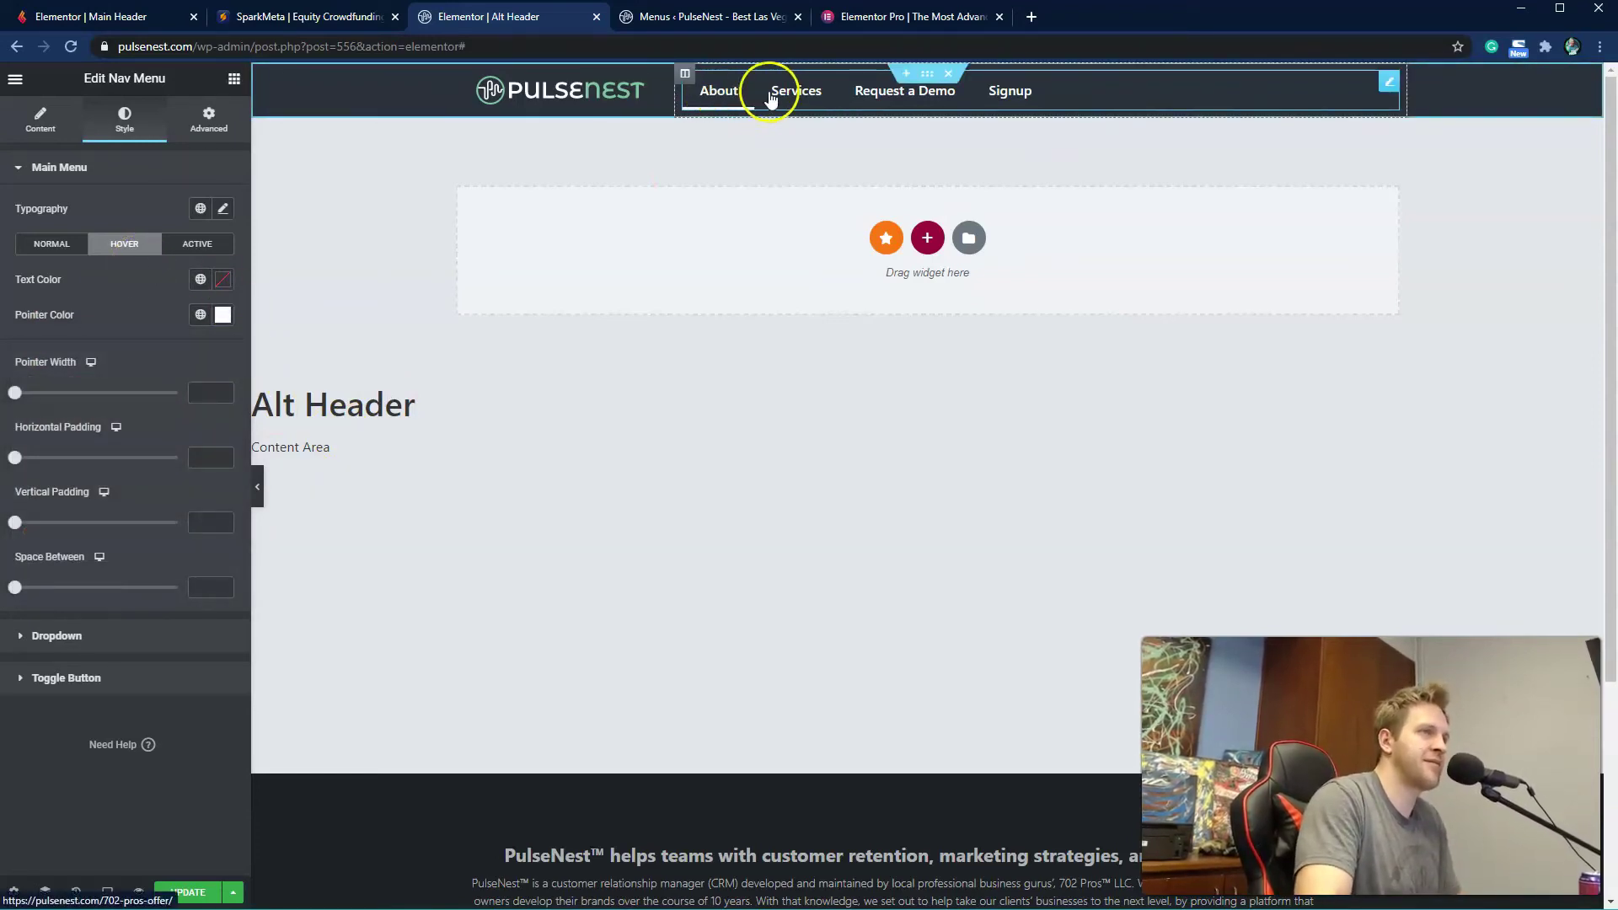
{"action": "left_click", "coordinate": [40, 127]}
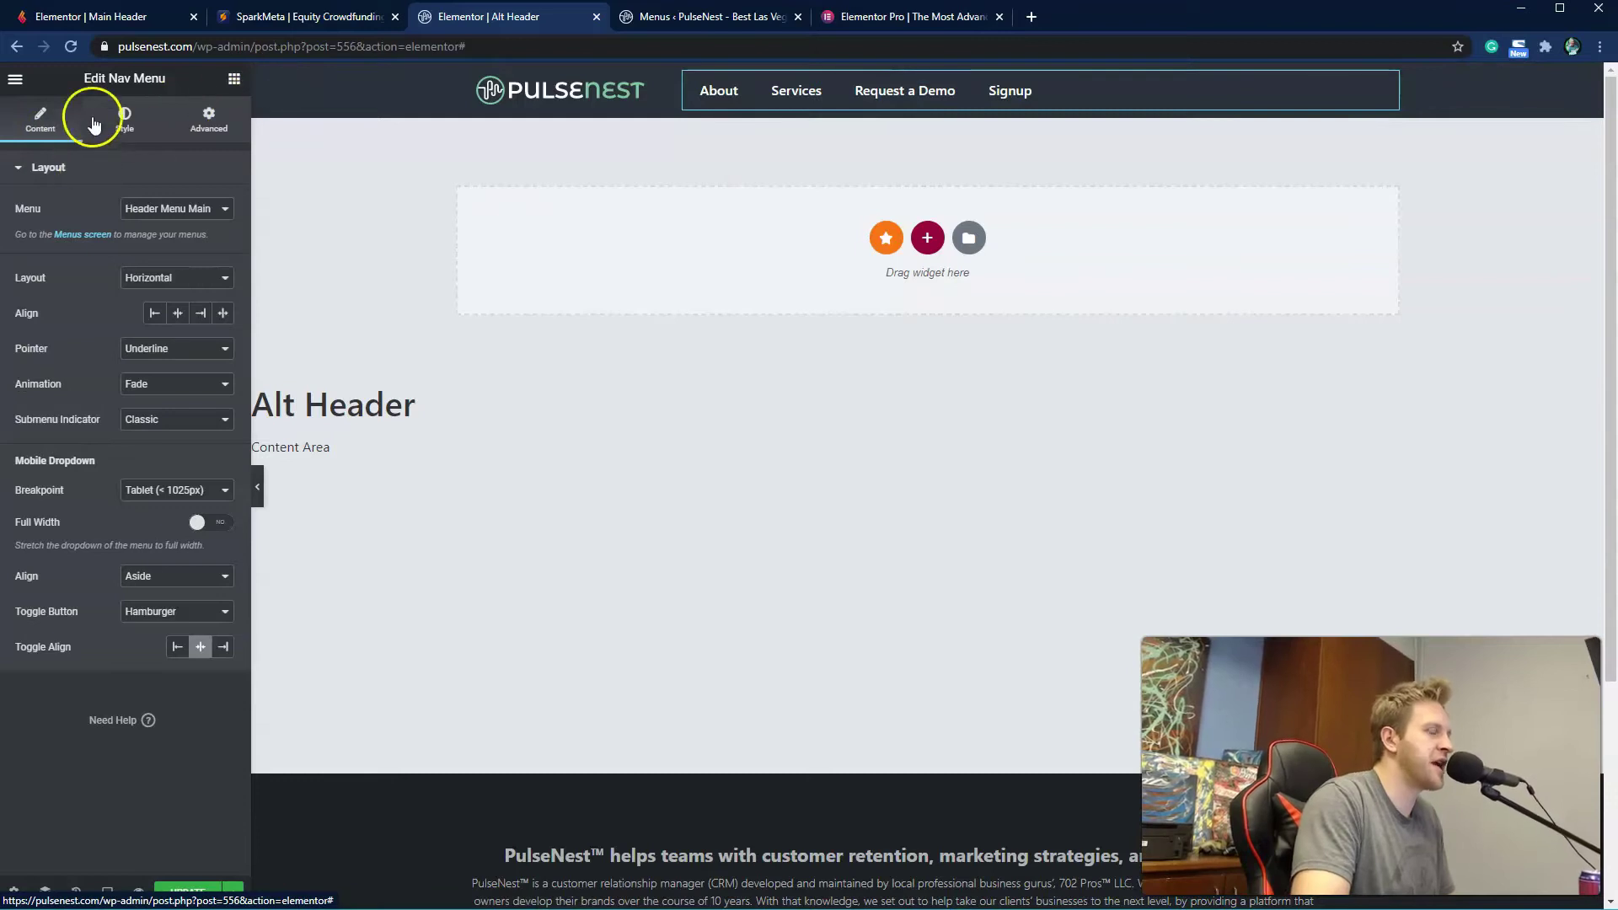
{"action": "left_click", "coordinate": [708, 98]}
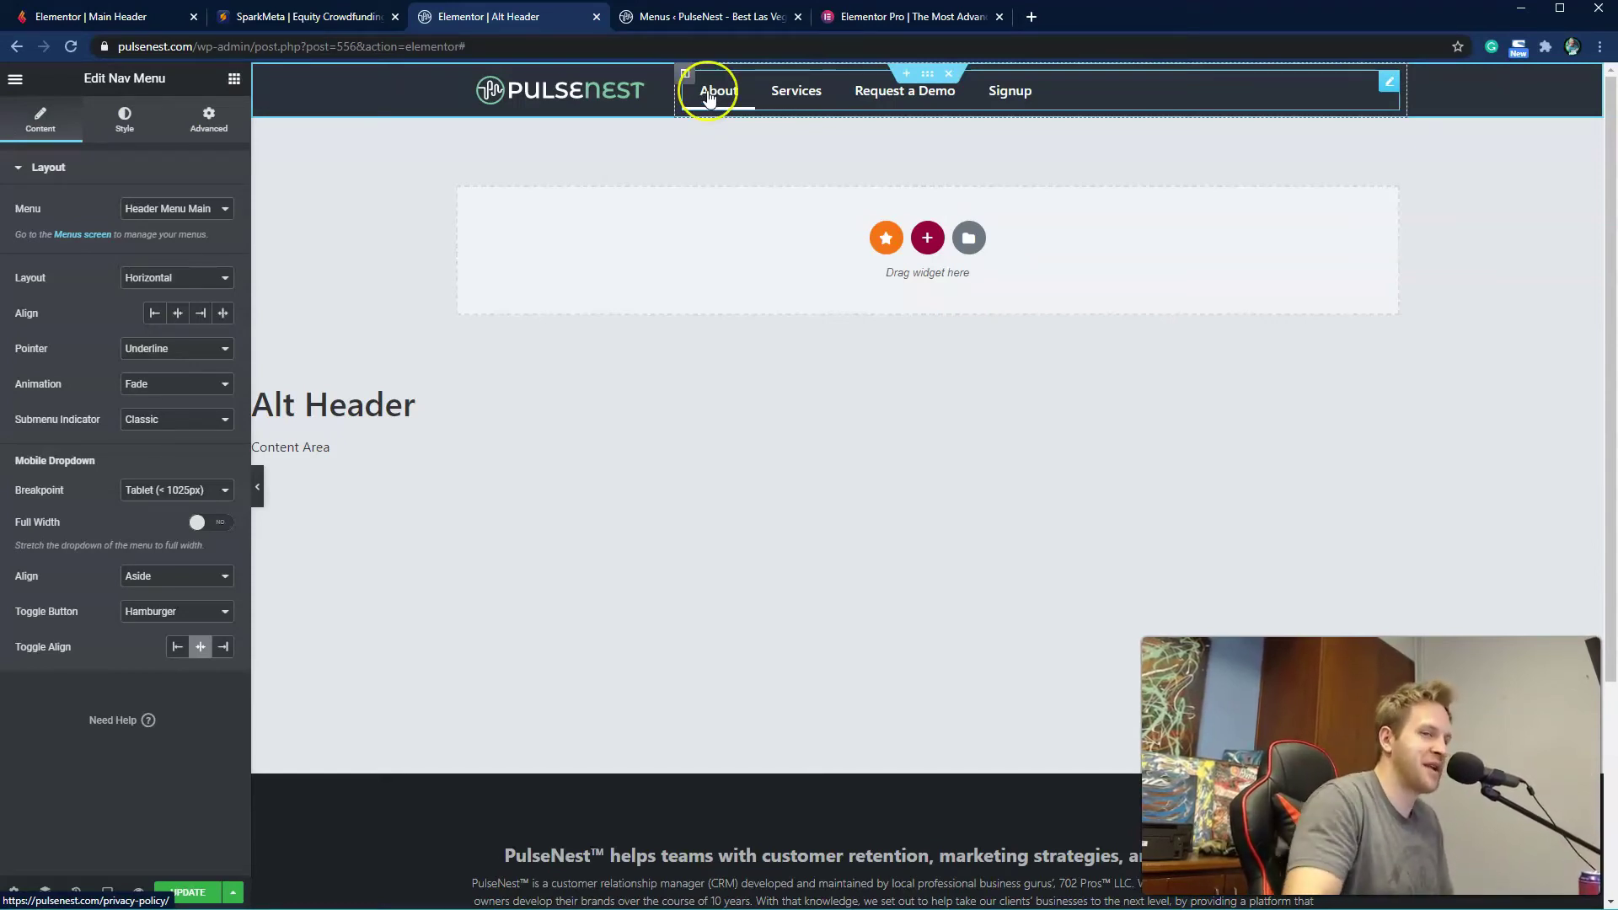
{"action": "left_click", "coordinate": [700, 95]}
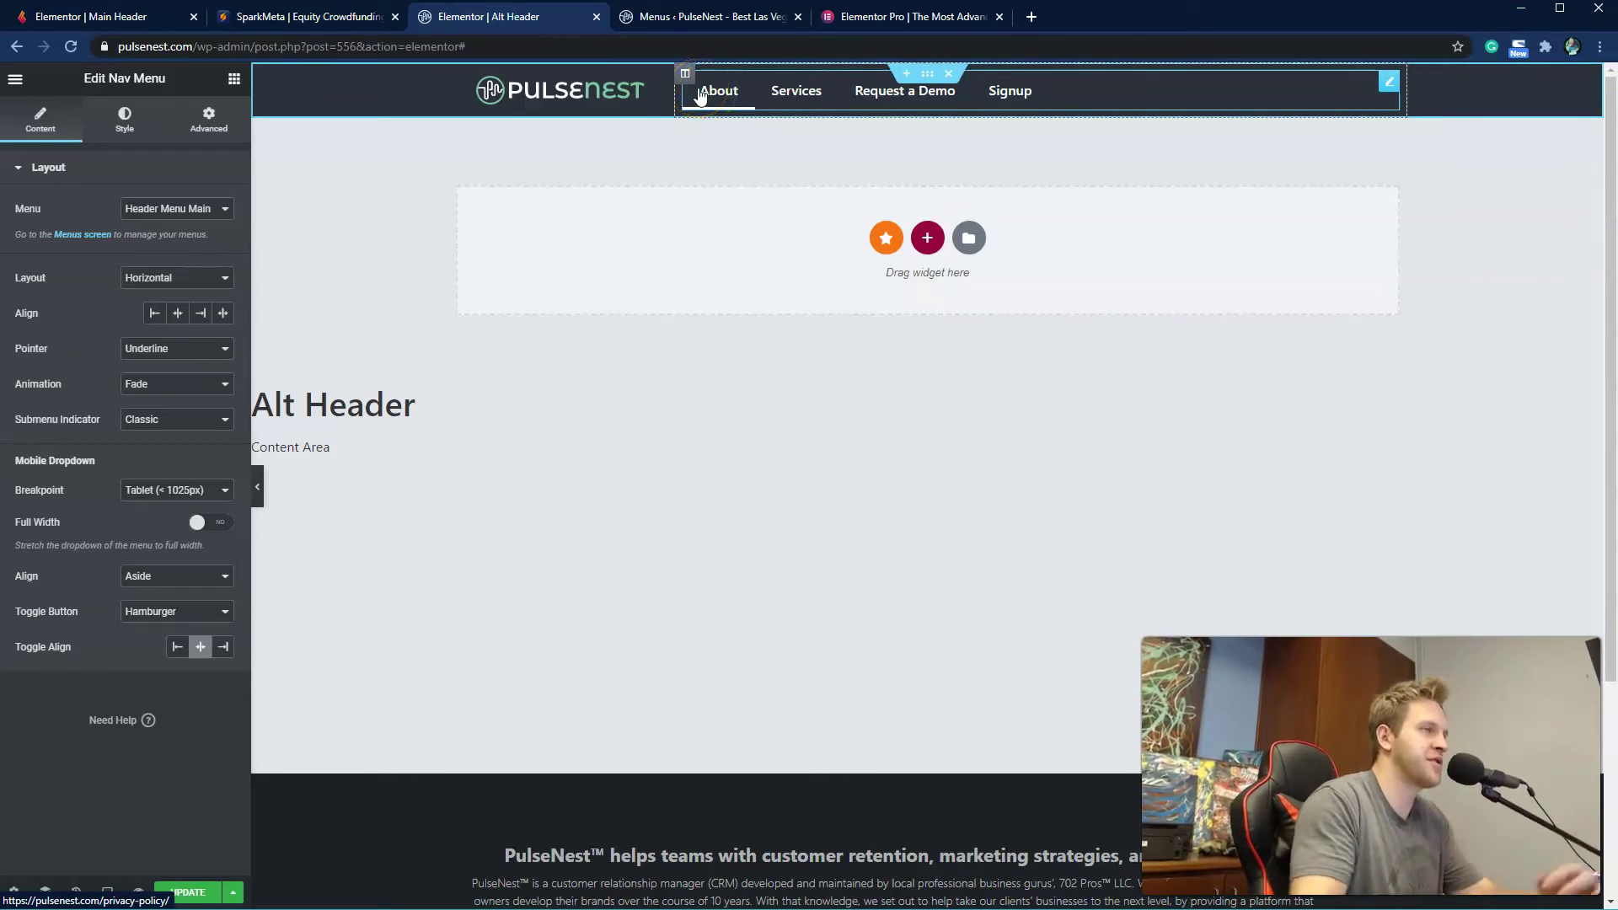
{"action": "left_click", "coordinate": [688, 82]}
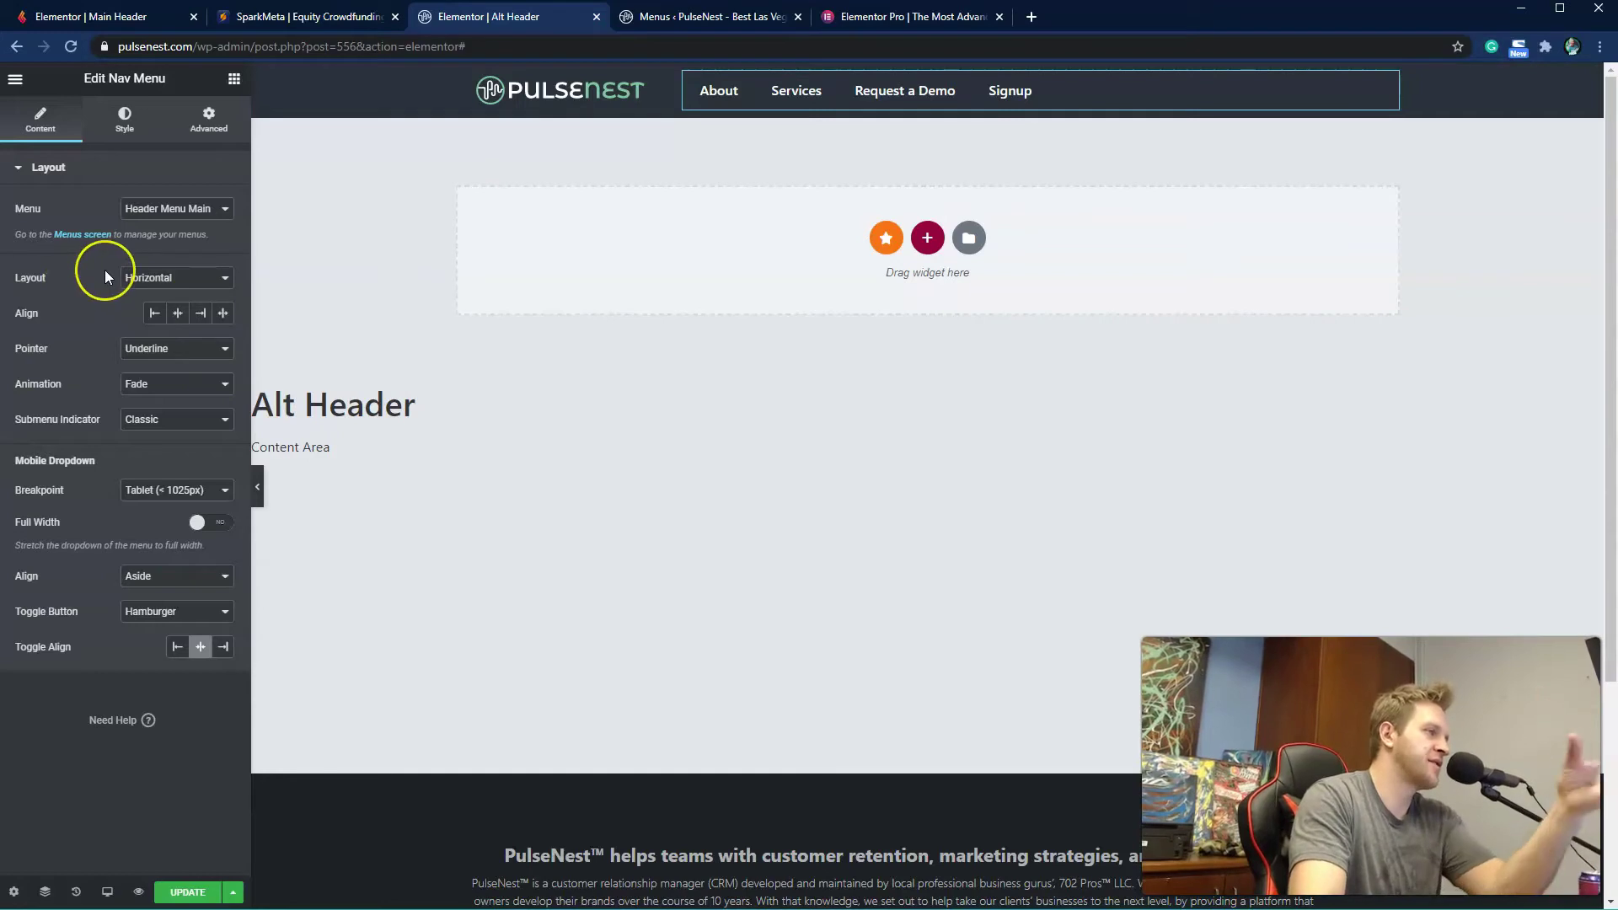
{"action": "left_click", "coordinate": [211, 118]}
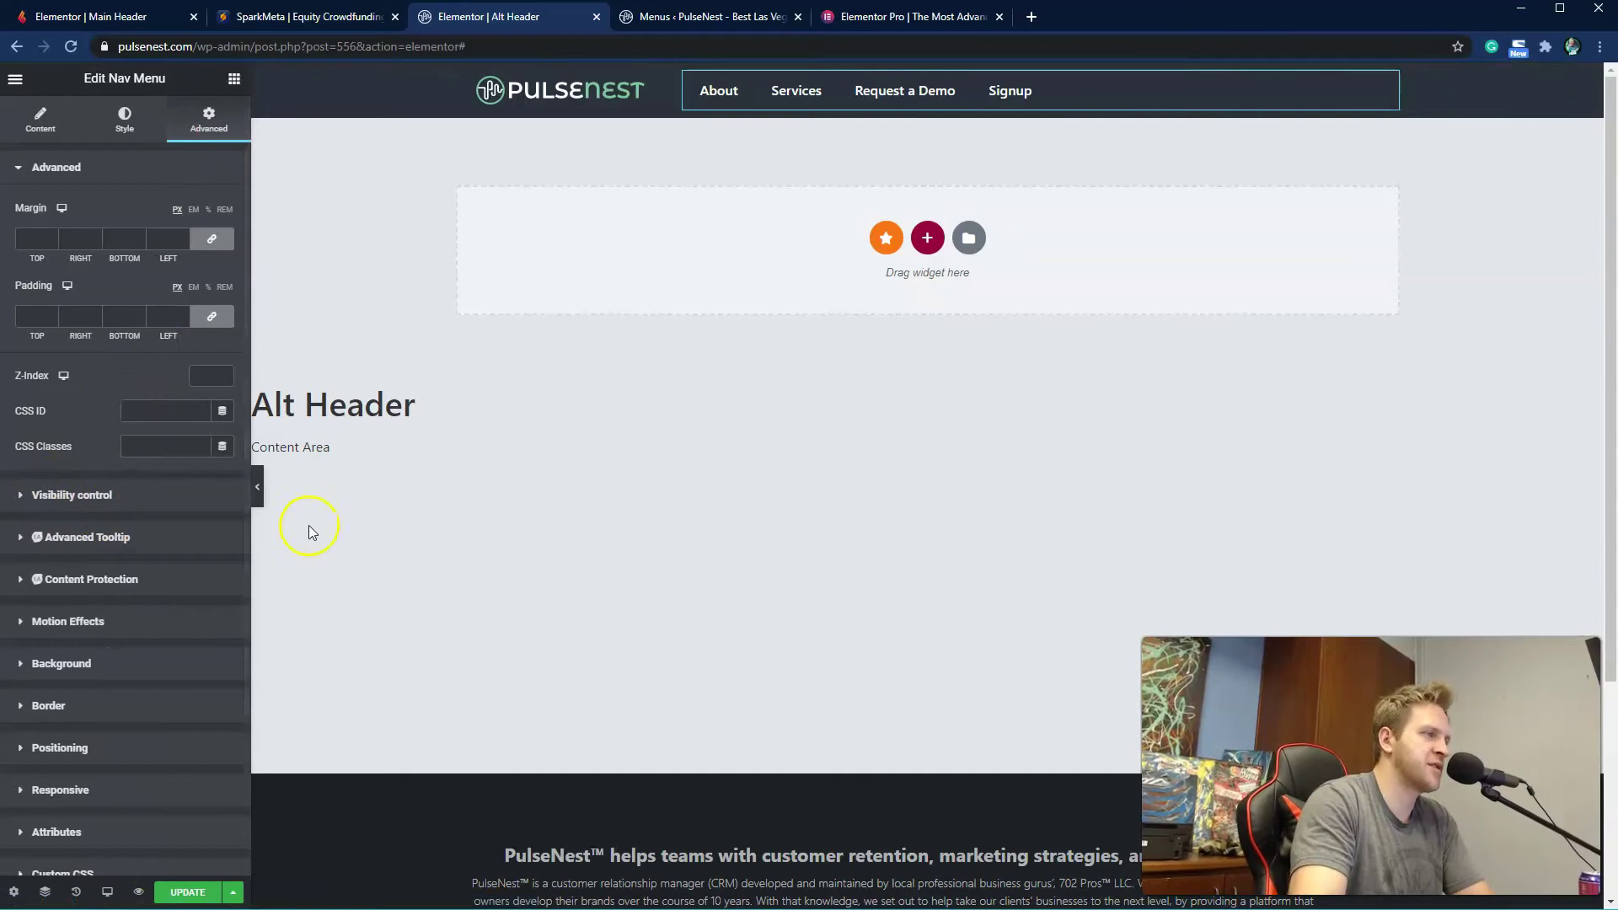
{"action": "scroll", "coordinate": [112, 573], "scroll_direction": "down", "scroll_amount": 2}
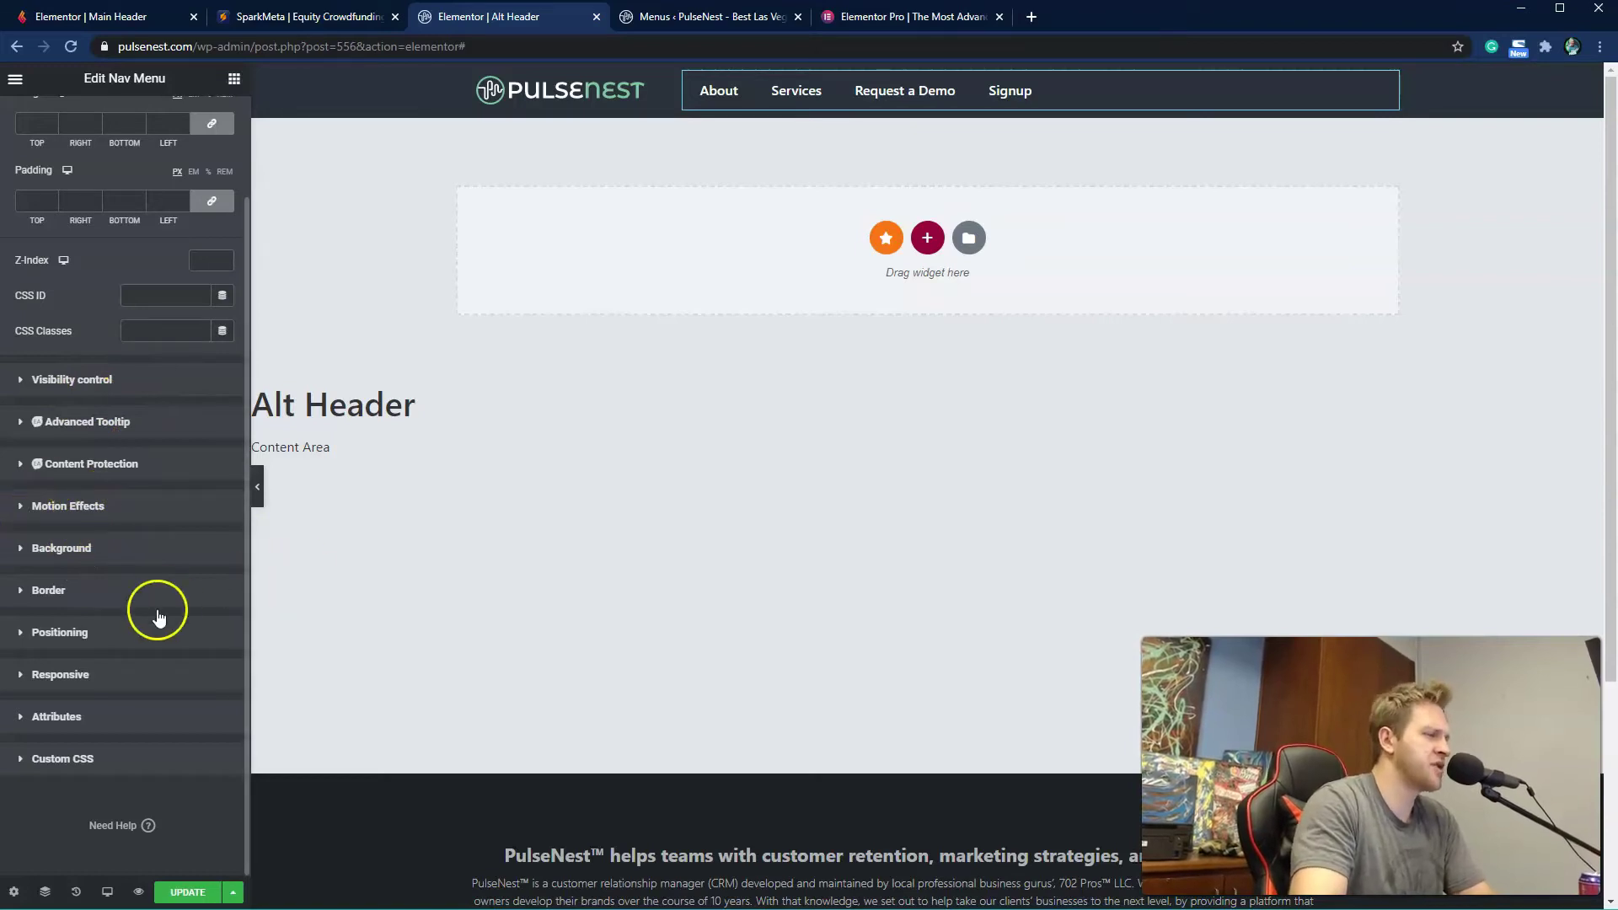
{"action": "scroll", "coordinate": [127, 332], "scroll_direction": "up", "scroll_amount": 3}
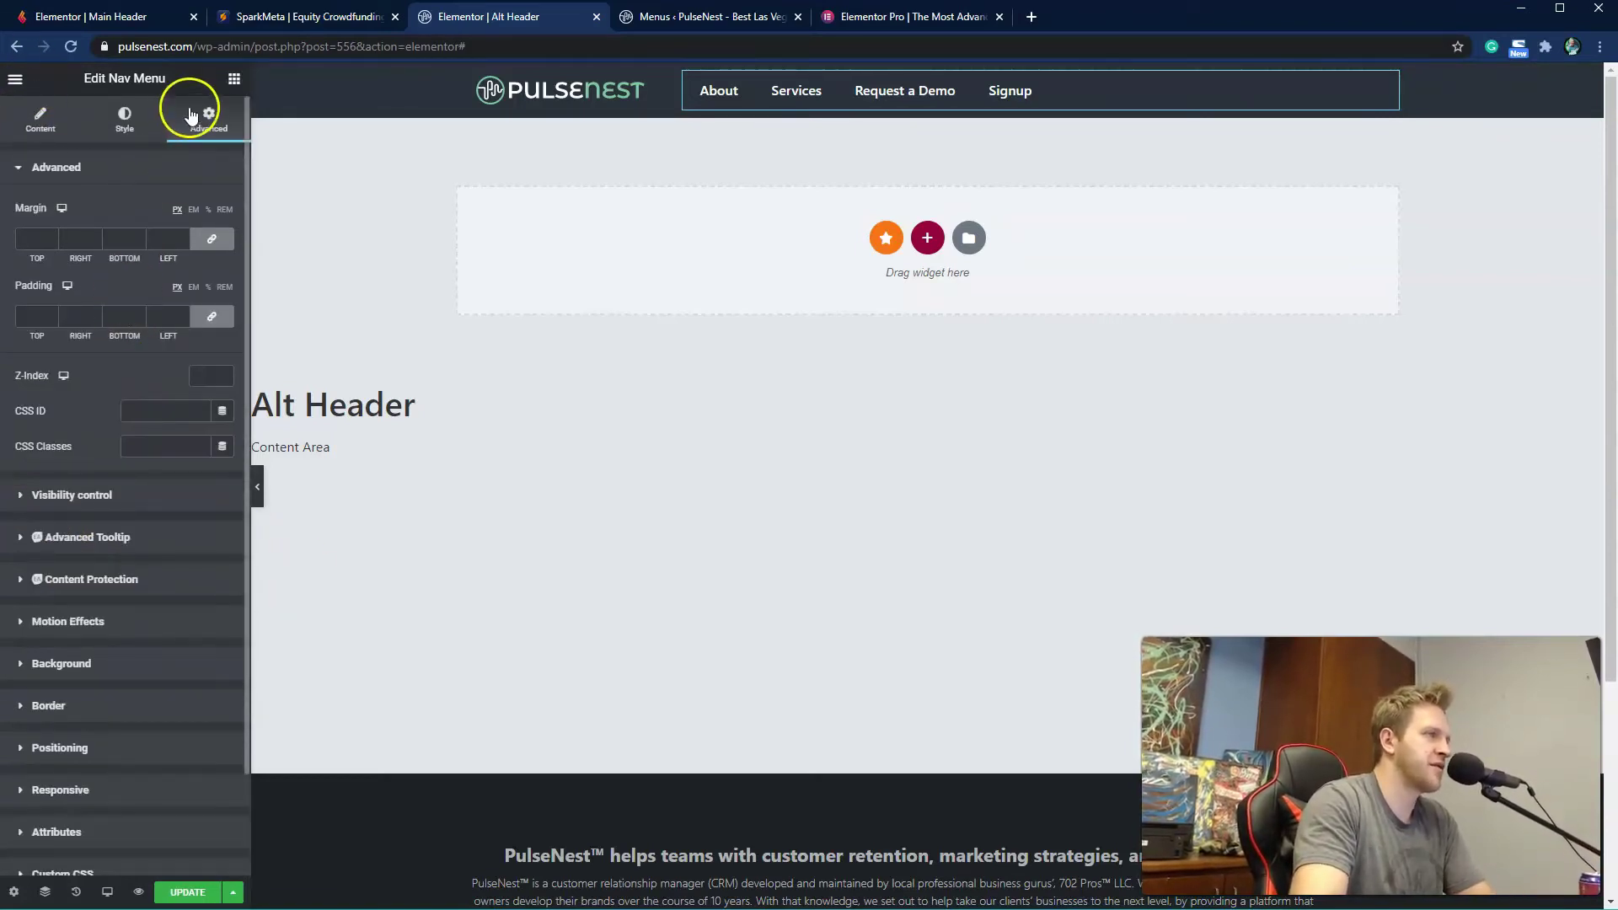
{"action": "left_click", "coordinate": [43, 126]}
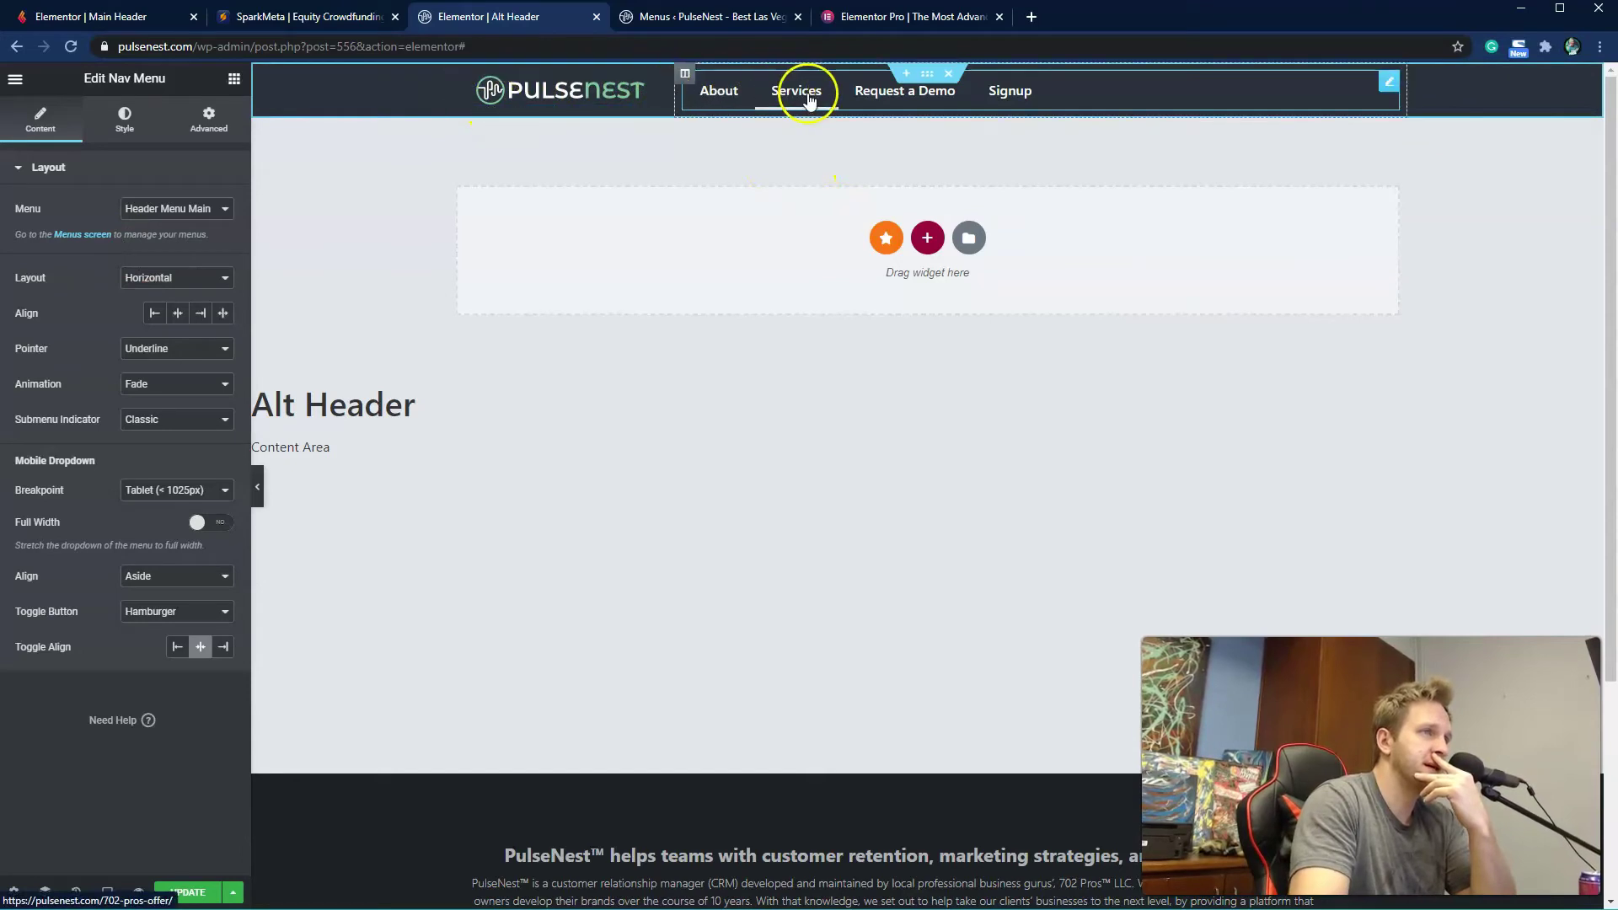
Step: Try the Overline, Double Line, Background, Text and Framed pointer styles on the Nav Menu
{"action": "left_click", "coordinate": [194, 349]}
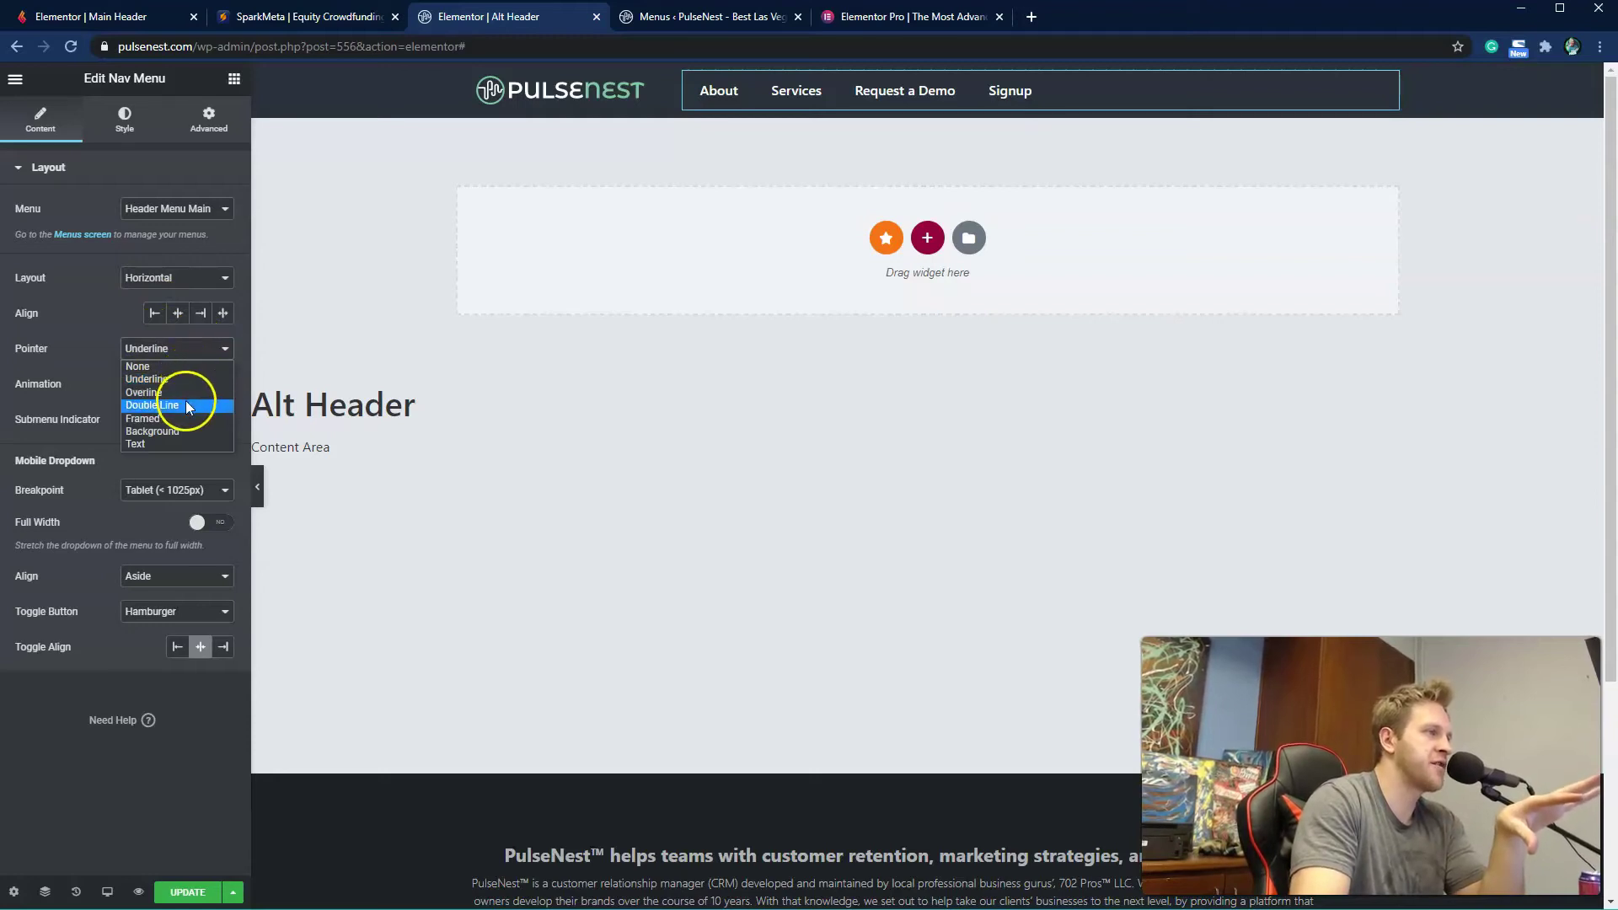
{"action": "left_click", "coordinate": [190, 392]}
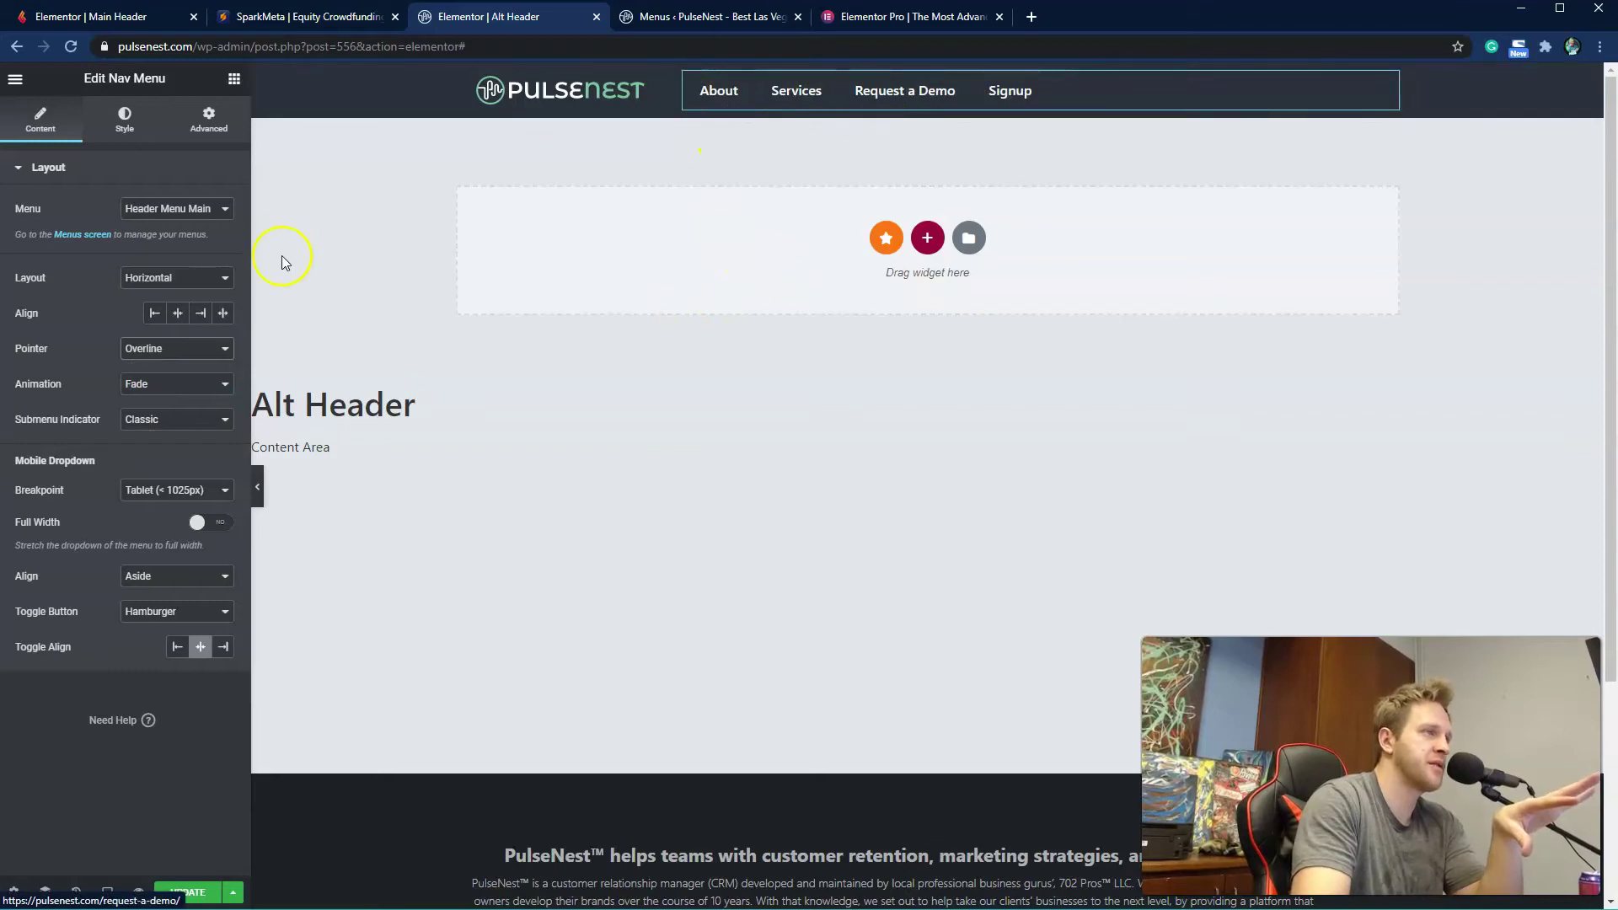
{"action": "left_click", "coordinate": [154, 352]}
{"action": "left_click", "coordinate": [168, 404]}
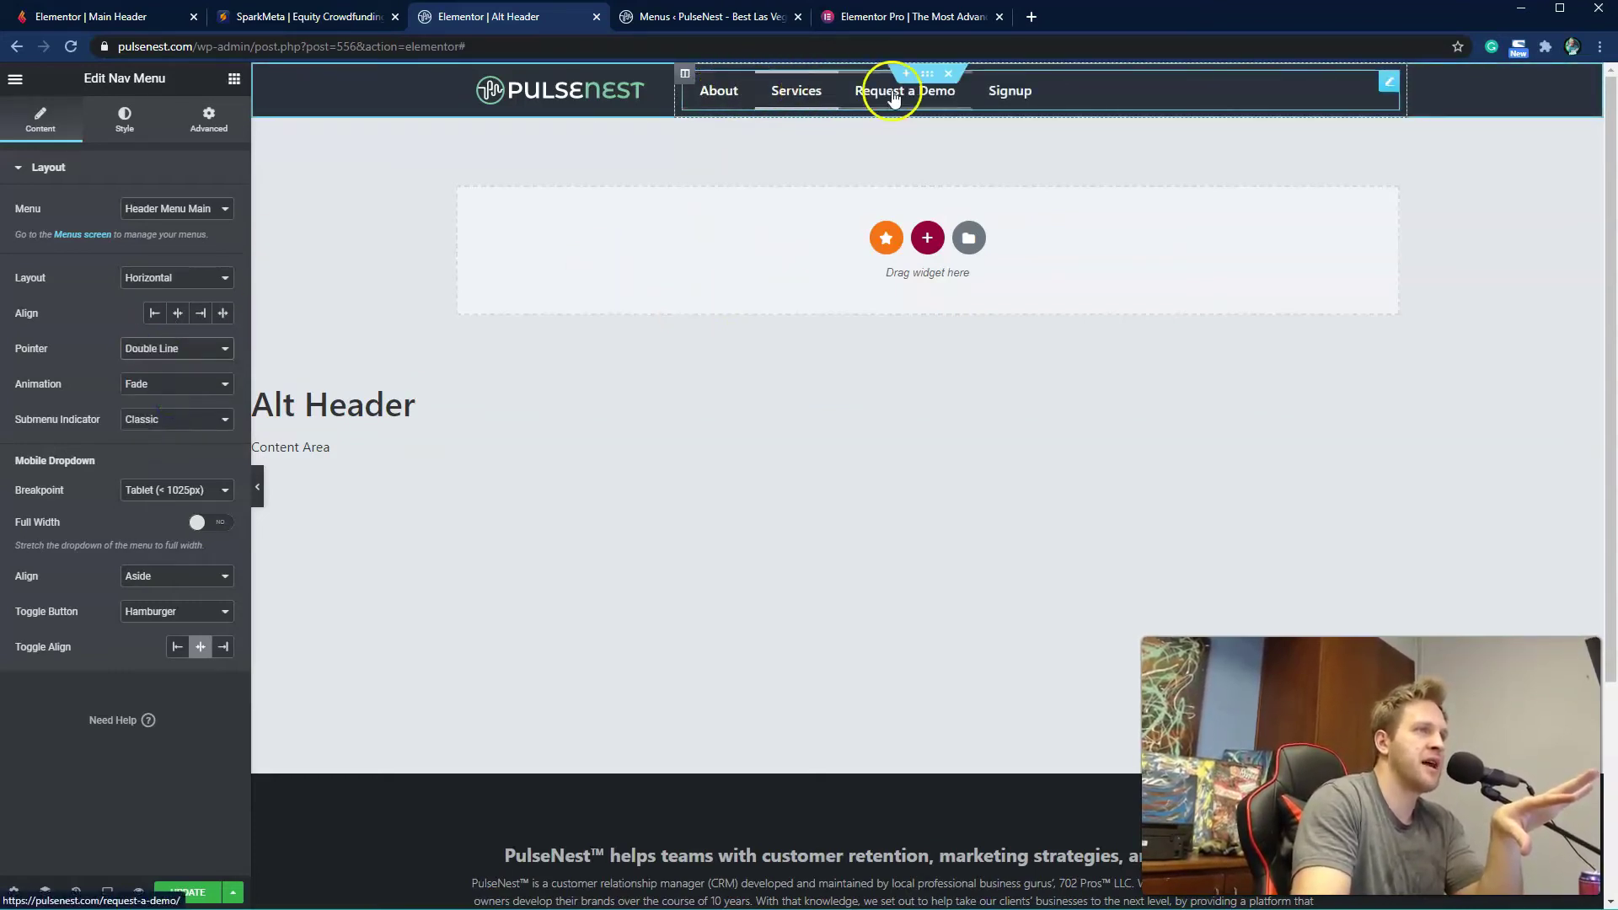
{"action": "left_click", "coordinate": [168, 348]}
{"action": "left_click", "coordinate": [171, 428]}
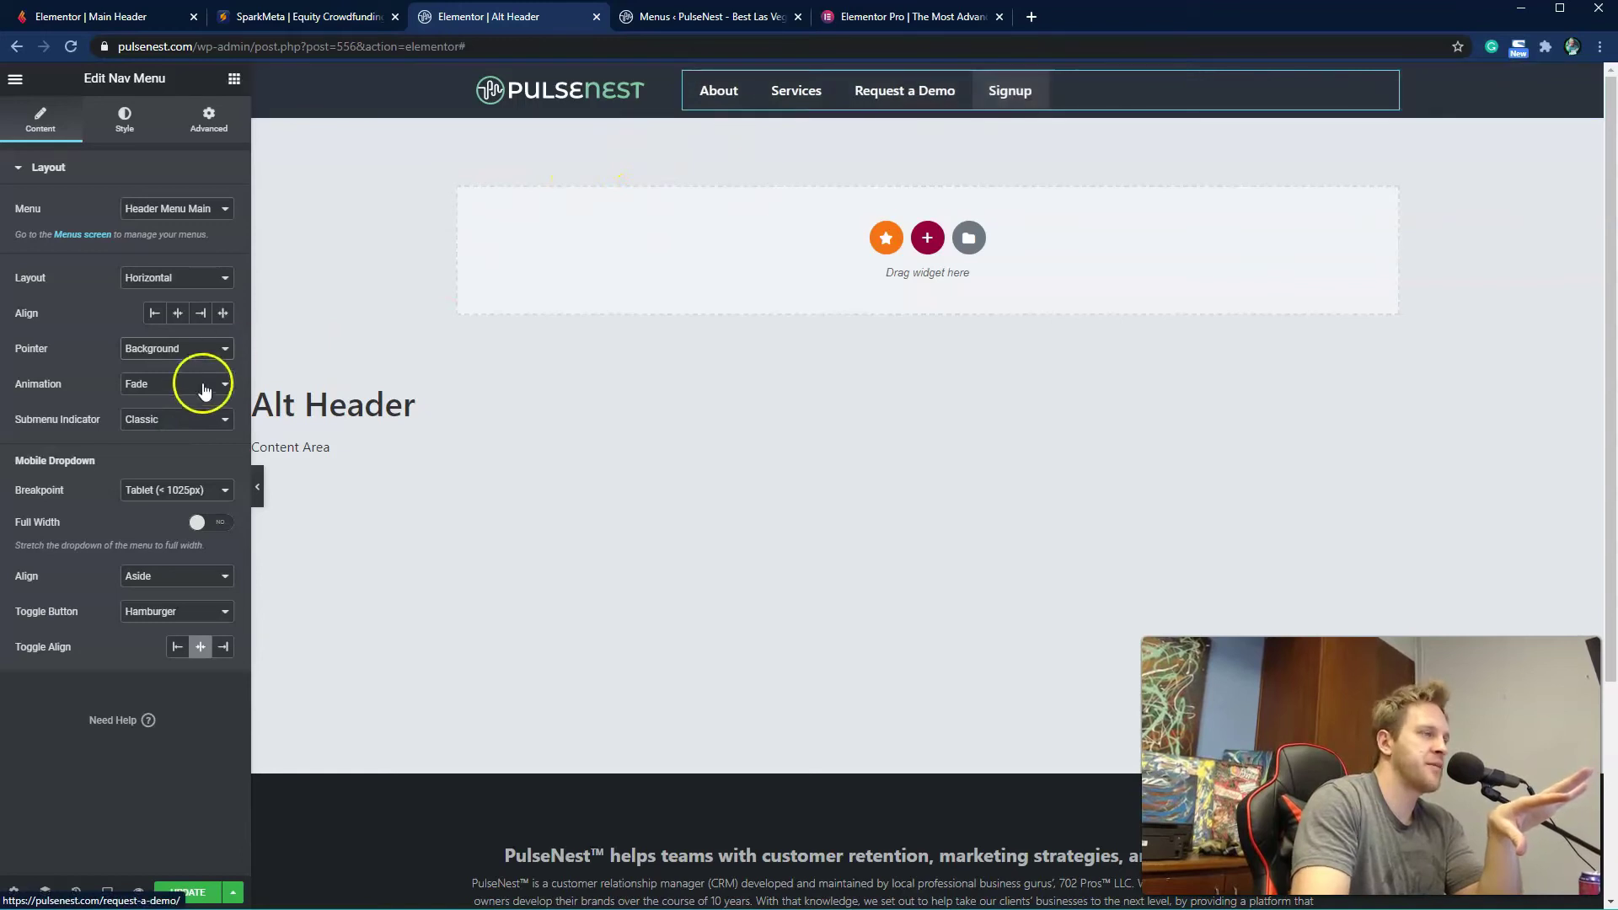
{"action": "left_click", "coordinate": [172, 348]}
{"action": "left_click", "coordinate": [160, 441]}
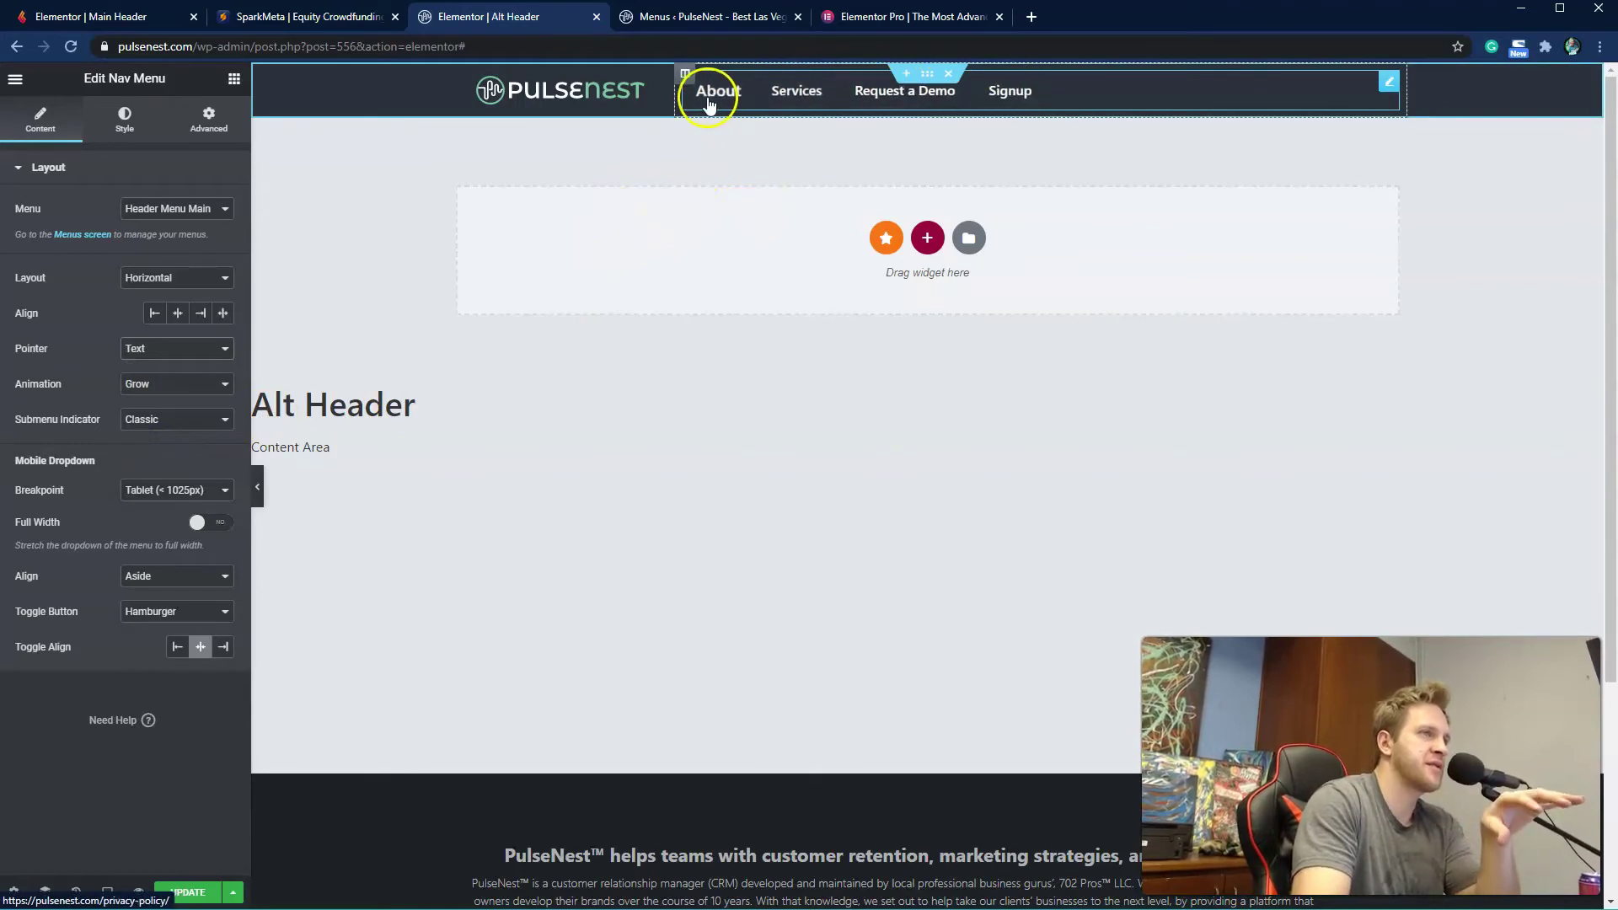
{"action": "left_click", "coordinate": [171, 350]}
{"action": "left_click", "coordinate": [160, 421]}
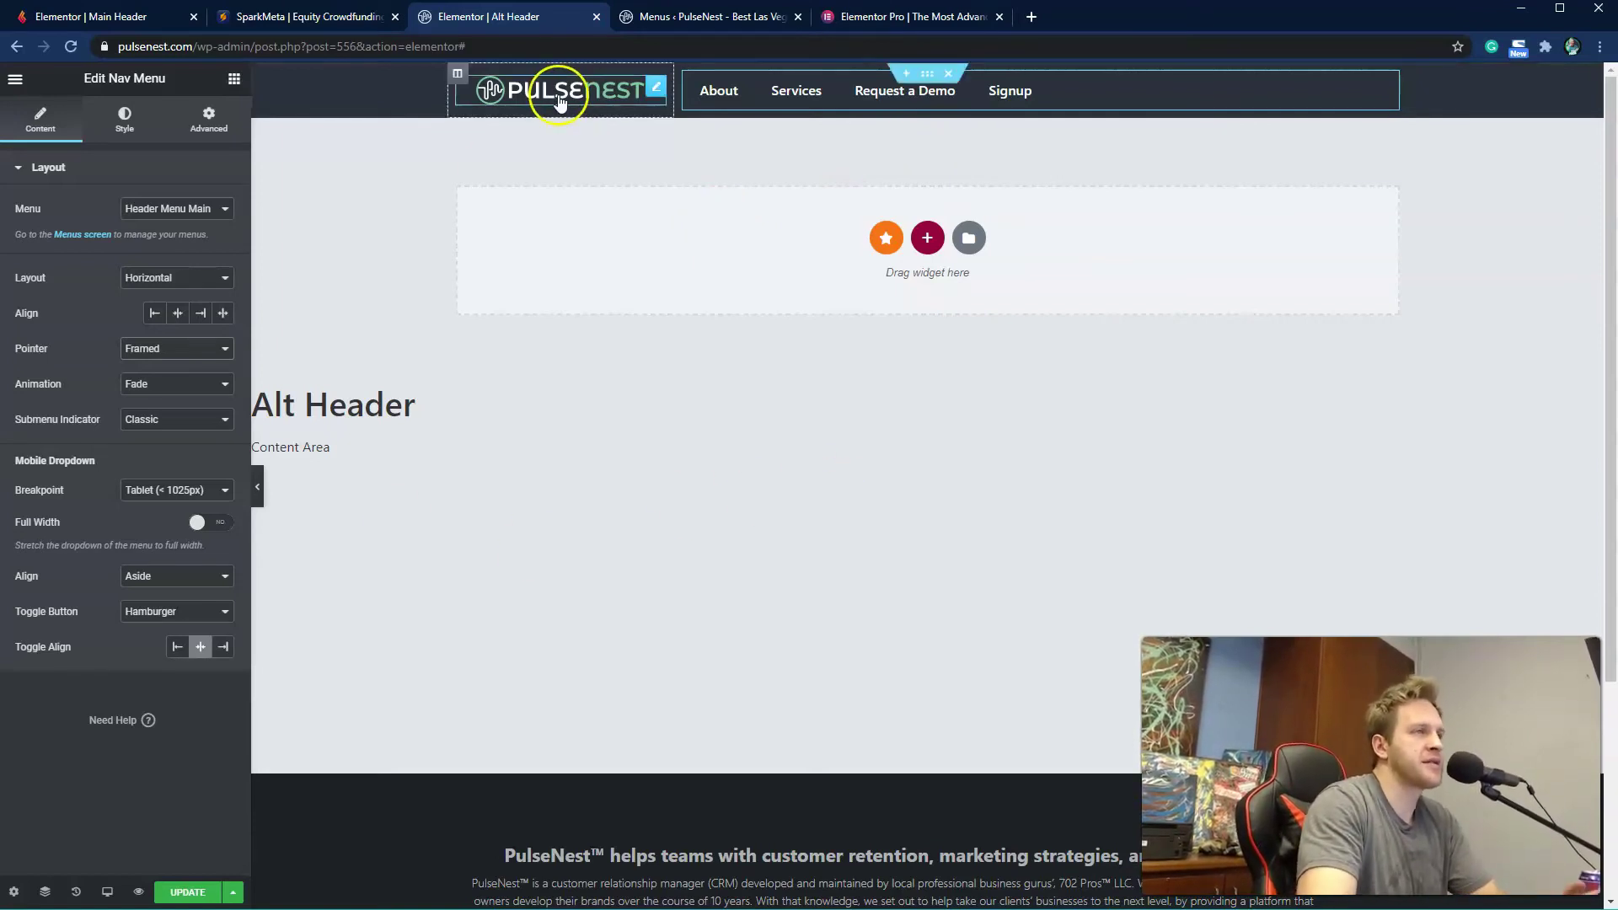
Step: Set the Nav Menu's pointer to Double Line and submenu indicator to Angle, and update the template
{"action": "left_click", "coordinate": [160, 347]}
{"action": "left_click", "coordinate": [185, 406]}
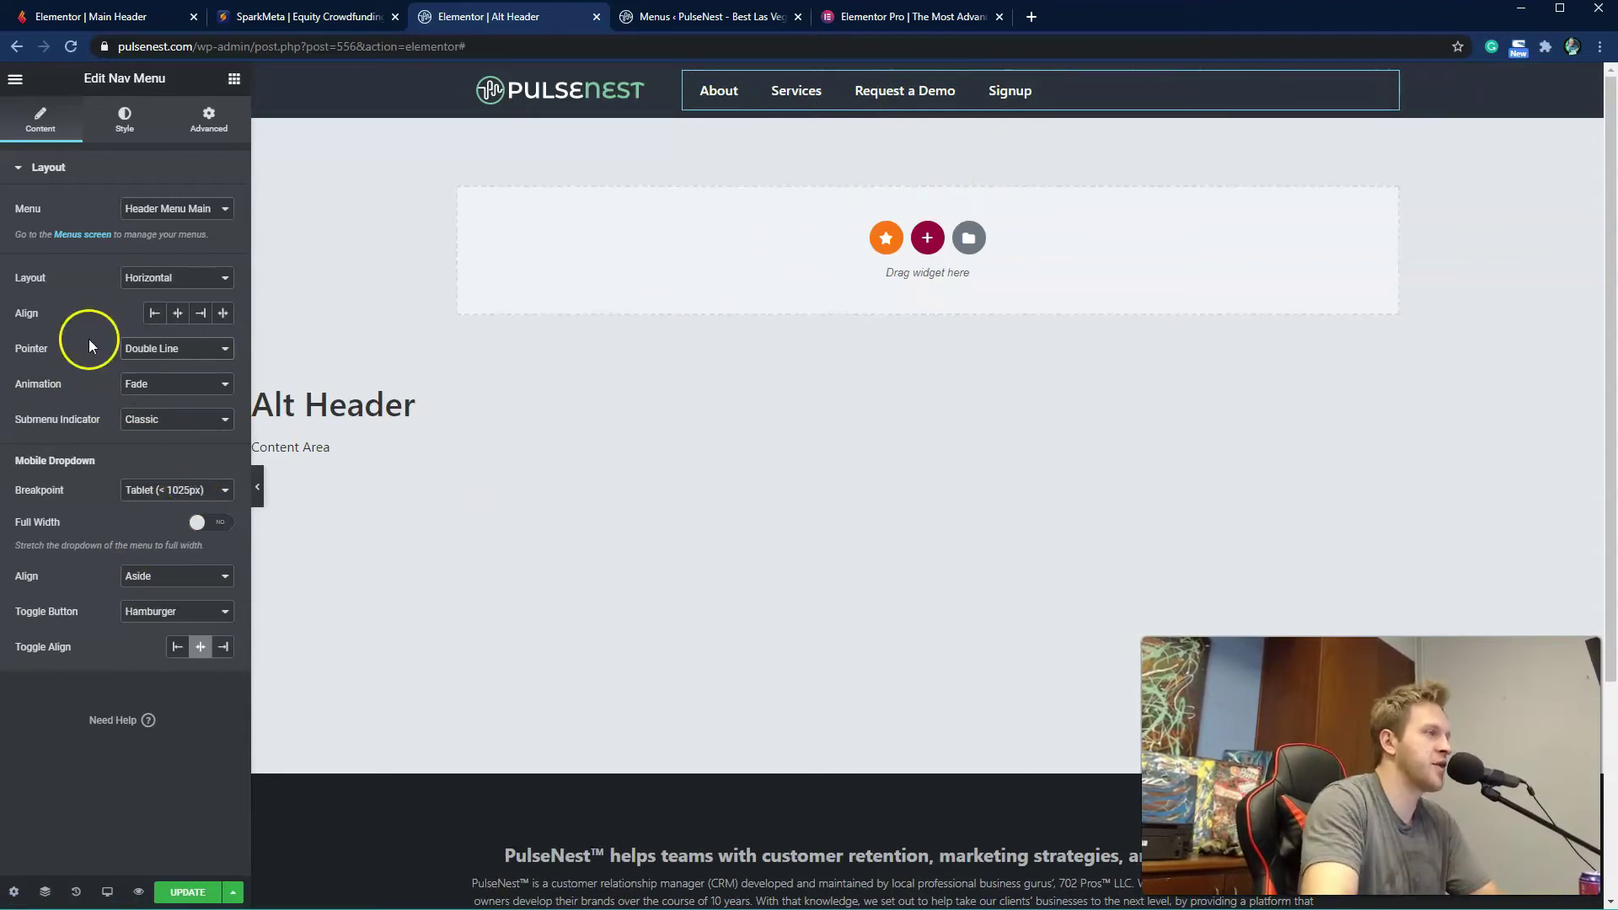
{"action": "left_click", "coordinate": [206, 426]}
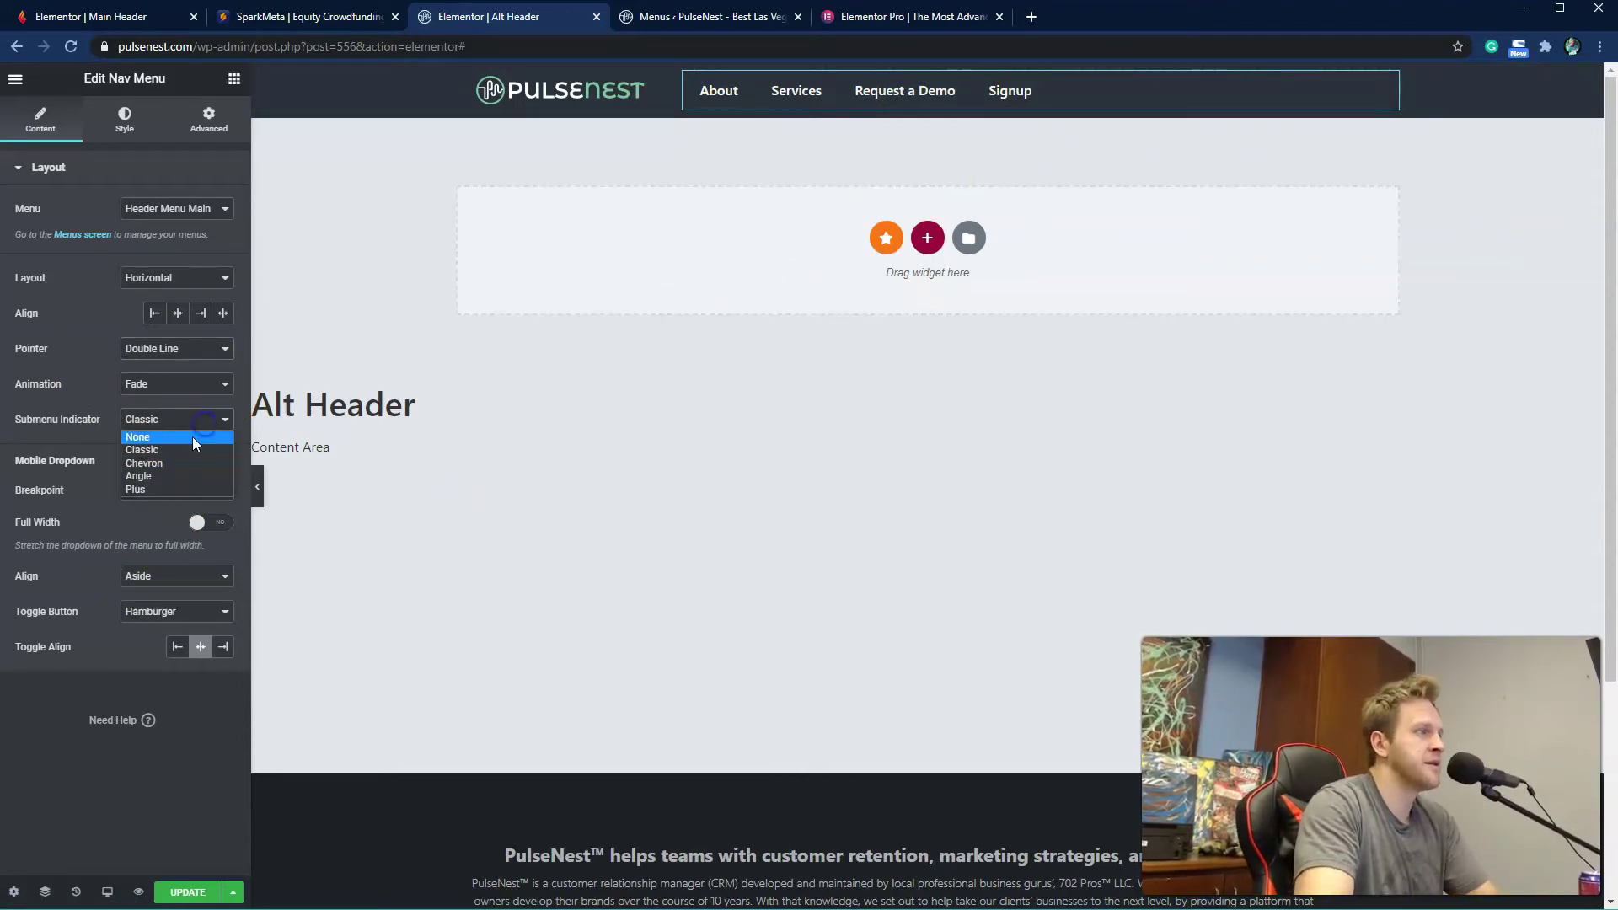
{"action": "left_click", "coordinate": [165, 477]}
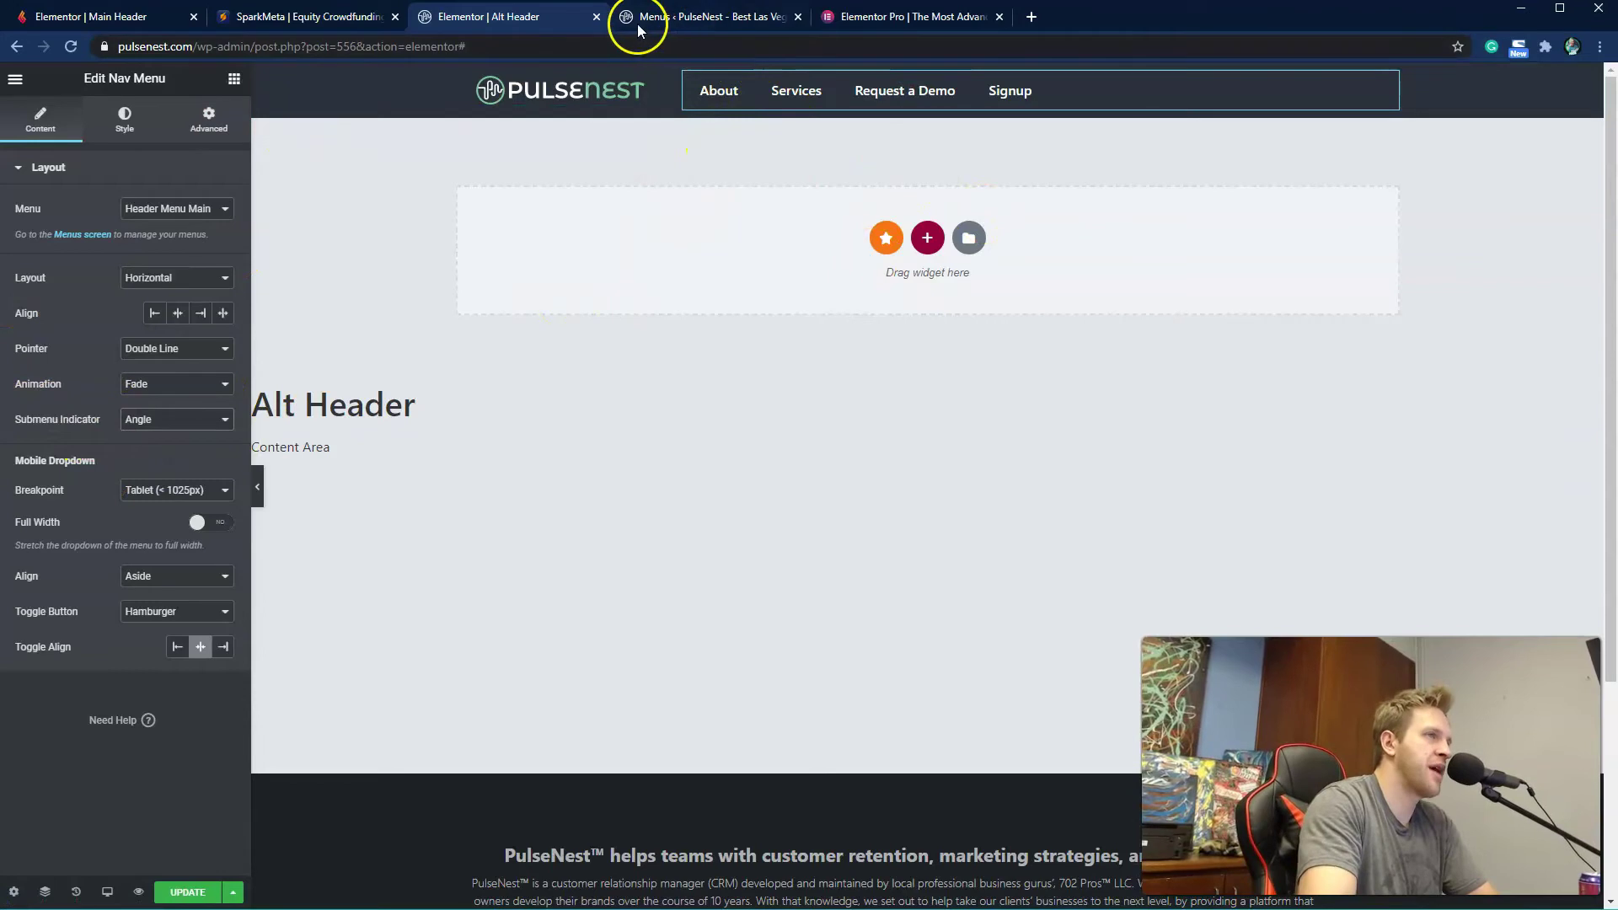
{"action": "left_click", "coordinate": [190, 892]}
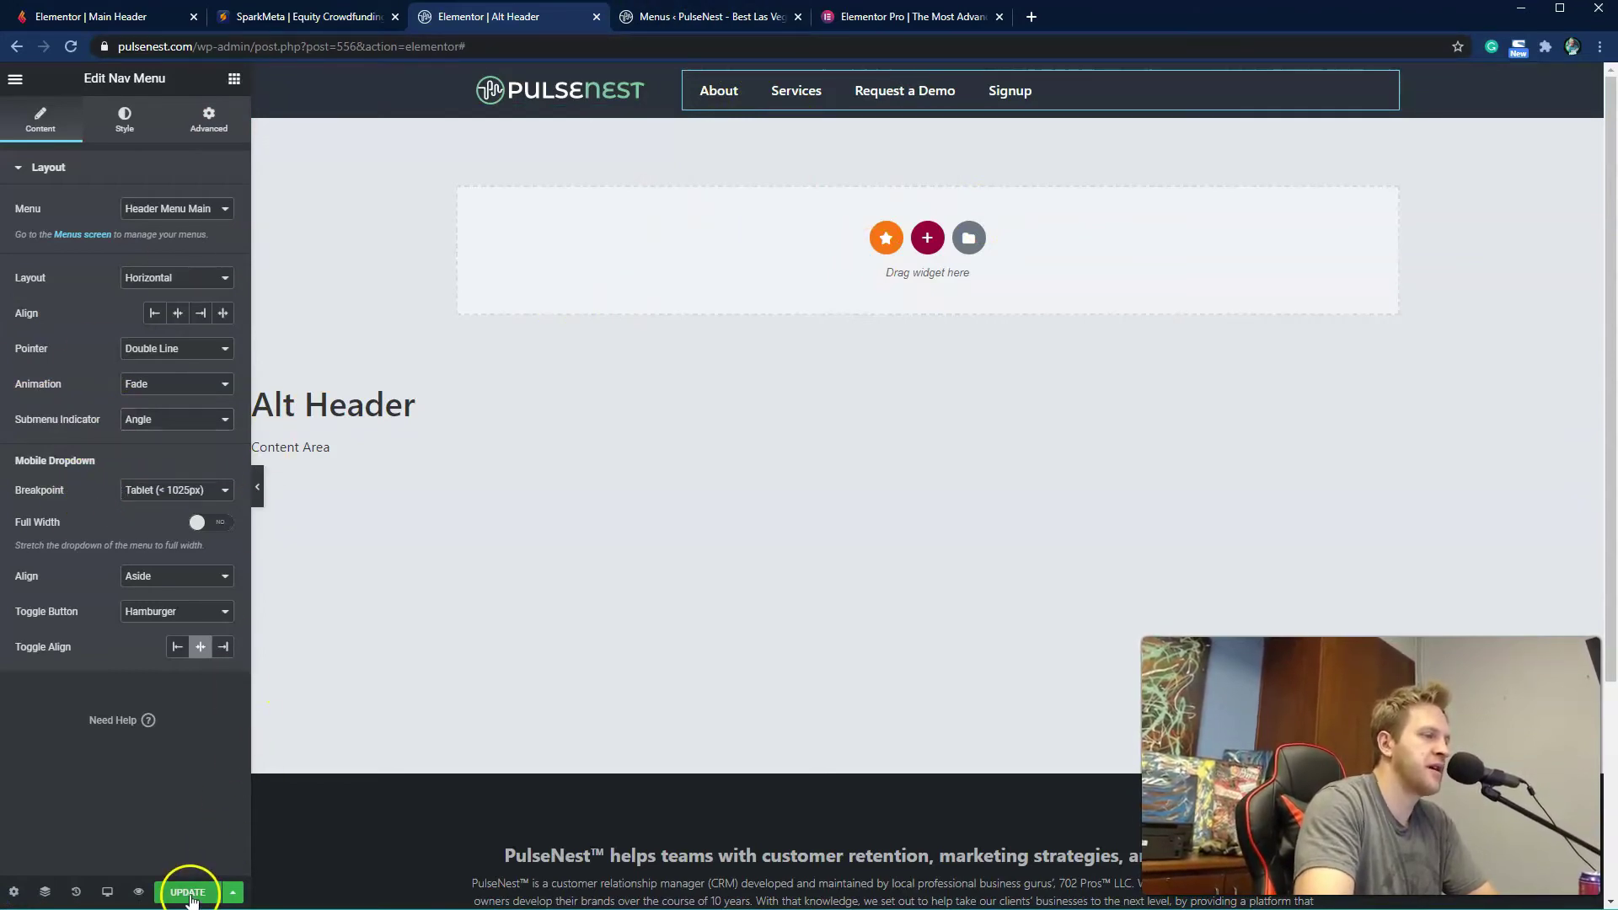
Step: Add the 702 Pros Offer page as a sub item of Services in Header Menu Main and save the menu
{"action": "left_click", "coordinate": [692, 19]}
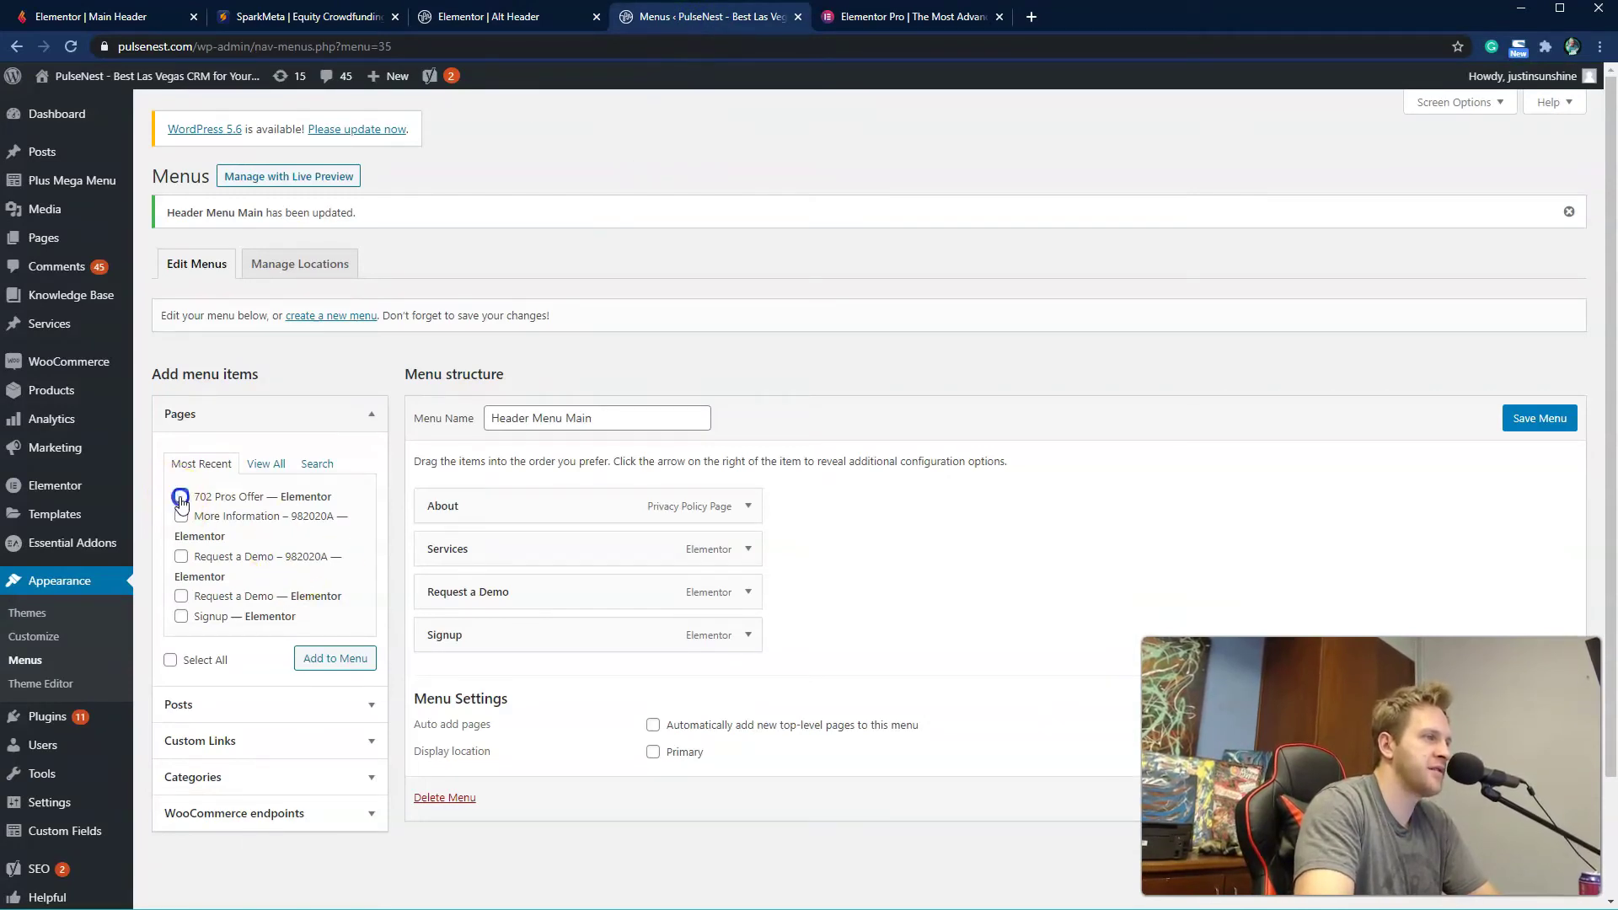
{"action": "left_click", "coordinate": [344, 666]}
{"action": "left_click_drag", "start_coordinate": [459, 676], "coordinate": [510, 581]}
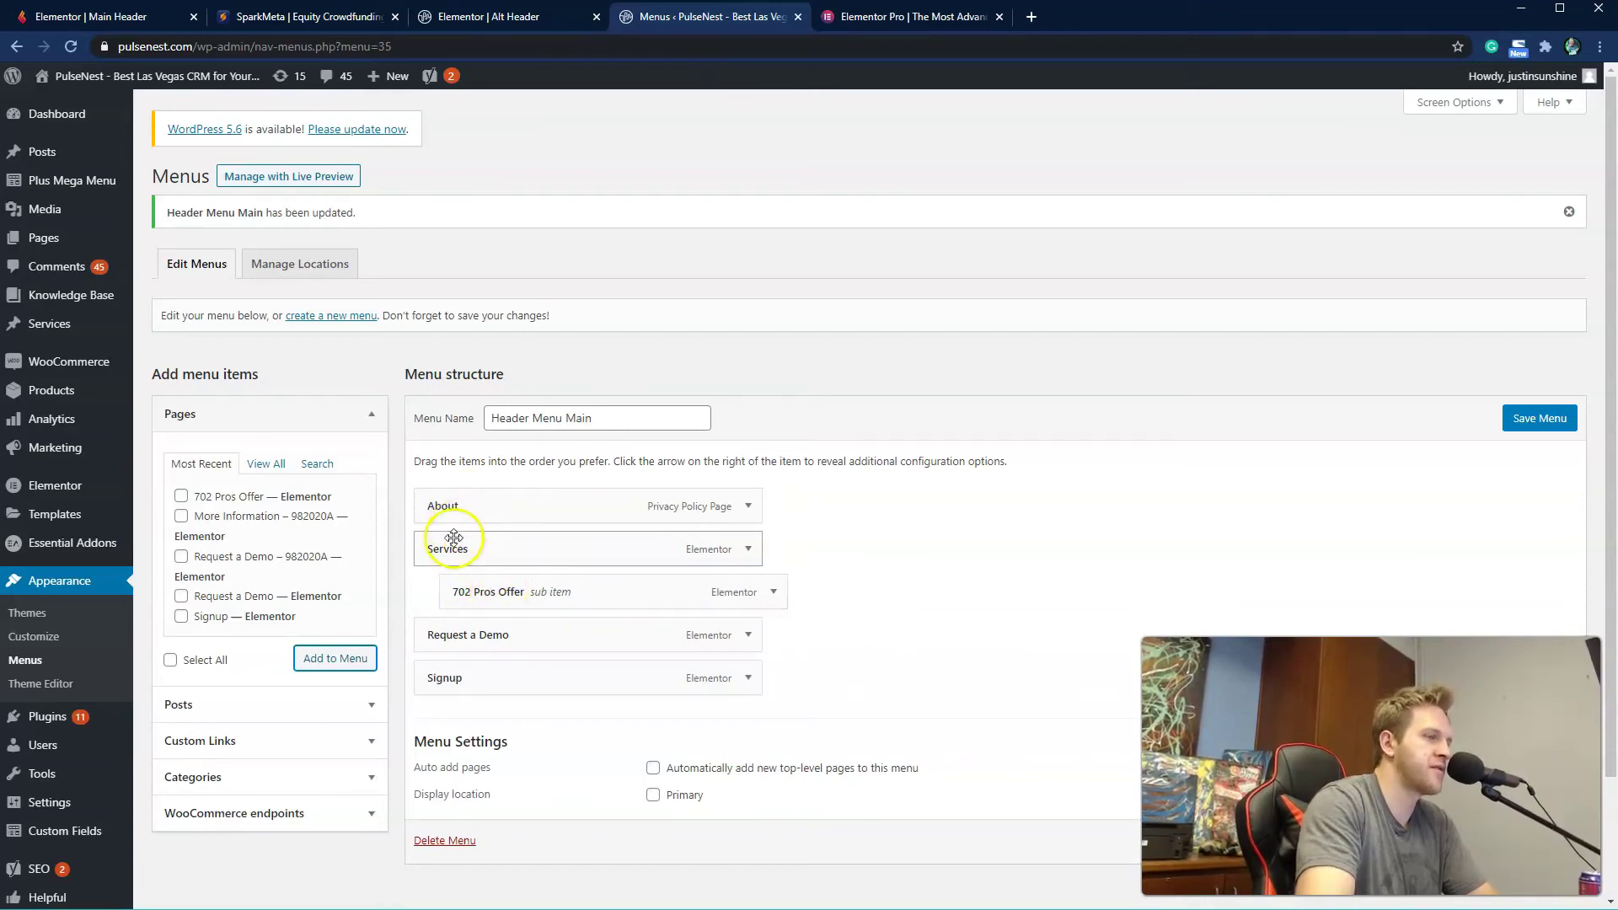
{"action": "left_click", "coordinate": [1540, 418]}
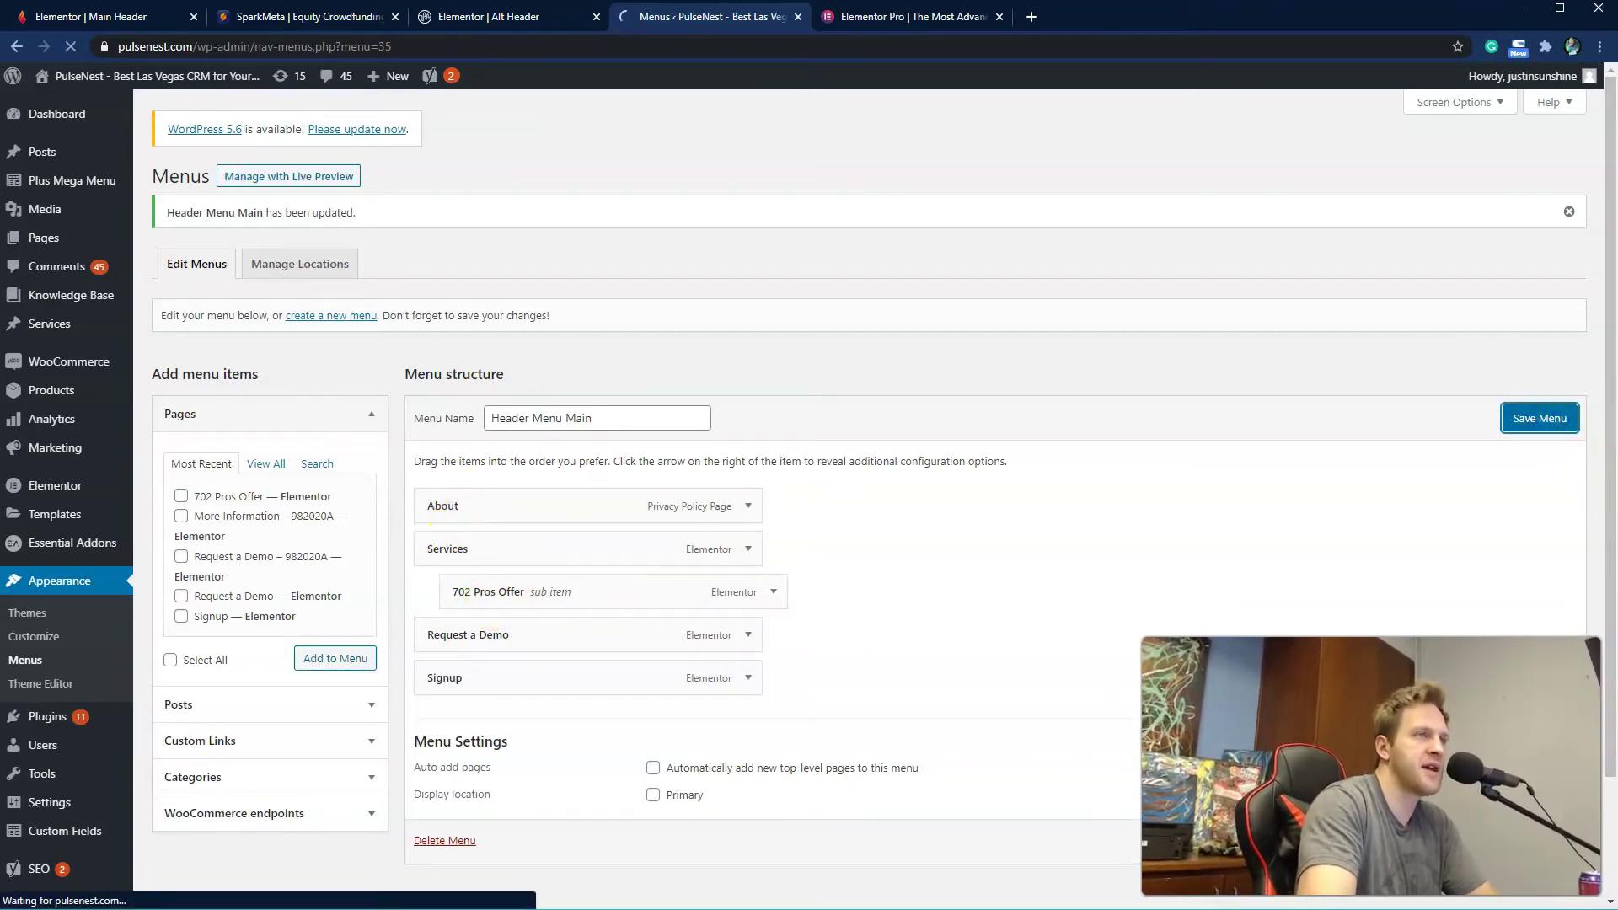
Step: Add the More Information – 982020A and Request a Demo – 982020A pages as sub items of Services and save the menu
{"action": "left_click", "coordinate": [508, 26]}
{"action": "left_click", "coordinate": [712, 18]}
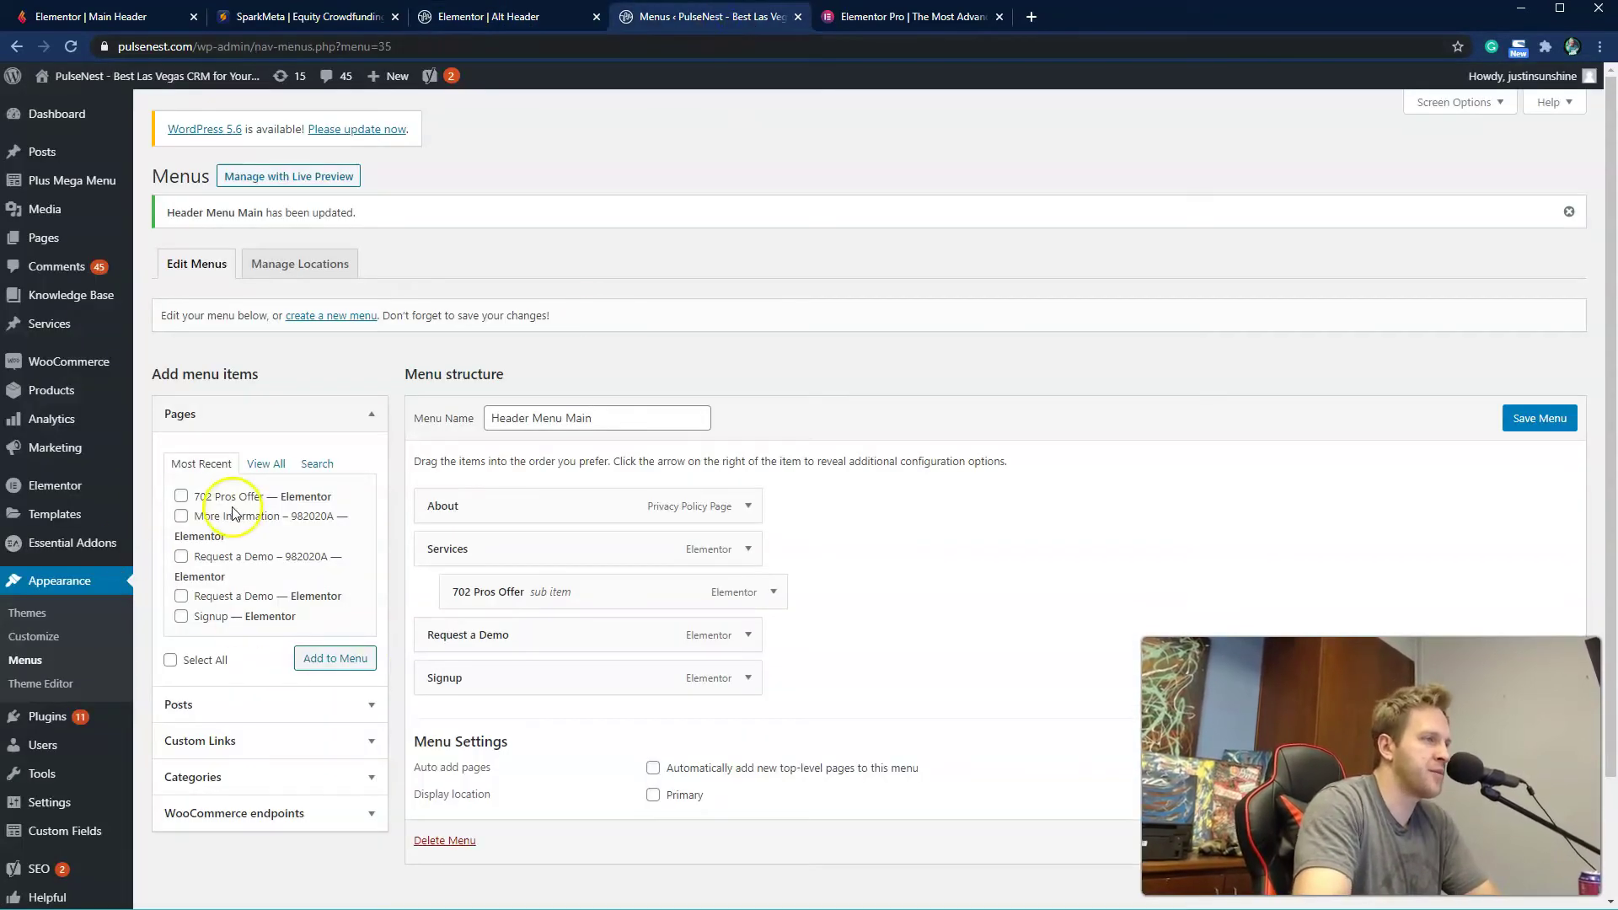
{"action": "left_click", "coordinate": [184, 515]}
{"action": "left_click", "coordinate": [182, 556]}
{"action": "left_click", "coordinate": [305, 660]}
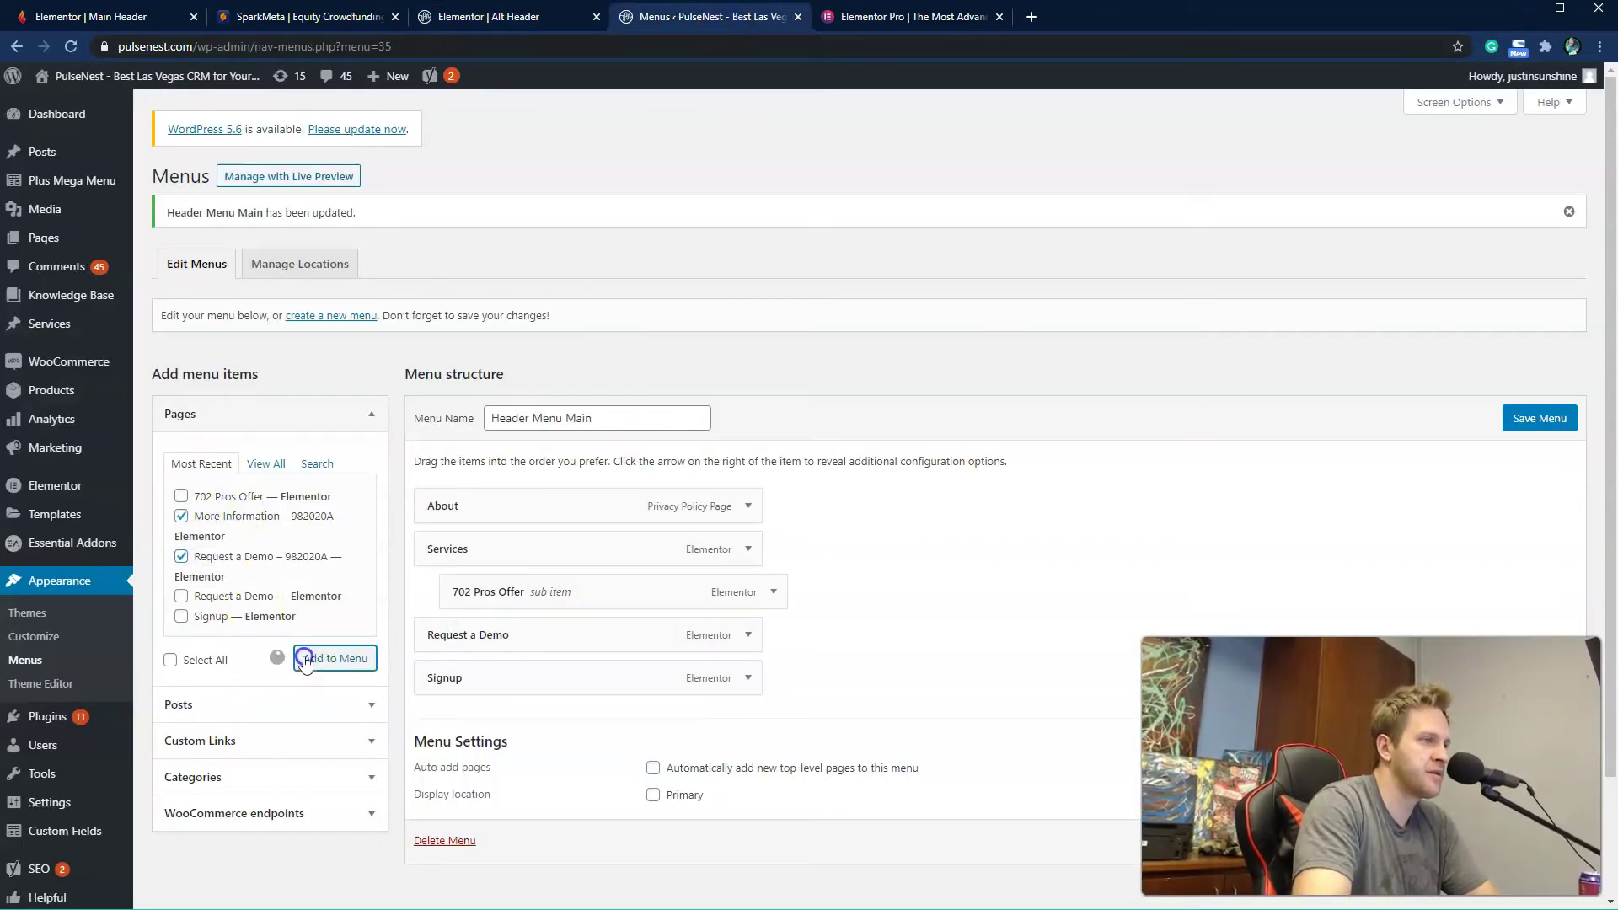
{"action": "left_click_drag", "start_coordinate": [546, 720], "coordinate": [518, 639]}
{"action": "left_click_drag", "start_coordinate": [502, 773], "coordinate": [540, 684]}
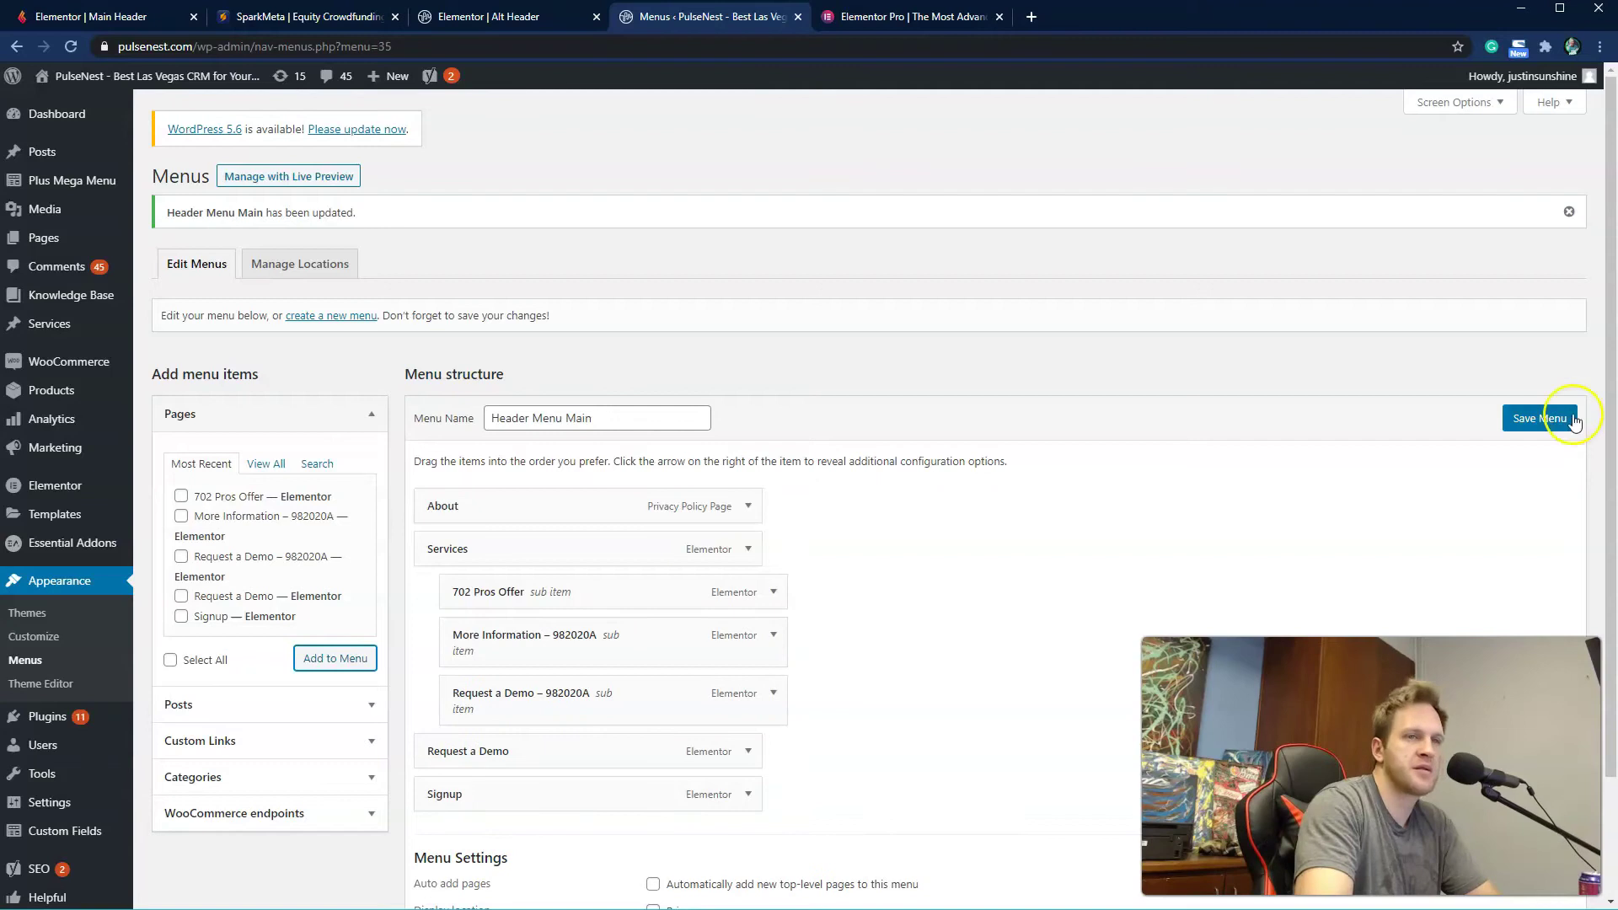
{"action": "left_click", "coordinate": [1571, 419]}
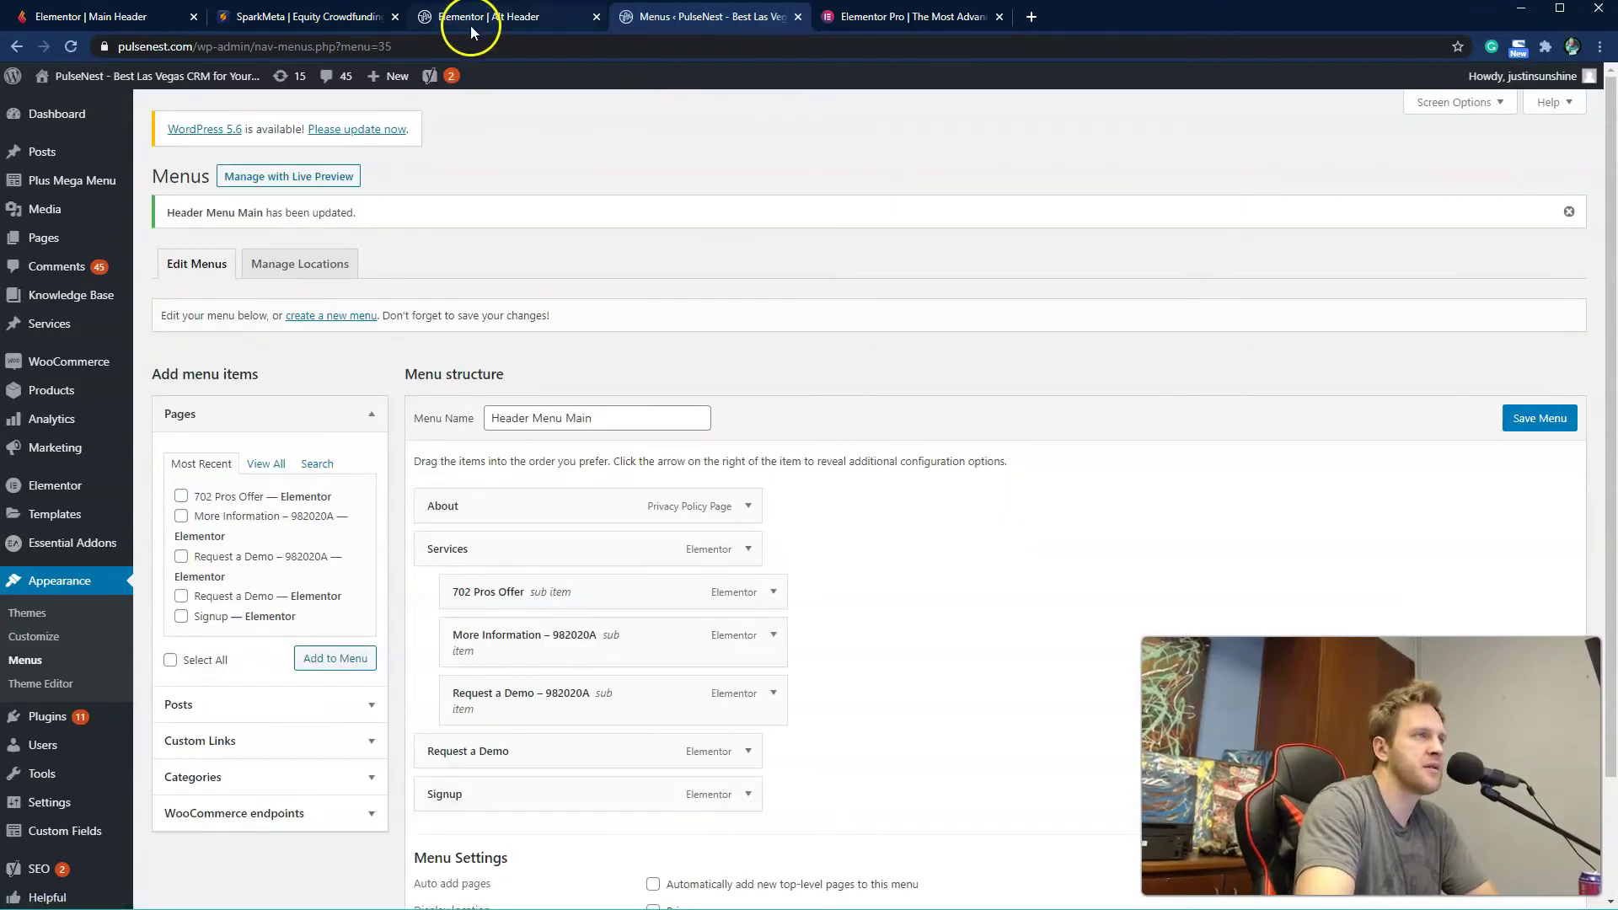
Step: Open the live PulseNest site in a new tab and check the Services submenu in the header
{"action": "left_click", "coordinate": [469, 19]}
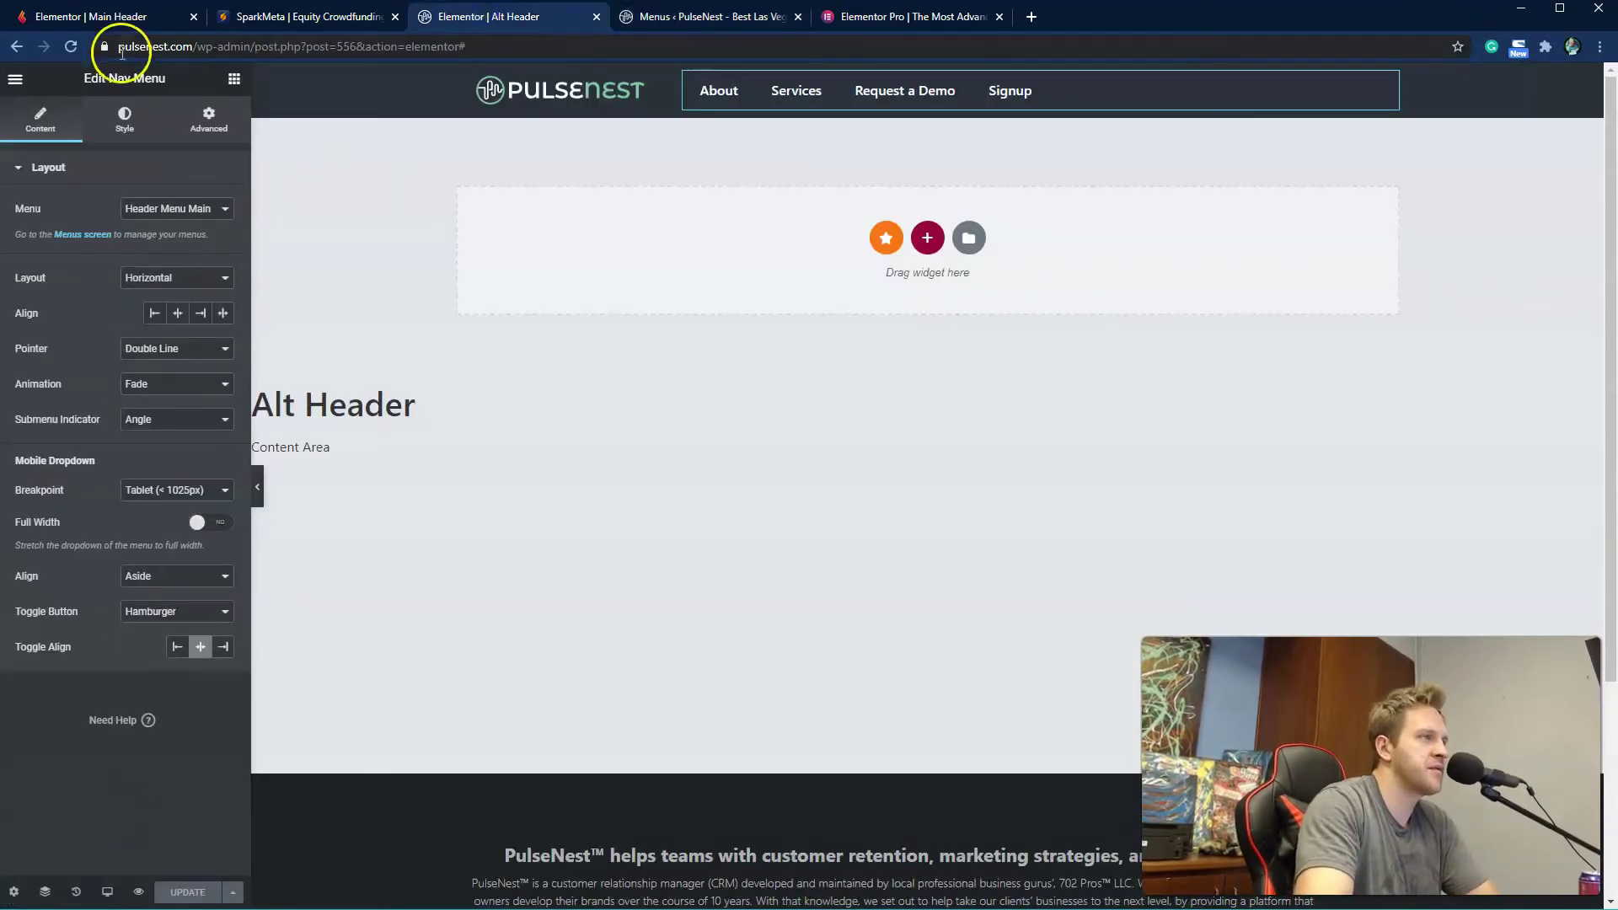
{"action": "left_click", "coordinate": [684, 17]}
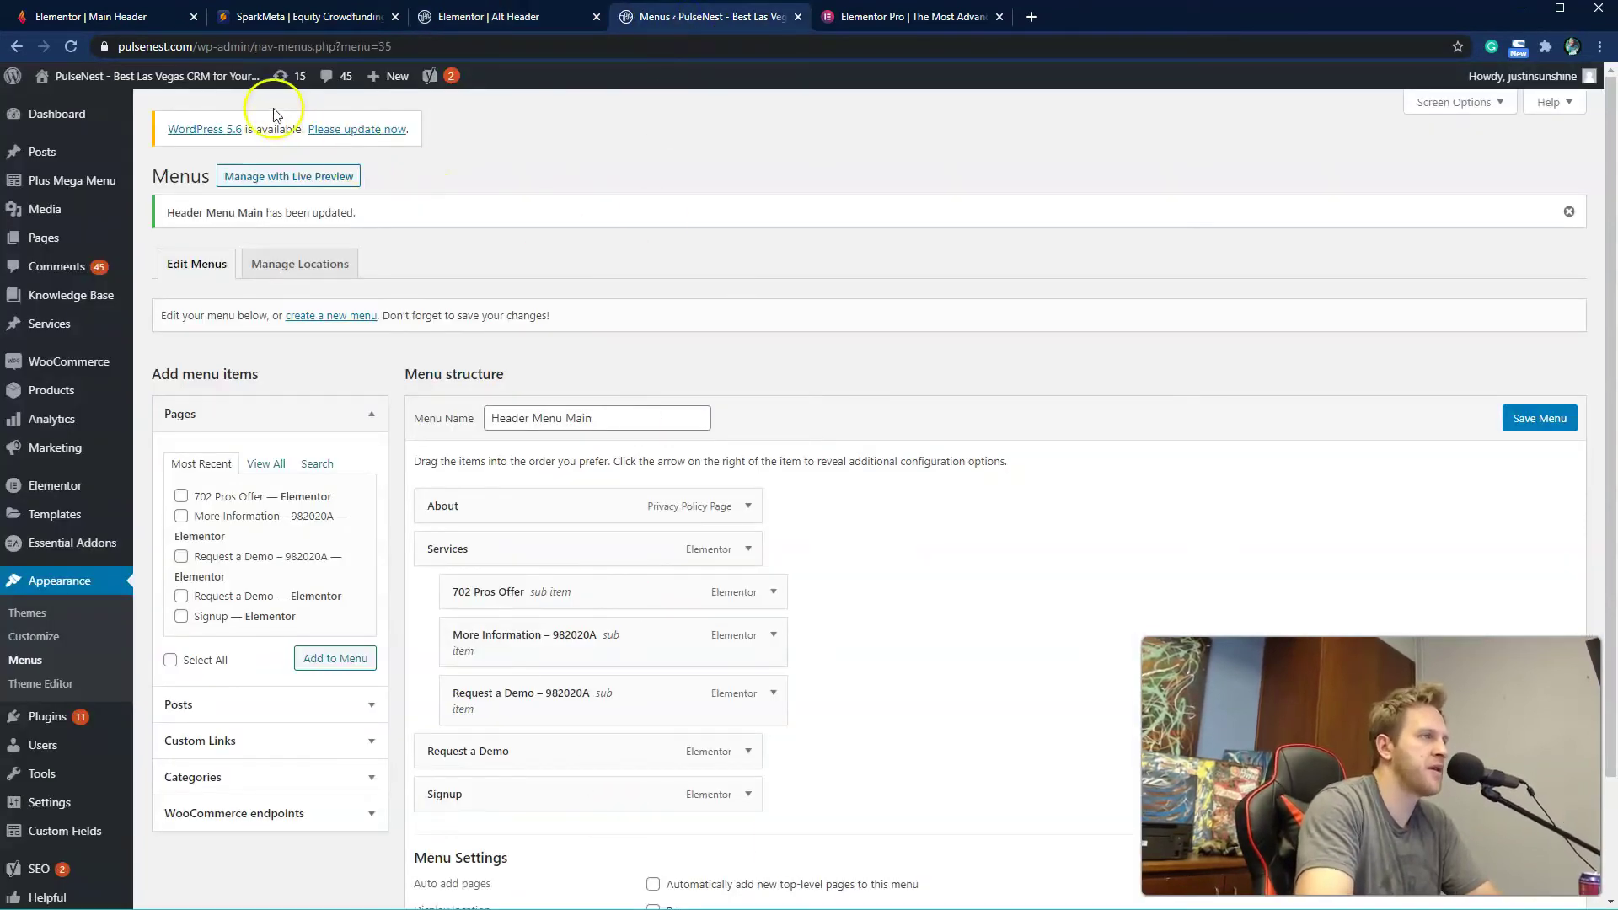
{"action": "right_click", "coordinate": [213, 80]}
{"action": "left_click", "coordinate": [313, 82]}
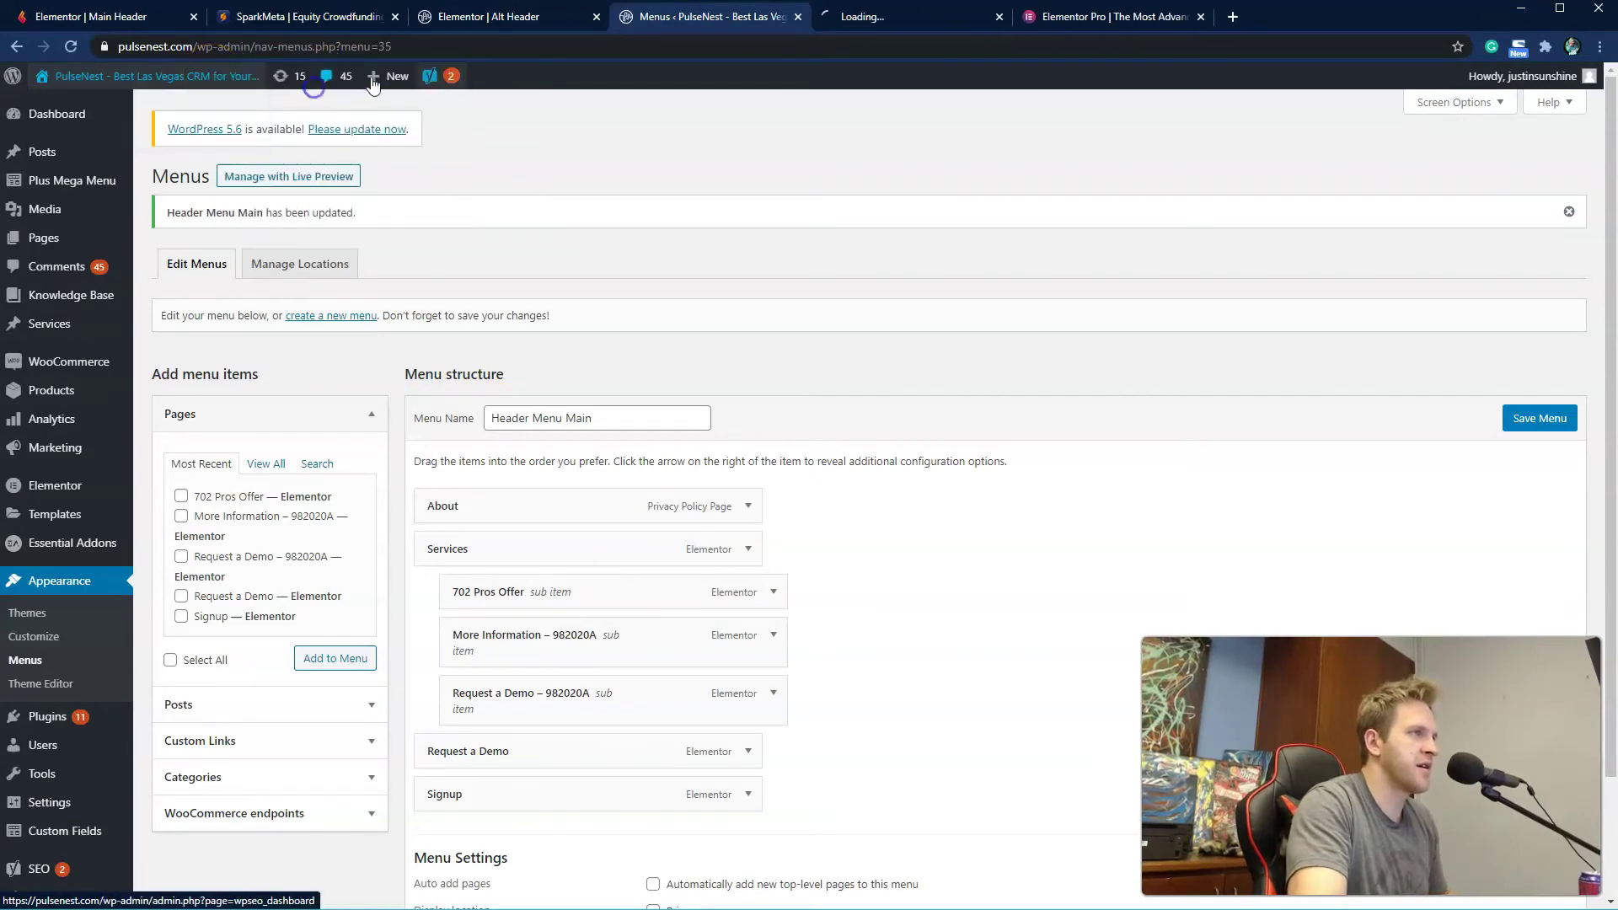
{"action": "left_click", "coordinate": [928, 20]}
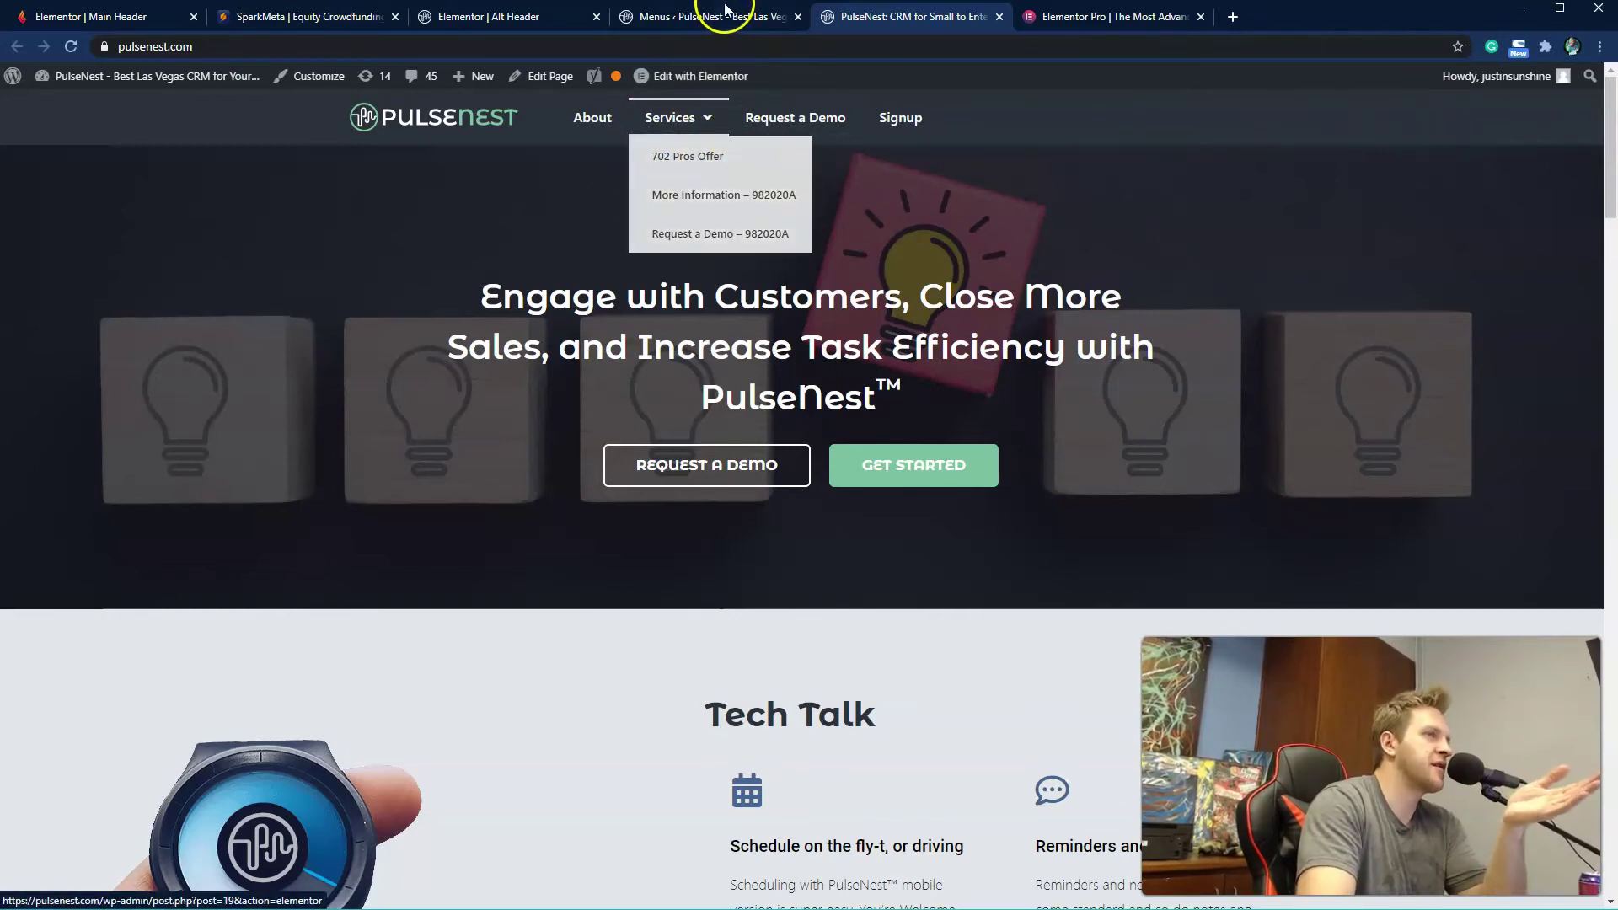
Step: Set the Alt Header Nav Menu's submenu indicator to Plus, update the template and reload the live homepage
{"action": "left_click", "coordinate": [446, 18]}
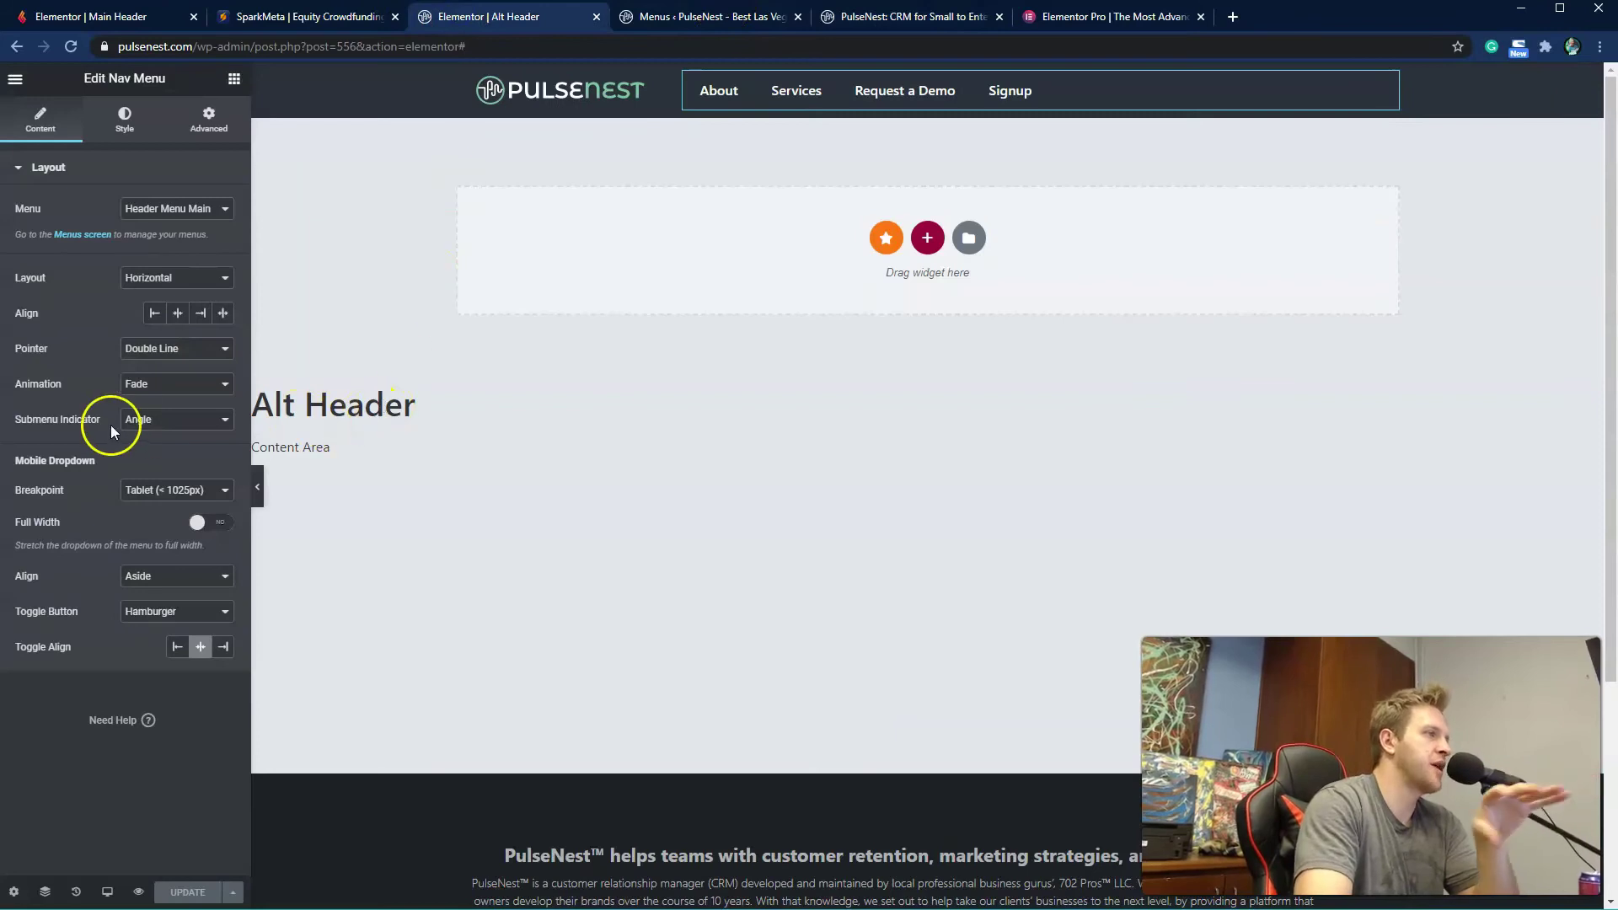
{"action": "left_click", "coordinate": [184, 420]}
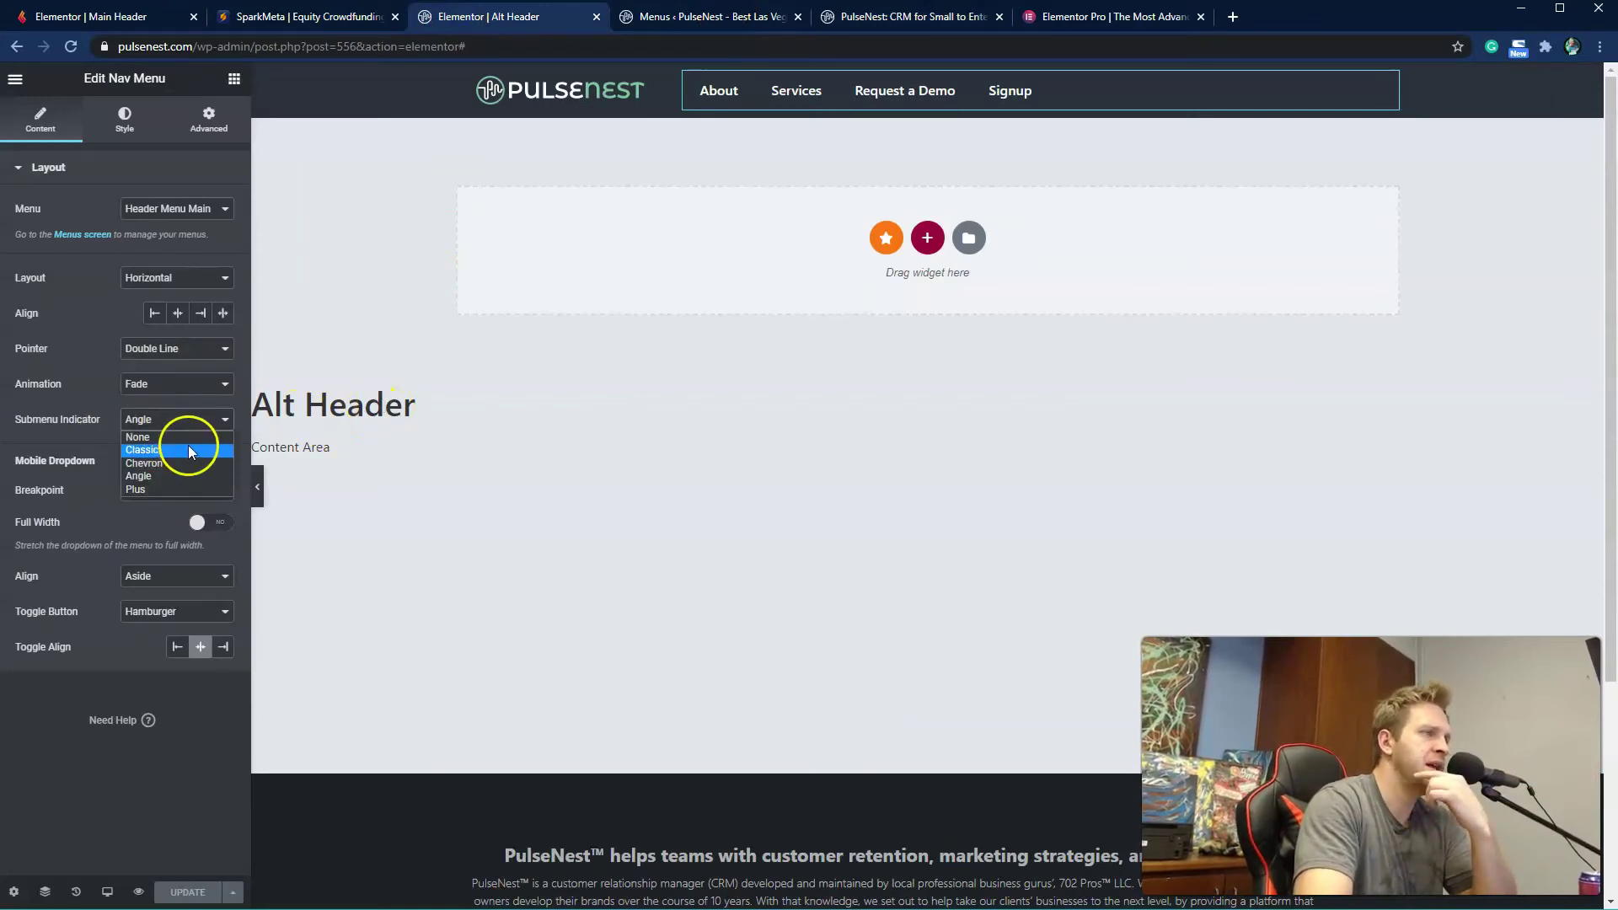
{"action": "left_click", "coordinate": [172, 492]}
{"action": "left_click", "coordinate": [195, 902]}
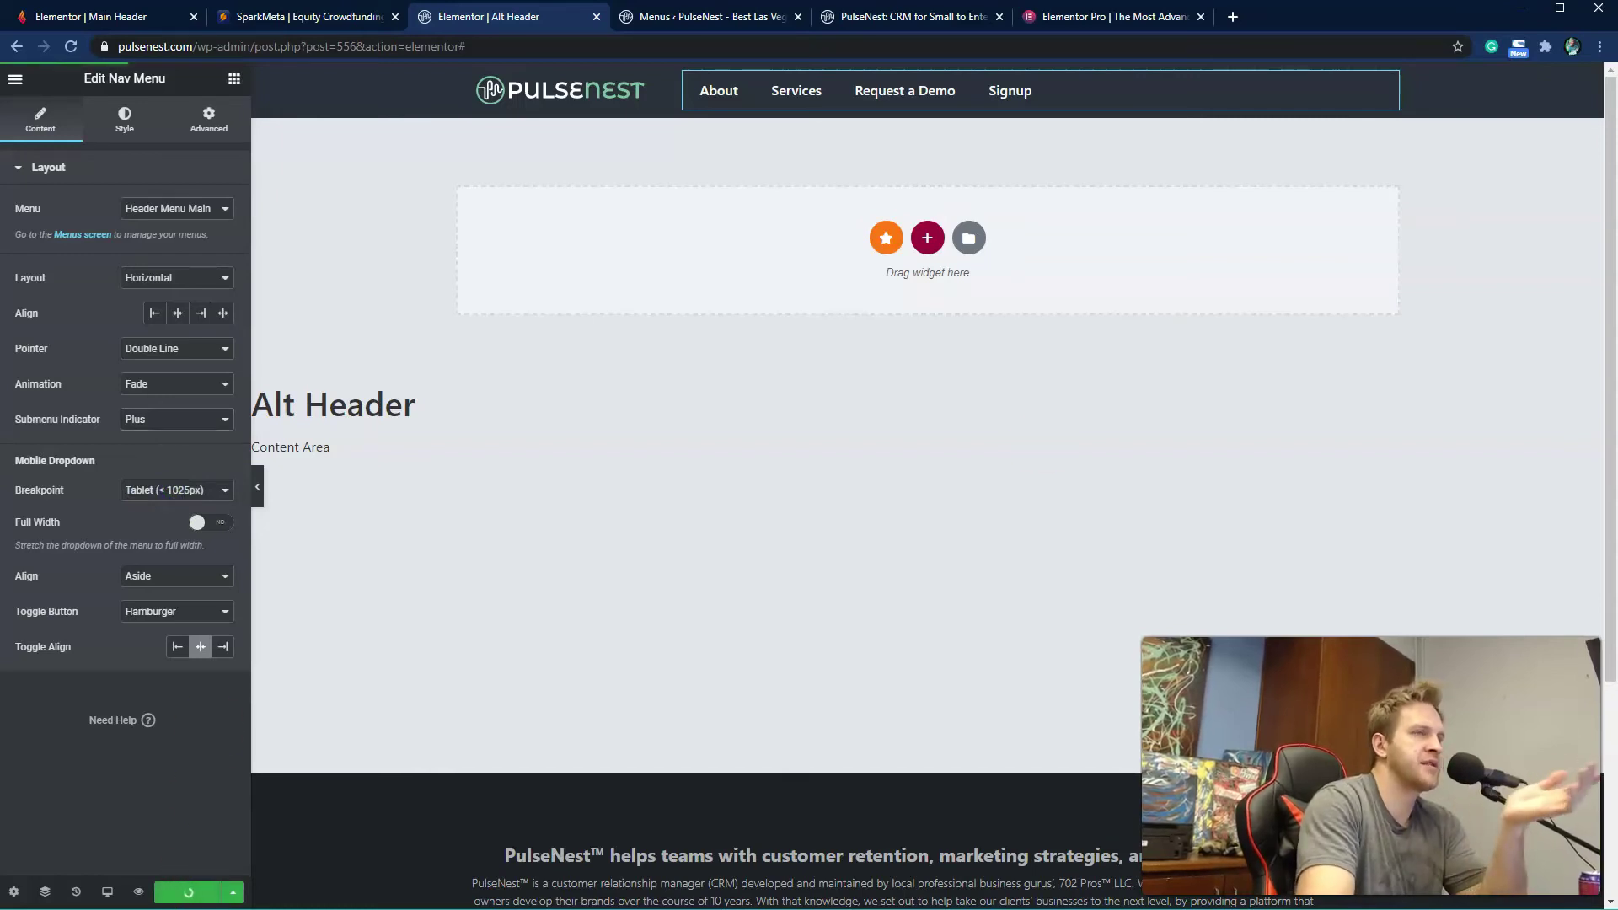
{"action": "left_click", "coordinate": [868, 17]}
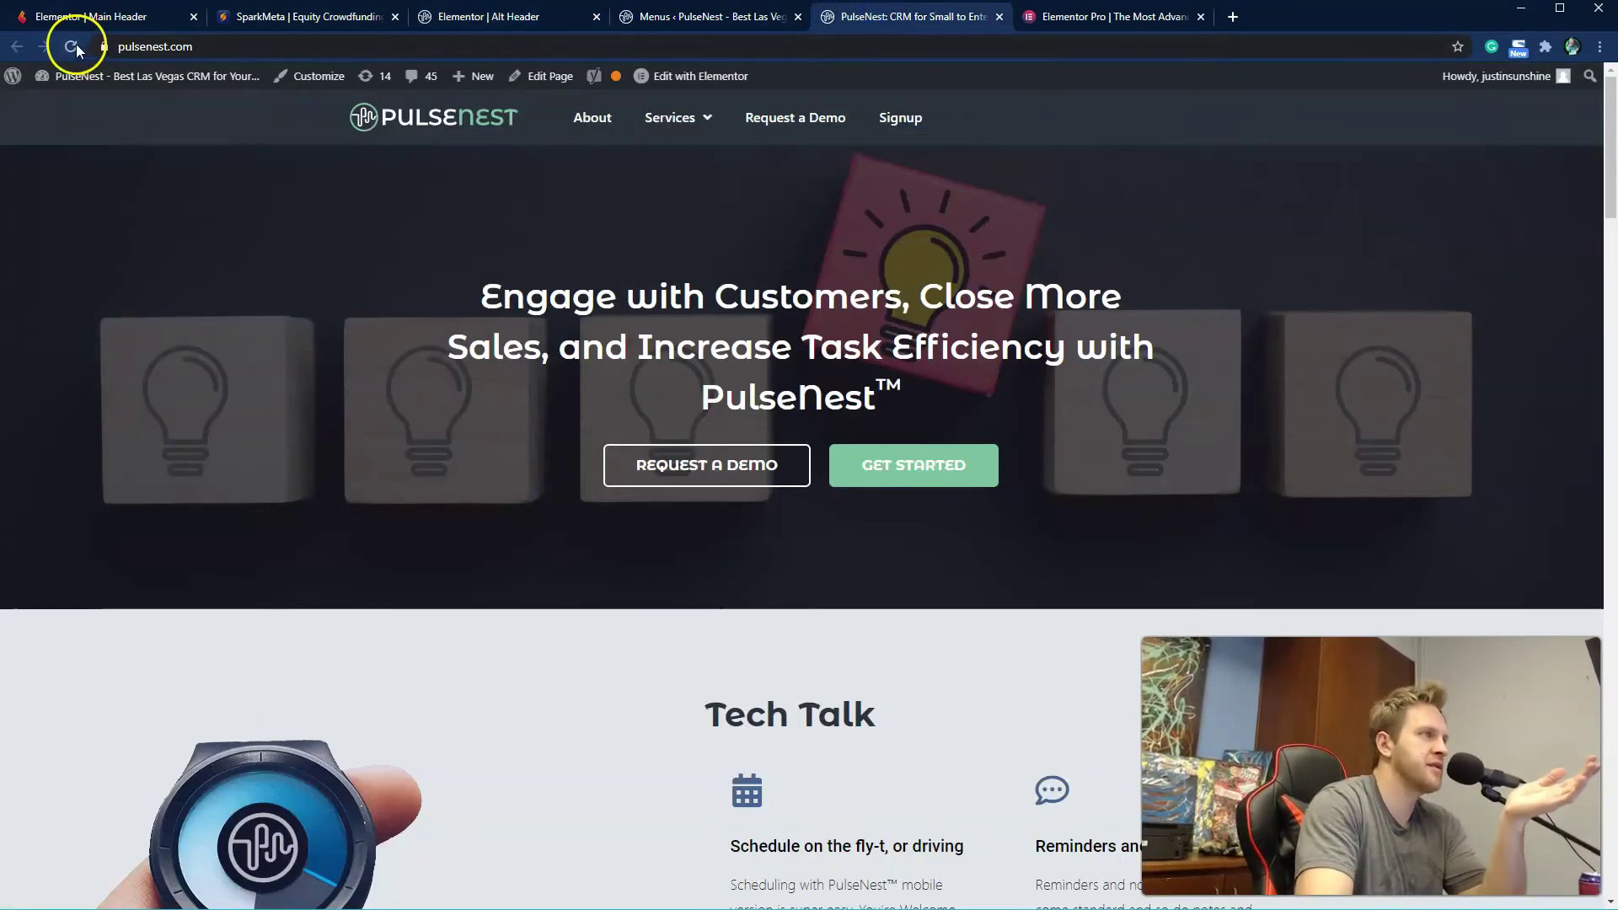
{"action": "left_click", "coordinate": [71, 46]}
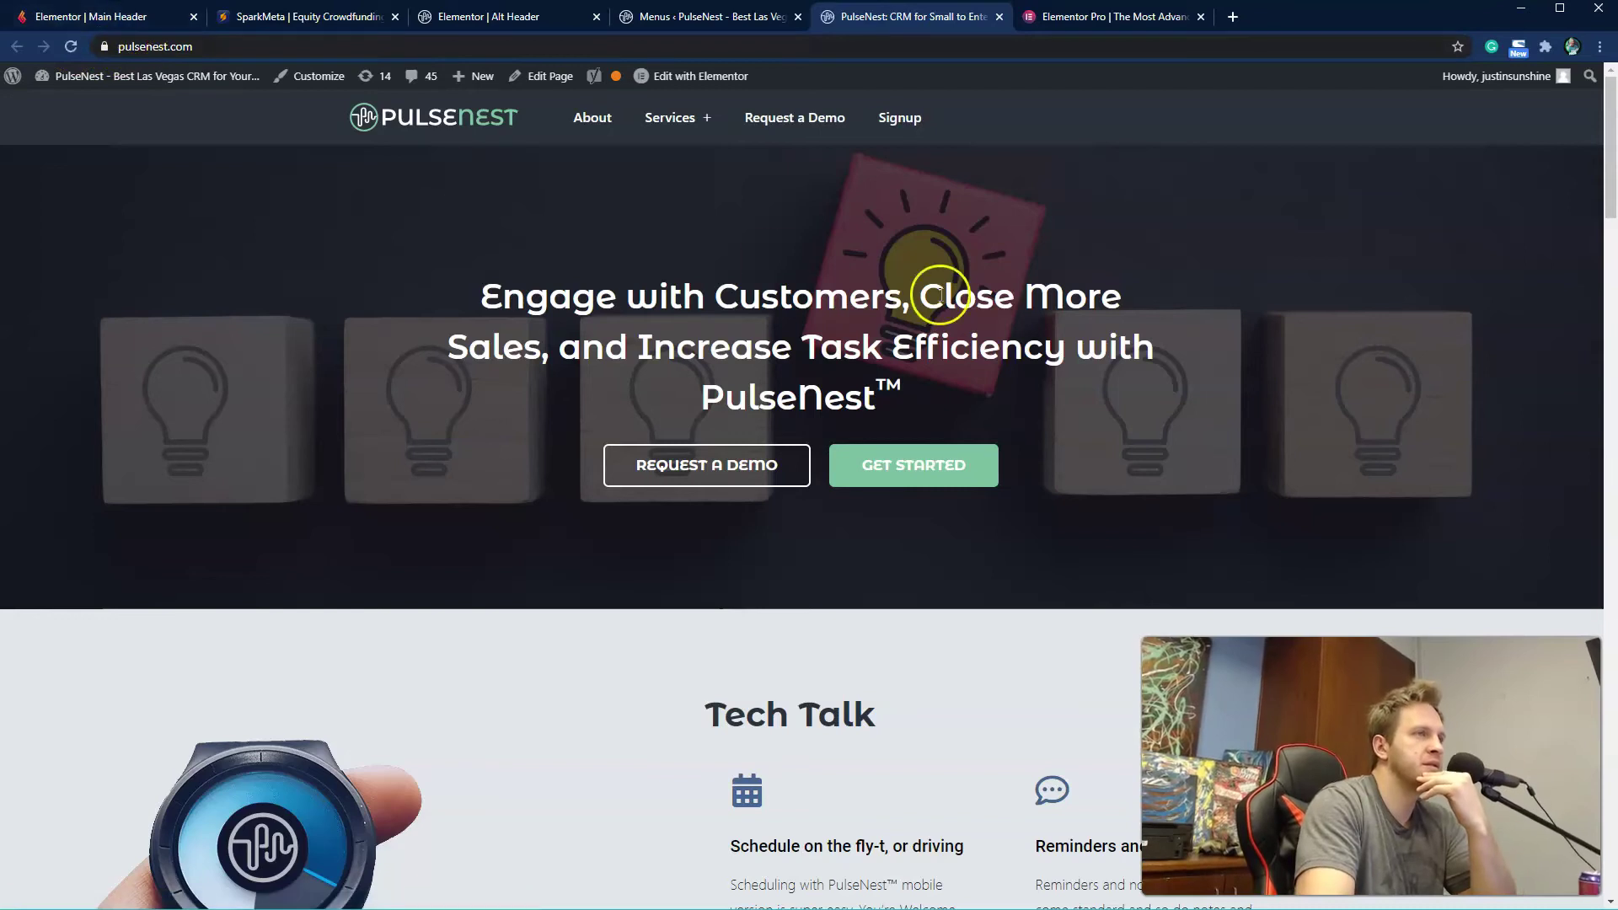
Step: Set the Alt Header Nav Menu's positioning width to Inline (auto)
{"action": "mouse_move", "coordinate": [674, 118]}
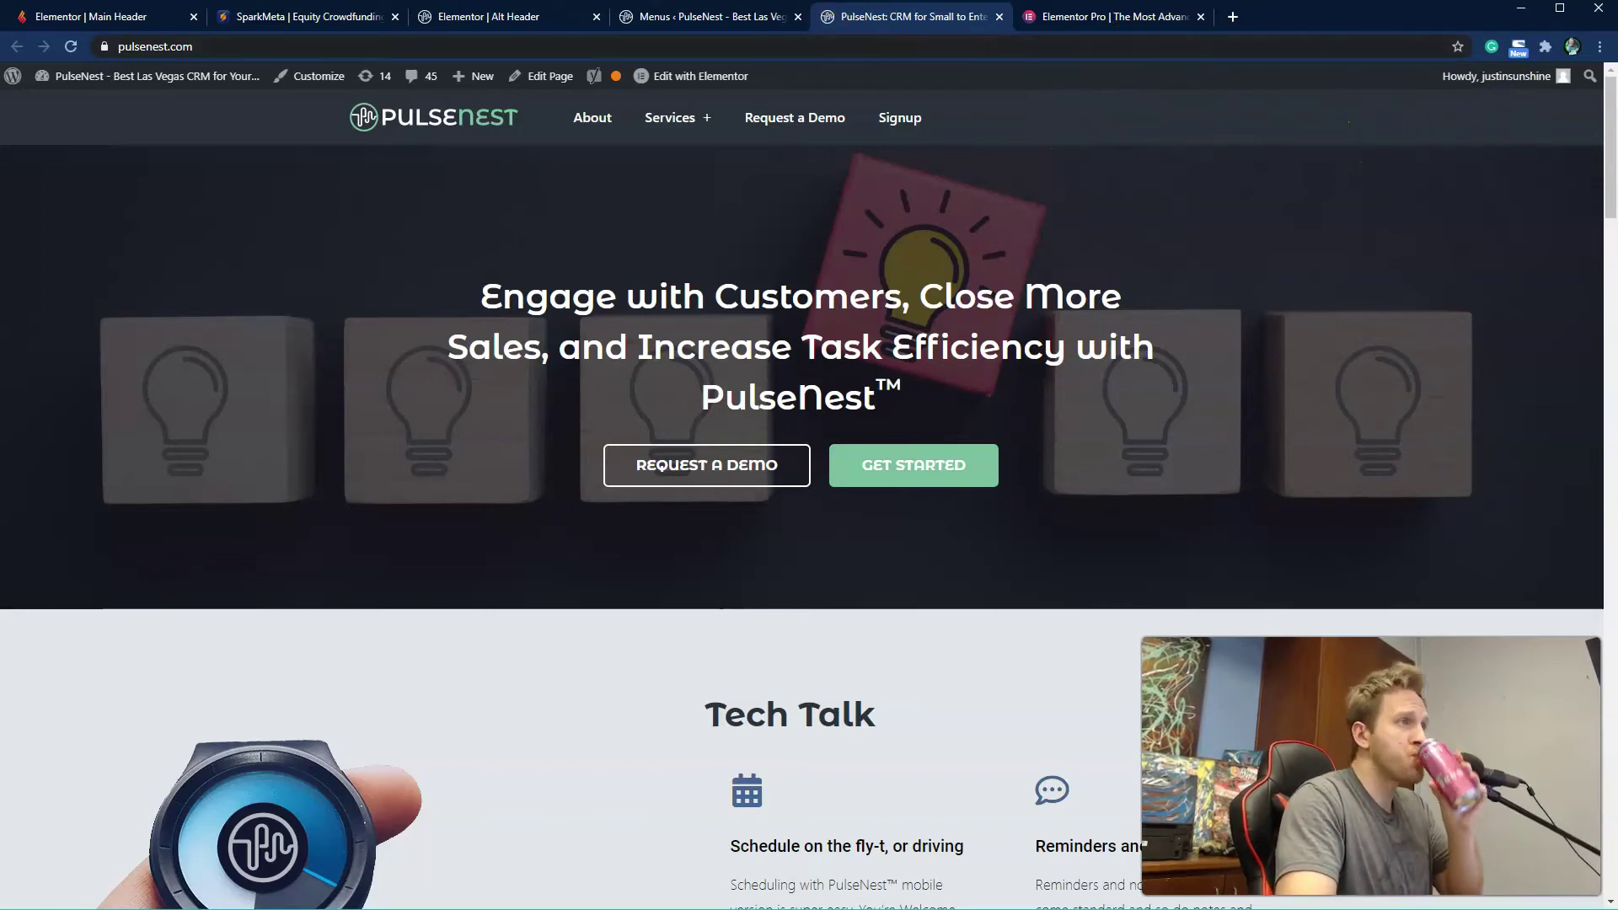
{"action": "left_click", "coordinate": [524, 15]}
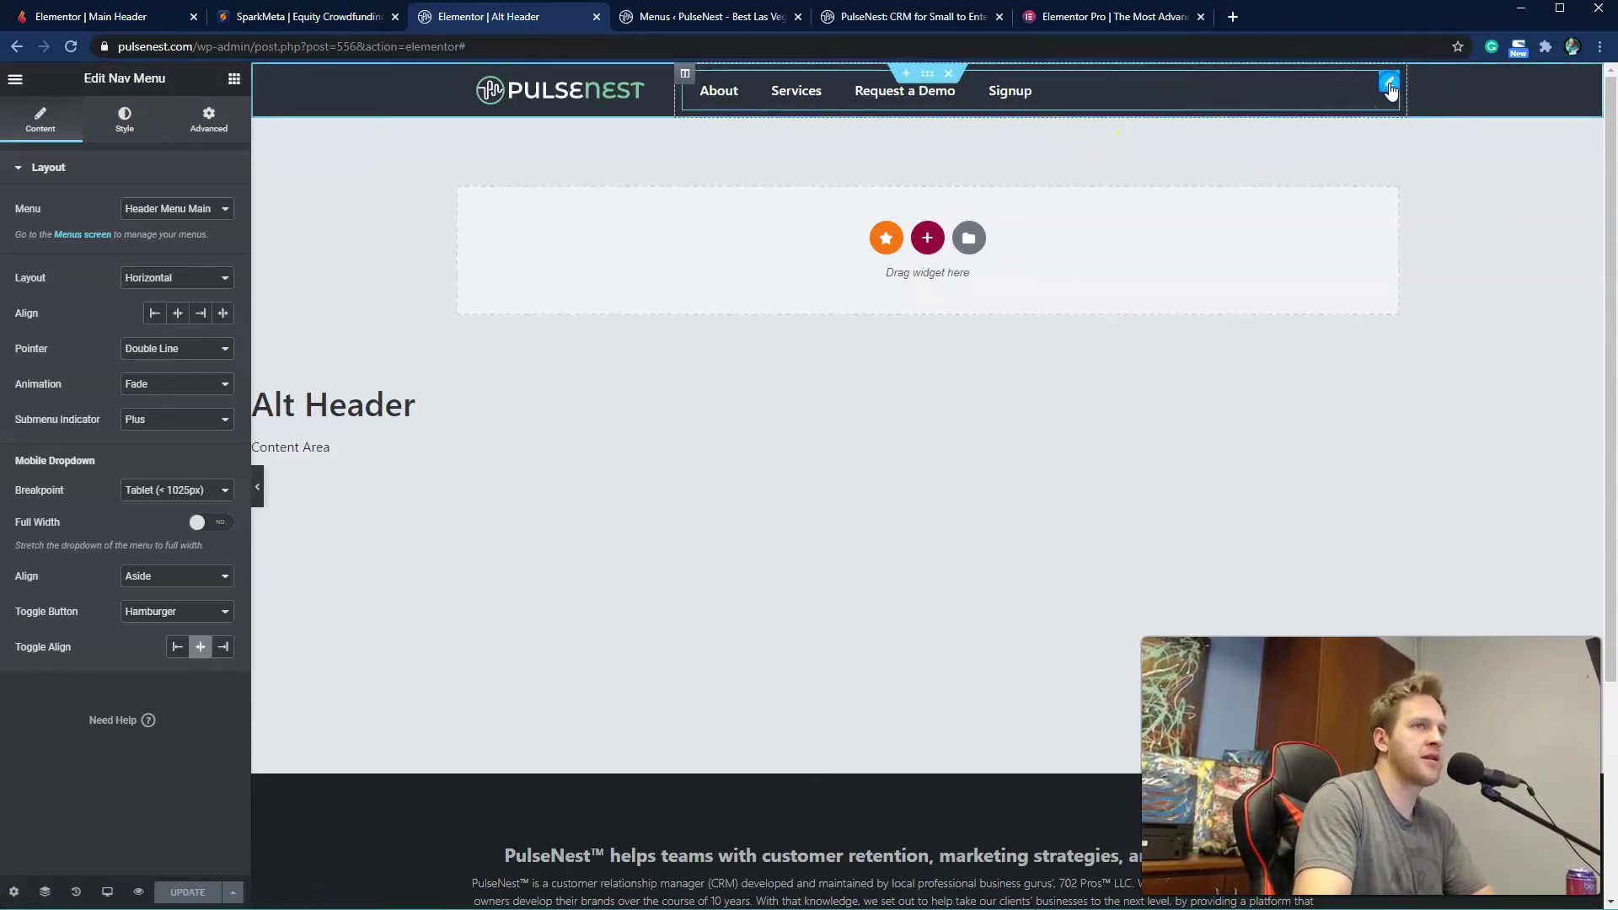
{"action": "left_click", "coordinate": [123, 120]}
{"action": "left_click", "coordinate": [212, 124]}
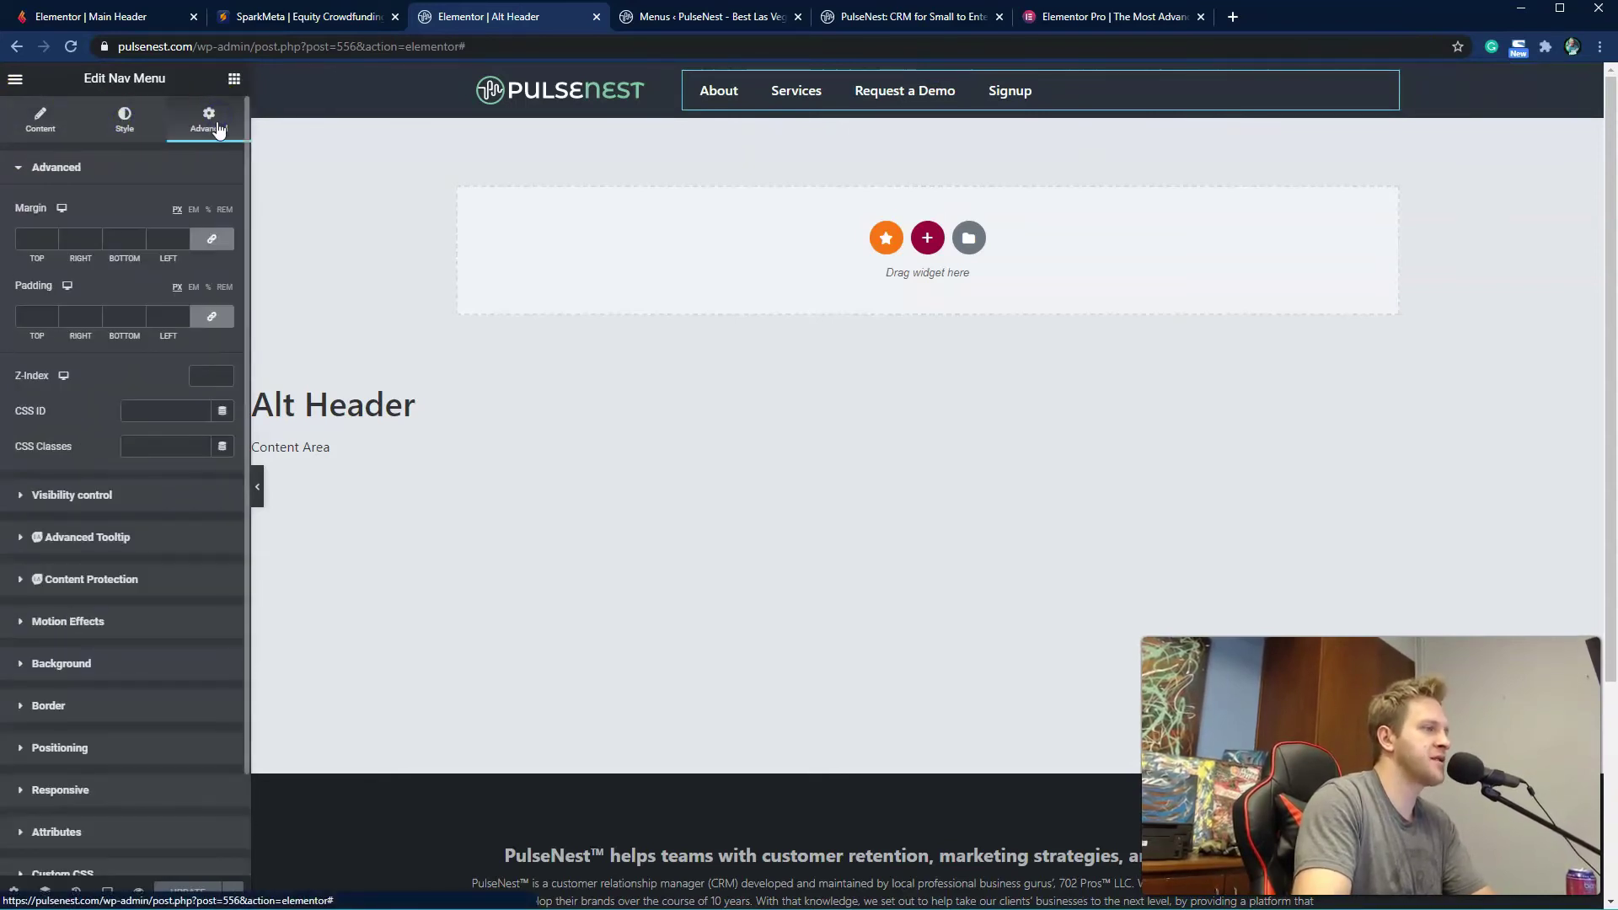
{"action": "scroll", "coordinate": [127, 632], "scroll_direction": "down", "scroll_amount": 2}
{"action": "left_click", "coordinate": [104, 643]}
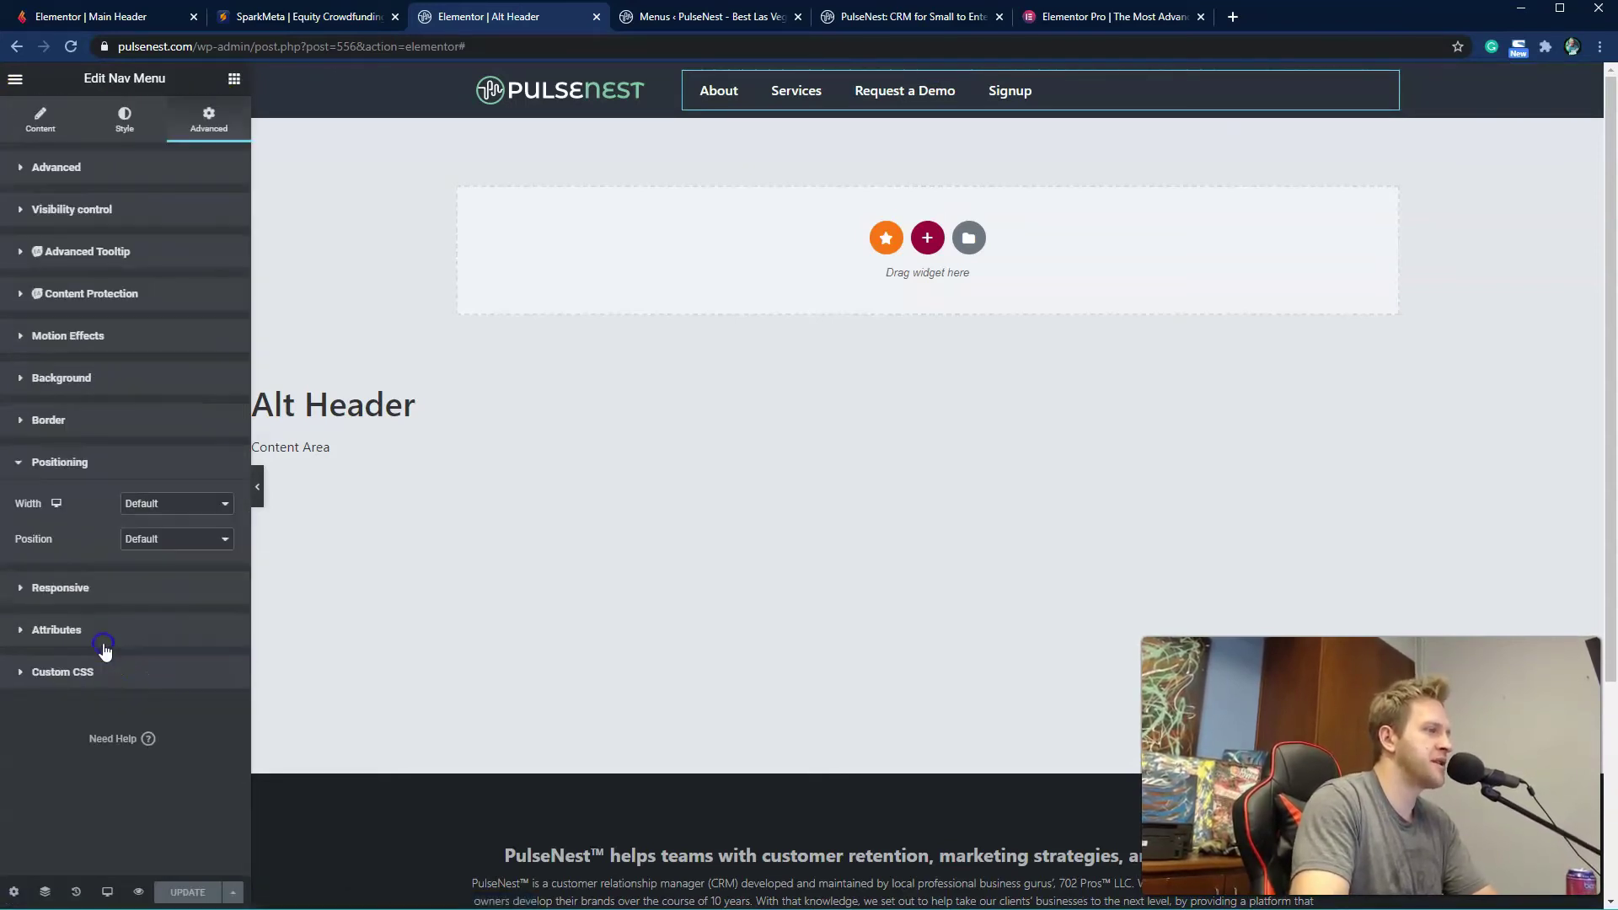
{"action": "left_click", "coordinate": [168, 504]}
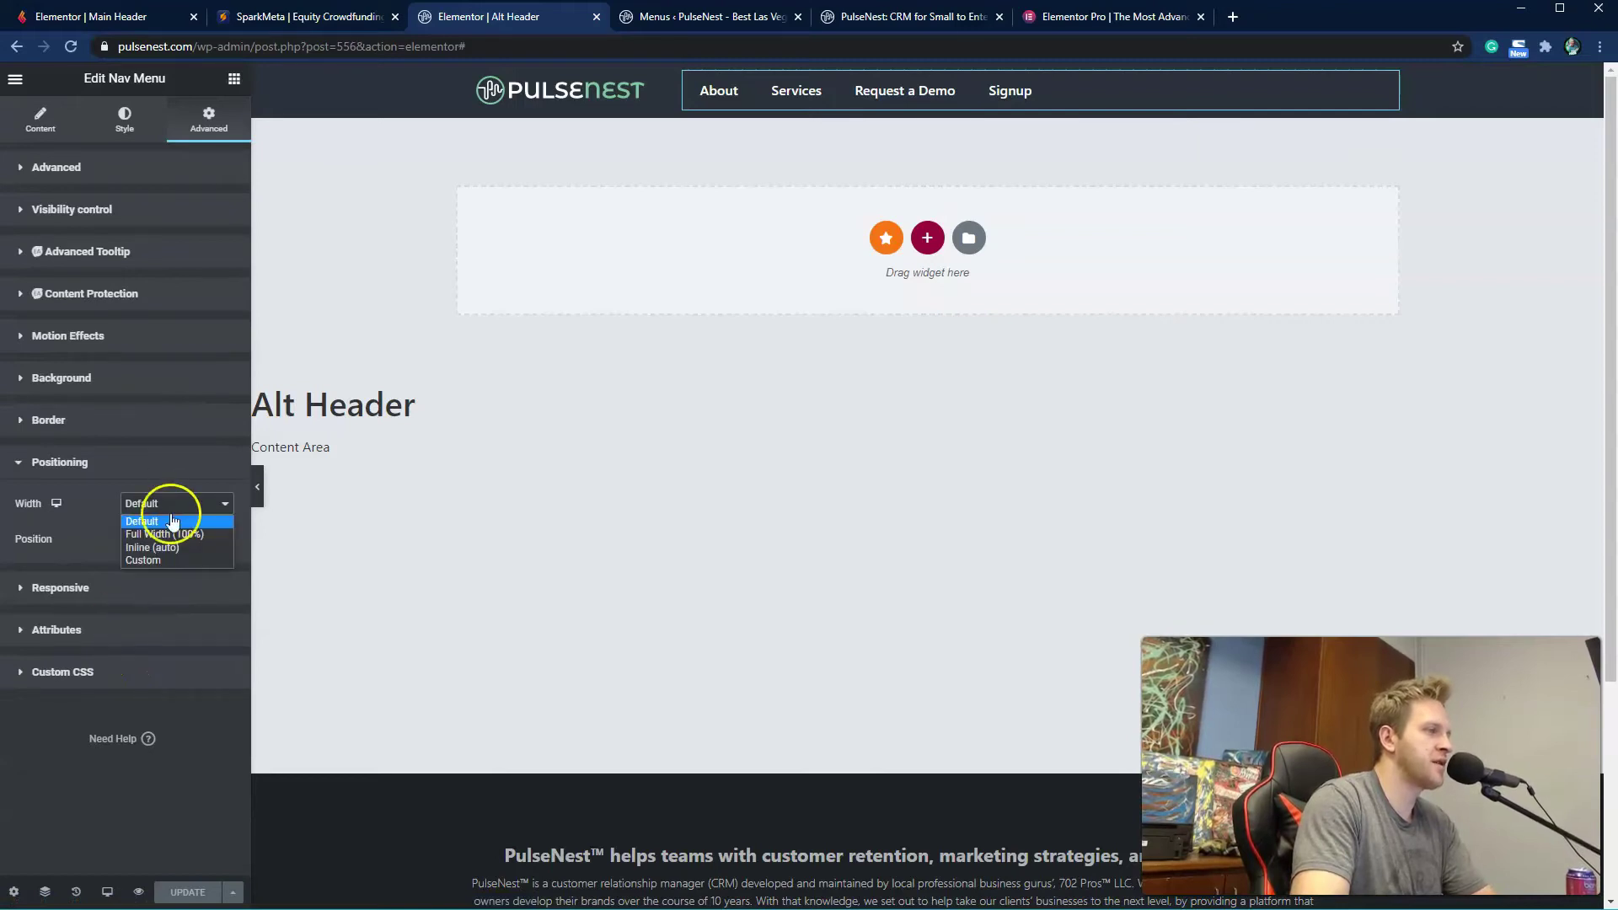
{"action": "left_click", "coordinate": [169, 547]}
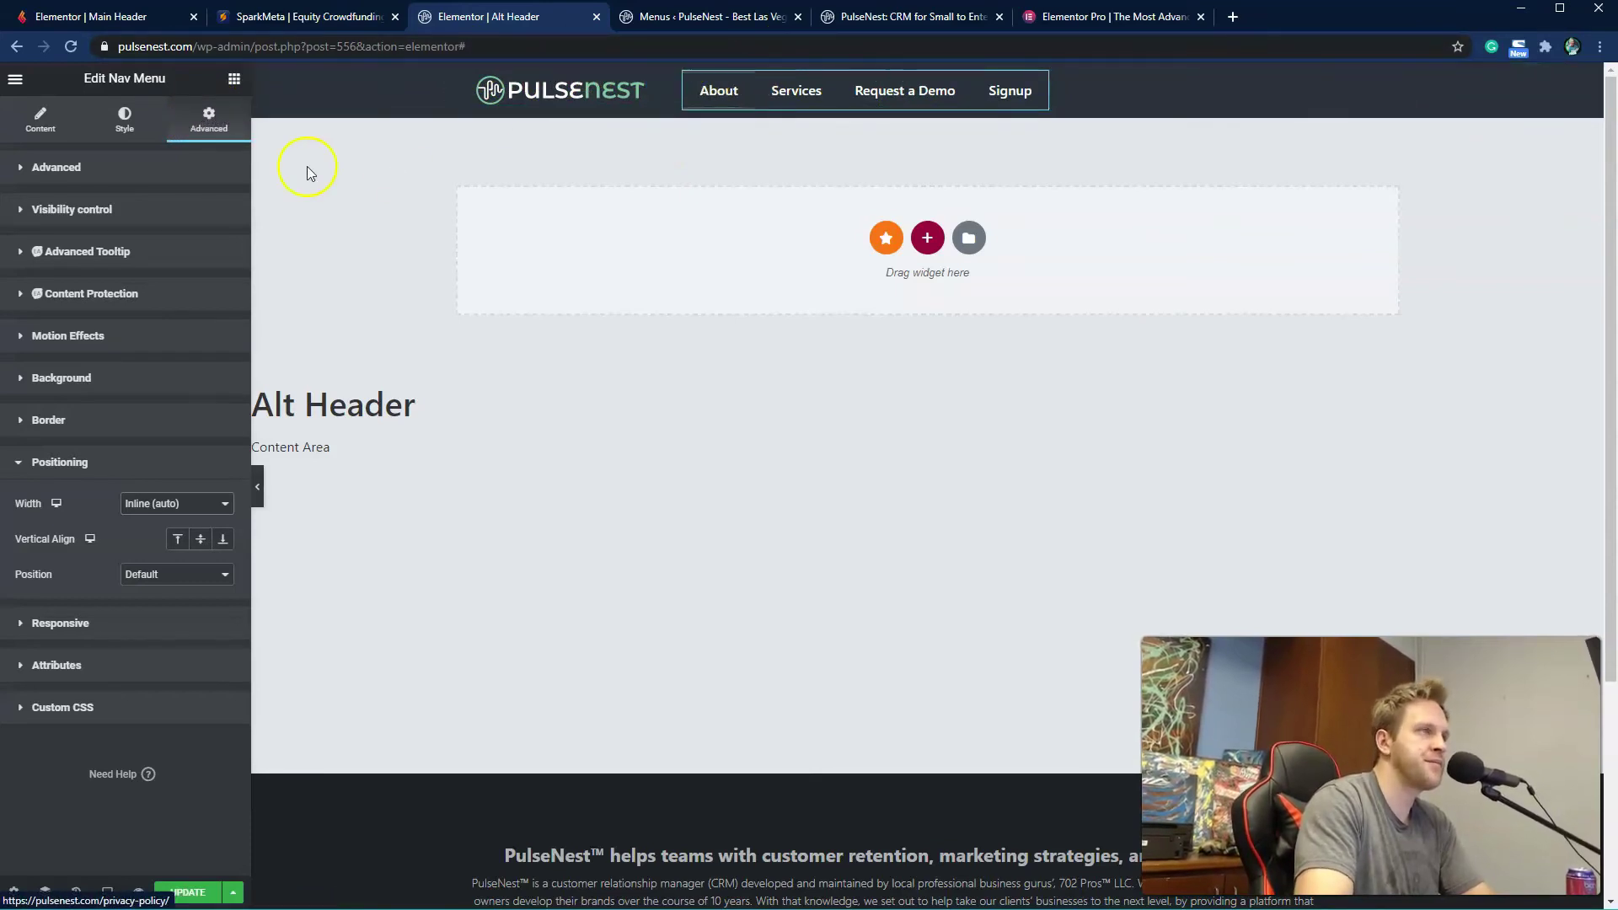
Step: Find the Button widget and place it in the header column with the Nav Menu
{"action": "left_click", "coordinate": [236, 80]}
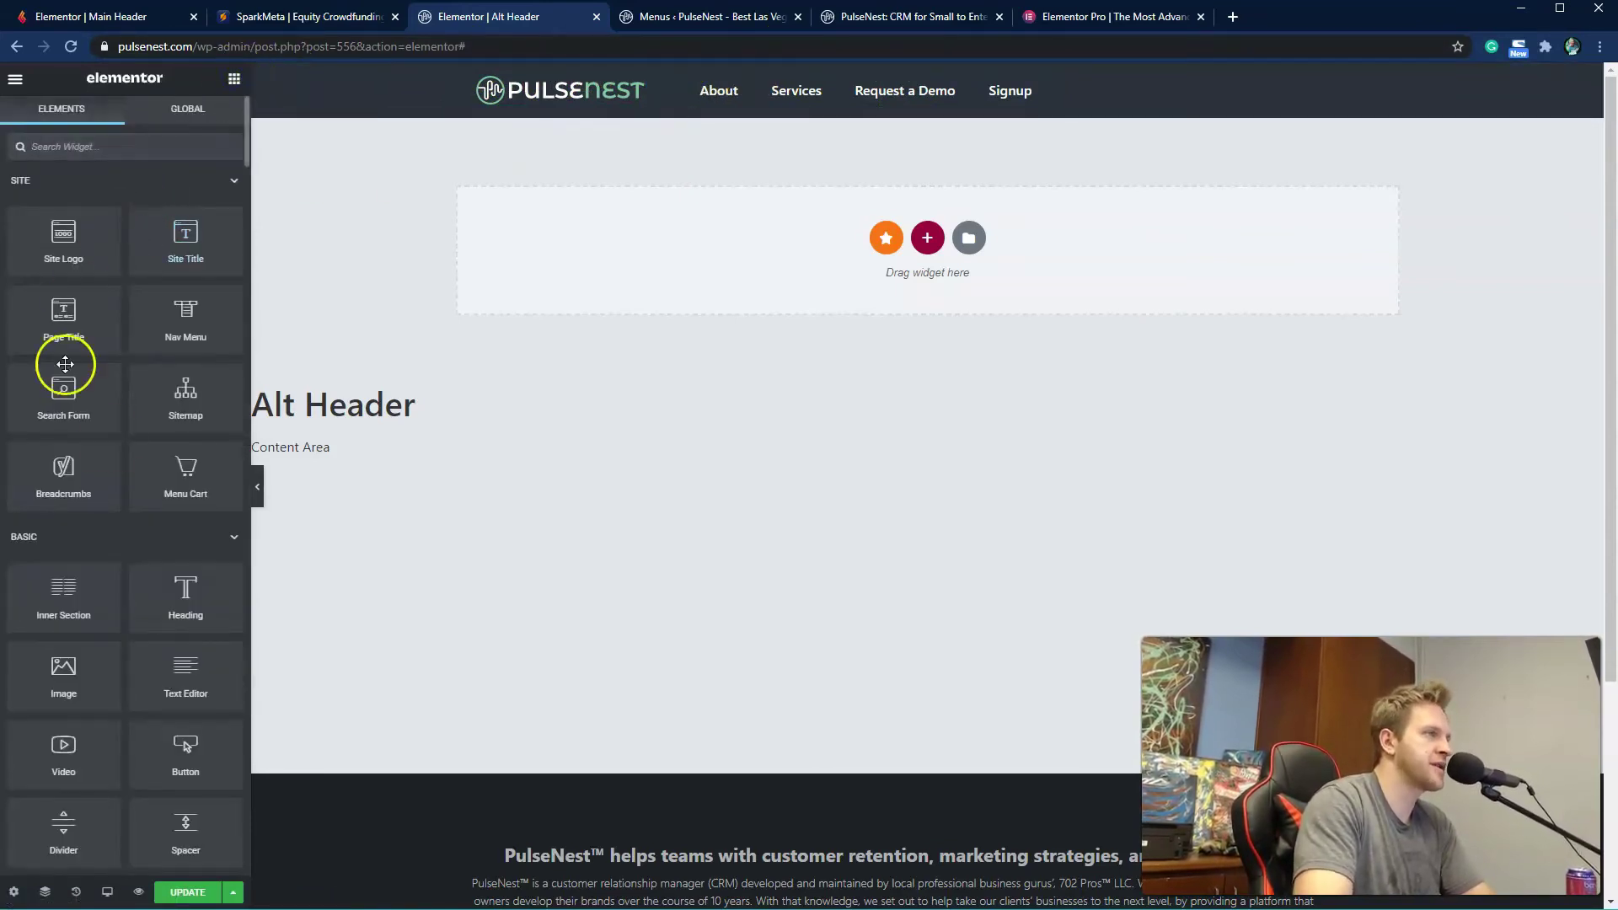
{"action": "left_click", "coordinate": [75, 151]}
{"action": "type", "text": "button"}
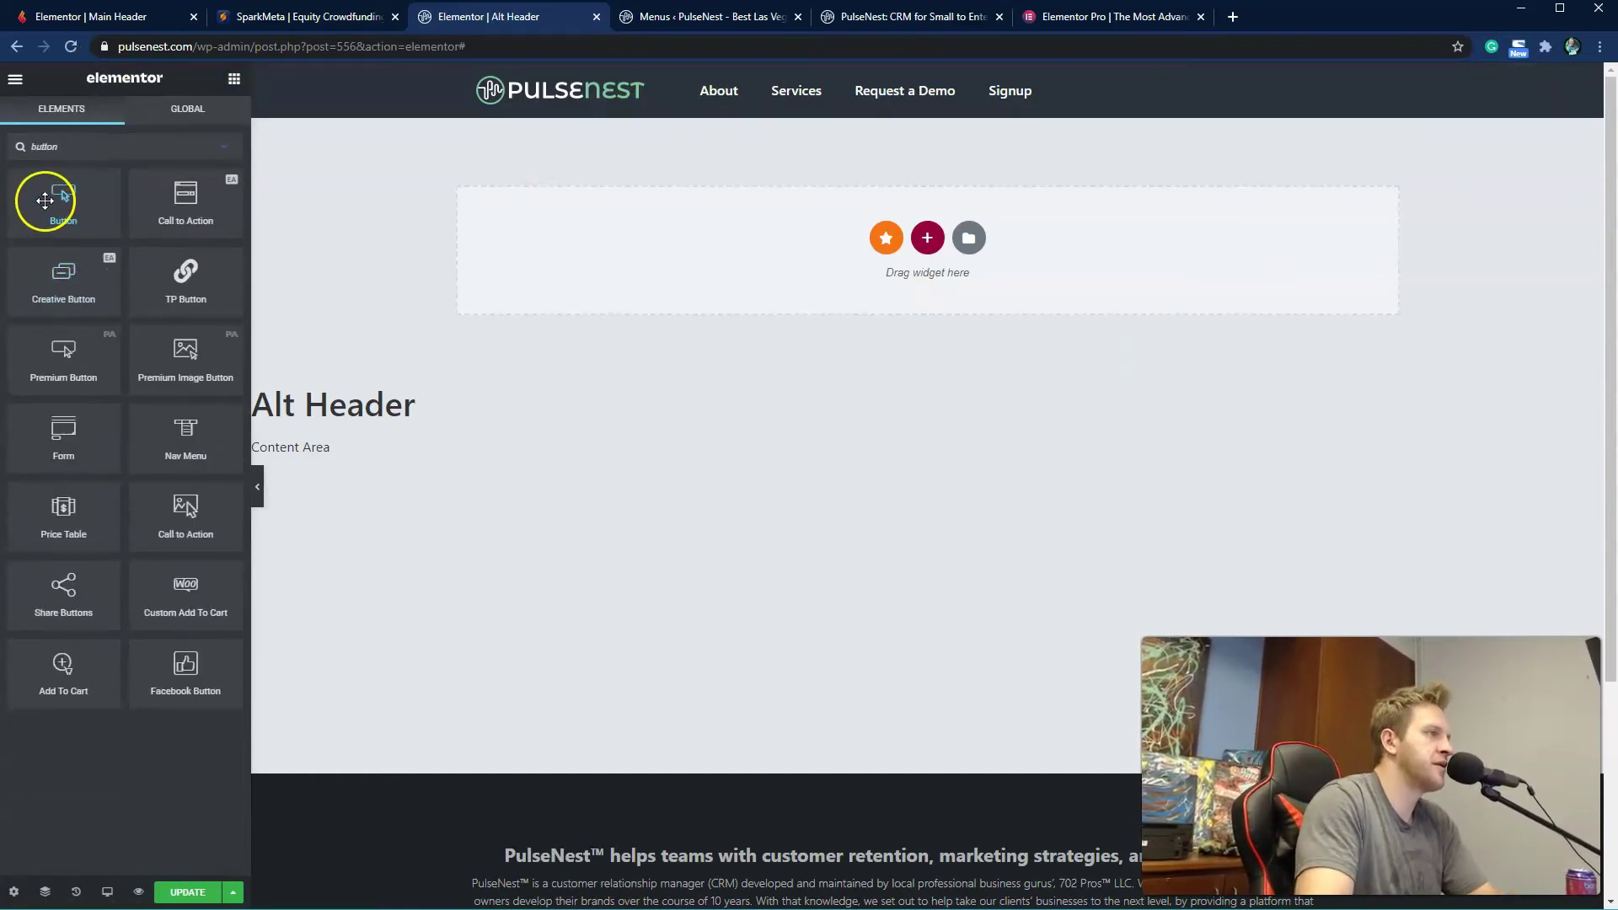
{"action": "left_click_drag", "start_coordinate": [79, 224], "coordinate": [1012, 107]}
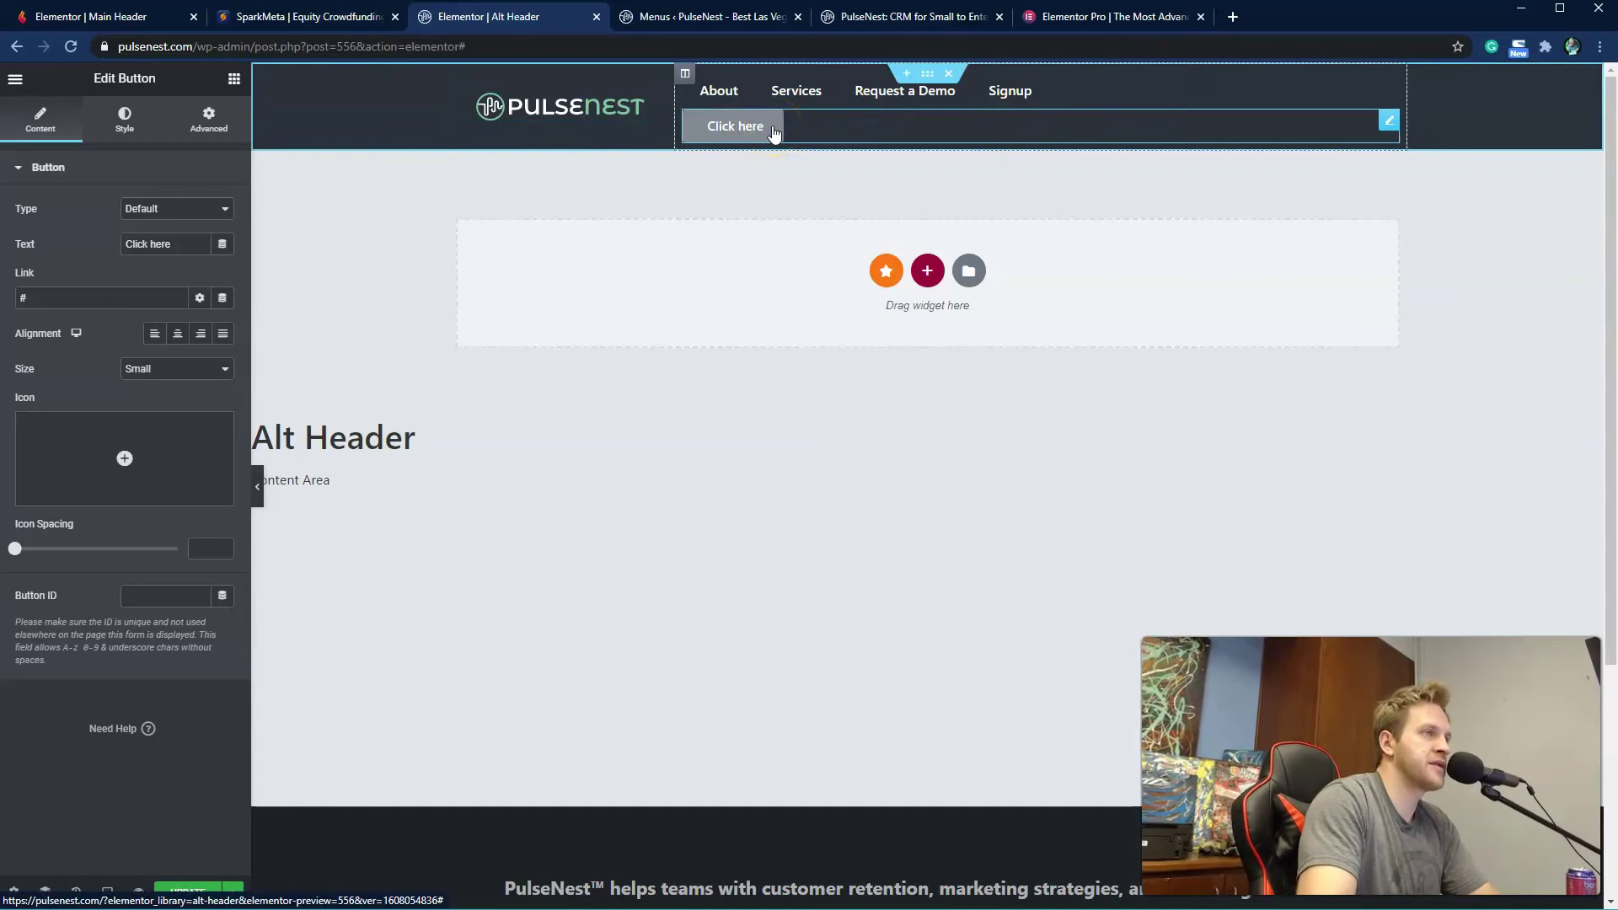
Step: Set the new header button's positioning width to Inline (auto) so it sits beside the Nav Menu
{"action": "left_click", "coordinate": [208, 118]}
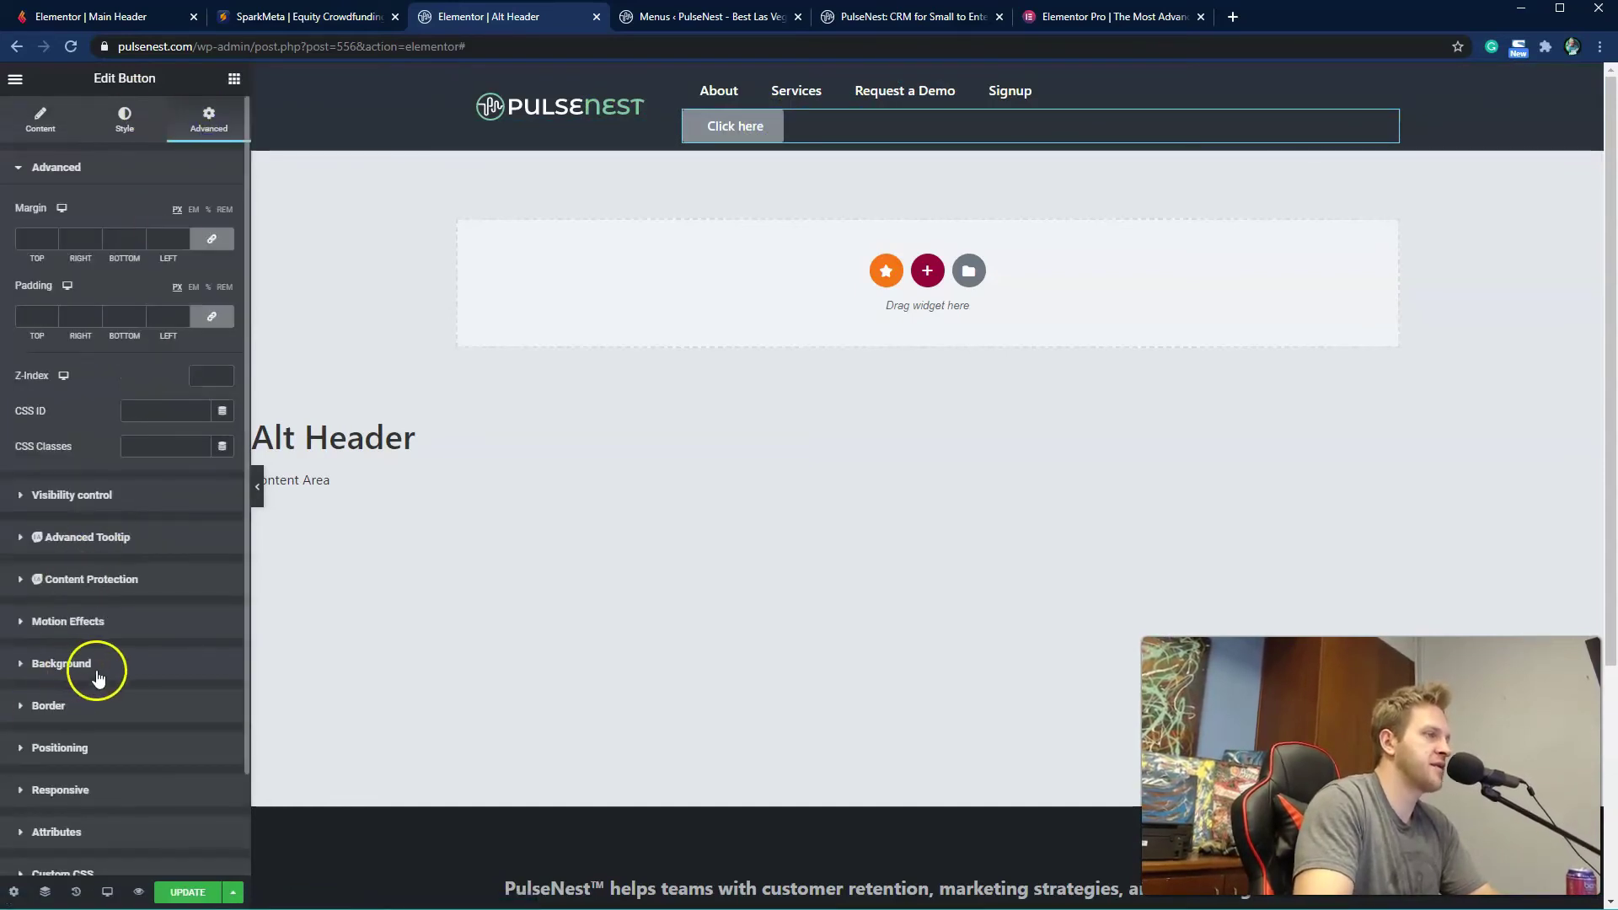
{"action": "scroll", "coordinate": [99, 683], "scroll_direction": "down", "scroll_amount": 2}
{"action": "left_click", "coordinate": [106, 638]}
{"action": "left_click", "coordinate": [177, 504]}
{"action": "left_click", "coordinate": [182, 545]}
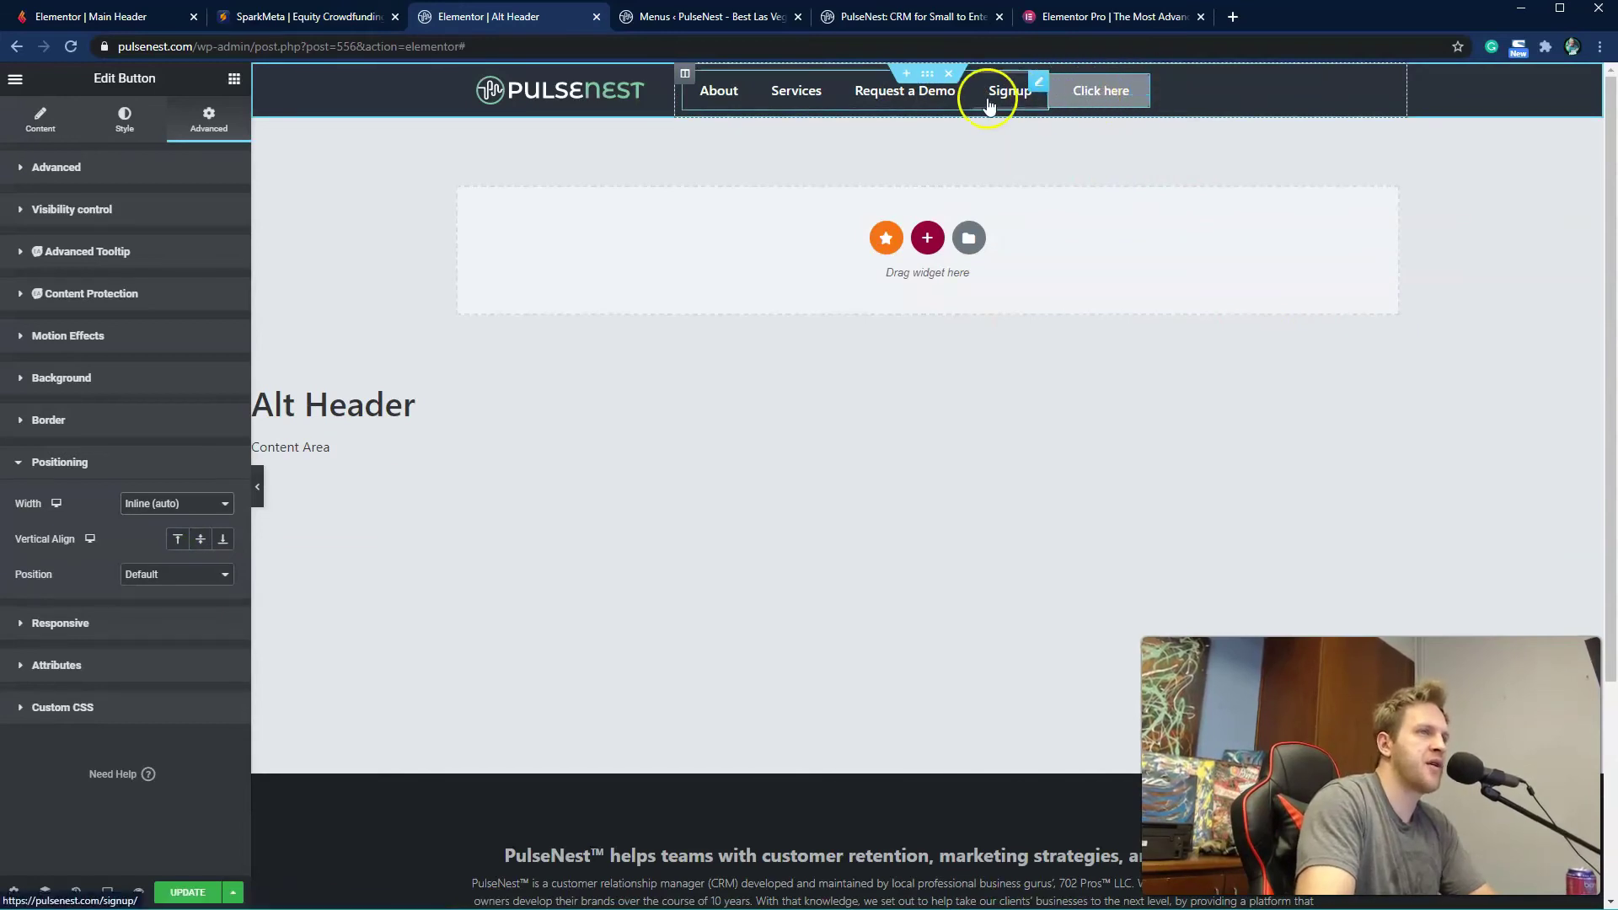
Step: Set the Nav Menu's right and left margins to 5 px, keeping top and bottom at 0
{"action": "left_click", "coordinate": [1038, 82]}
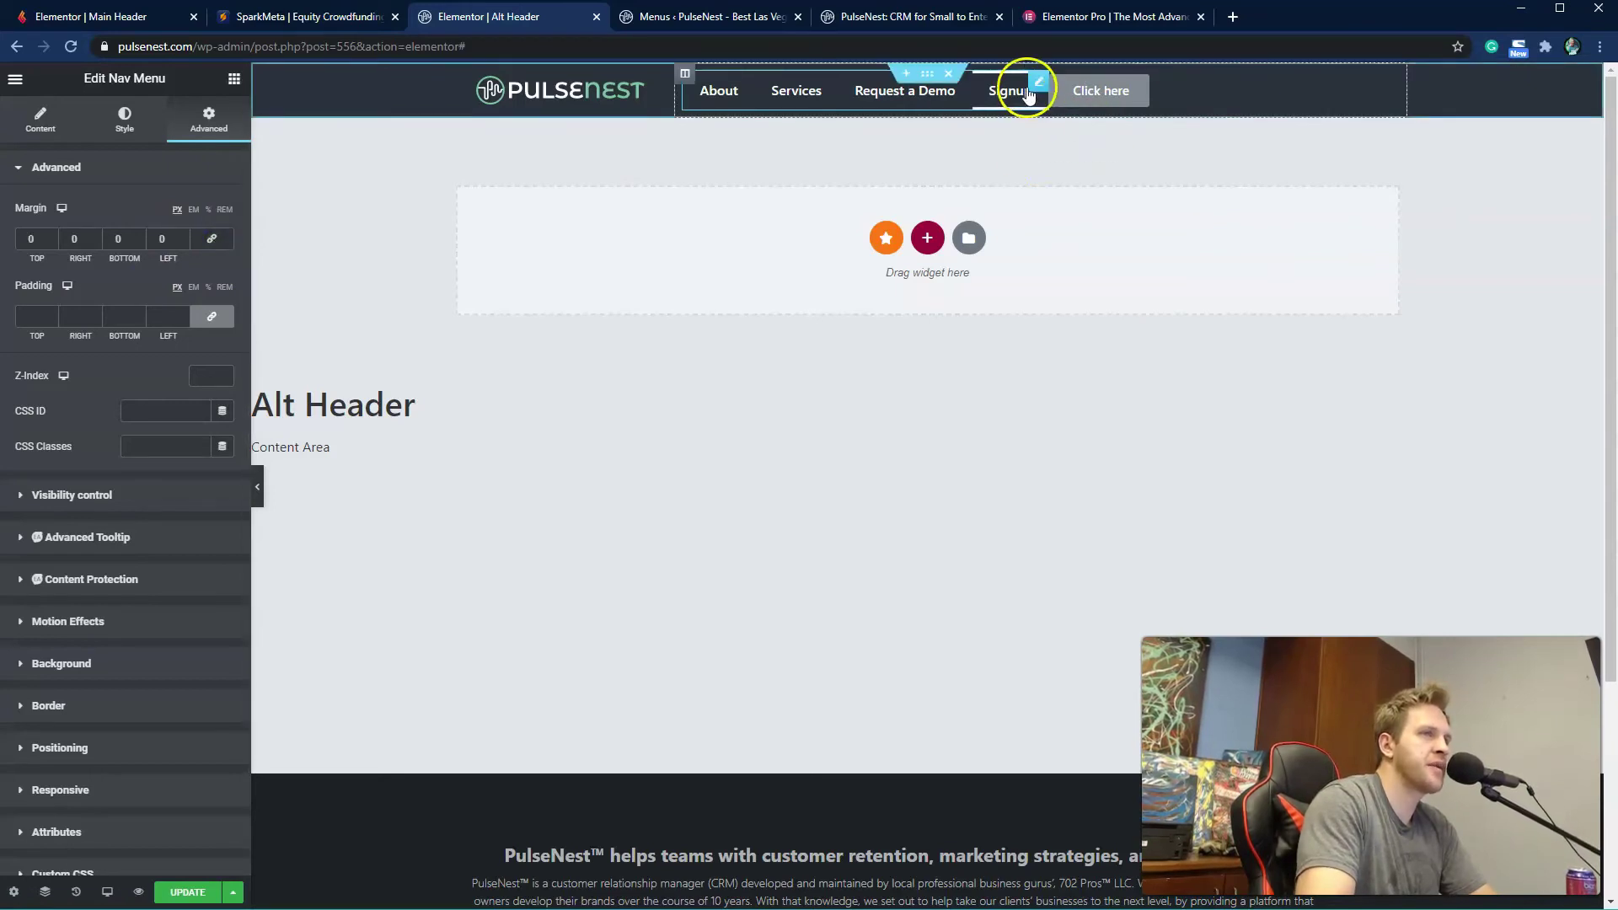
{"action": "left_click", "coordinate": [76, 239]}
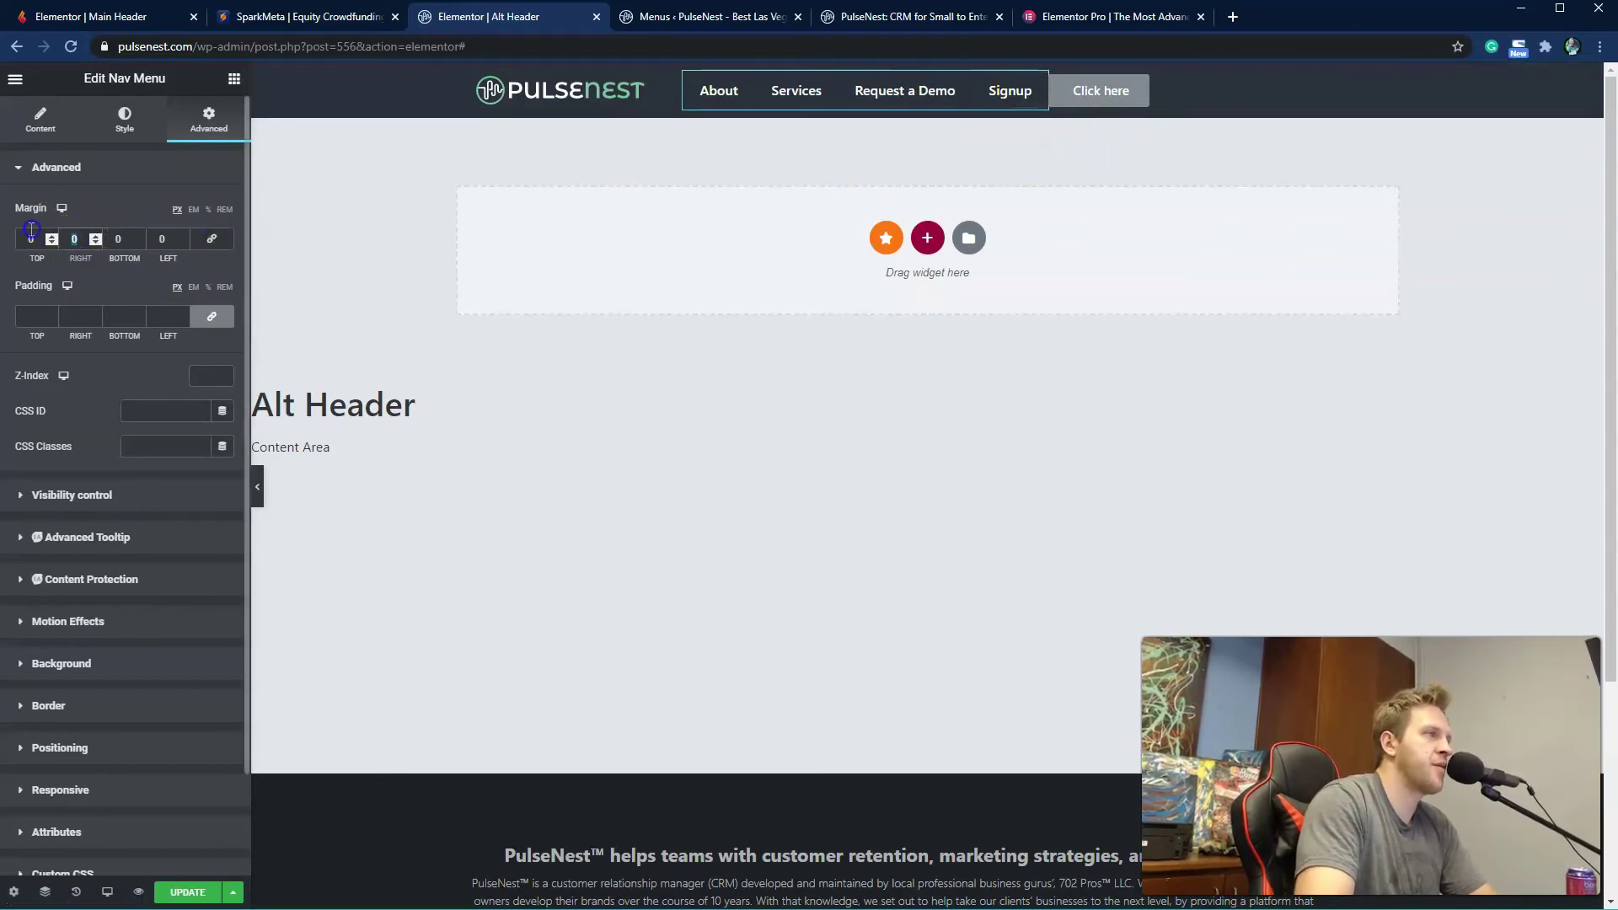
{"action": "type", "text": "5"}
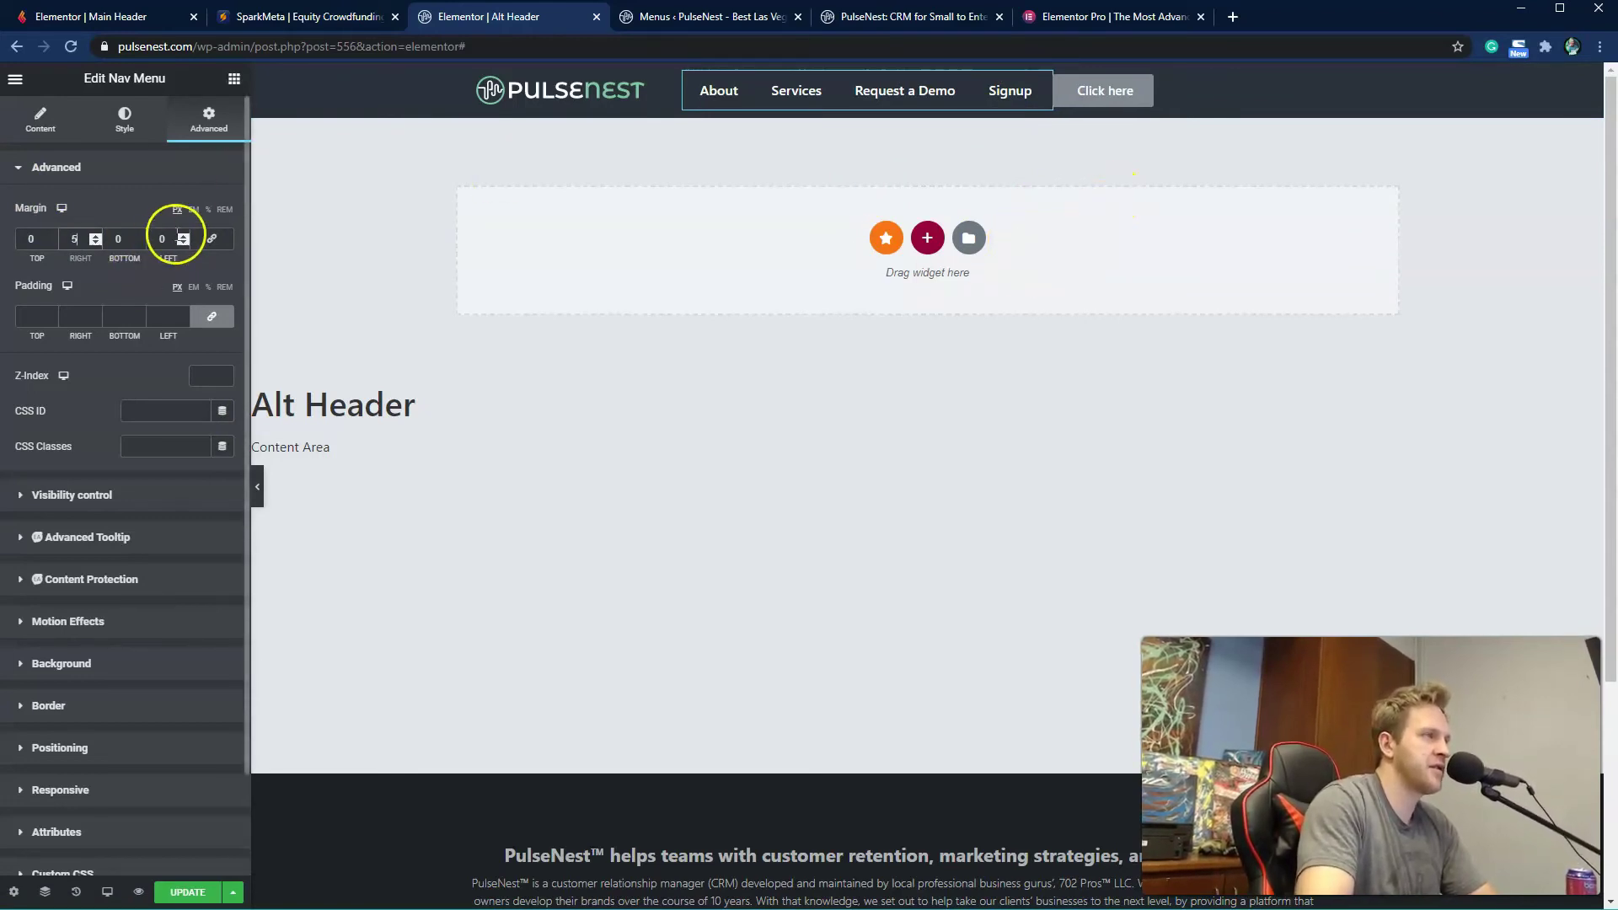
{"action": "left_click", "coordinate": [171, 238]}
{"action": "type", "text": "5"}
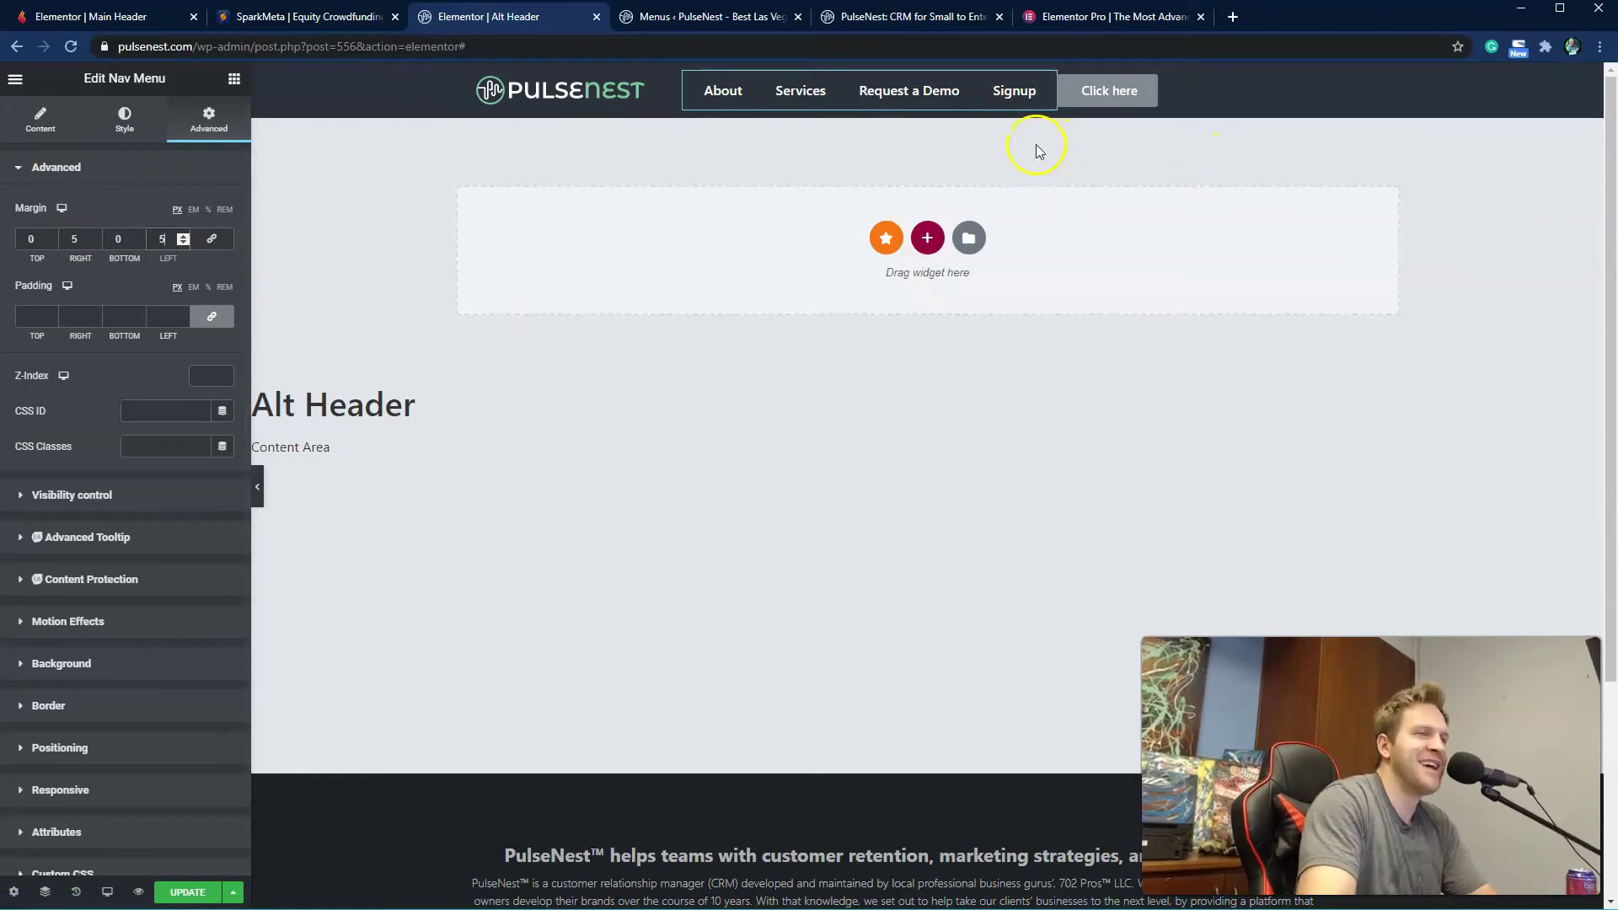
Step: Unlink the header button's margins and set the right and left values to 5 px
{"action": "left_click", "coordinate": [1108, 102]}
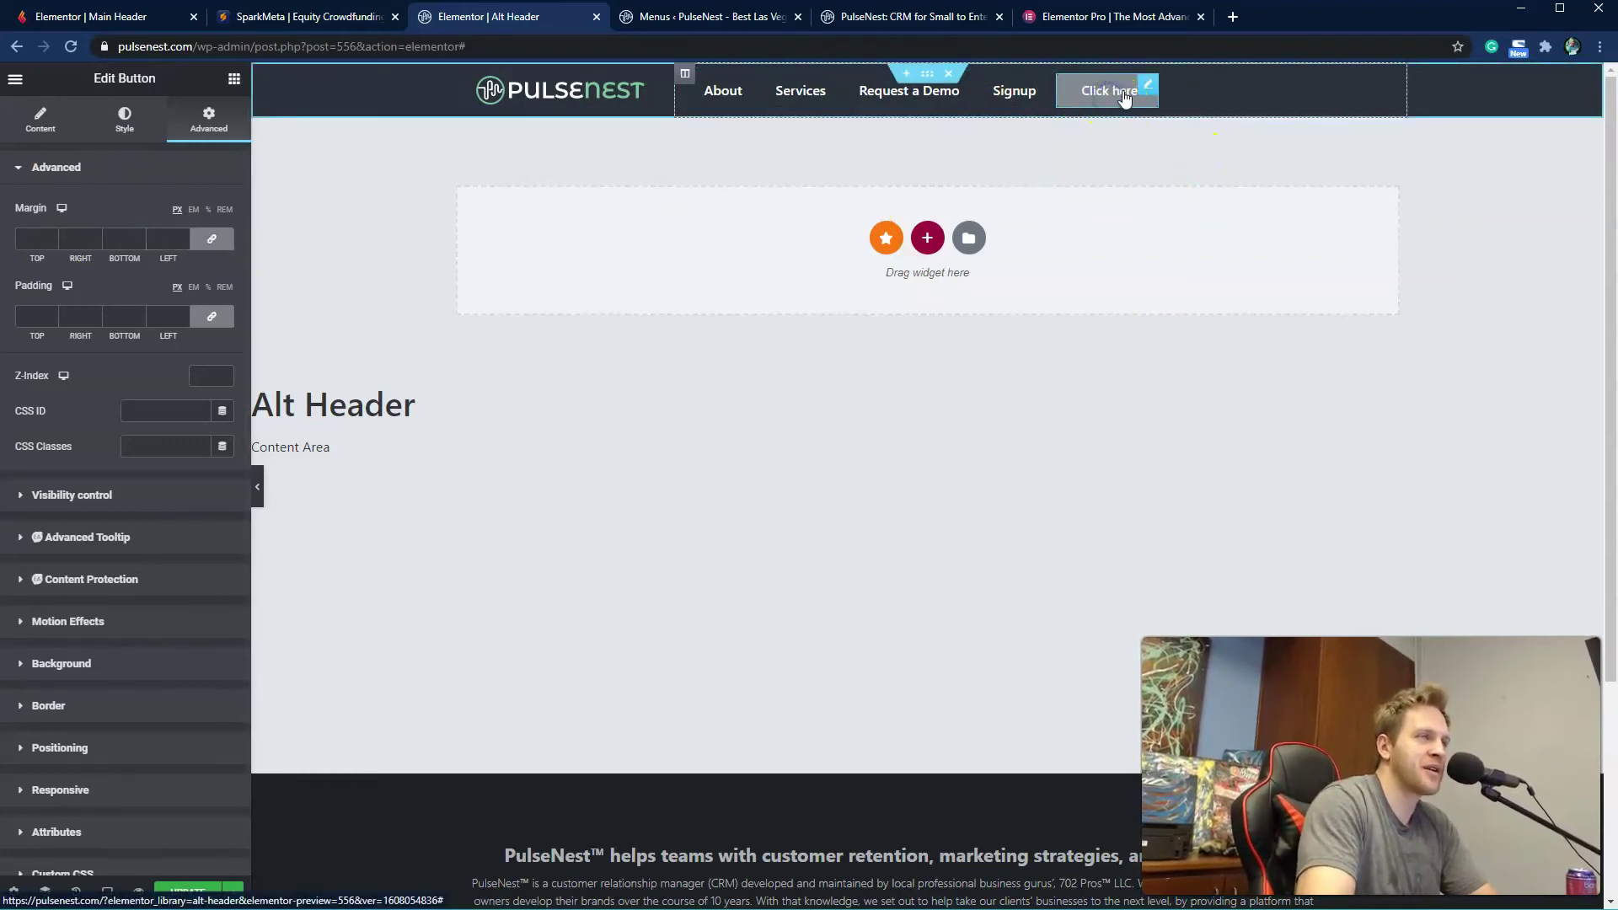
{"action": "left_click", "coordinate": [211, 238]}
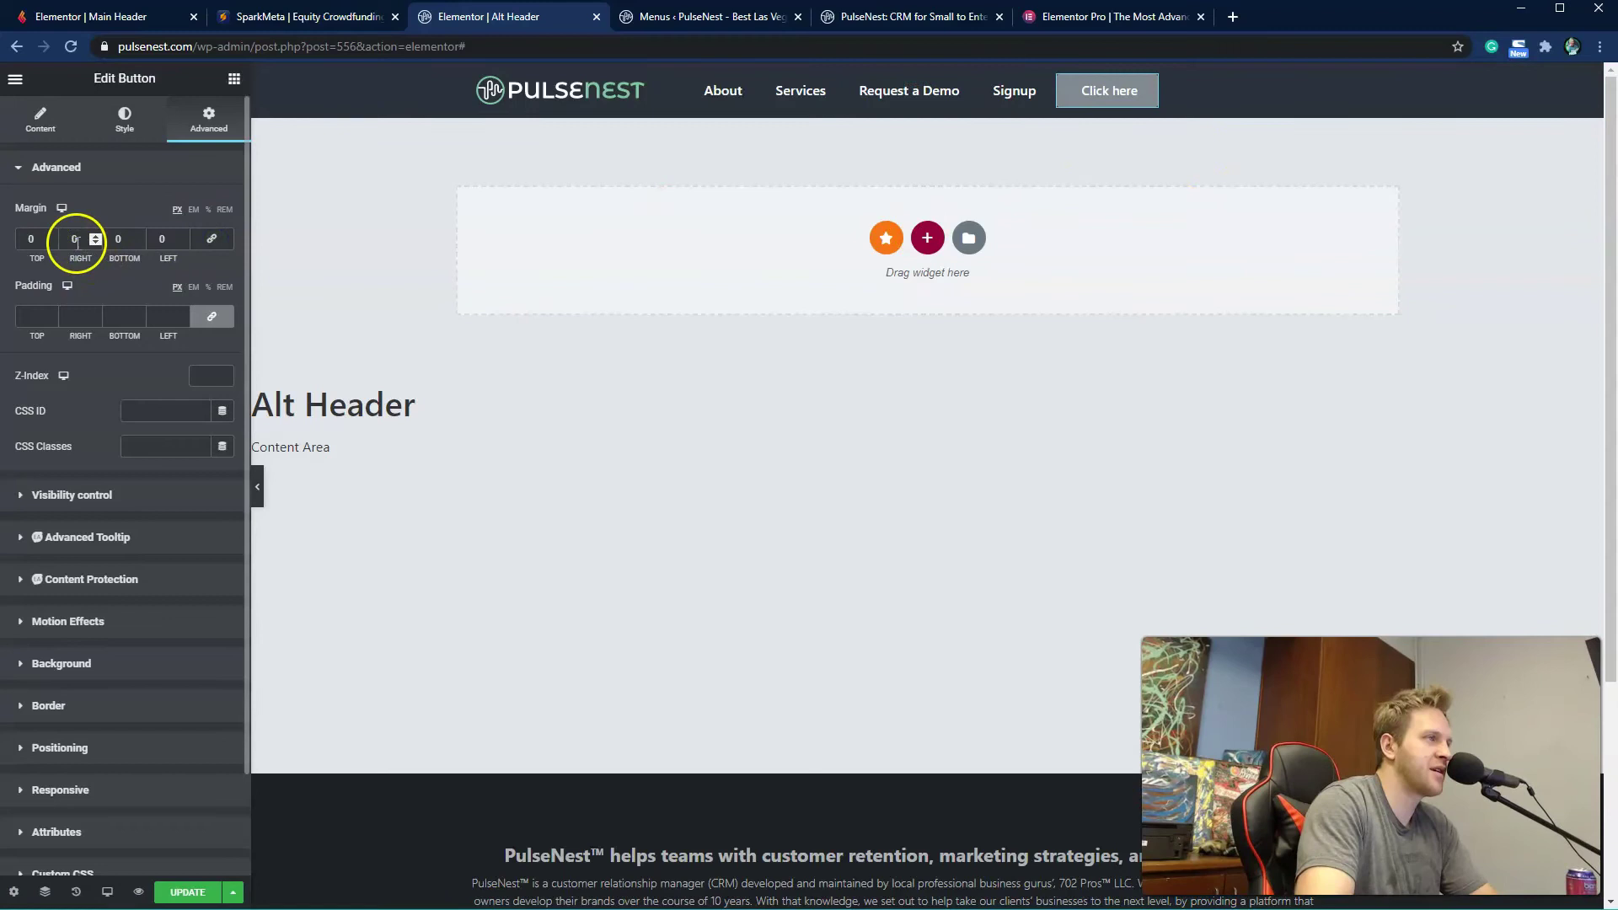
{"action": "double_click", "coordinate": [76, 240]}
{"action": "left_click_drag", "start_coordinate": [171, 241], "coordinate": [143, 235]}
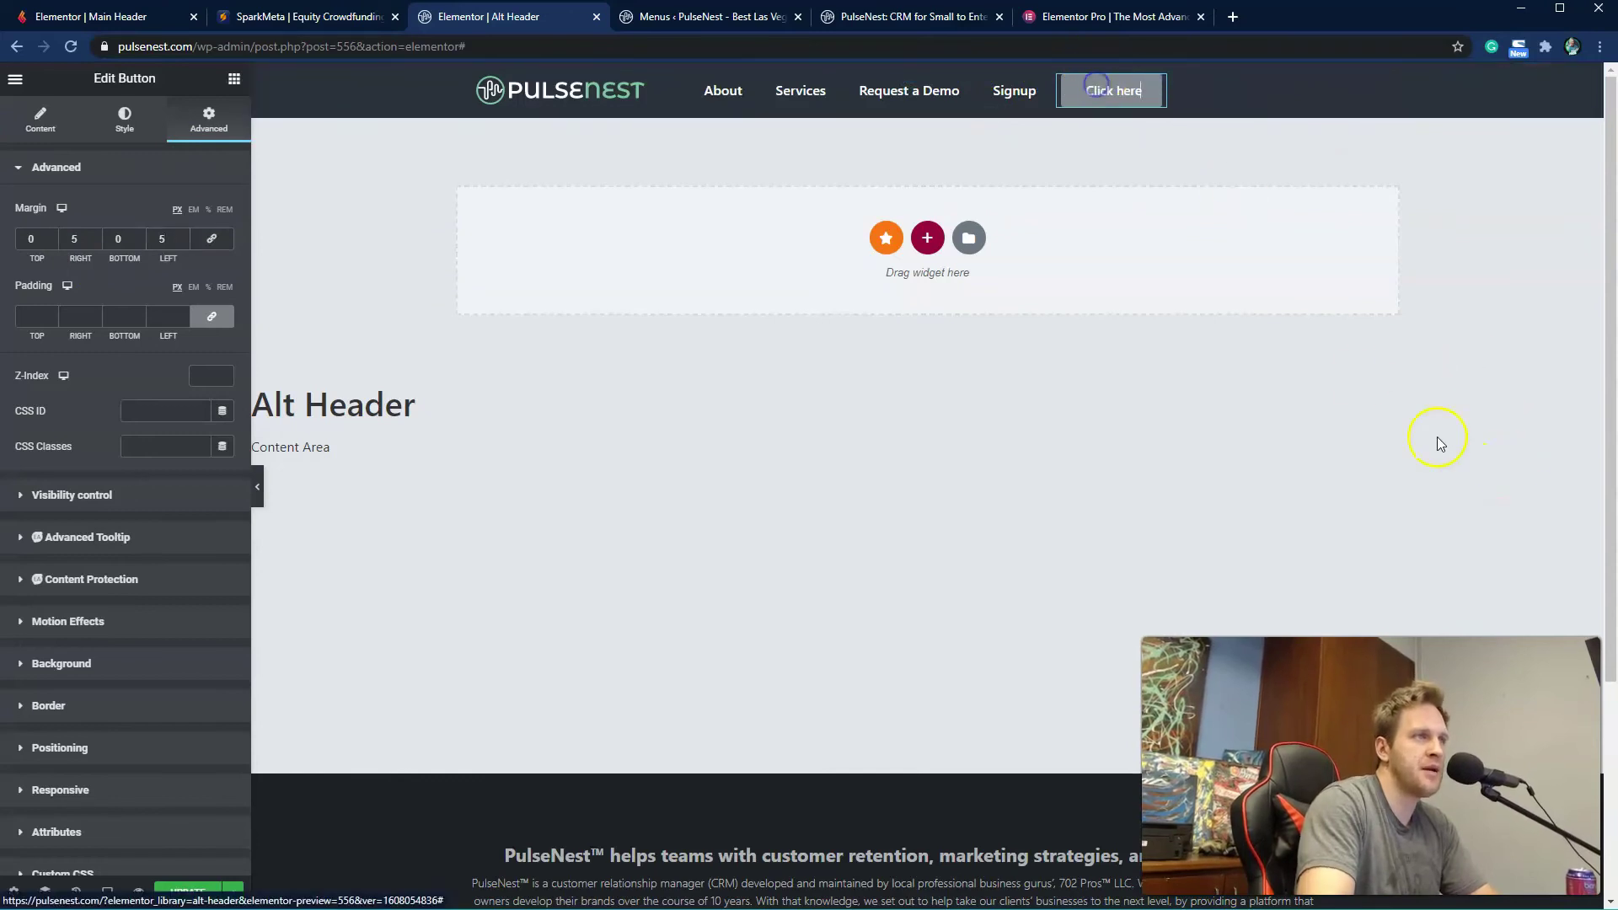
Step: Change the header button's text to "Sign up"
{"action": "left_click", "coordinate": [1140, 97]}
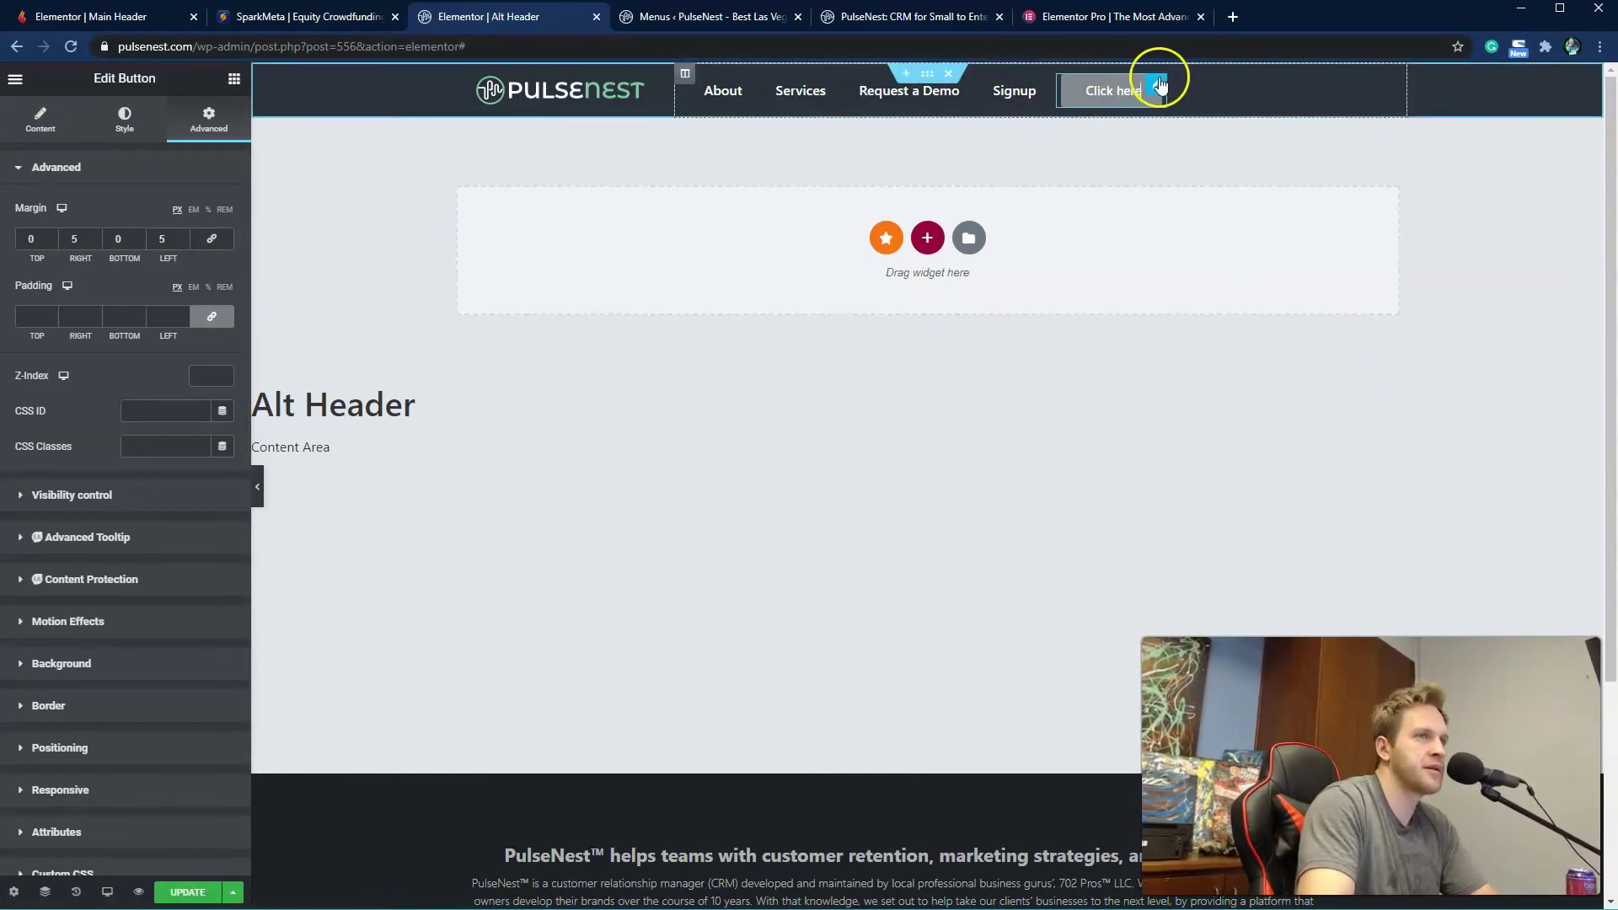
{"action": "left_click", "coordinate": [42, 127]}
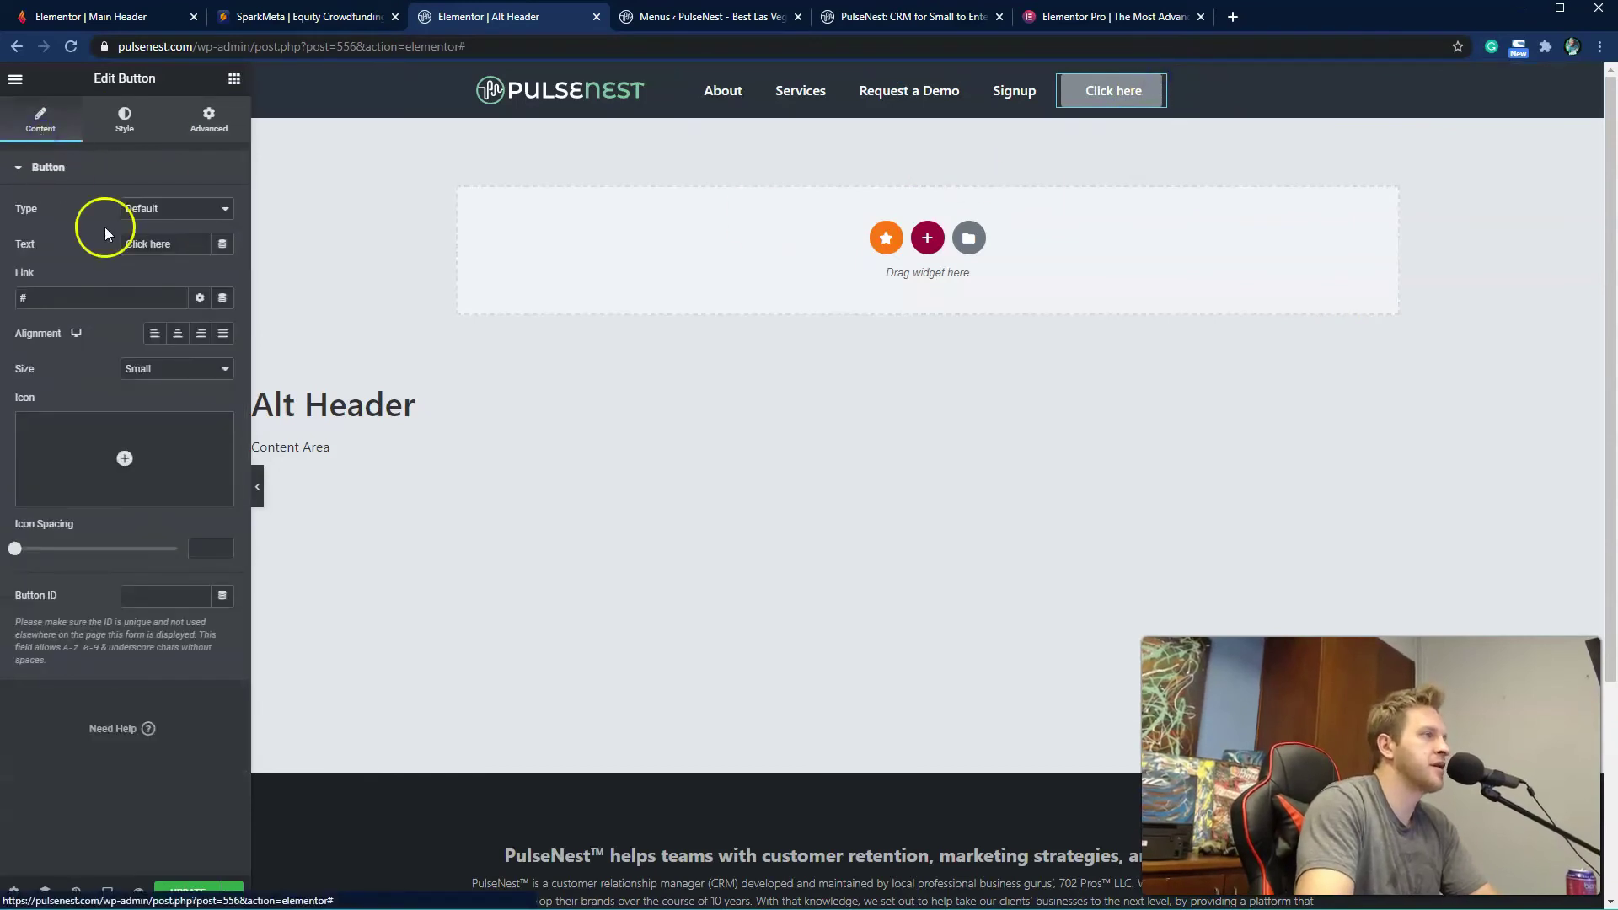
{"action": "triple_click", "coordinate": [152, 243]}
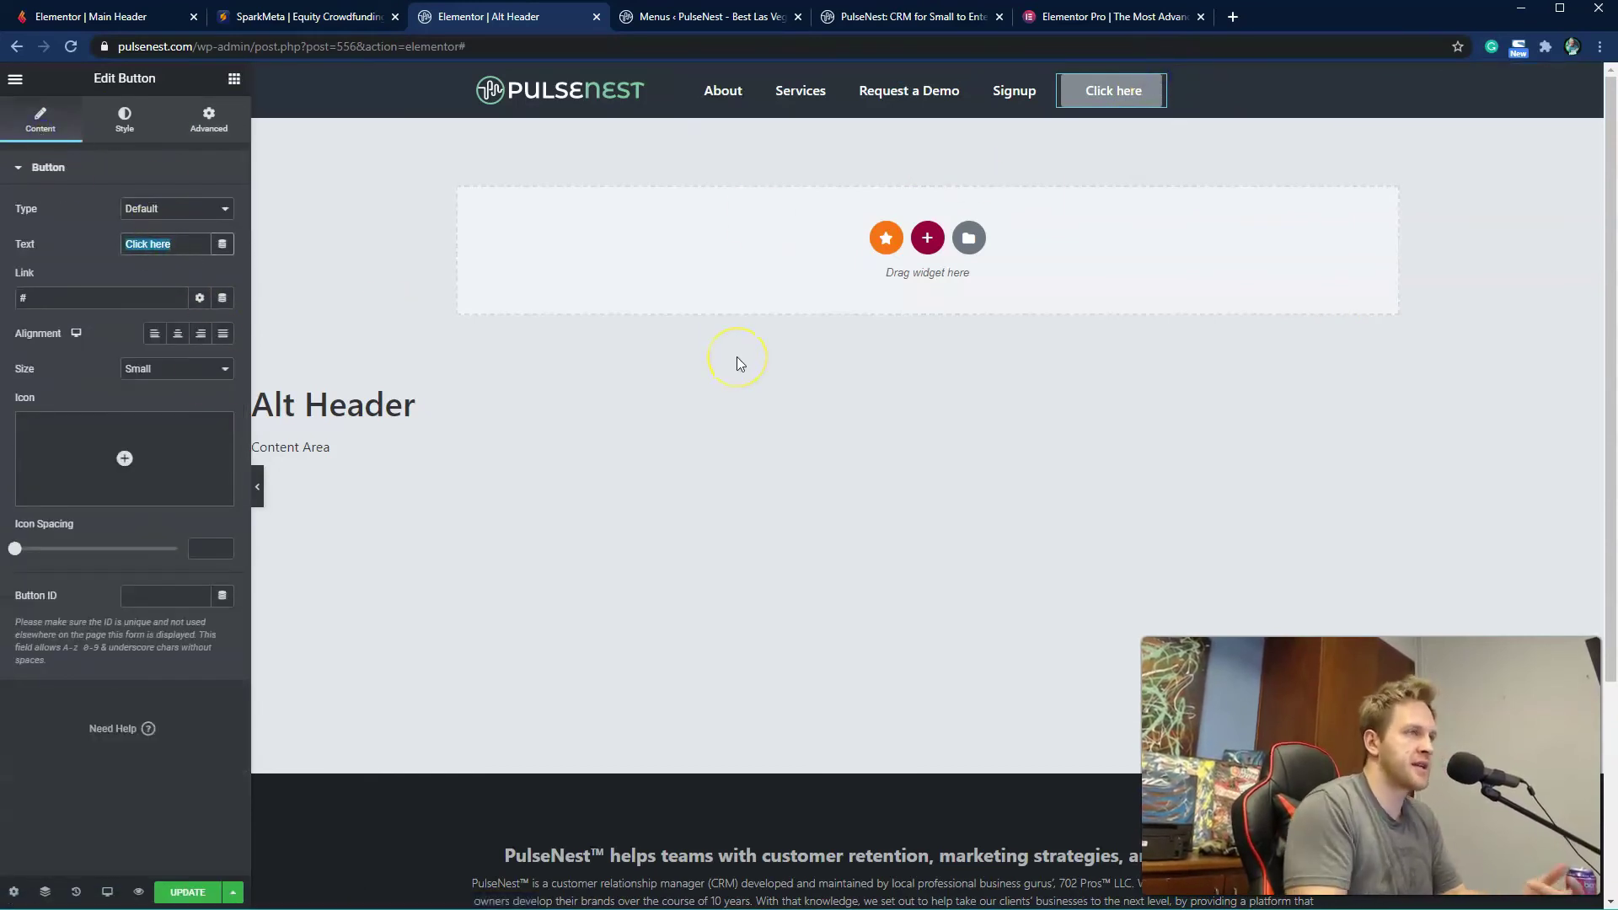
{"action": "type", "text": "Sign"}
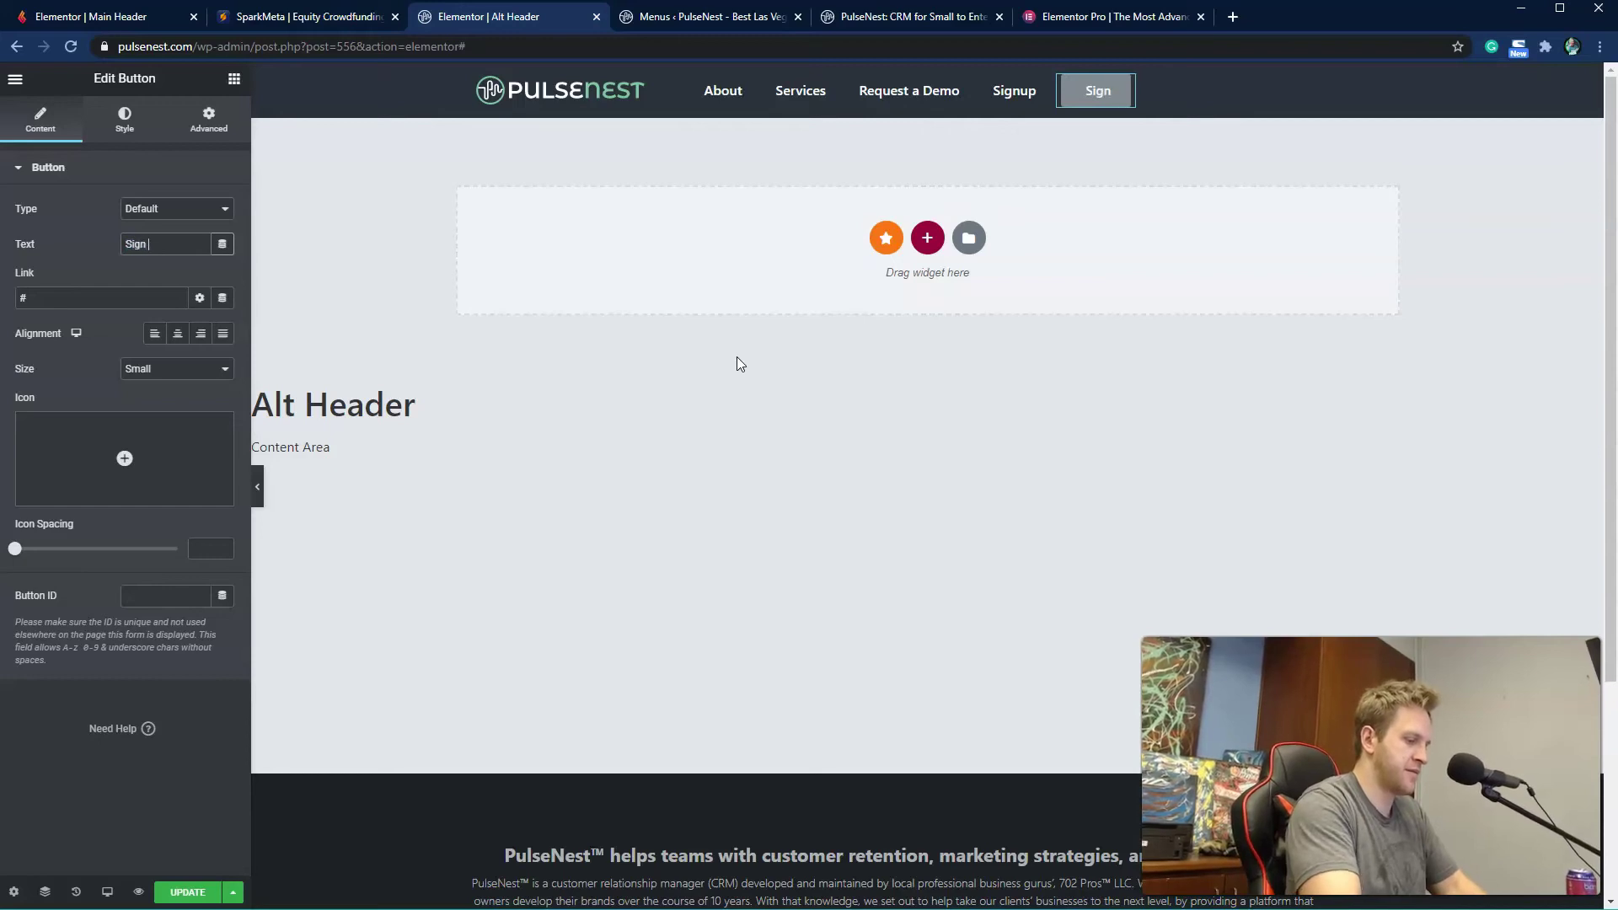
{"action": "left_click", "coordinate": [823, 200]}
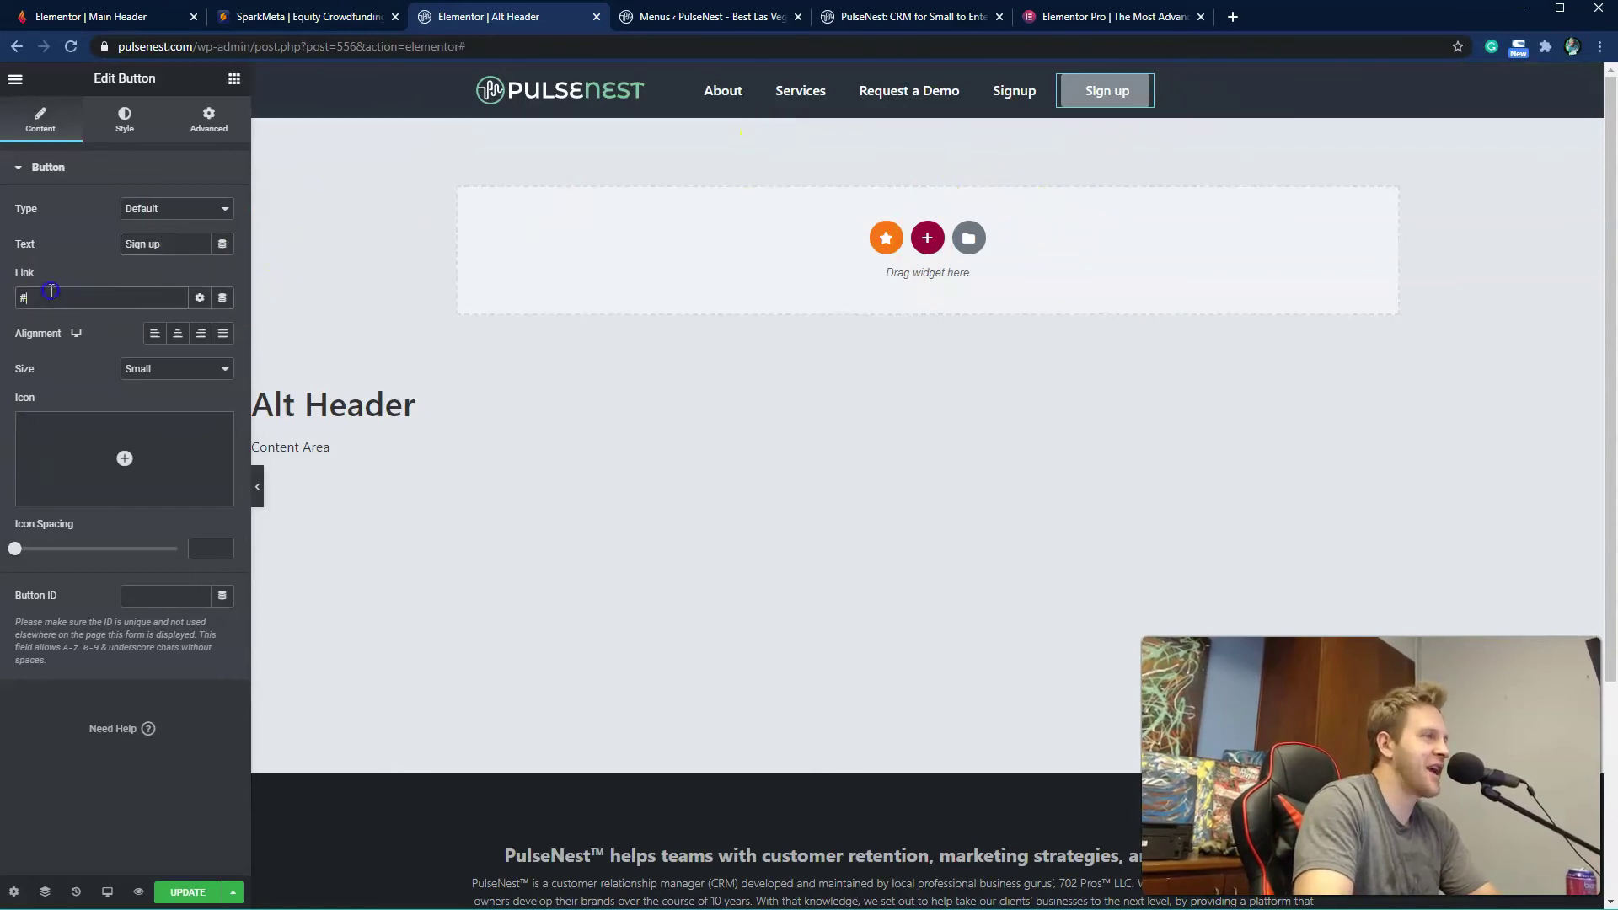
{"action": "left_click_drag", "start_coordinate": [45, 282], "coordinate": [126, 741]}
{"action": "left_click", "coordinate": [112, 300]}
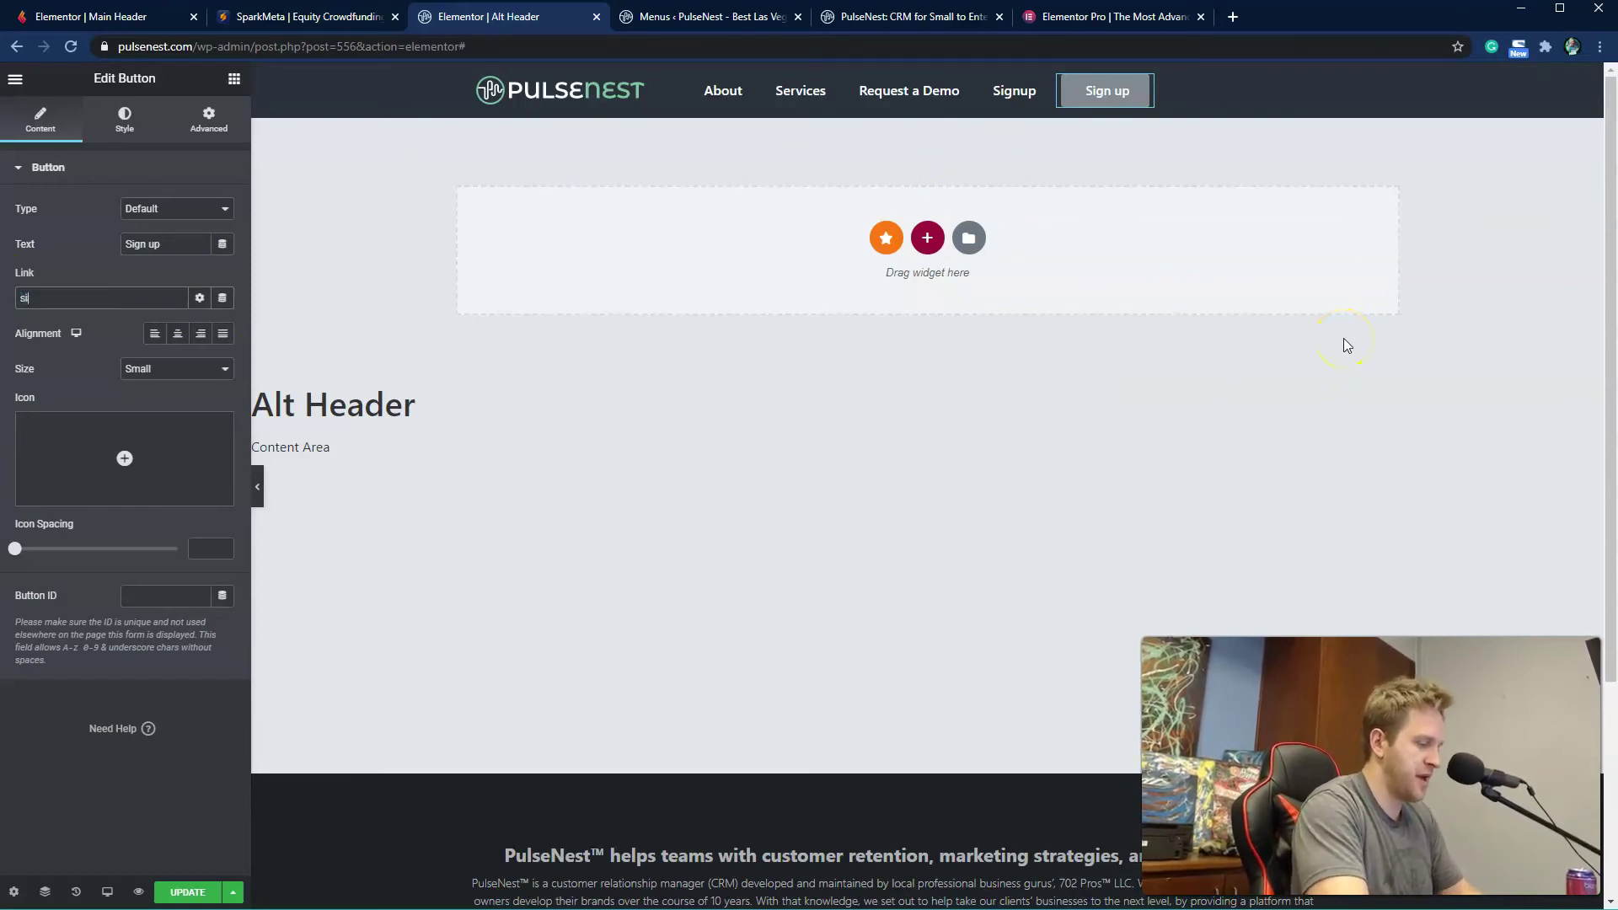
{"action": "type", "text": "sign"}
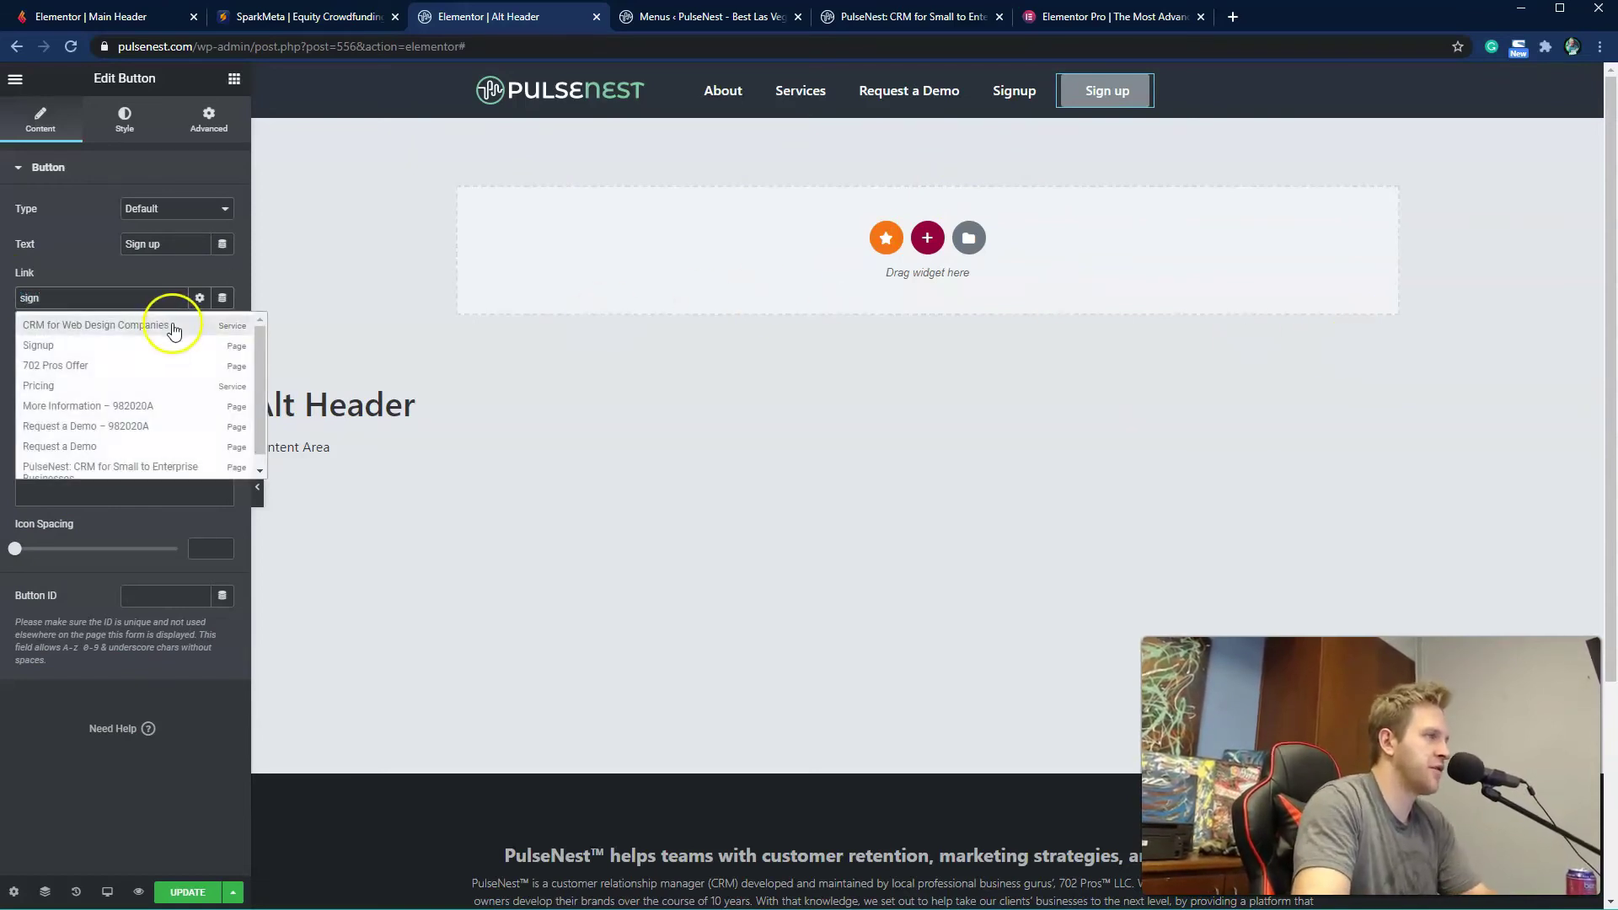
{"action": "left_click", "coordinate": [137, 342]}
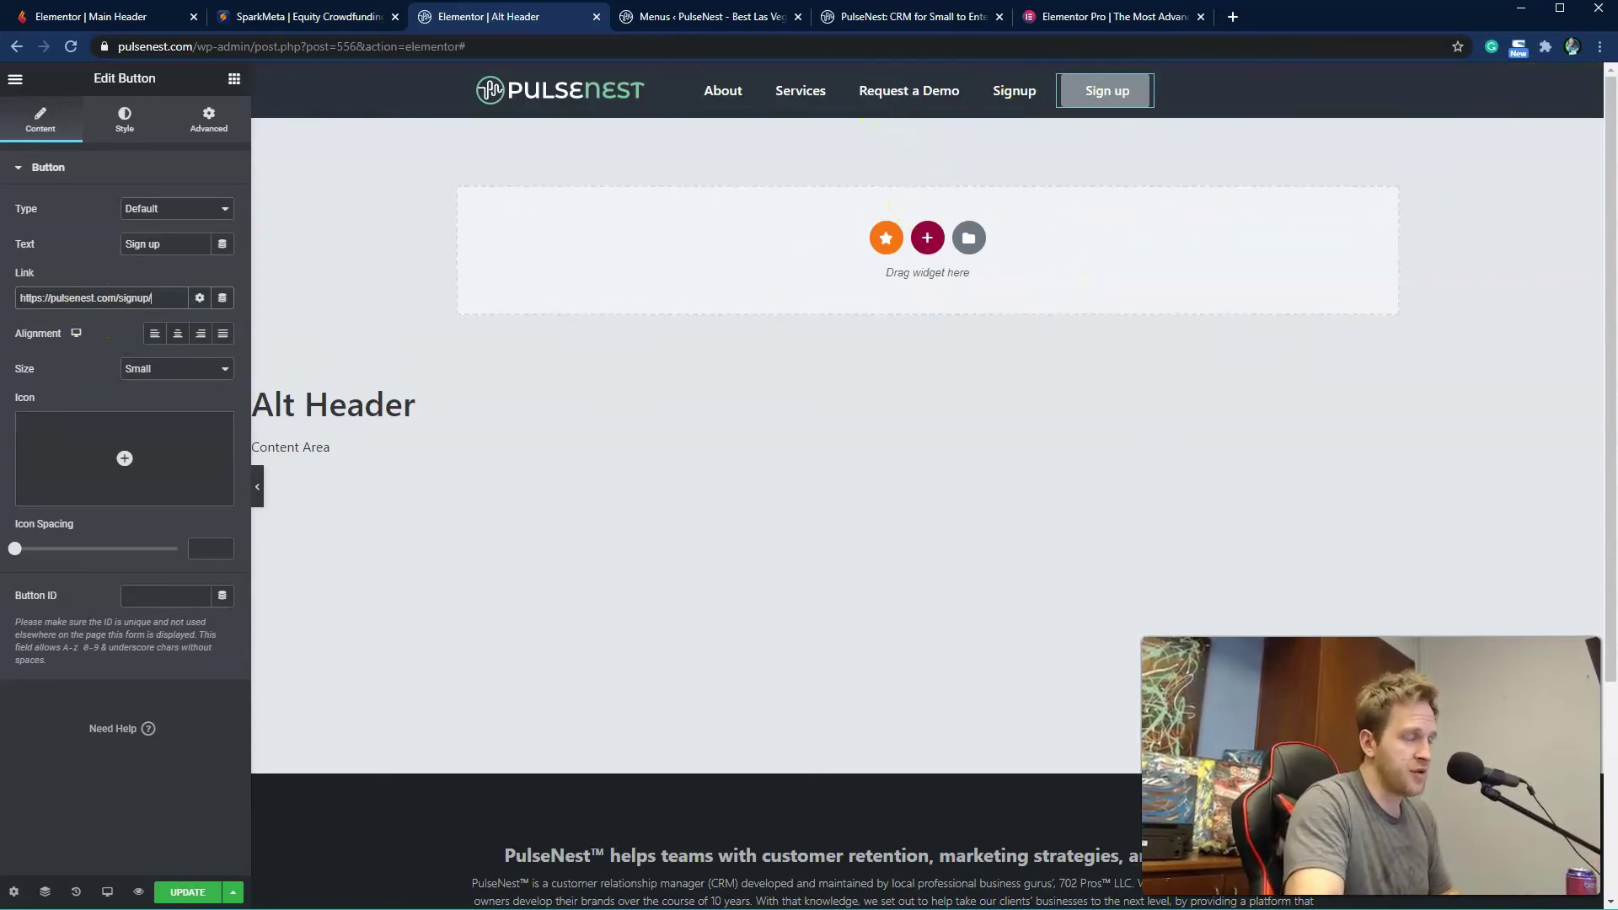
{"action": "left_click", "coordinate": [70, 293]}
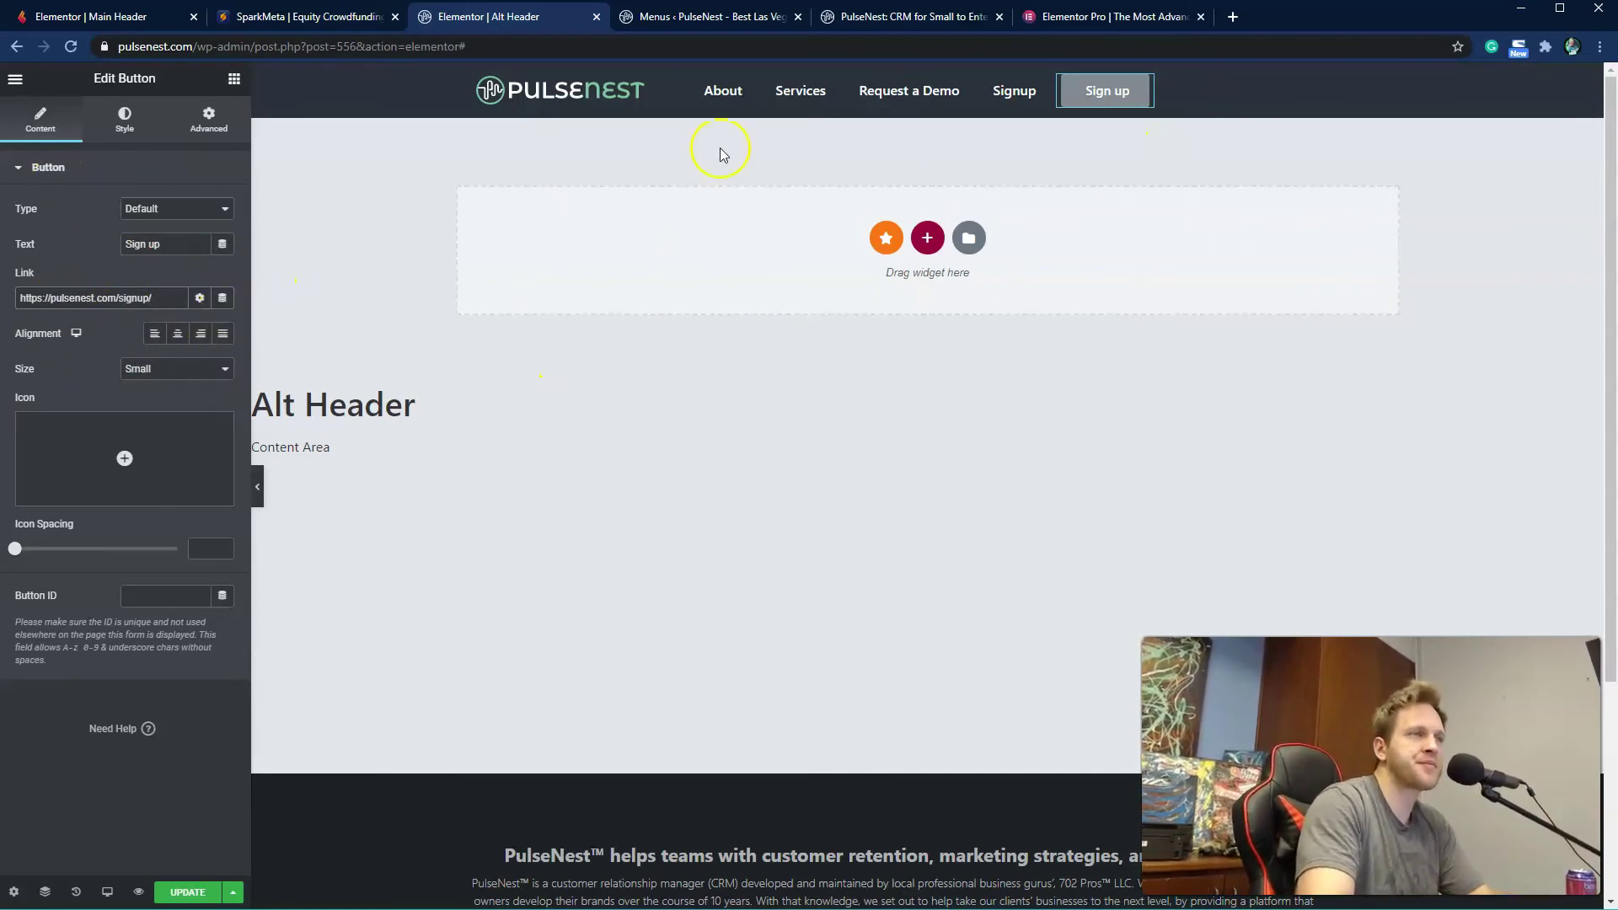
Step: Filter the icon library by "go" and insert the Dragon icon into the Sign up button
{"action": "mouse_move", "coordinate": [125, 468]}
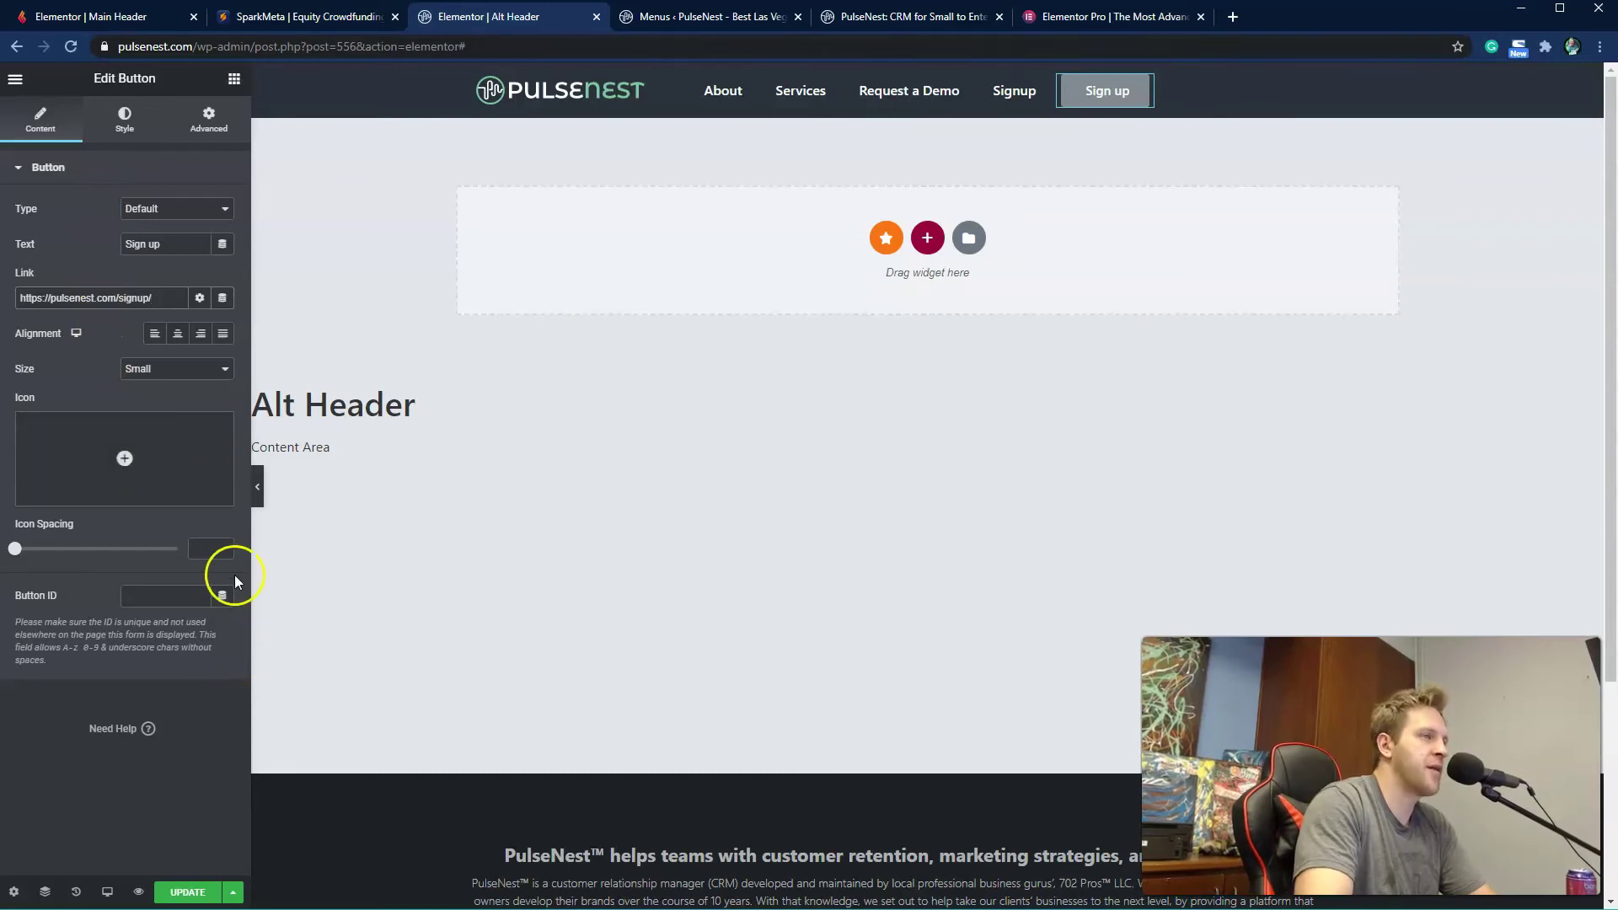
{"action": "left_click", "coordinate": [132, 447]}
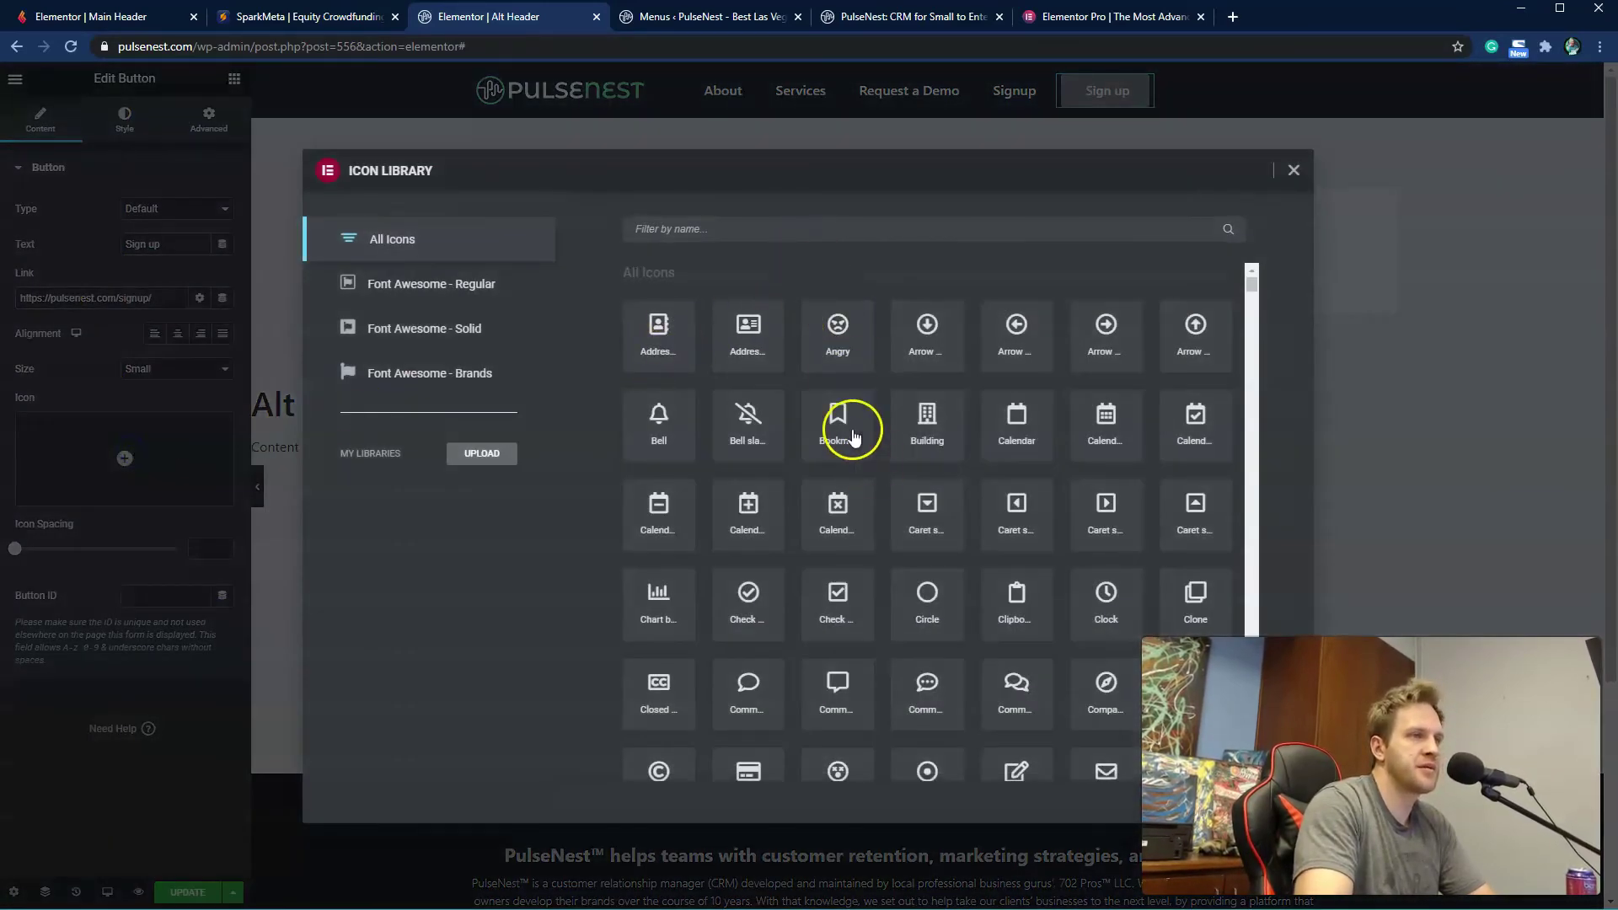
{"action": "left_click", "coordinate": [721, 222]}
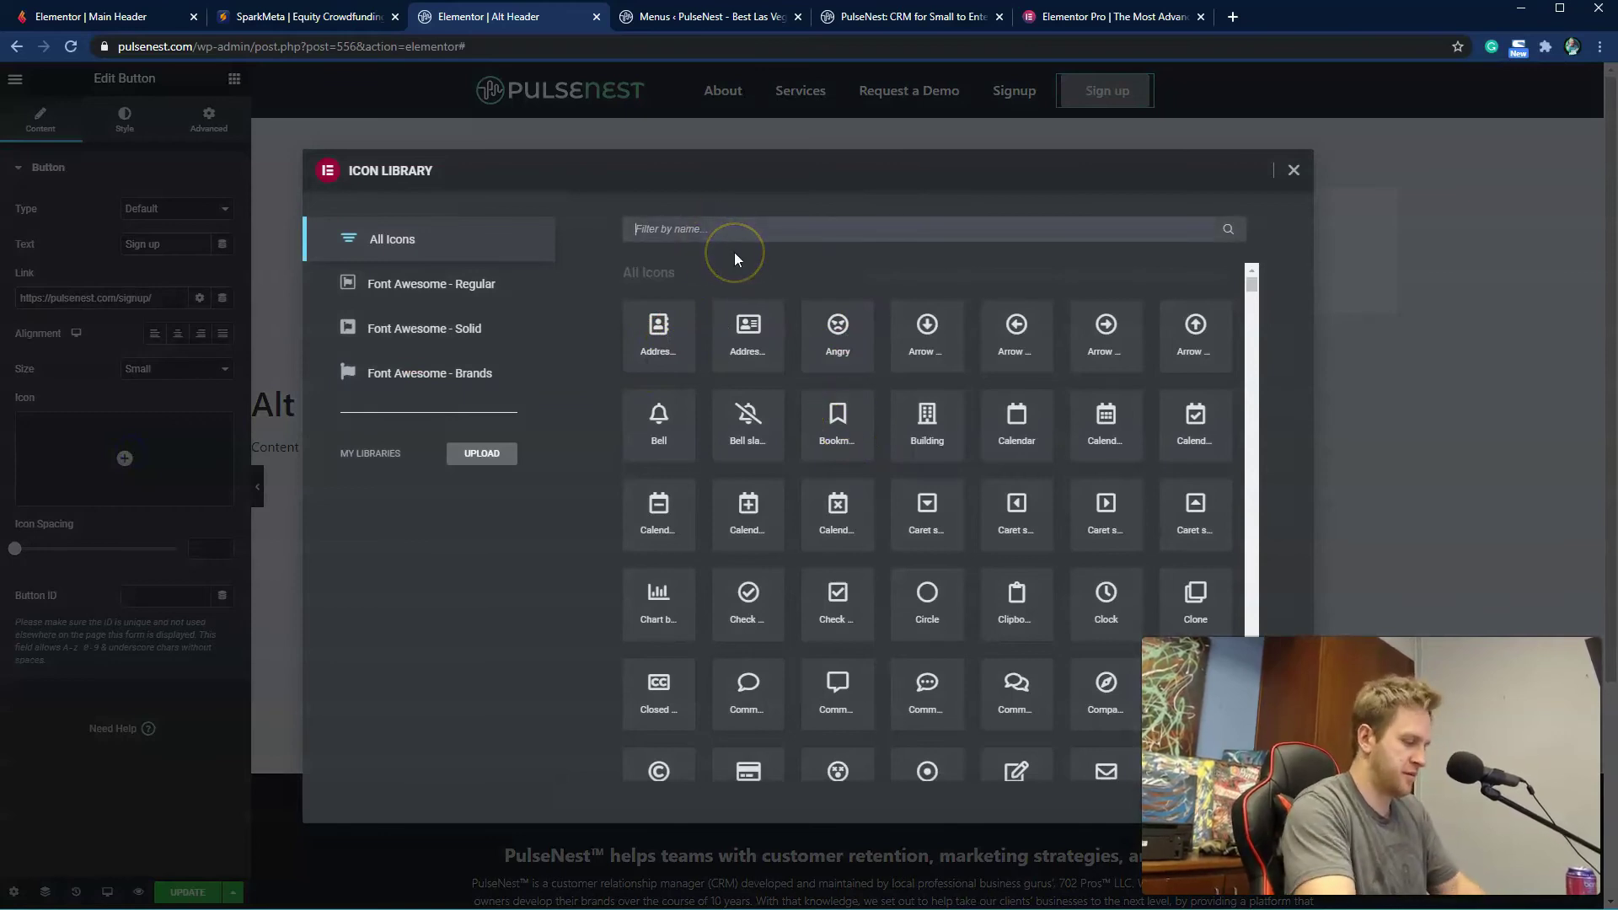
{"action": "type", "text": "go"}
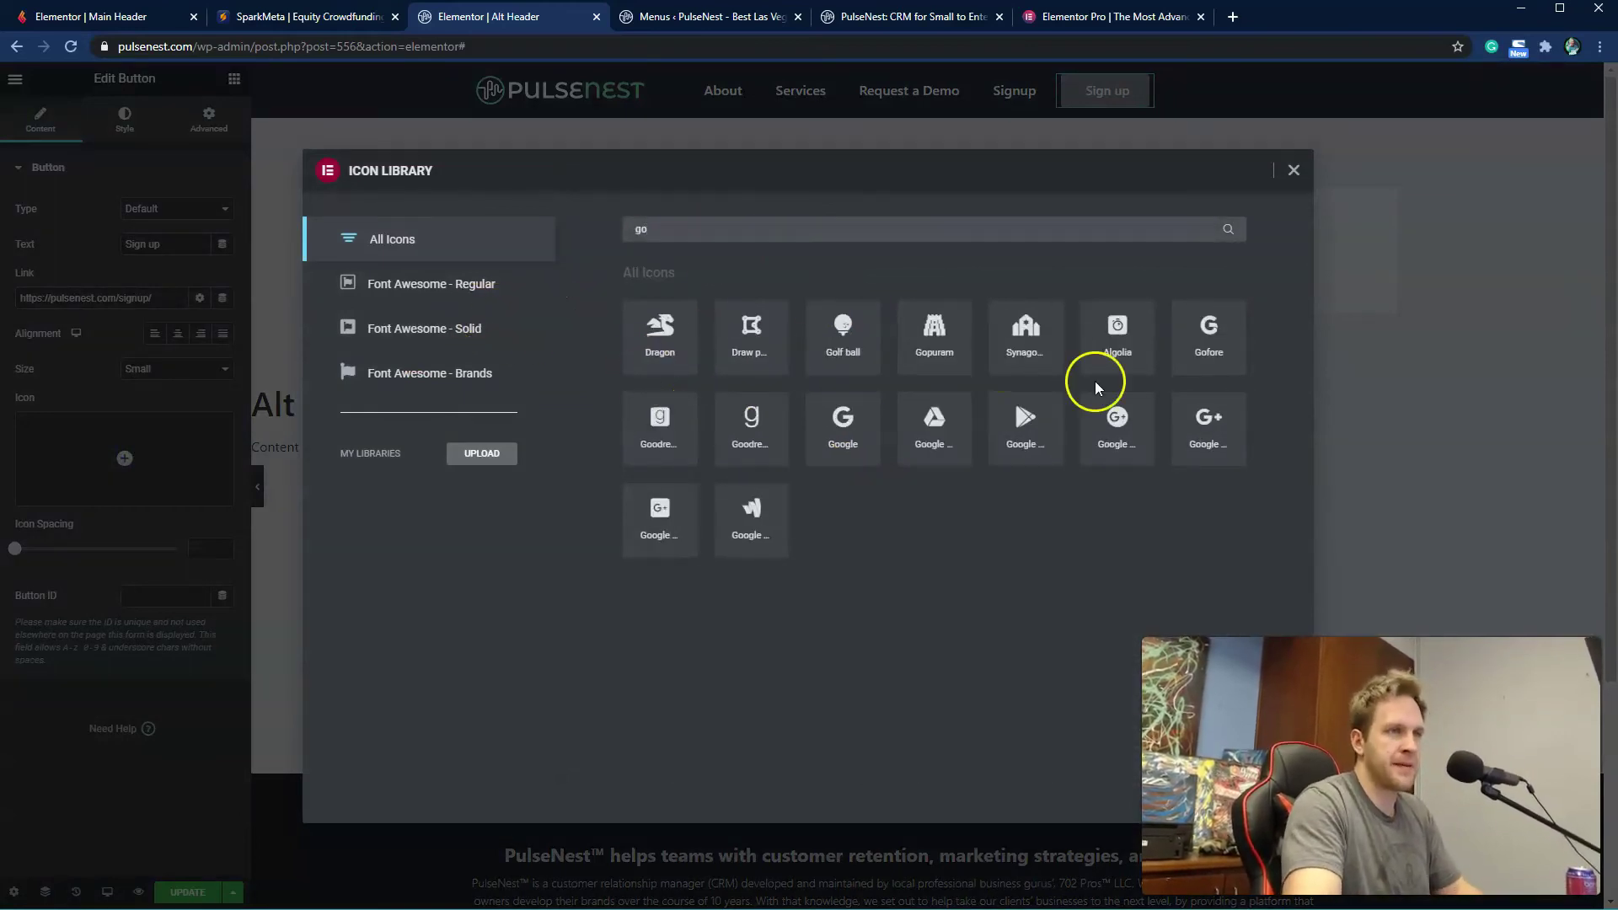
{"action": "left_click", "coordinate": [656, 337]}
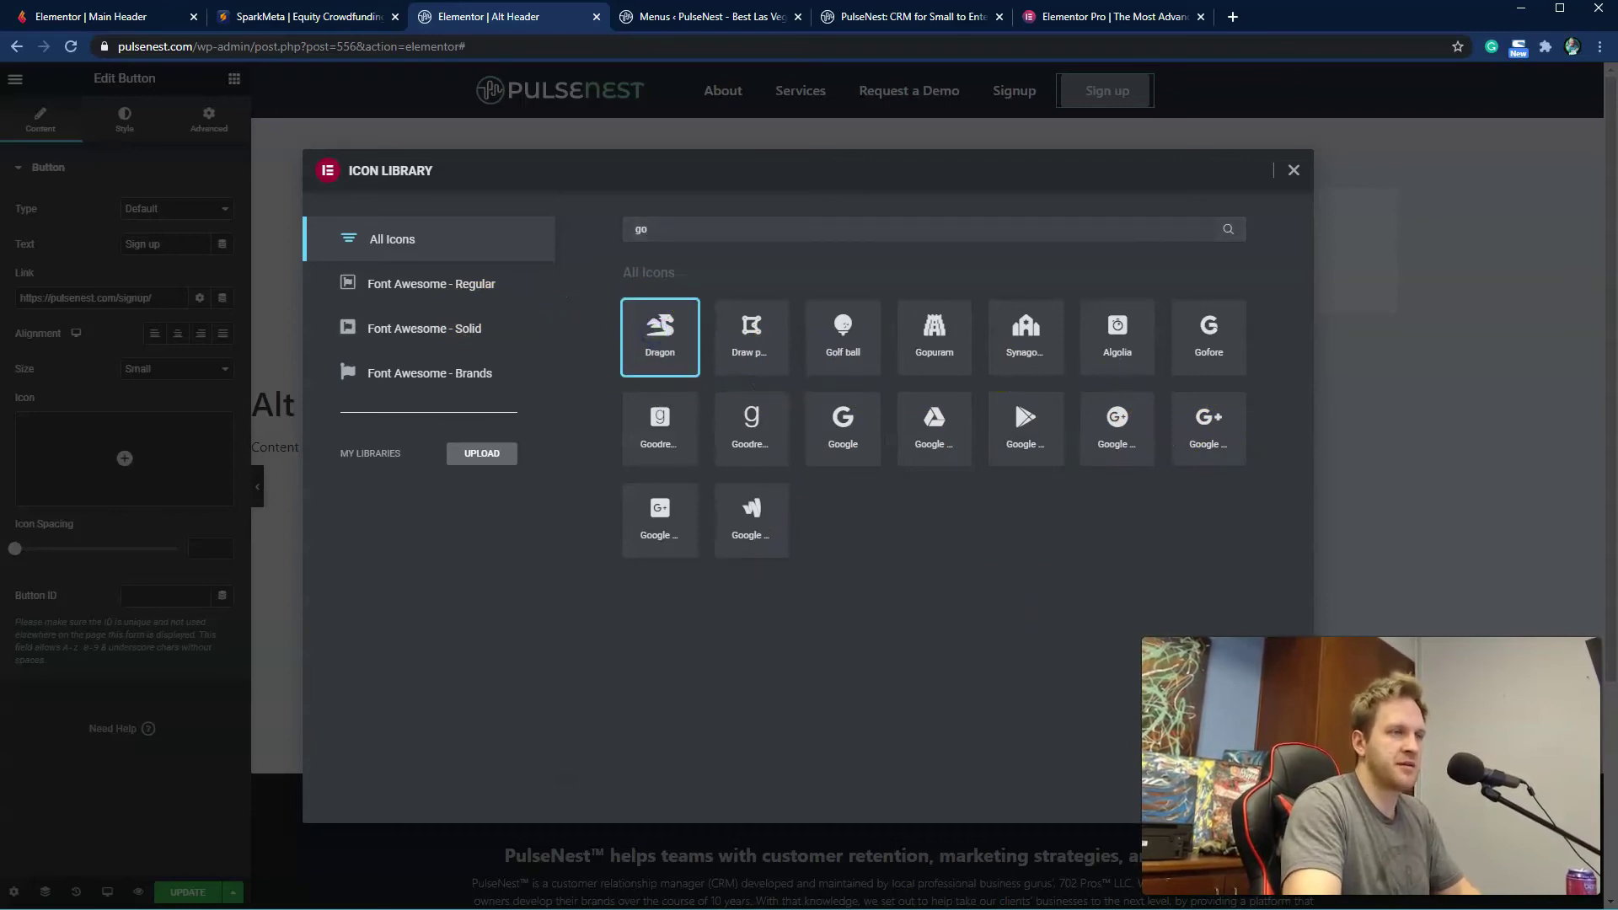
{"action": "left_click", "coordinate": [1256, 797]}
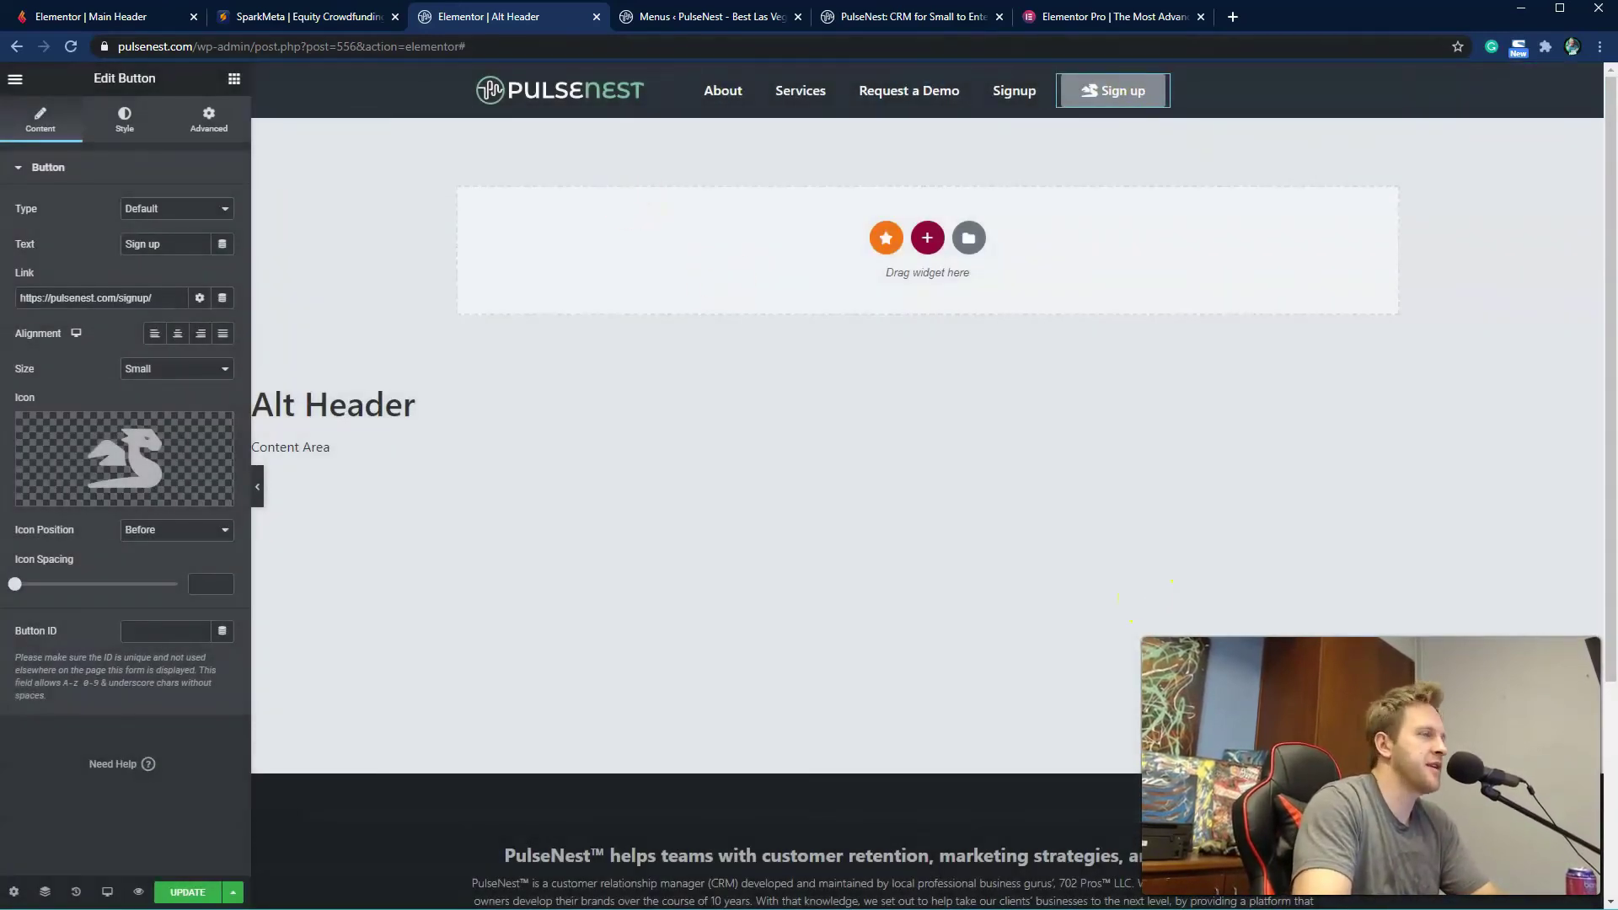
Step: Set the button's icon spacing to 5 and its icon position to After
{"action": "mouse_move", "coordinate": [14, 583]}
{"action": "left_mouse_down"}
{"action": "mouse_move", "coordinate": [358, 573]}
{"action": "mouse_move", "coordinate": [30, 584]}
{"action": "left_mouse_up"}
{"action": "left_click", "coordinate": [168, 529]}
{"action": "left_click", "coordinate": [172, 561]}
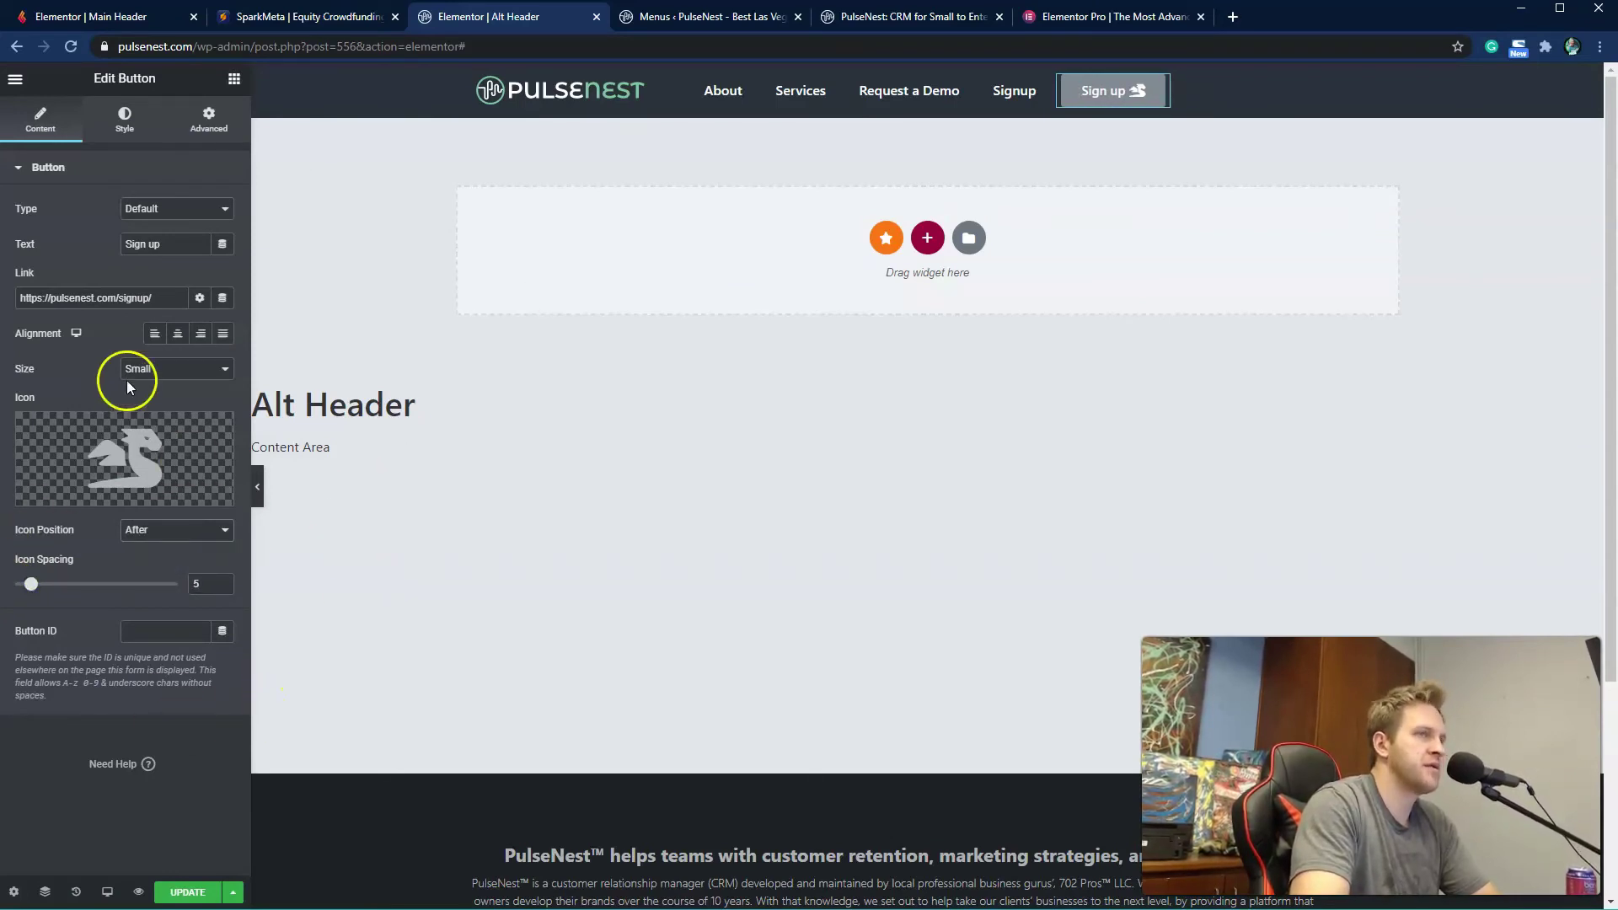
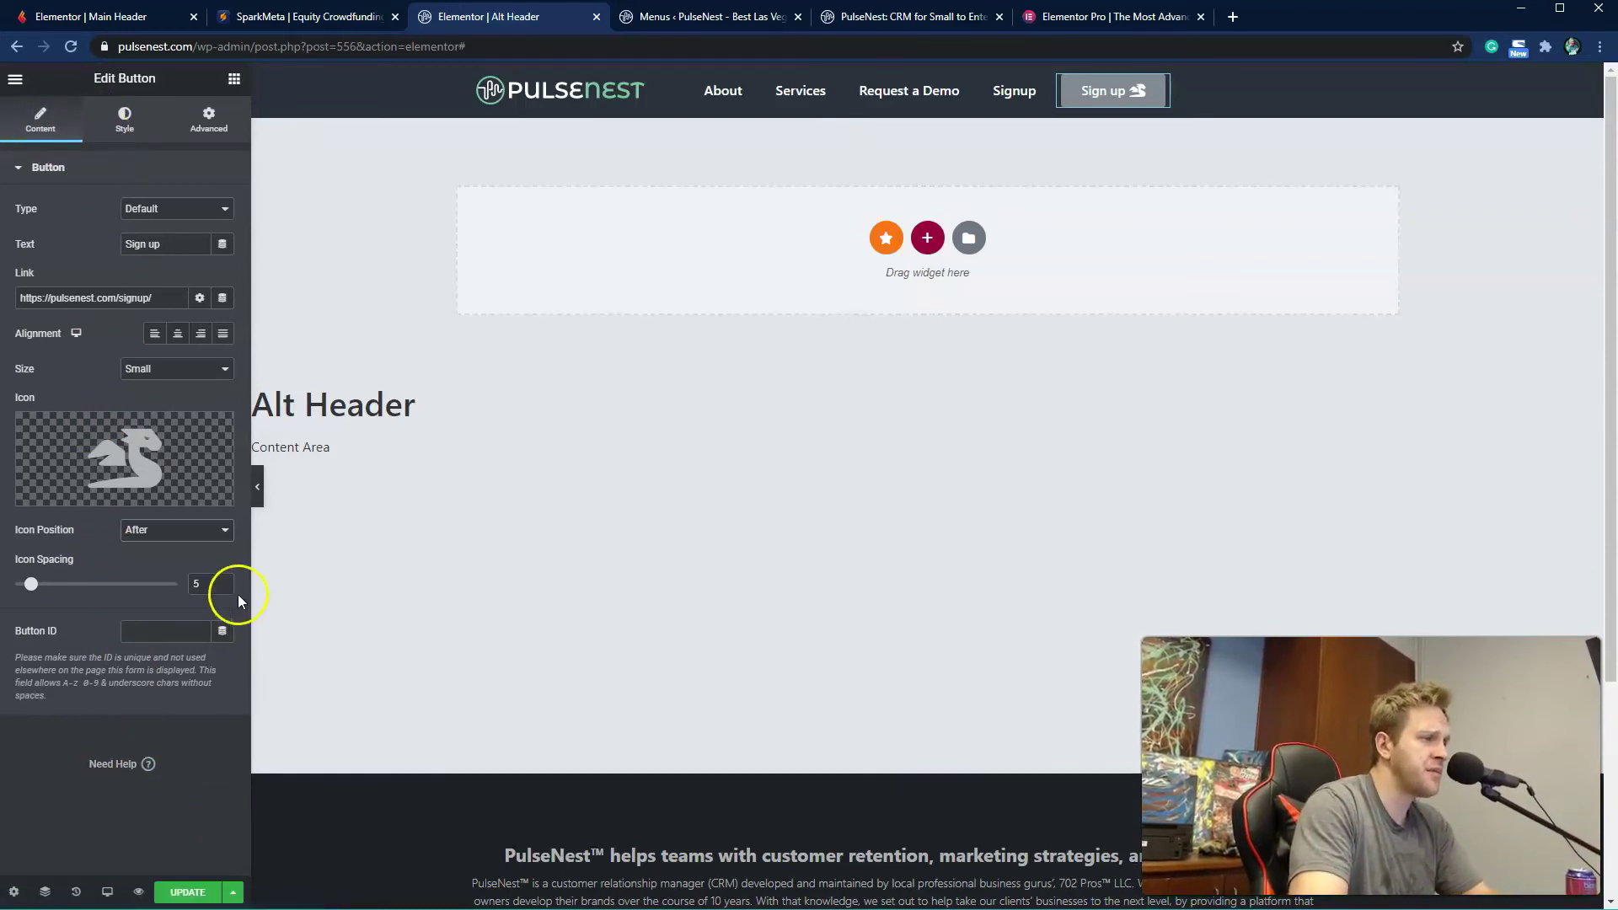
Step: Open the typography settings in the Sign up button's style options
{"action": "left_click", "coordinate": [156, 630]}
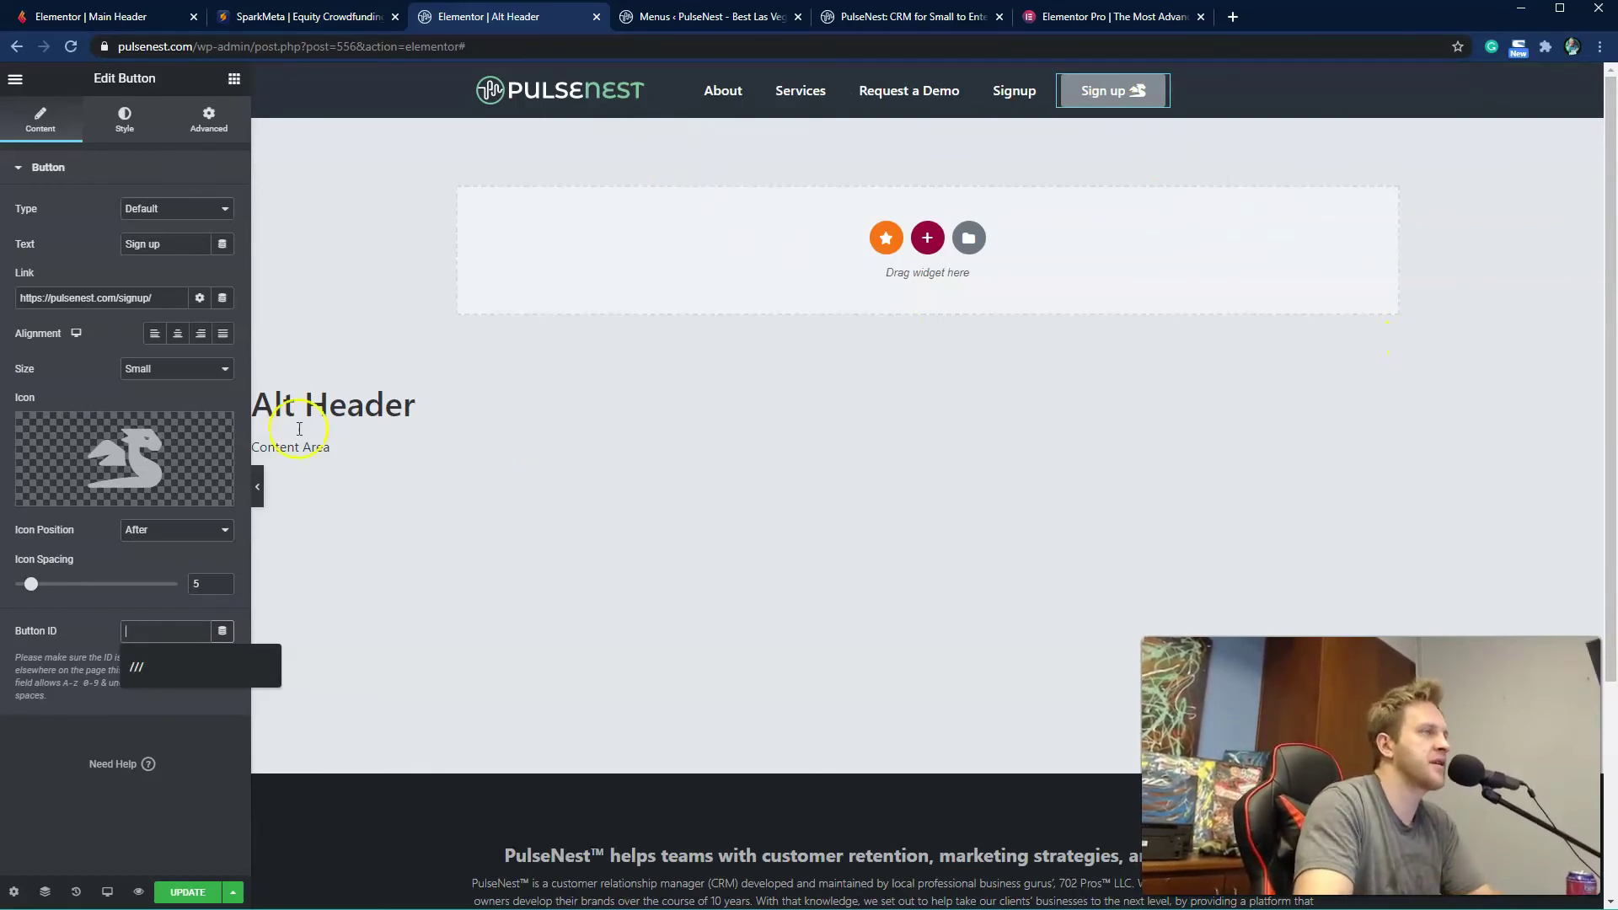
{"action": "left_click", "coordinate": [125, 124]}
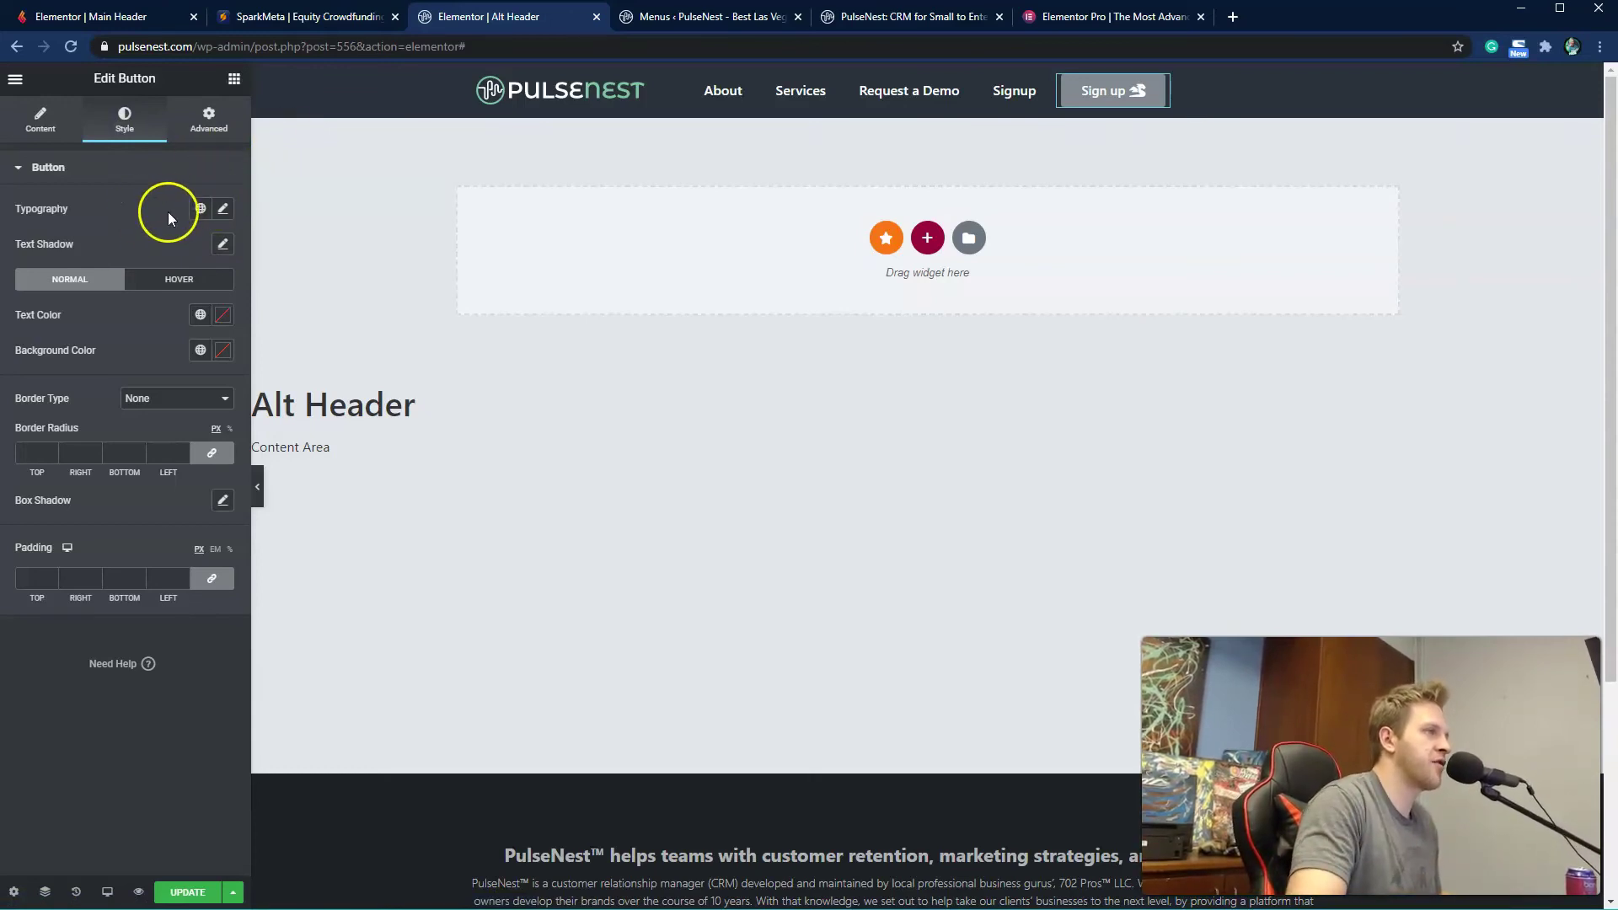
{"action": "left_click", "coordinate": [224, 210]}
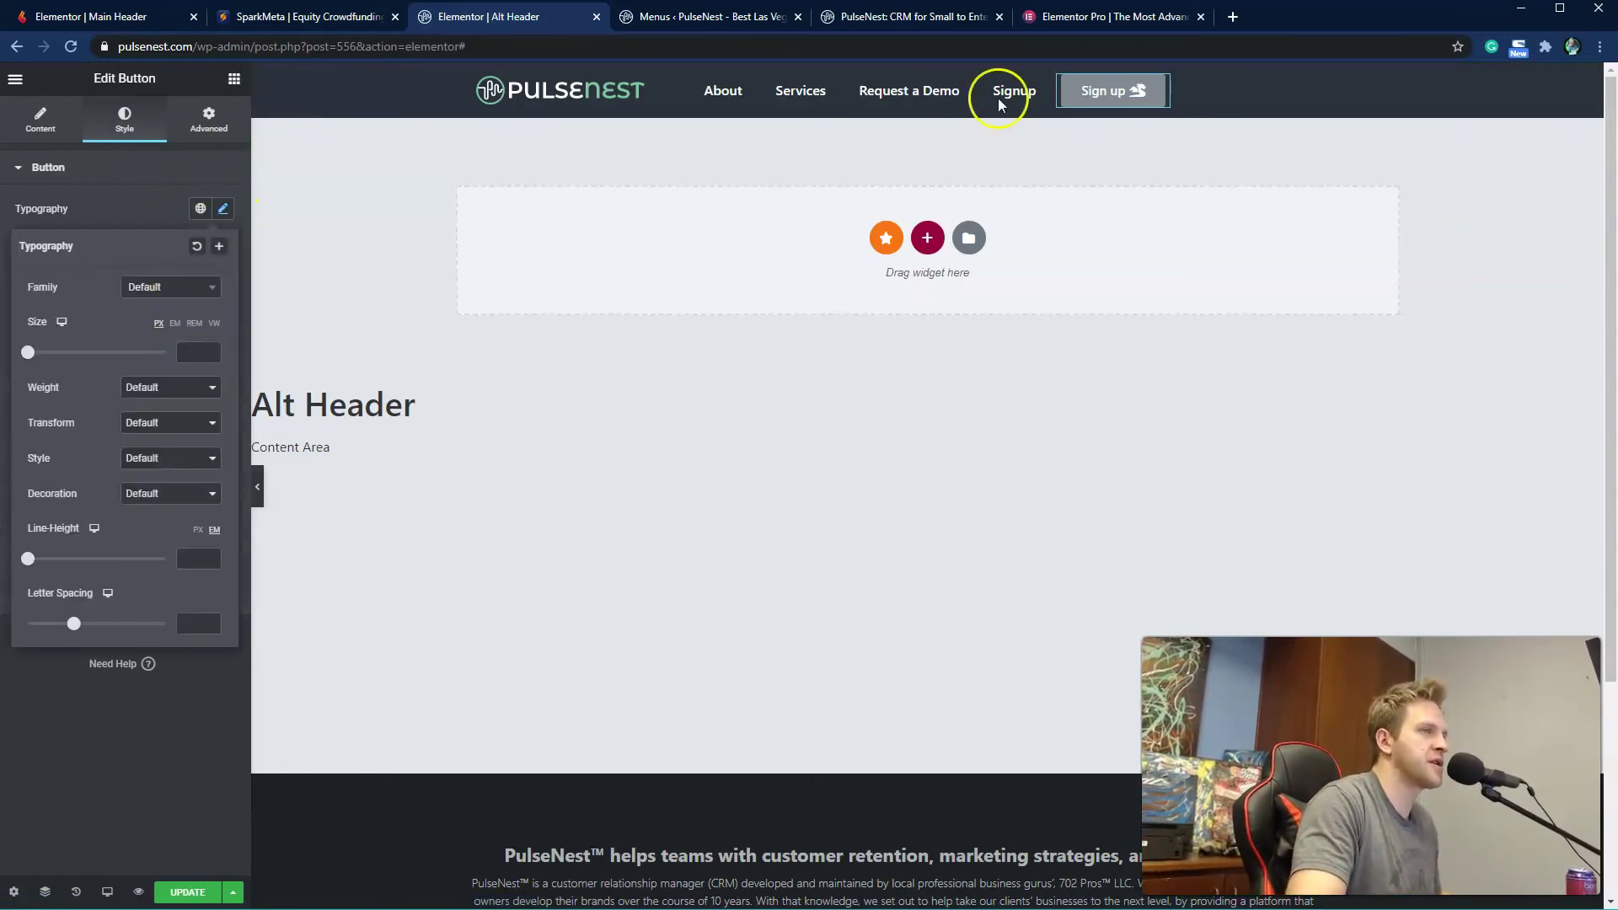
Step: Try the Aref Ruqaa and Armata font families on the Sign up button's text
{"action": "left_click", "coordinate": [178, 289]}
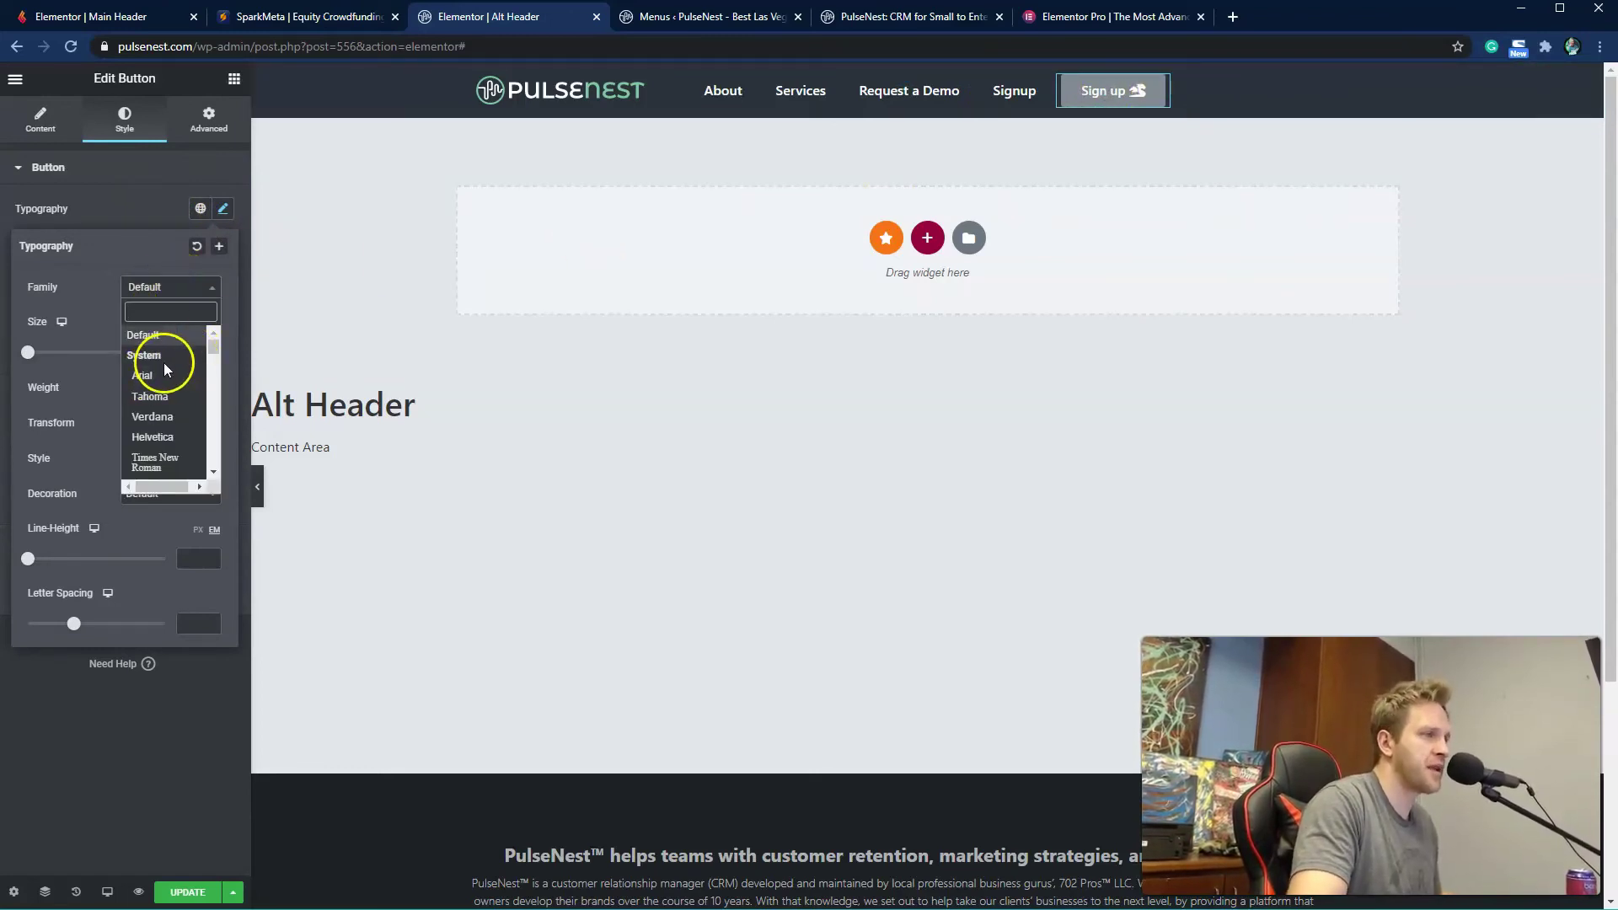
{"action": "scroll", "coordinate": [164, 362], "scroll_direction": "down", "scroll_amount": 15}
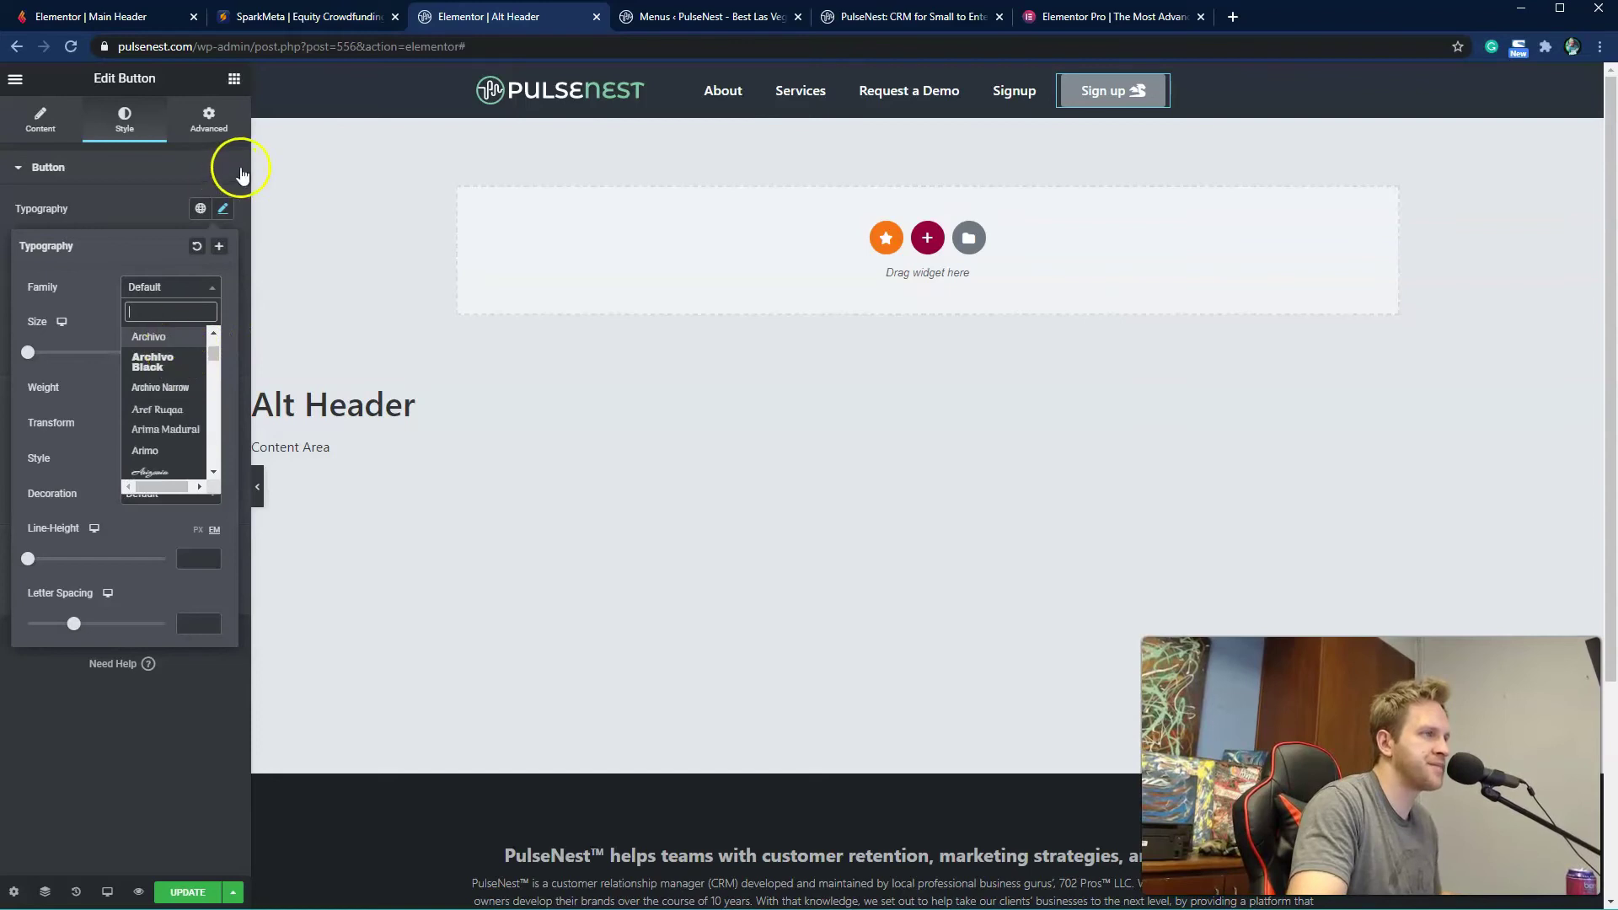
{"action": "left_click", "coordinate": [168, 411]}
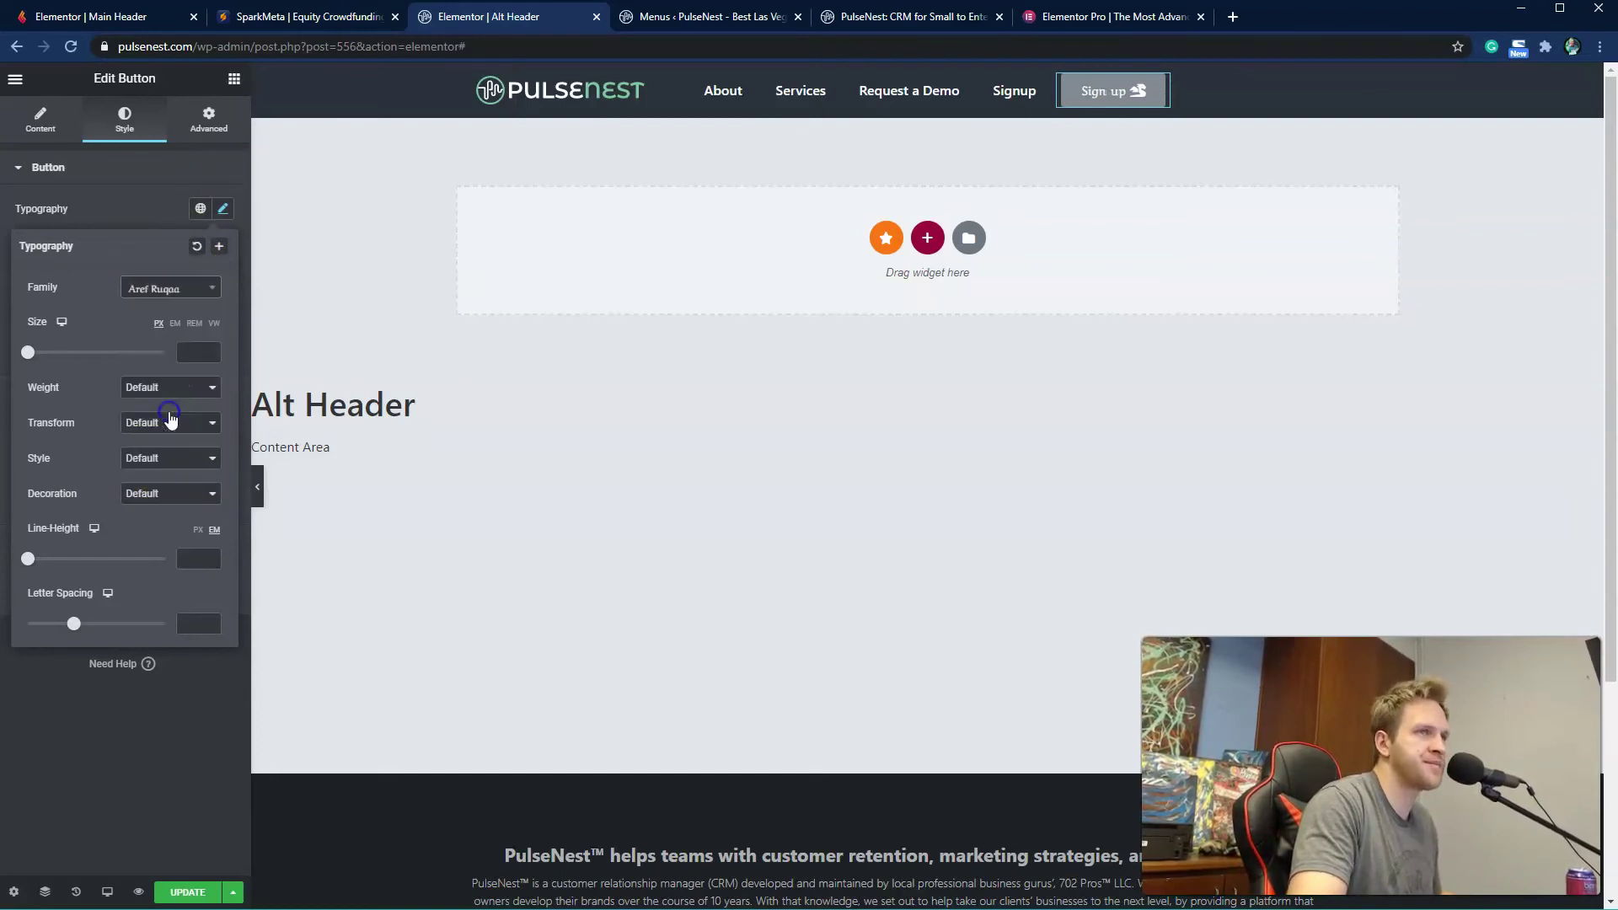
{"action": "left_click", "coordinate": [174, 289]}
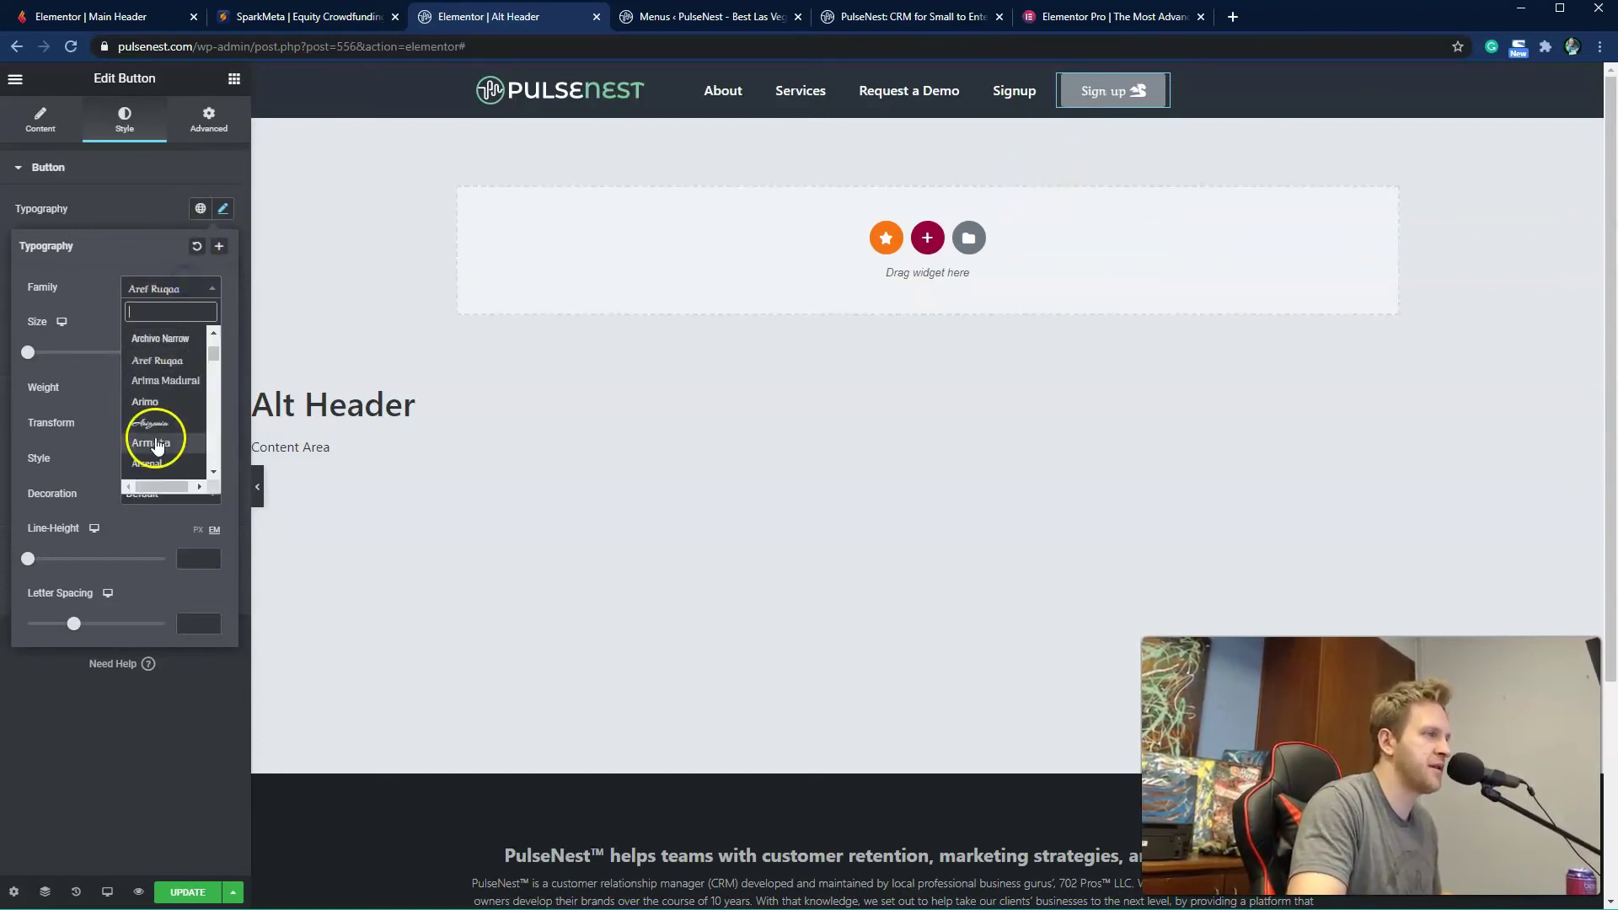
{"action": "left_click", "coordinate": [159, 434]}
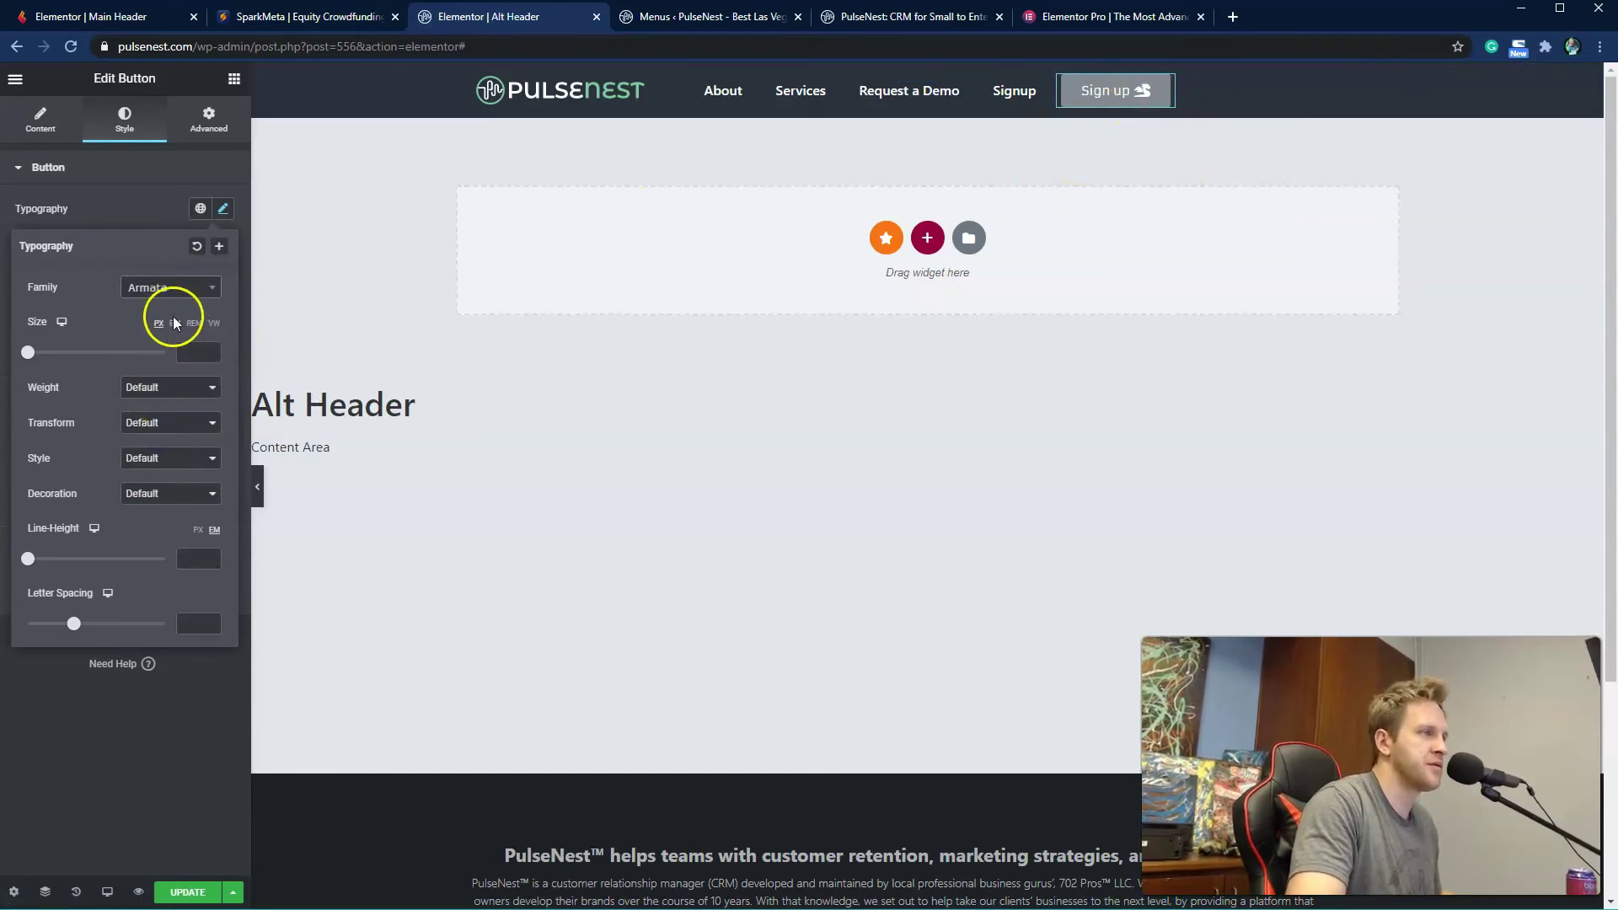
Step: Filter the font list by "monts" and set the Sign up button's font family to Montserrat Alternates
{"action": "left_click", "coordinate": [173, 286]}
{"action": "key", "text": "Down"}
{"action": "key", "text": "Down"}
{"action": "key", "text": "Down"}
{"action": "key", "text": "Down"}
{"action": "key", "text": "Down"}
{"action": "key", "text": "Down"}
{"action": "key", "text": "Down"}
{"action": "key", "text": "Down"}
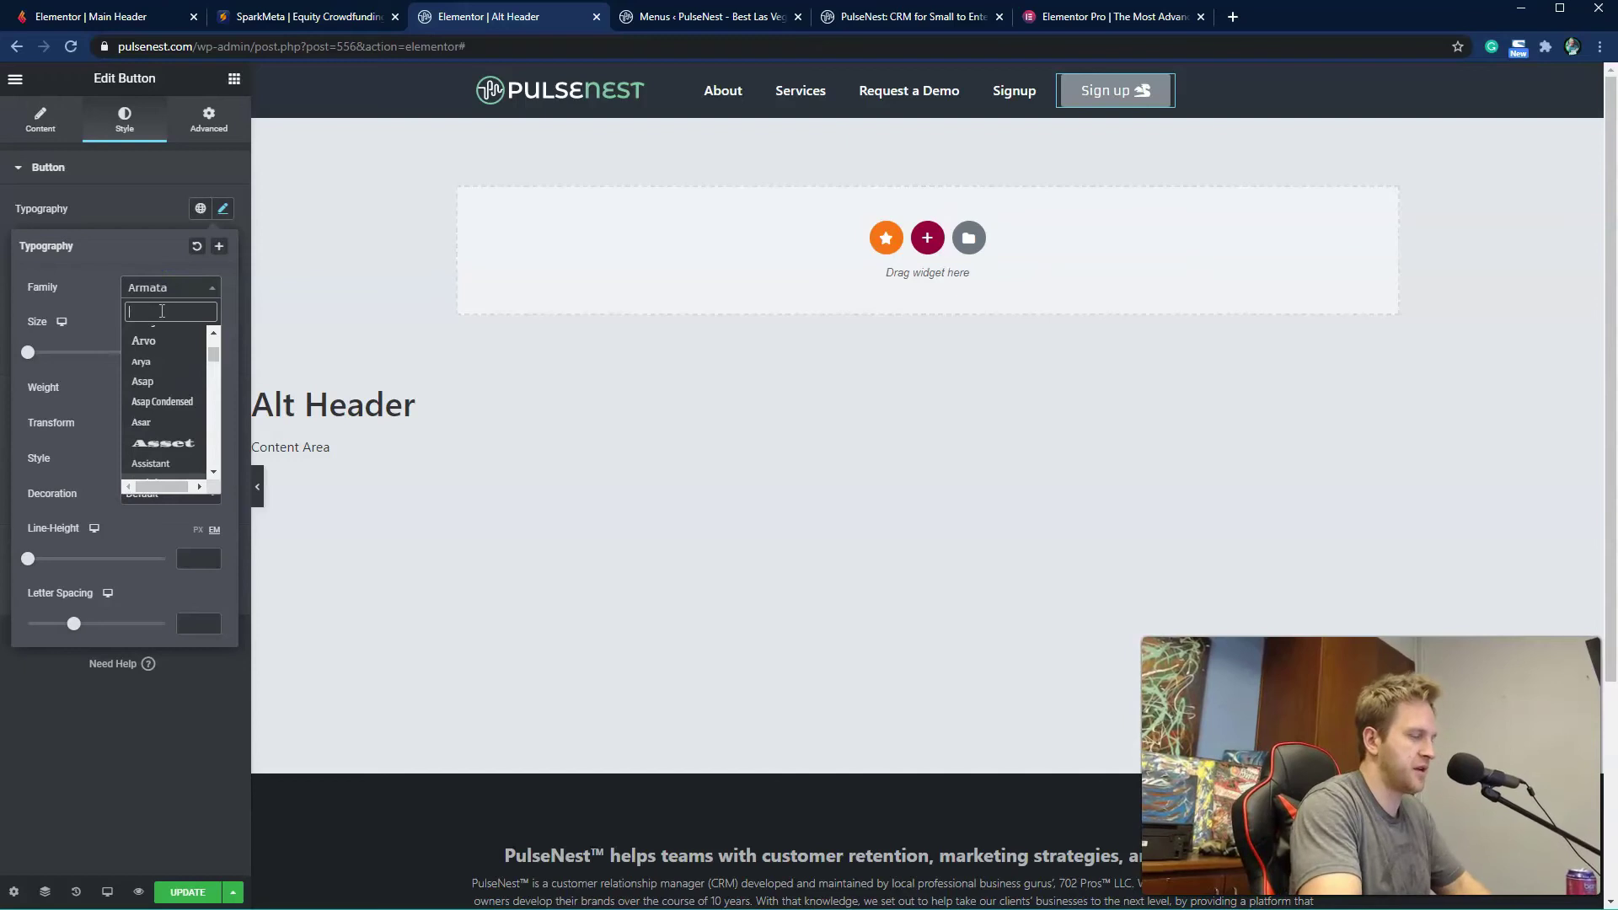
{"action": "type", "text": "monts"}
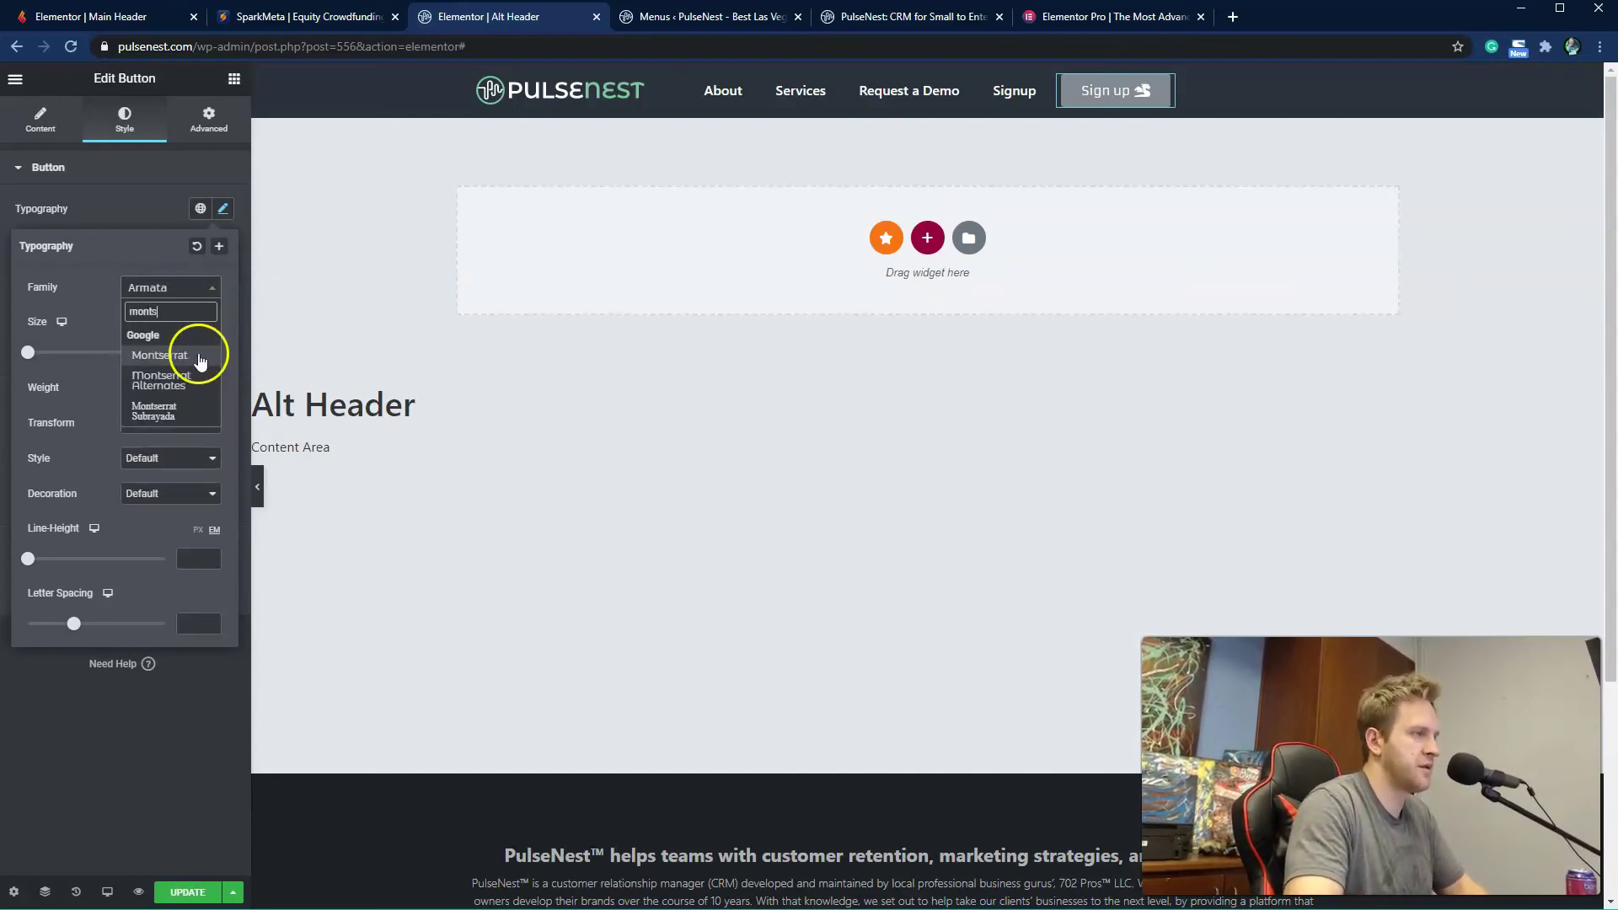
{"action": "left_click", "coordinate": [181, 355]}
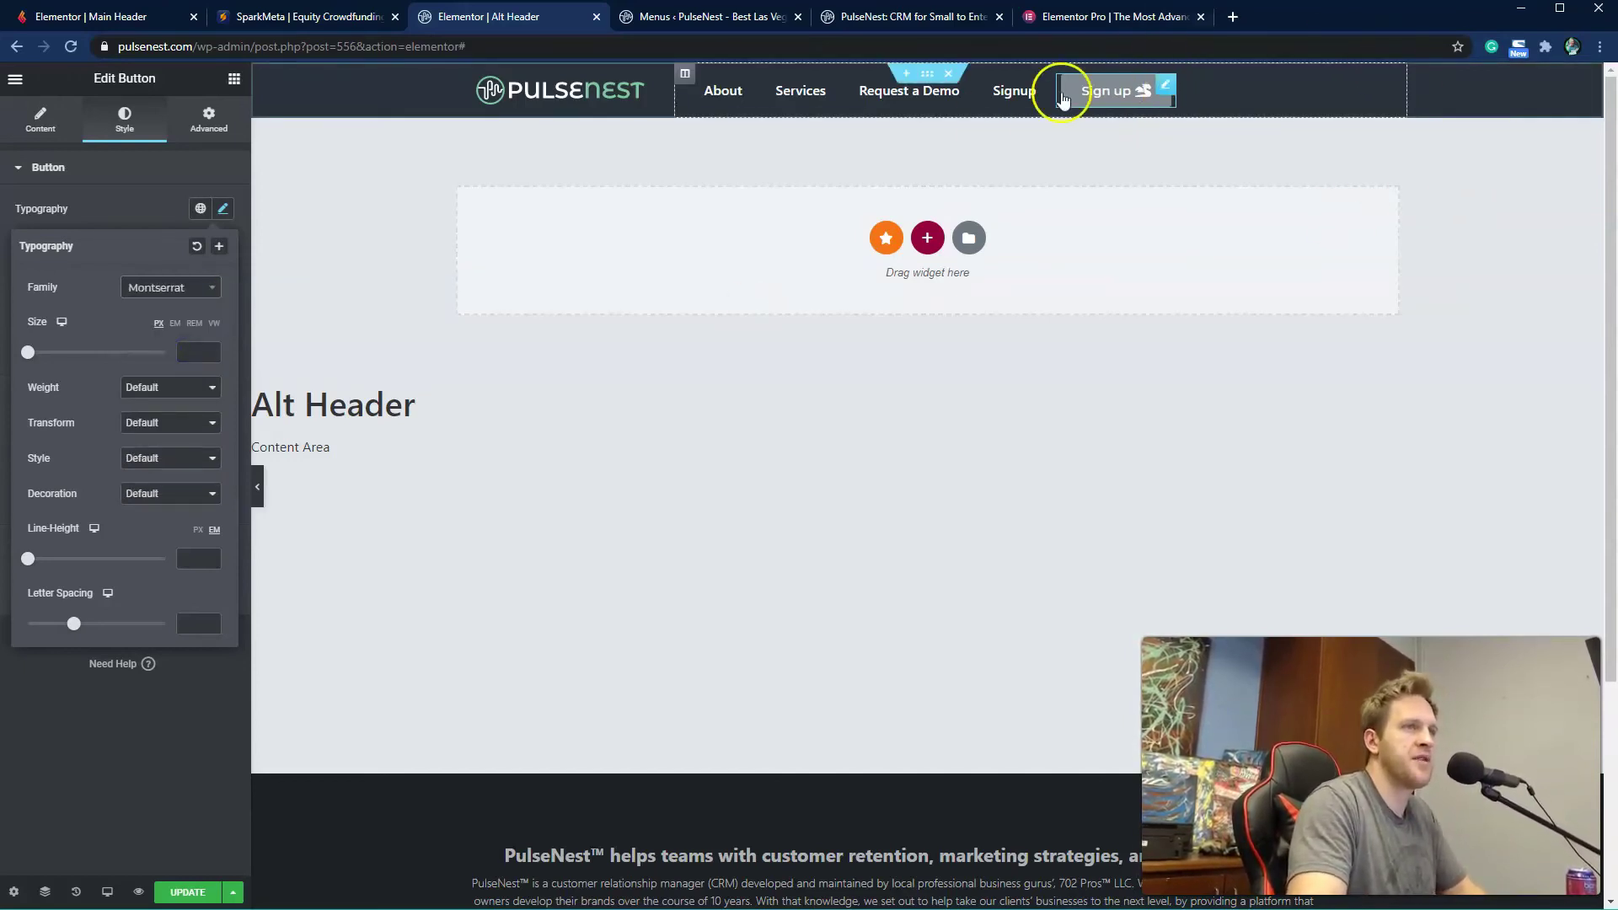
{"action": "left_click", "coordinate": [190, 295]}
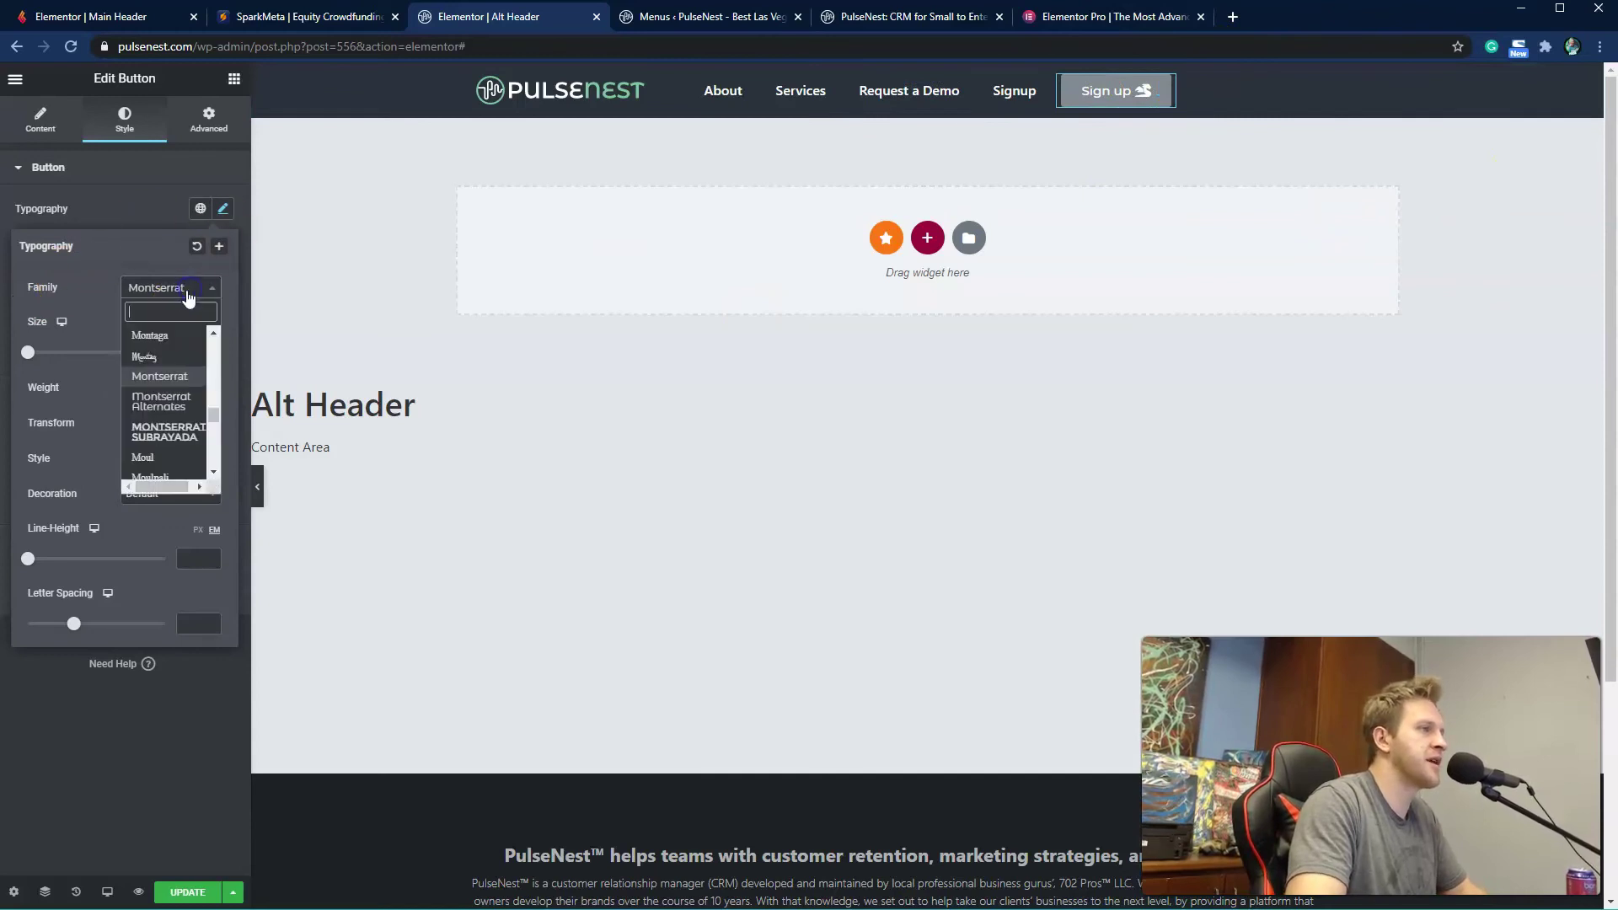
{"action": "left_click", "coordinate": [182, 405]}
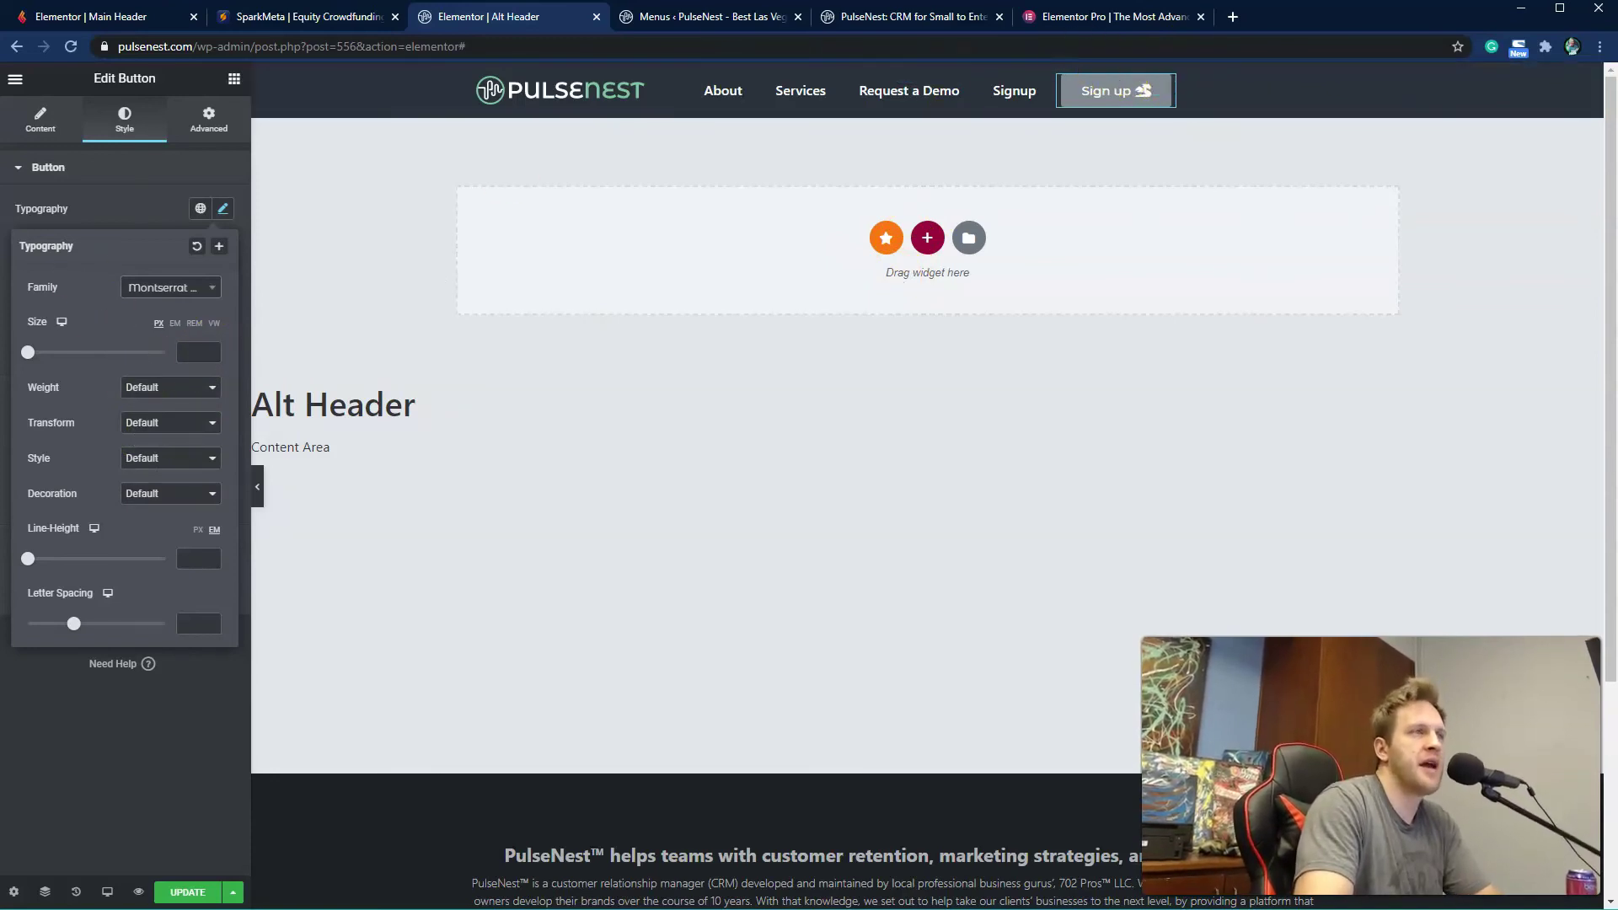
Step: Check the text styling on the live PulseNest home page and return to the Alt Header editor
{"action": "left_click", "coordinate": [712, 19]}
{"action": "left_click", "coordinate": [877, 14]}
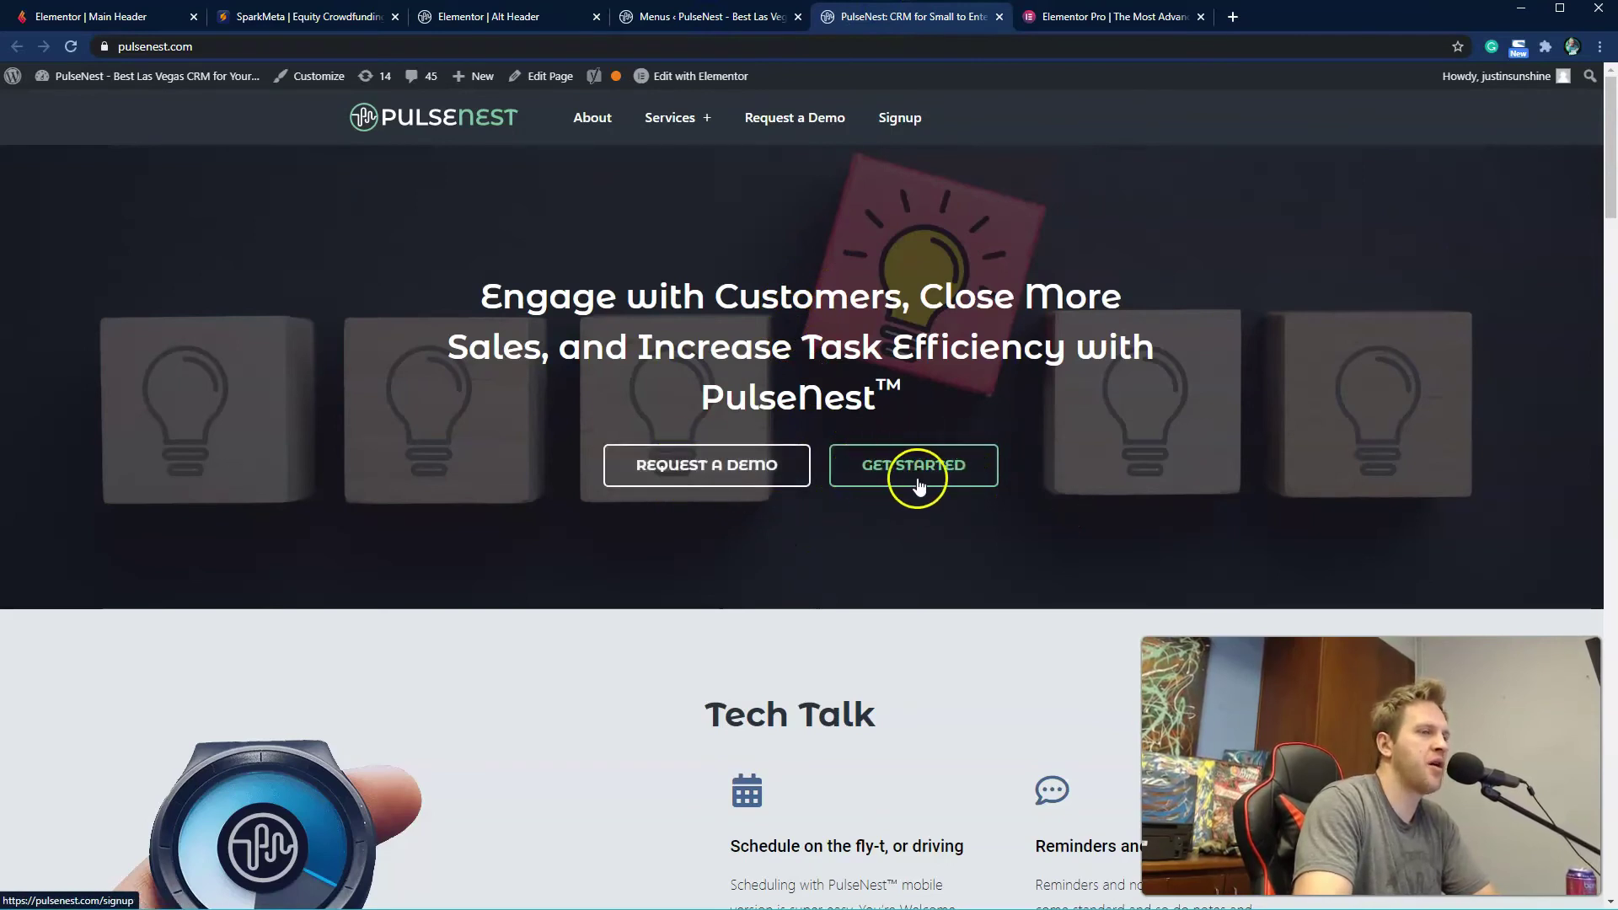
{"action": "left_click", "coordinate": [506, 18]}
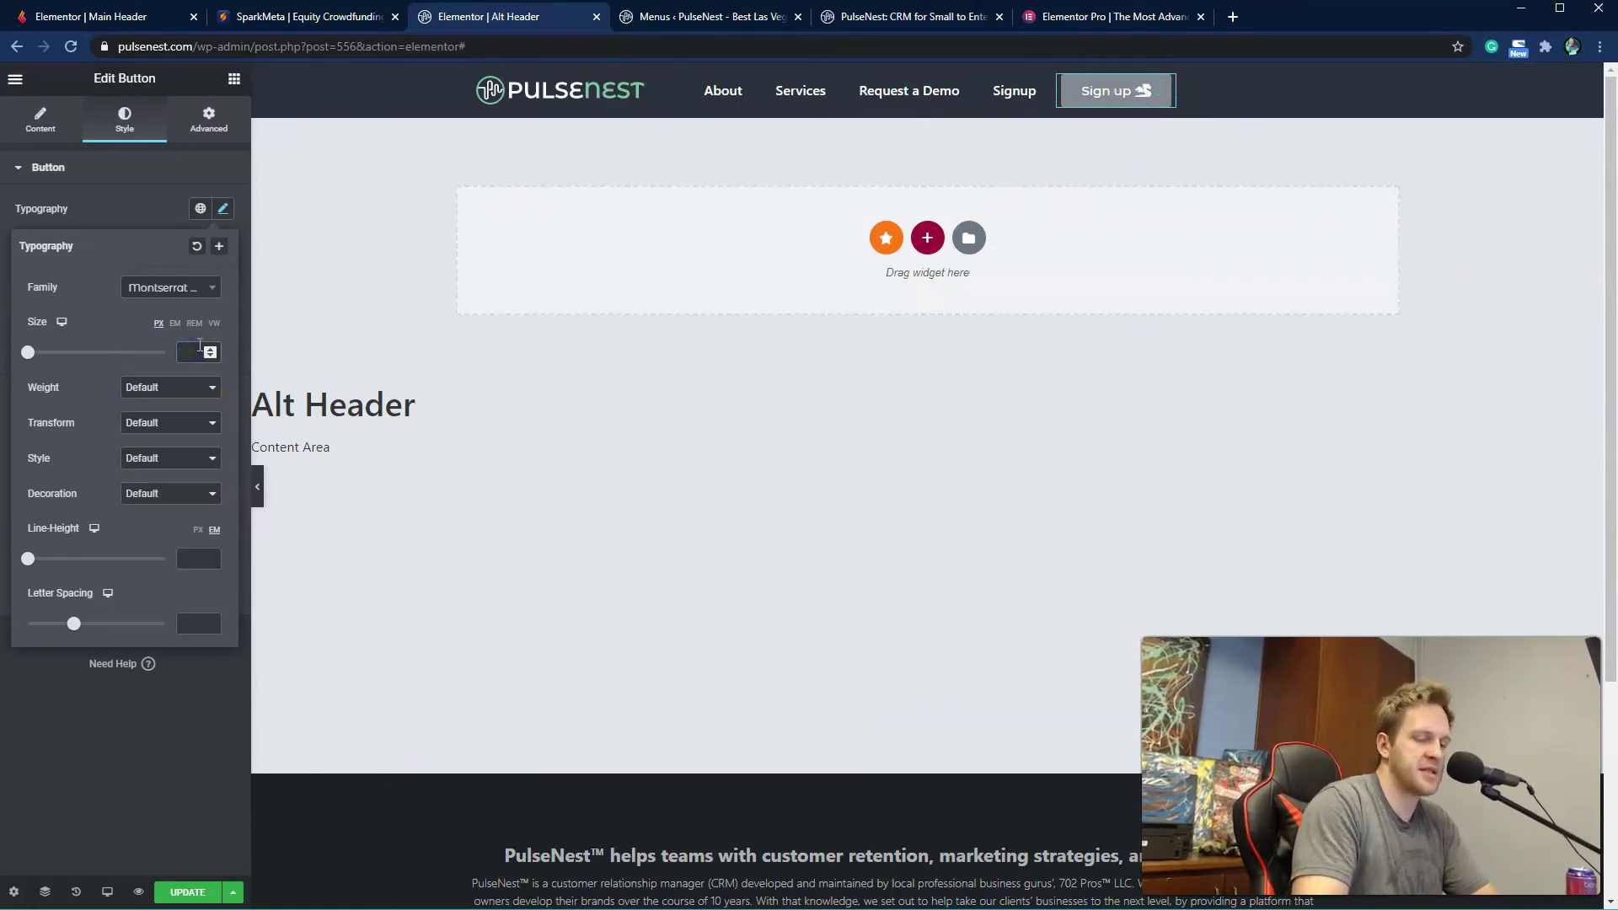
Step: Set the Sign up button's font size to 17 px and its weight to 700
{"action": "type", "text": "20"}
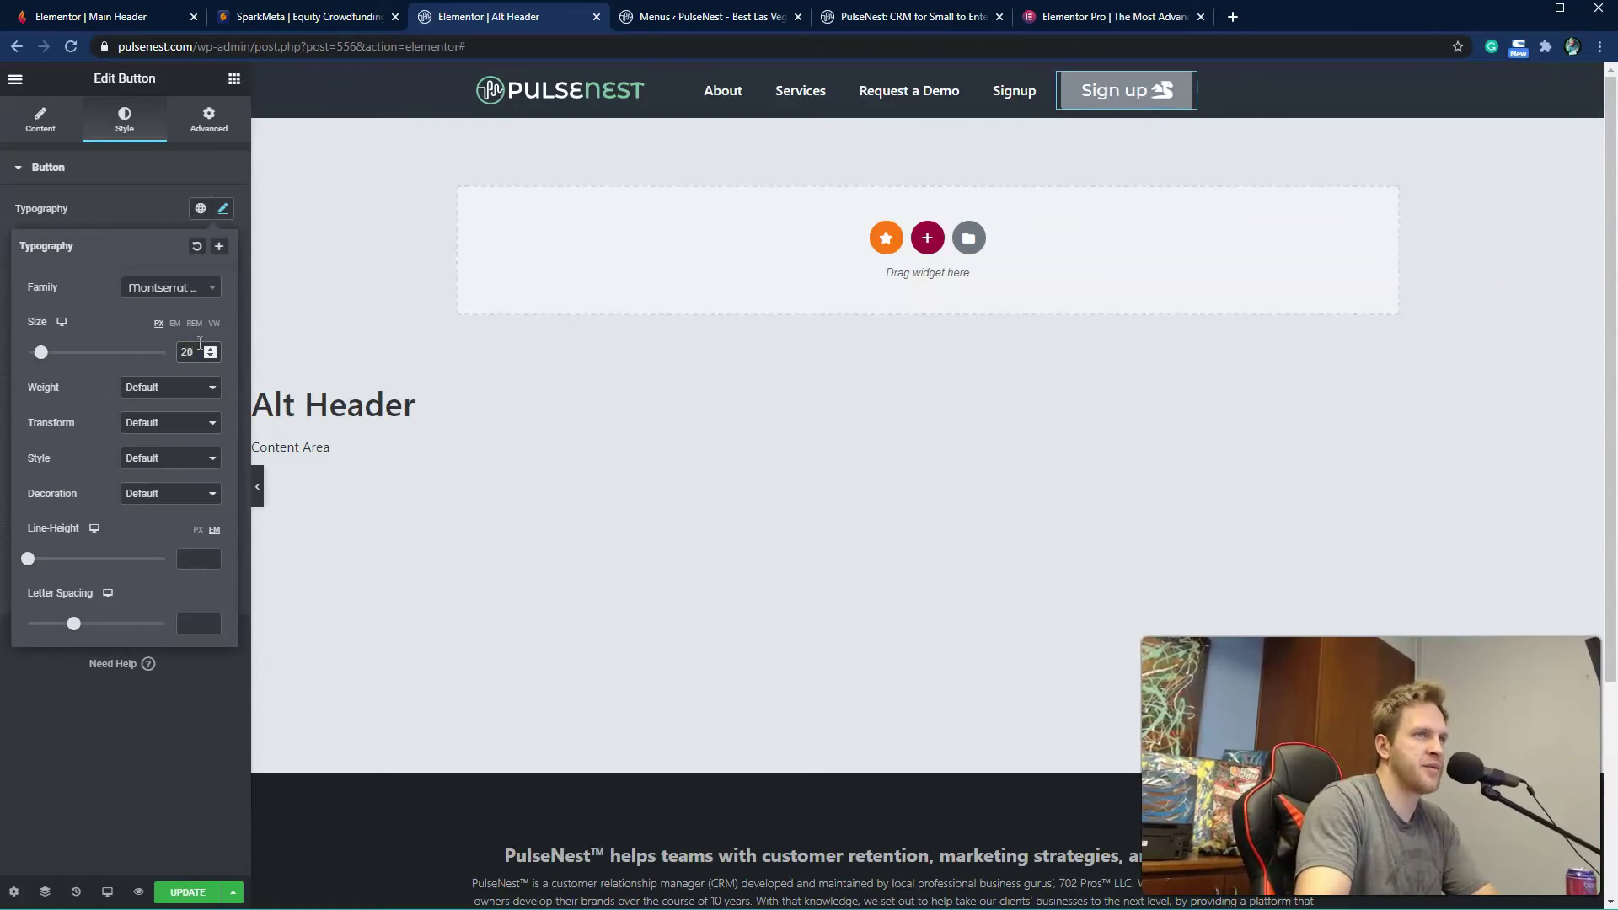
{"action": "left_click", "coordinate": [212, 356]}
{"action": "left_click", "coordinate": [213, 355]}
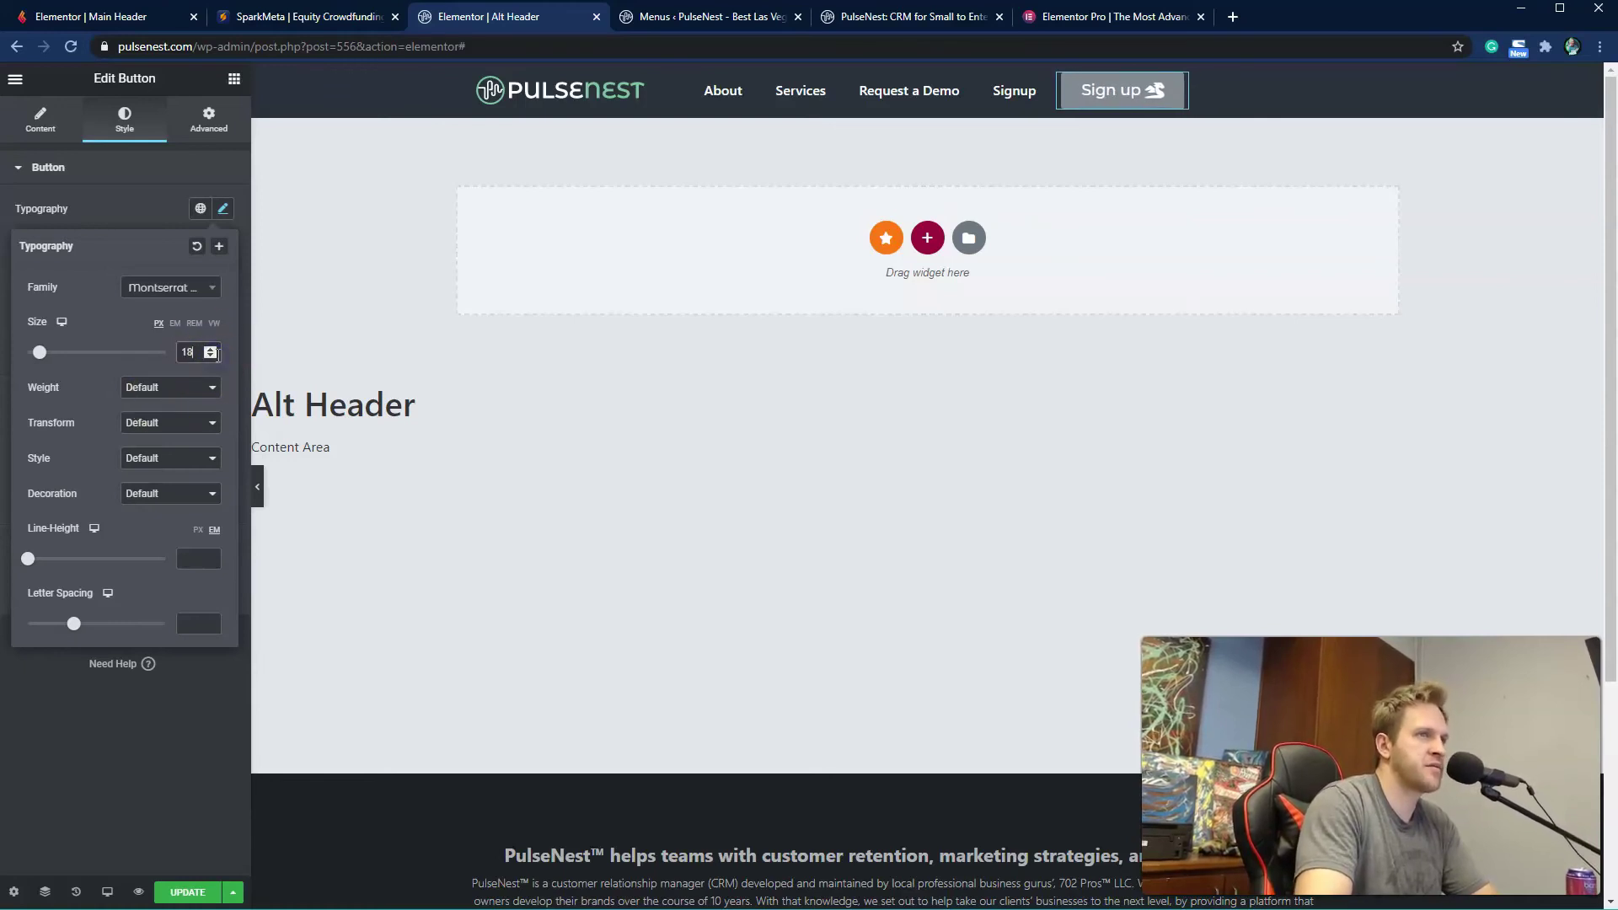
{"action": "left_click", "coordinate": [211, 356]}
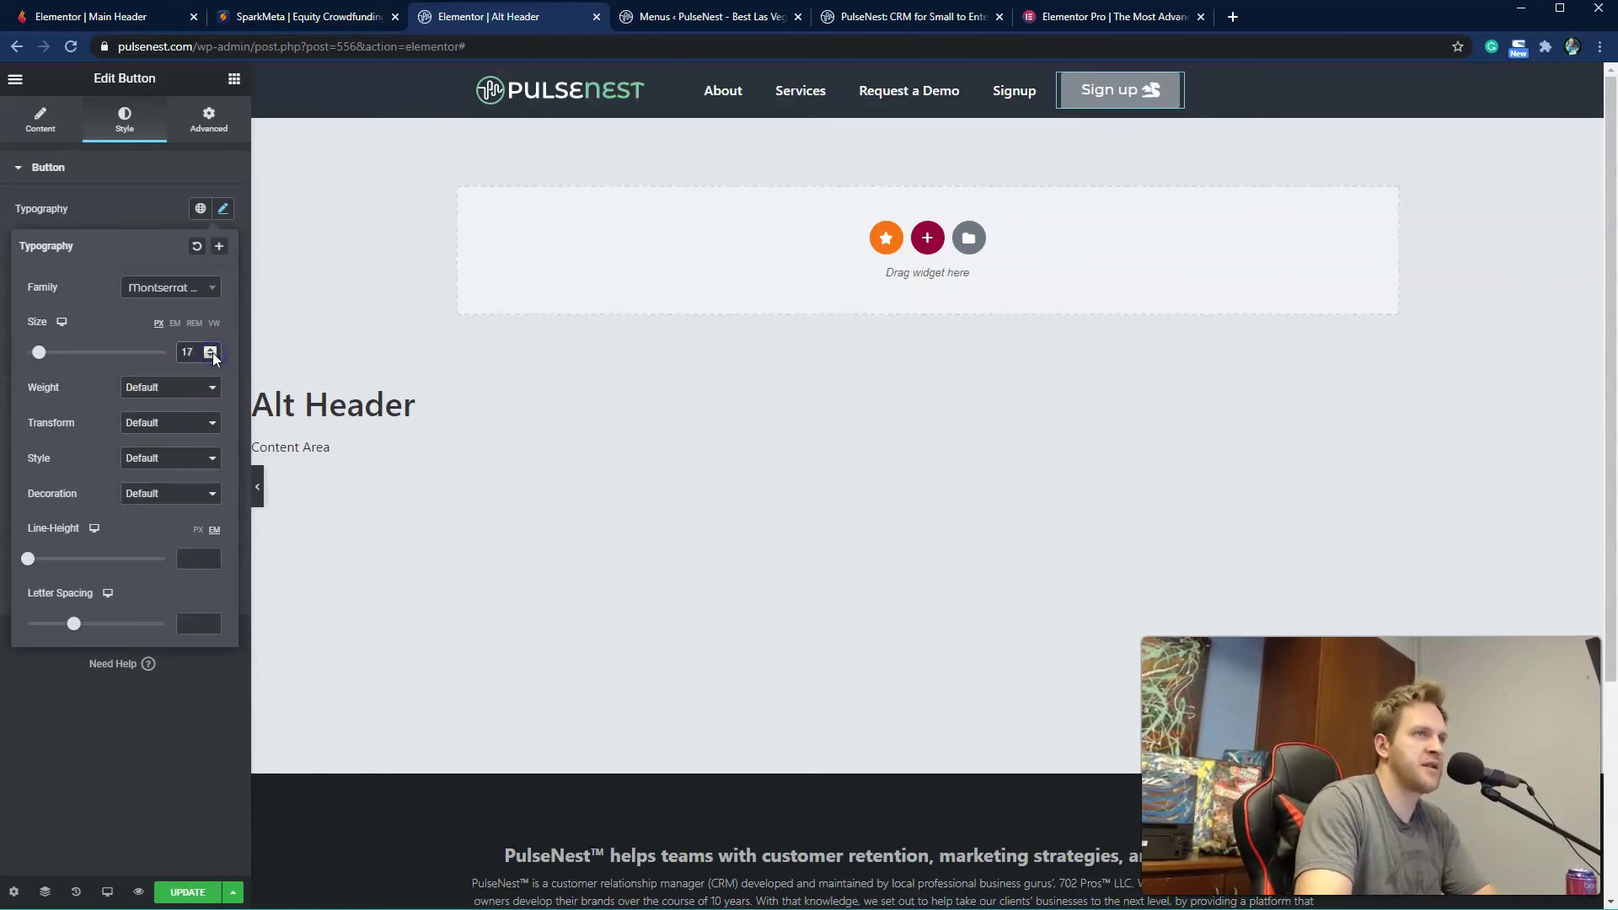
{"action": "left_click", "coordinate": [176, 389]}
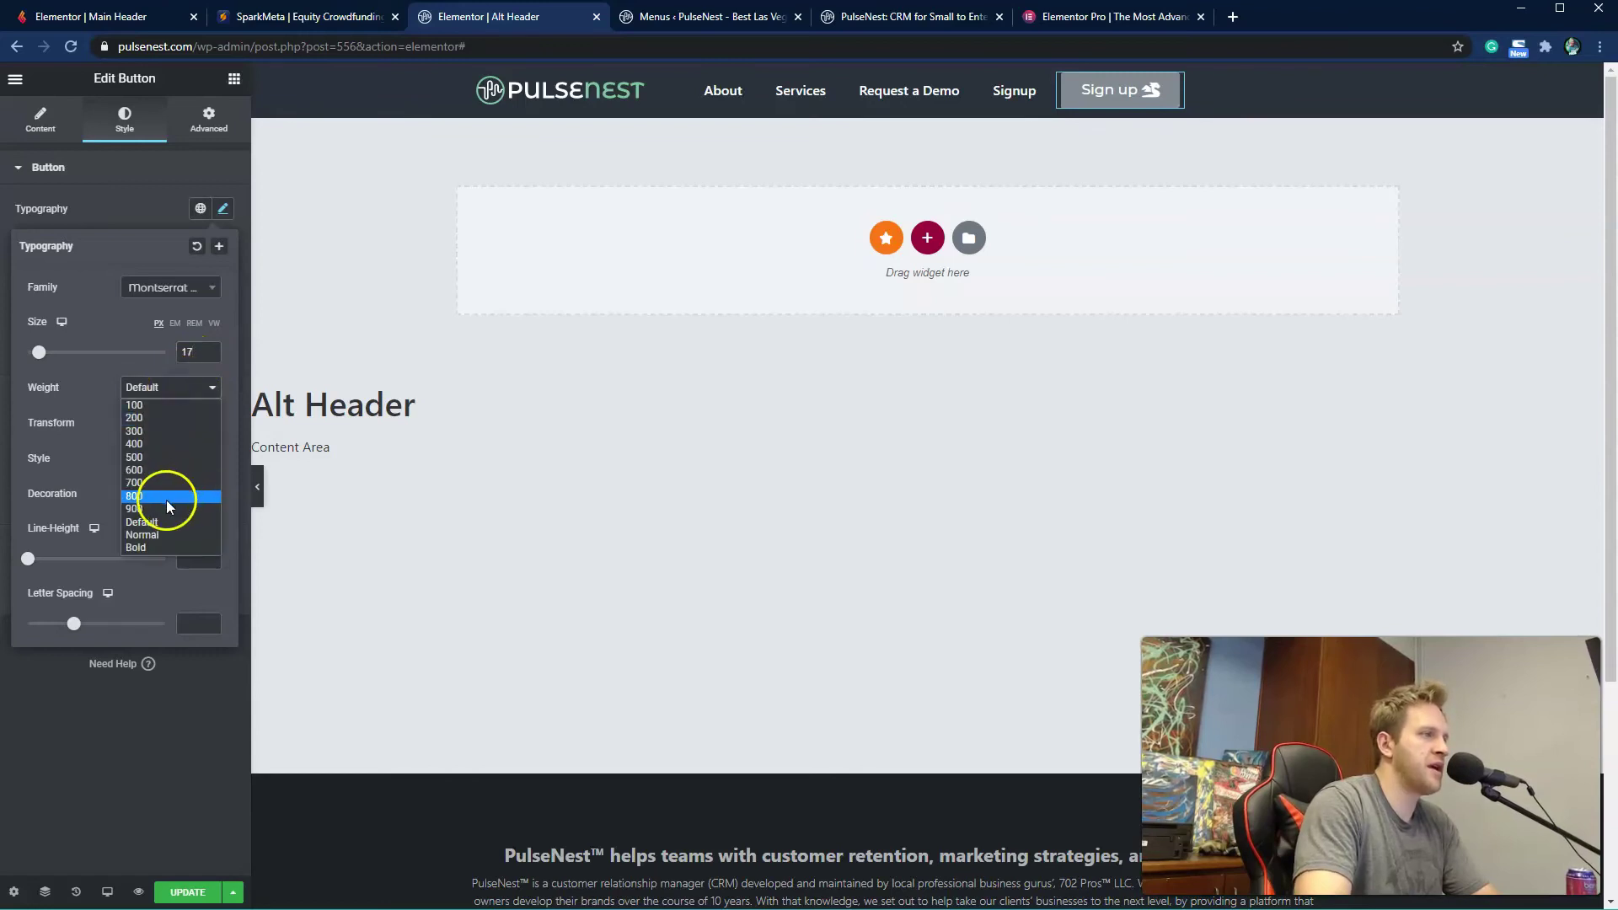
{"action": "left_click", "coordinate": [169, 484]}
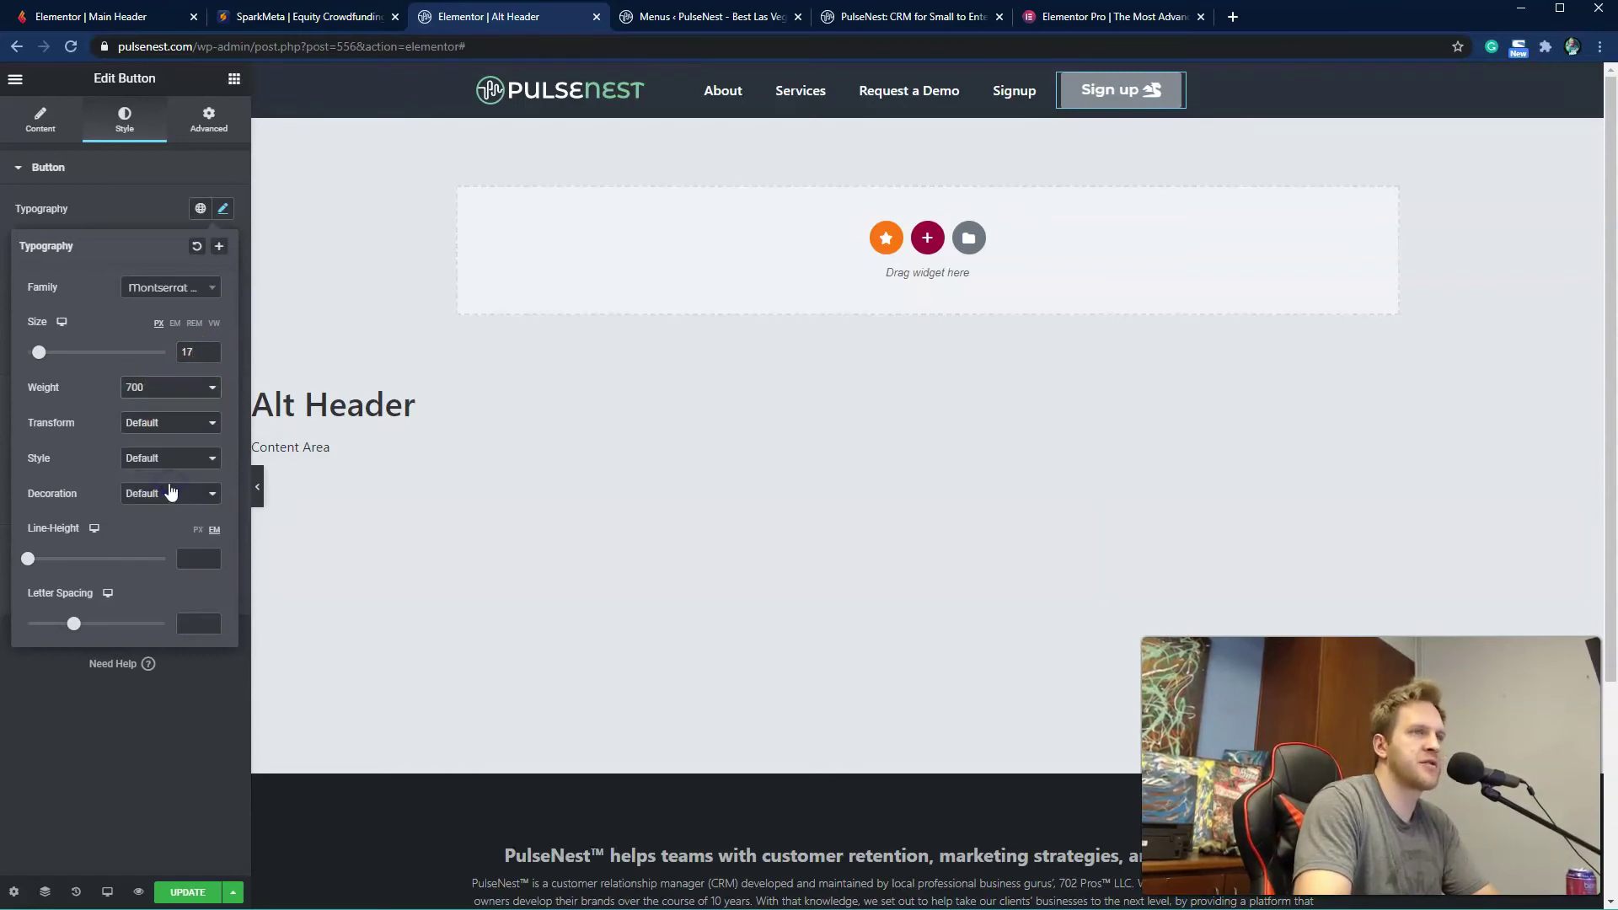
Step: Set the Sign up button's text transform to Uppercase and its font style to Italic
{"action": "left_click", "coordinate": [162, 424]}
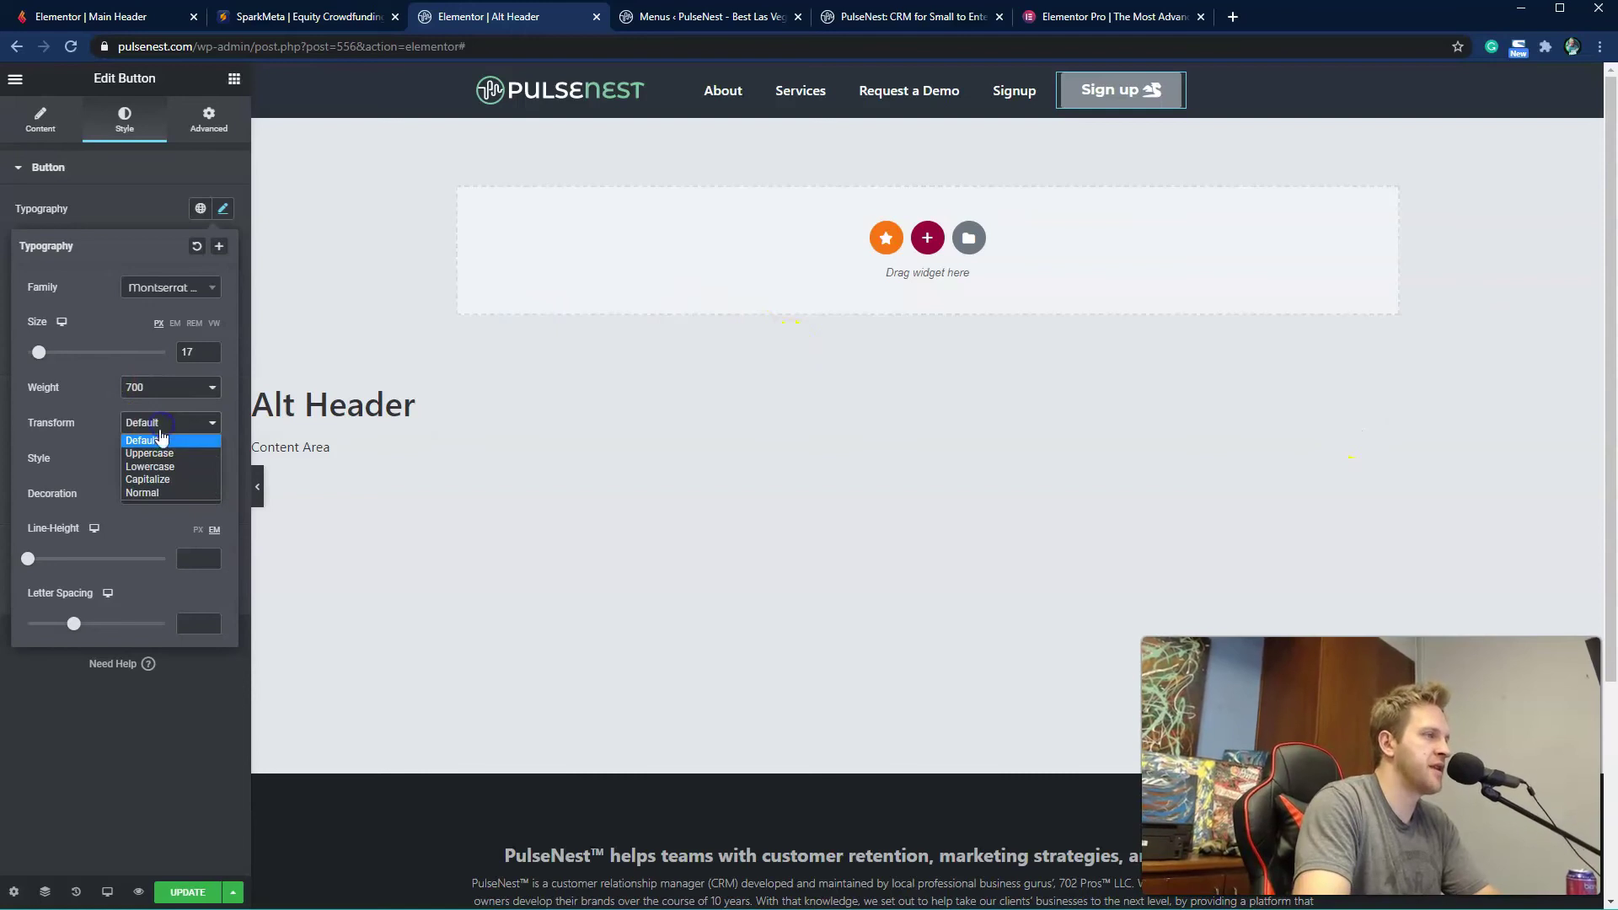
{"action": "left_click", "coordinate": [168, 455]}
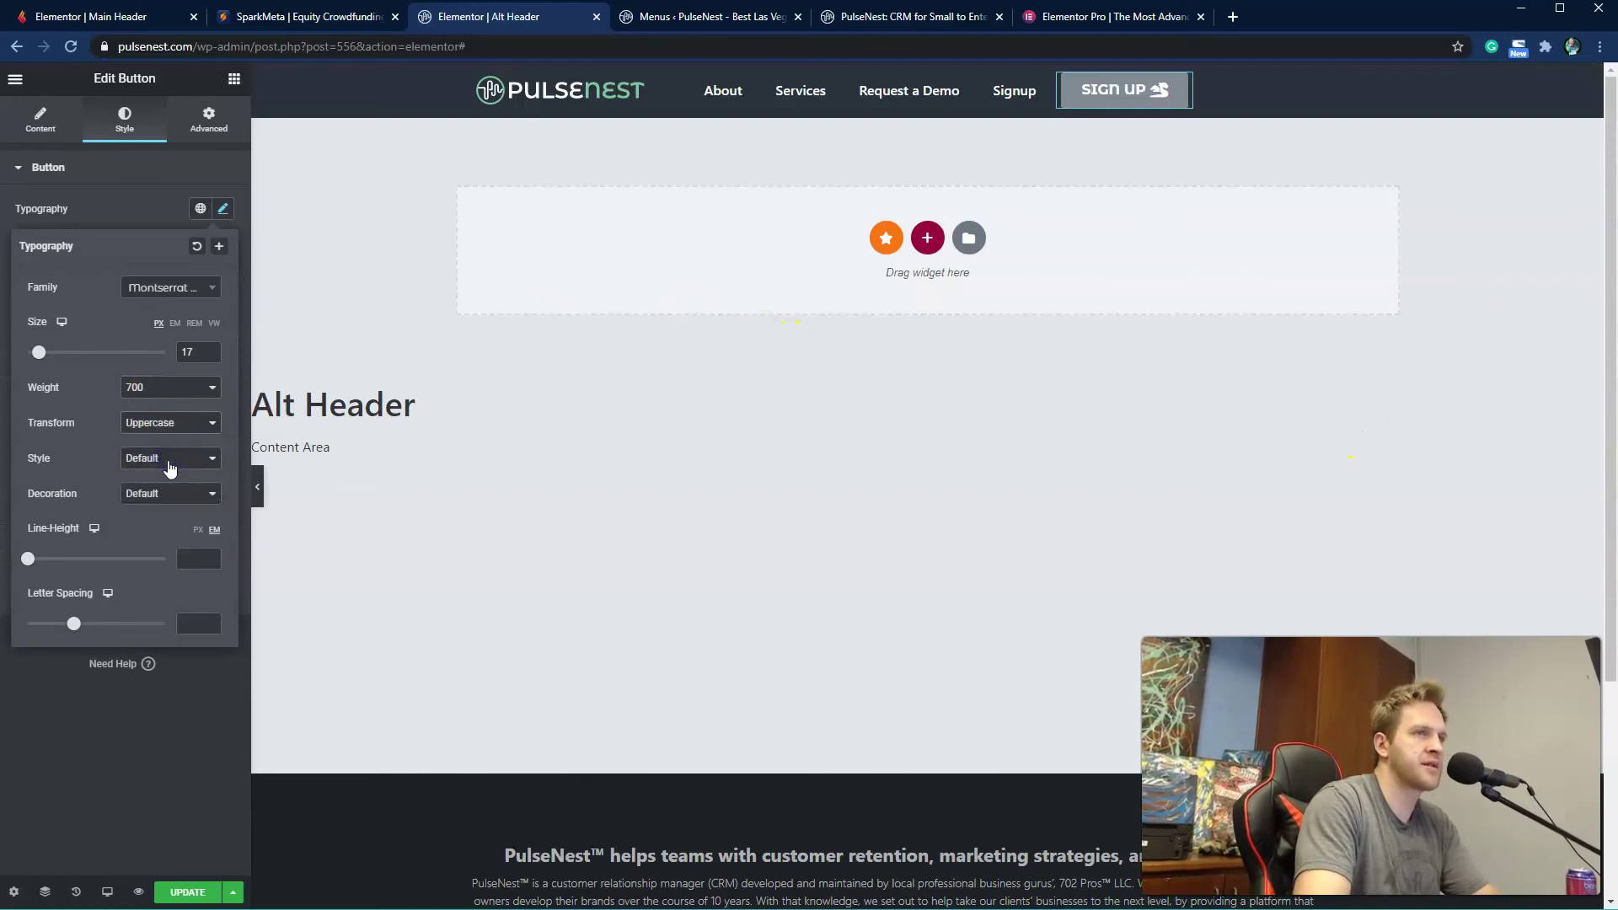
{"action": "left_click", "coordinate": [193, 469]}
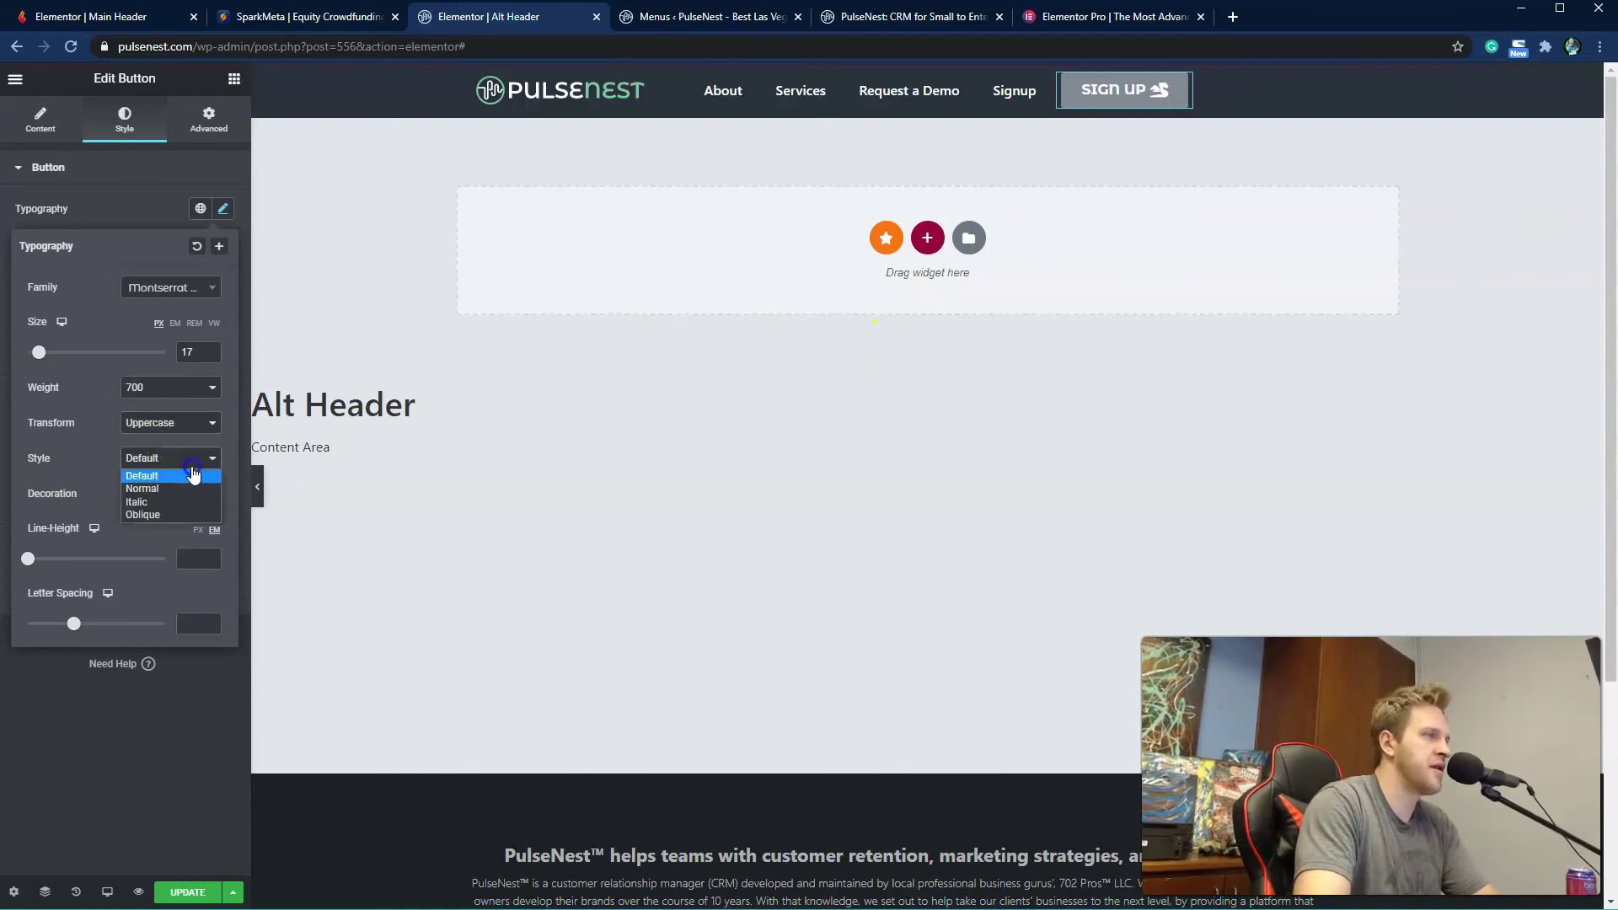
{"action": "left_click", "coordinate": [169, 502]}
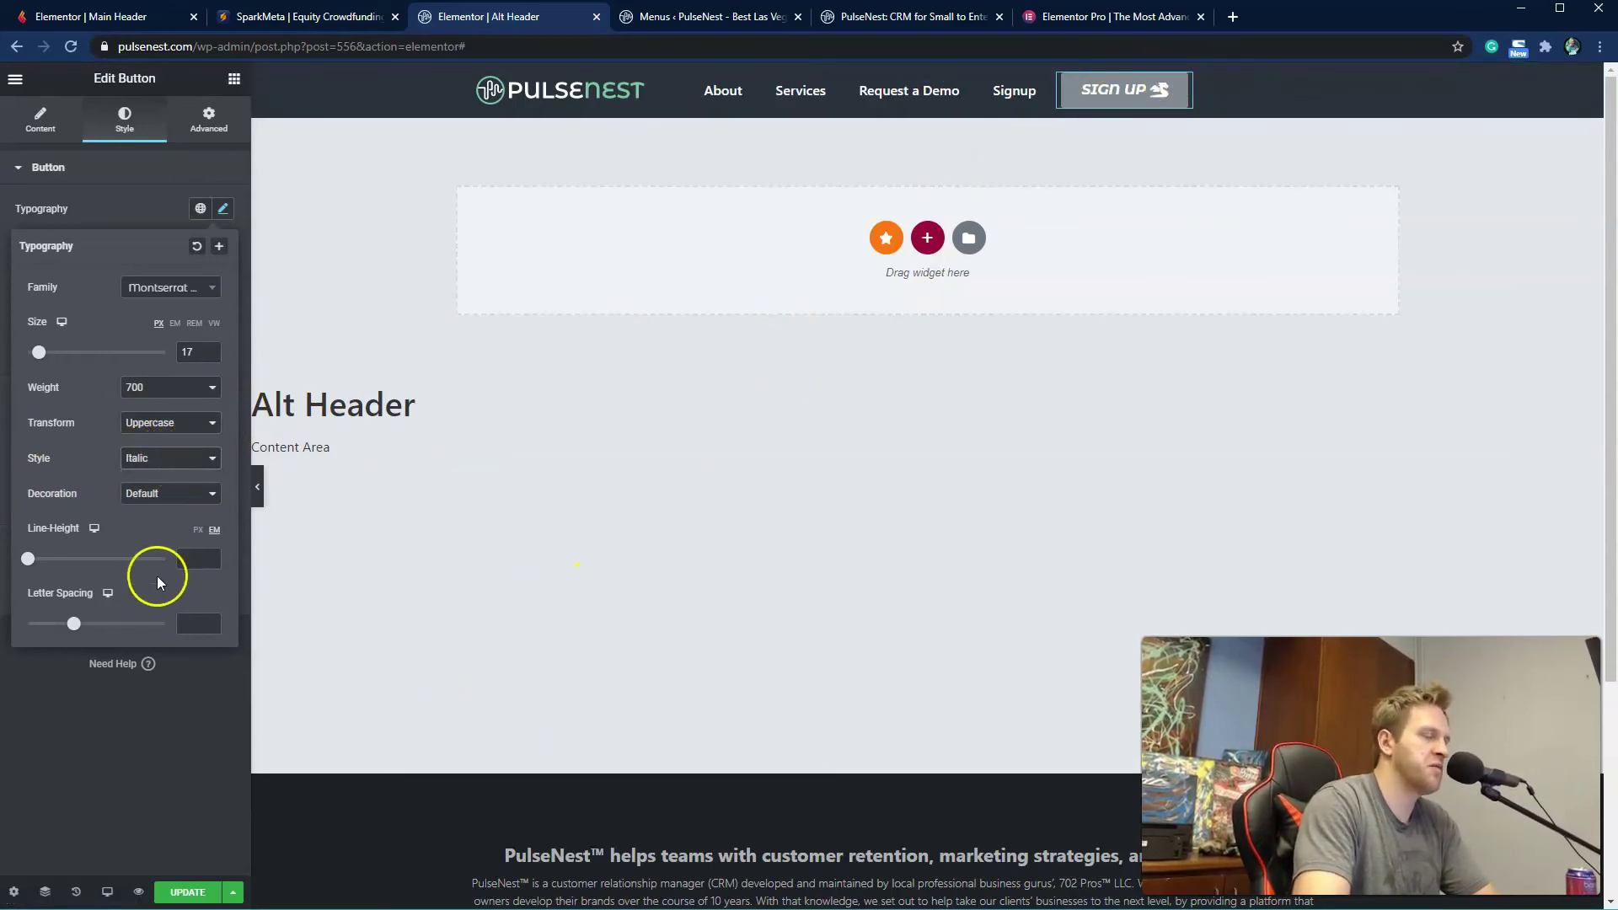
Step: Try the Line Through decoration on the Sign up button's text and return it to Default
{"action": "left_click", "coordinate": [159, 498]}
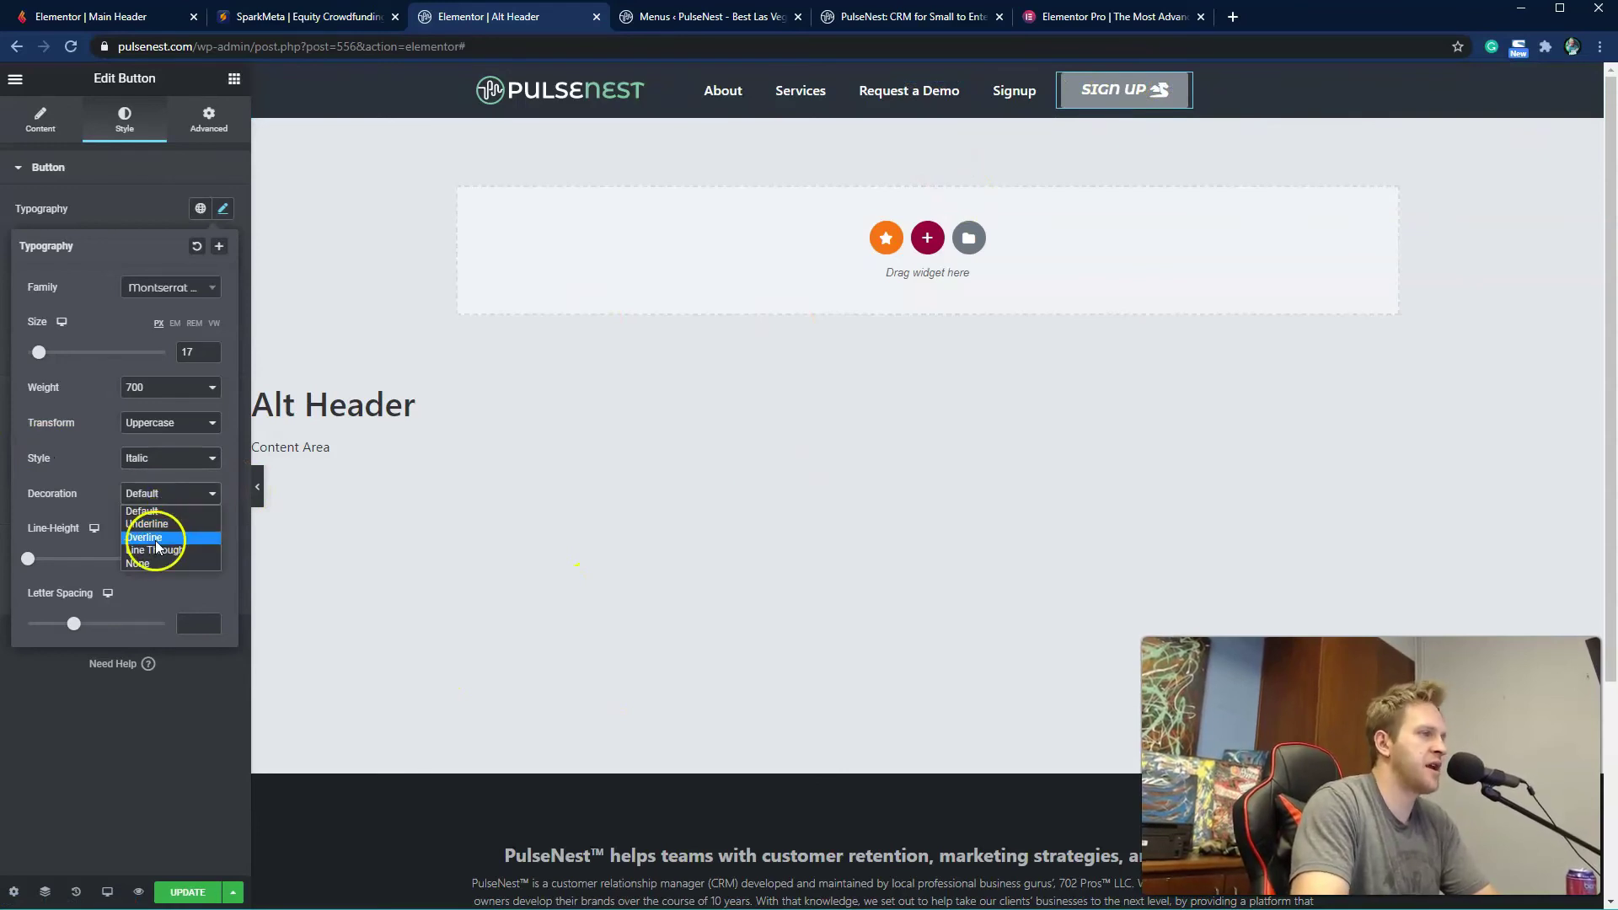
{"action": "left_click", "coordinate": [157, 553]}
{"action": "left_click", "coordinate": [153, 505]}
{"action": "left_click", "coordinate": [159, 514]}
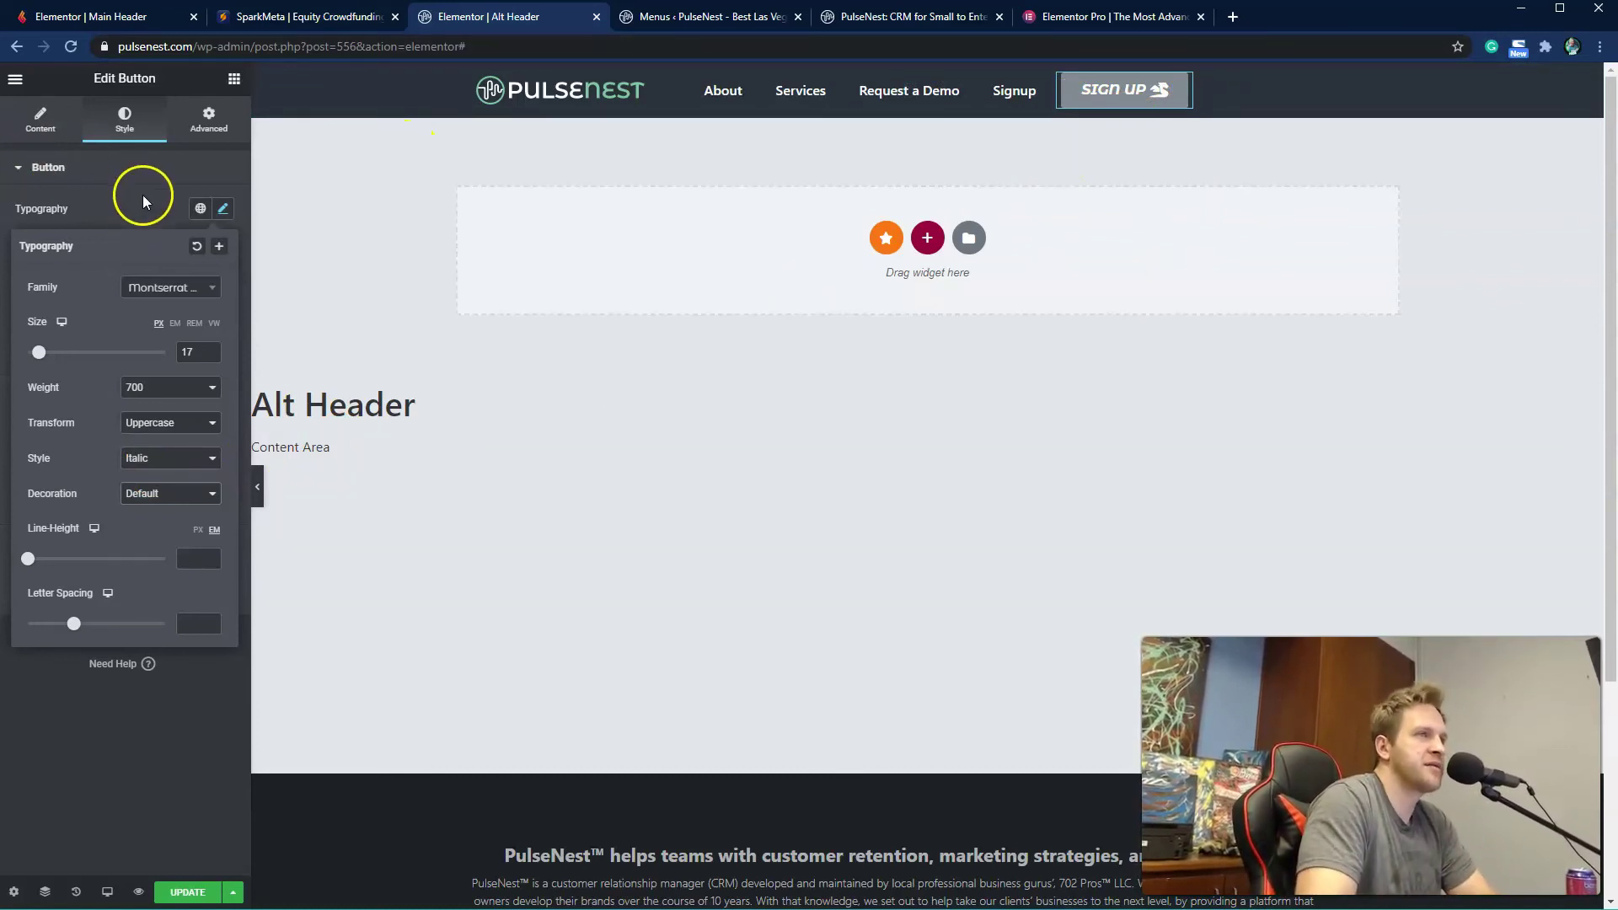
Step: Try a red background on the Sign up button, and replace it with the saved green global color #7FC89F
{"action": "left_click", "coordinate": [135, 167]}
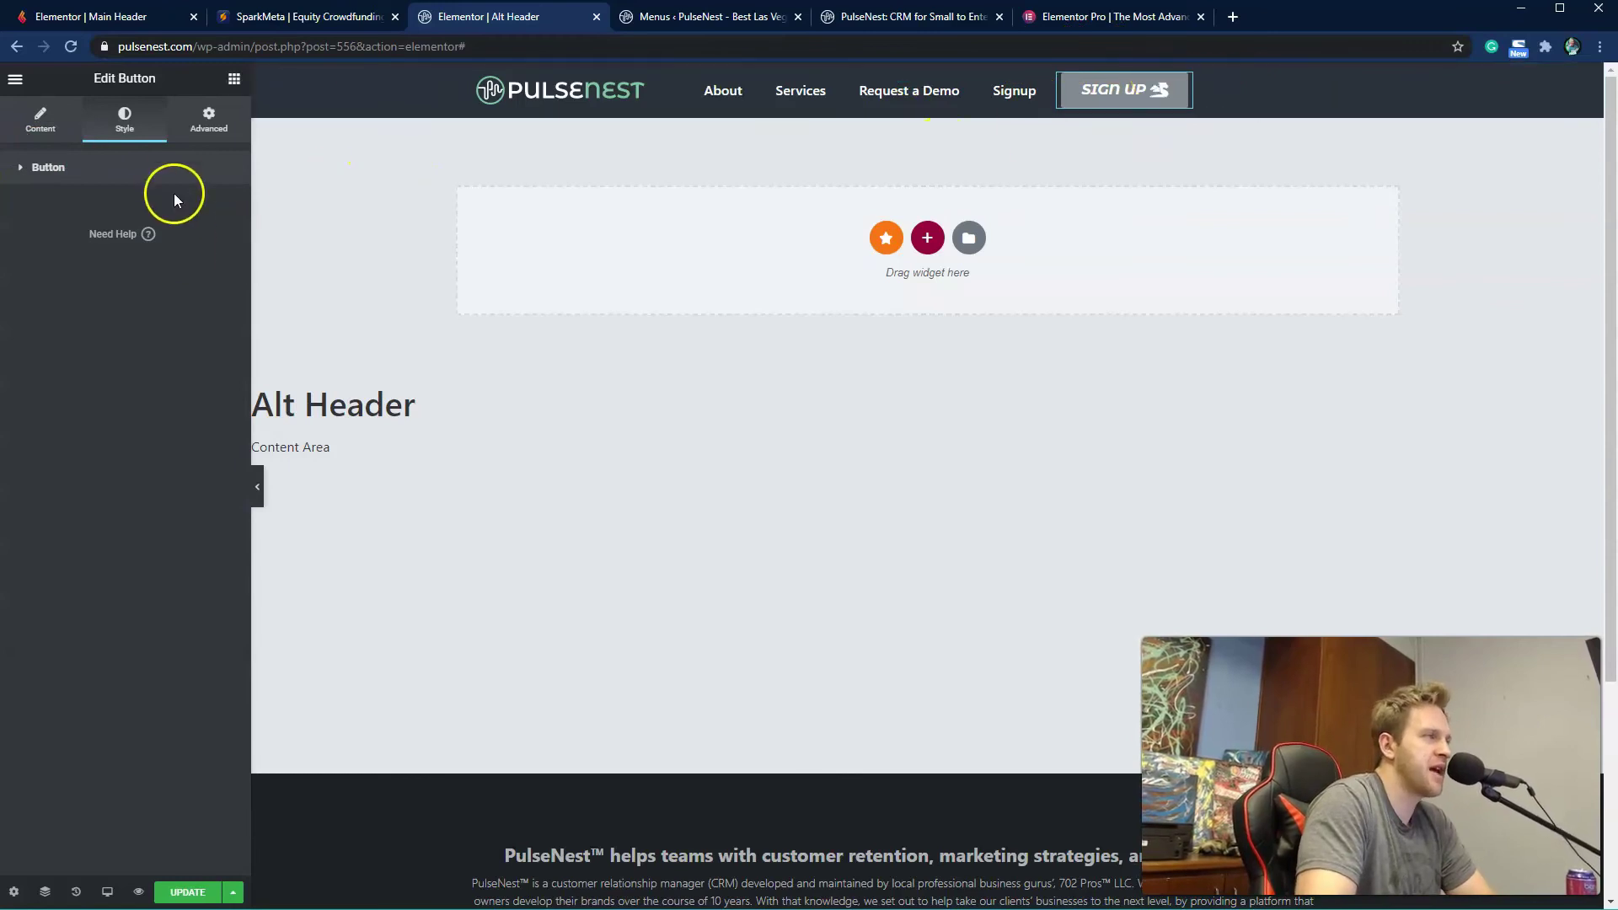
{"action": "left_click", "coordinate": [173, 173]}
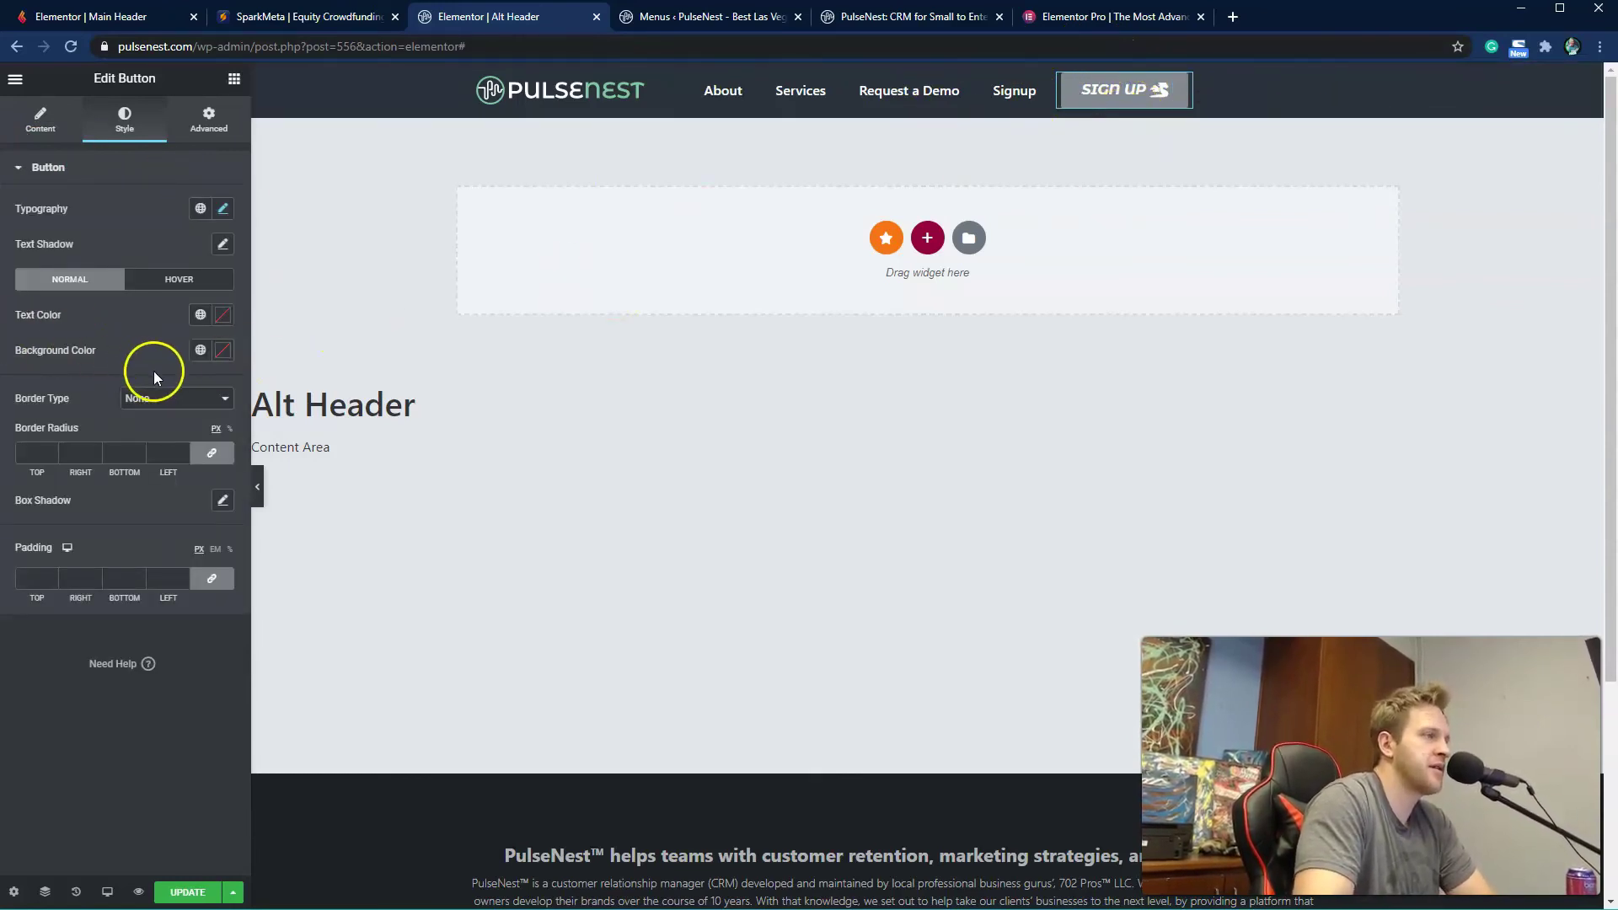
{"action": "left_click", "coordinate": [223, 352]}
{"action": "left_click_drag", "start_coordinate": [98, 453], "coordinate": [241, 417]}
{"action": "left_click", "coordinate": [141, 321]}
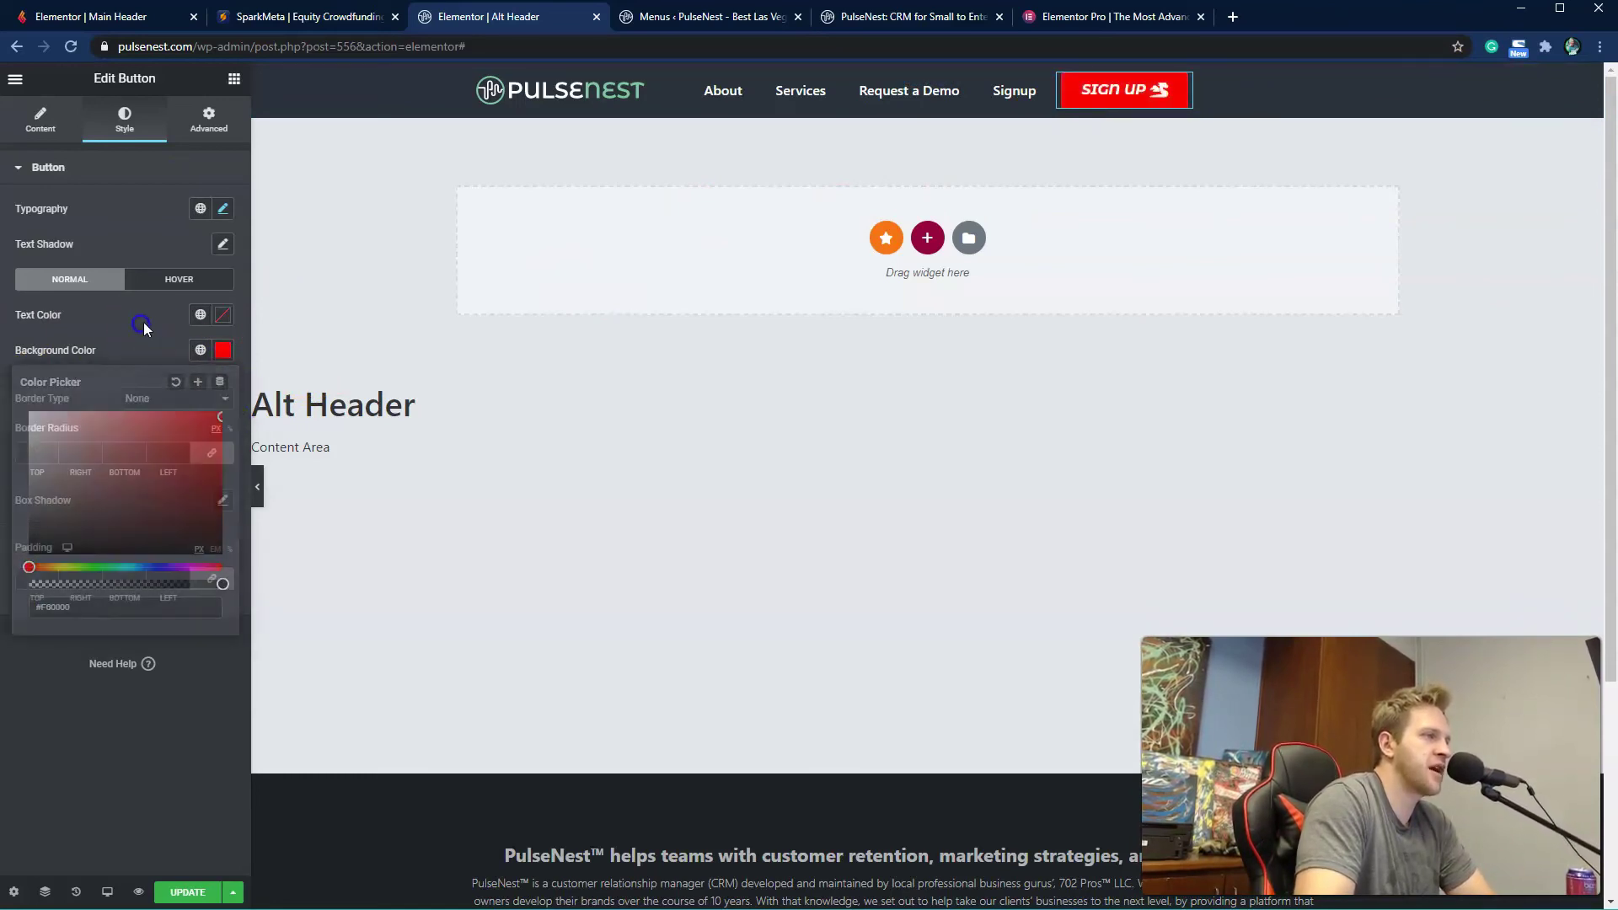
{"action": "left_click", "coordinate": [201, 351]}
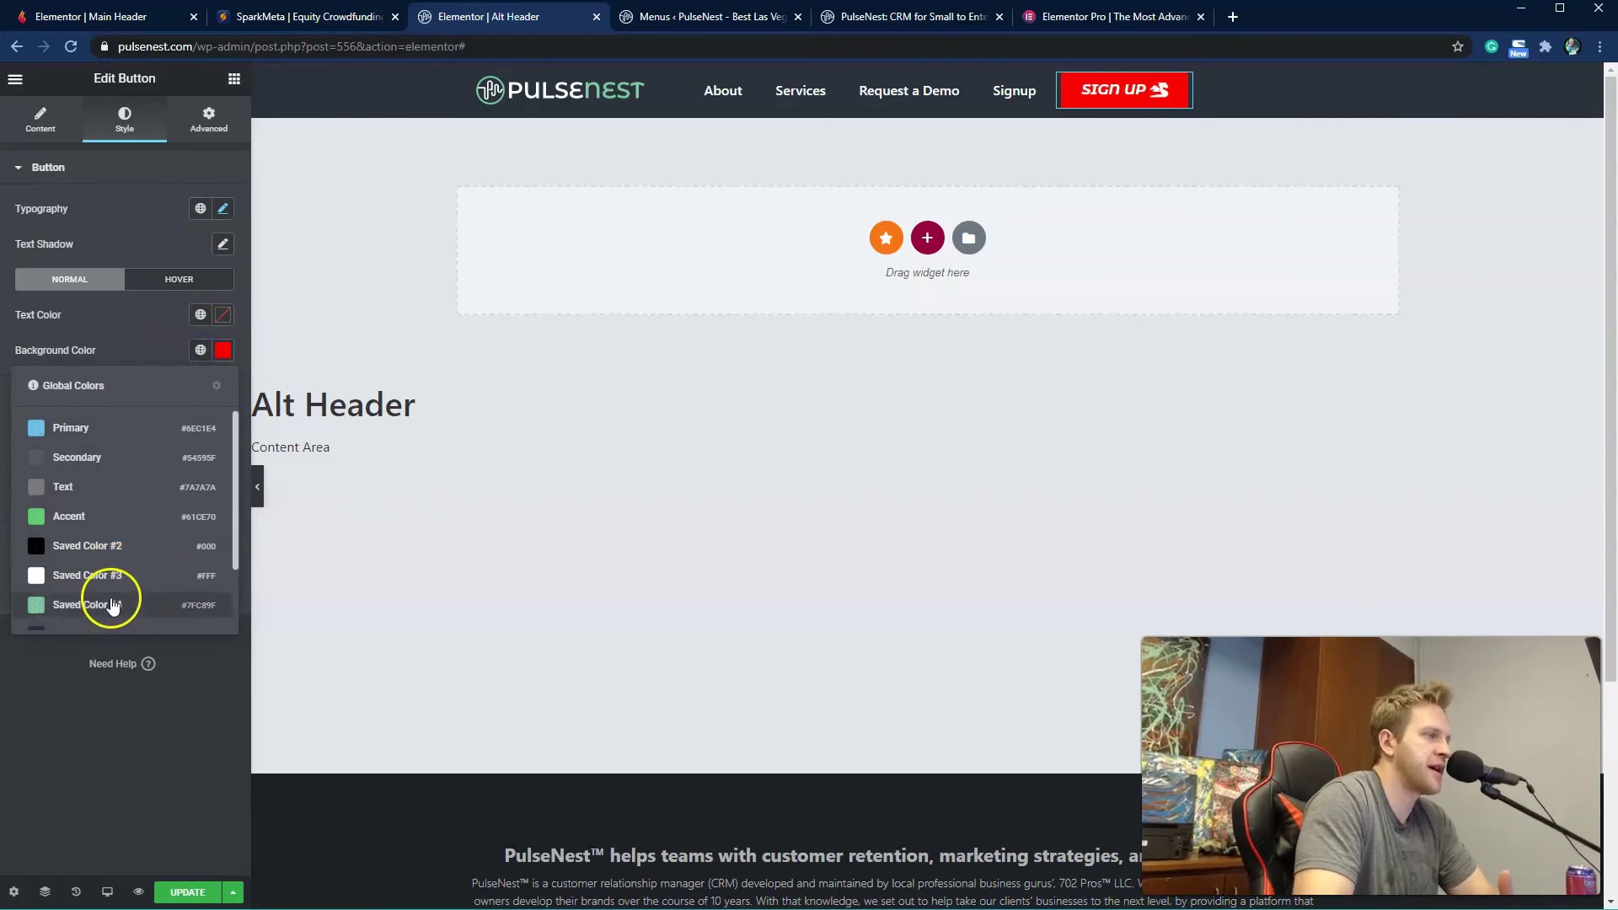
{"action": "left_click", "coordinate": [112, 605]}
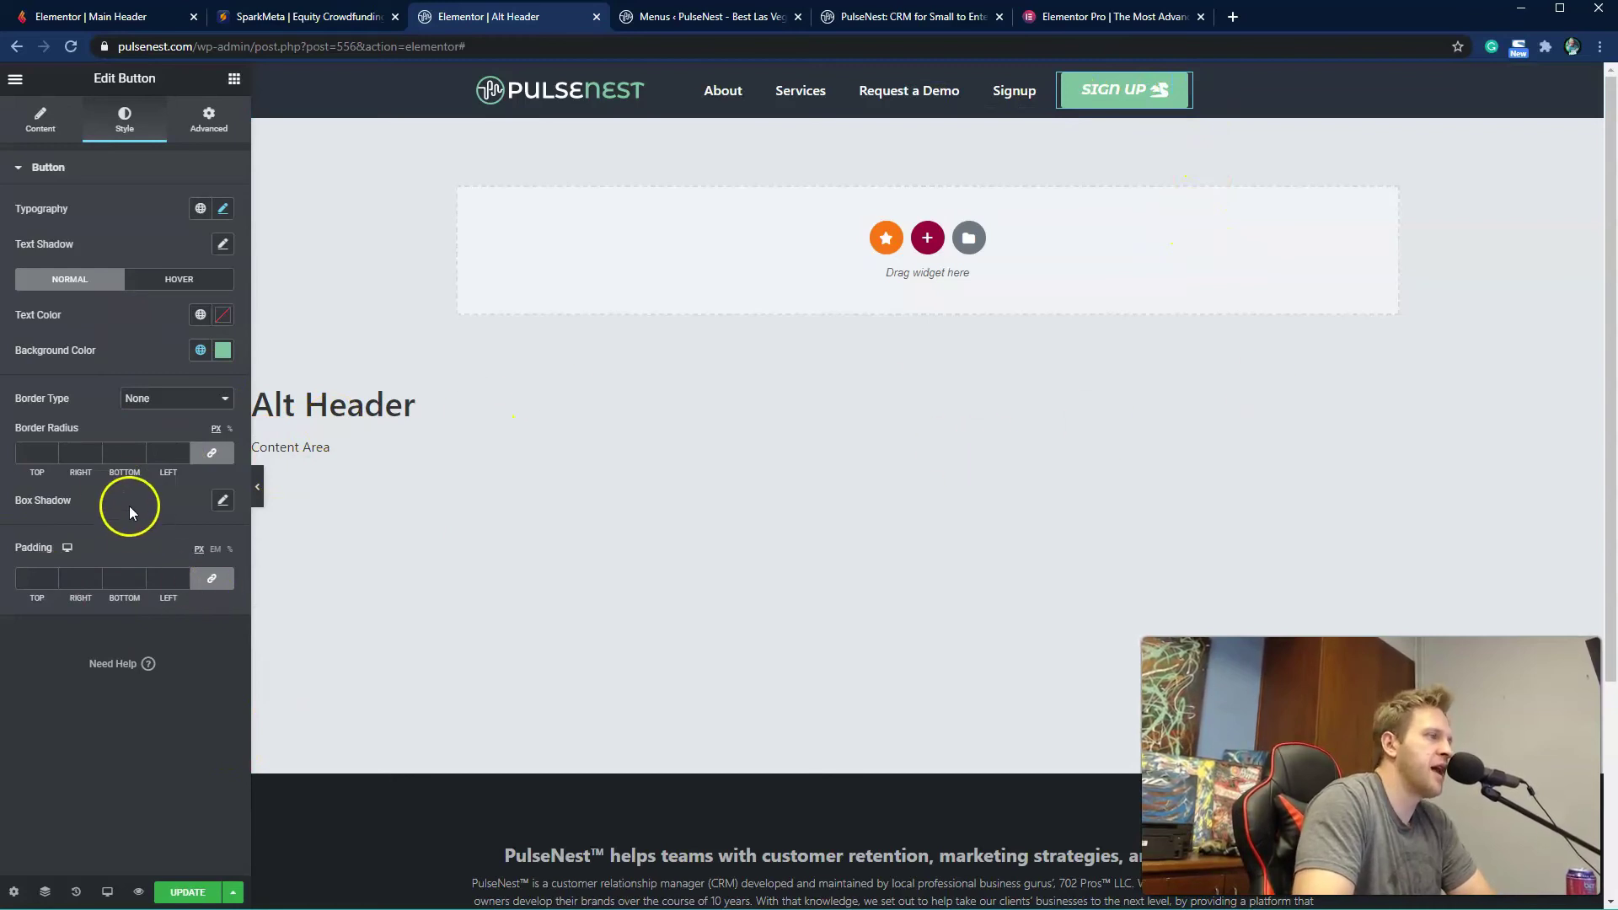
Step: Give the Sign up button a Solid border in its normal state
{"action": "left_click", "coordinate": [184, 398]}
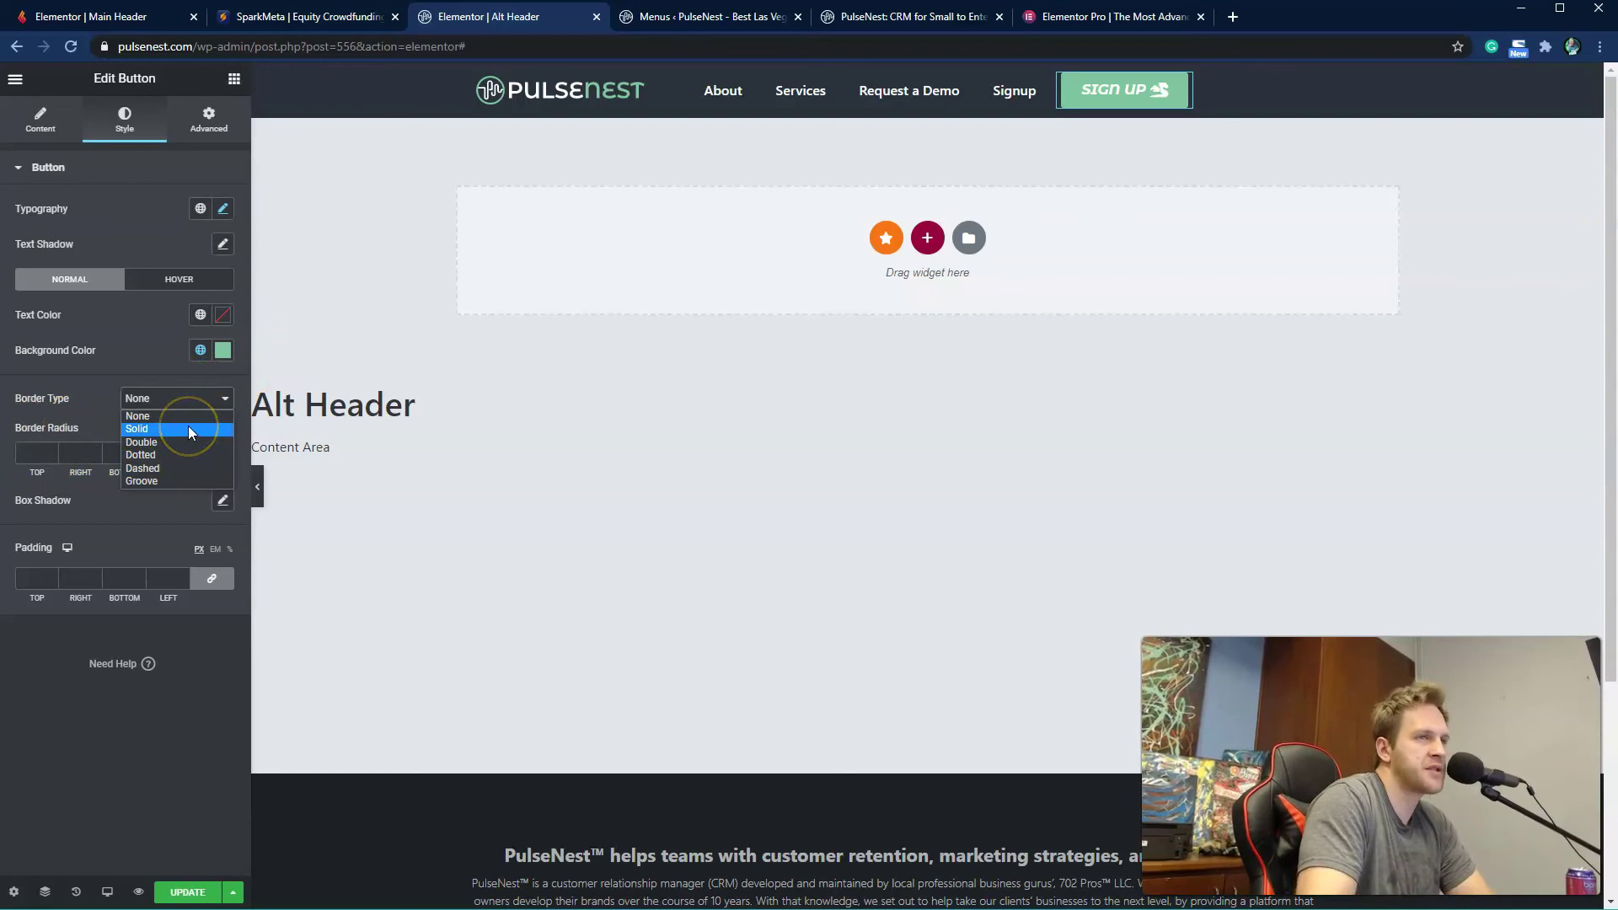
{"action": "left_click", "coordinate": [188, 429]}
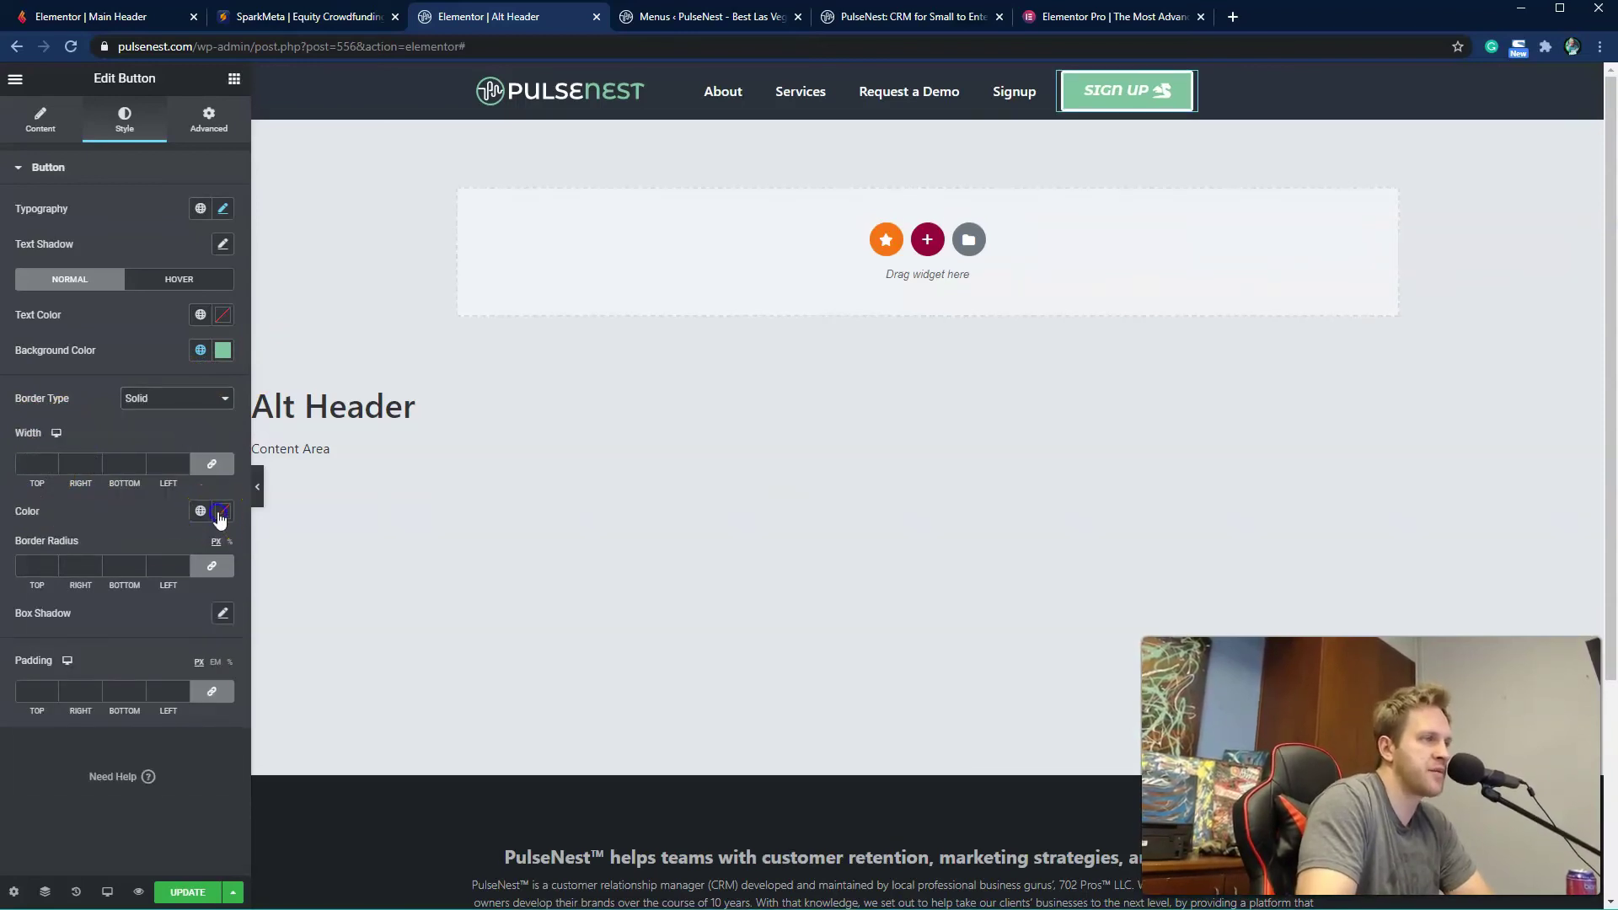
{"action": "left_click", "coordinate": [220, 516]}
{"action": "left_click", "coordinate": [215, 399]}
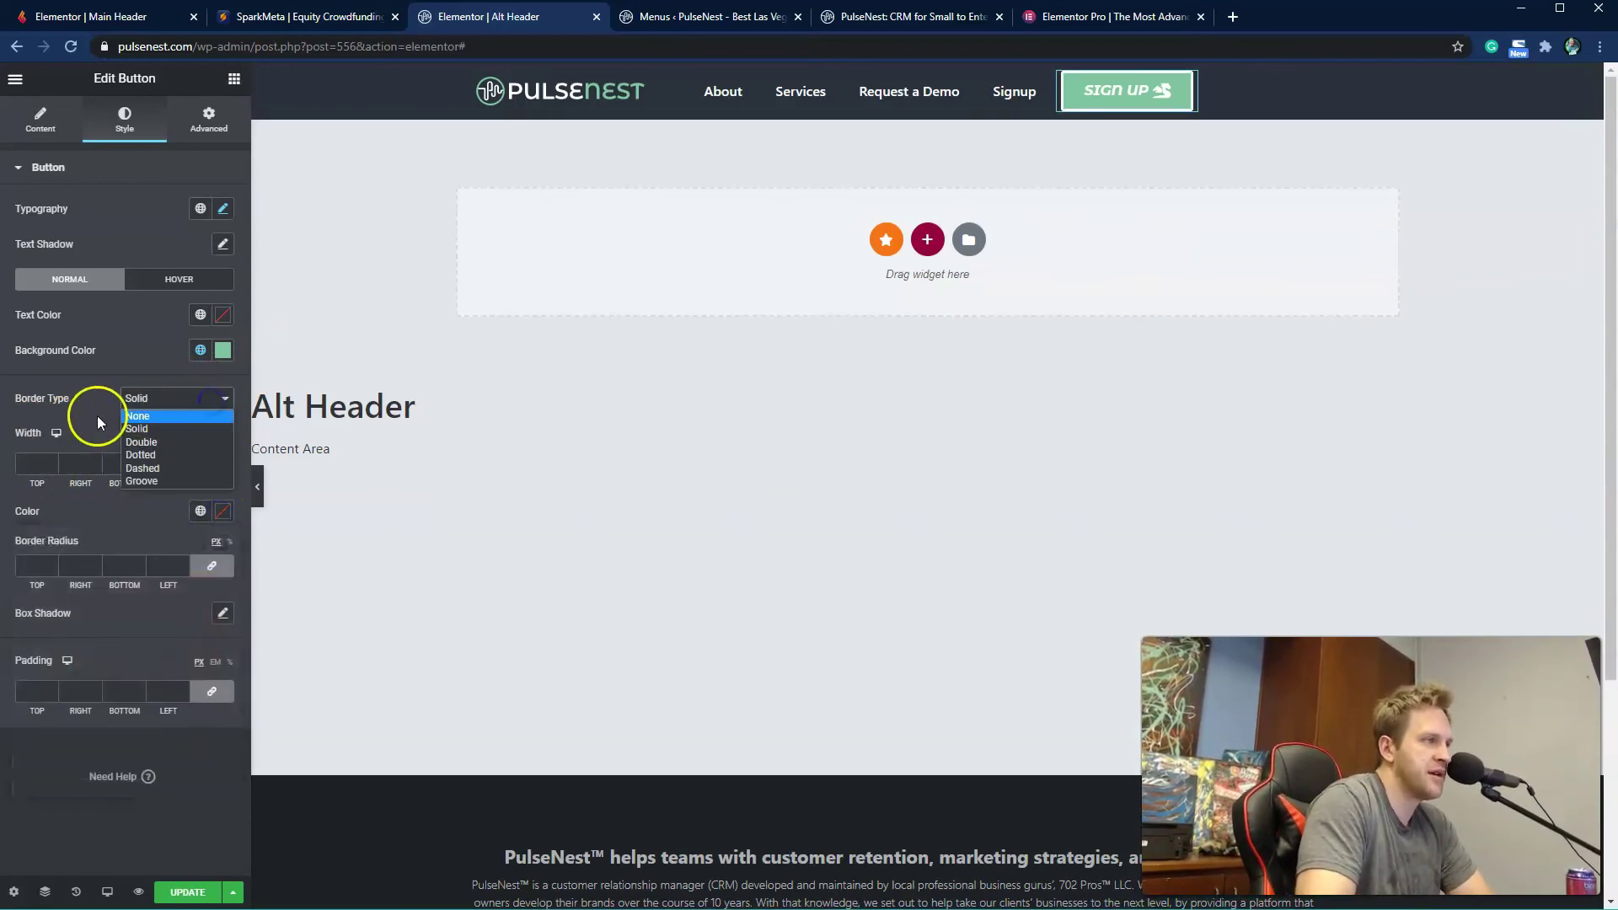
{"action": "left_click", "coordinate": [175, 428]}
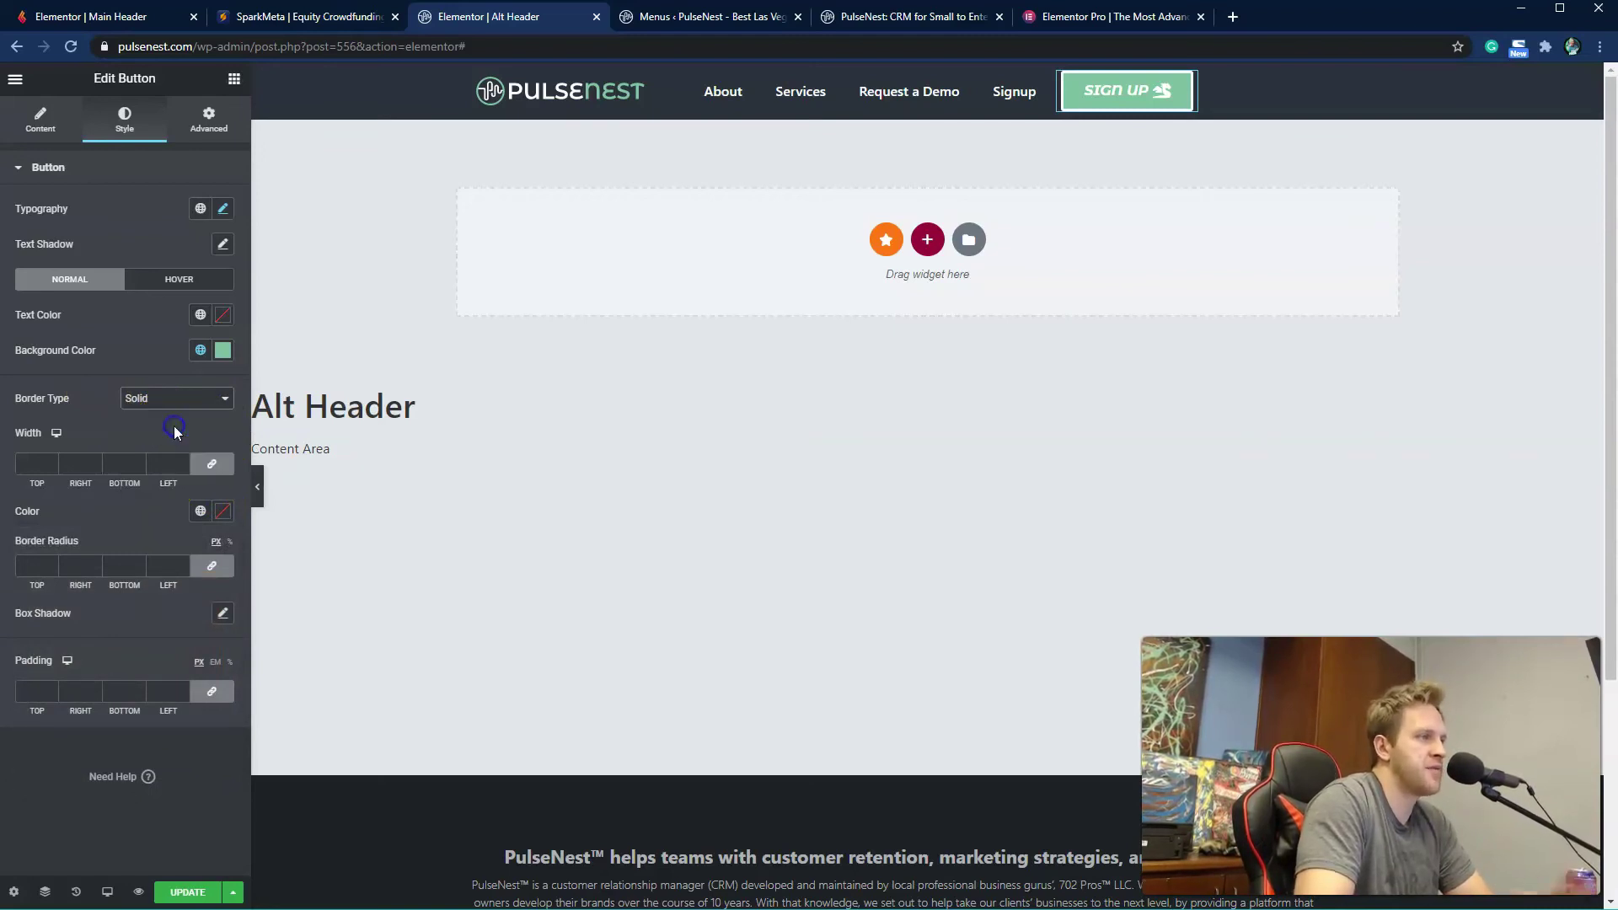
Step: Set the Sign up button's border width to 2 on all sides and its border color to Saved Color #4
{"action": "left_click", "coordinate": [47, 464]}
{"action": "type", "text": "2"}
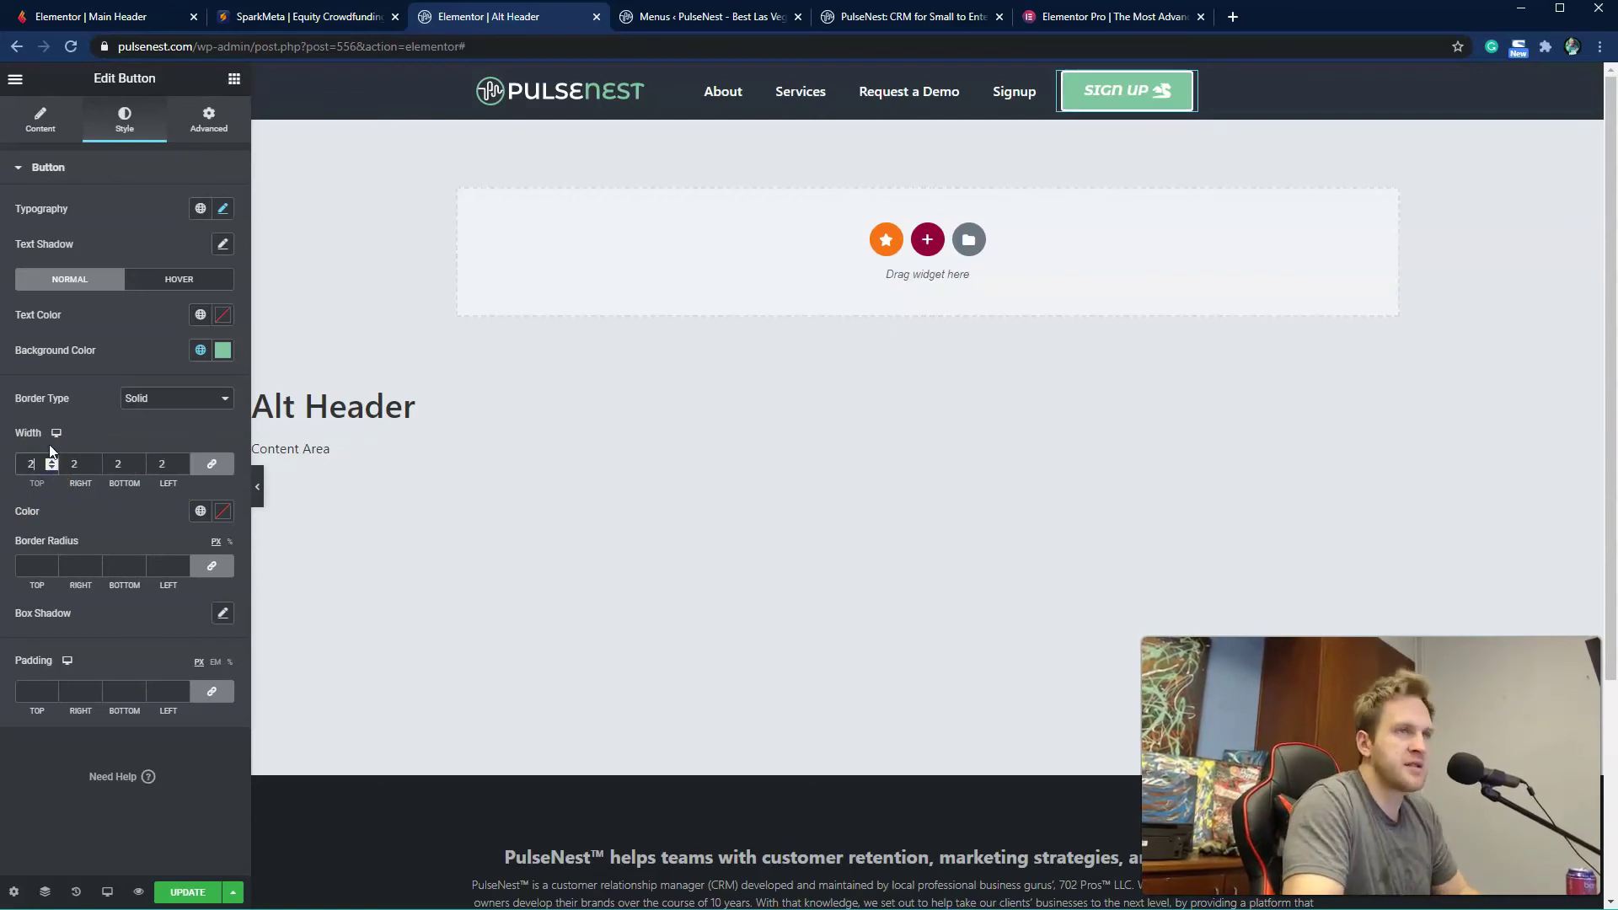
{"action": "left_click", "coordinate": [217, 509]}
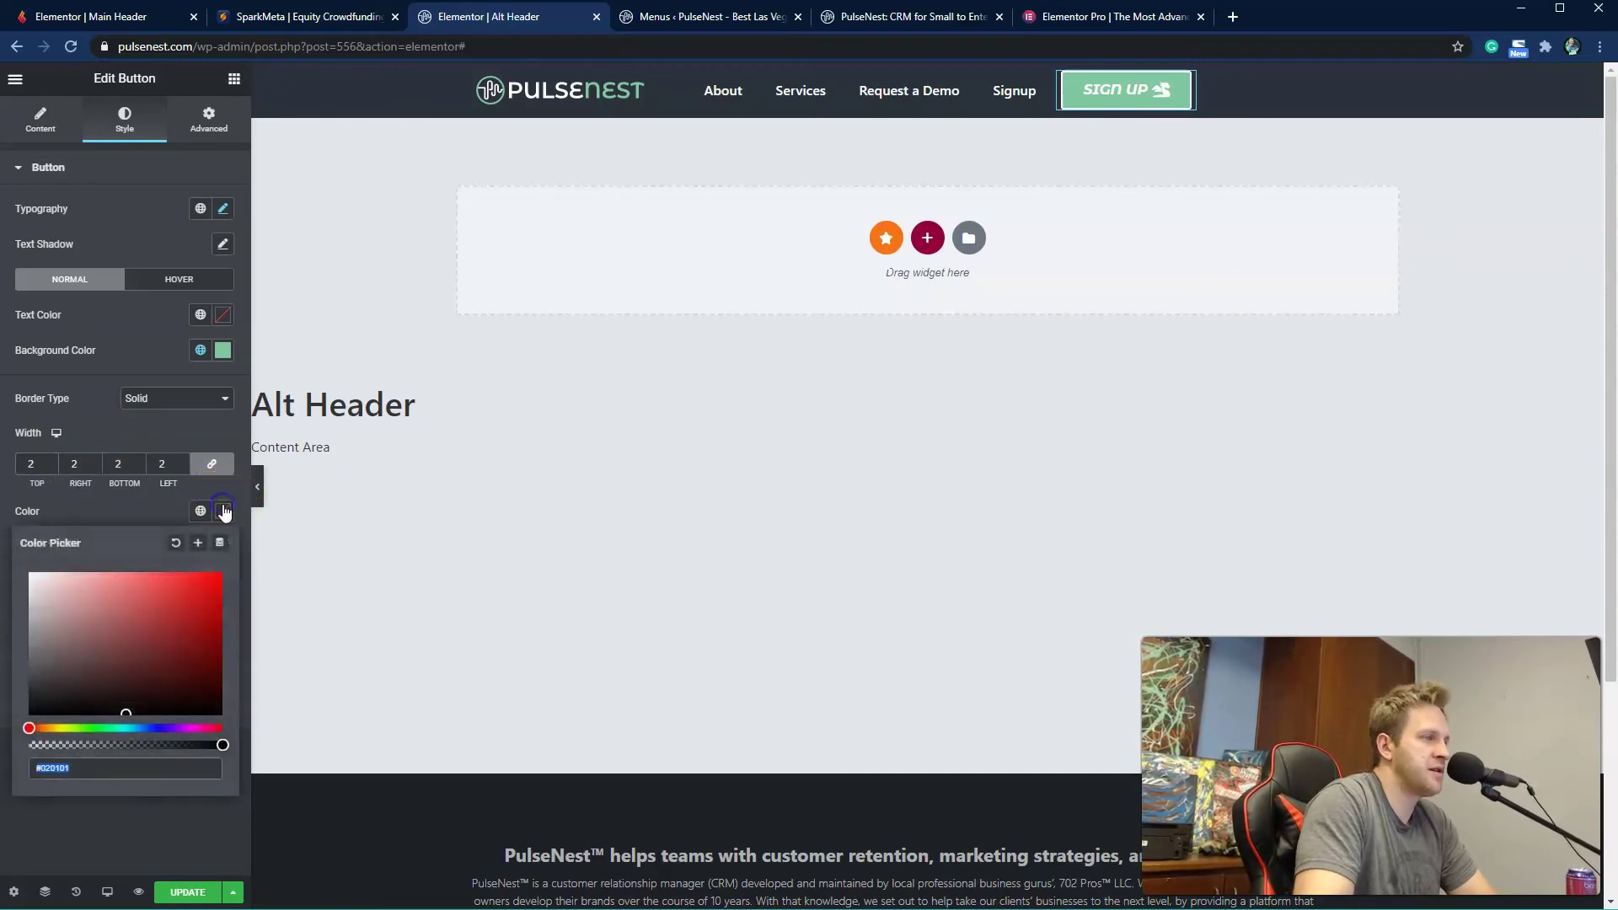
{"action": "left_click", "coordinate": [201, 510]}
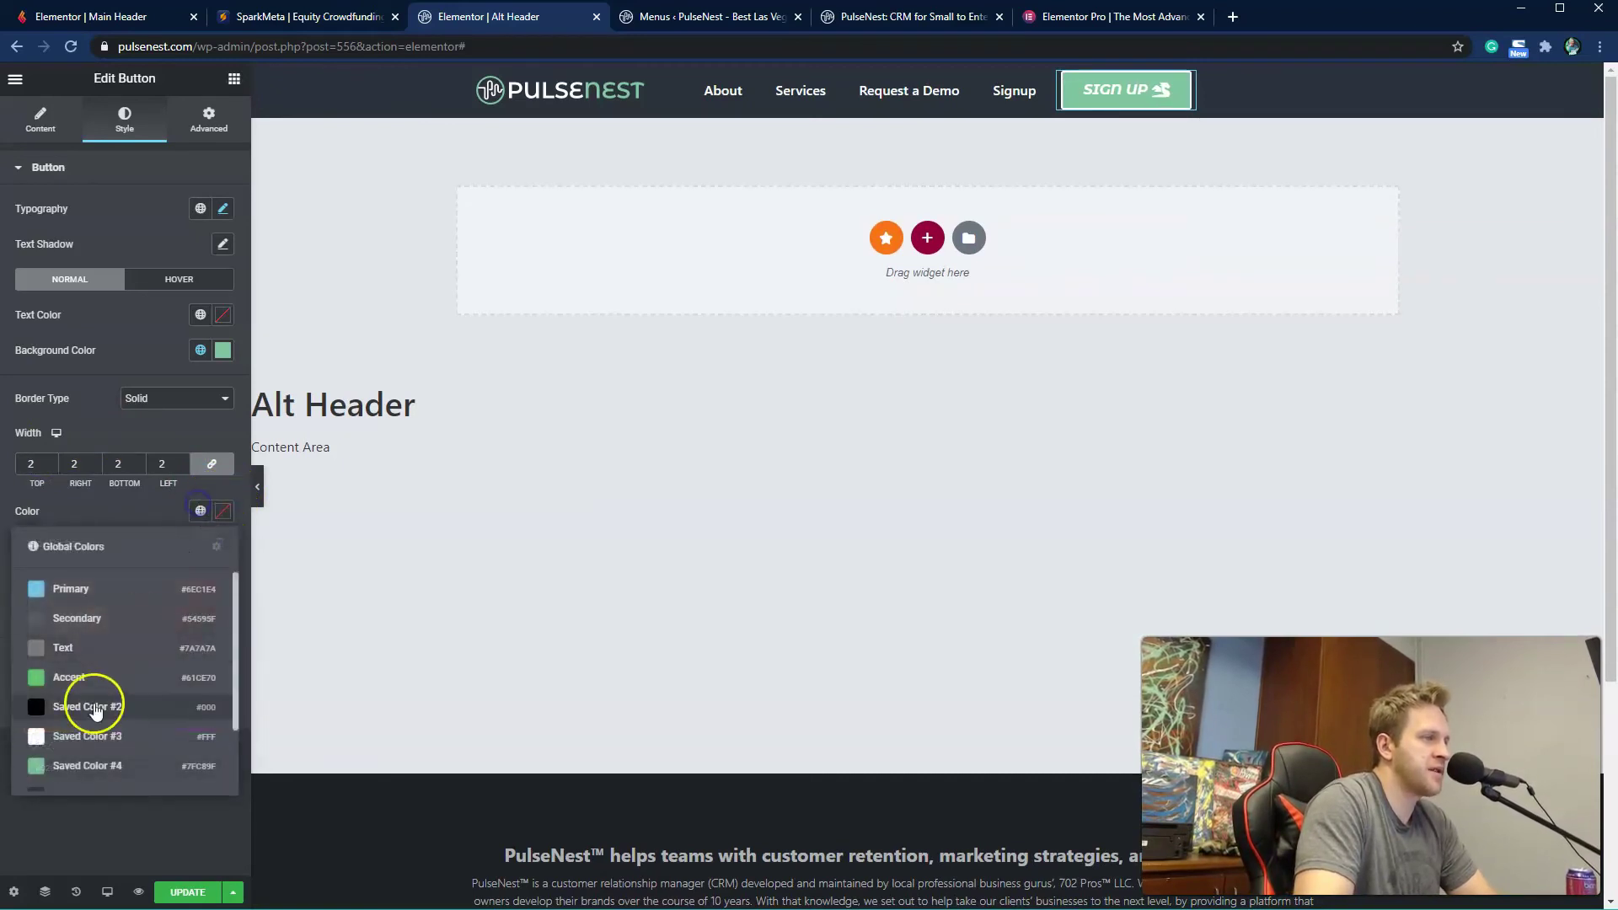
{"action": "left_click", "coordinate": [101, 765]}
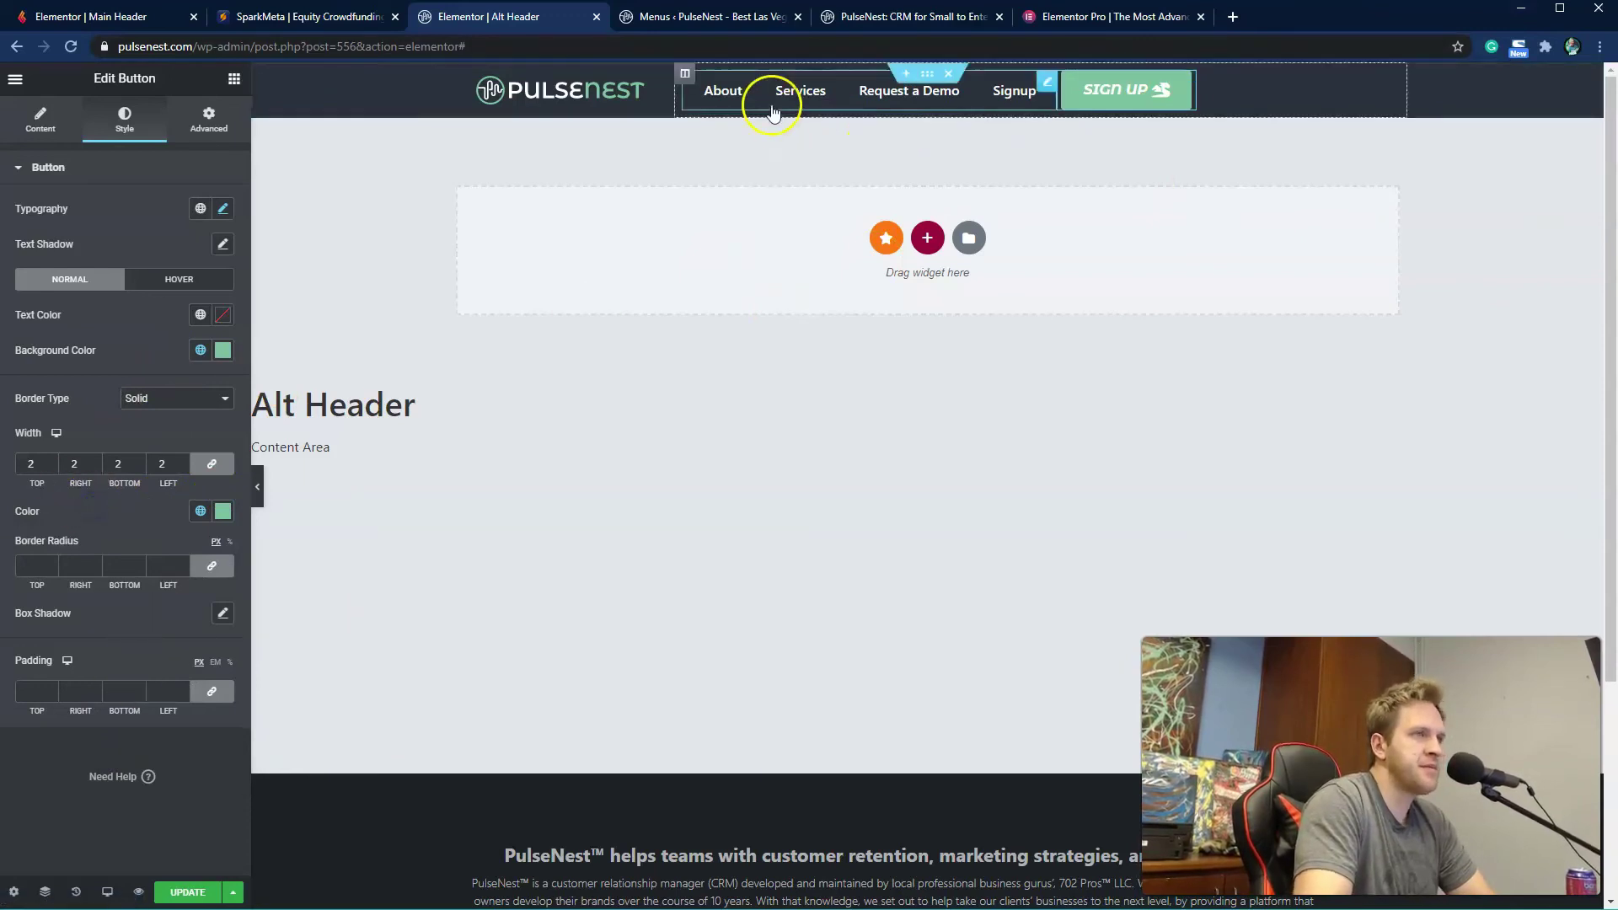
Step: Look at the live PulseNest homepage's buttons for reference, and set the Sign up button's border radius to 7 on all corners
{"action": "left_click", "coordinate": [708, 16]}
{"action": "left_click", "coordinate": [910, 16]}
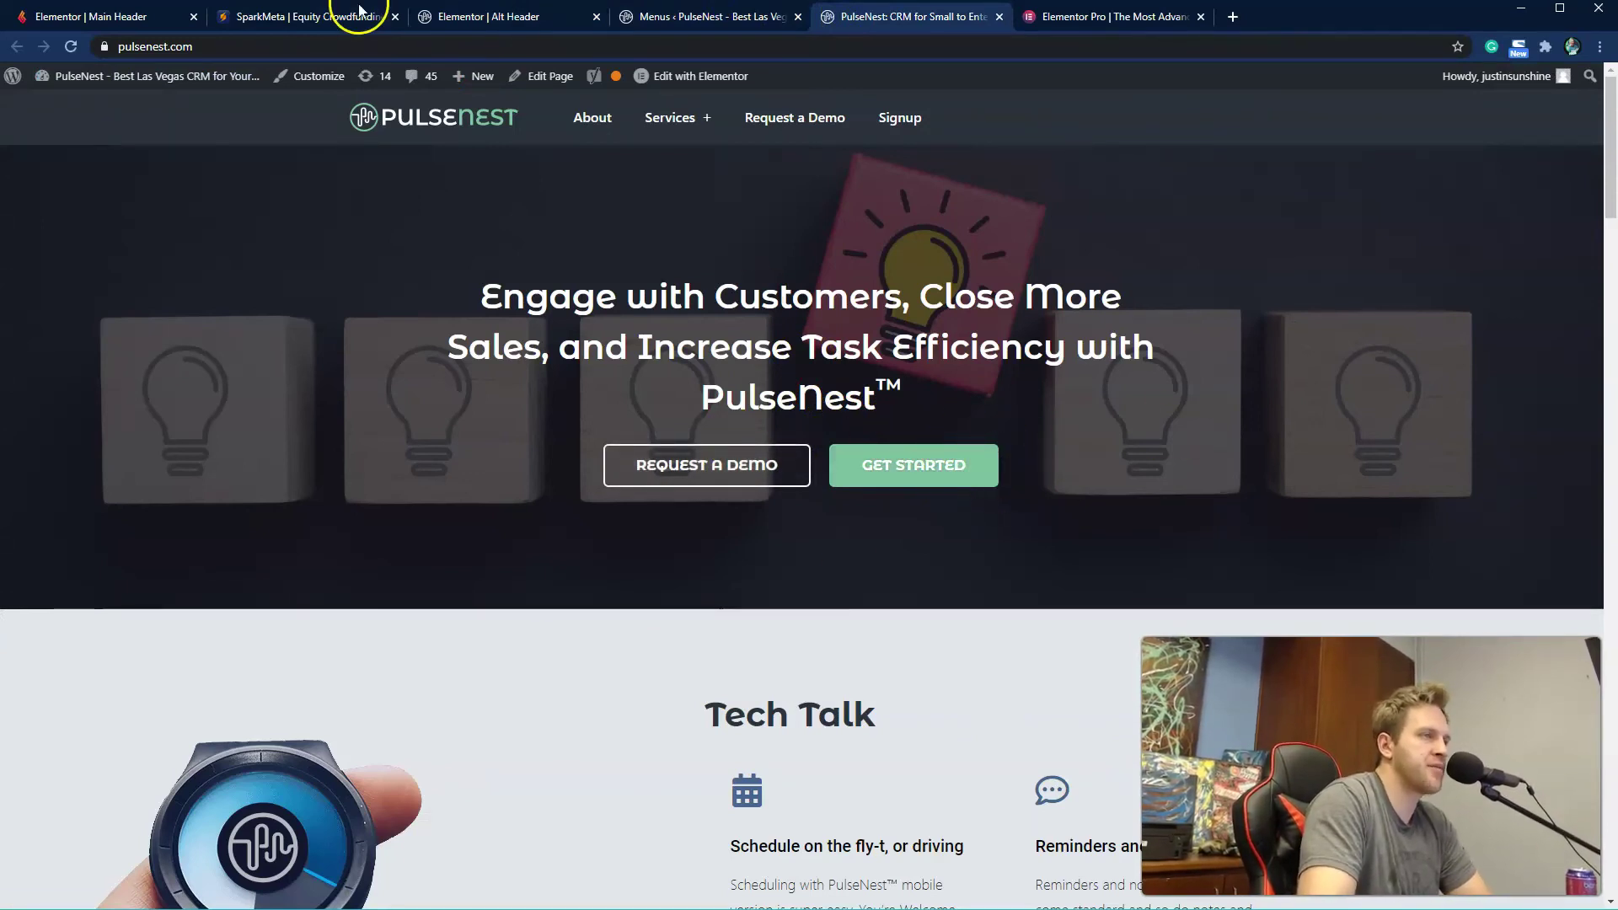
{"action": "left_click", "coordinate": [502, 16]}
{"action": "left_click", "coordinate": [34, 565]}
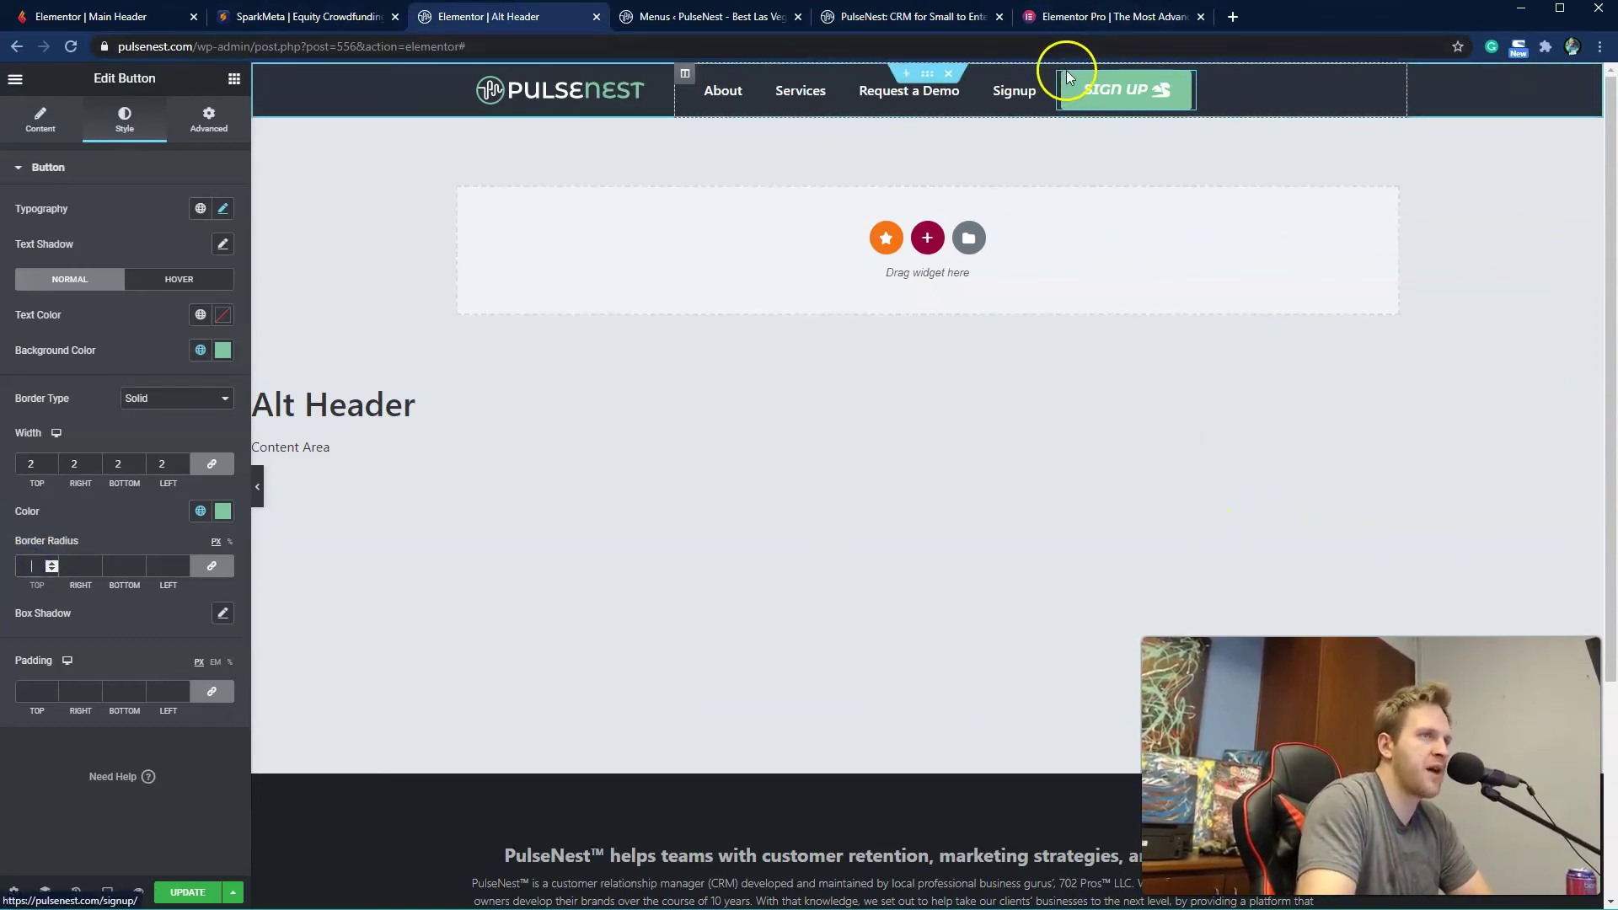
{"action": "type", "text": "10"}
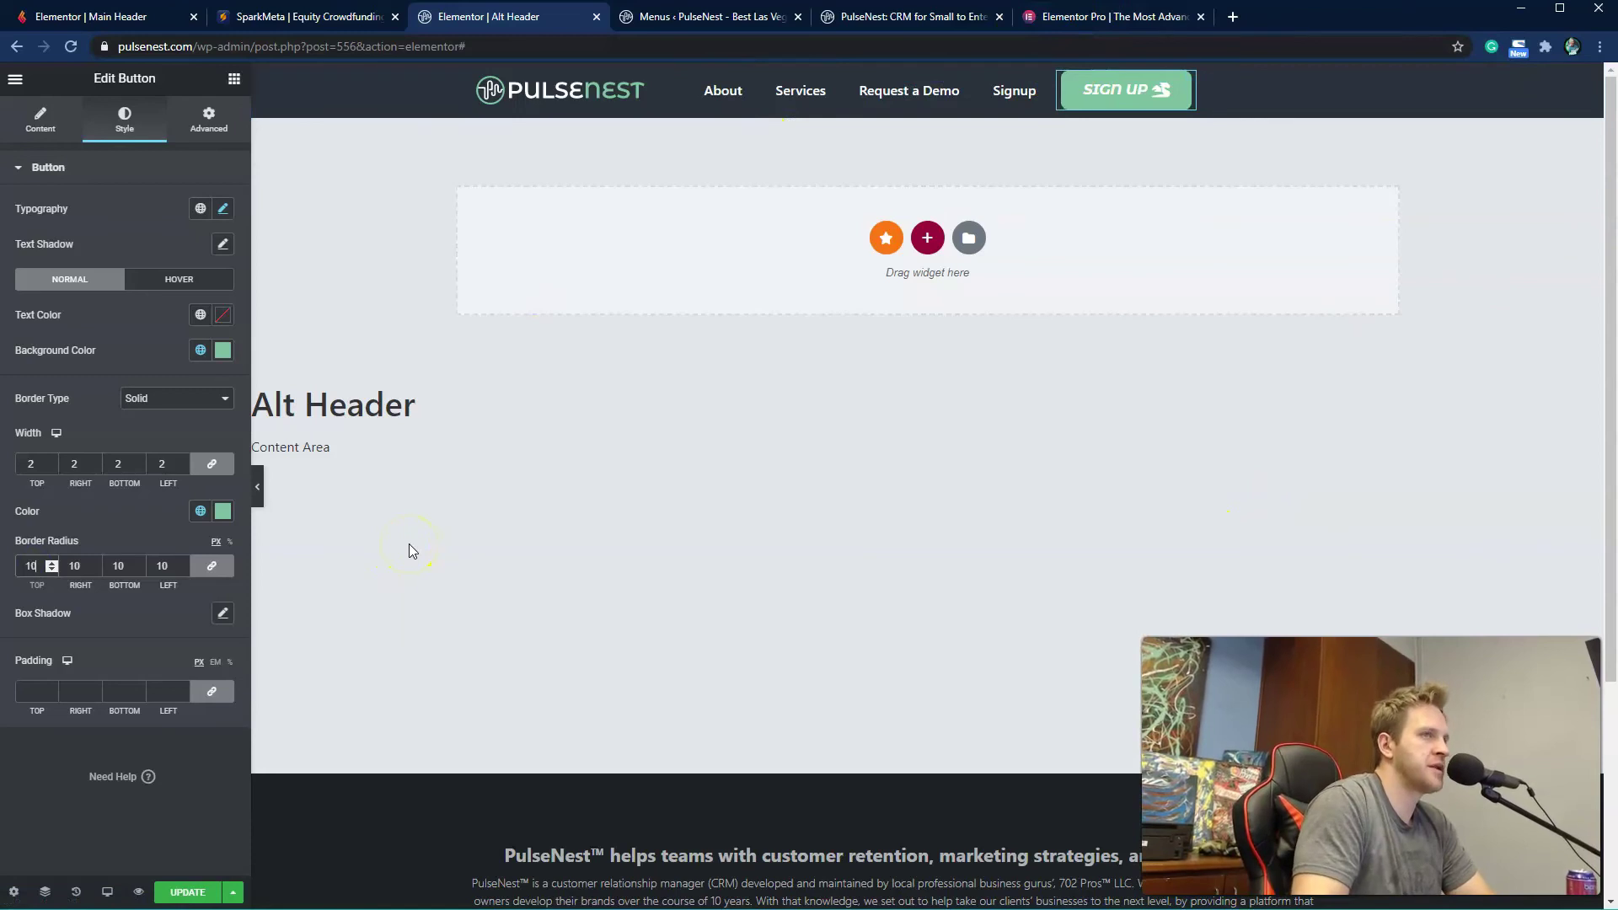
{"action": "key", "text": "BackSpace"}
{"action": "key", "text": "BackSpace"}
{"action": "type", "text": "8"}
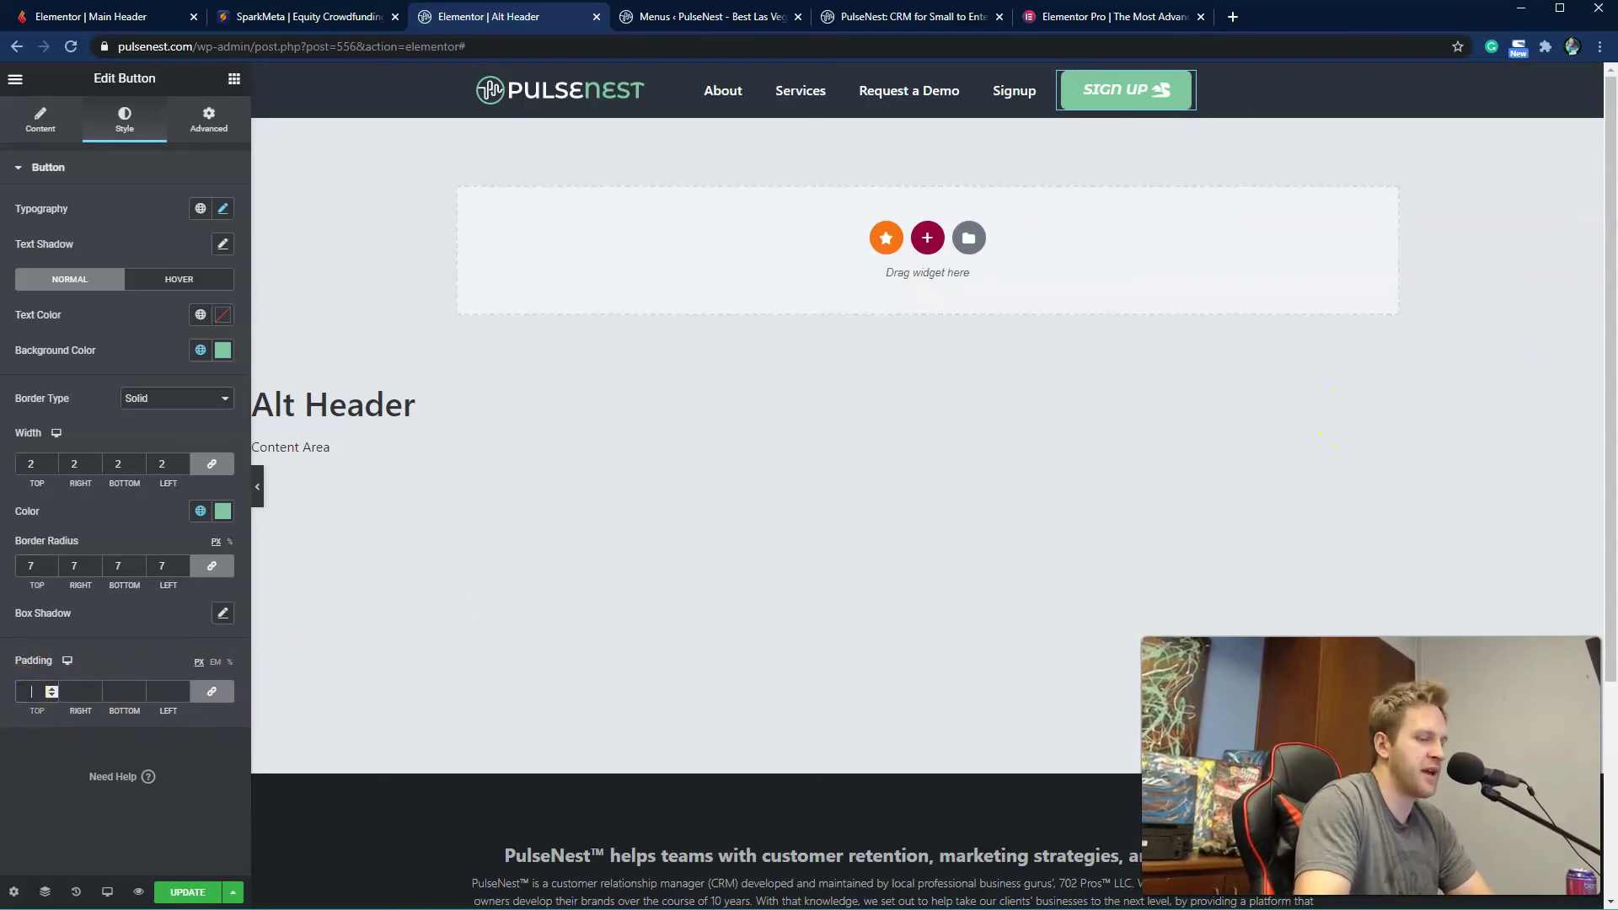
Step: Set the Sign up button's padding to 9 top and bottom and 18 right and left, and its border radius to 6
{"action": "type", "text": "5"}
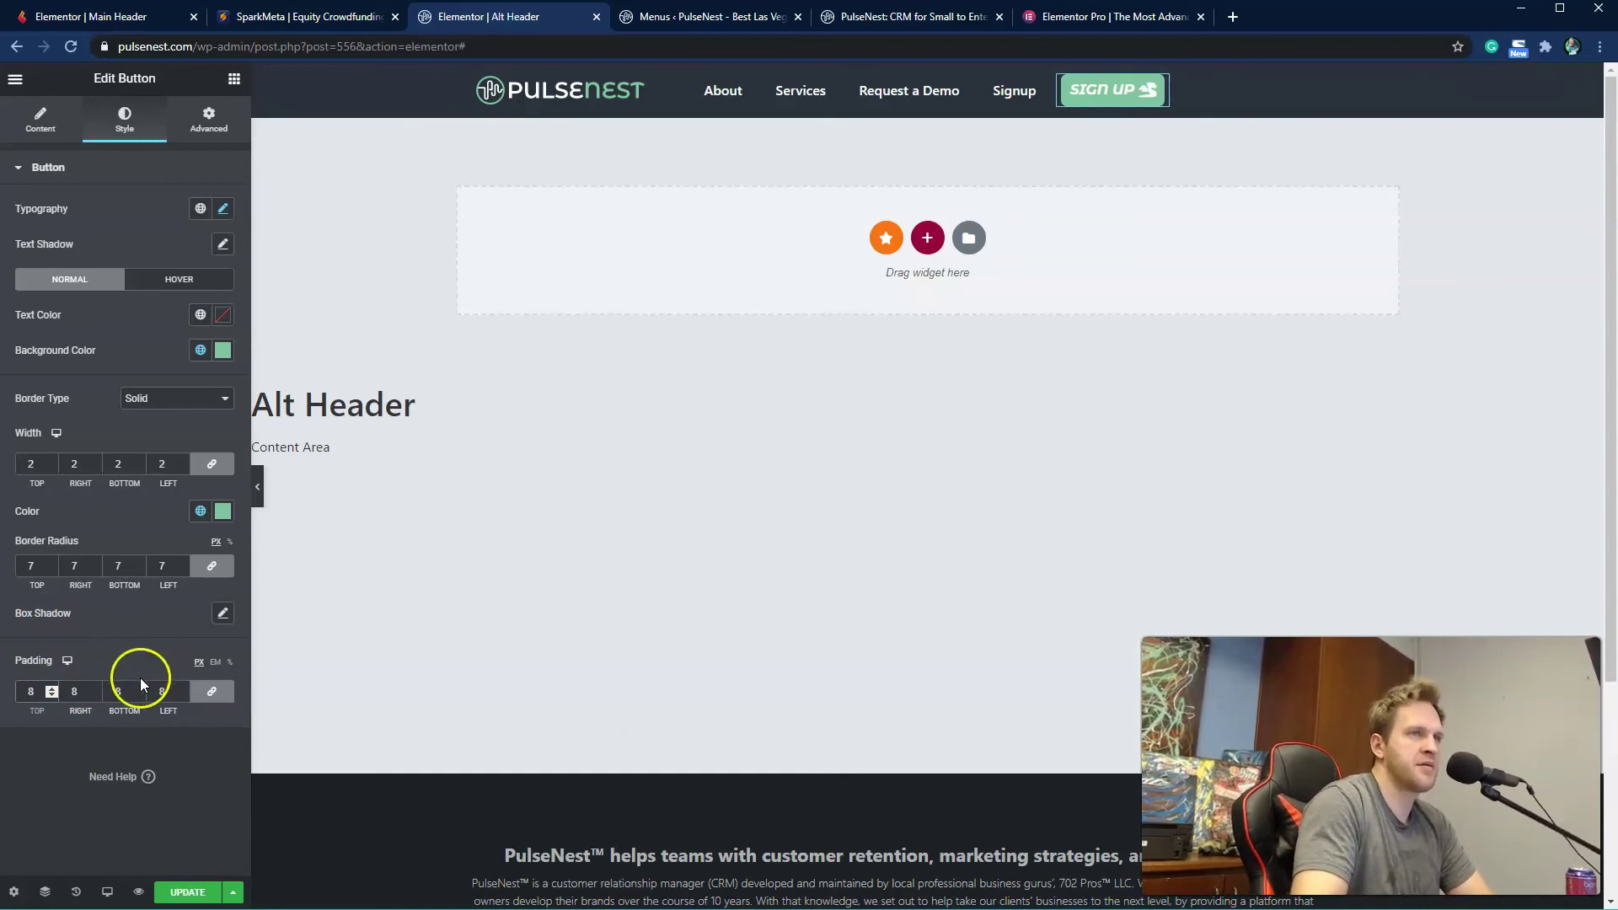
{"action": "left_click", "coordinate": [212, 691]}
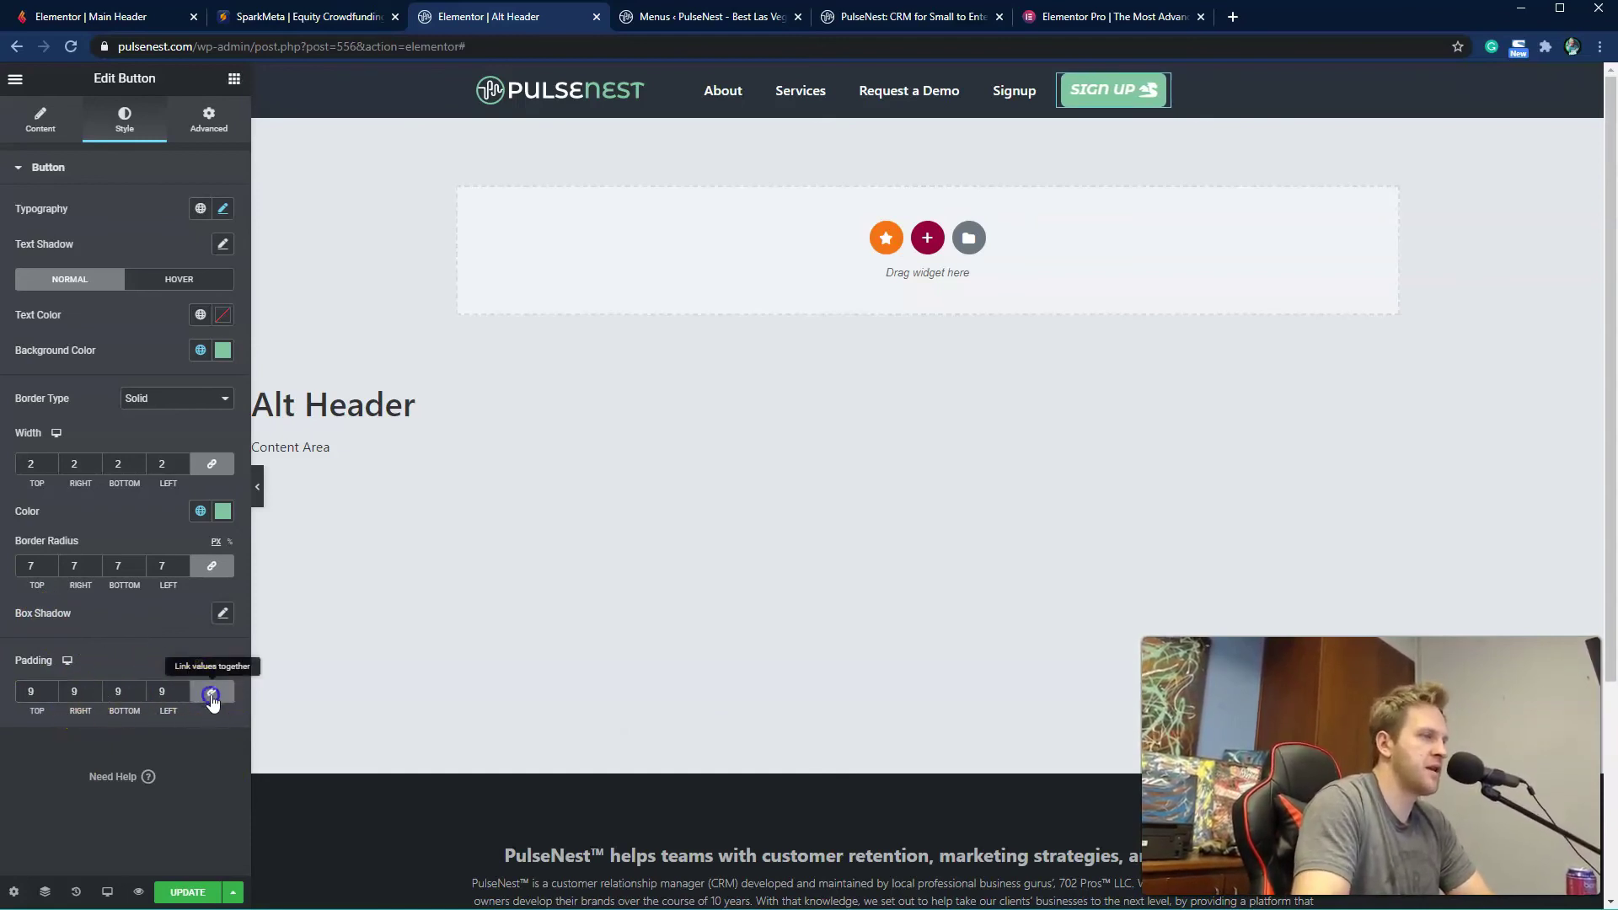
{"action": "double_click", "coordinate": [38, 691]}
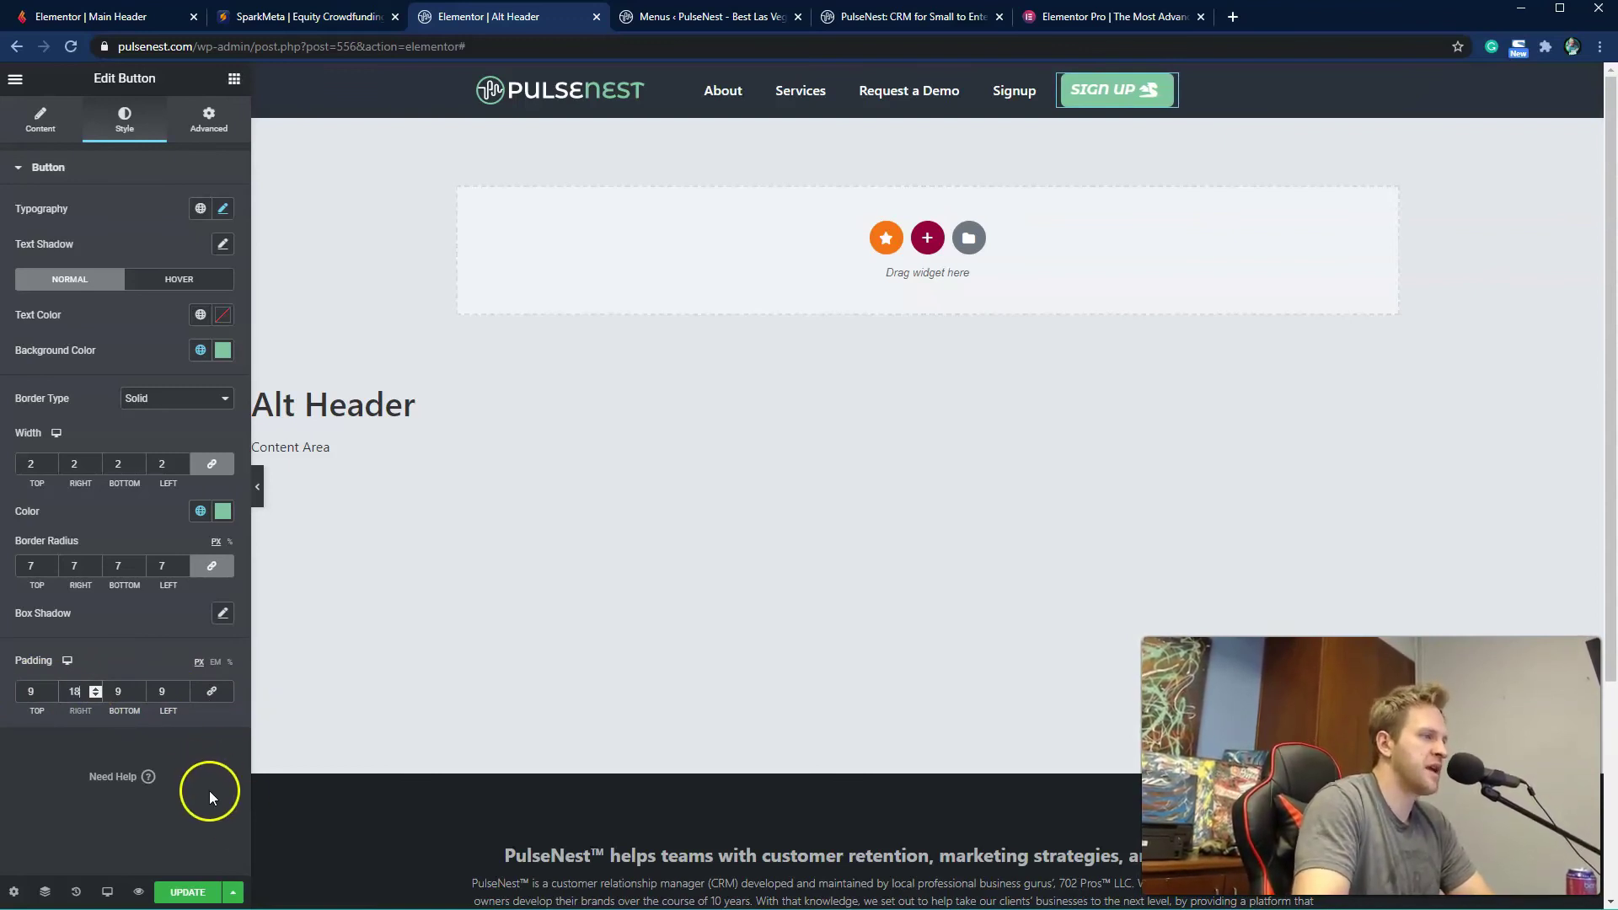
{"action": "type", "text": "18"}
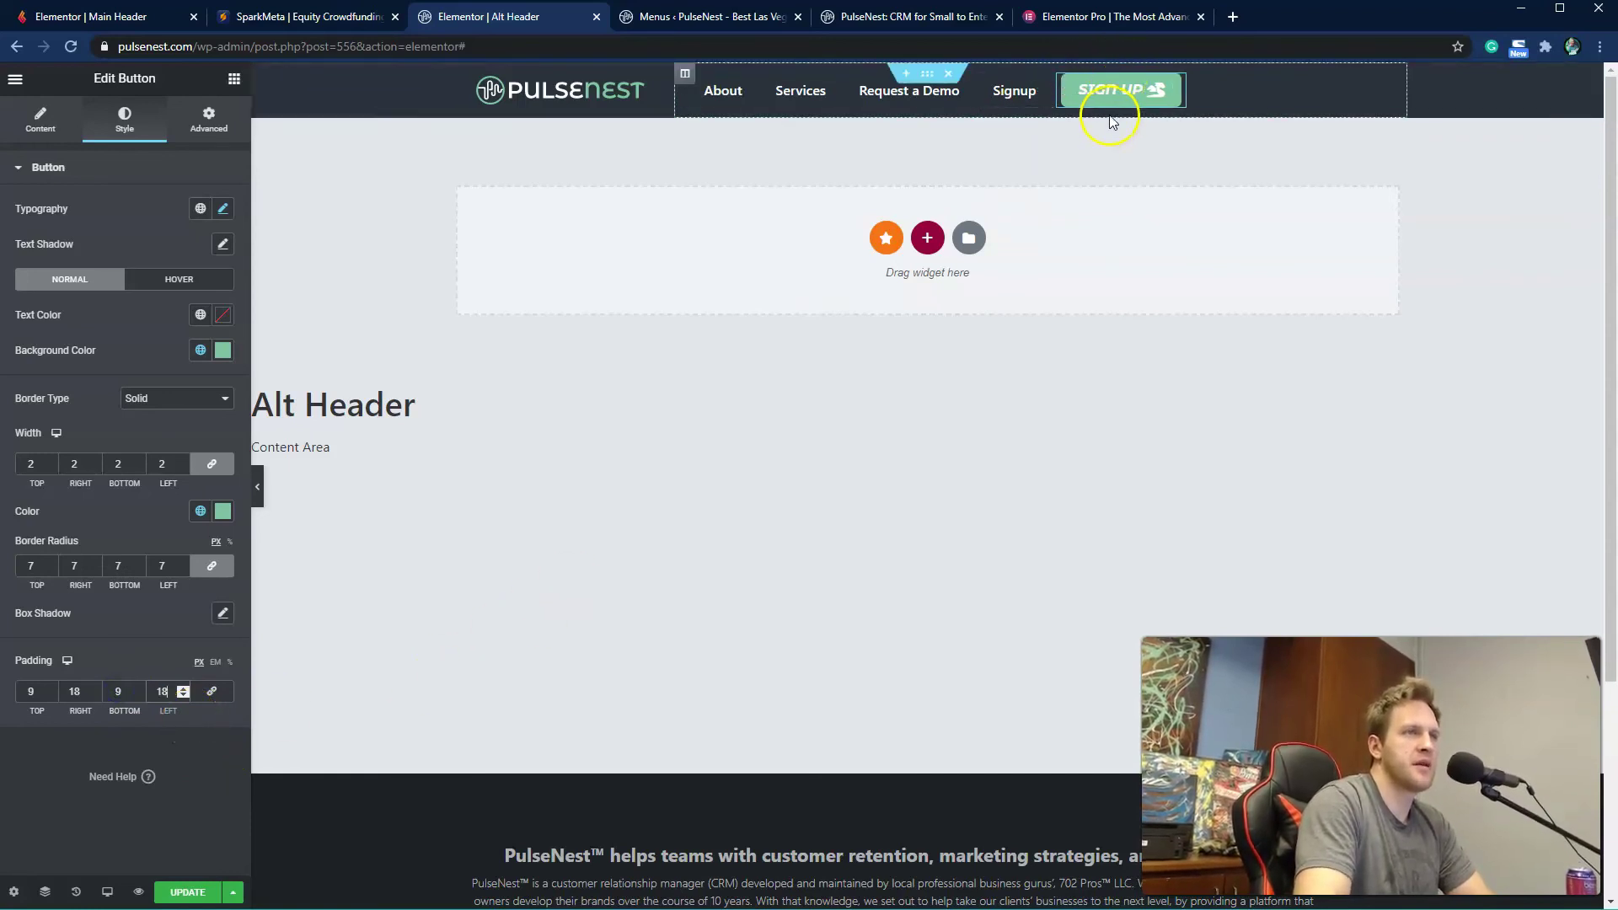
{"action": "left_click", "coordinate": [52, 570]}
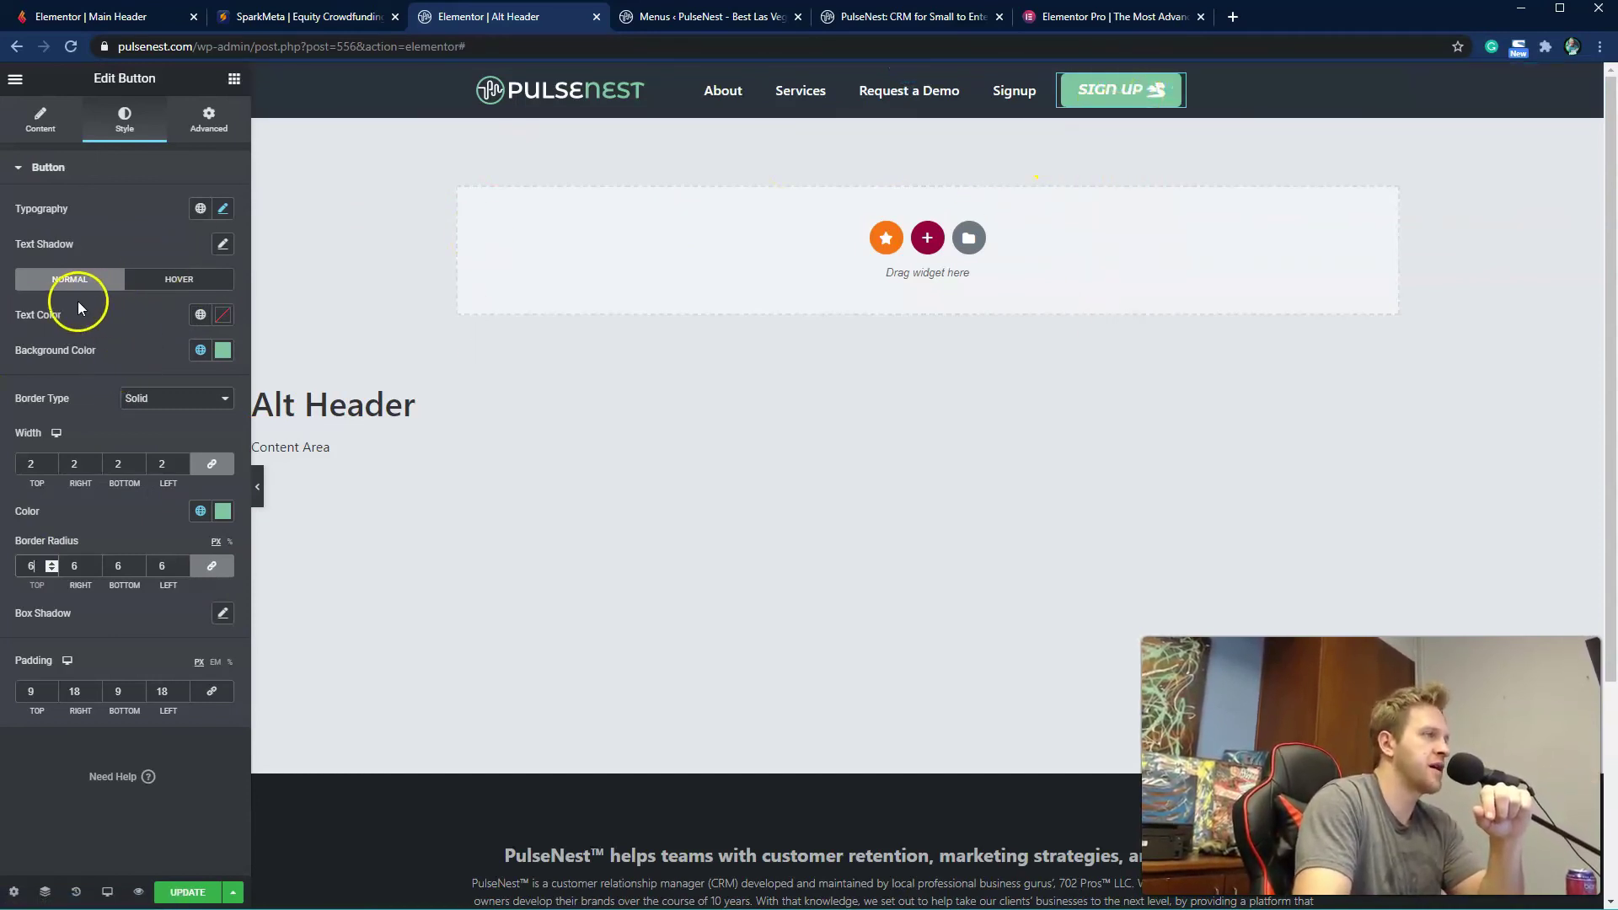
Step: Set the Sign up button's hover background to the dark saved global color that matches the header
{"action": "left_click", "coordinate": [171, 279]}
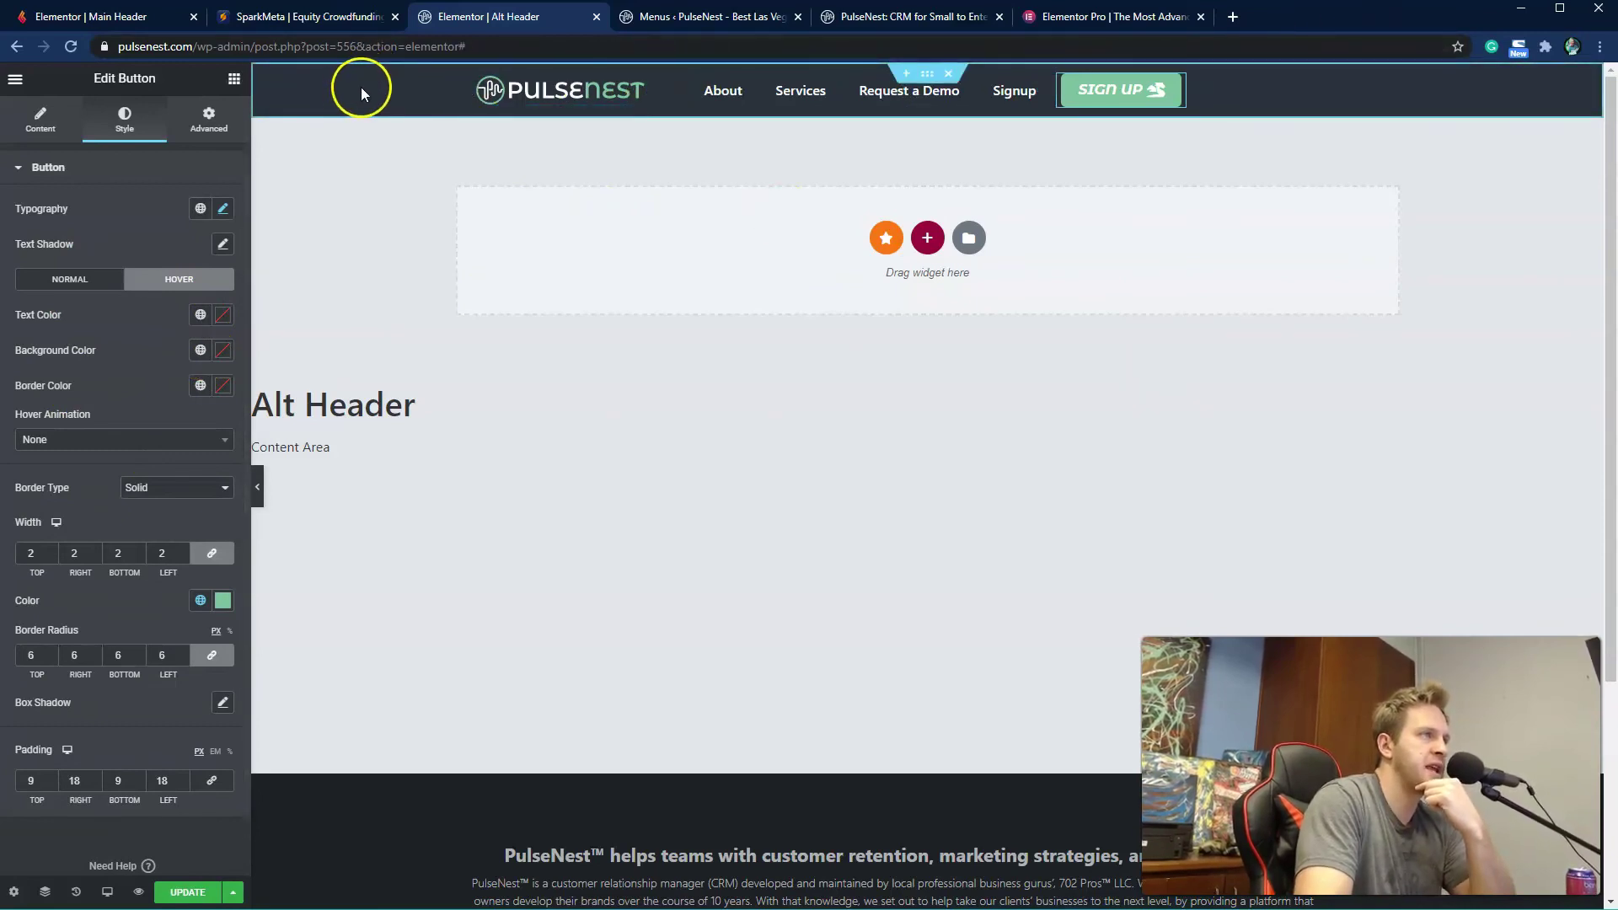
{"action": "left_click", "coordinate": [201, 351]}
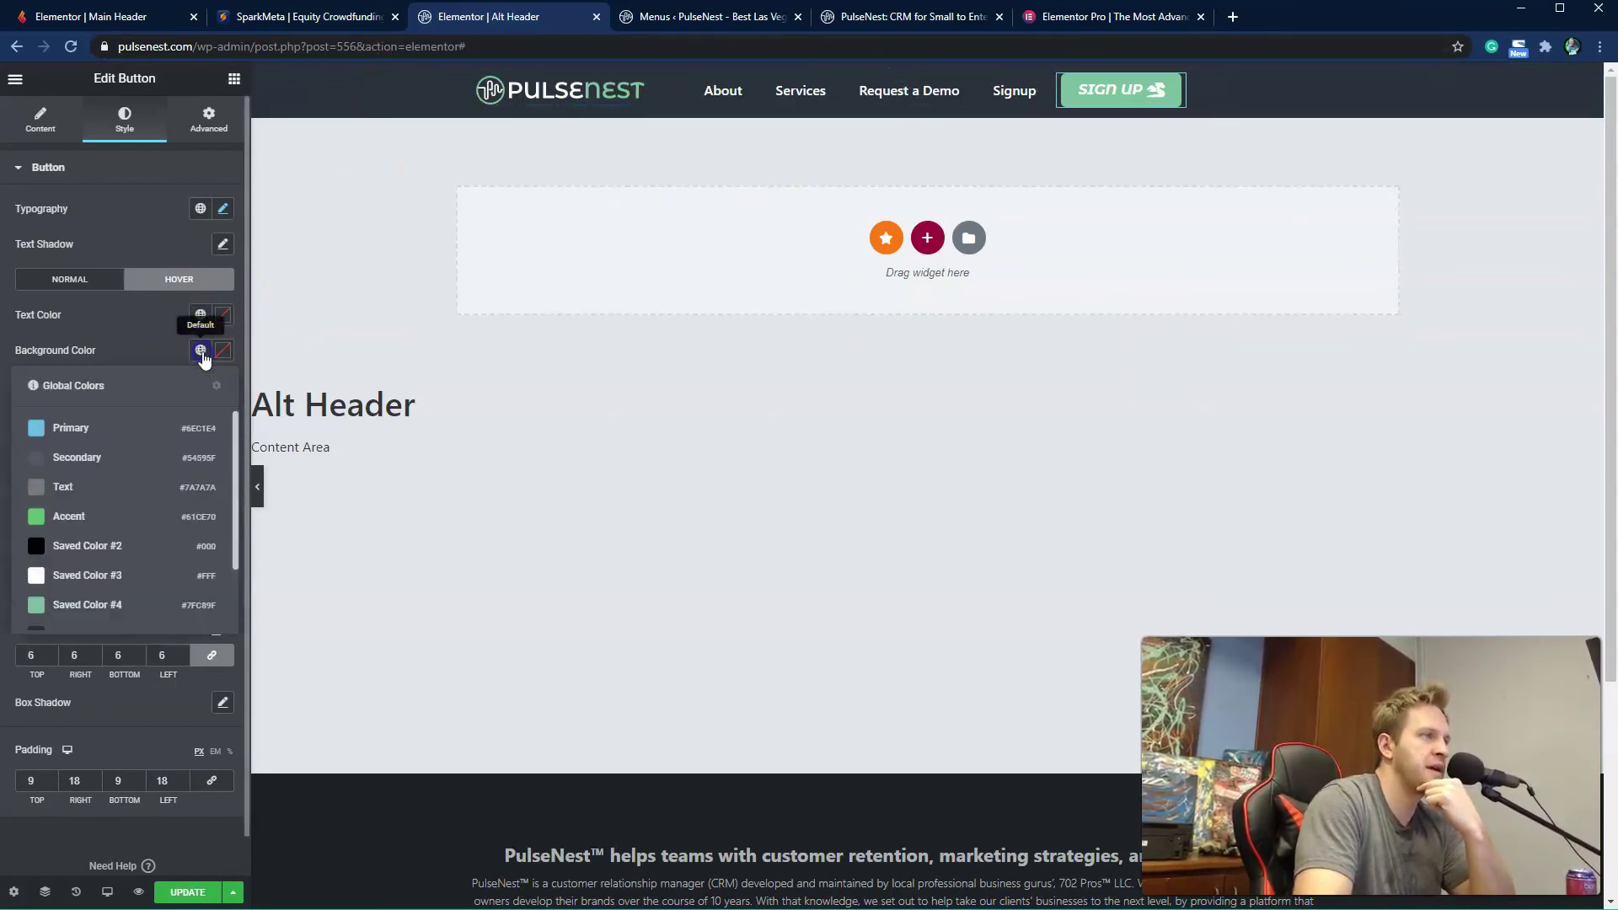
{"action": "scroll", "coordinate": [144, 534], "scroll_direction": "down", "scroll_amount": 3}
{"action": "left_click", "coordinate": [107, 549]}
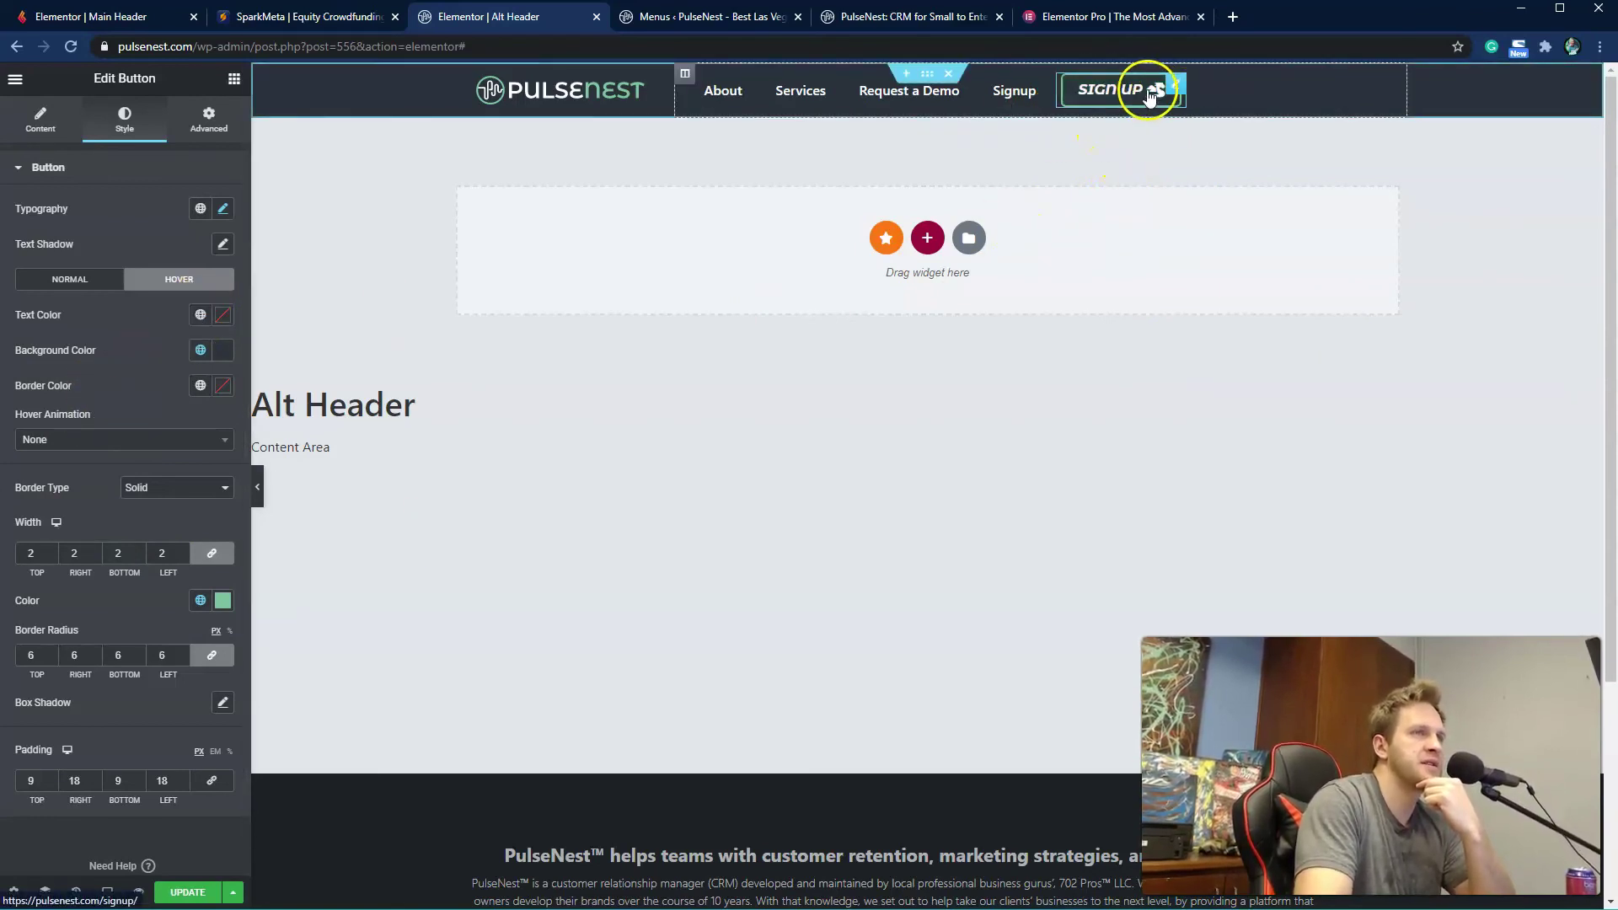
Step: Try Saved Color #4 as the Sign up button's hover text color, and replace it with white
{"action": "left_click", "coordinate": [200, 314]}
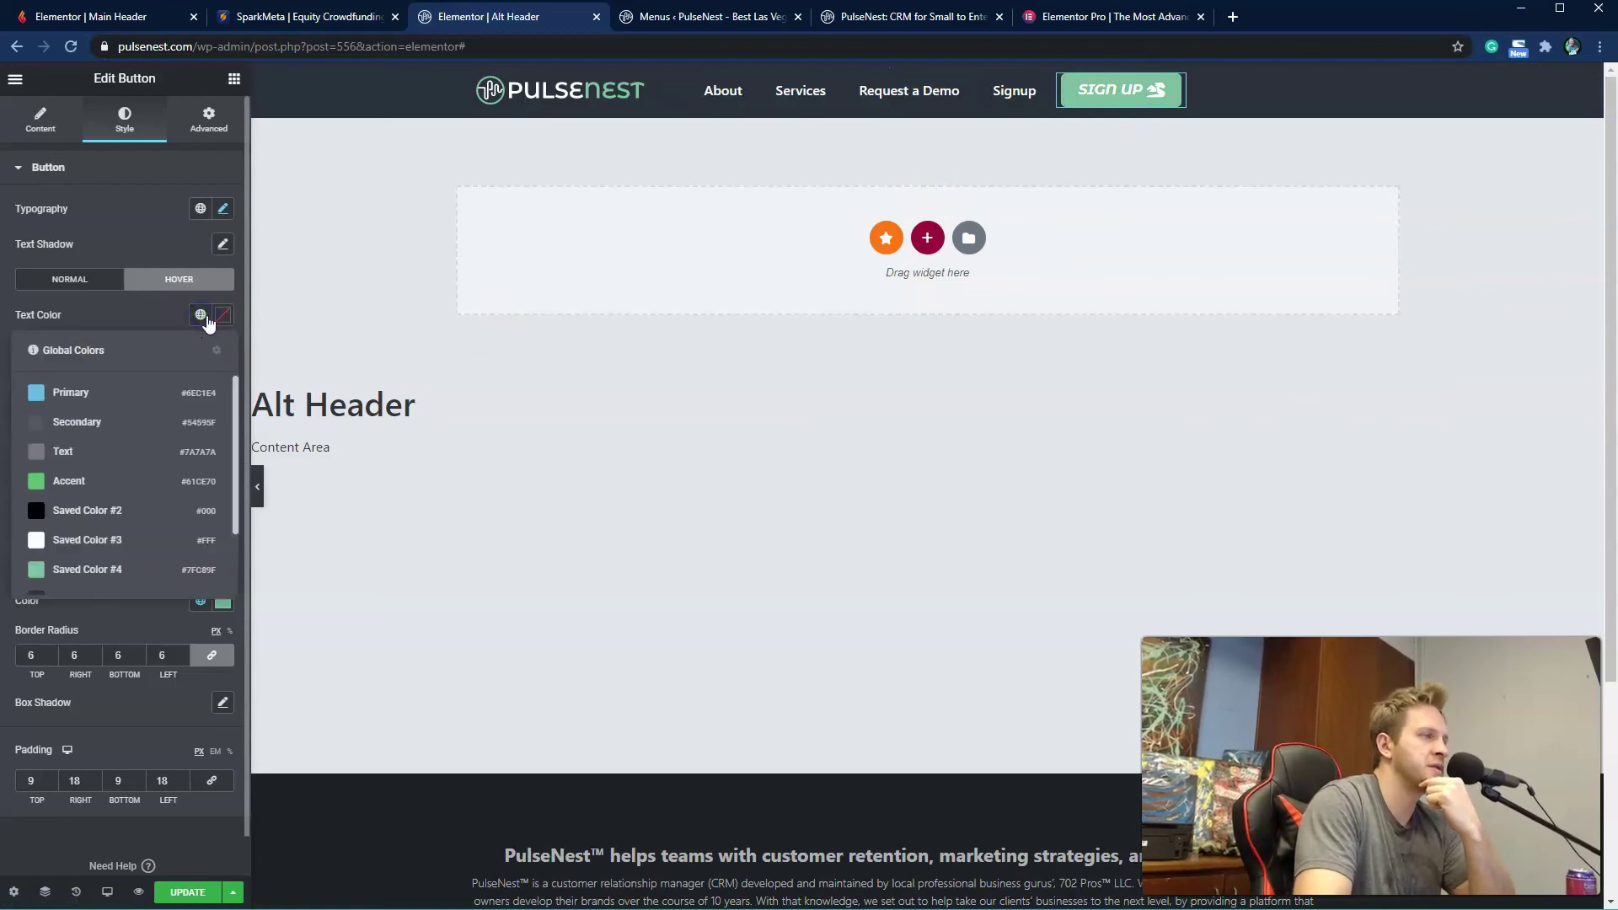
{"action": "left_click", "coordinate": [108, 569]}
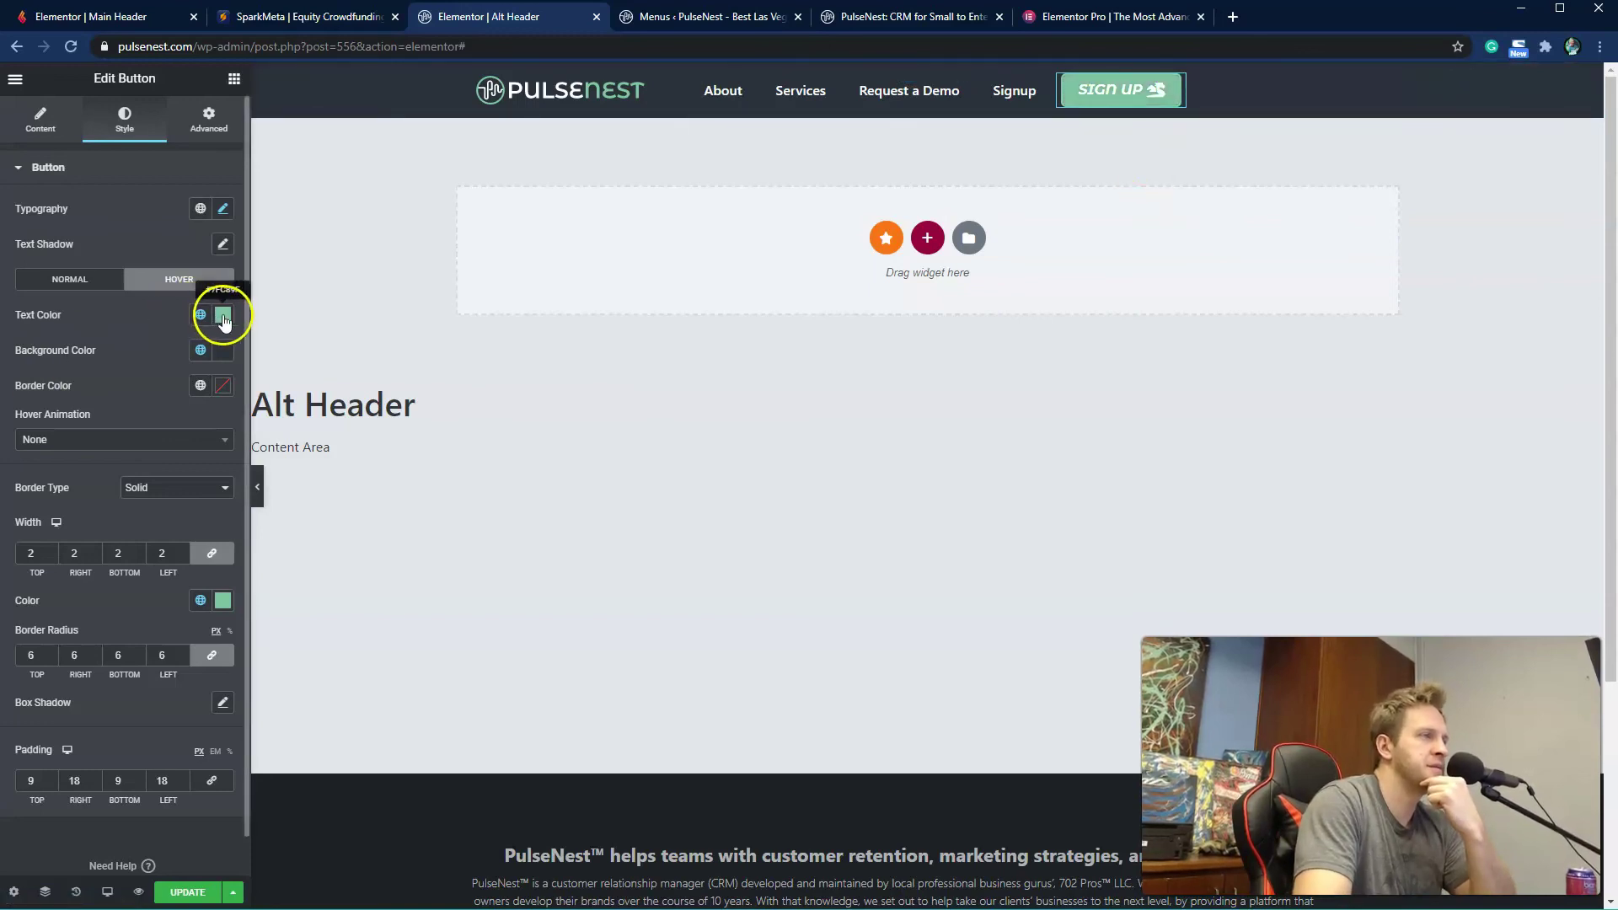
{"action": "left_click", "coordinate": [223, 320]}
{"action": "left_click_drag", "start_coordinate": [80, 440], "coordinate": [19, 372]}
{"action": "left_click", "coordinate": [108, 308]}
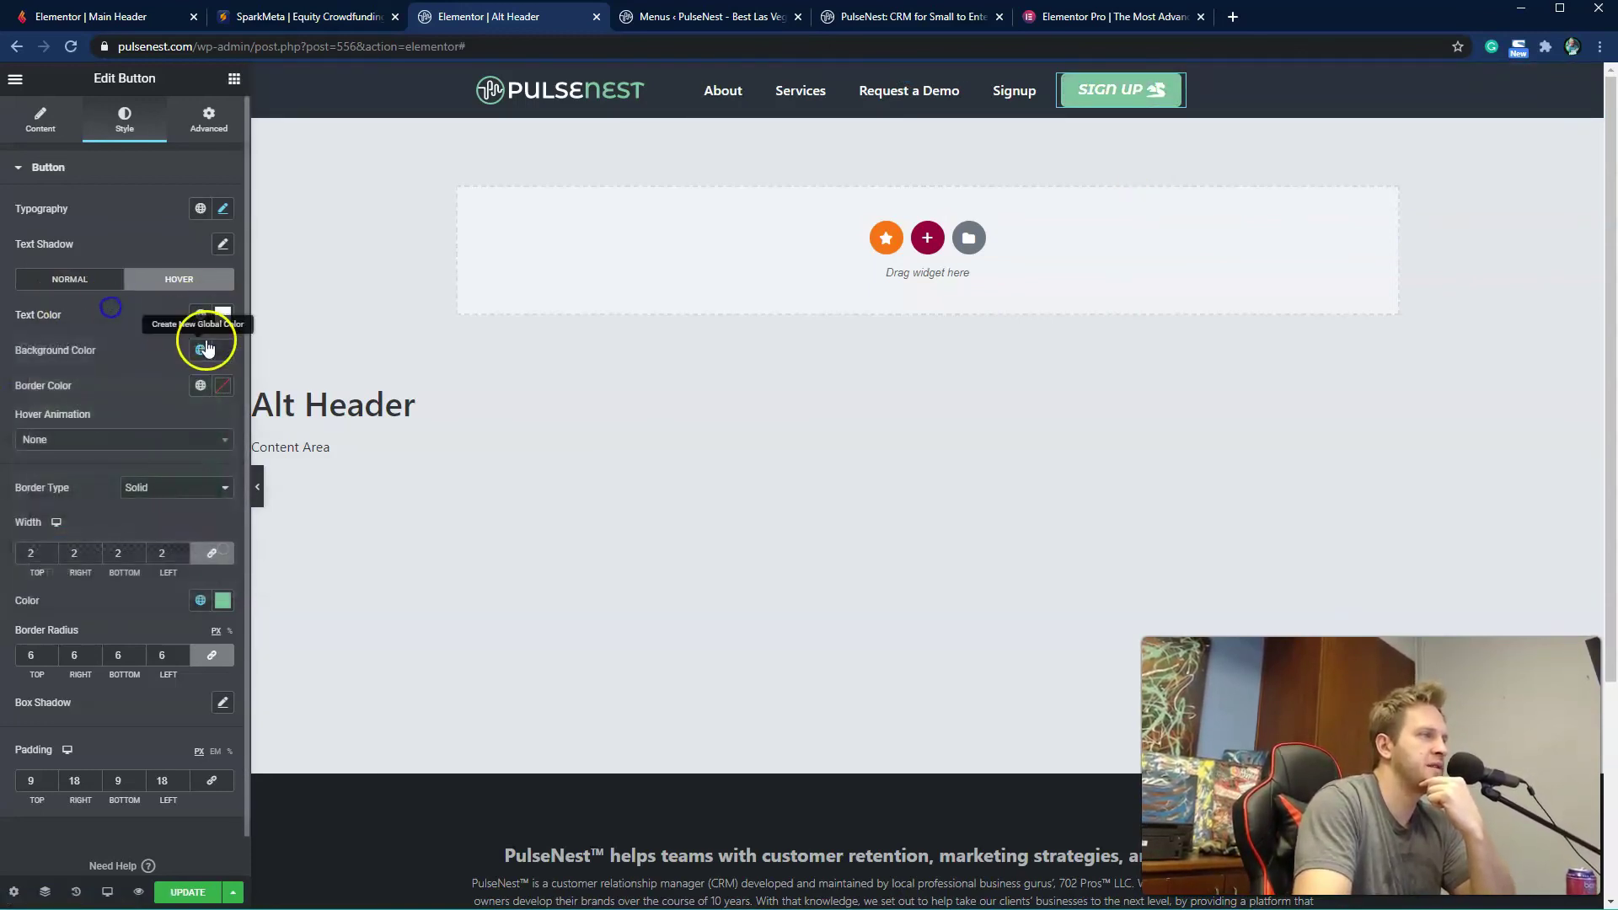
Step: Set the Sign up button's hover border color to white (#FFFFFF)
{"action": "left_click", "coordinate": [223, 387]}
{"action": "left_click_drag", "start_coordinate": [180, 461], "coordinate": [30, 448]}
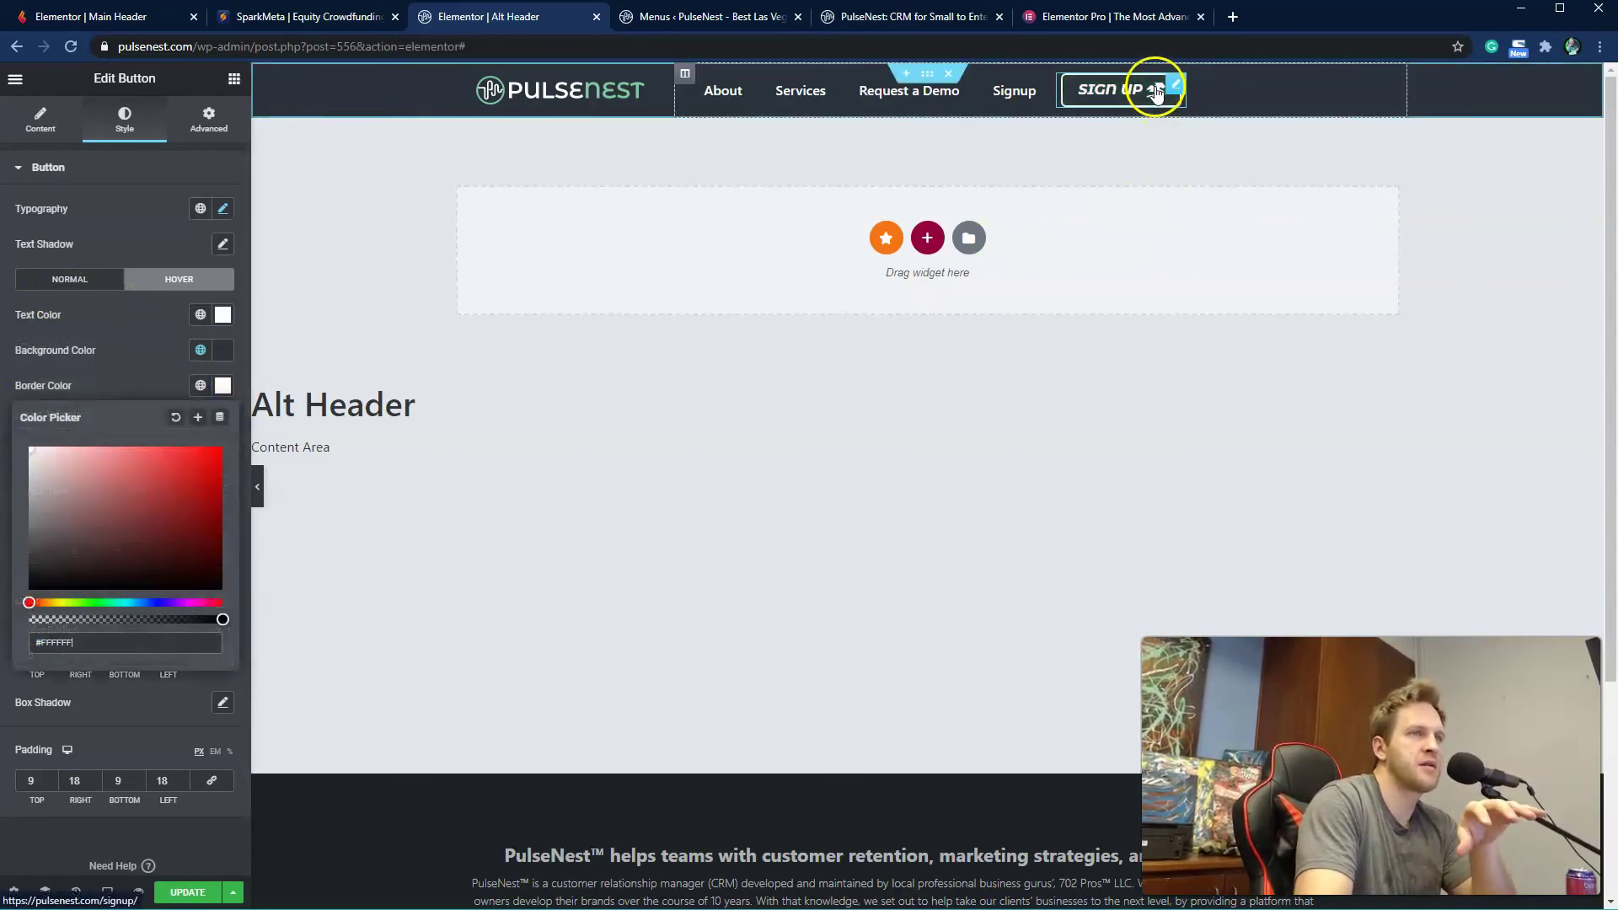
{"action": "left_click", "coordinate": [132, 325]}
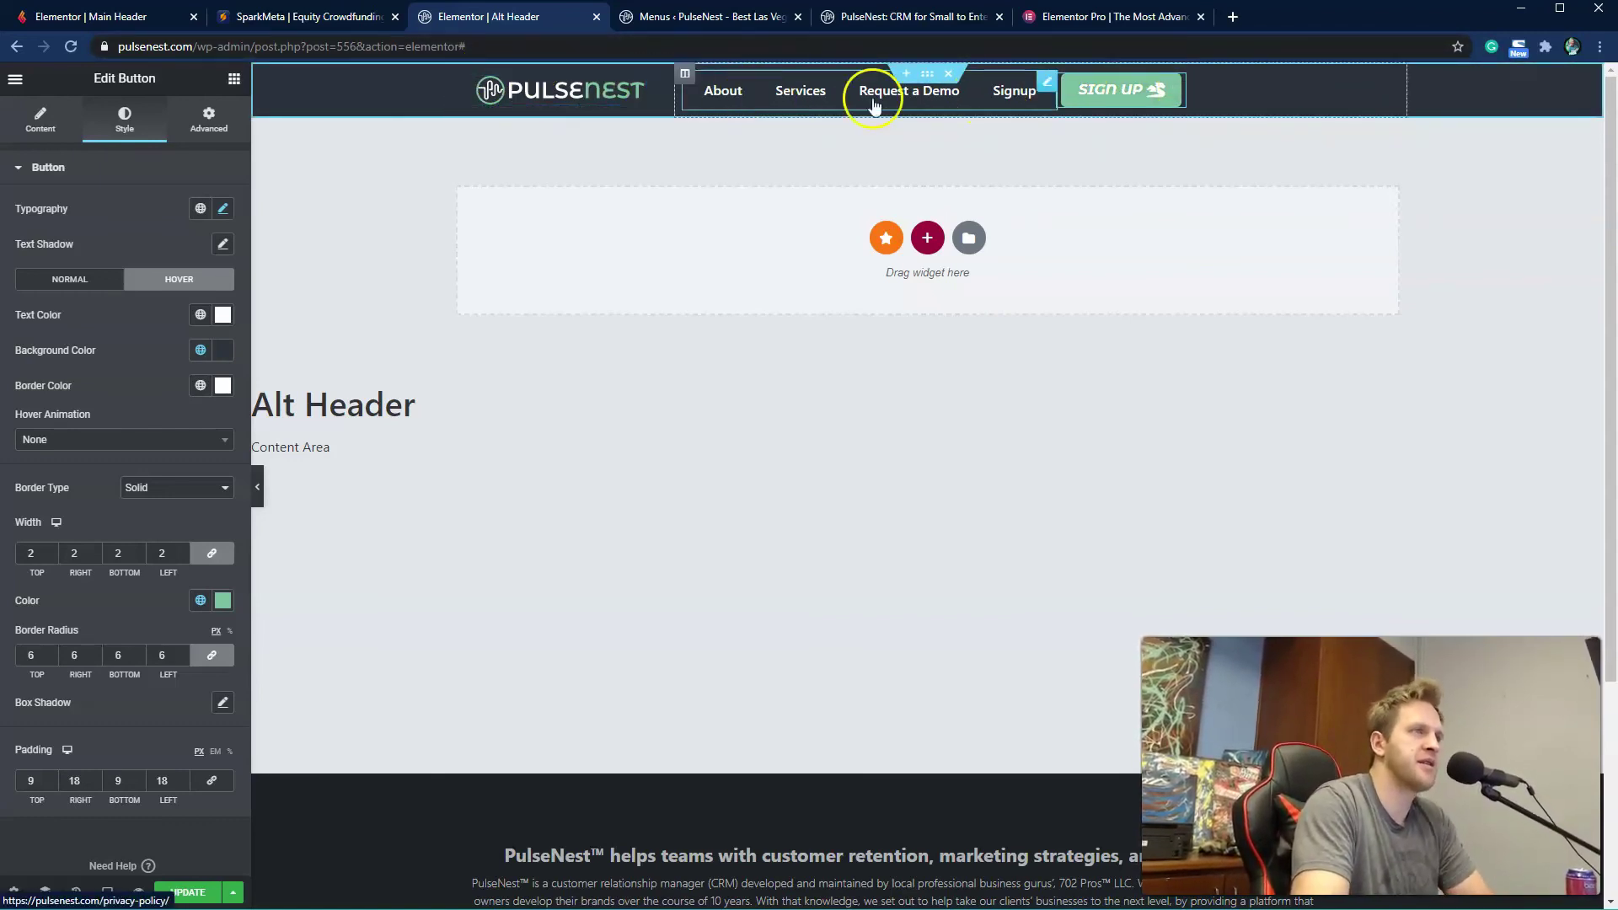
Step: Set the horizontal alignment of the column holding the navigation menu and Sign up button to End
{"action": "left_click", "coordinate": [686, 81]}
{"action": "left_click", "coordinate": [361, 179]}
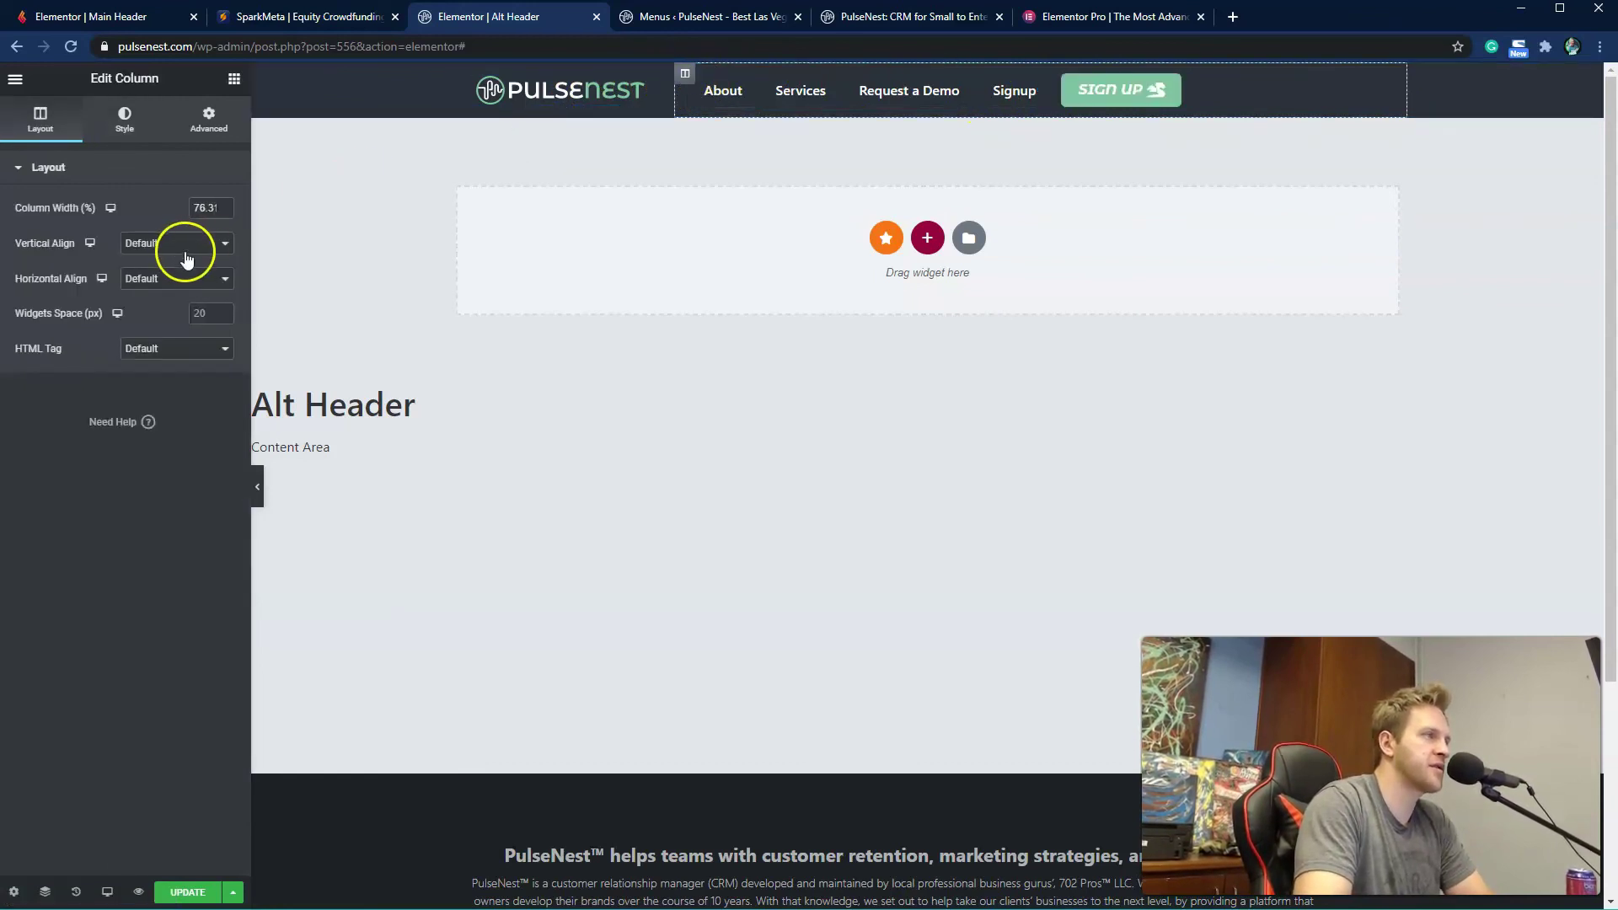
{"action": "left_click", "coordinate": [158, 282]}
{"action": "left_click", "coordinate": [166, 334]}
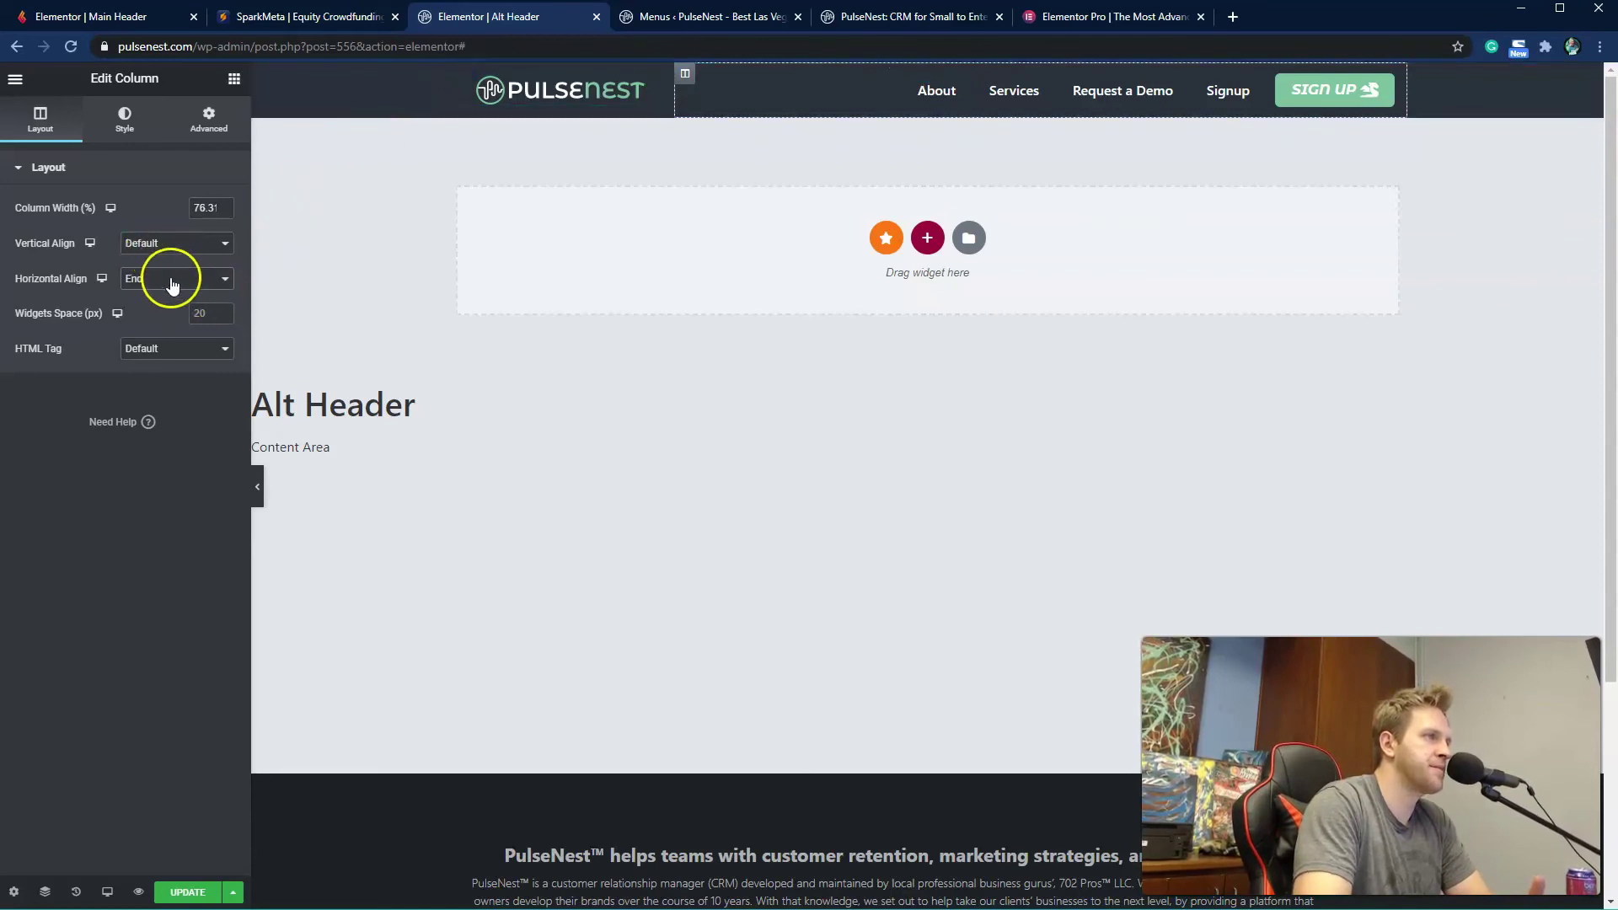
Step: Set the logo column's horizontal alignment to Start
{"action": "left_click", "coordinate": [455, 75]}
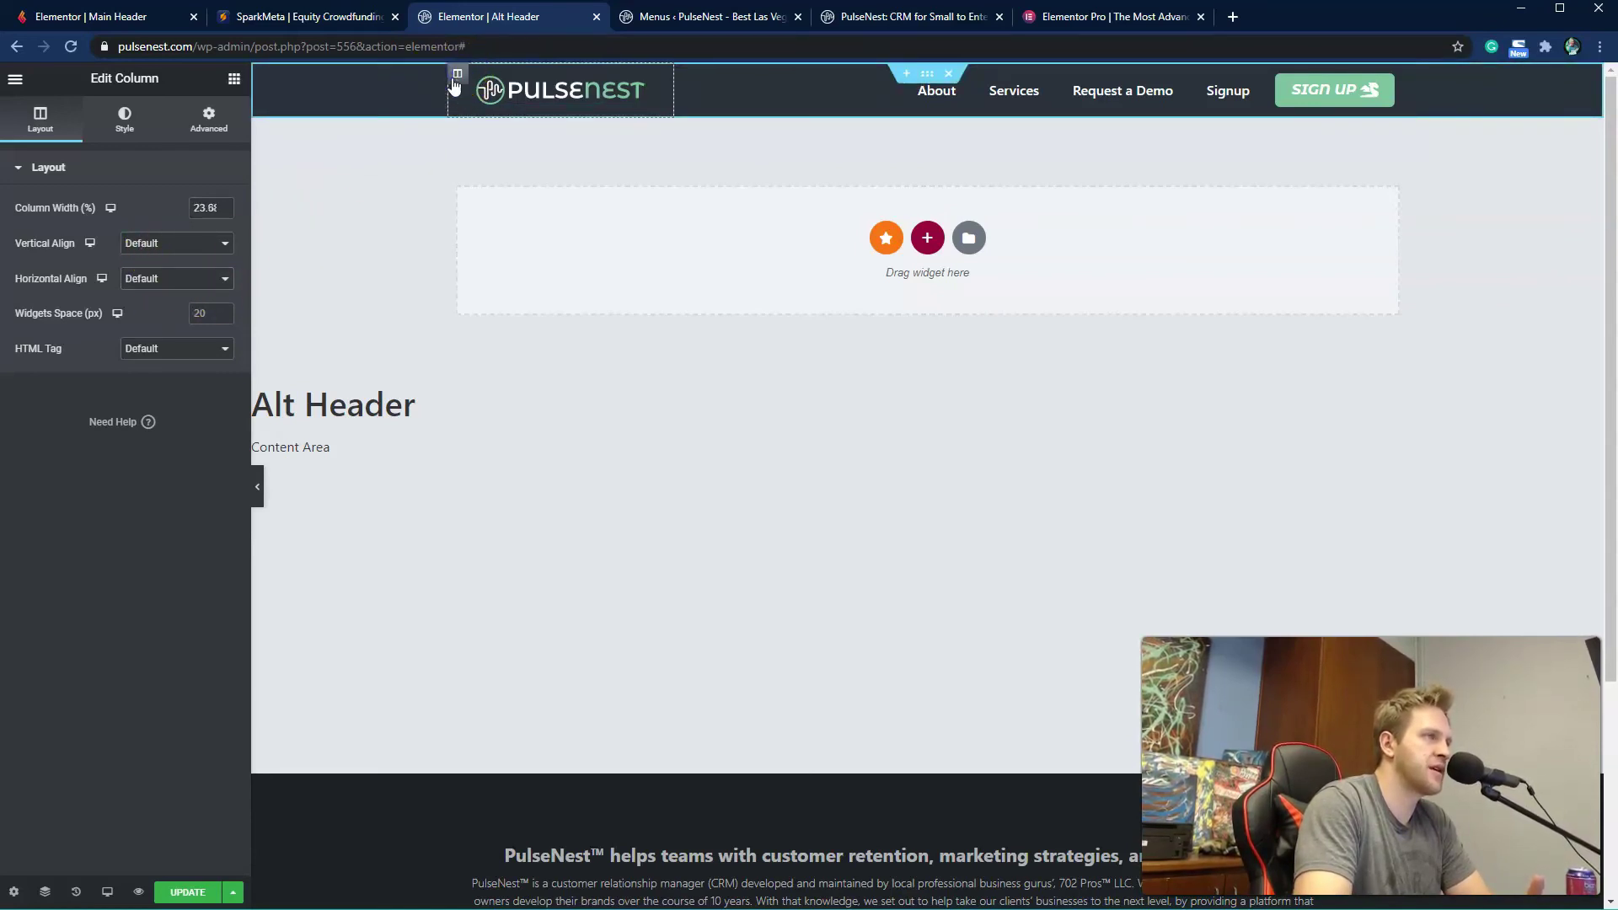
{"action": "left_click", "coordinate": [199, 279]}
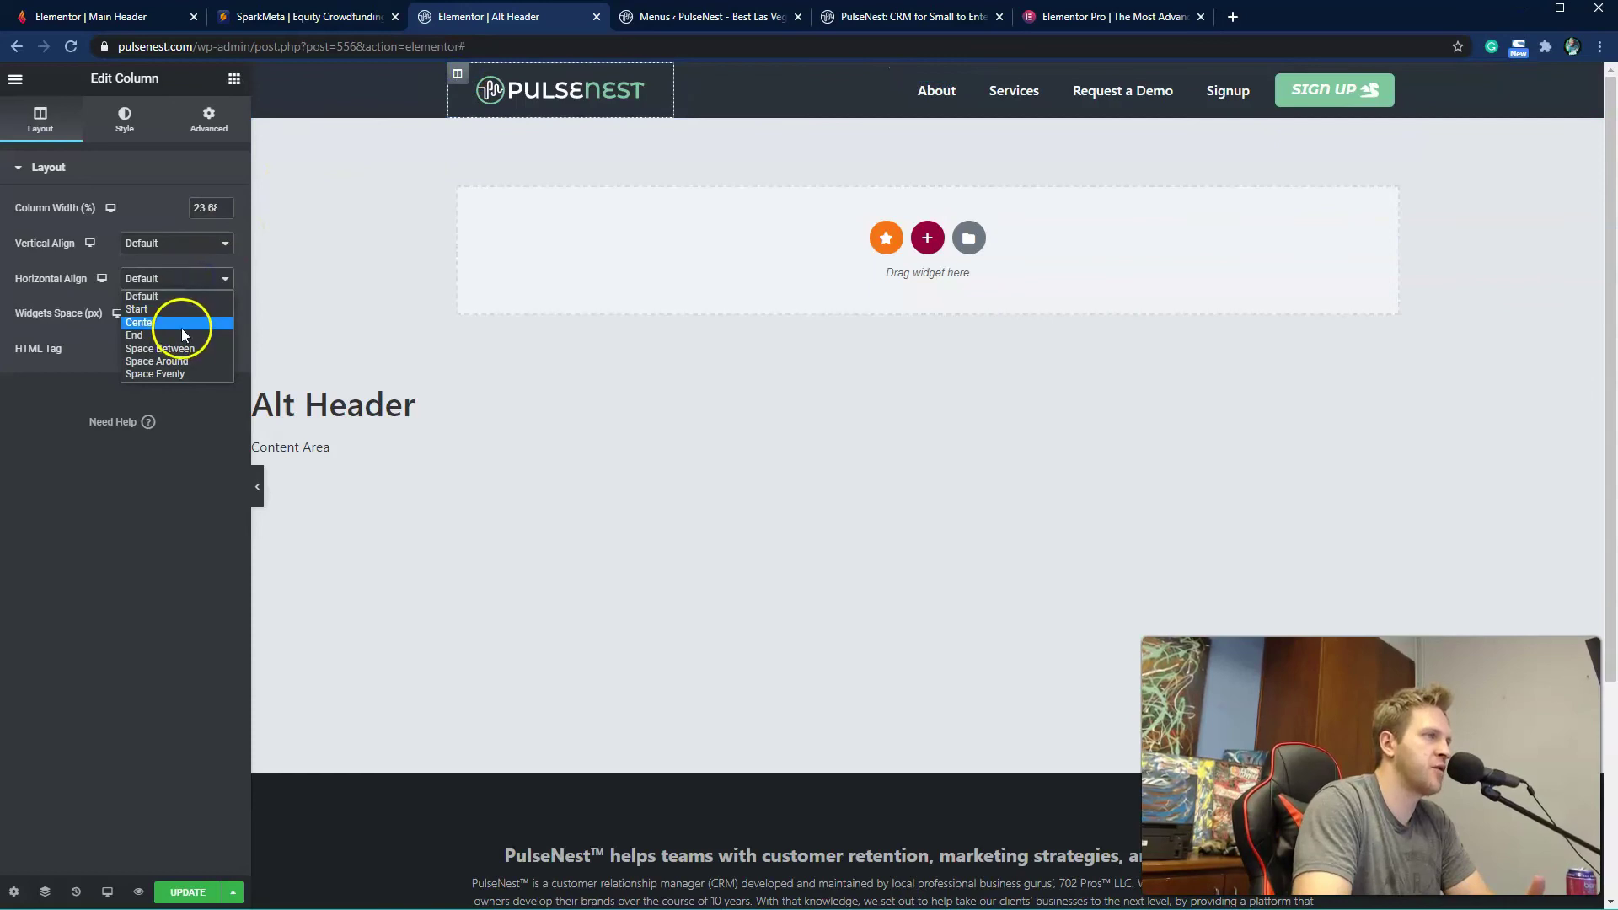
{"action": "left_click", "coordinate": [186, 310]}
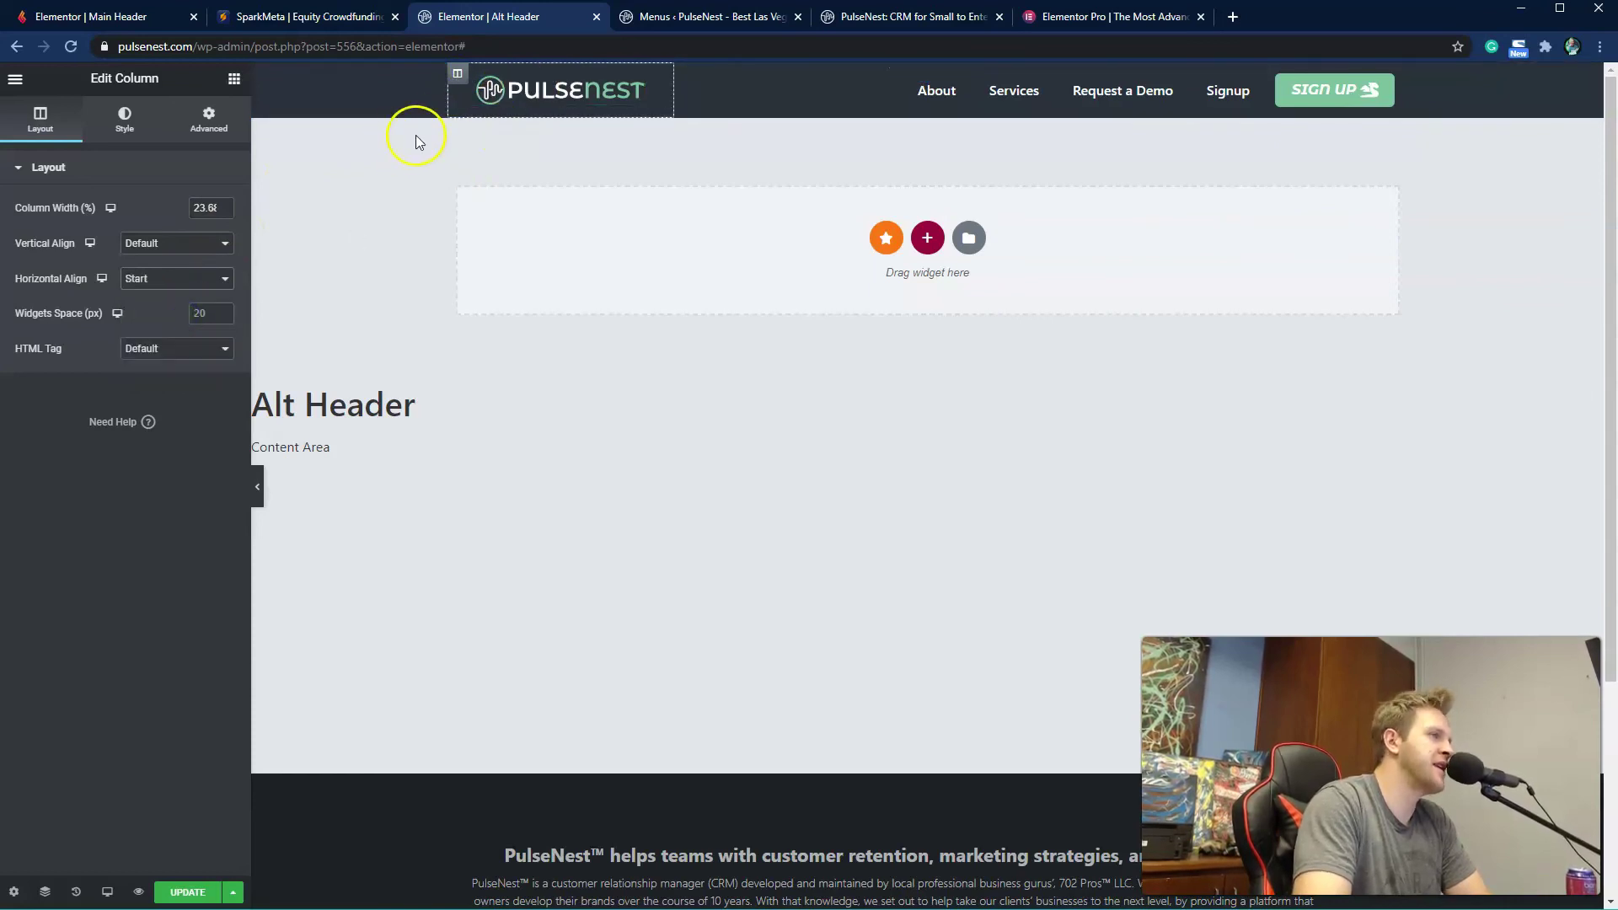
Step: Left-align the site logo within its column and update the header
{"action": "left_click", "coordinate": [587, 93]}
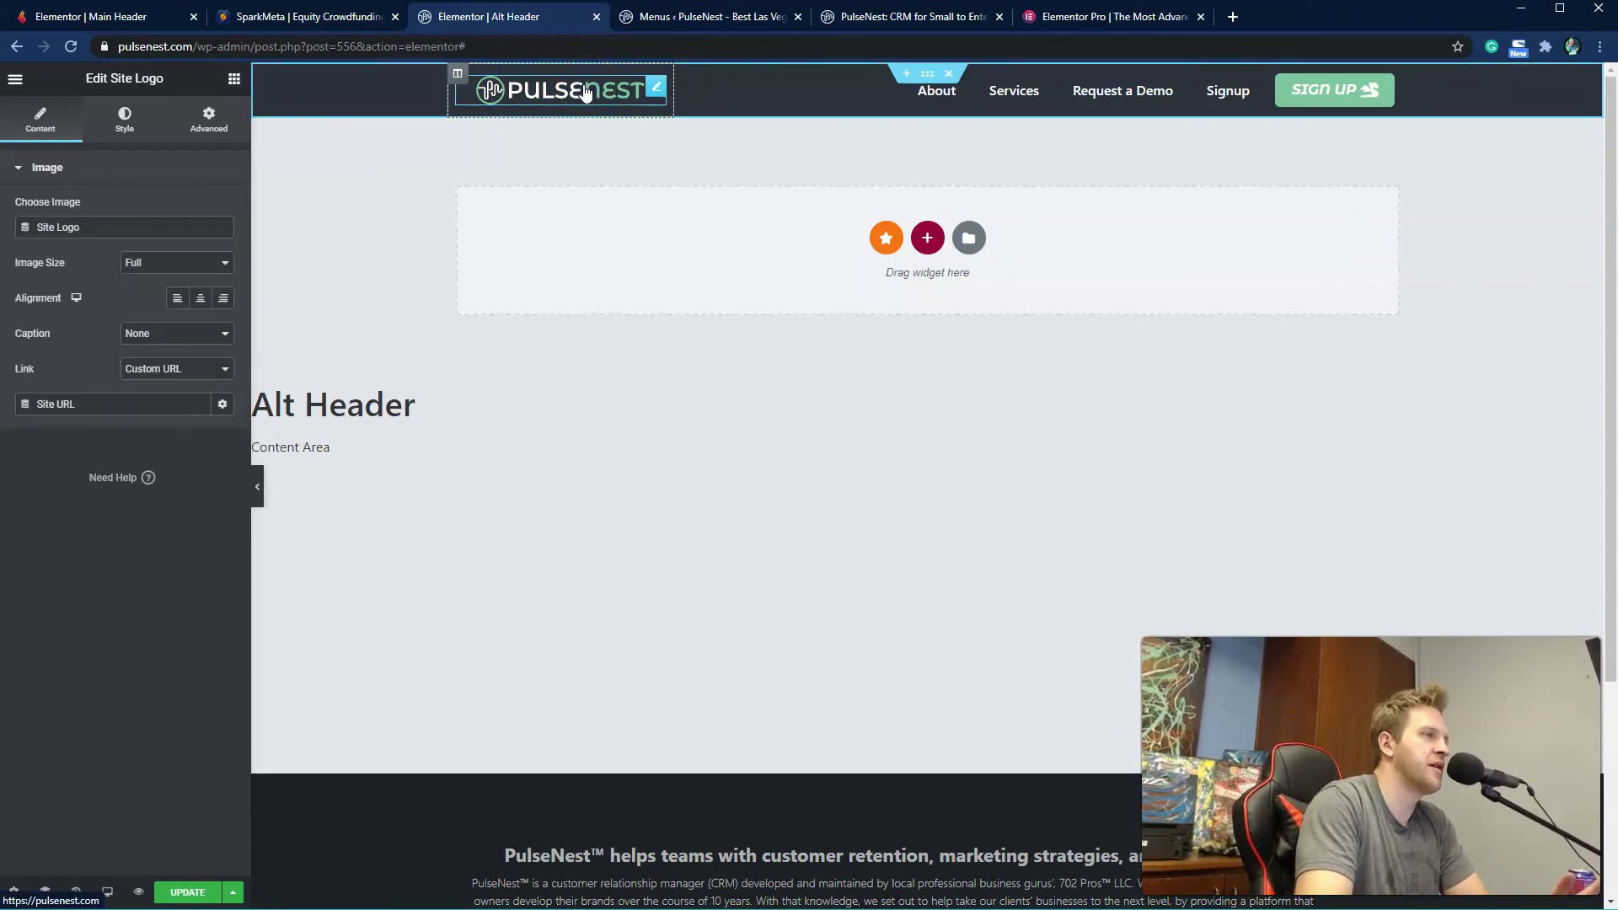
{"action": "left_click", "coordinate": [182, 305]}
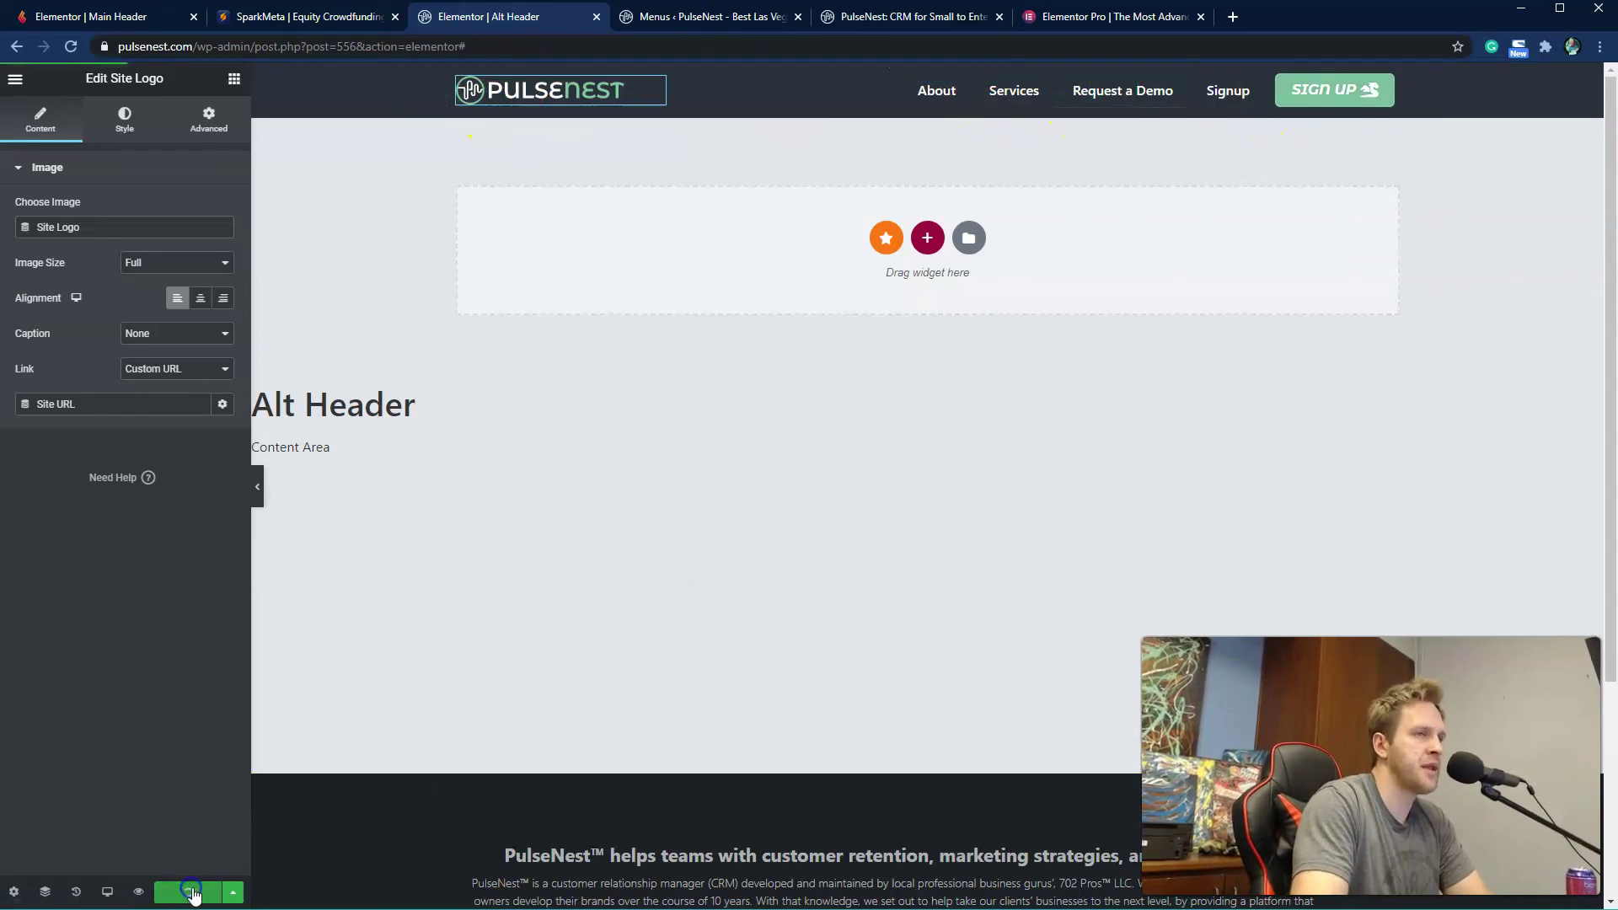
Step: Check the new header on the live PulseNest homepage at full and mobile window widths, including its collapsed menu
{"action": "left_click", "coordinate": [889, 20]}
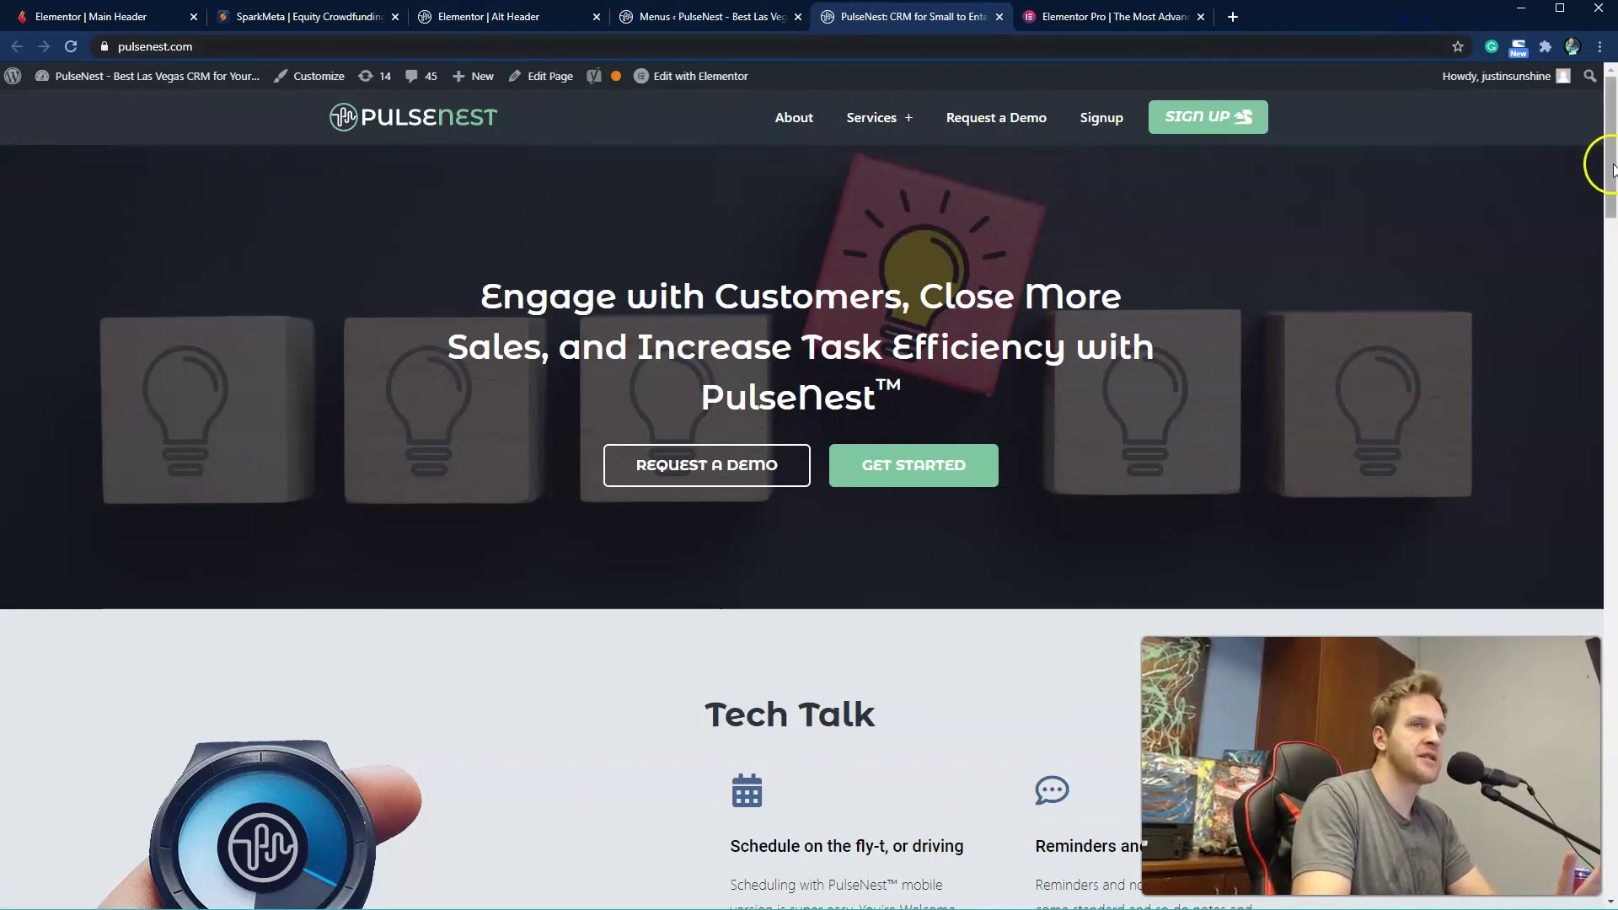
{"action": "left_click_drag", "start_coordinate": [1615, 168], "coordinate": [422, 113]}
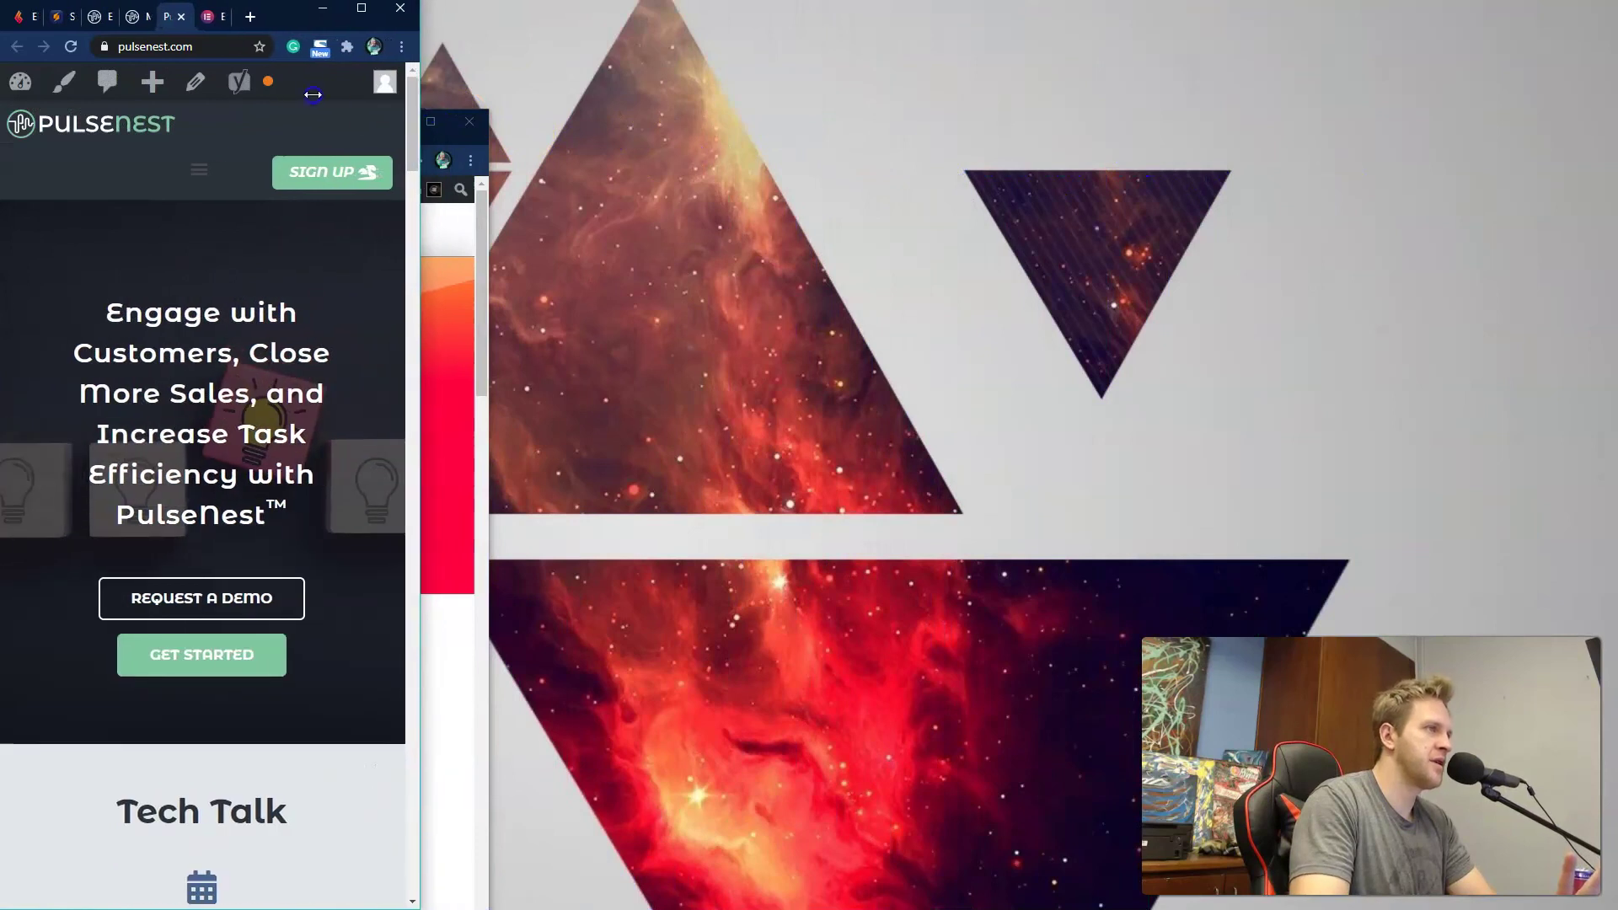
{"action": "left_click", "coordinate": [204, 171]}
{"action": "left_click", "coordinate": [205, 170]}
{"action": "left_click", "coordinate": [205, 164]}
{"action": "left_click", "coordinate": [205, 164]}
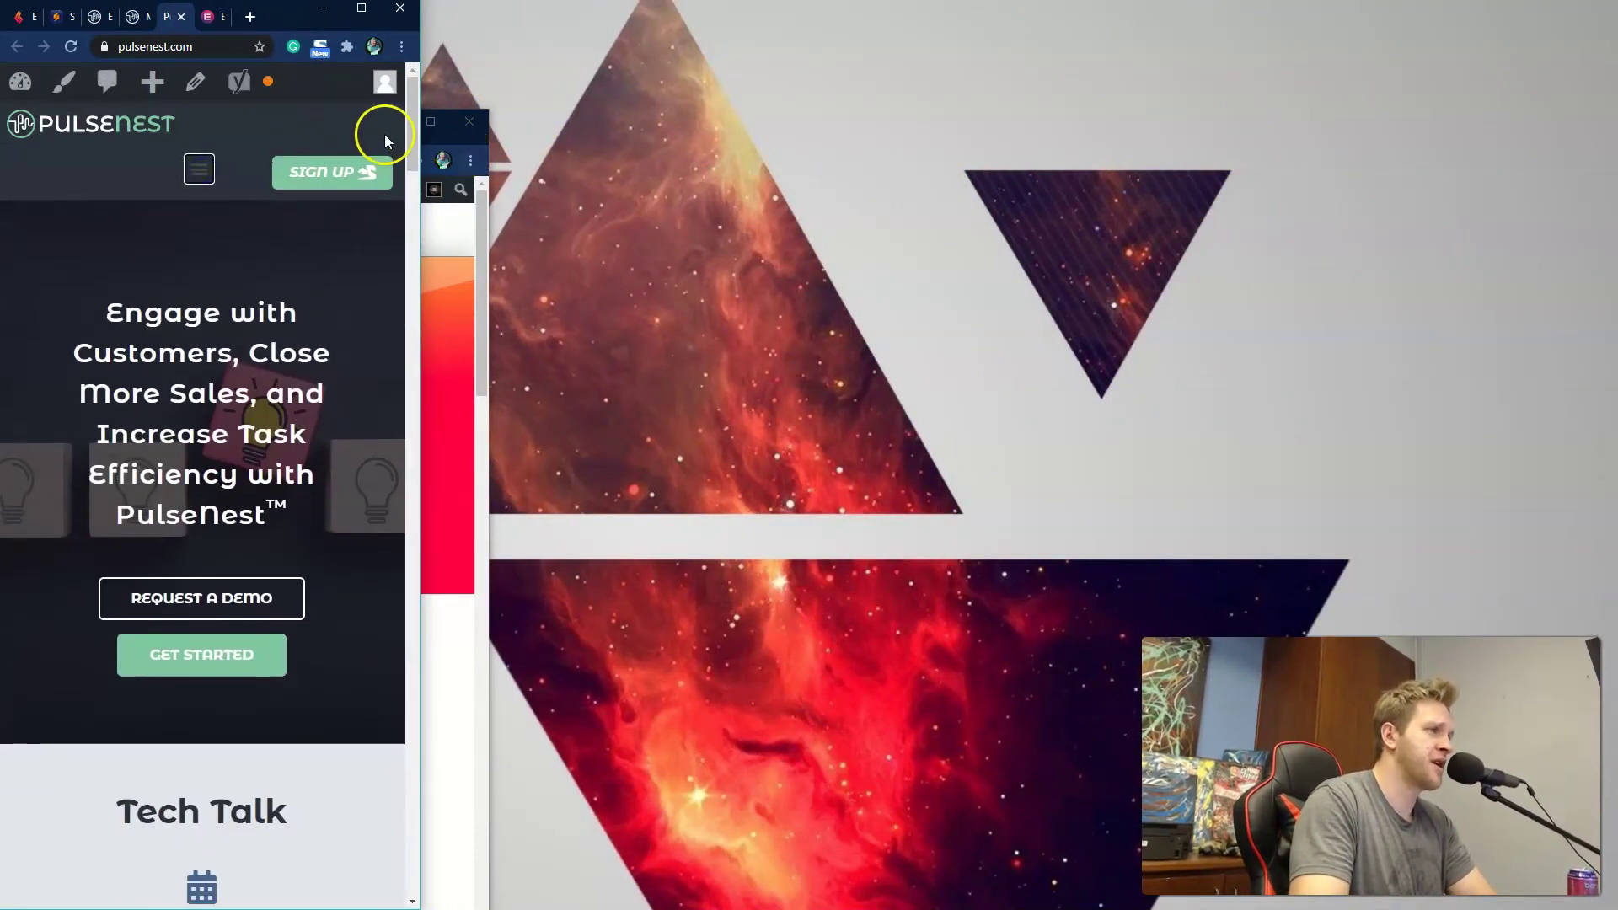
{"action": "left_click_drag", "start_coordinate": [421, 129], "coordinate": [1608, 135]}
{"action": "left_click", "coordinate": [222, 167]}
{"action": "left_click", "coordinate": [222, 168]}
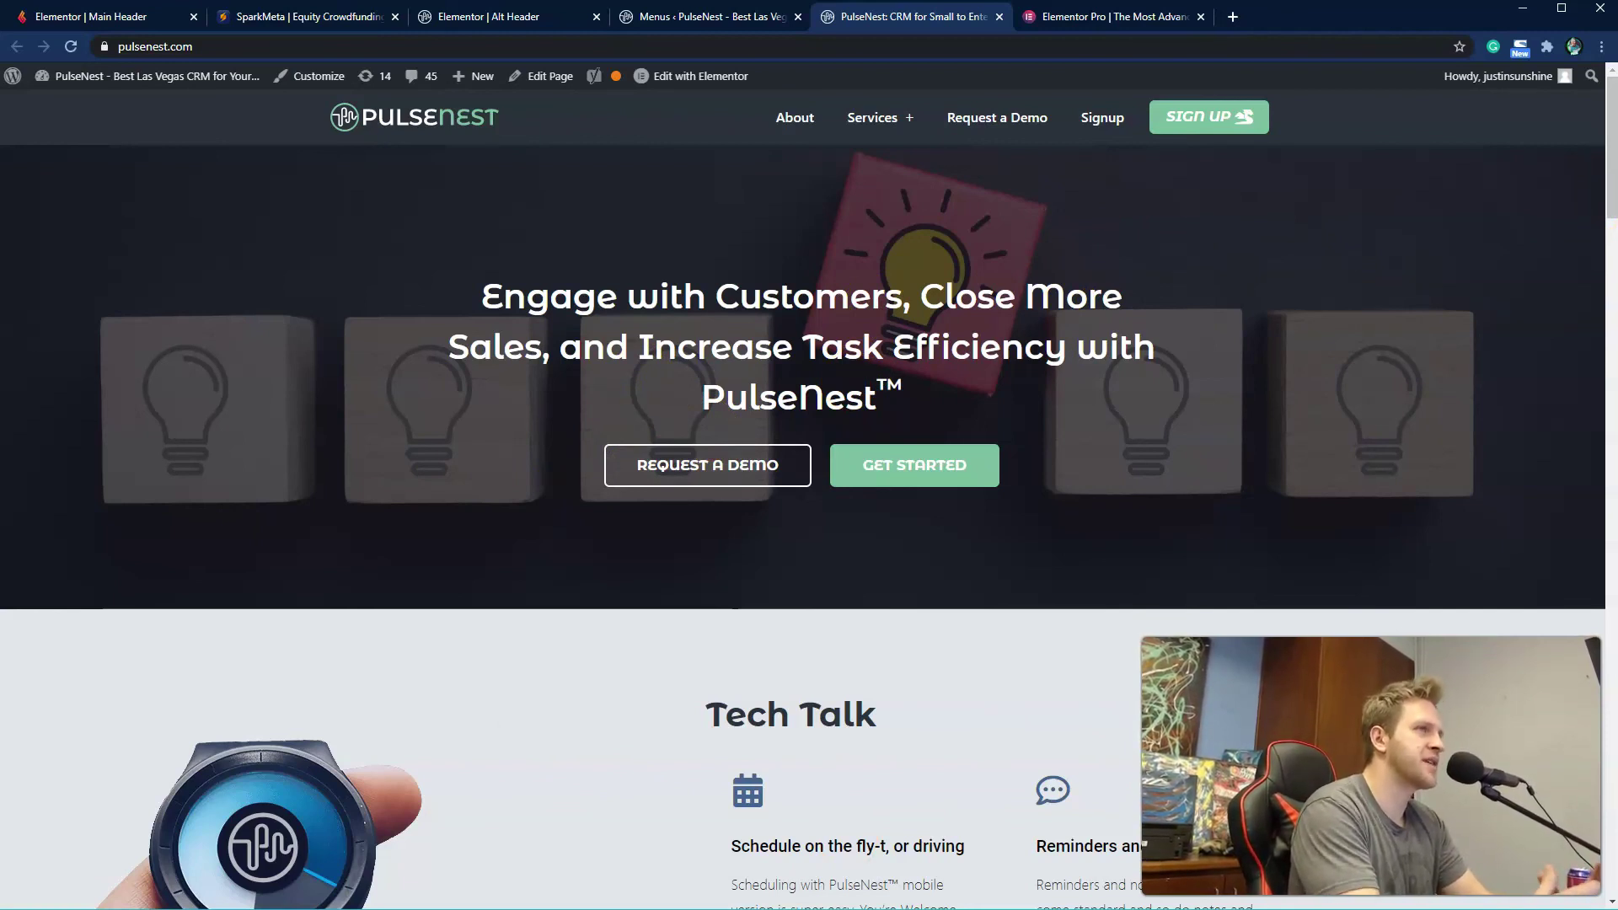
Step: Open the 702pros.com website in a new browser tab
{"action": "left_click", "coordinate": [1232, 17]}
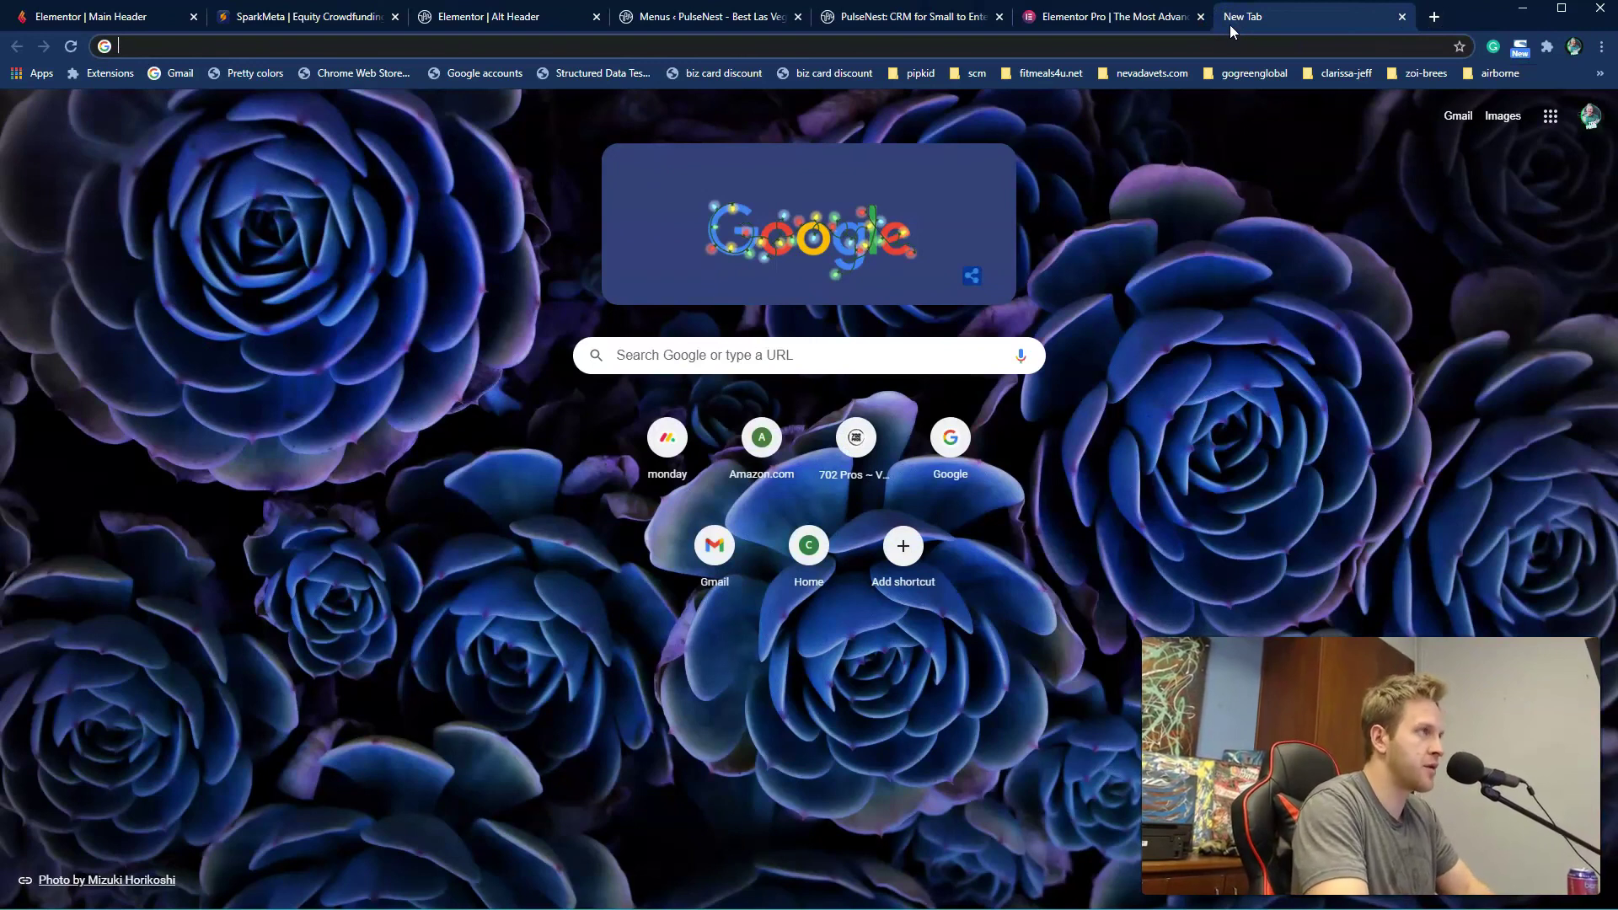
{"action": "type", "text": "702pros"}
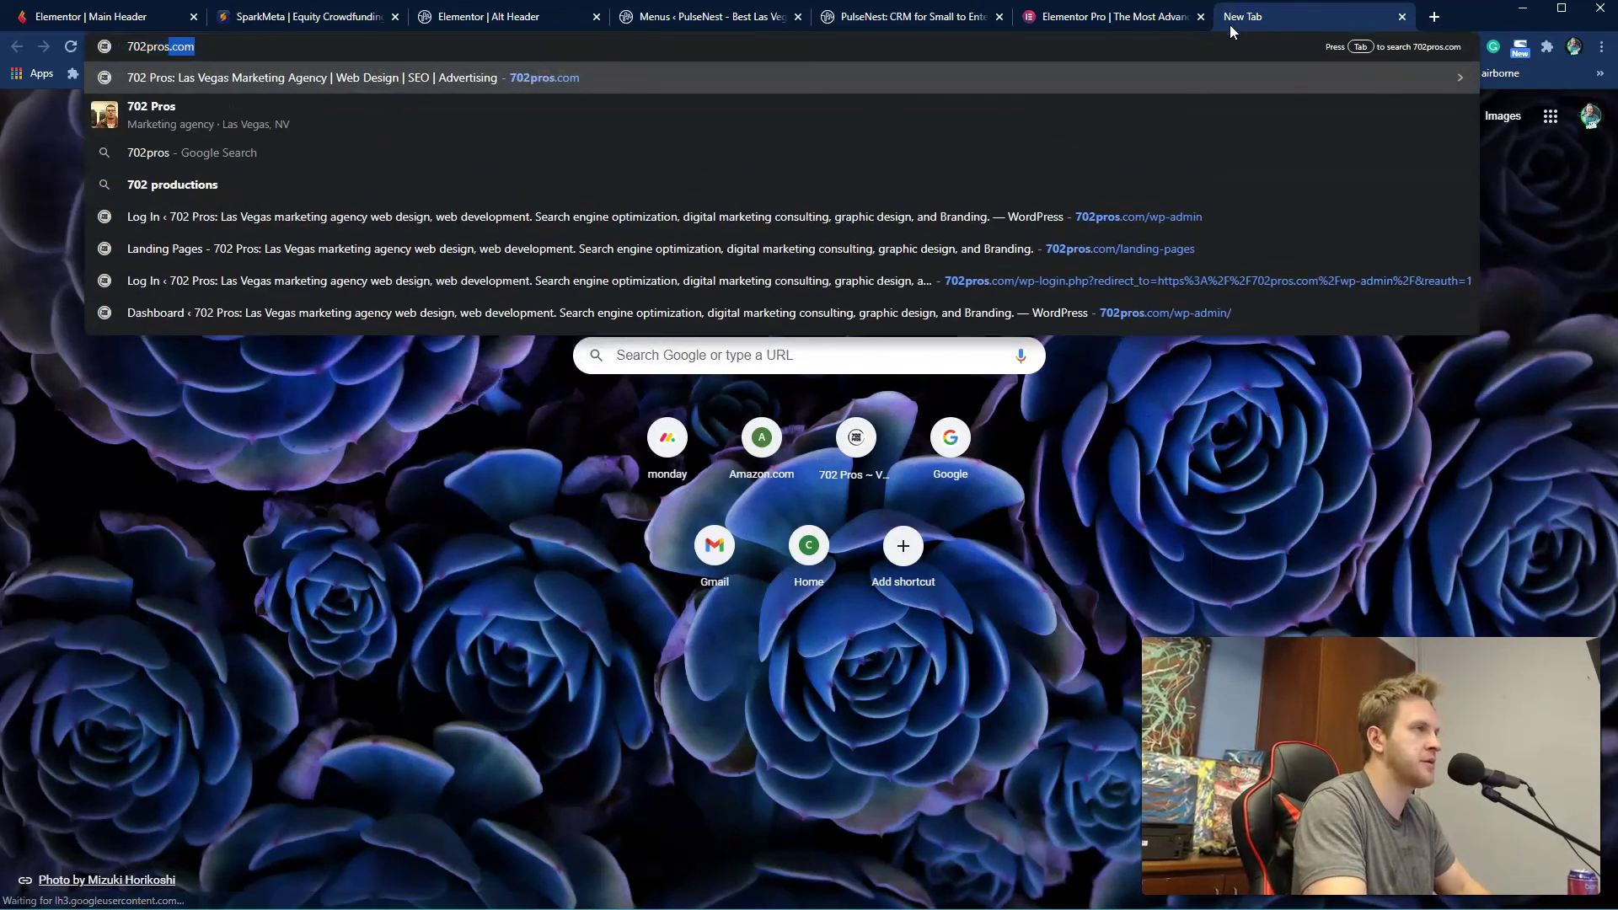
{"action": "key", "text": "Return"}
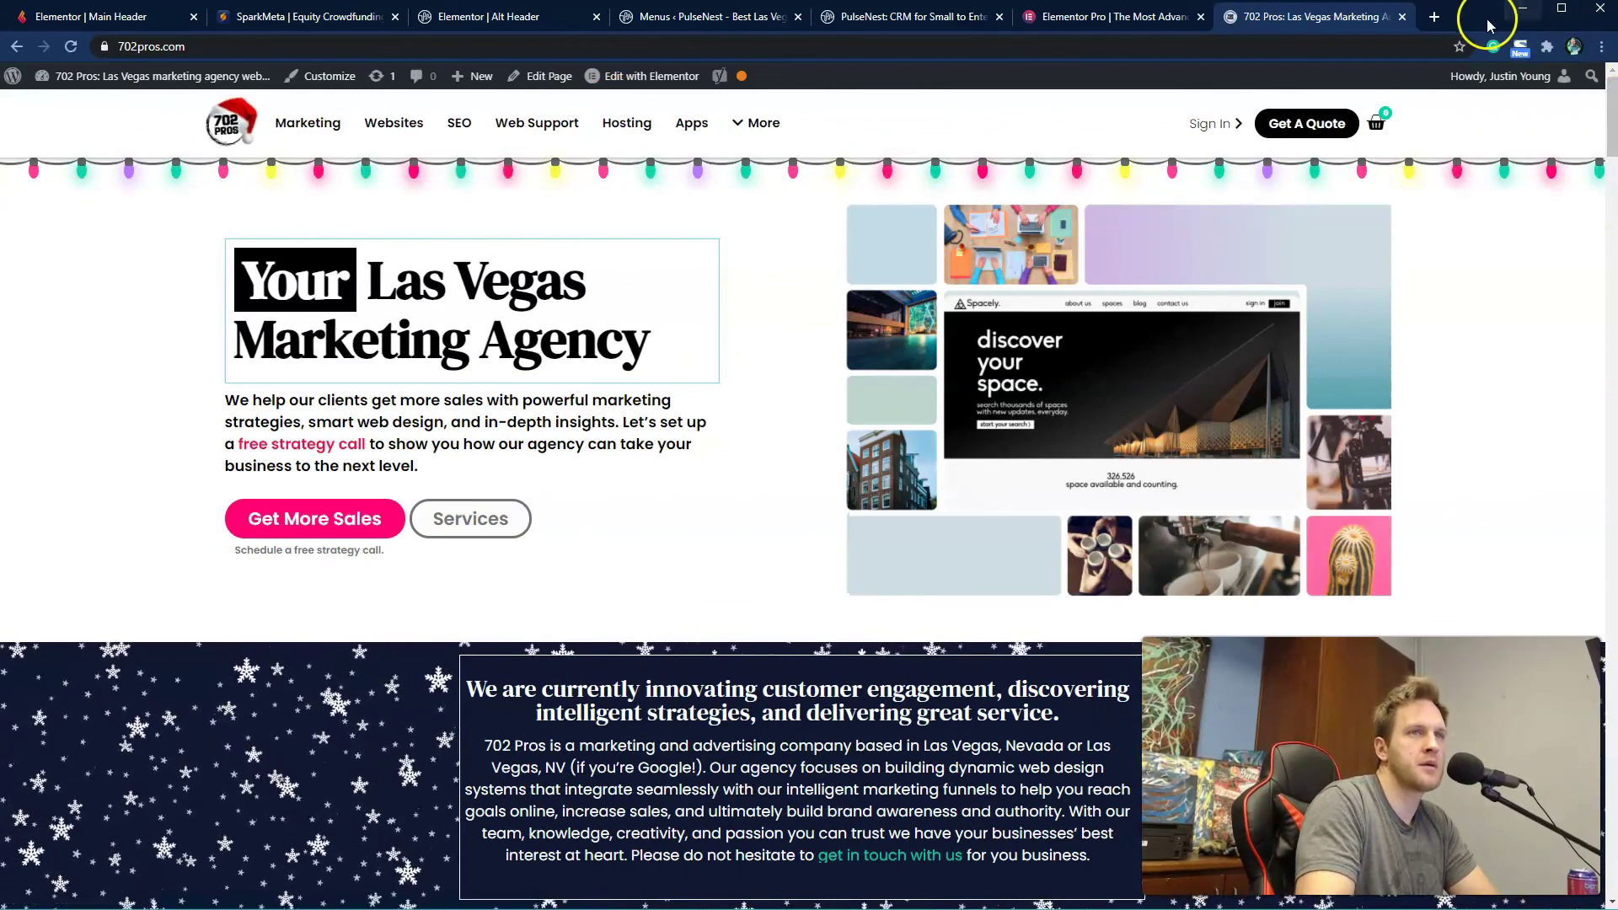
Step: Narrow the browser window to mobile width and examine the expanded mobile menu on 702pros.com
{"action": "left_click_drag", "start_coordinate": [1616, 77], "coordinate": [316, 90]}
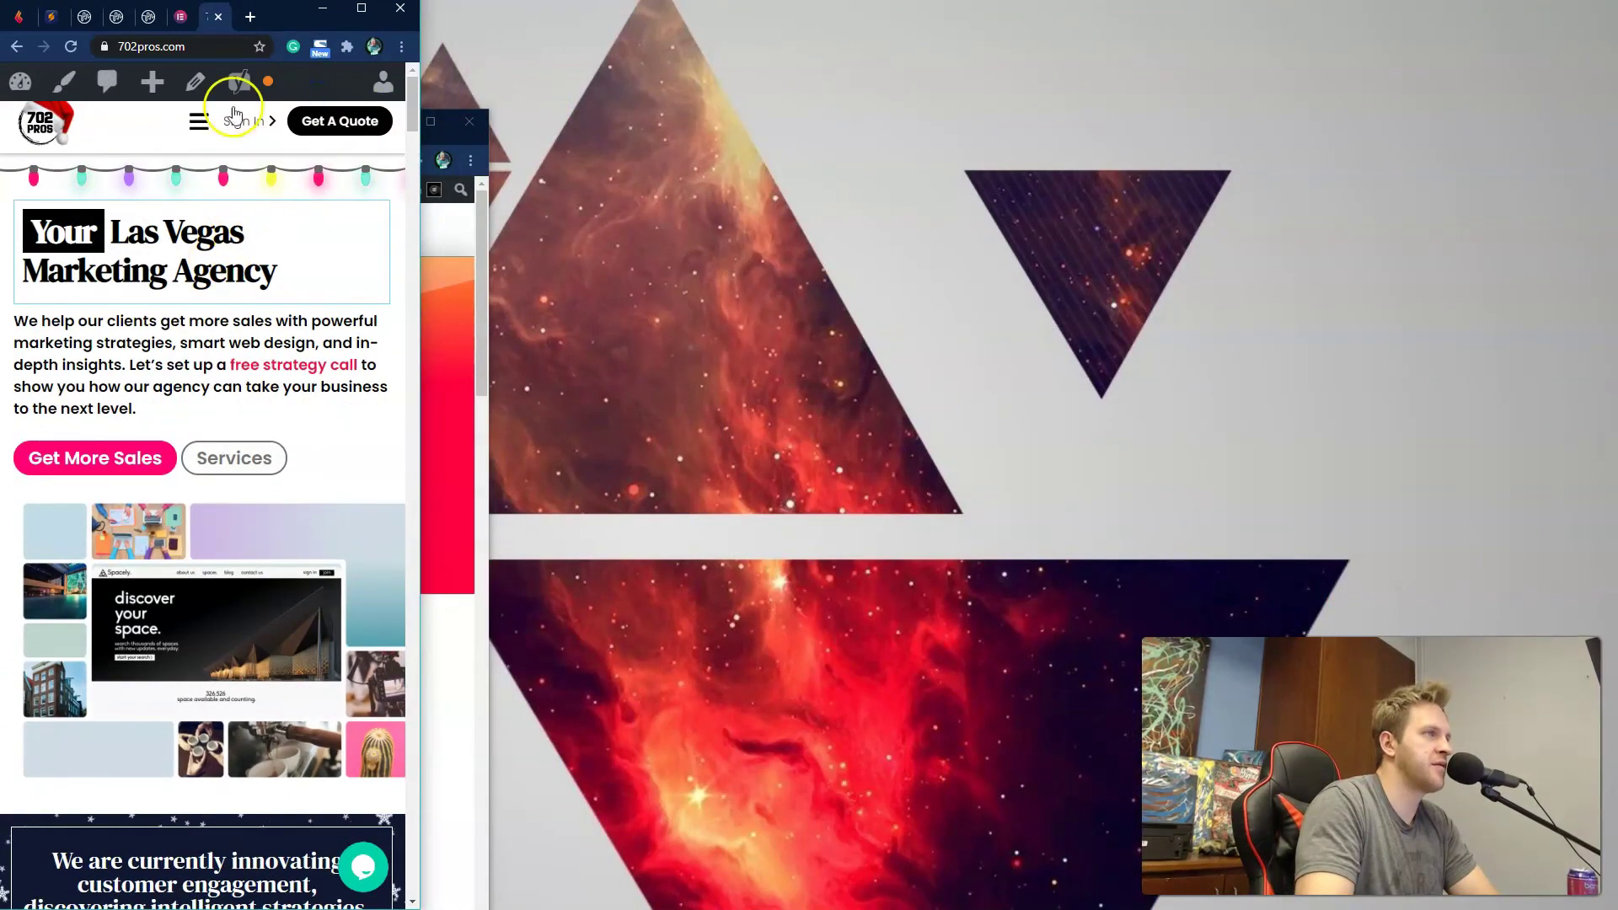
{"action": "left_click", "coordinate": [196, 127]}
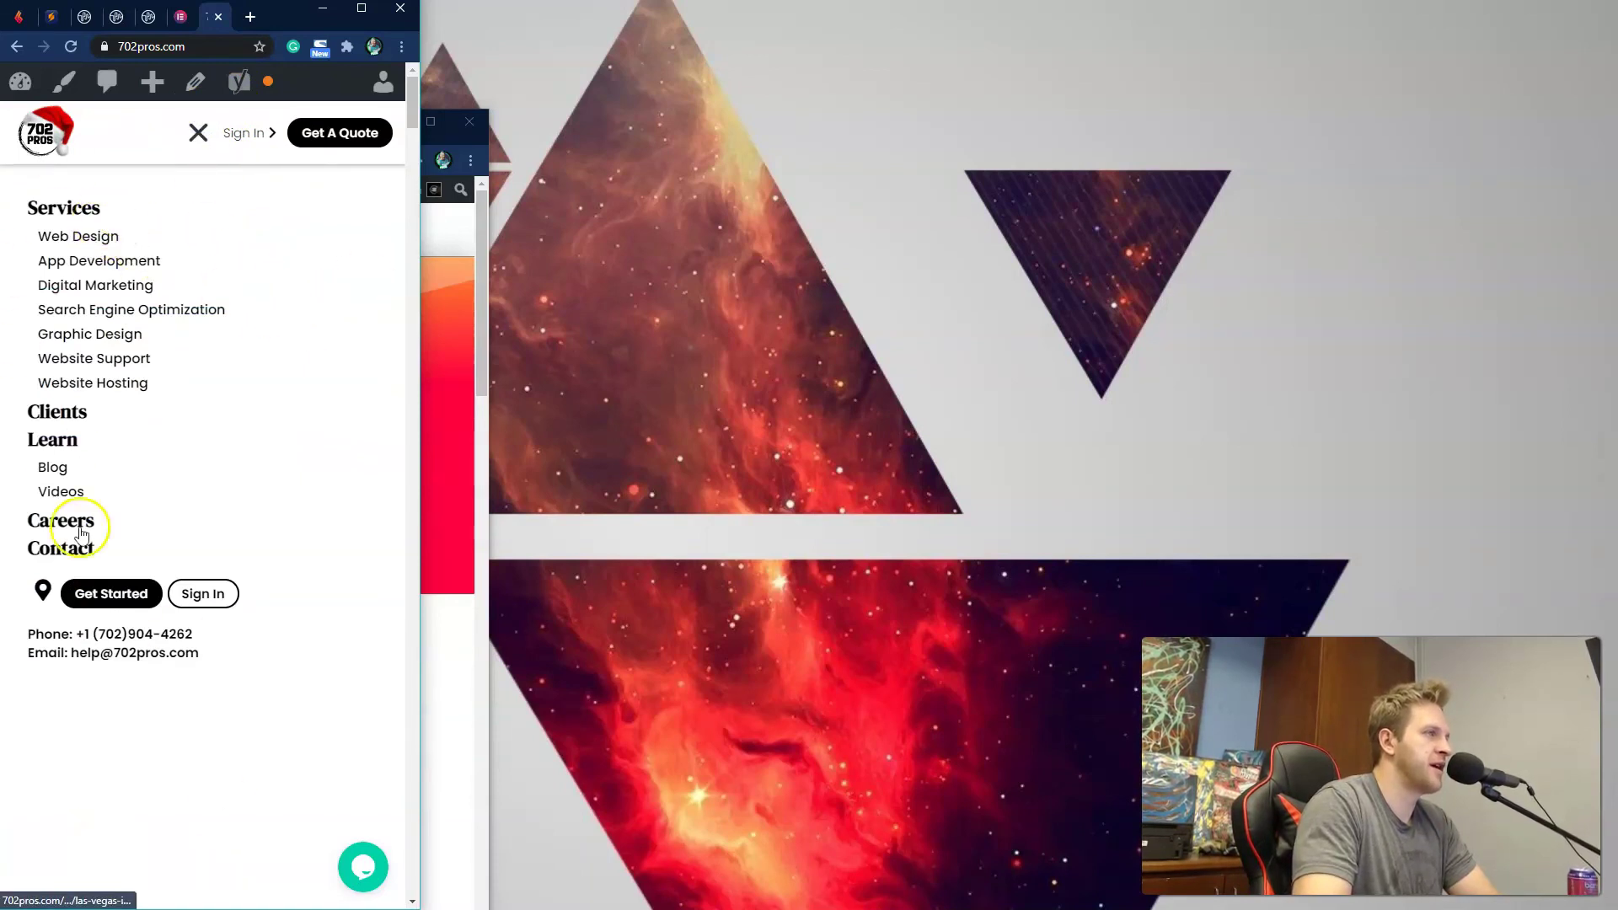
{"action": "left_click", "coordinate": [198, 133]}
{"action": "left_click", "coordinate": [198, 132]}
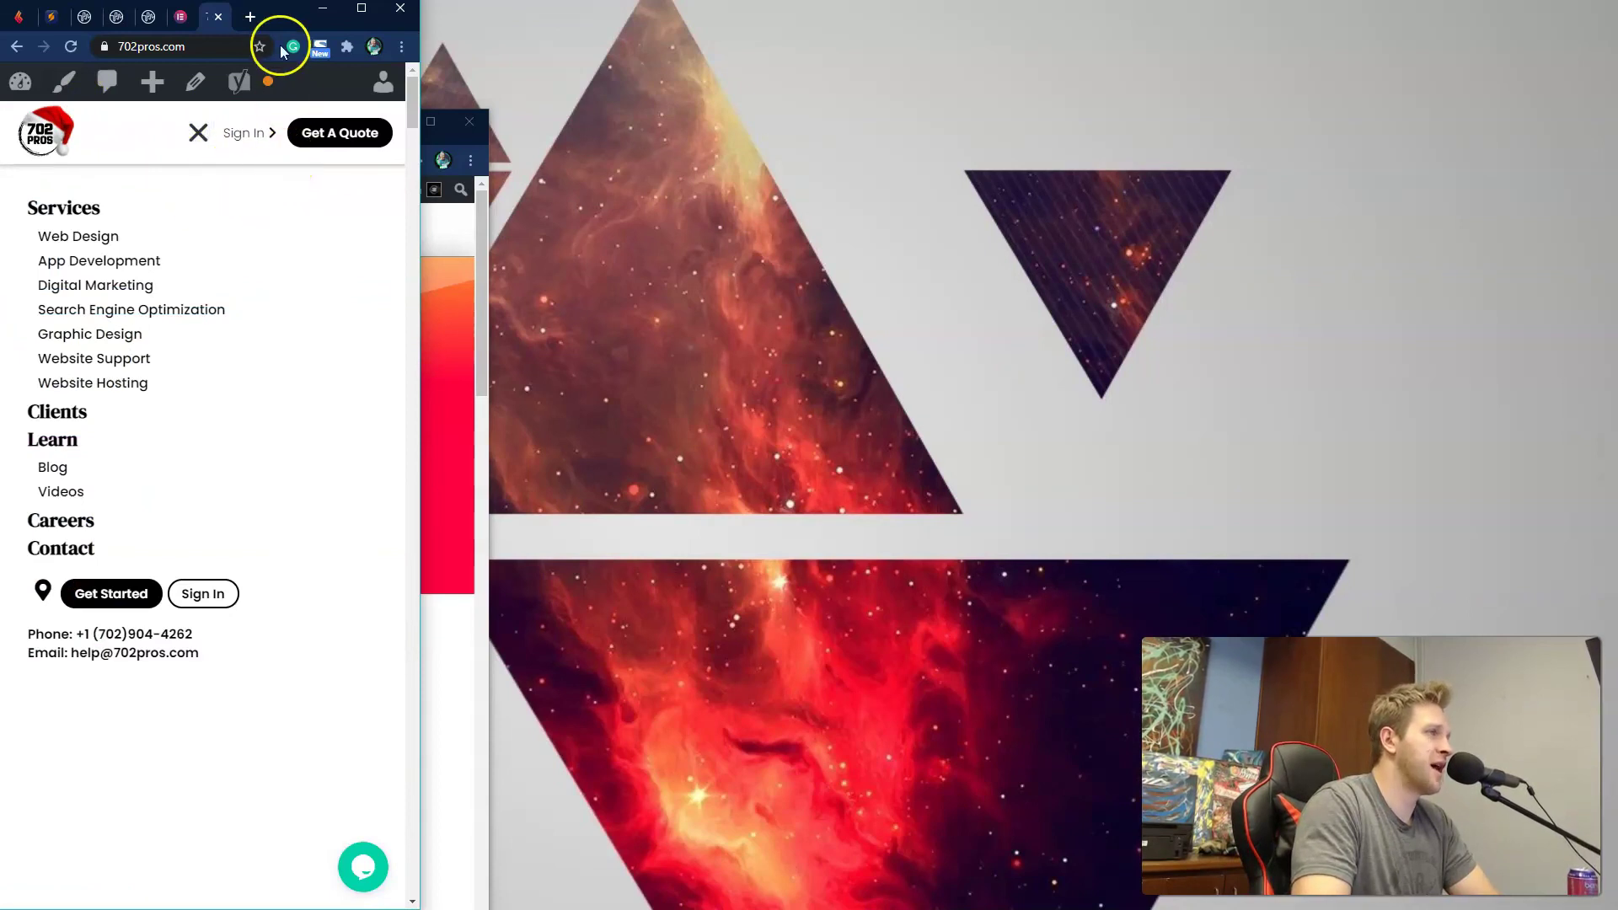
Step: Switch to the live PulseNest homepage and check how its header menu expands and collapses at mobile width
{"action": "left_click", "coordinate": [145, 17]}
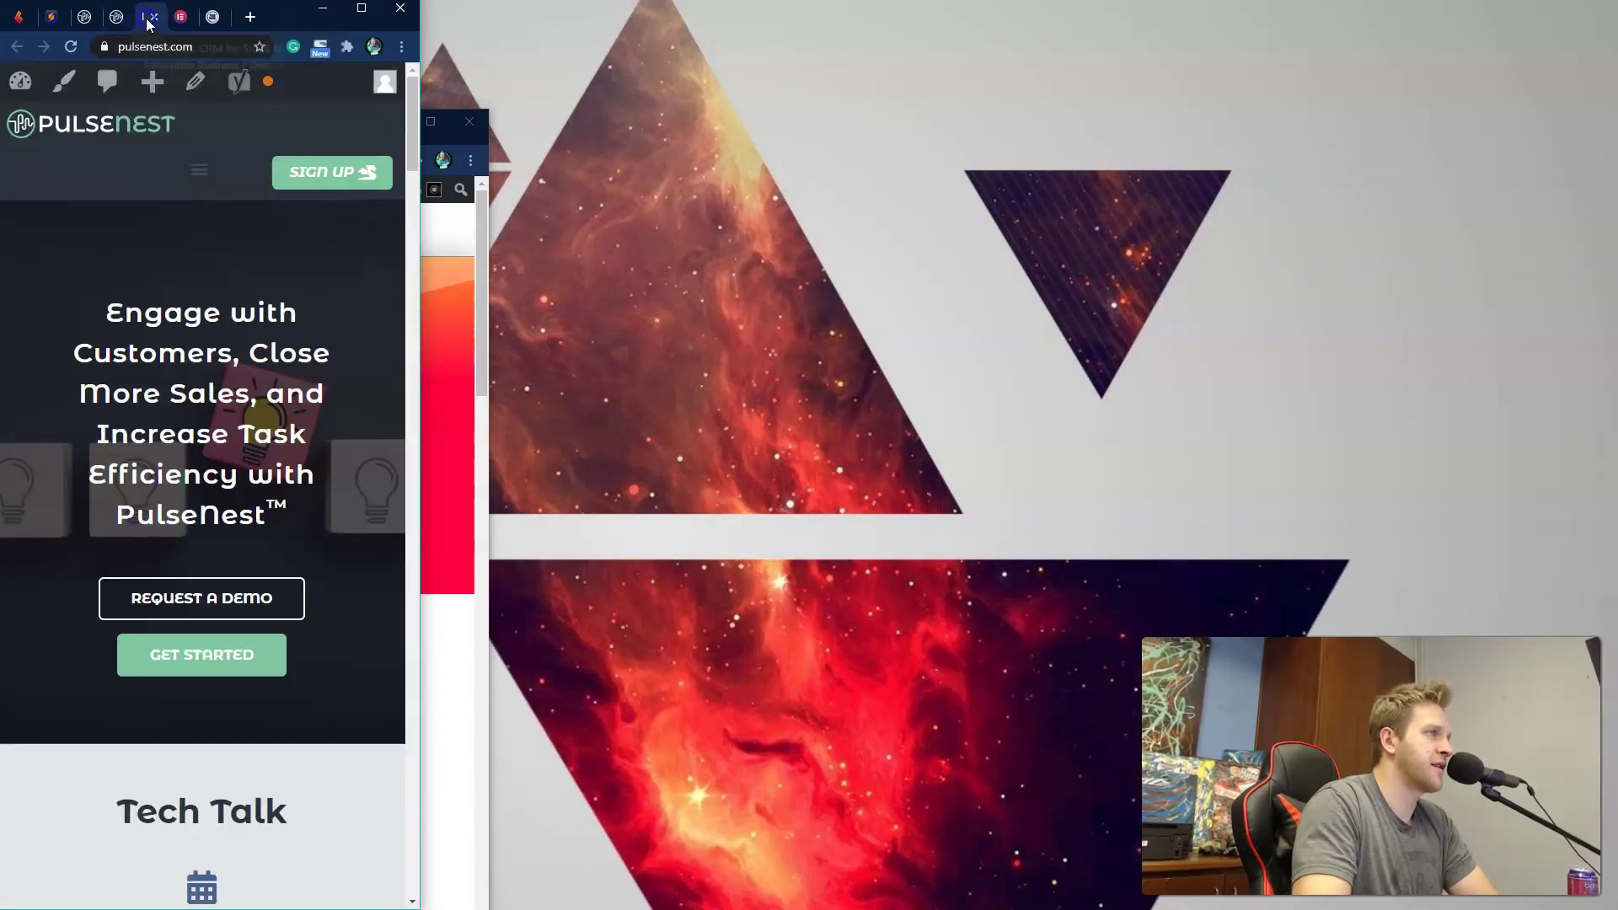
{"action": "left_click", "coordinate": [200, 178]}
{"action": "left_click", "coordinate": [206, 168]}
{"action": "left_click", "coordinate": [203, 169]}
{"action": "left_click", "coordinate": [203, 171]}
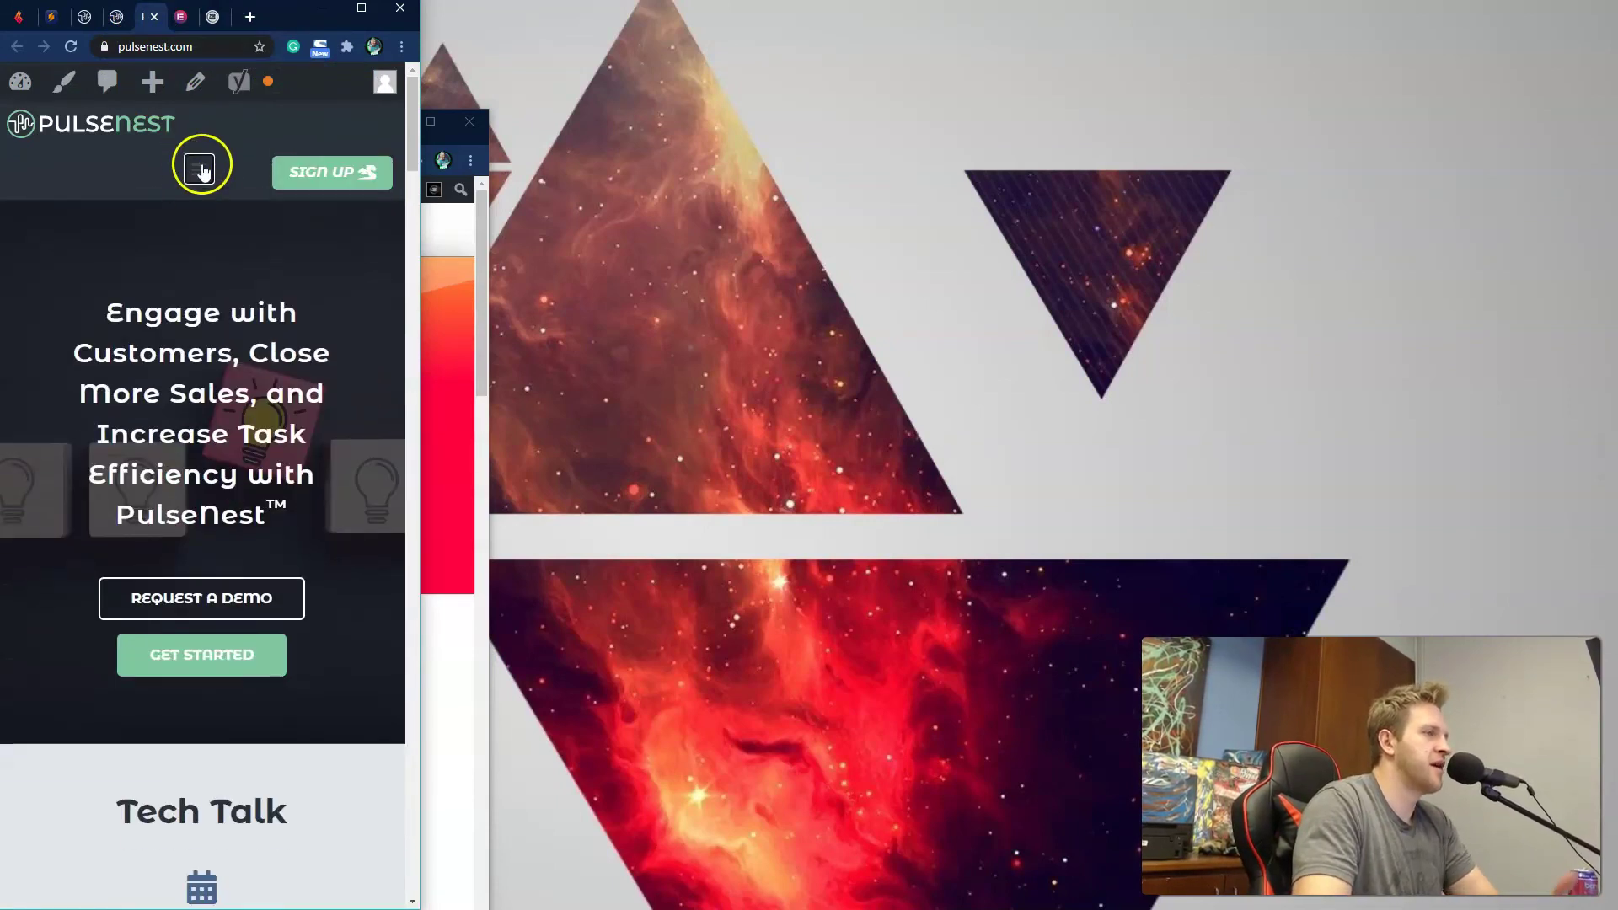
{"action": "left_click", "coordinate": [204, 171]}
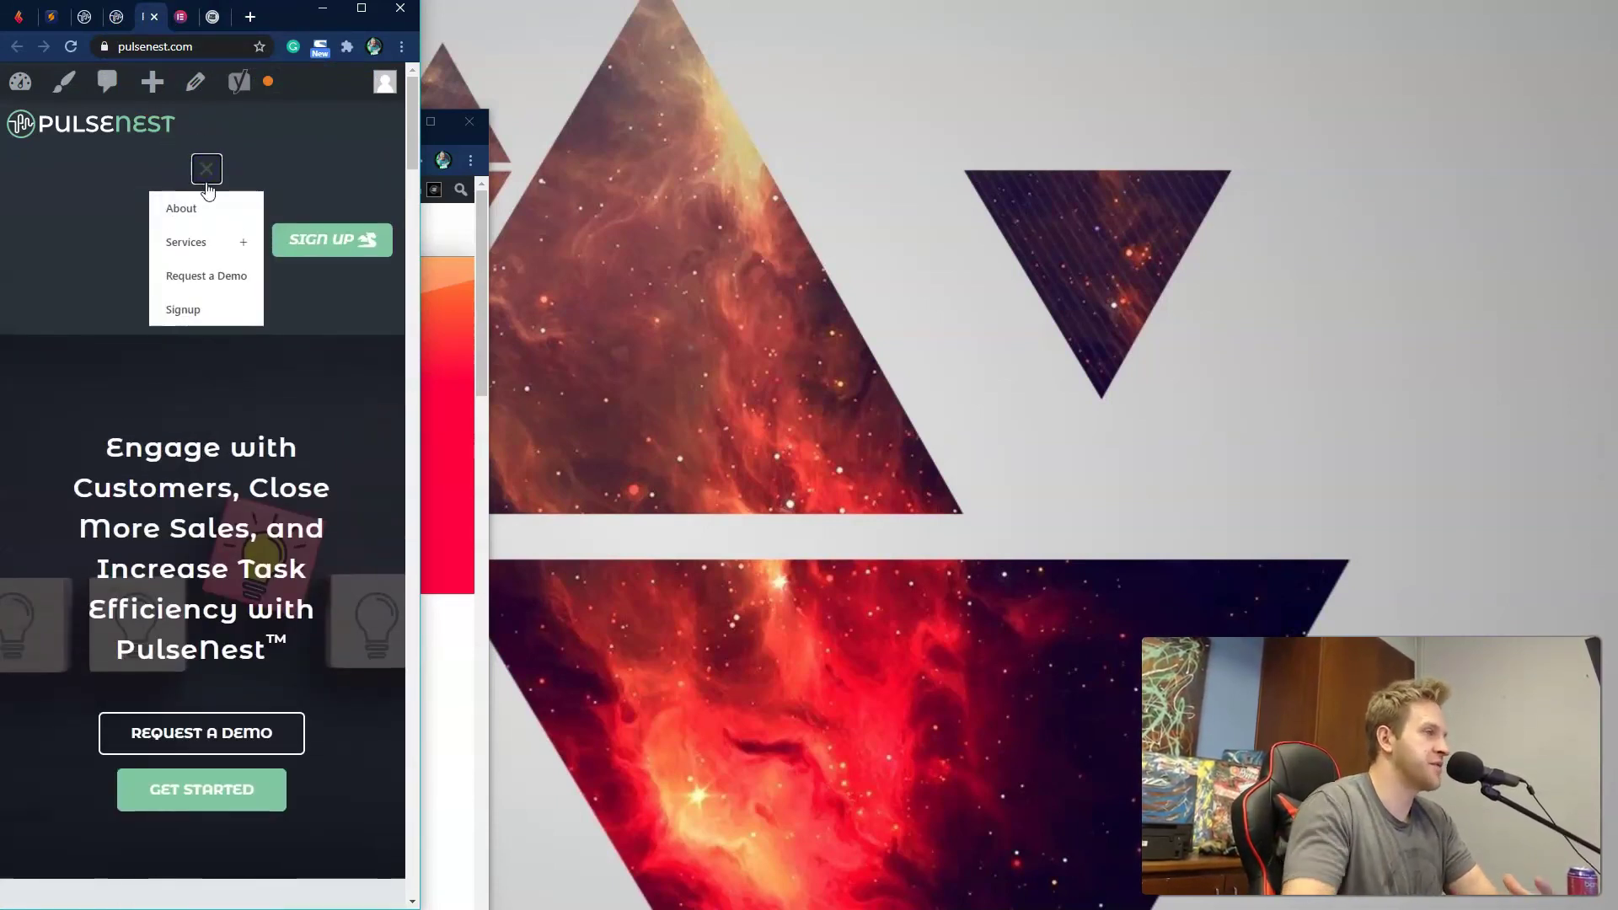
{"action": "left_click", "coordinate": [207, 168]}
Step: Compare the collapsed mobile headers of 702pros.com and PulseNest, and widen the window back to full width on the PulseNest homepage
{"action": "left_click", "coordinate": [215, 30]}
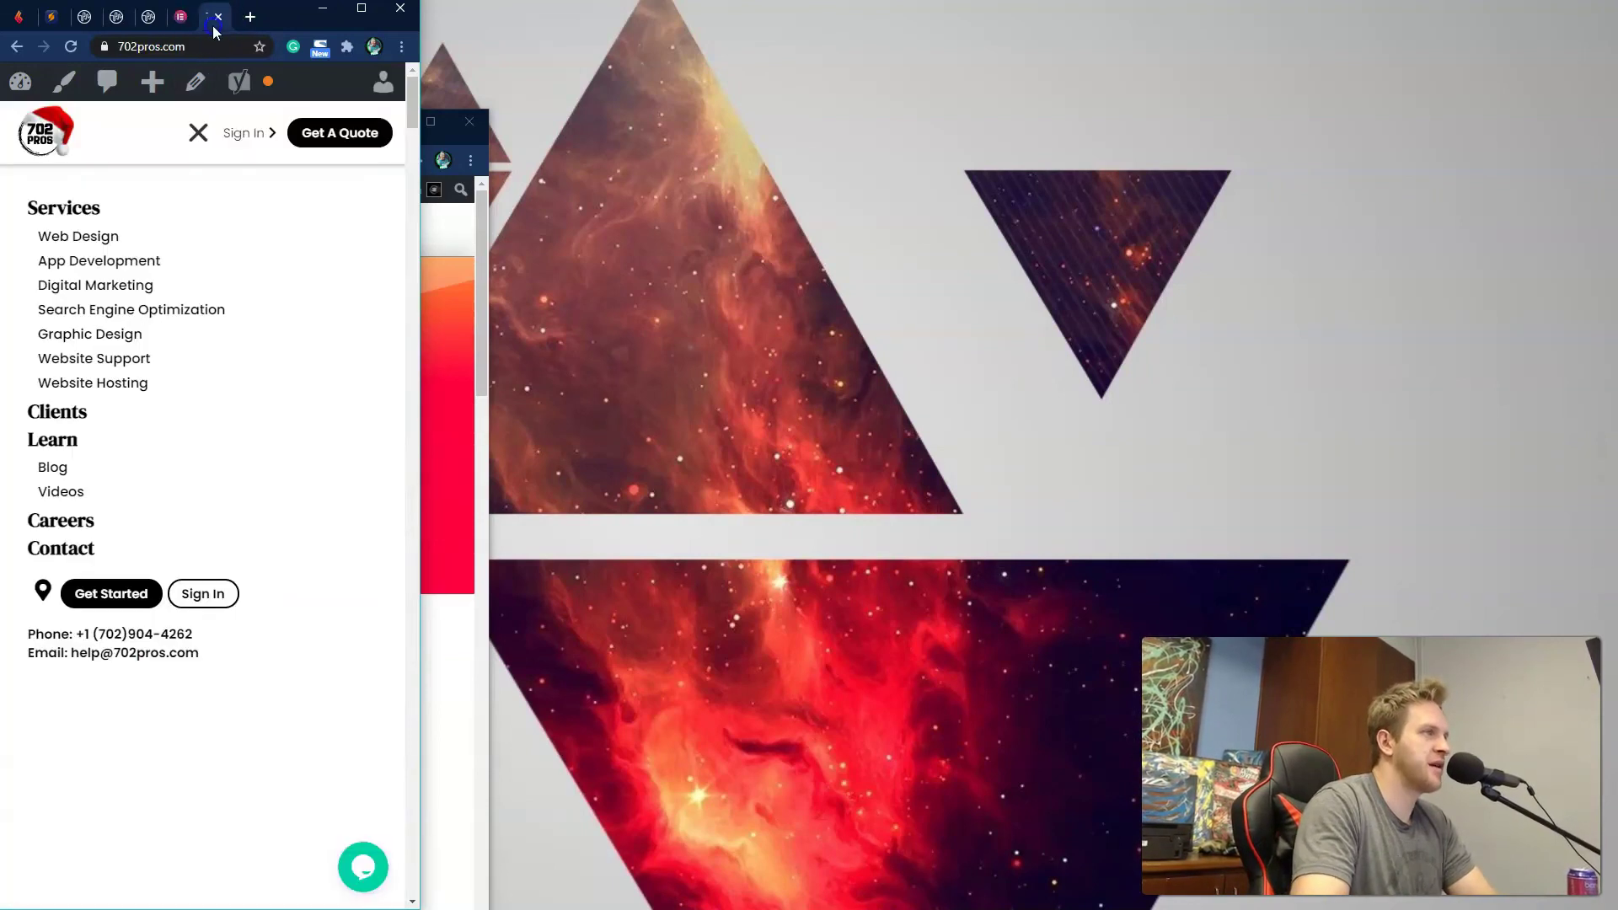
{"action": "left_click", "coordinate": [202, 137]}
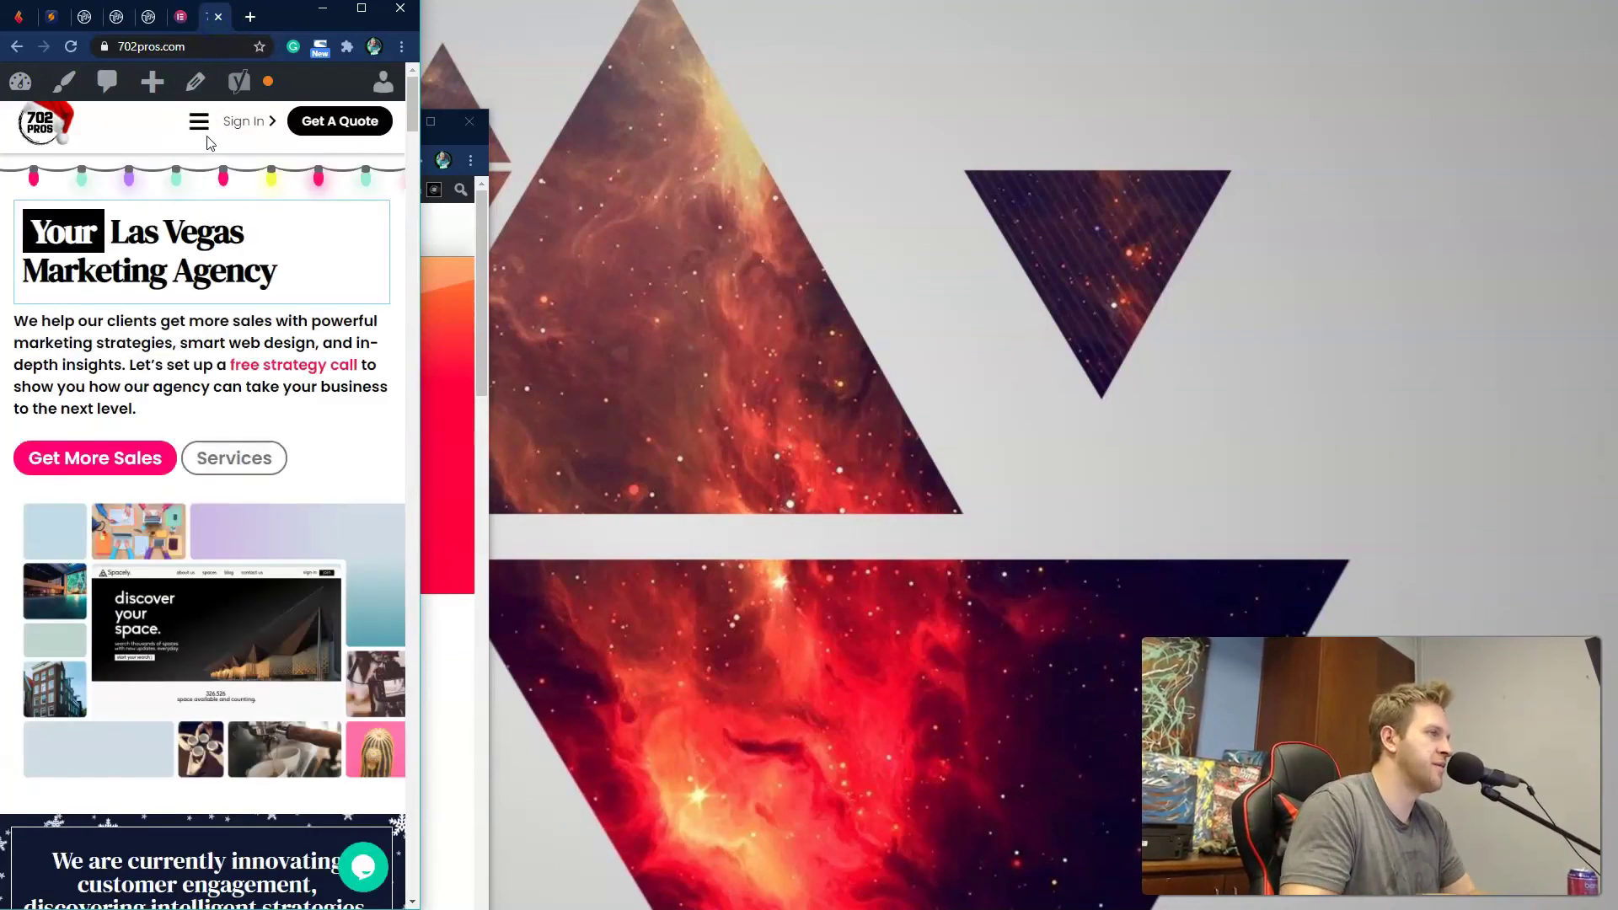
{"action": "left_click", "coordinate": [153, 20]}
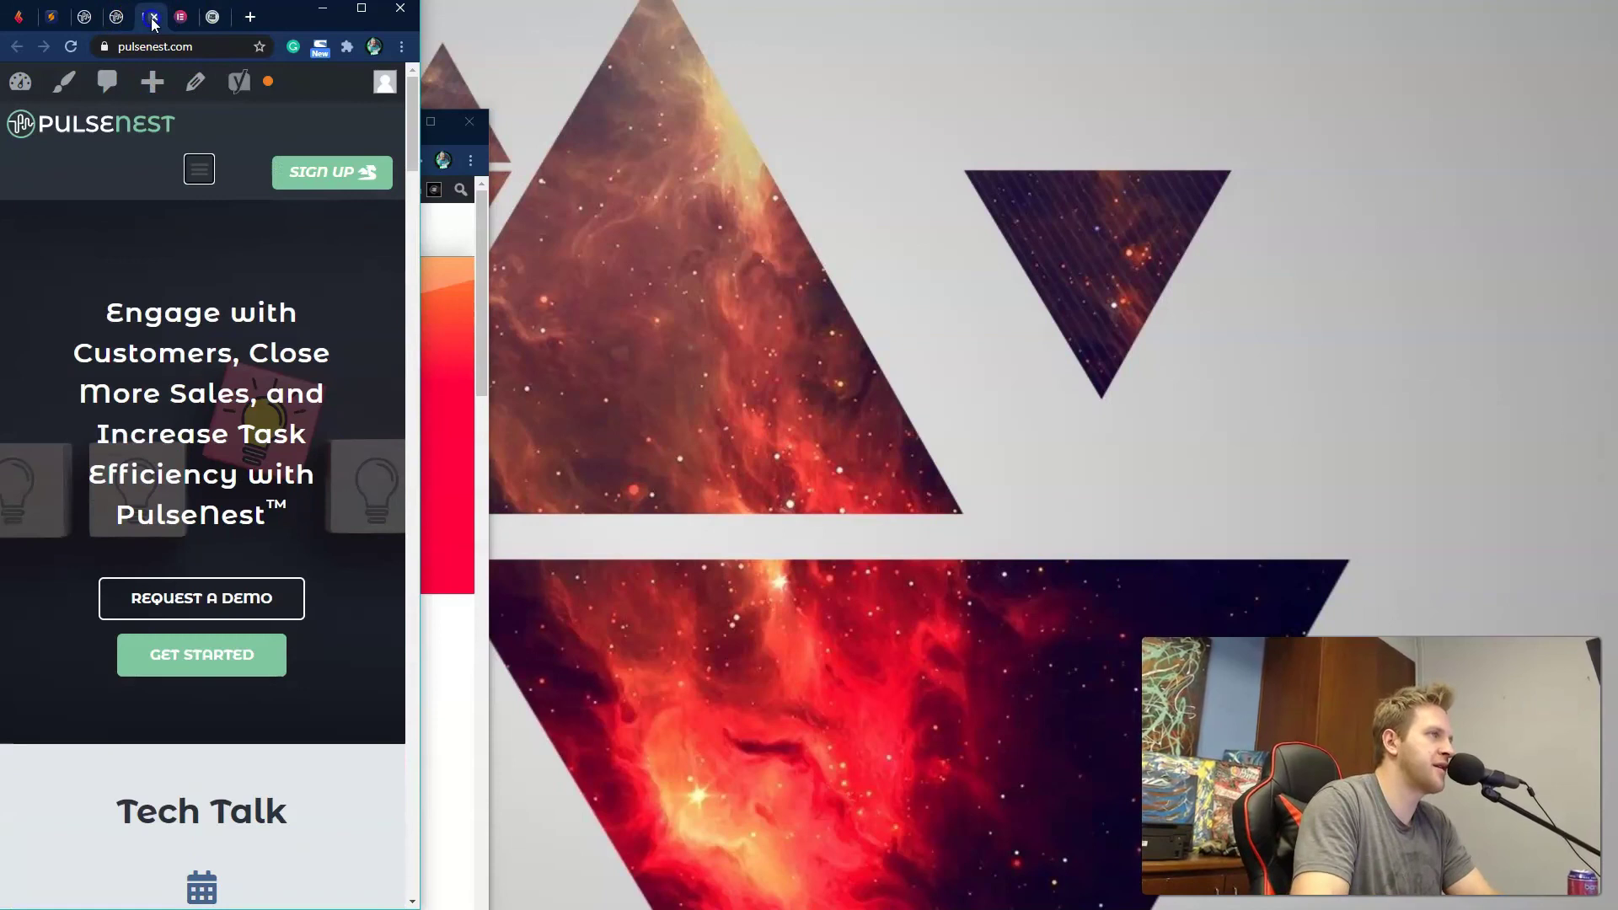
{"action": "left_click", "coordinate": [213, 28]}
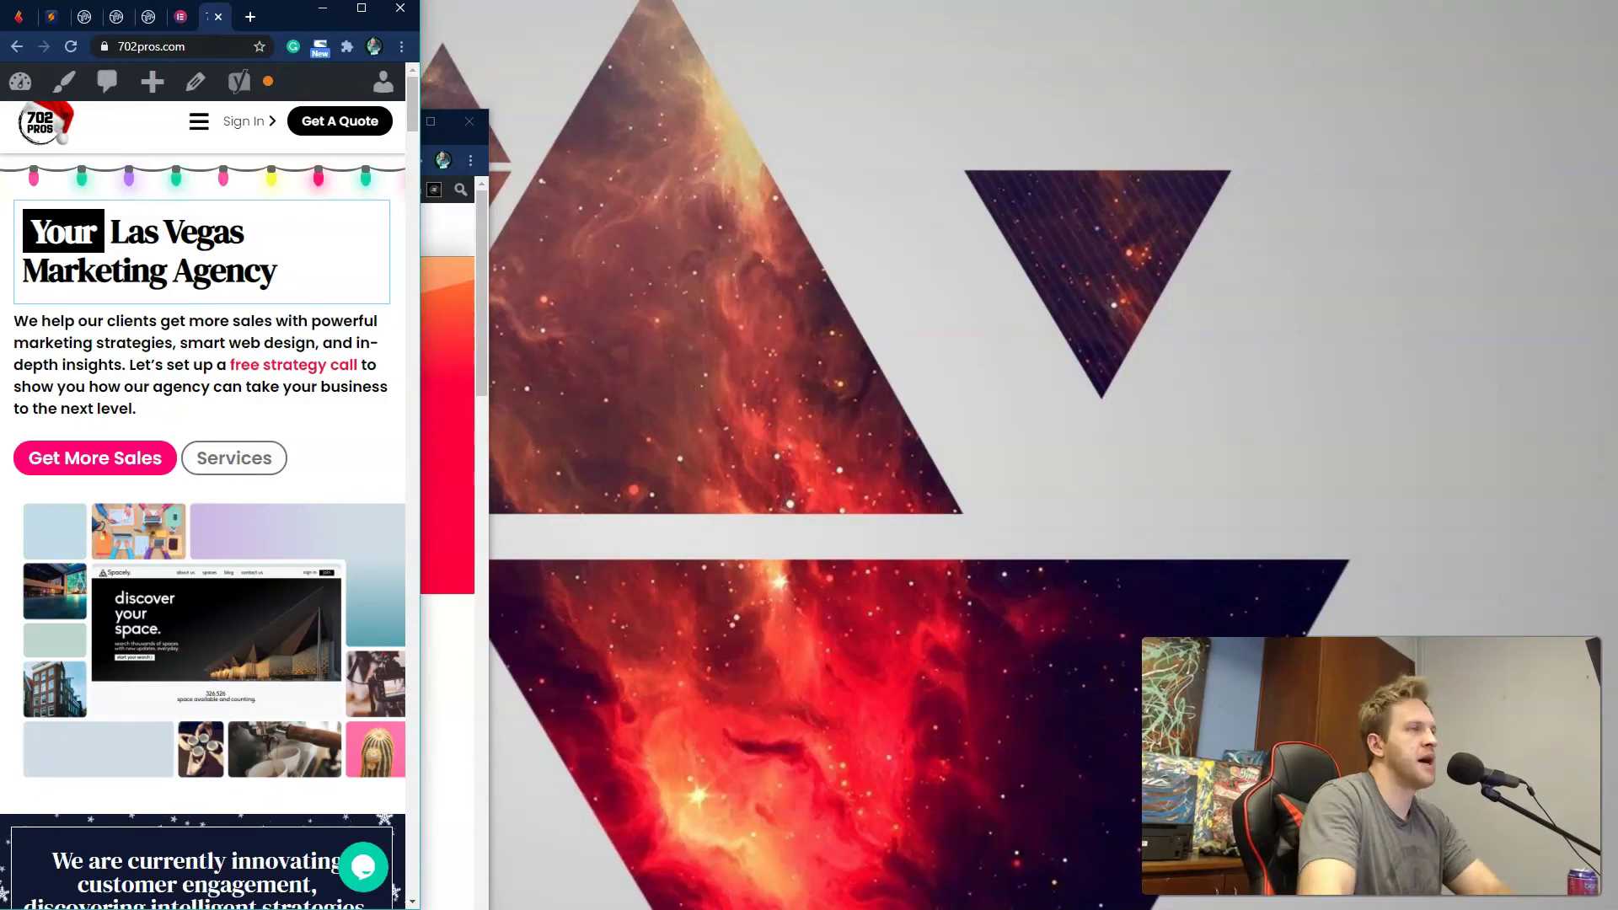
{"action": "left_click", "coordinate": [145, 18]}
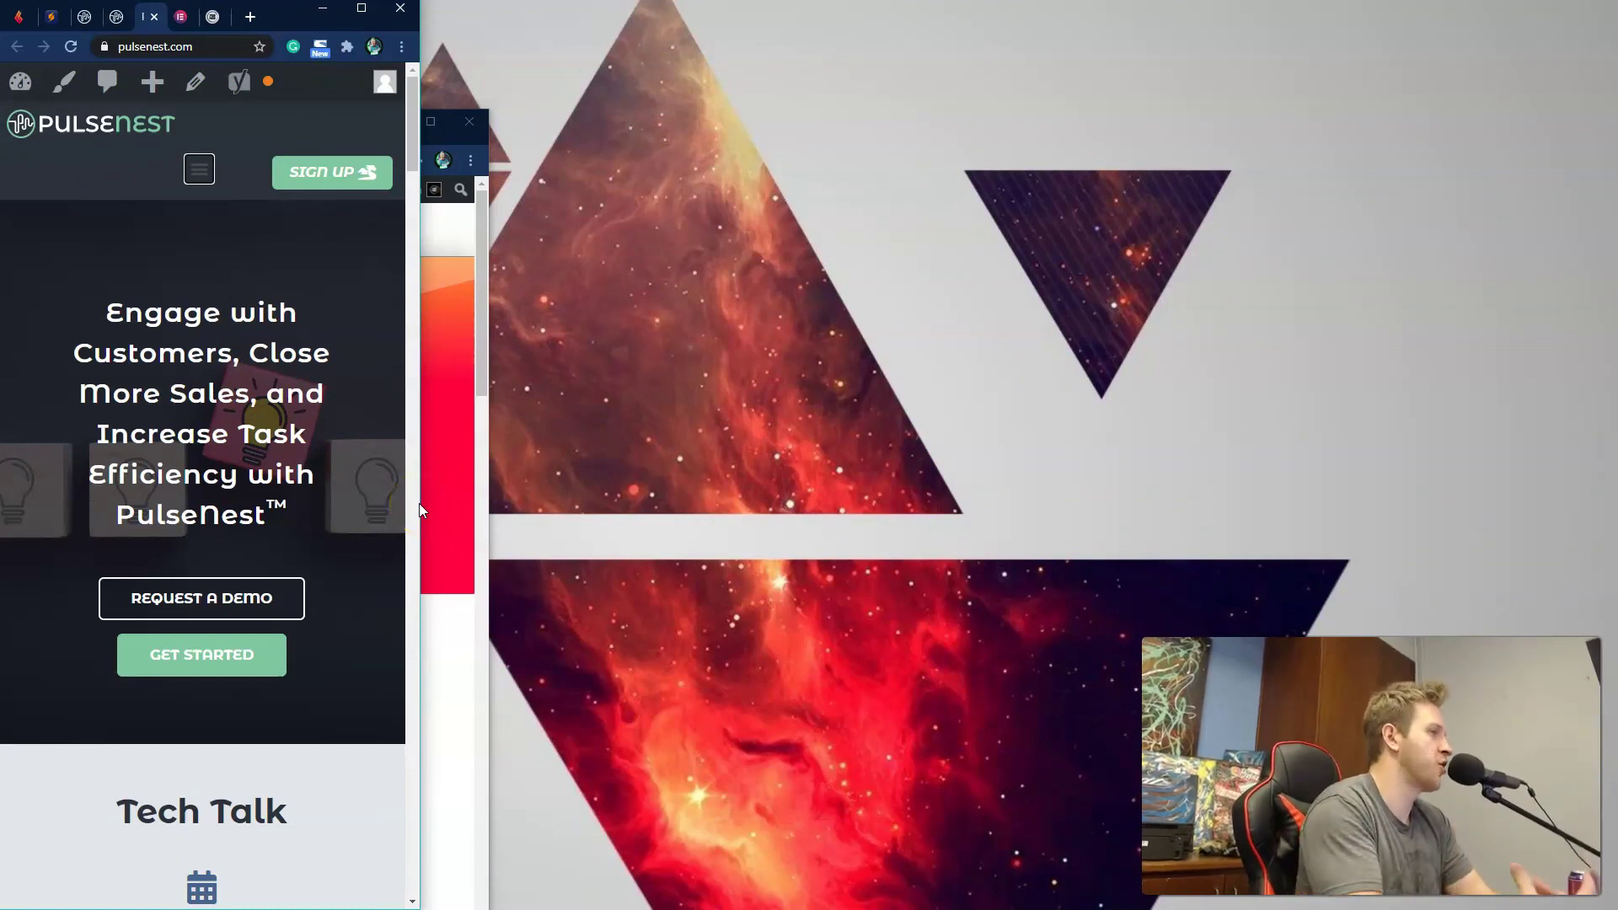
{"action": "left_click", "coordinate": [418, 470]}
{"action": "left_click_drag", "start_coordinate": [424, 389], "coordinate": [1614, 212]}
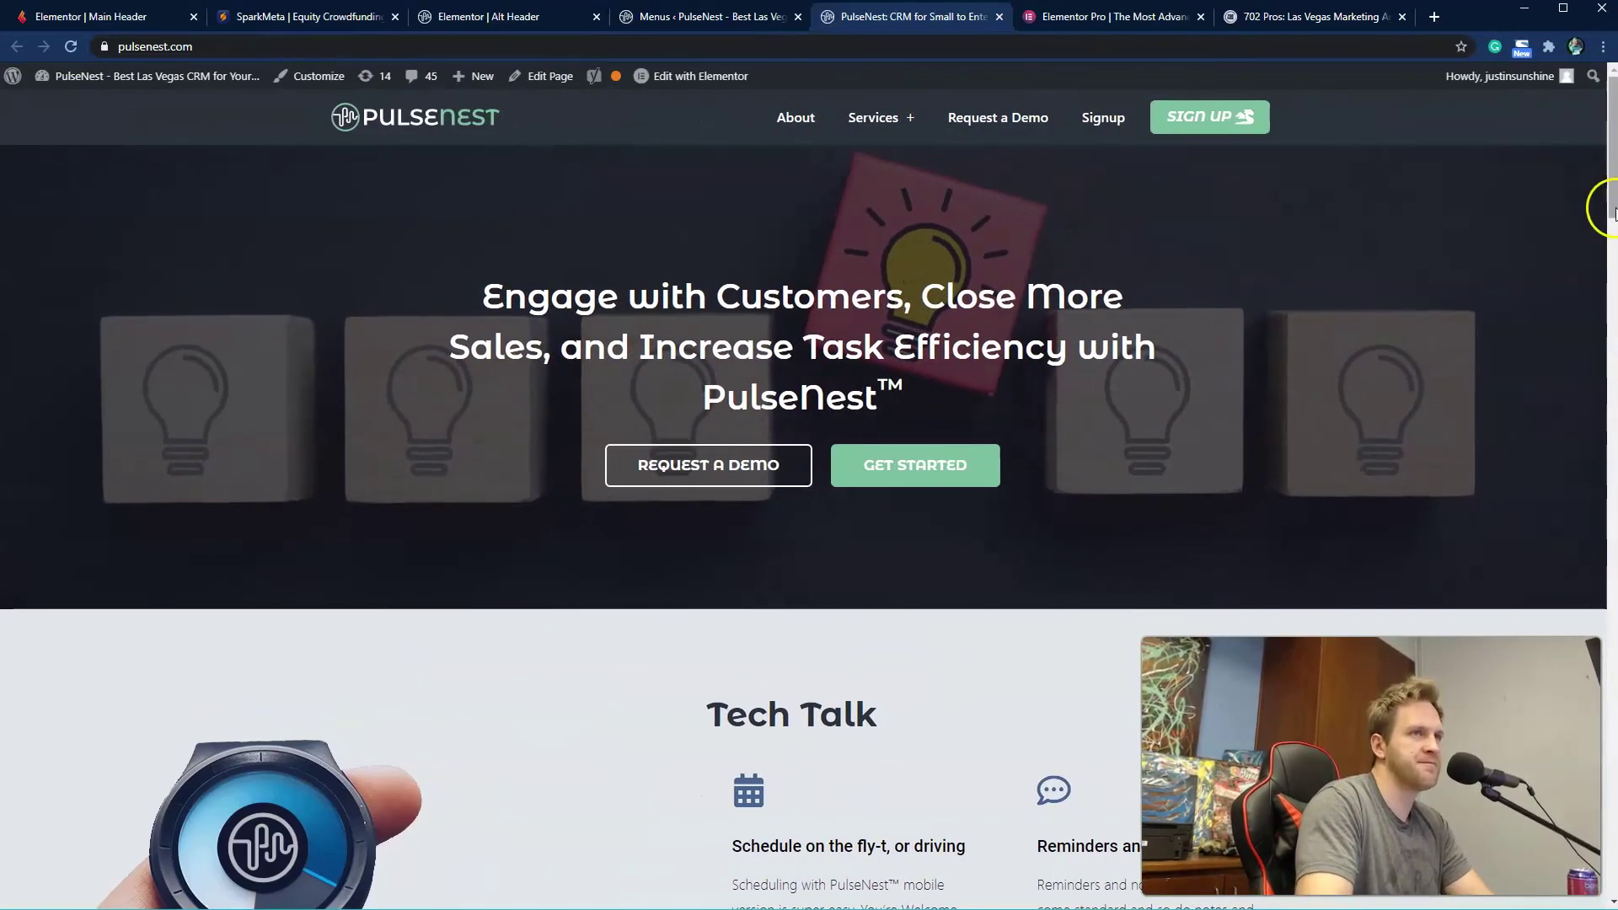